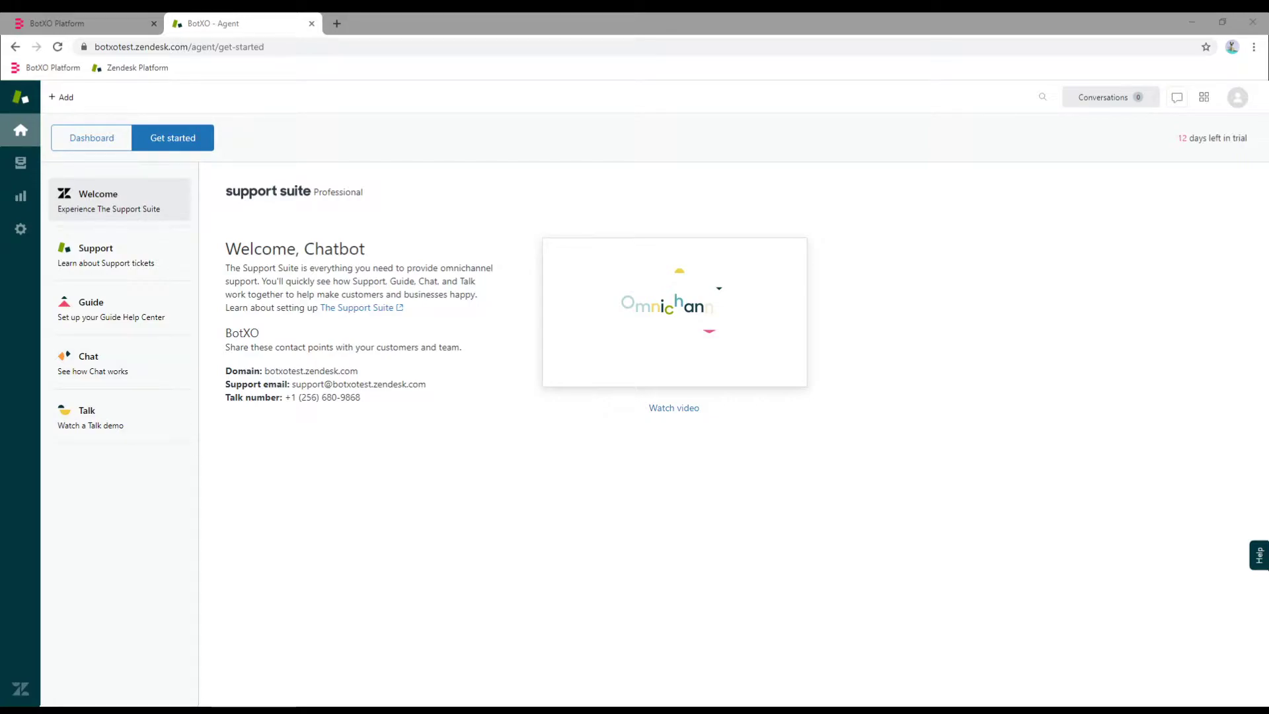
# Show the Zendesk Support user list under Admin > People.
pyautogui.click(372, 482)
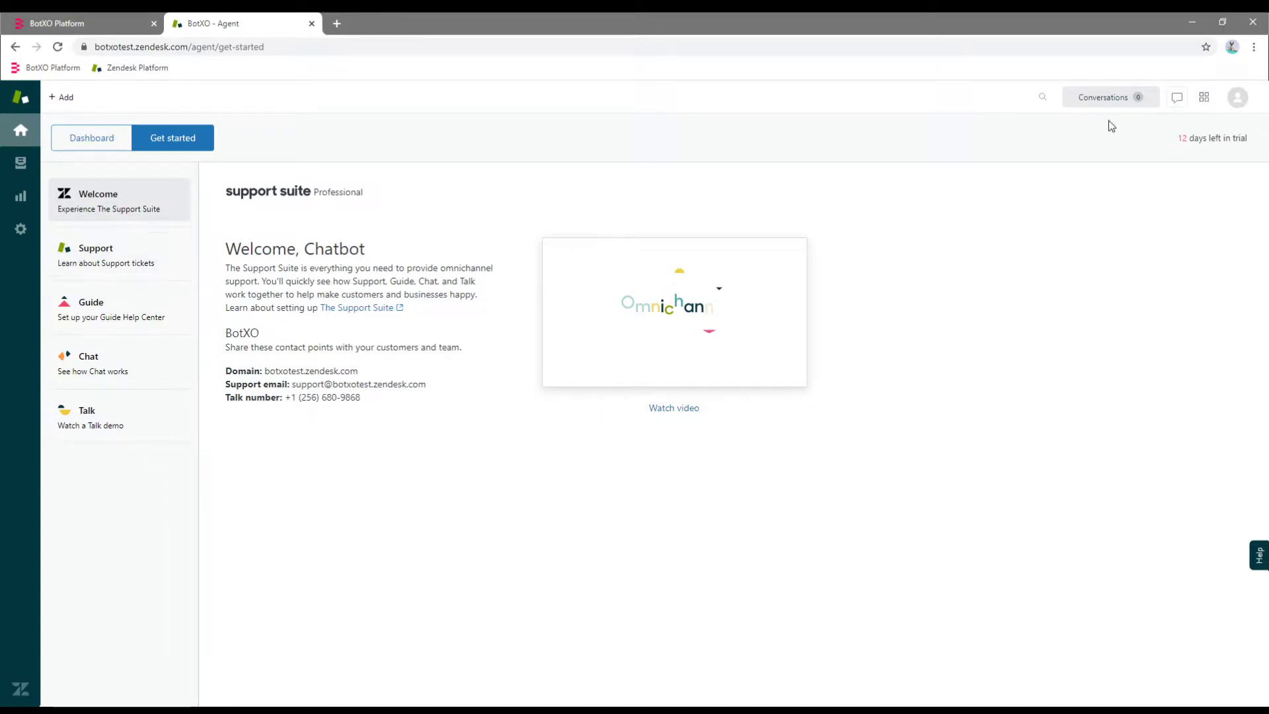
pyautogui.click(1203, 98)
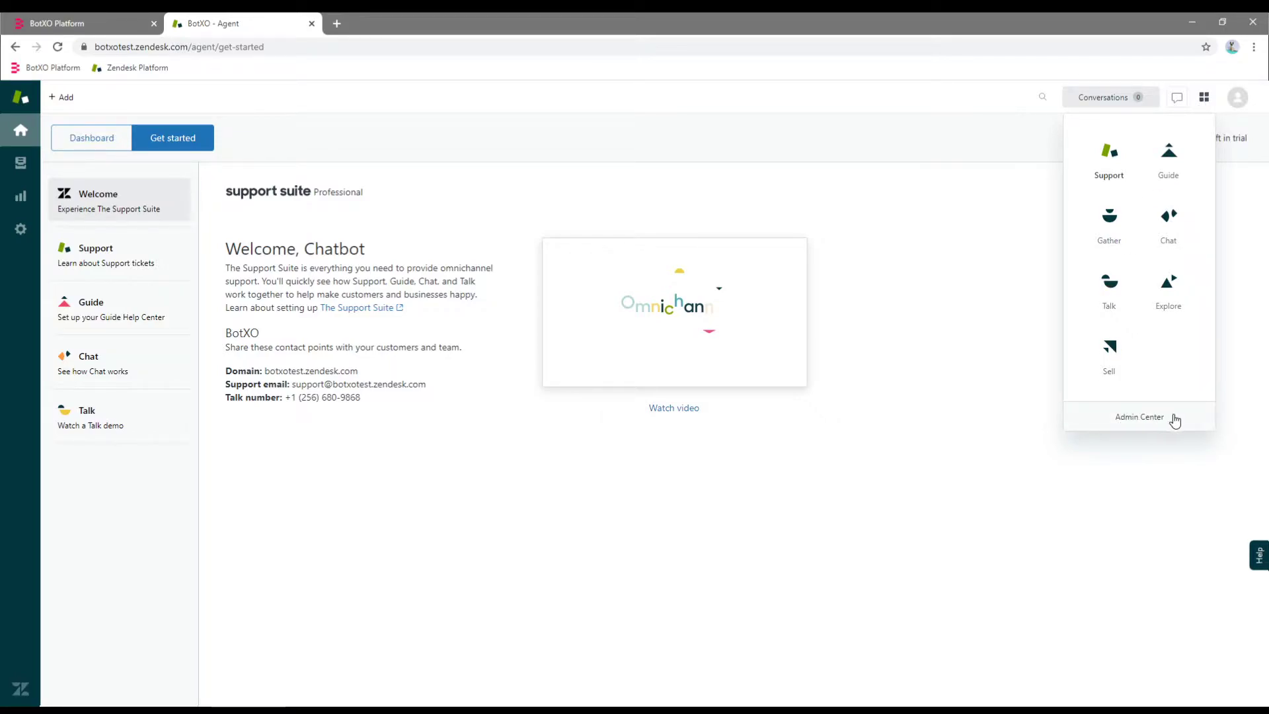
pyautogui.click(372, 443)
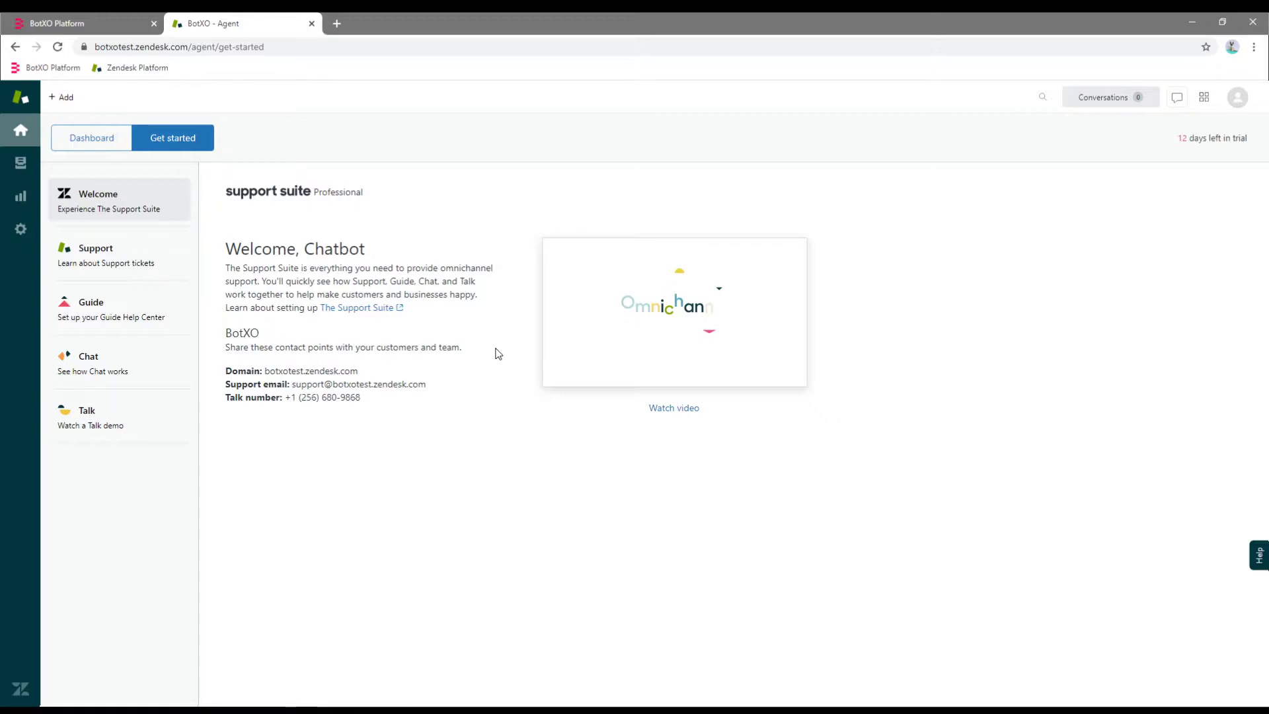
pyautogui.click(21, 229)
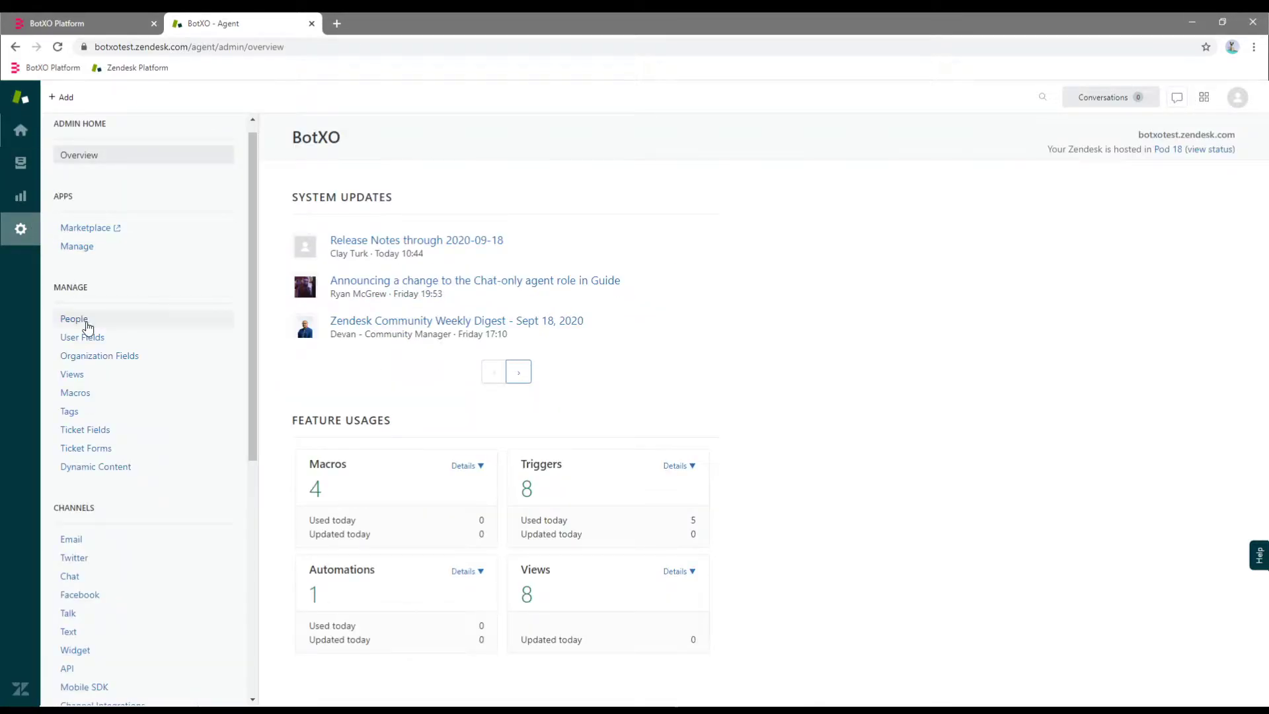
pyautogui.click(88, 321)
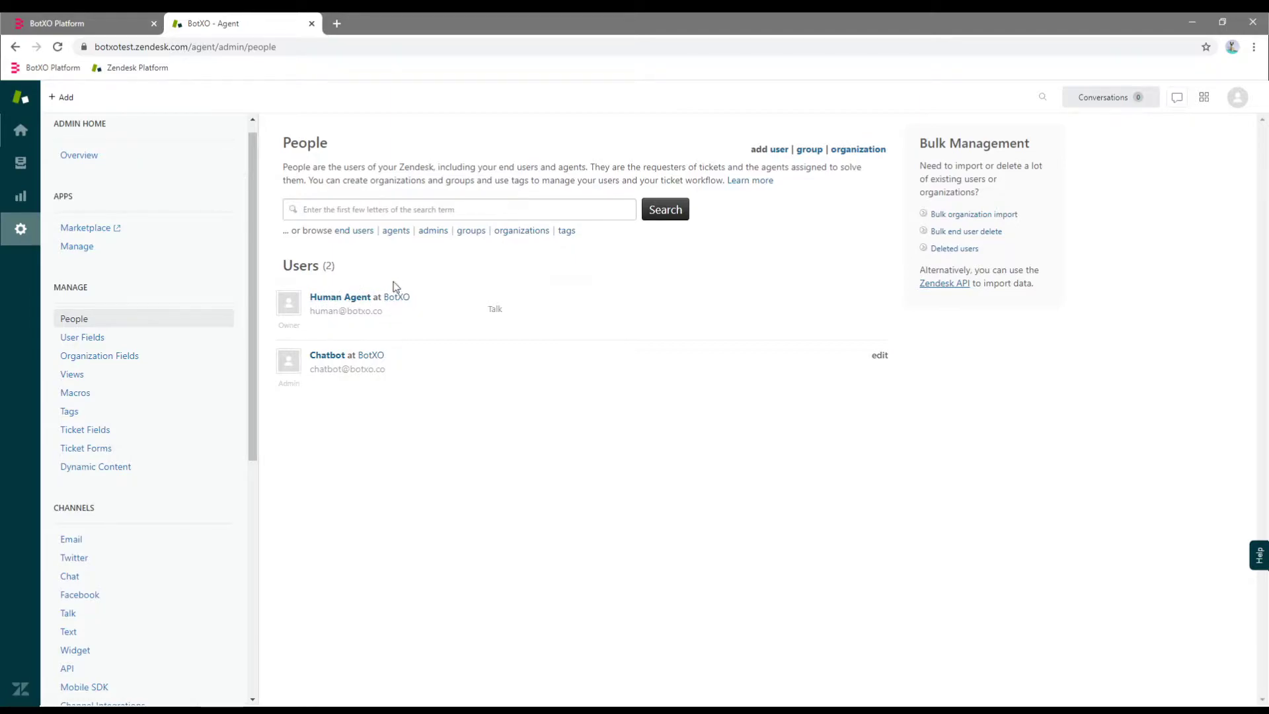
# Open the Chatbot user's profile and launch Zendesk Chat in a new tab.
pyautogui.click(328, 358)
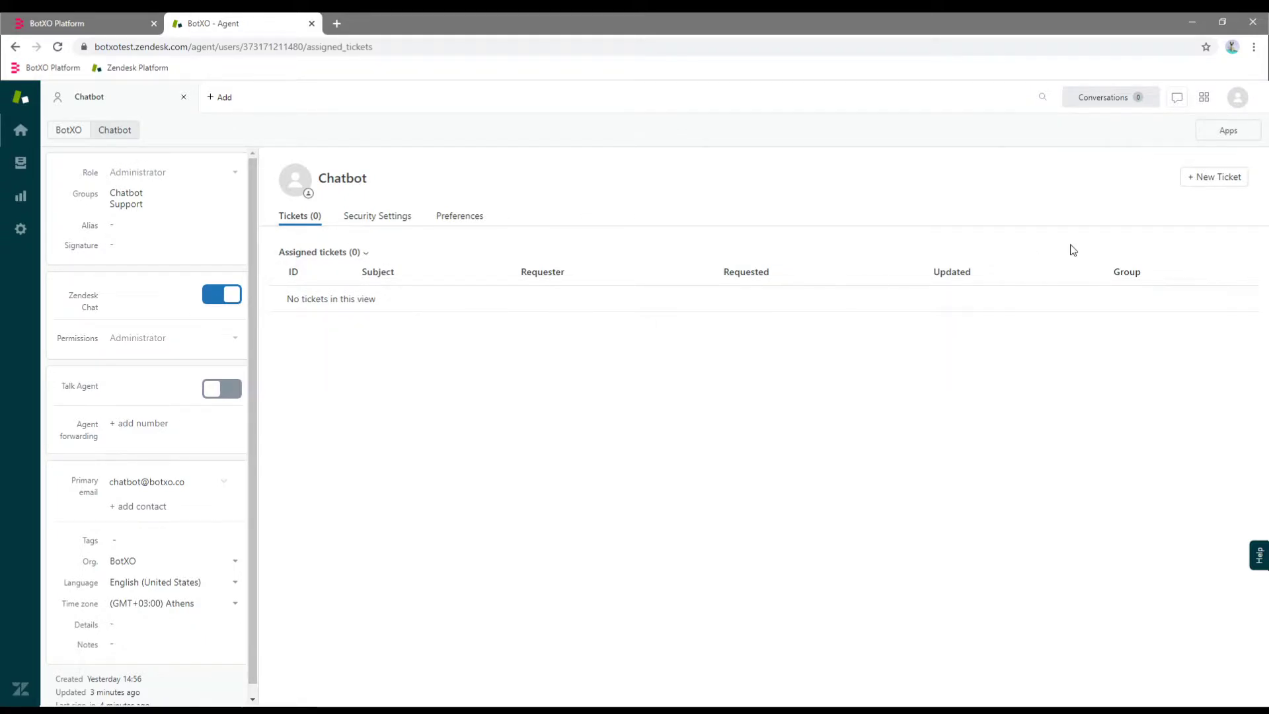
pyautogui.click(1203, 99)
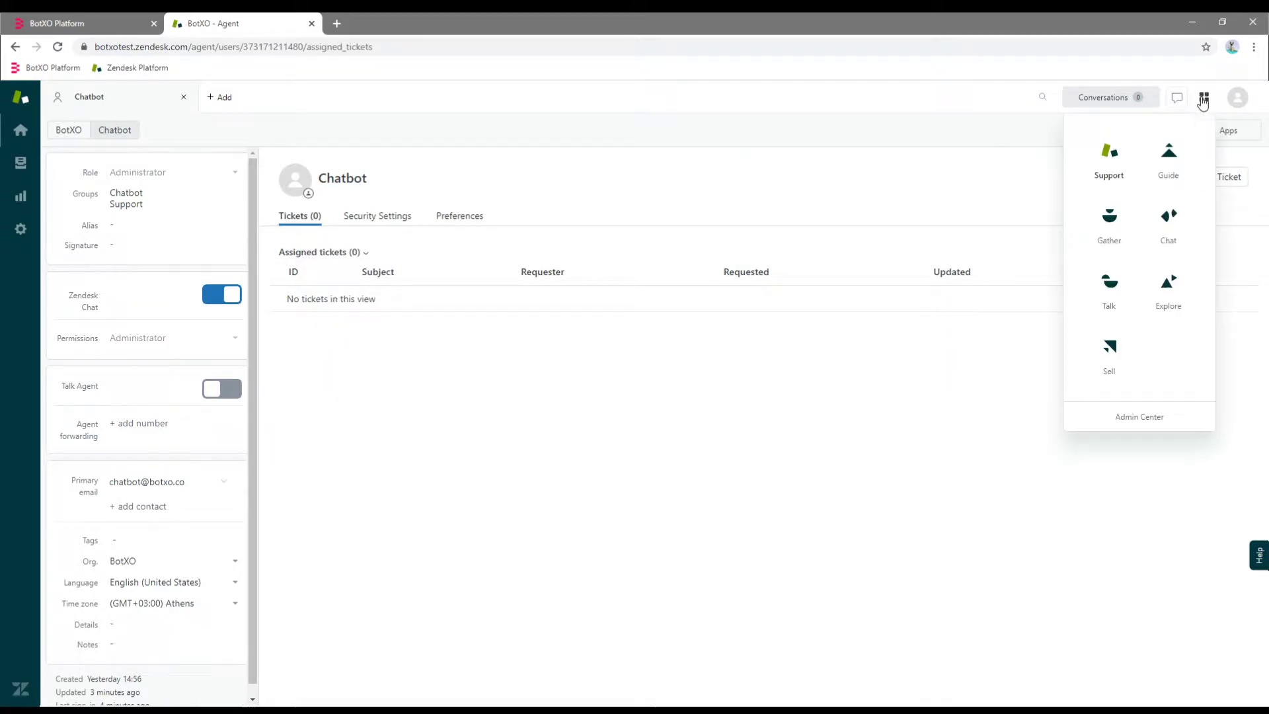
pyautogui.click(1168, 218)
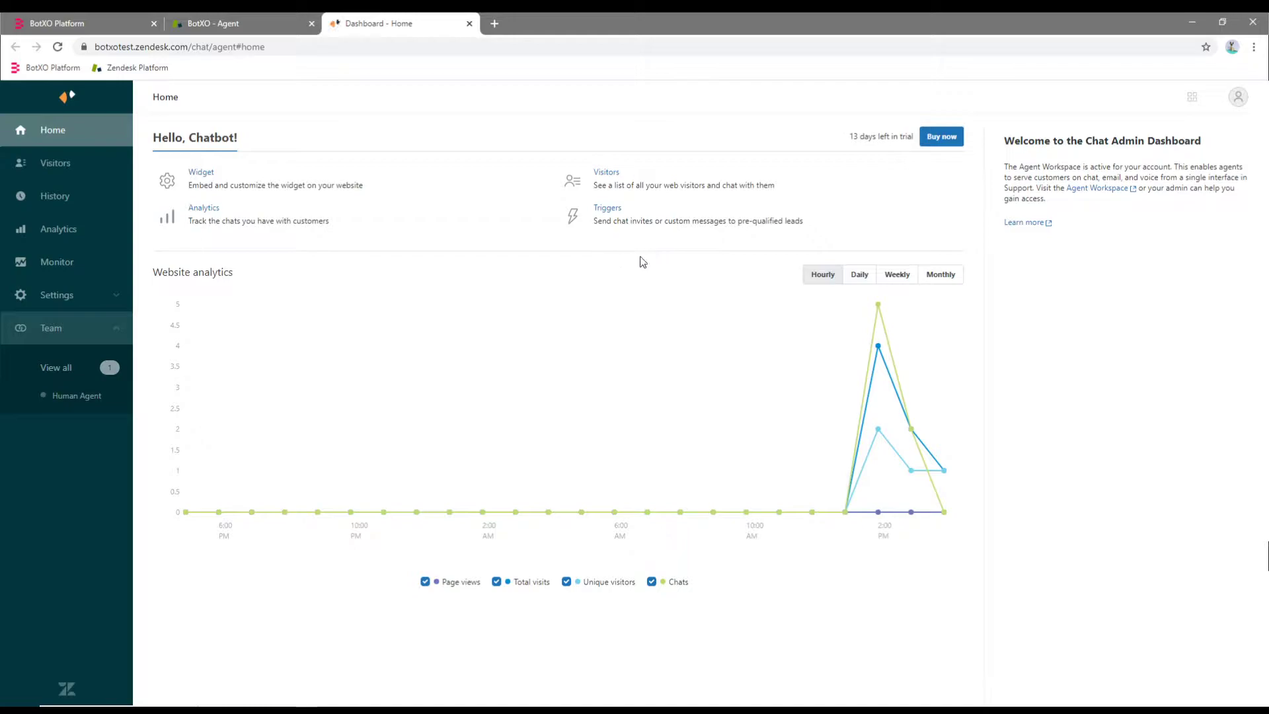
# Open Settings > Departments in the Zendesk Chat sidebar.
pyautogui.click(60, 295)
pyautogui.click(71, 355)
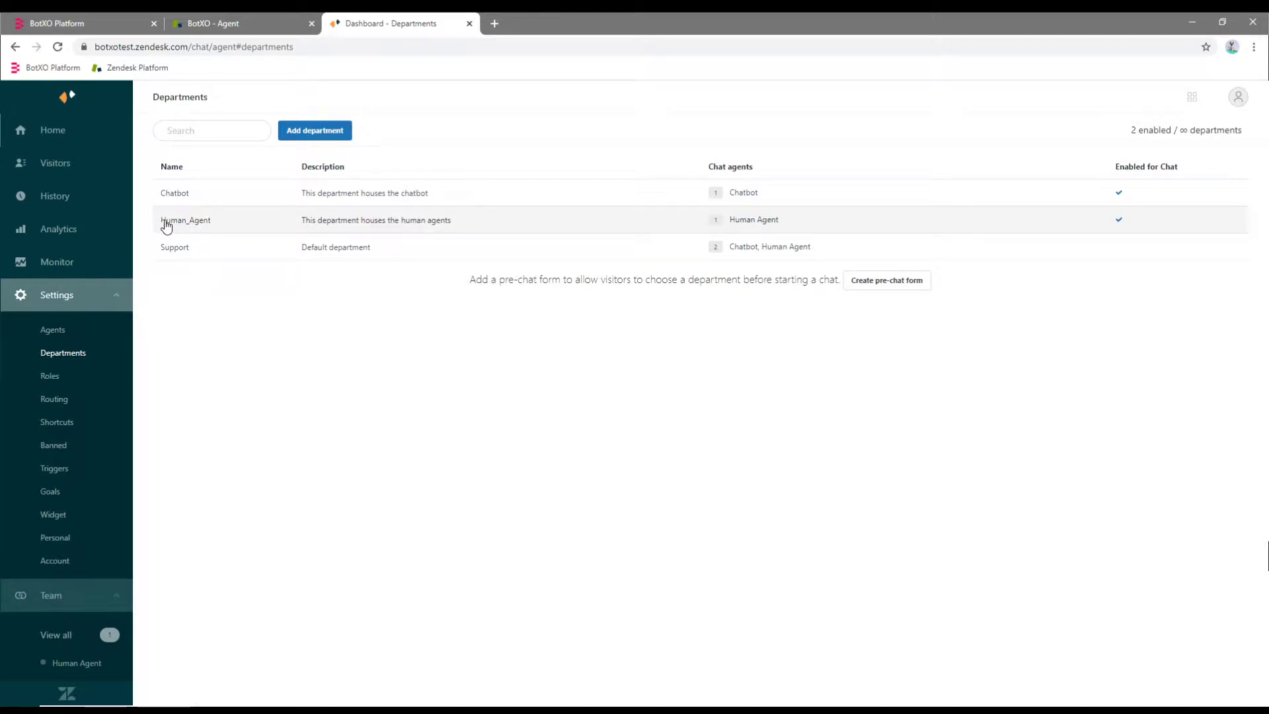
# Review the Human_Agent department's group name, save it unchanged, and return to the BotXO tab.
pyautogui.click(191, 220)
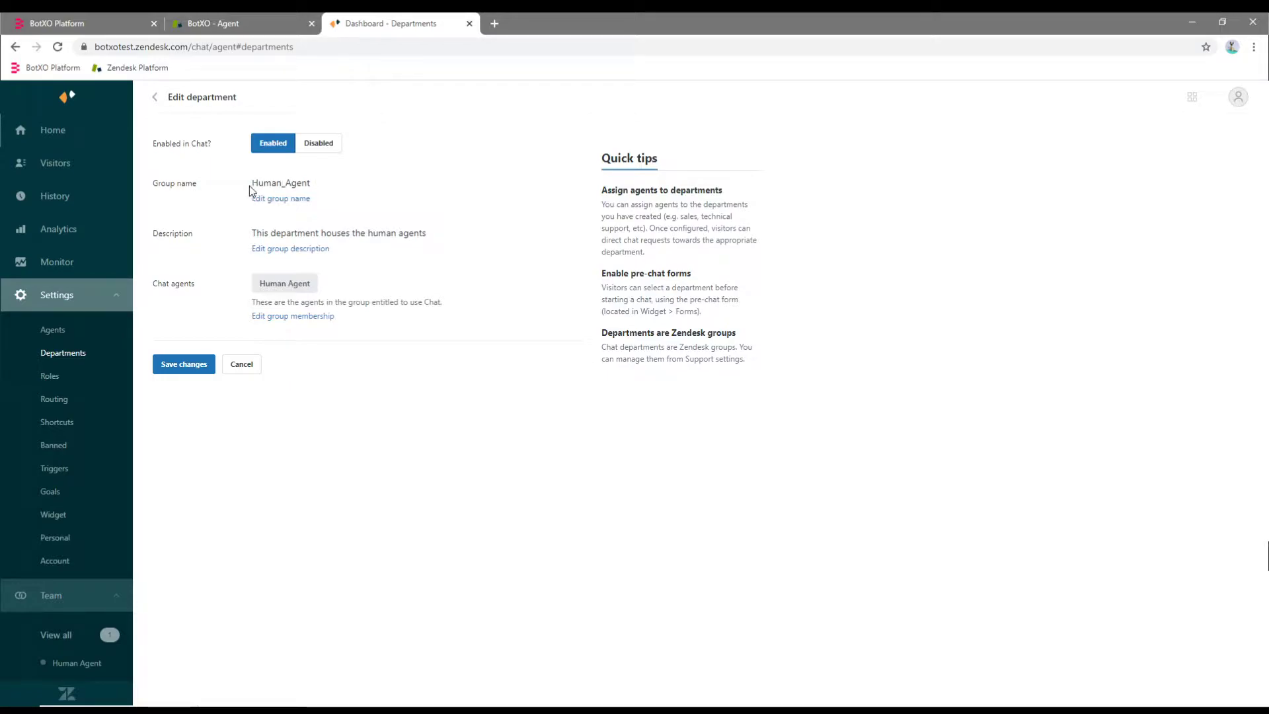
pyautogui.moveTo(323, 183); pyautogui.dragTo(253, 181)
pyautogui.click(287, 185)
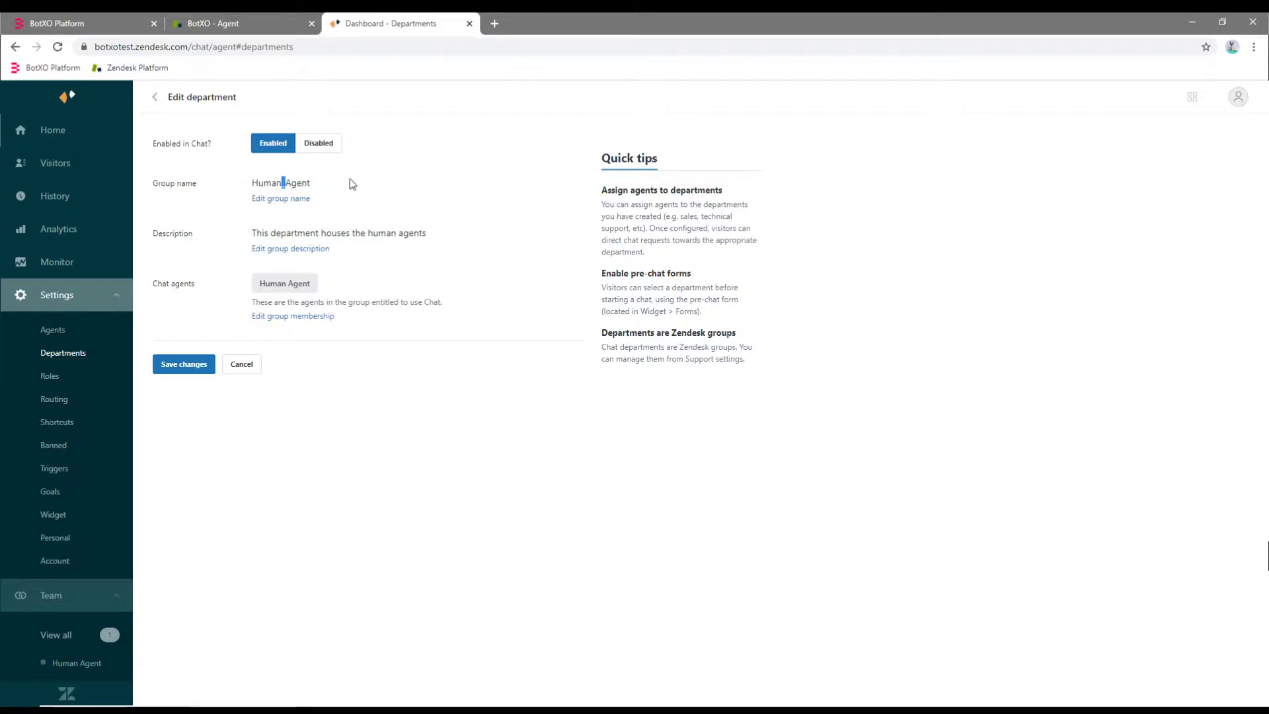
pyautogui.click(189, 363)
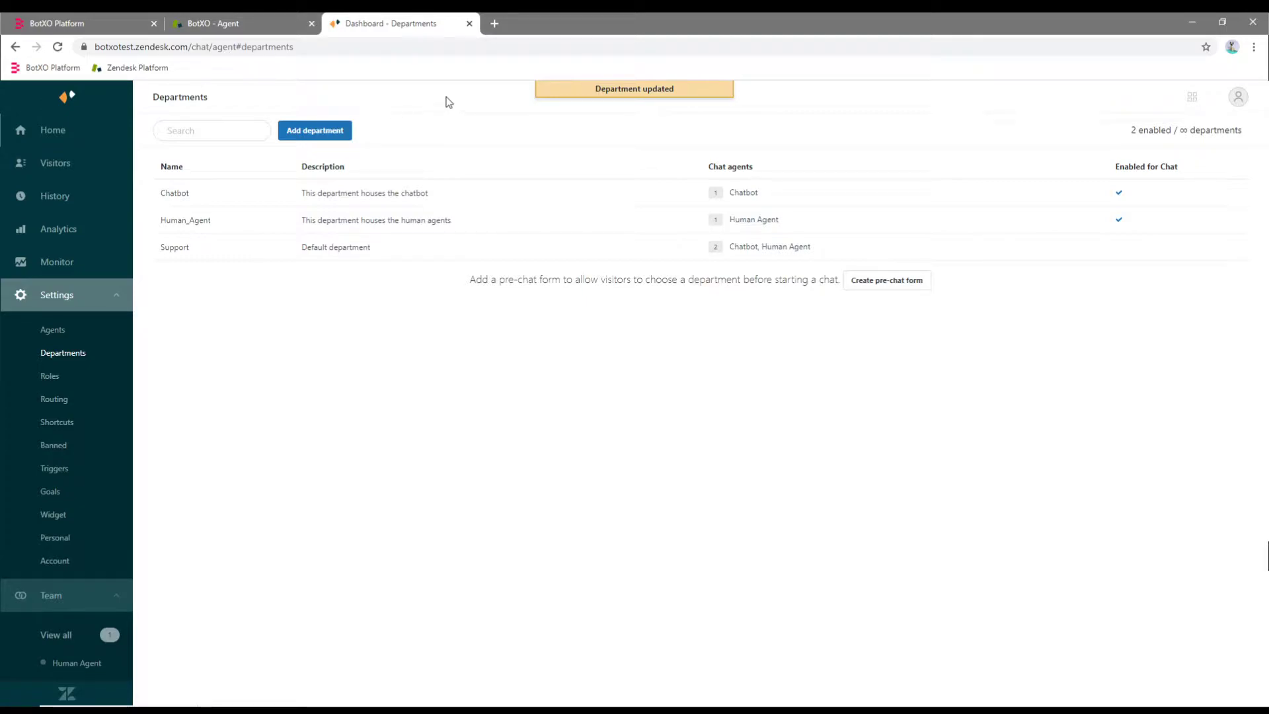
pyautogui.click(106, 20)
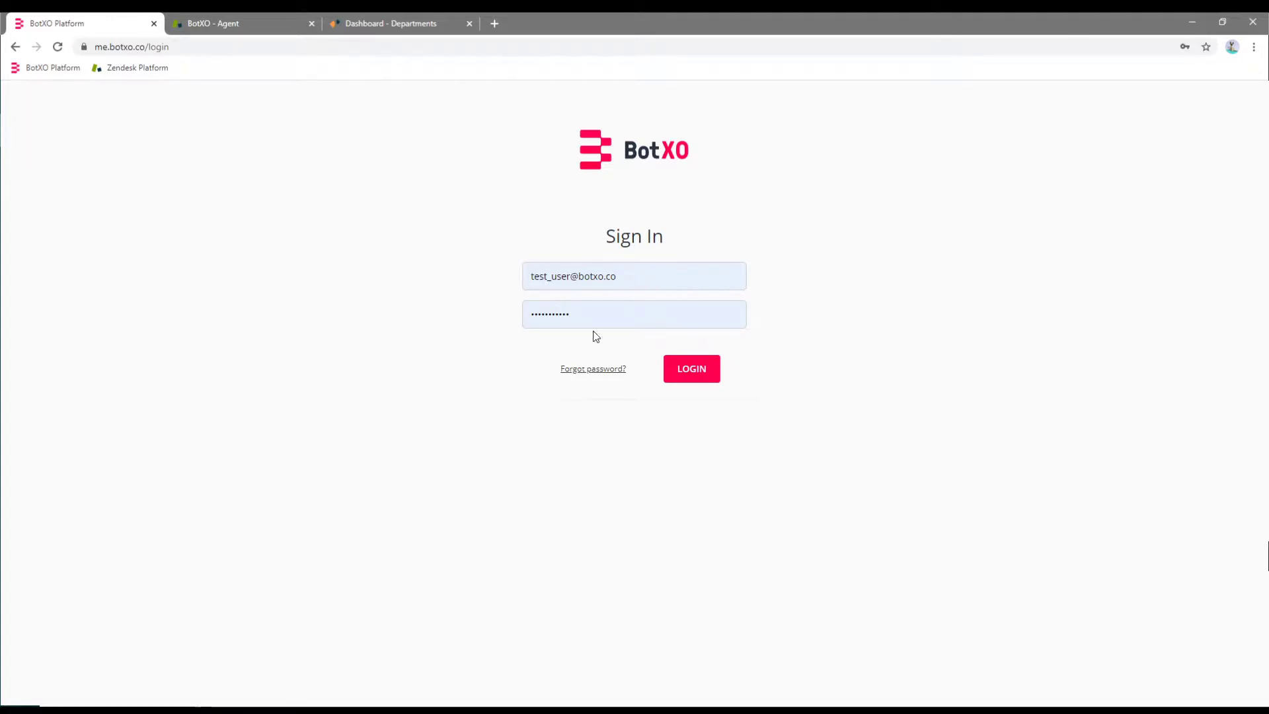
# Sign in to BotXO and open the Zendesk Bot's Zendesk Chat widget channel settings.
pyautogui.click(693, 369)
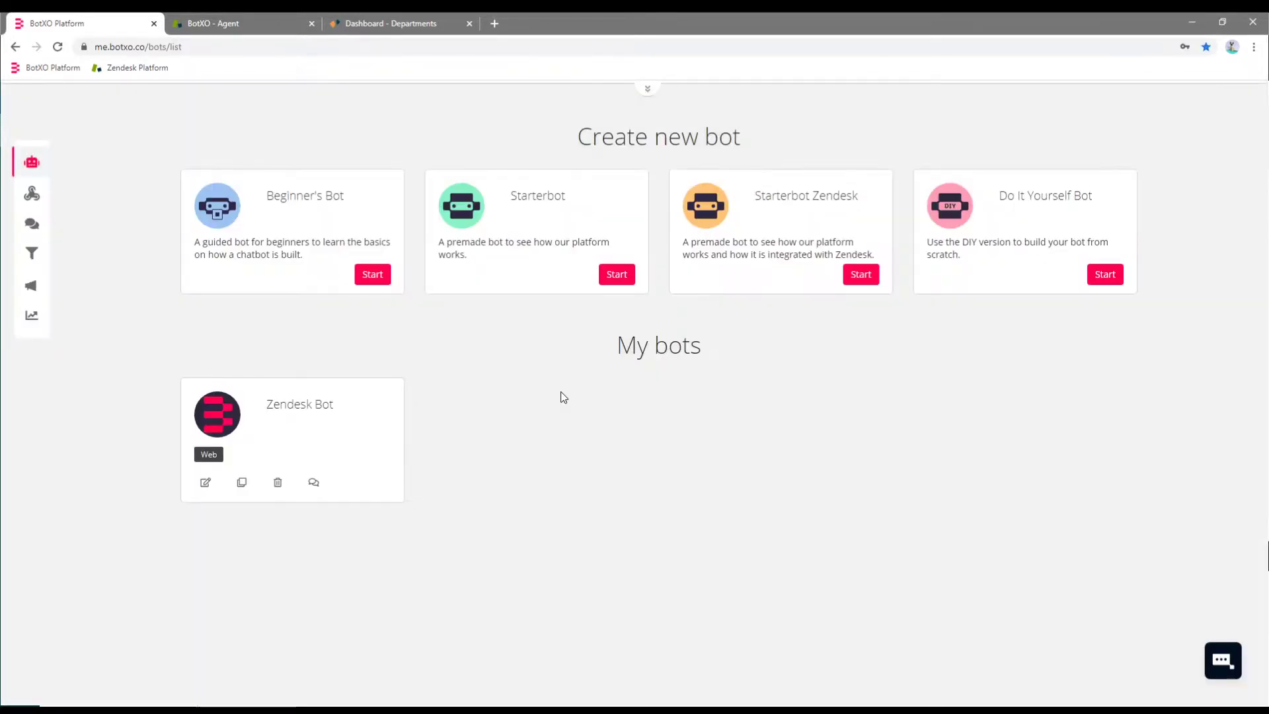
pyautogui.click(320, 405)
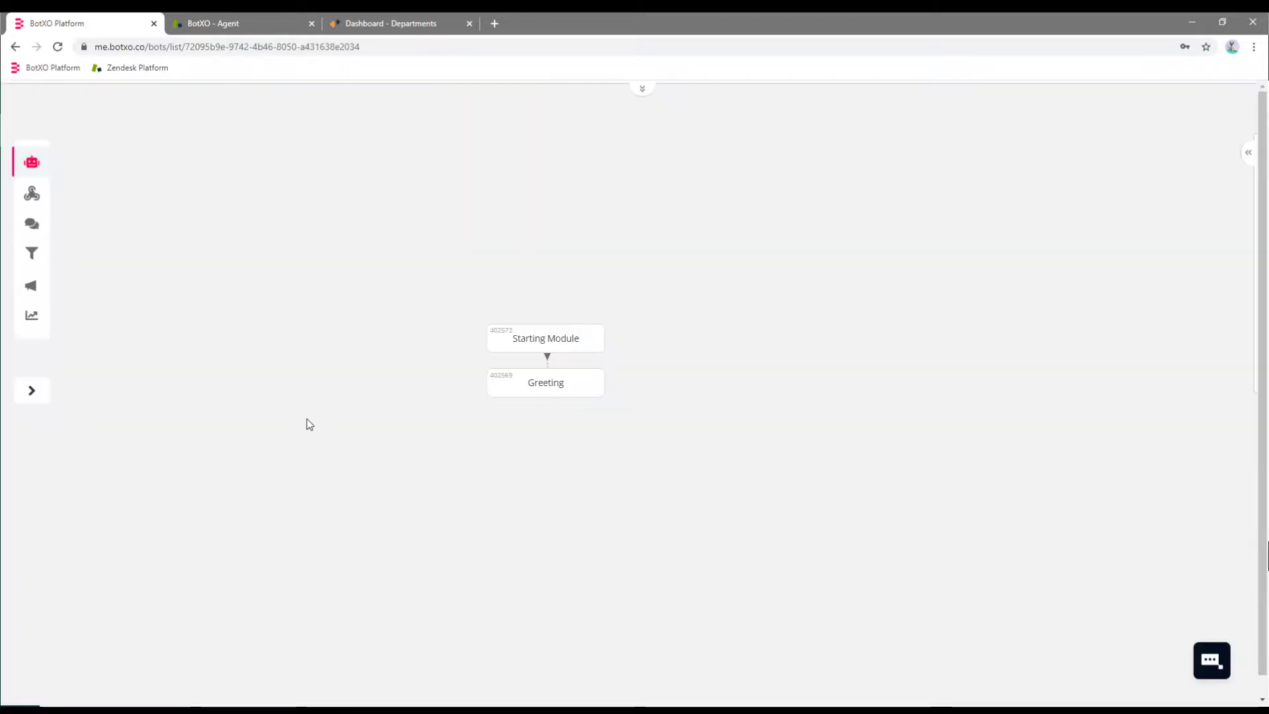
pyautogui.moveTo(520, 398)
pyautogui.click(1247, 154)
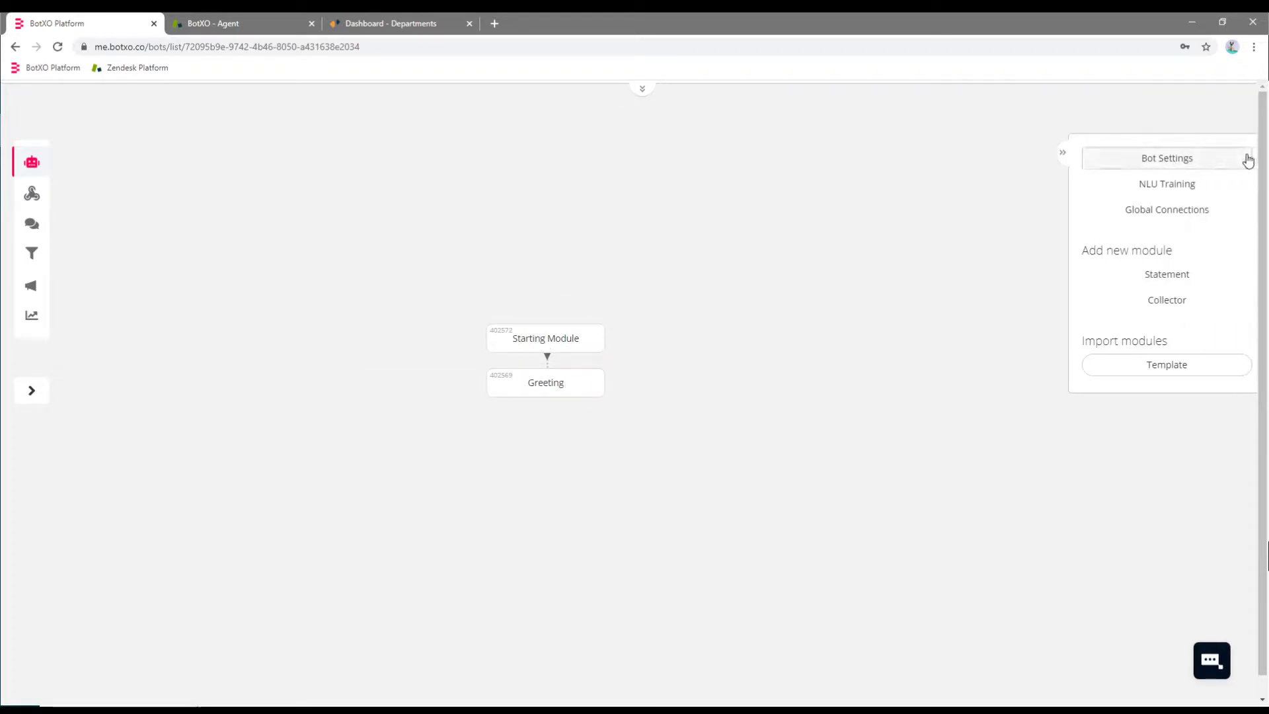
pyautogui.click(1170, 162)
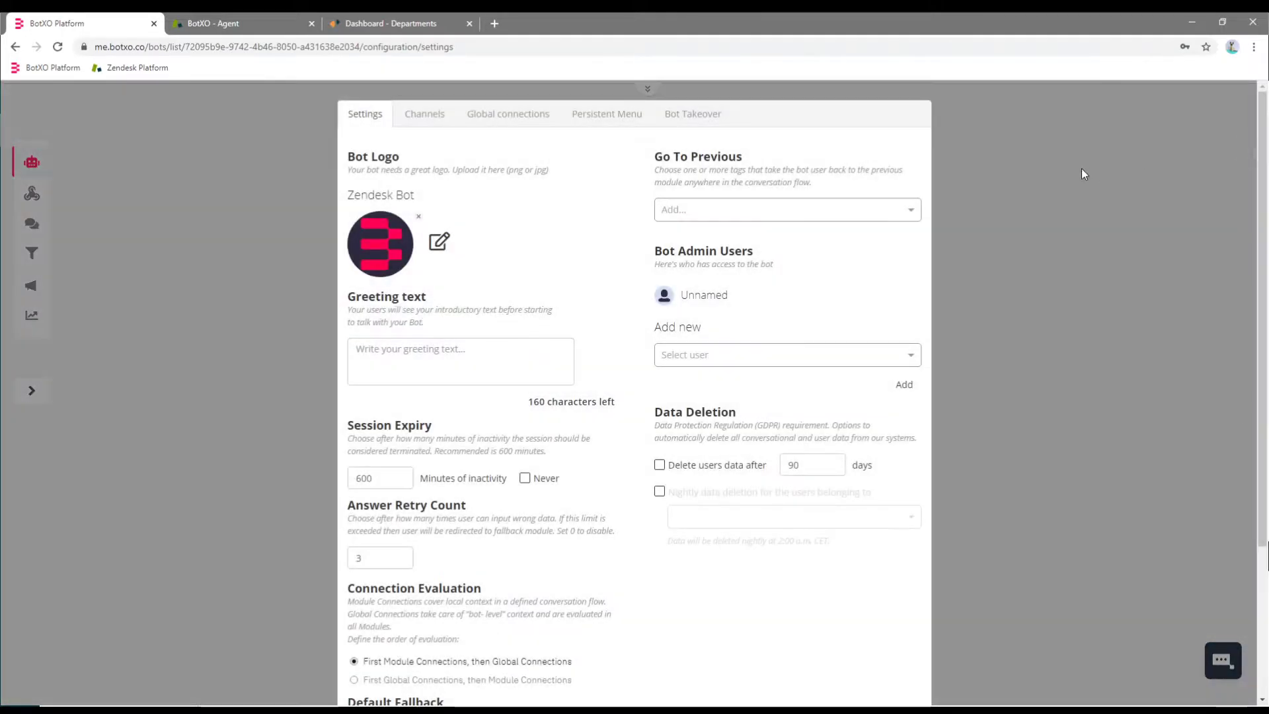
pyautogui.click(430, 114)
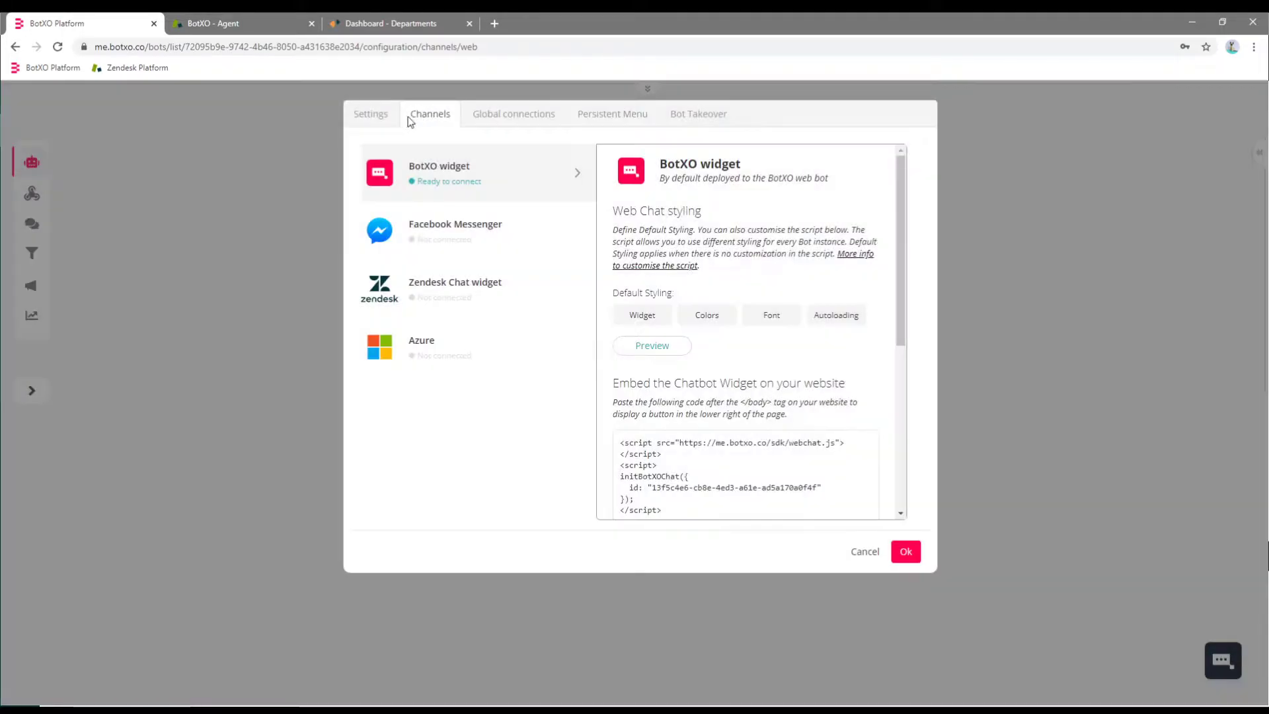
pyautogui.click(417, 290)
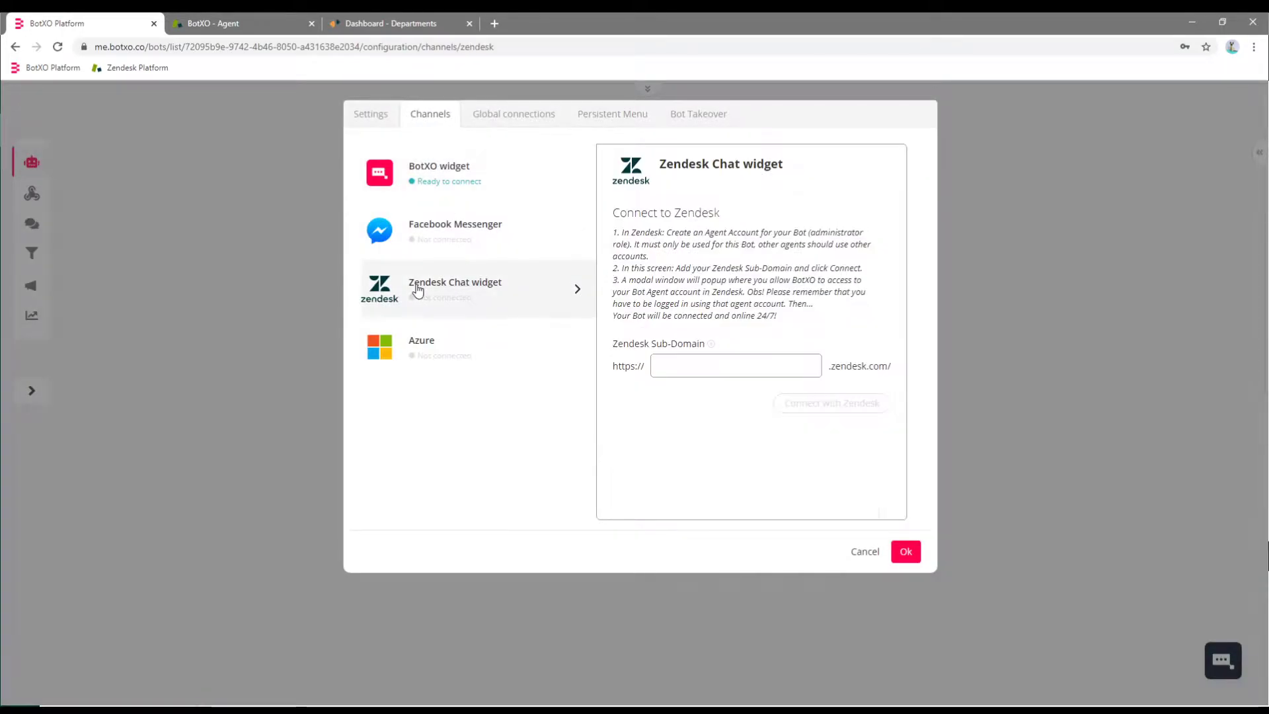
# Copy the subdomain botxotest from the Zendesk address into the channel's subdomain field.
pyautogui.click(714, 366)
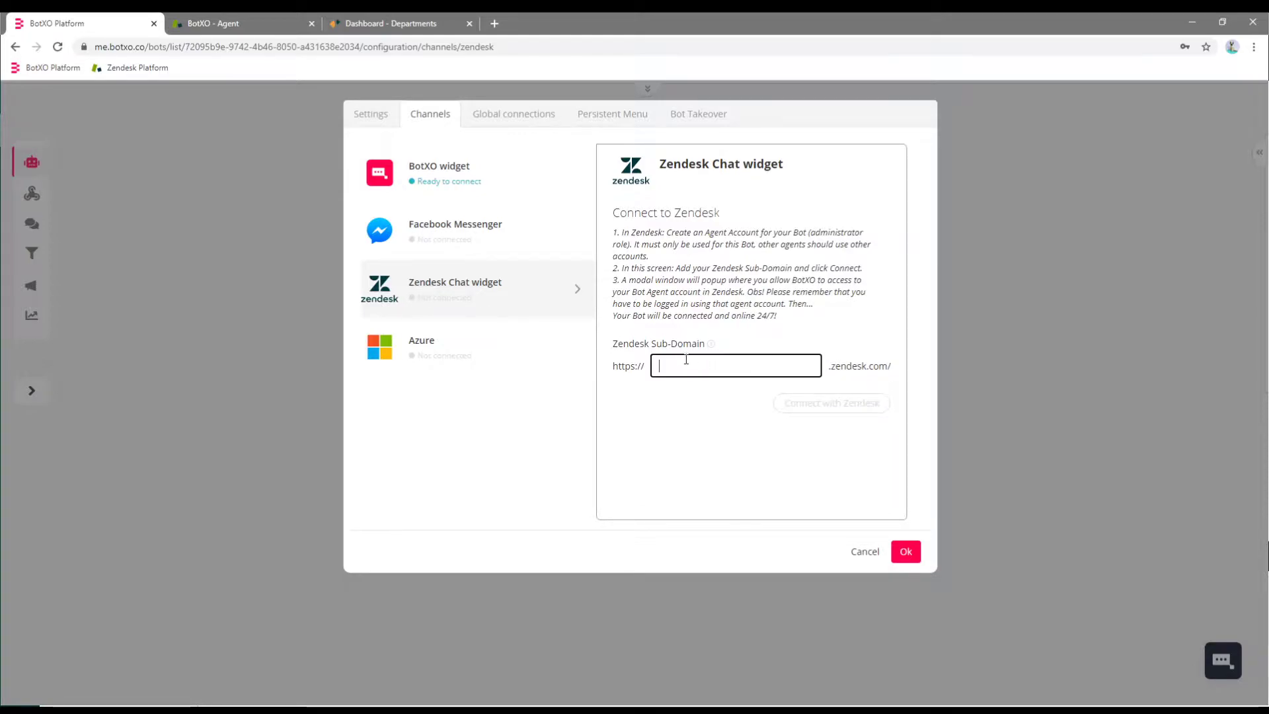
pyautogui.moveTo(709, 352)
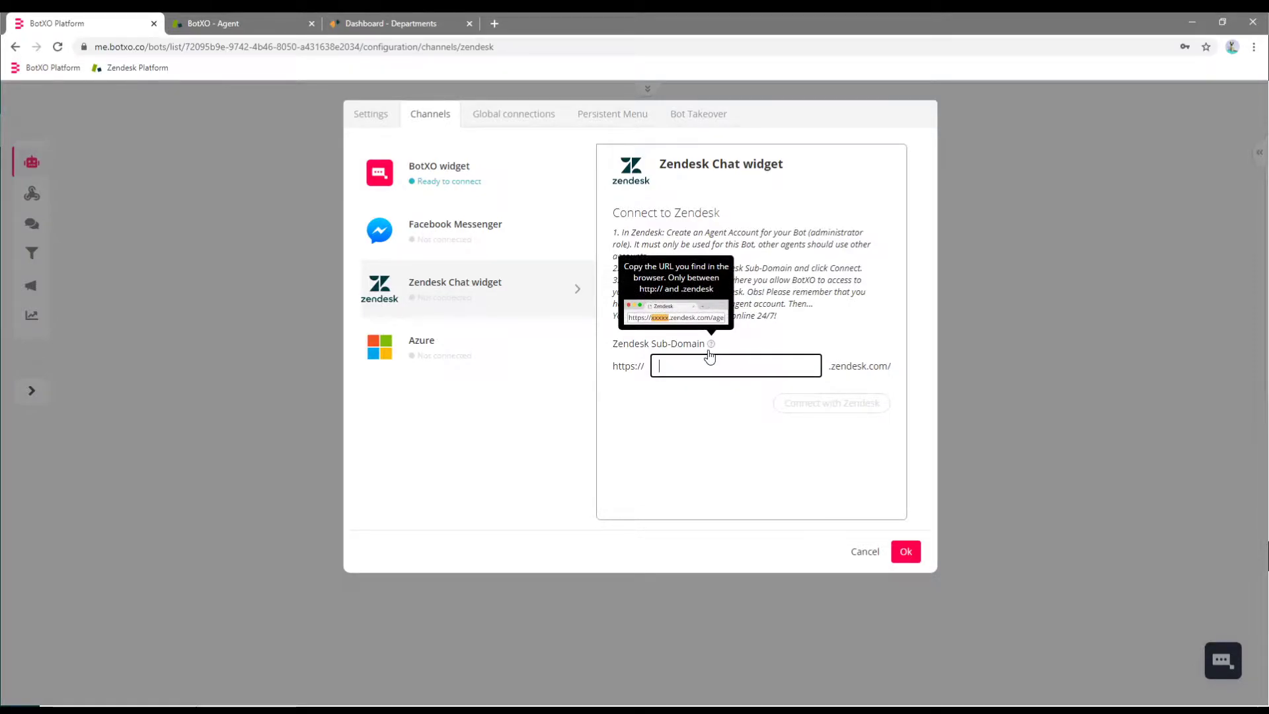
pyautogui.click(245, 23)
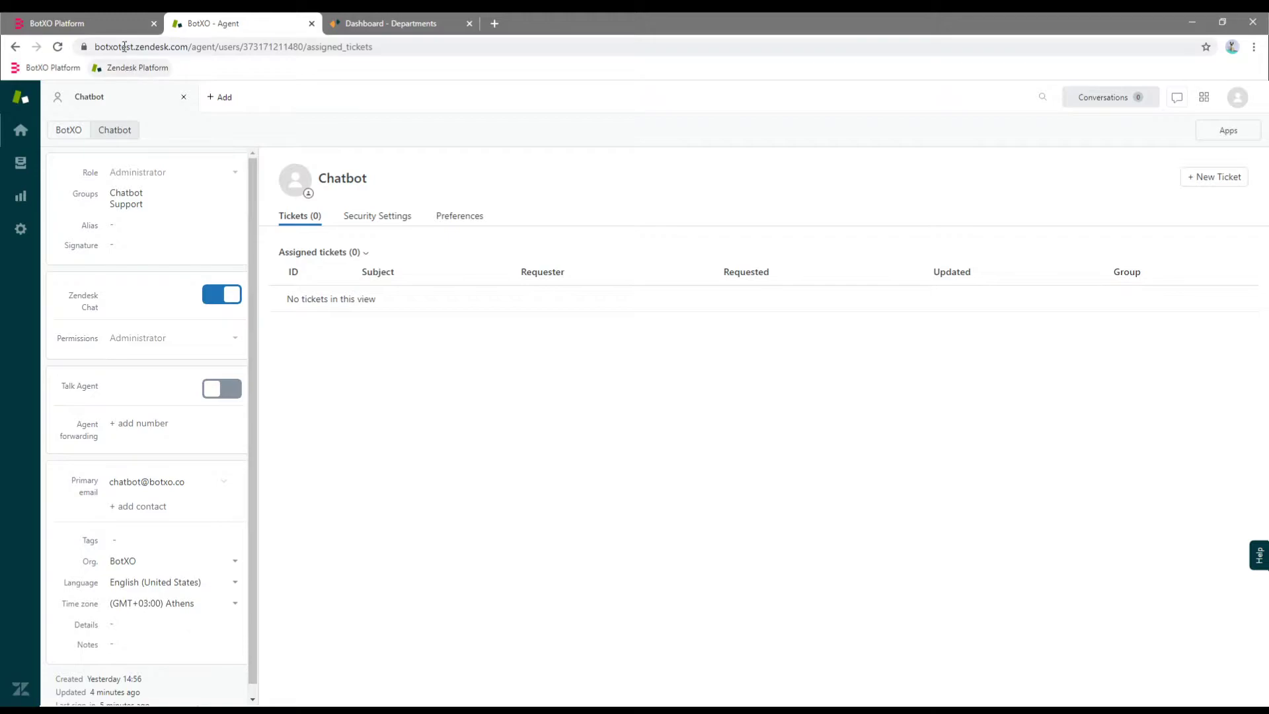
pyautogui.doubleClick(125, 47)
pyautogui.hotkey('ctrl', 'c')
pyautogui.click(93, 23)
pyautogui.click(722, 365)
pyautogui.hotkey('ctrl', 'v')
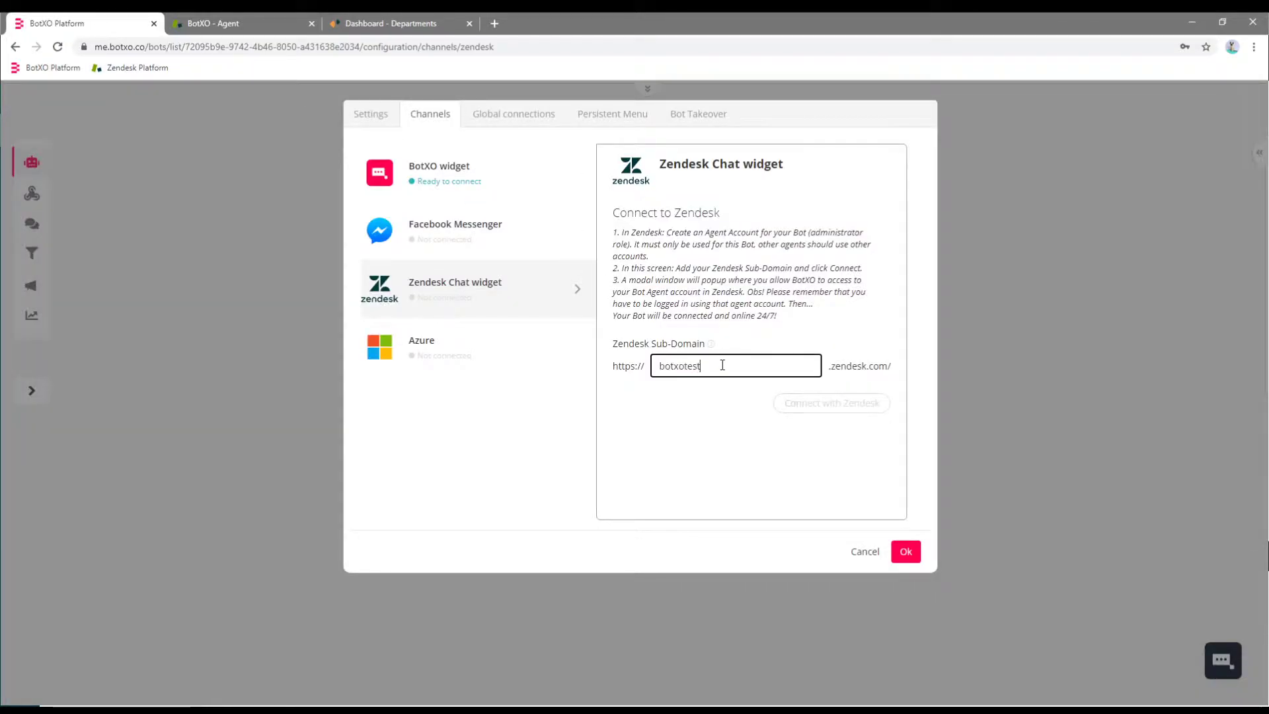
pyautogui.click(695, 397)
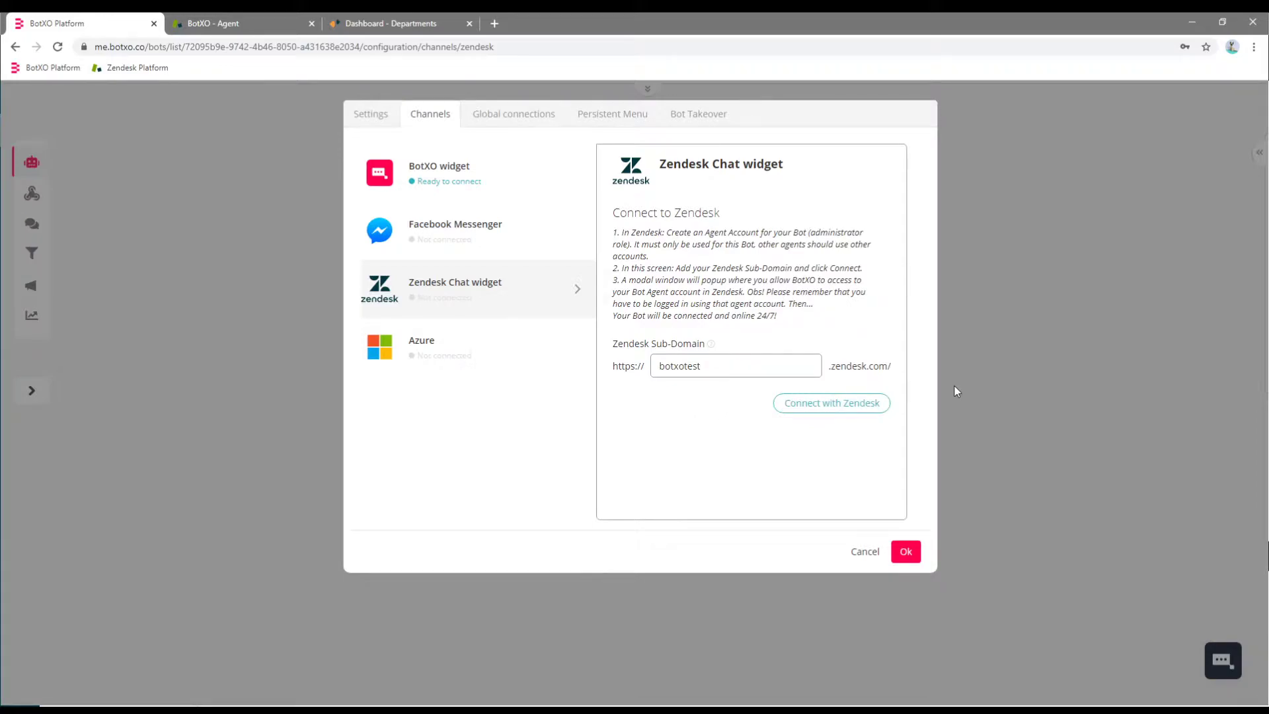
# Connect the bot to the botxotest Zendesk account and allow BotXO access.
pyautogui.click(851, 410)
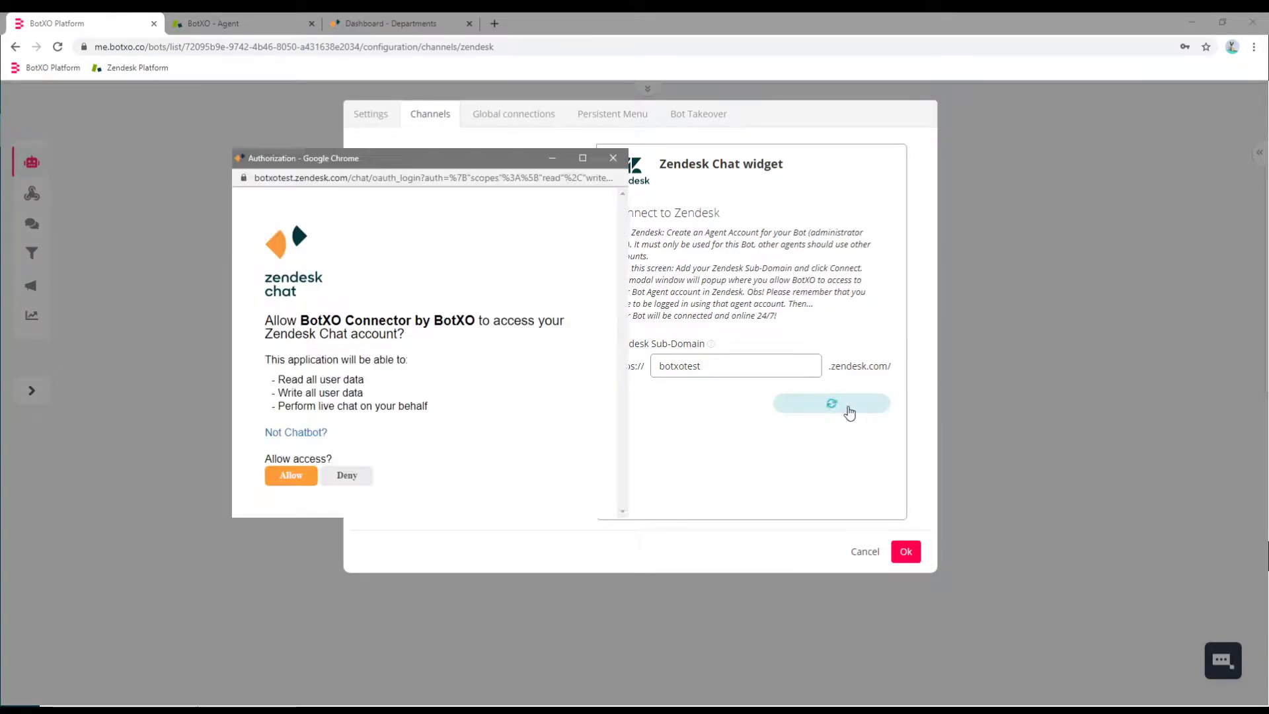
pyautogui.click(291, 476)
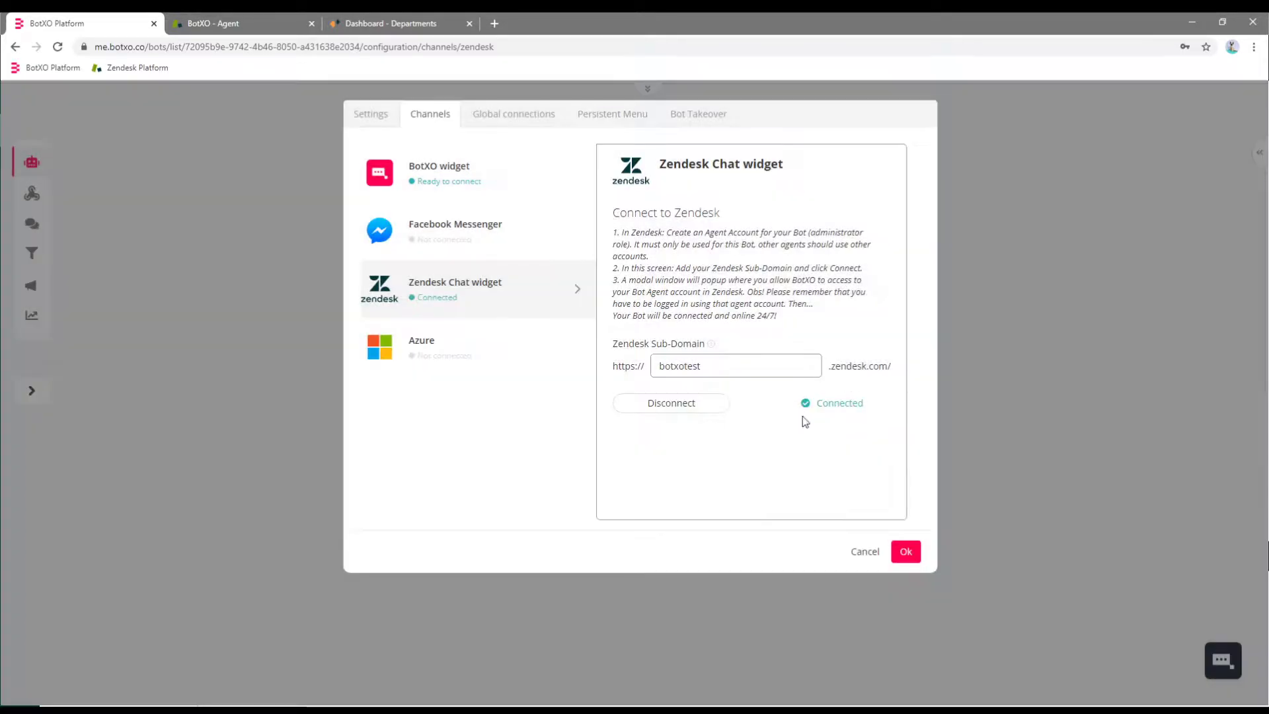
pyautogui.click(907, 551)
# Save and publish the Zendesk Bot, then return to Zendesk Chat's Departments page.
pyautogui.click(635, 87)
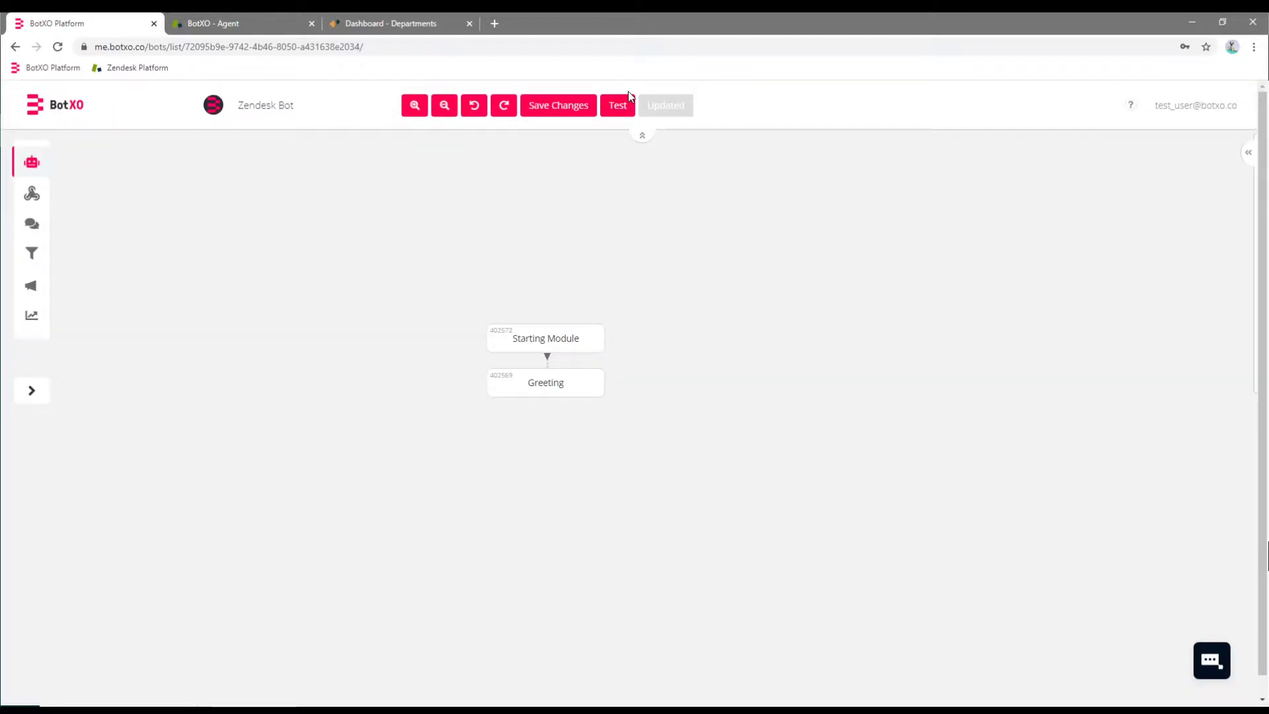
pyautogui.click(572, 115)
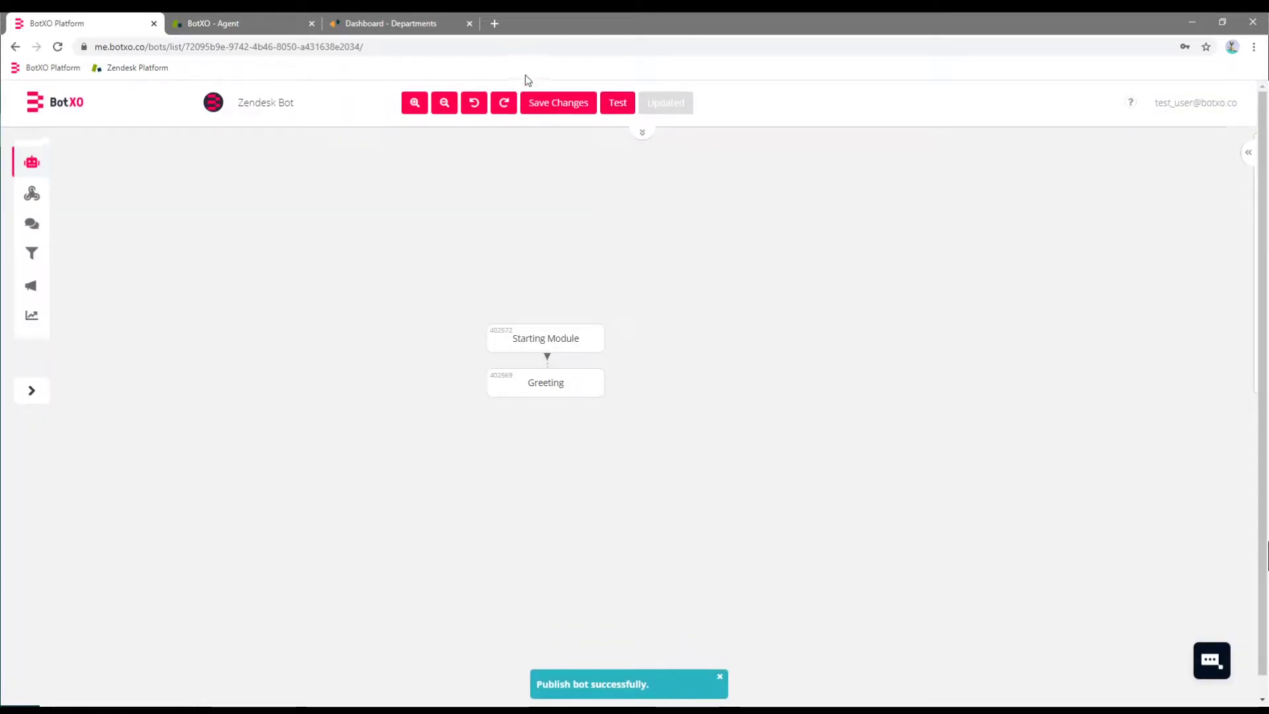
pyautogui.click(393, 23)
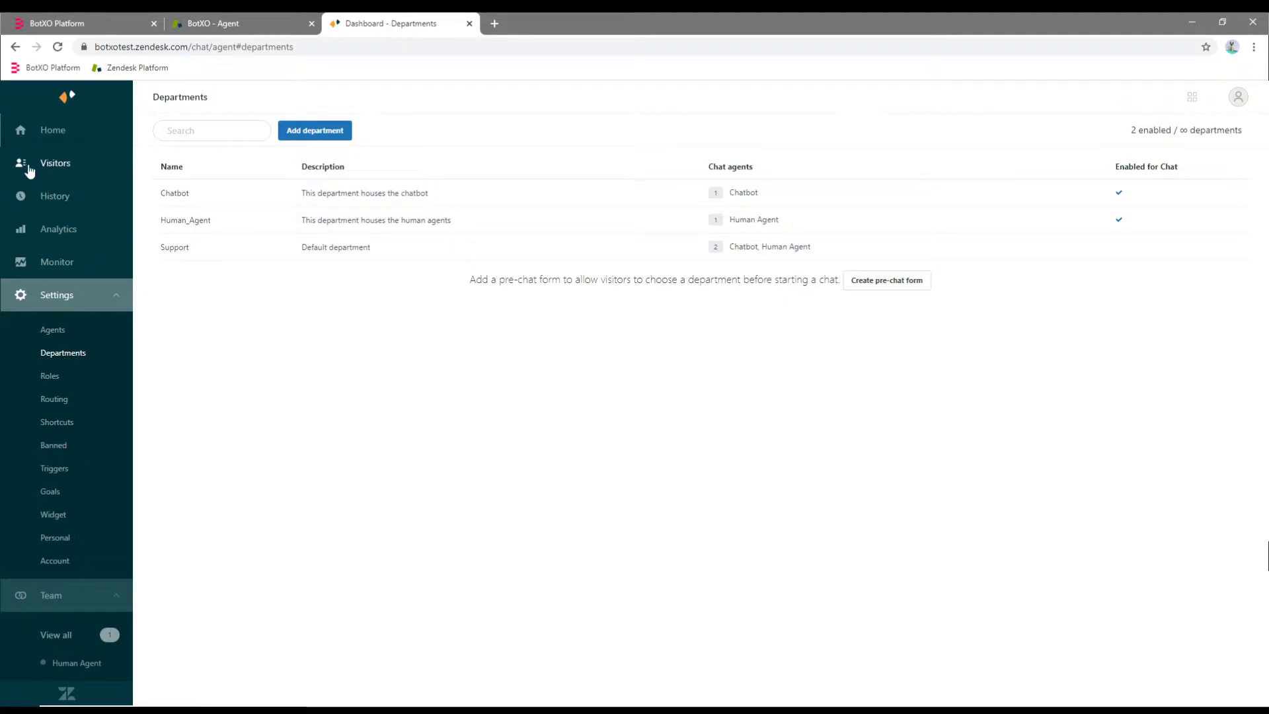
# Simulate a visitor chat, send 'Hello', and confirm the Chatbot replies 'Hello there!'.
pyautogui.click(58, 167)
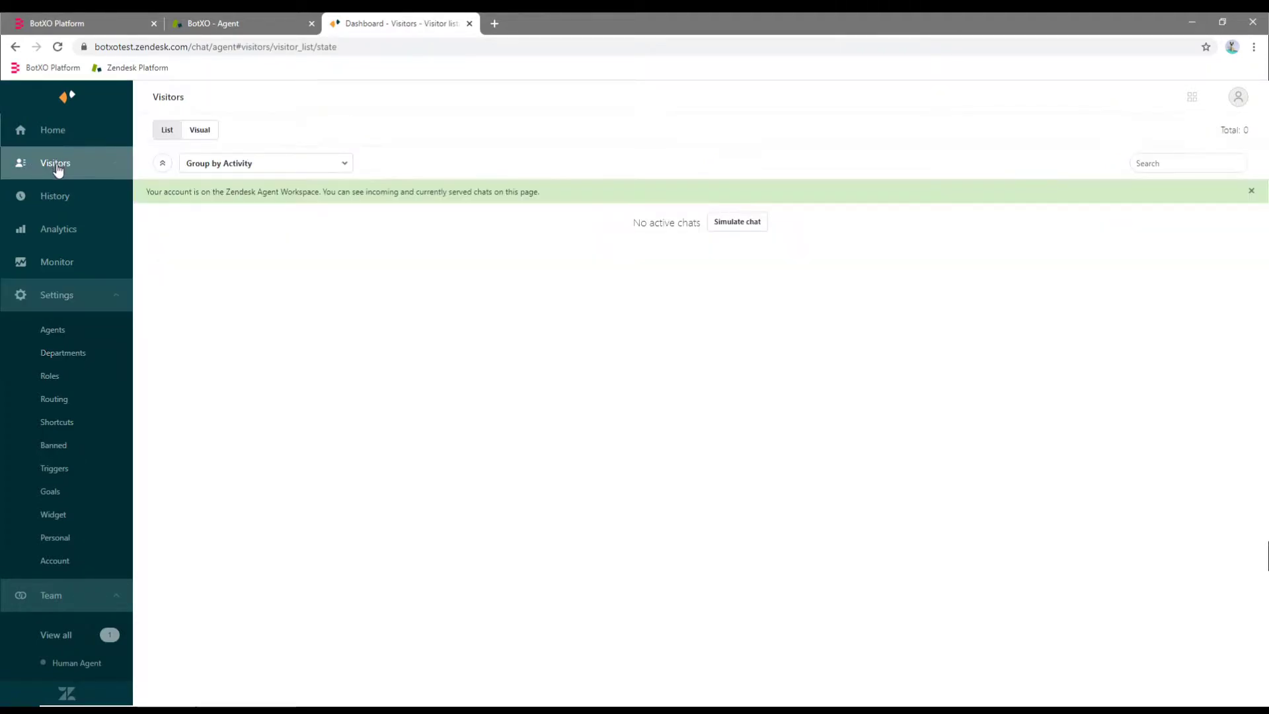
pyautogui.click(743, 224)
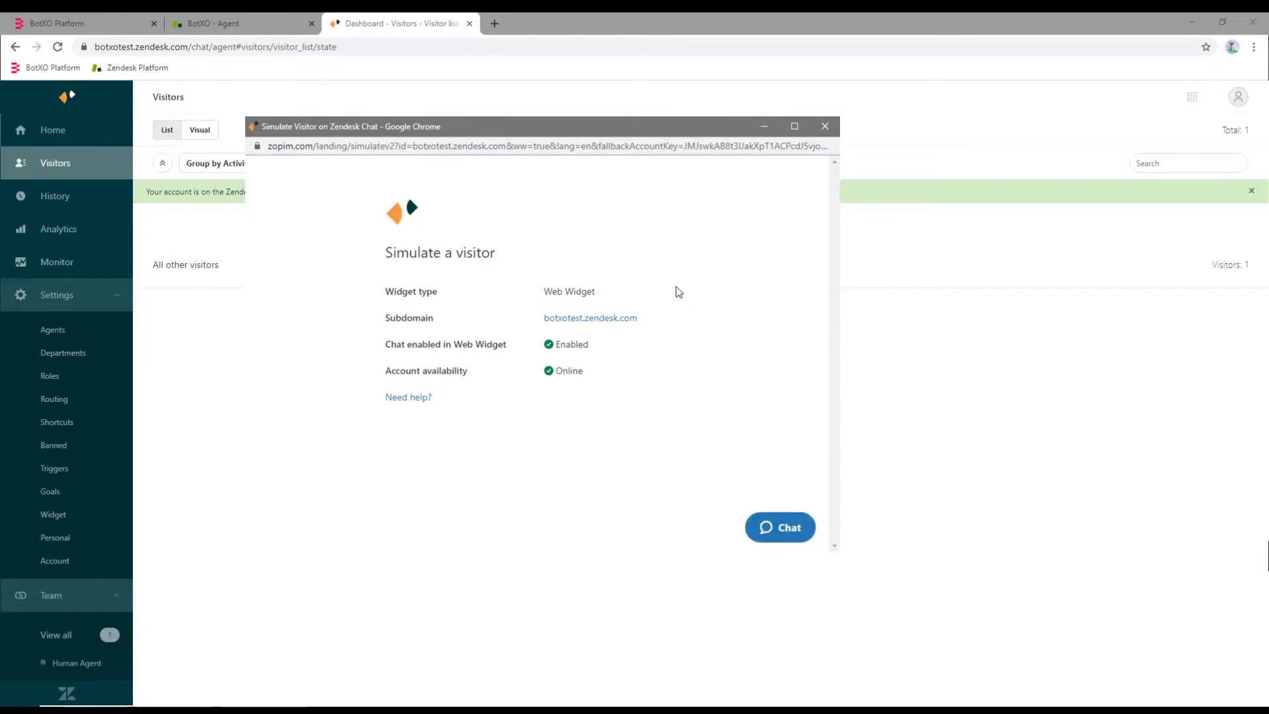
pyautogui.click(793, 534)
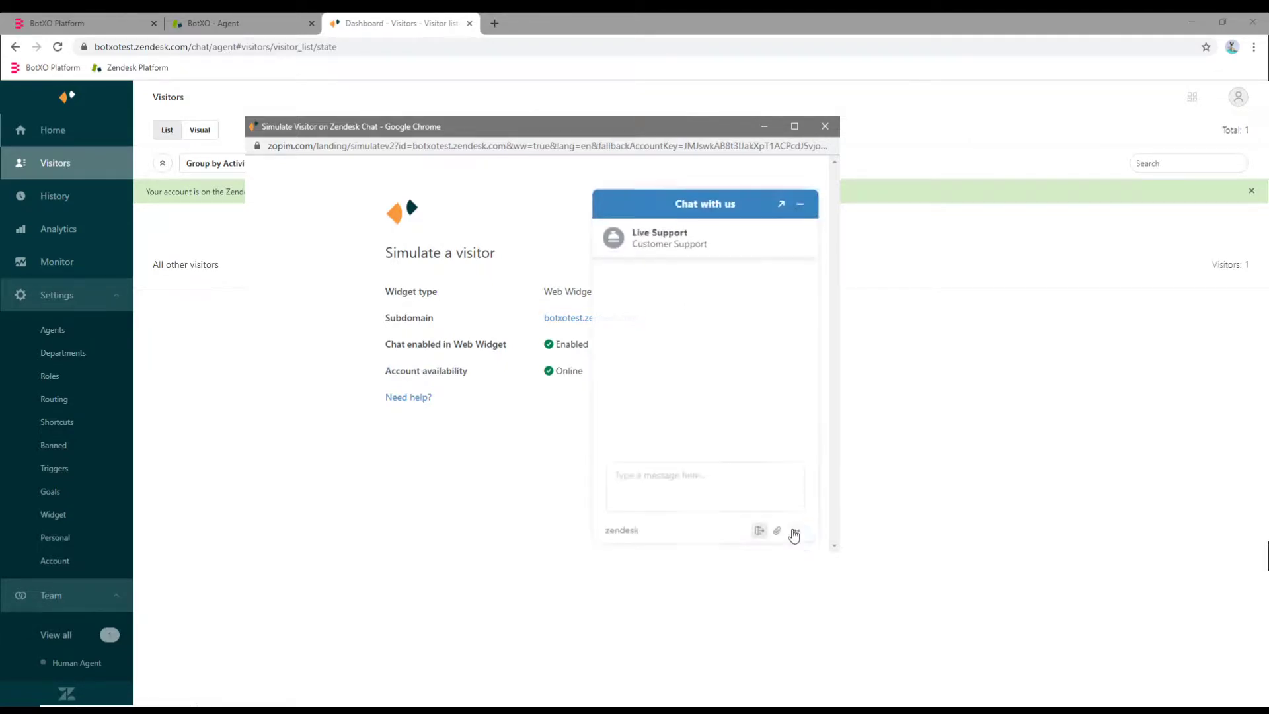
pyautogui.write('Hello')
pyautogui.press('Return')
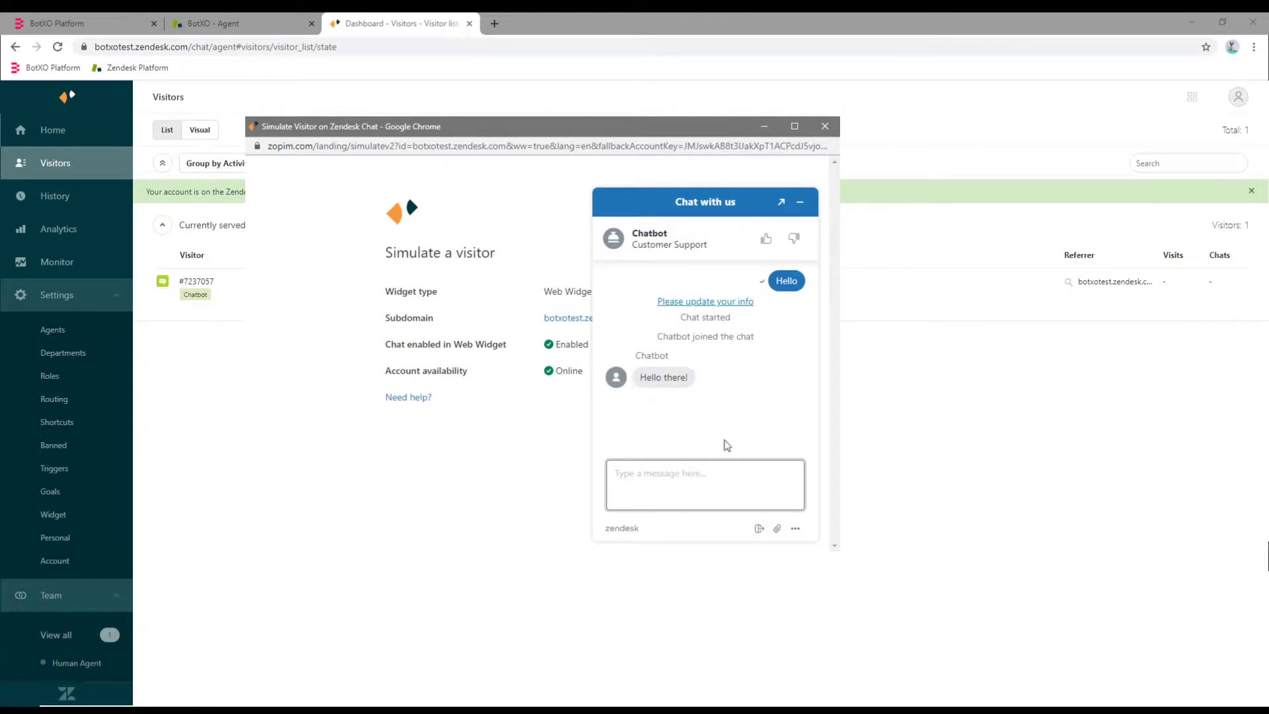
pyautogui.moveTo(691, 378); pyautogui.dragTo(631, 384)
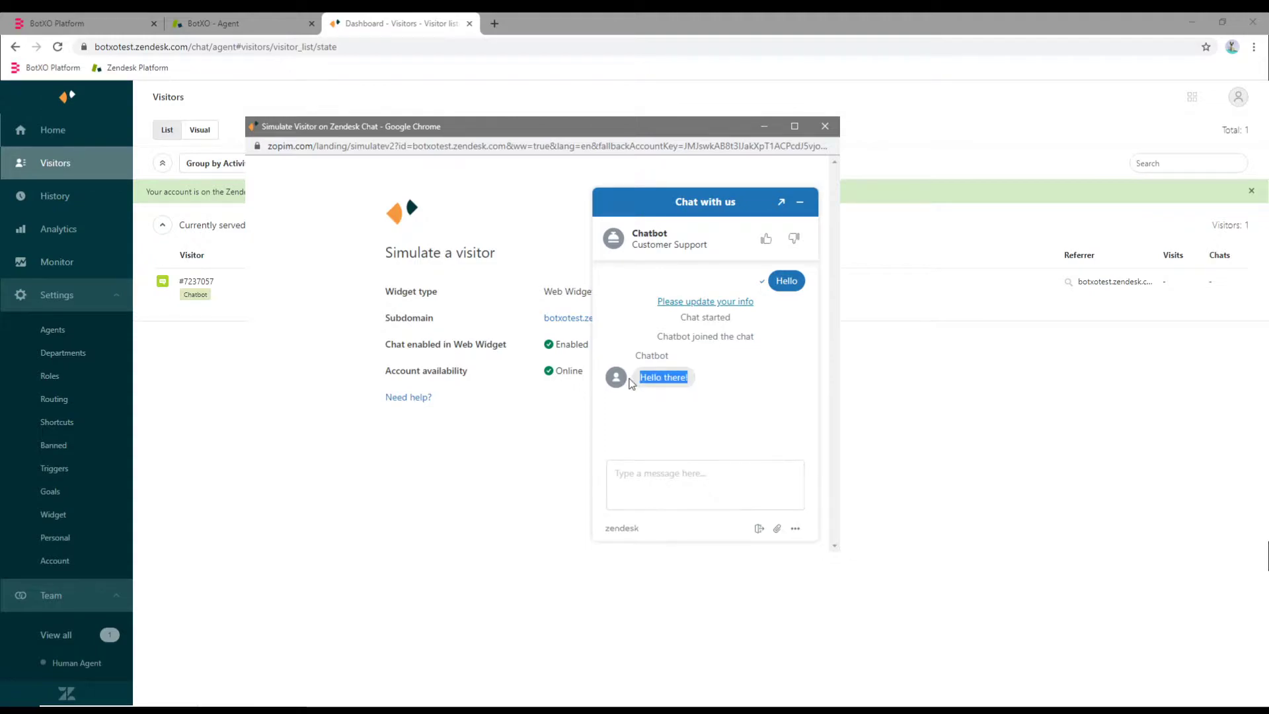
pyautogui.click(728, 391)
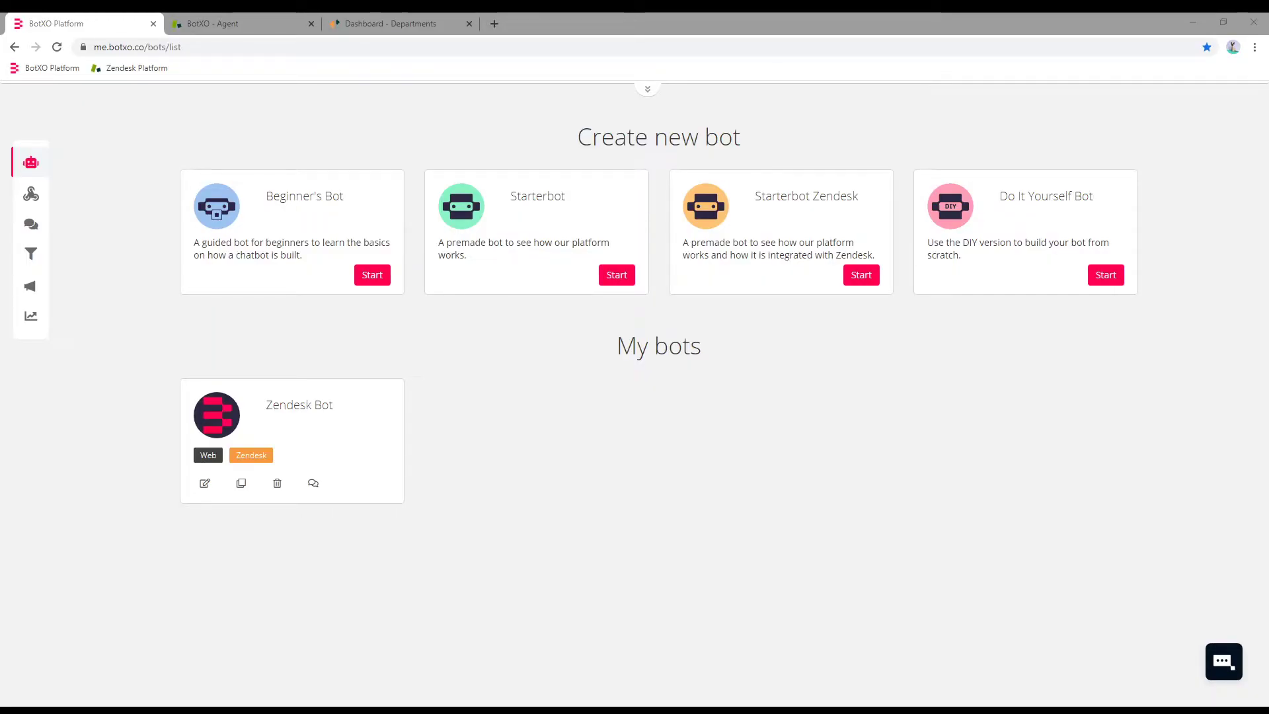
# Start a new webhook from the Zendesk Chat Agent Availability template.
pyautogui.click(31, 194)
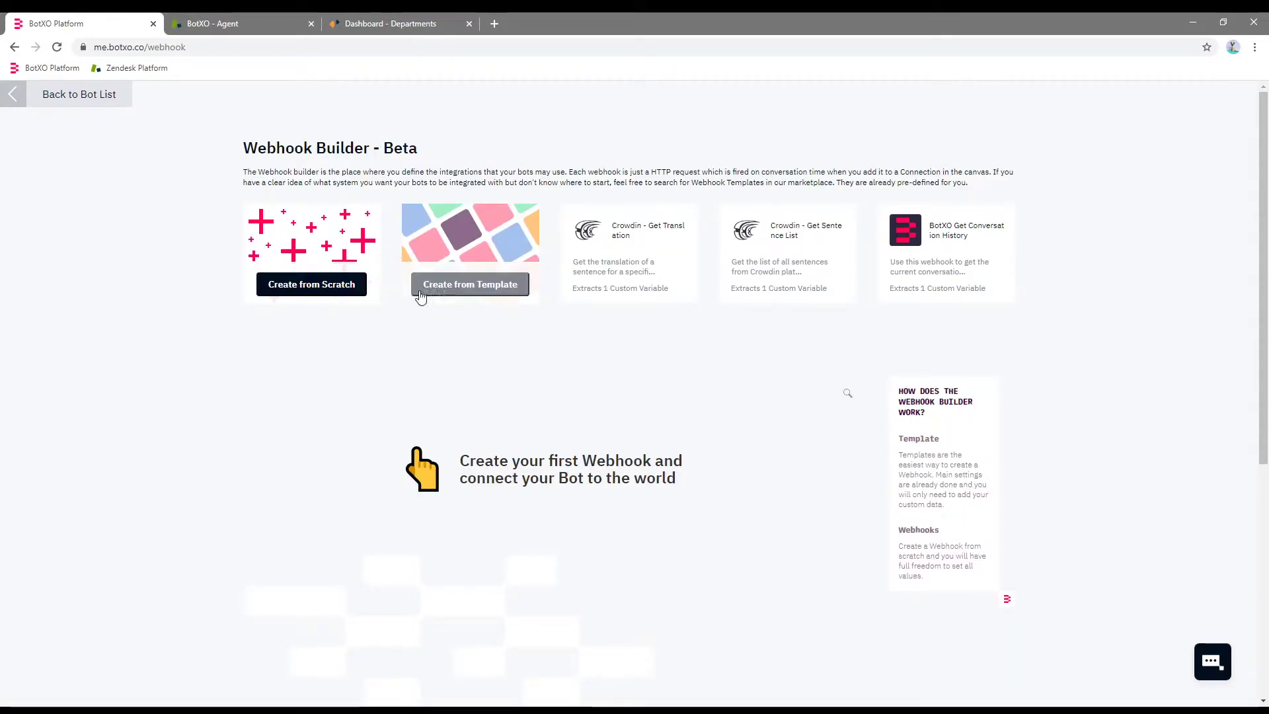
pyautogui.click(465, 286)
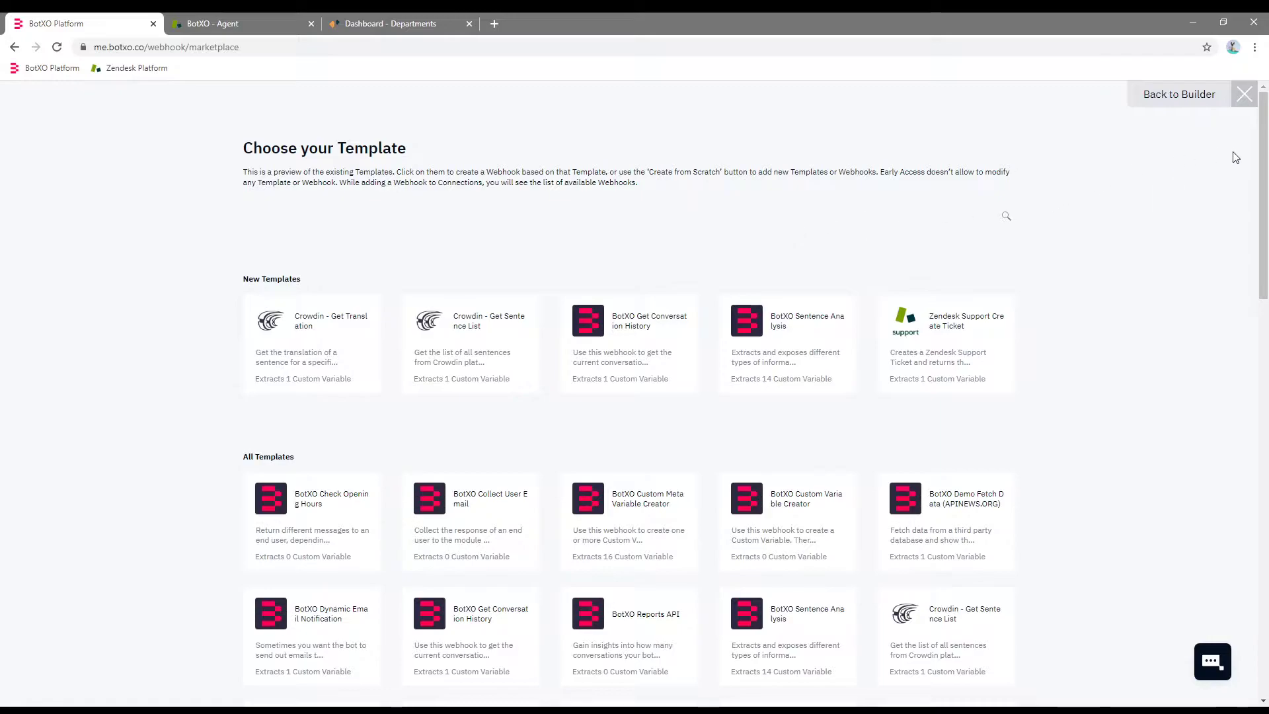
pyautogui.moveTo(1262, 158); pyautogui.dragTo(1262, 470)
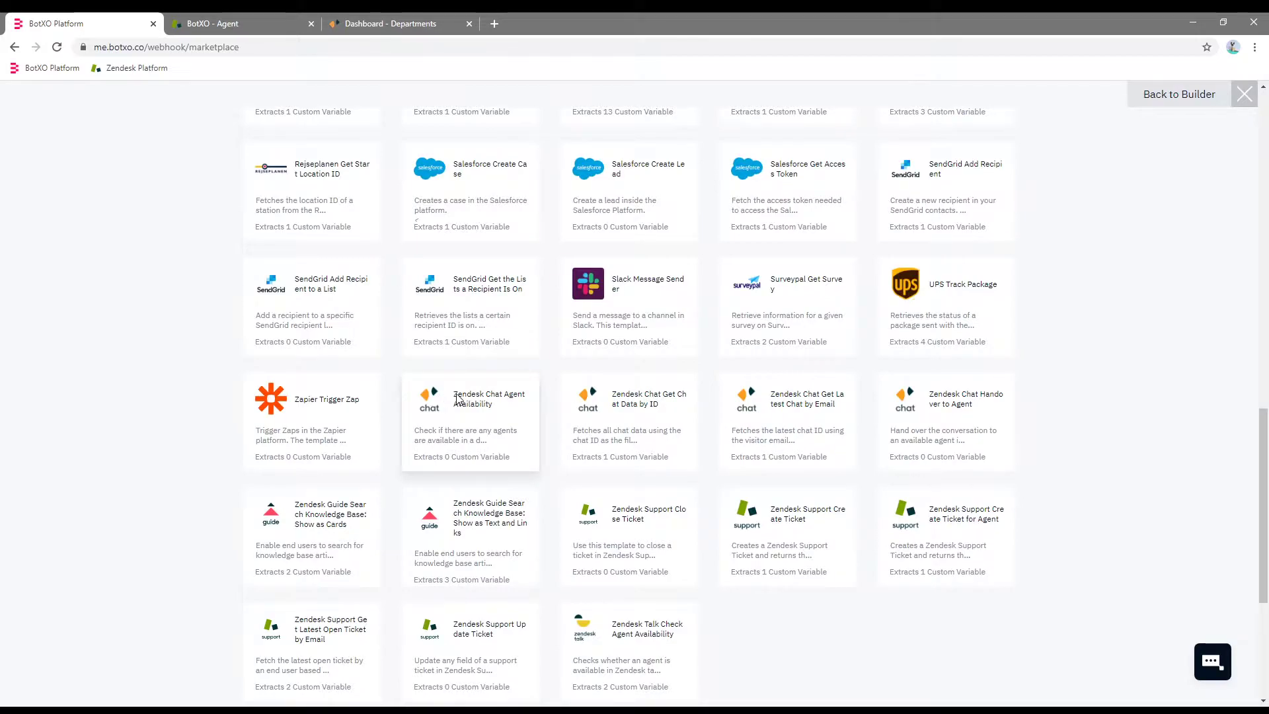
pyautogui.click(483, 413)
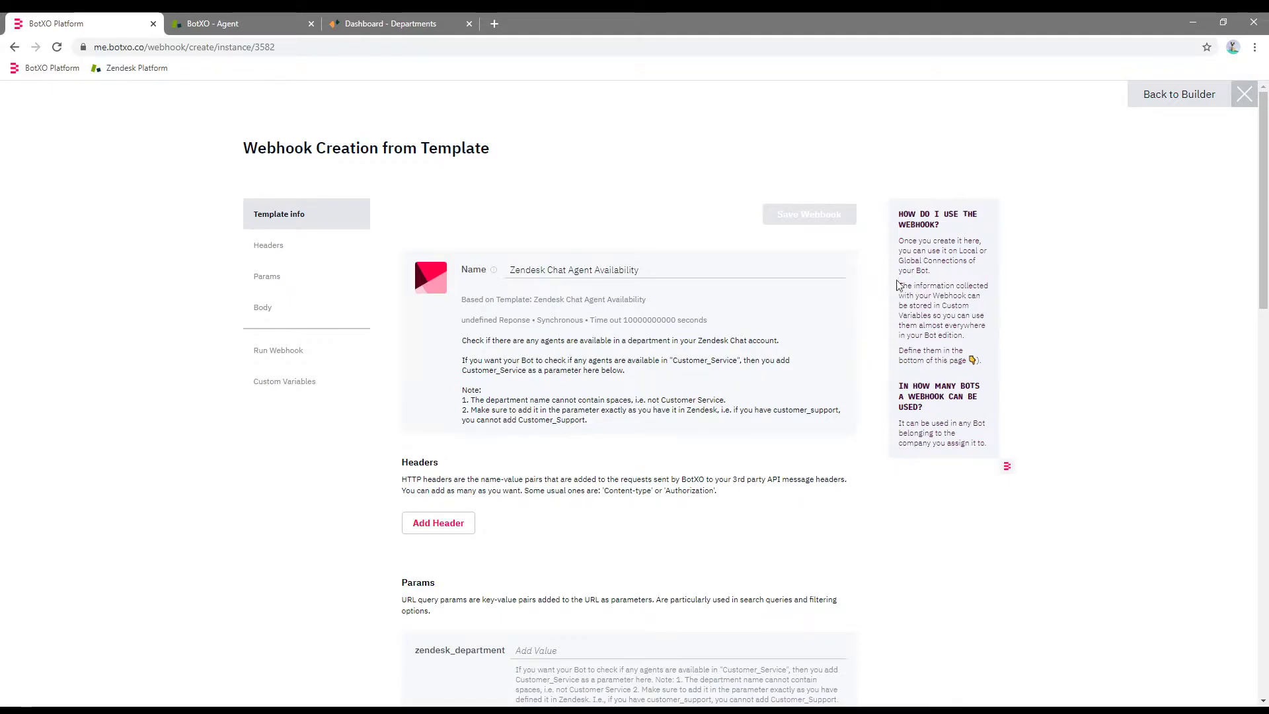
# Set zendesk_department to Human_Agent and save the availability webhook.
pyautogui.scroll(-2, 1232, 166)
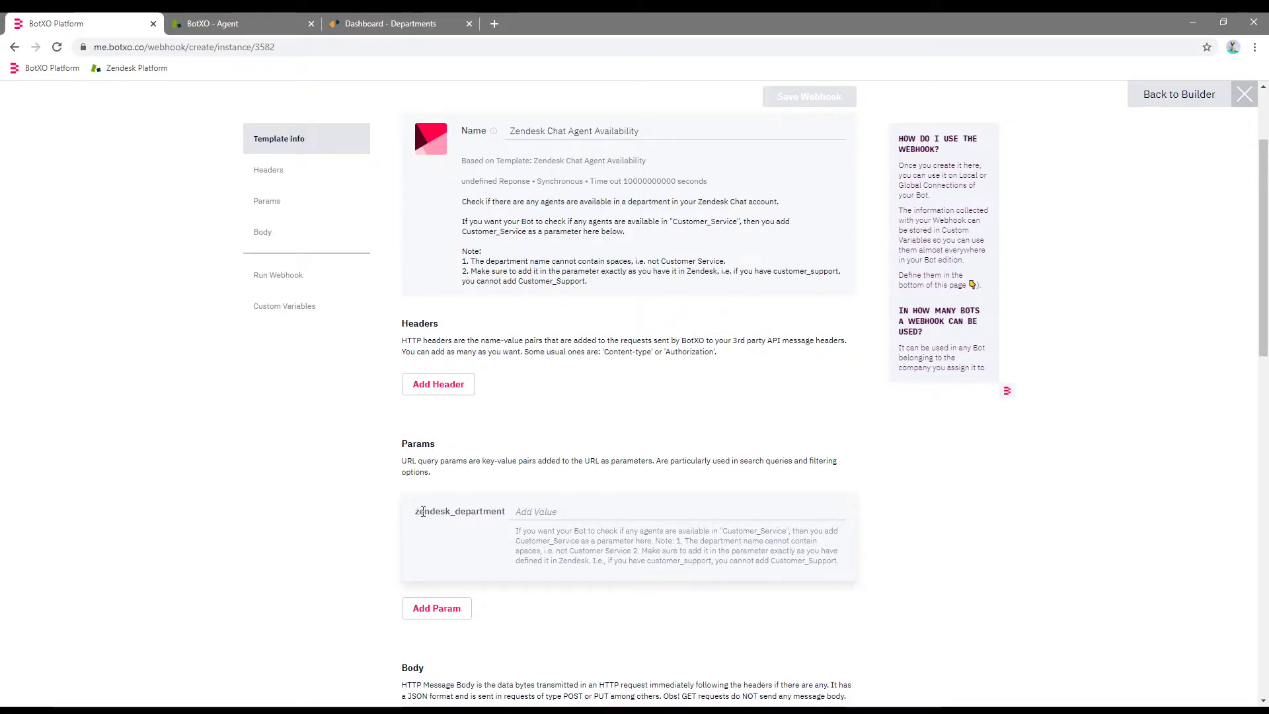
pyautogui.click(536, 510)
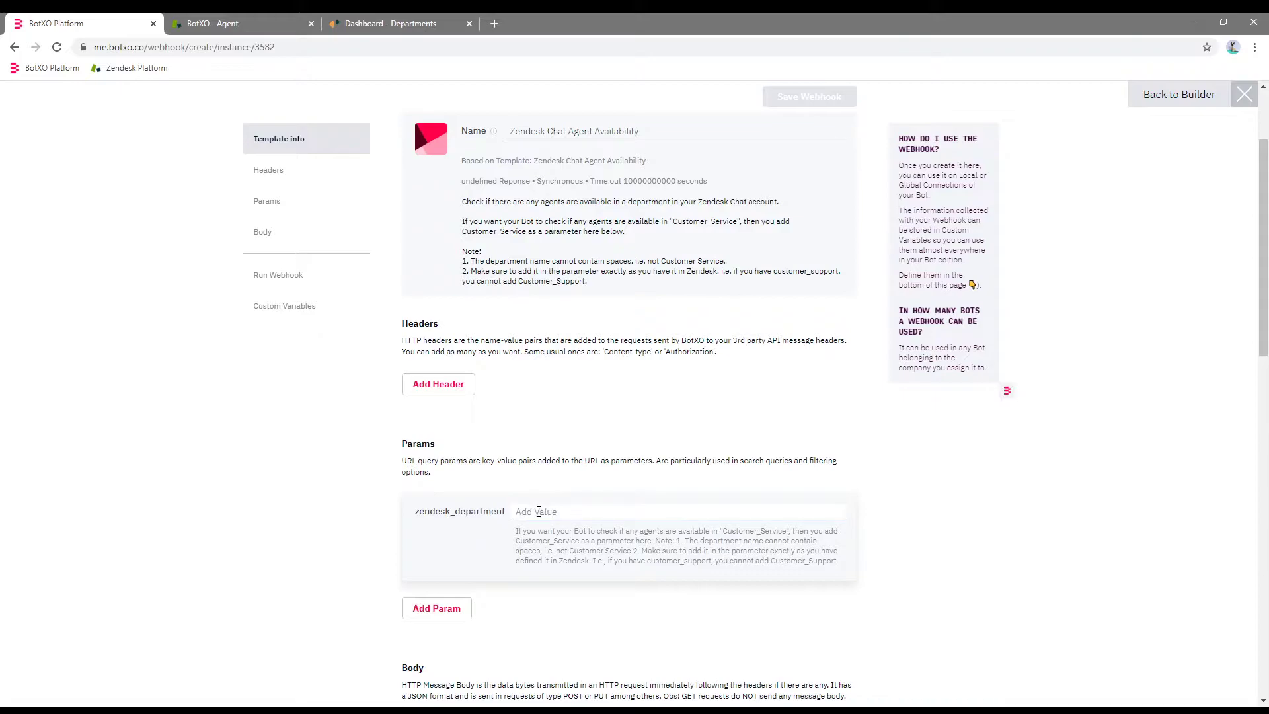
pyautogui.click(413, 23)
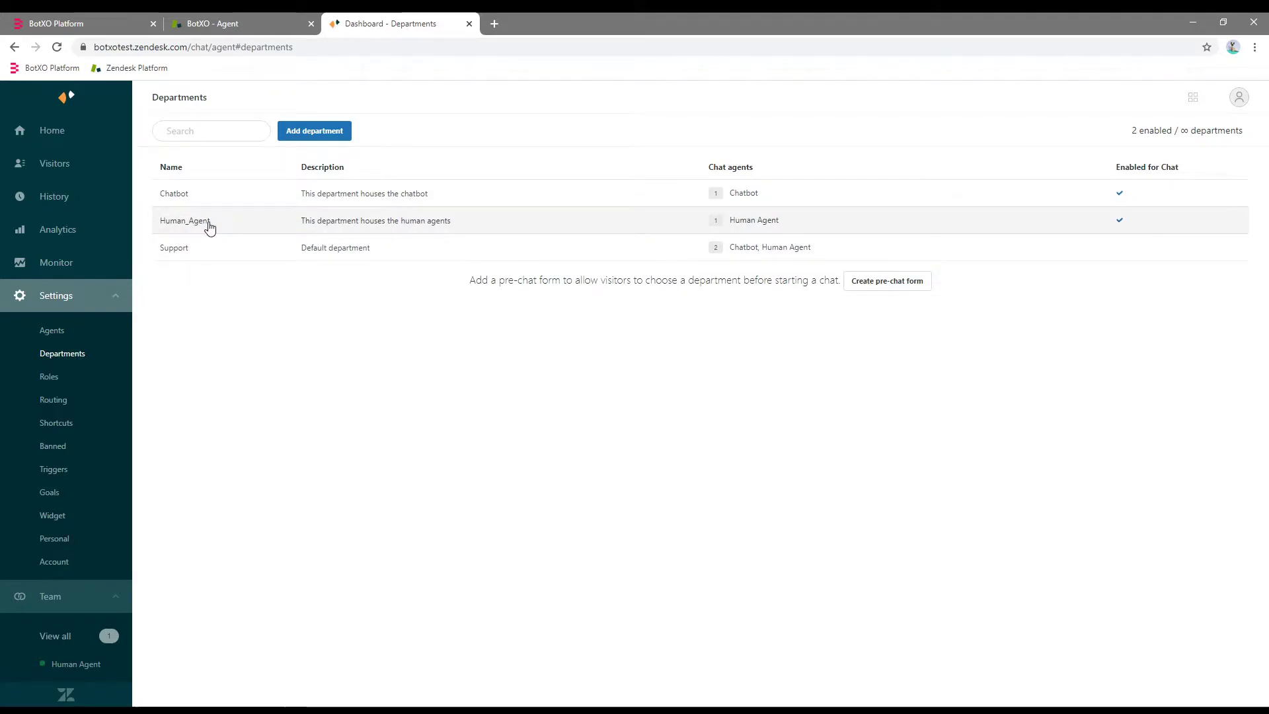
pyautogui.click(78, 23)
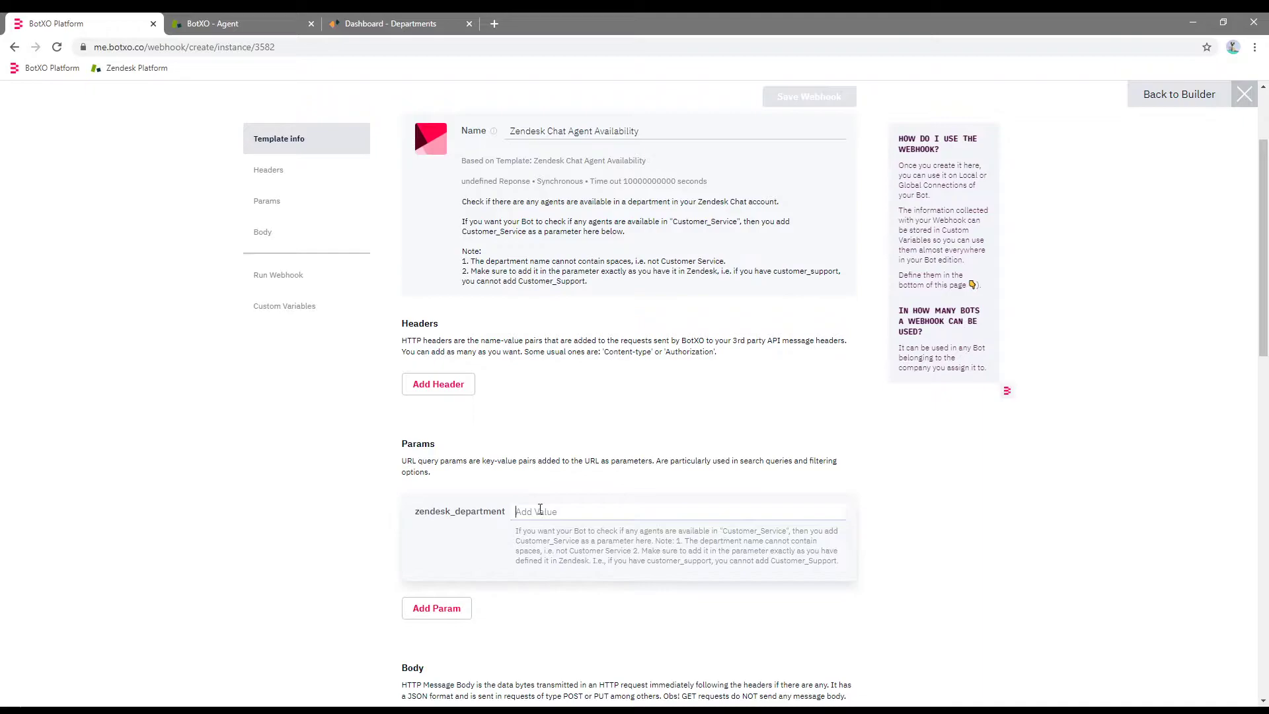
pyautogui.write('Human_Agent')
pyautogui.click(793, 98)
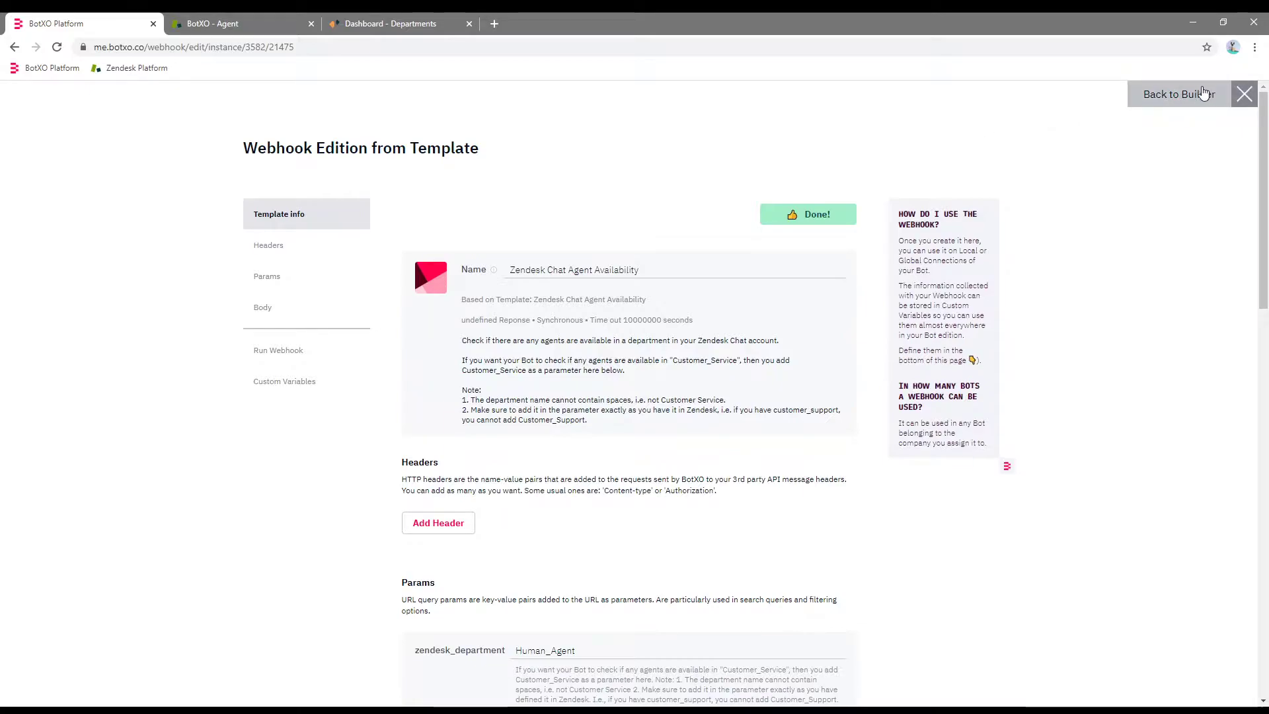
pyautogui.click(1202, 93)
# Create a Zendesk Chat Handover to Agent webhook with zendesk_department Human_Agent and save it.
pyautogui.click(466, 289)
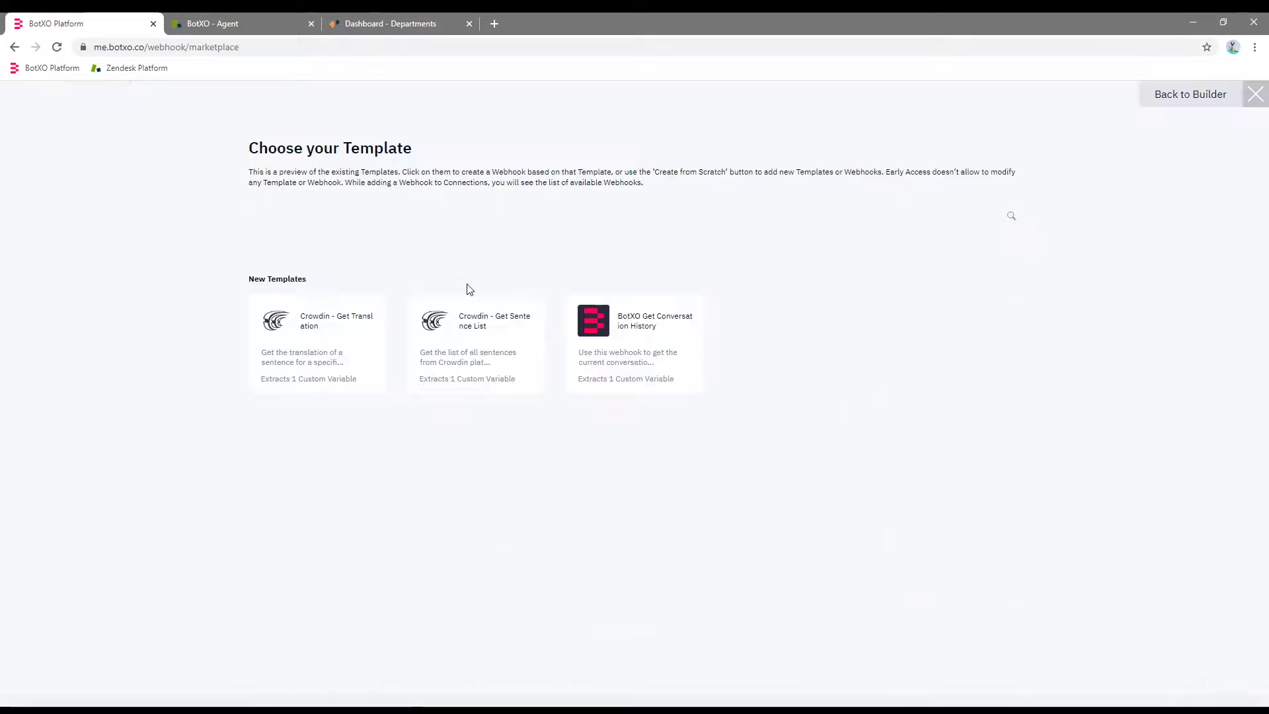
pyautogui.moveTo(1264, 138); pyautogui.dragTo(1266, 468)
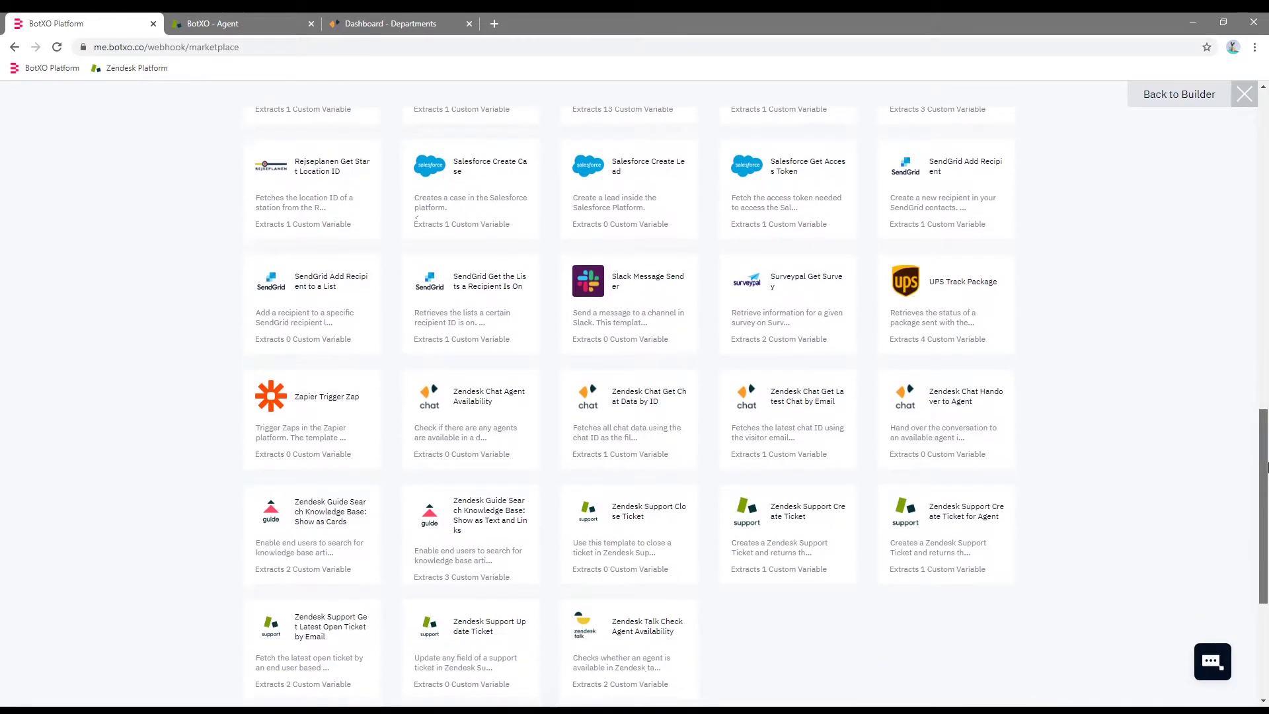
pyautogui.click(939, 410)
pyautogui.moveTo(1268, 213); pyautogui.dragTo(1266, 256)
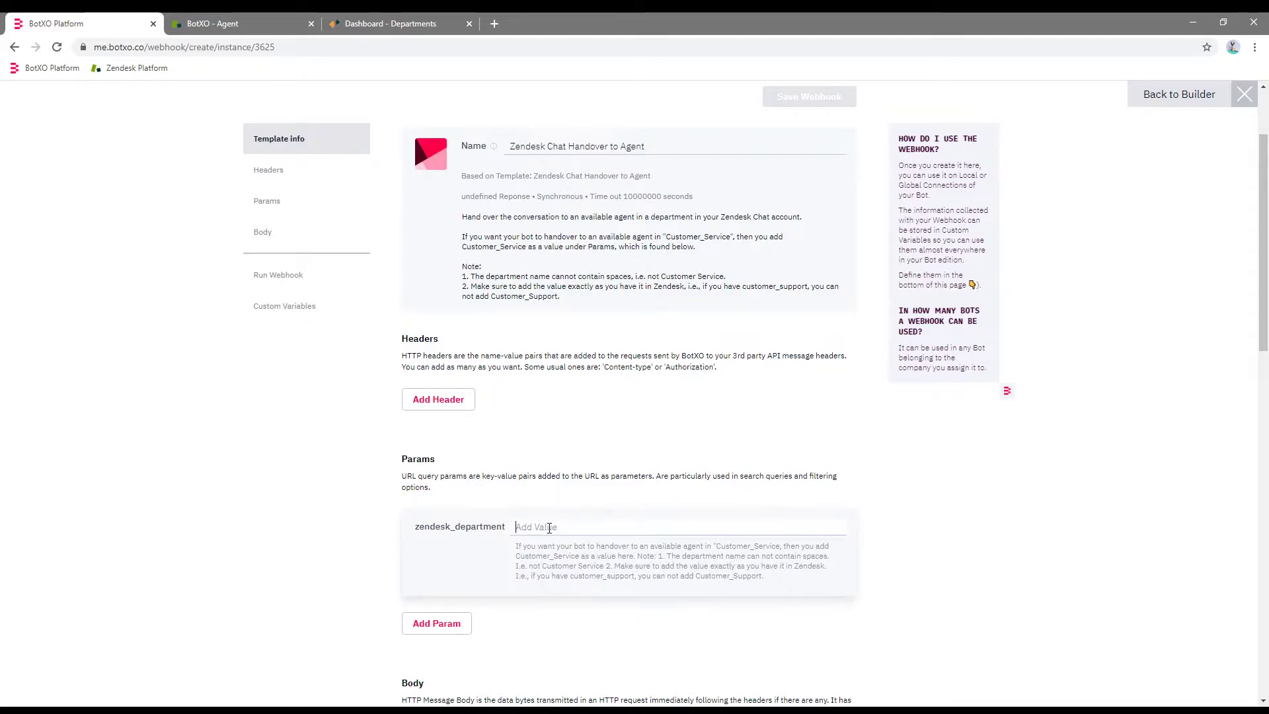
pyautogui.write('Human_Agent')
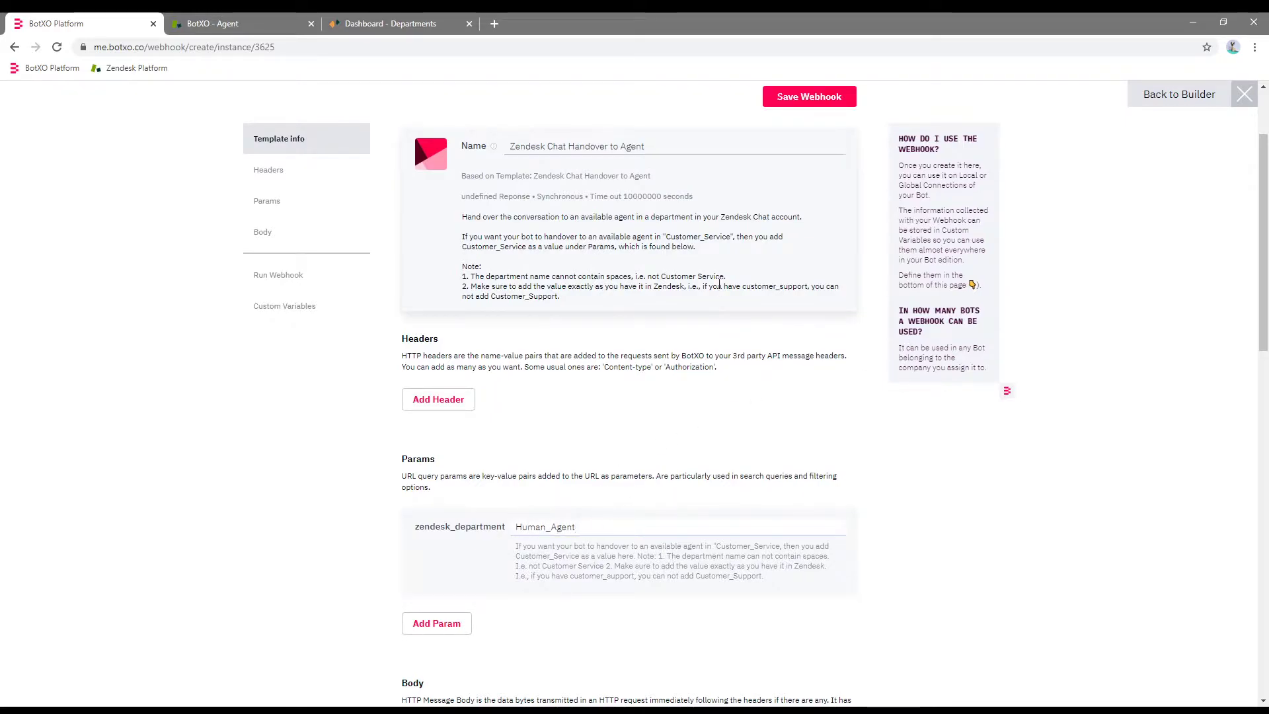
pyautogui.click(814, 96)
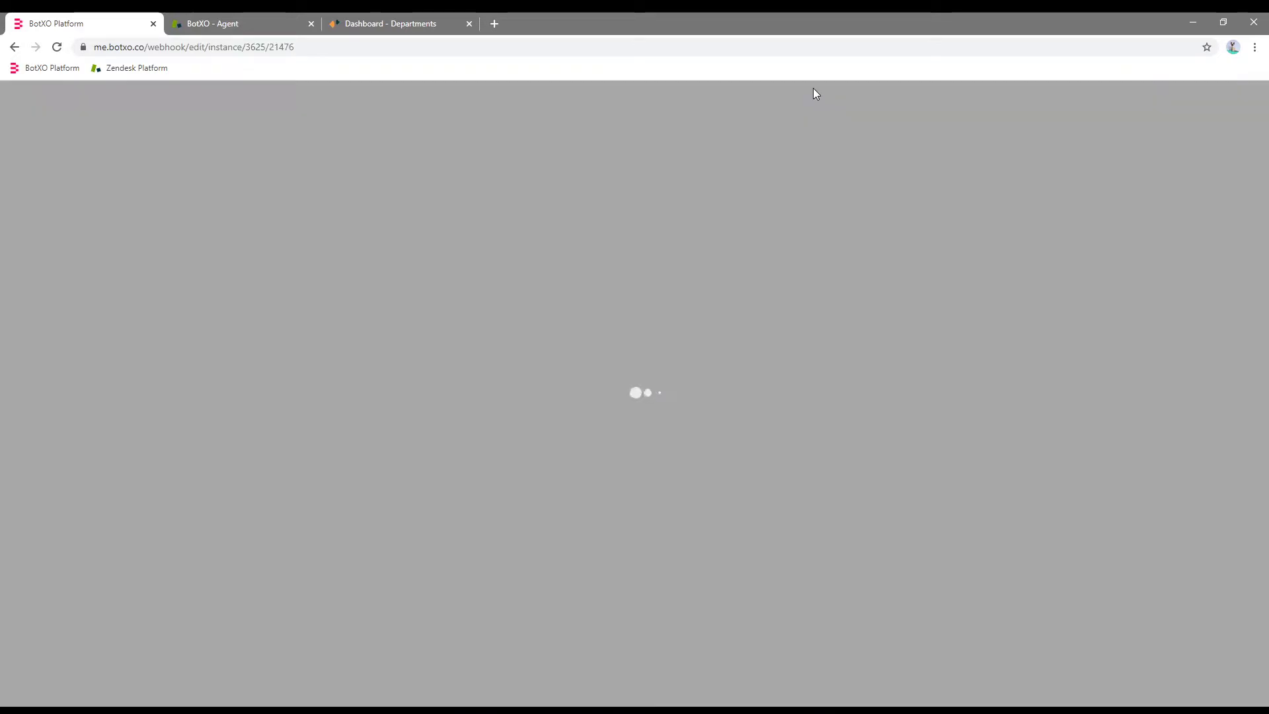
pyautogui.click(1201, 94)
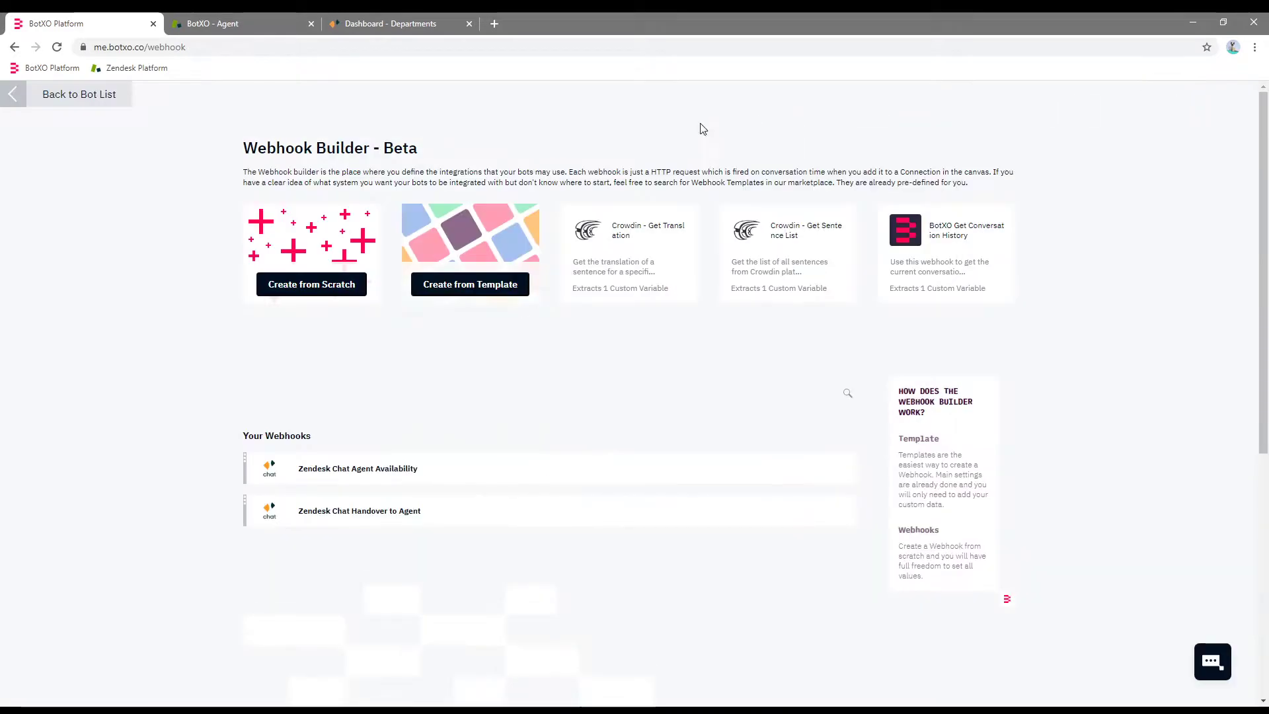
# Open the Zendesk Bot's Greeting module settings.
pyautogui.click(66, 93)
pyautogui.click(312, 413)
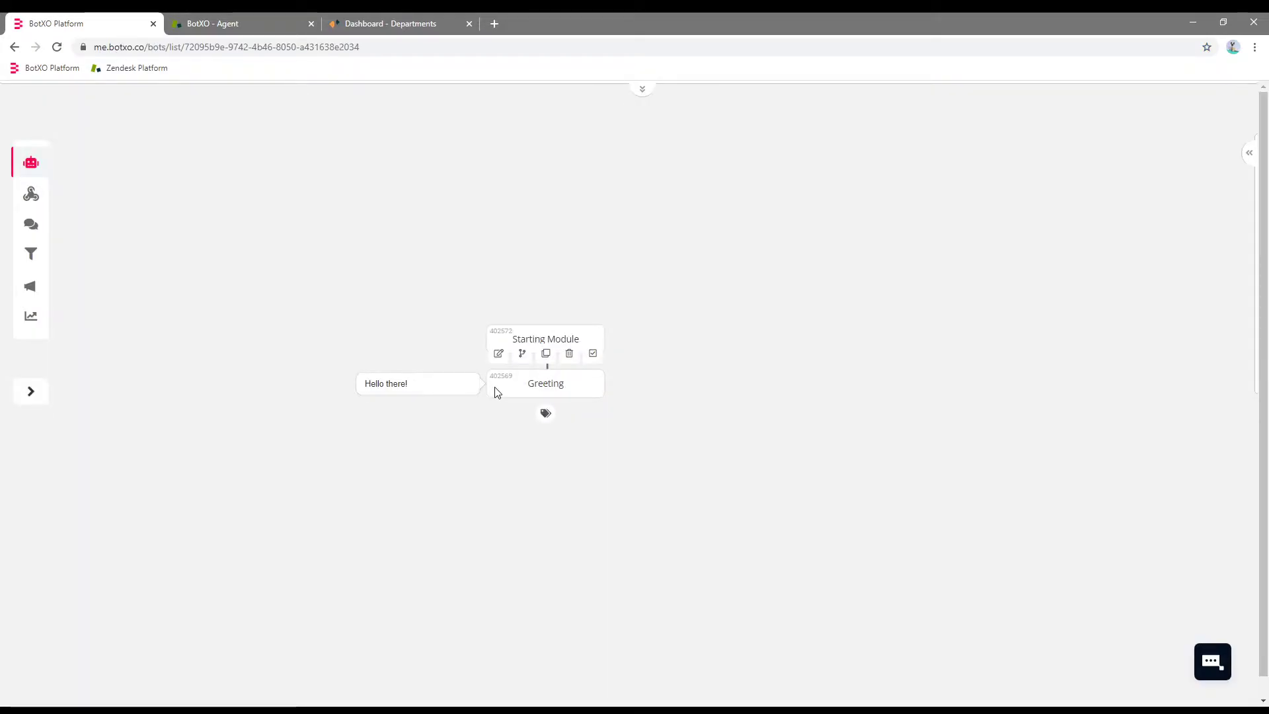
pyautogui.click(497, 392)
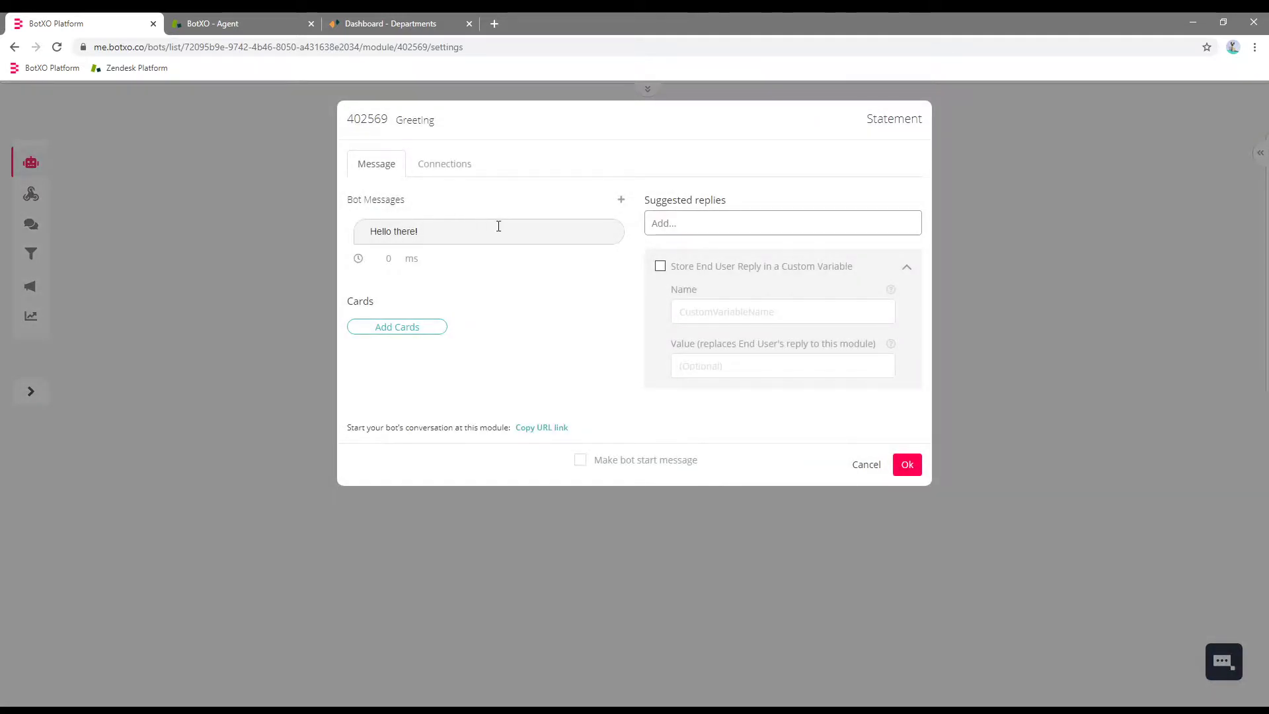
# Append 'What can I do for you?' to the greeting and add a 'Contact support' suggested reply.
pyautogui.click(500, 230)
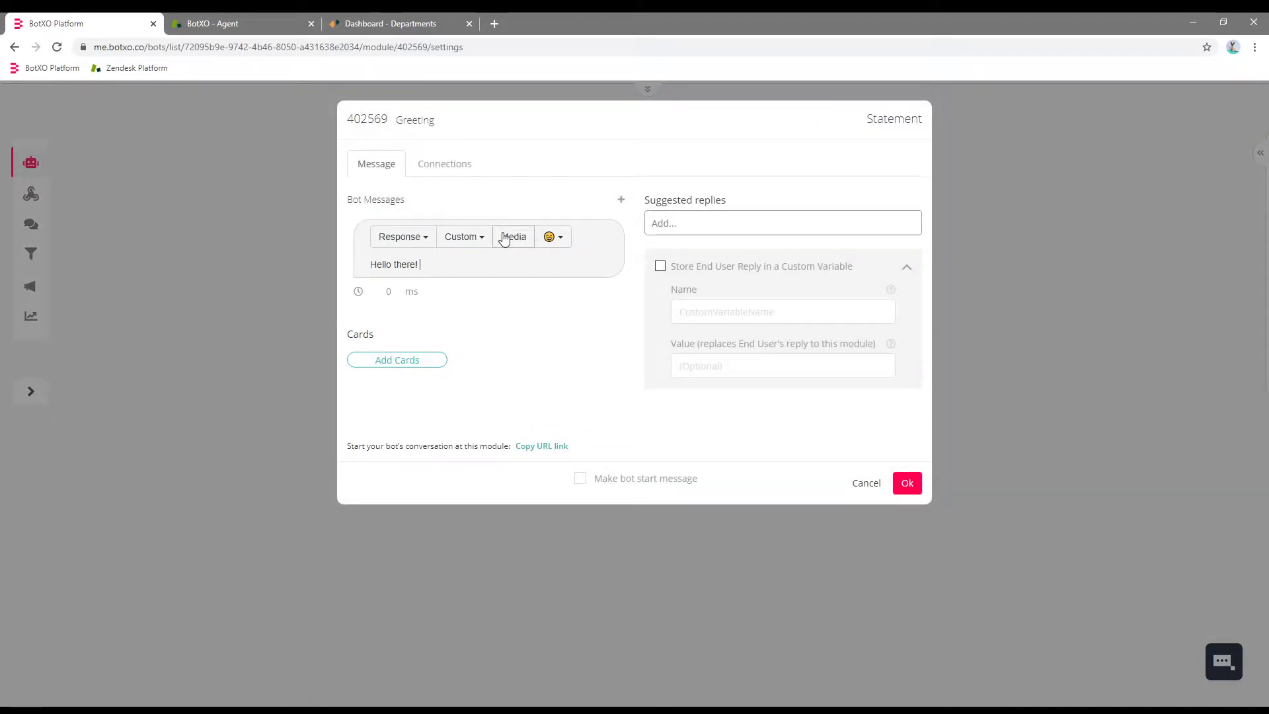
pyautogui.write('What can I do for you?')
pyautogui.click(737, 225)
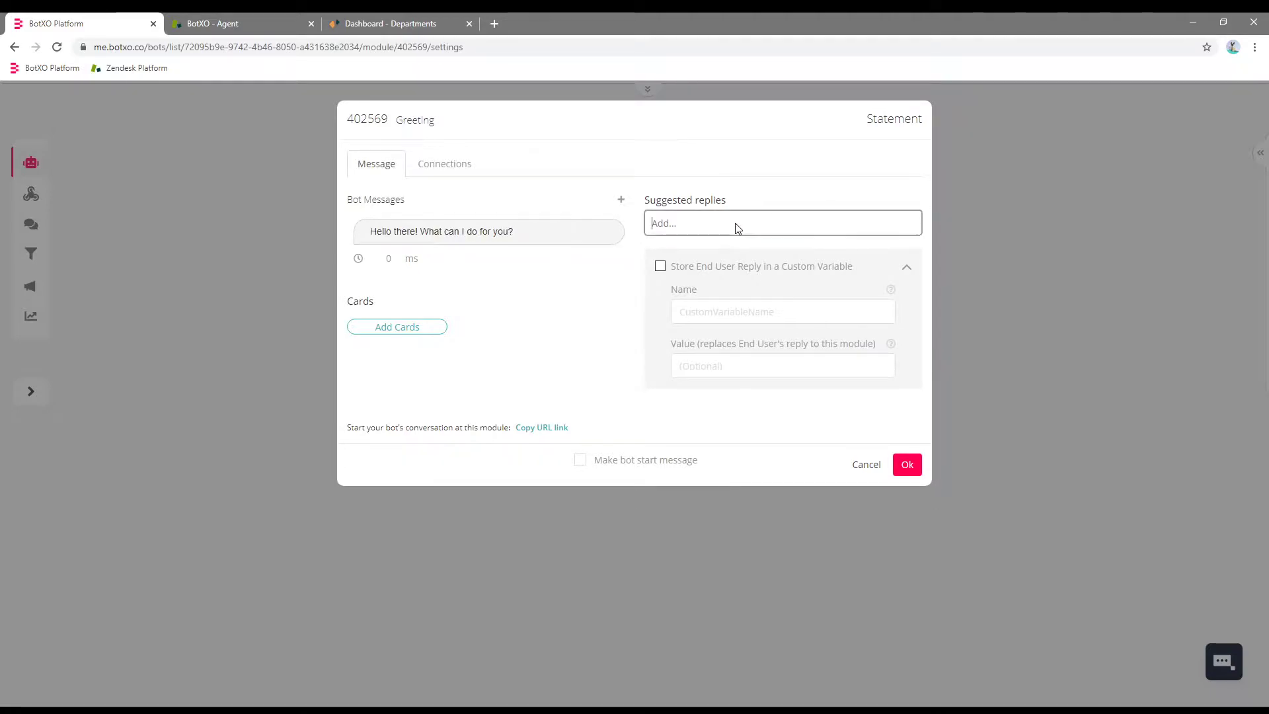
pyautogui.write('Contact')
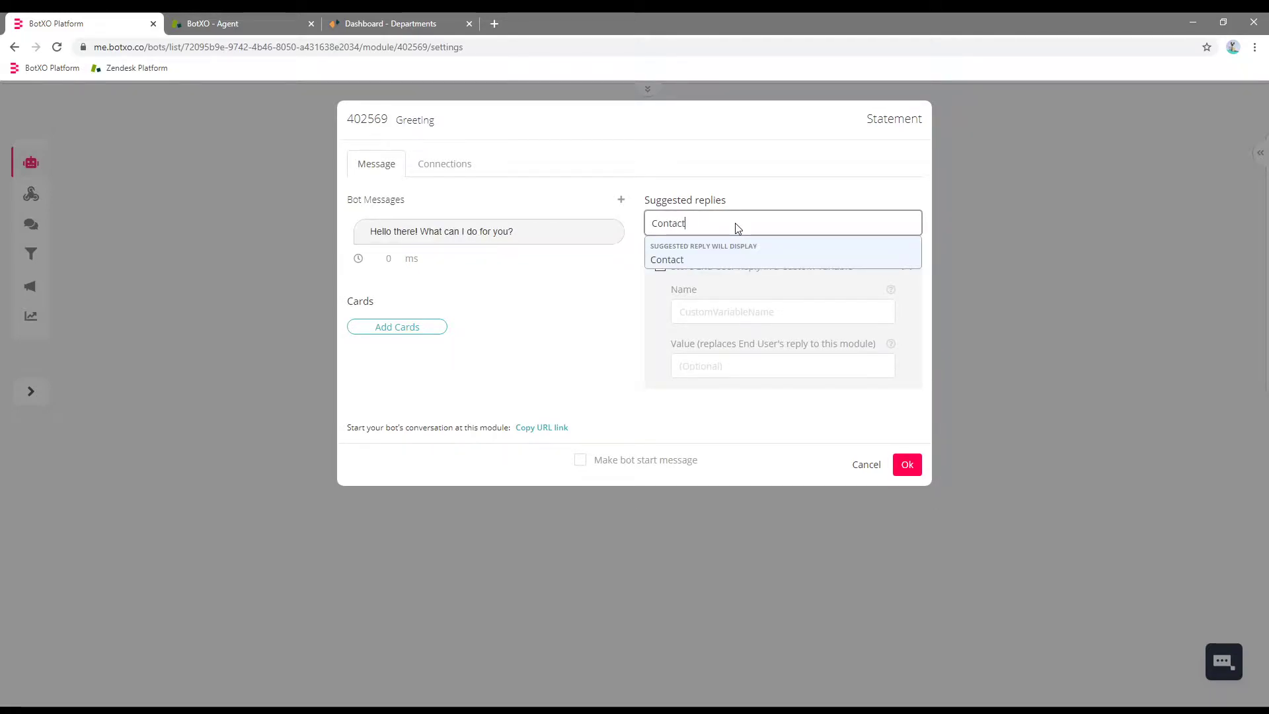
pyautogui.write(' support')
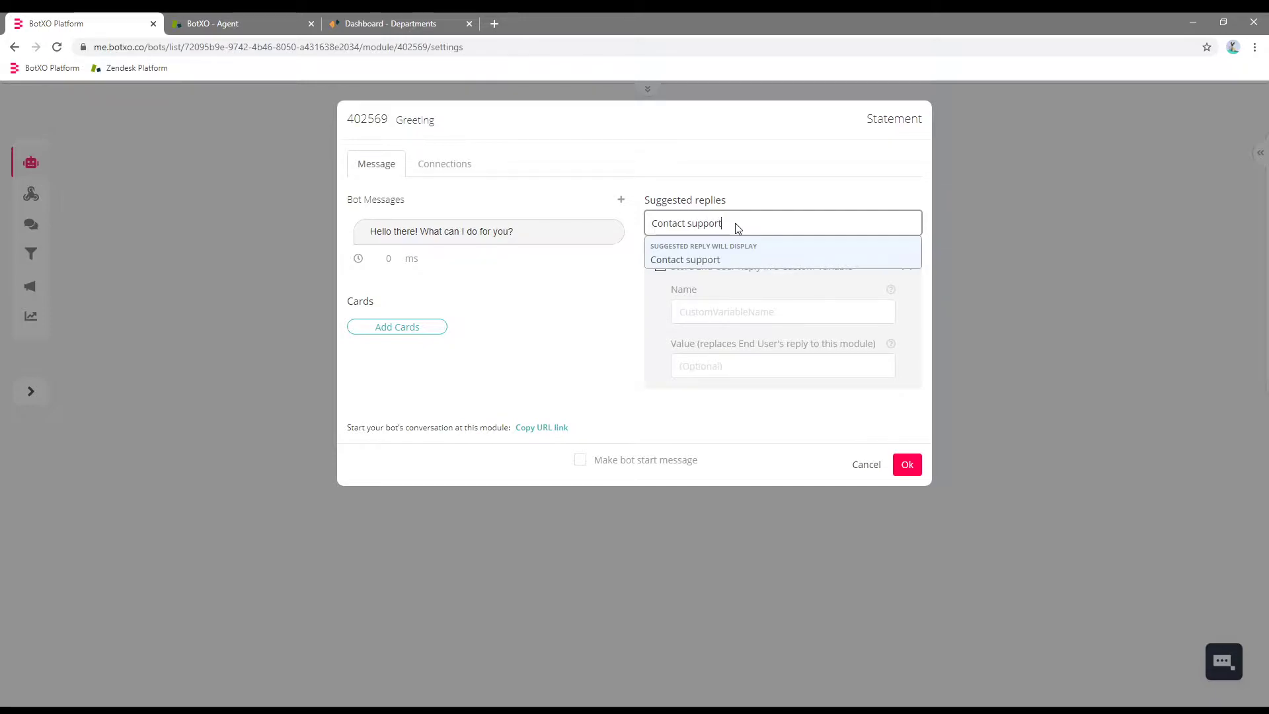
pyautogui.press('Return')
pyautogui.click(473, 156)
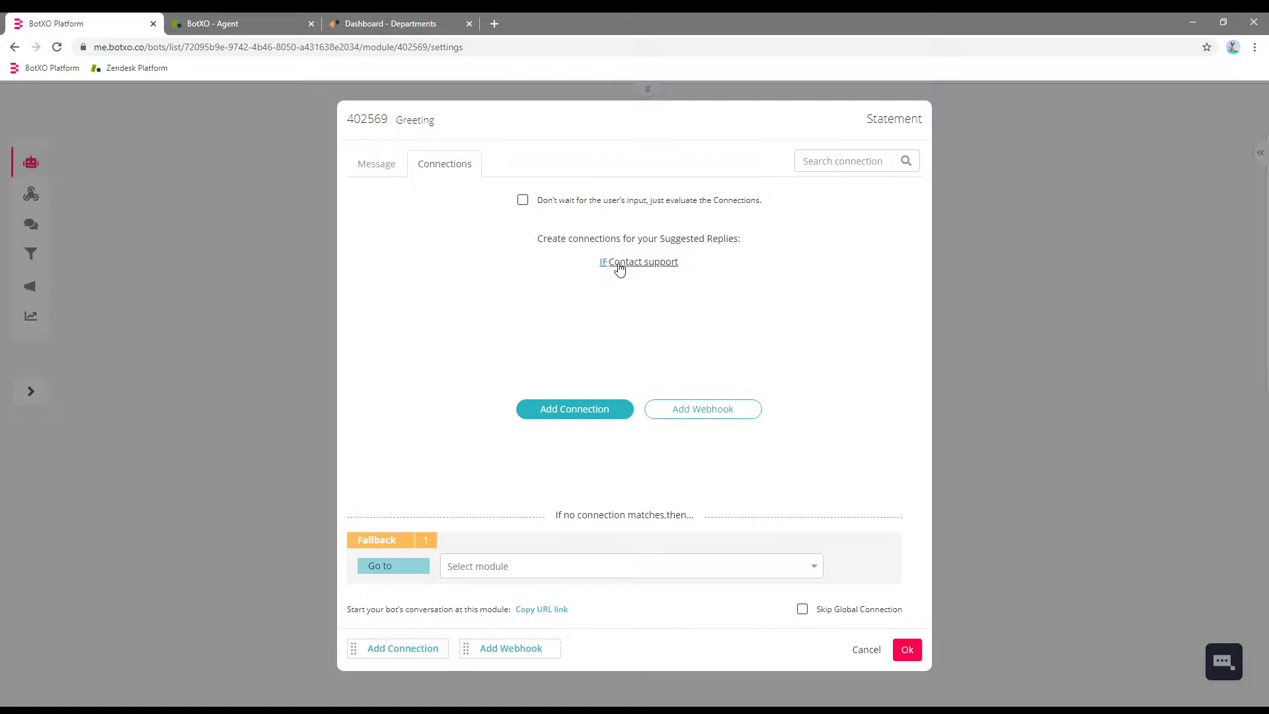
# Add a Contact support connection that calls the Zendesk Chat Agent Availability webhook.
pyautogui.click(615, 264)
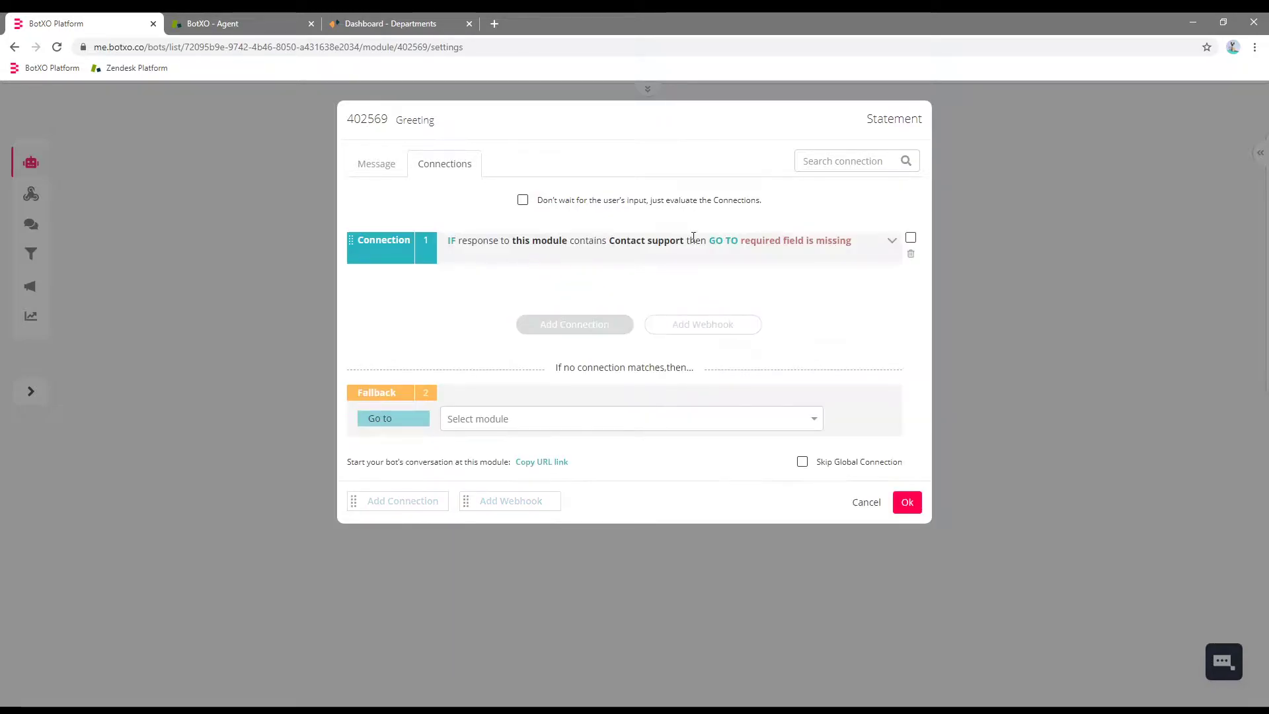
pyautogui.click(892, 242)
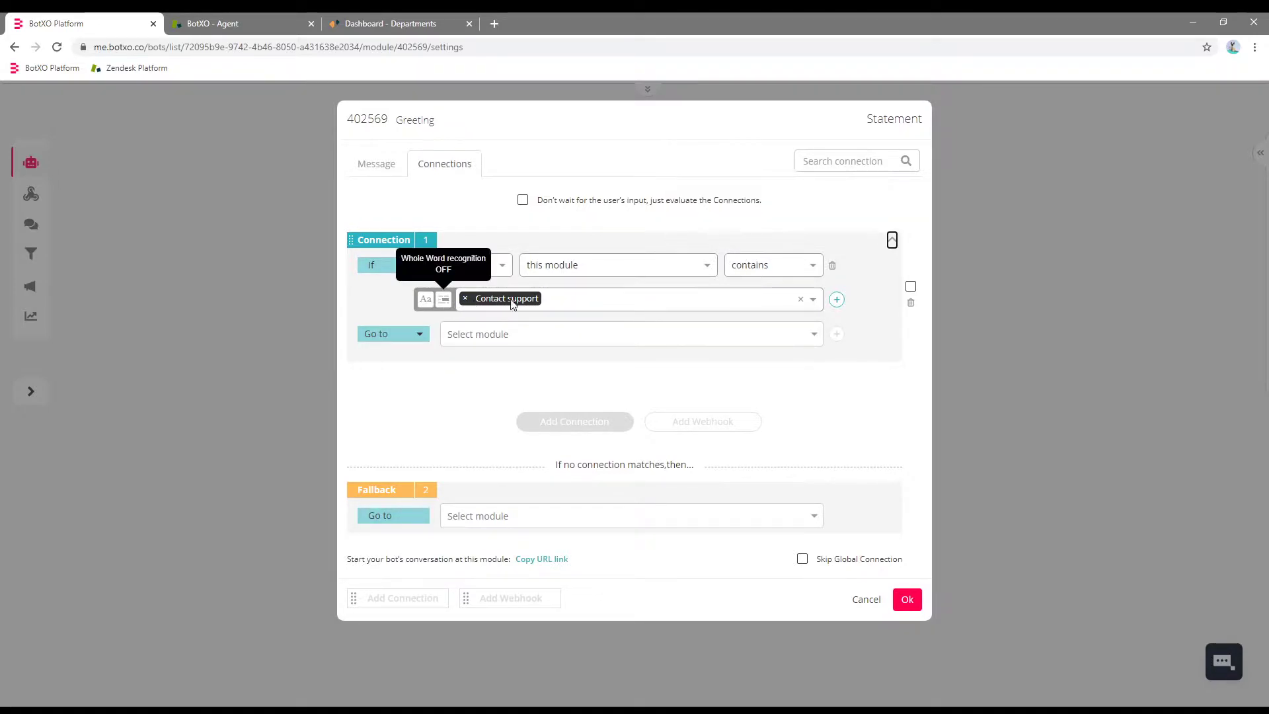
pyautogui.click(389, 340)
pyautogui.click(385, 376)
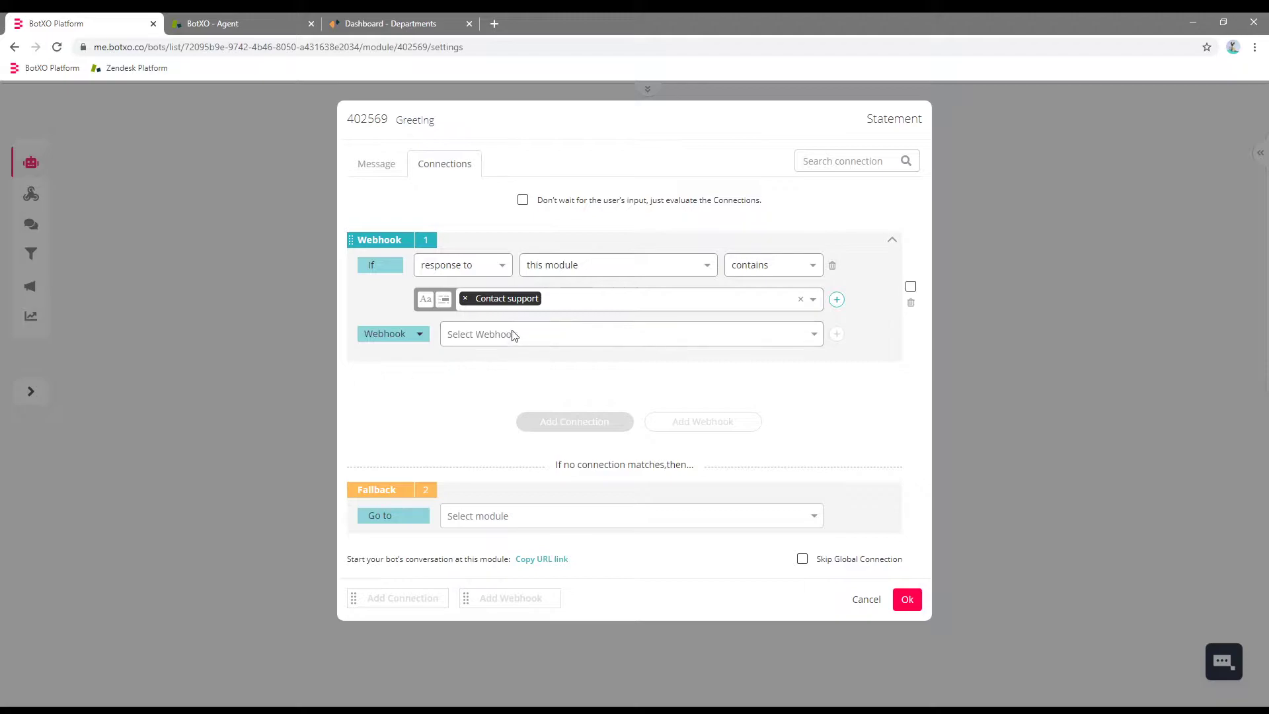
pyautogui.click(512, 335)
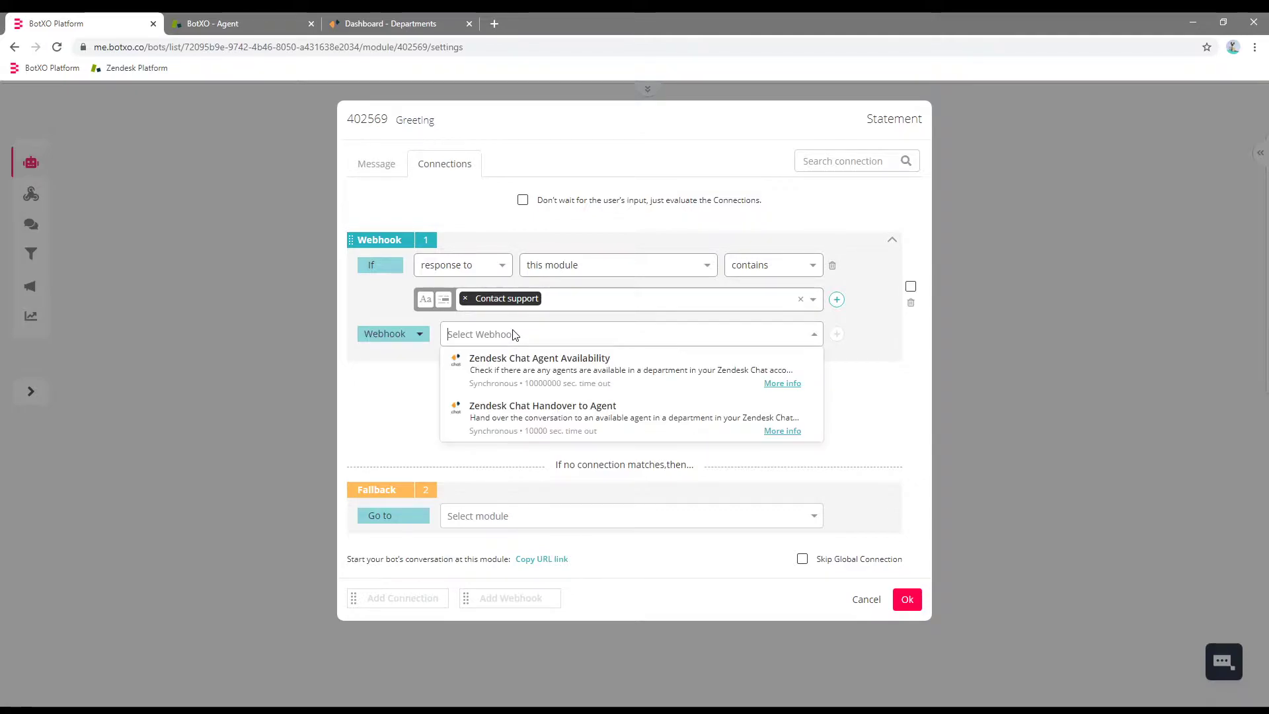
pyautogui.click(558, 374)
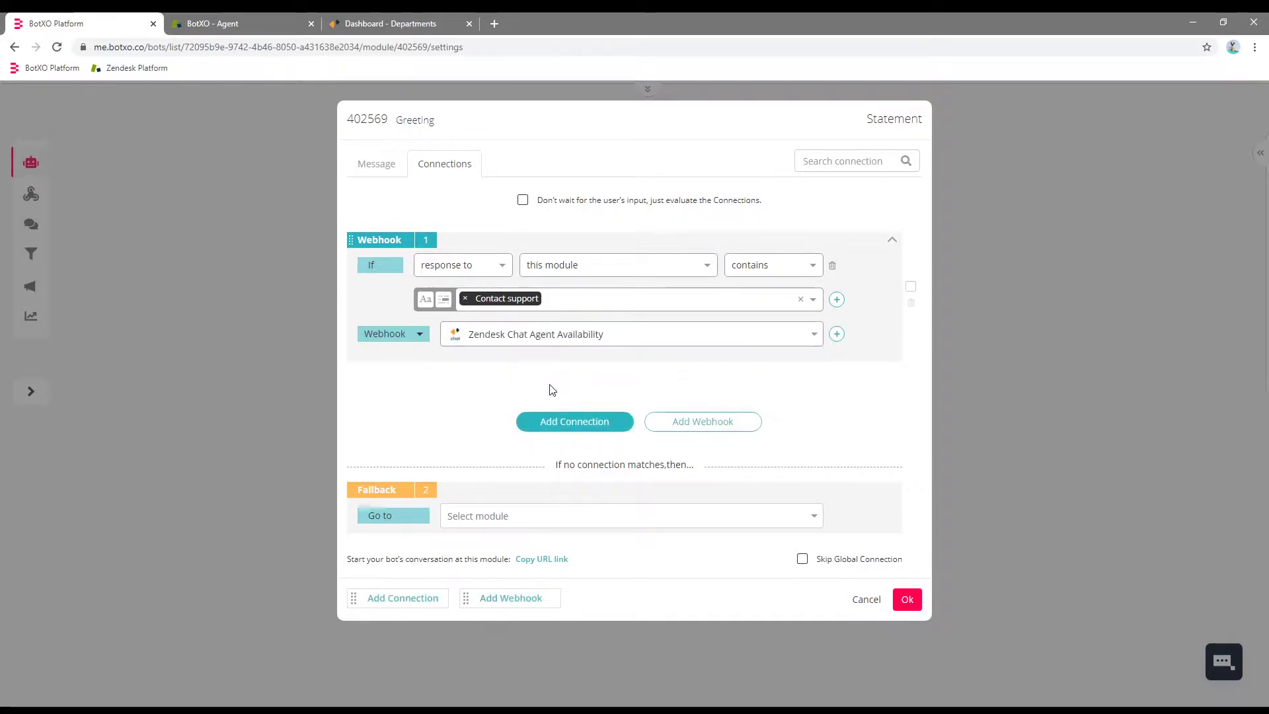
# Make the connection go to a newly created 'Check Availability' module and save the Greeting.
pyautogui.click(837, 335)
pyautogui.click(410, 376)
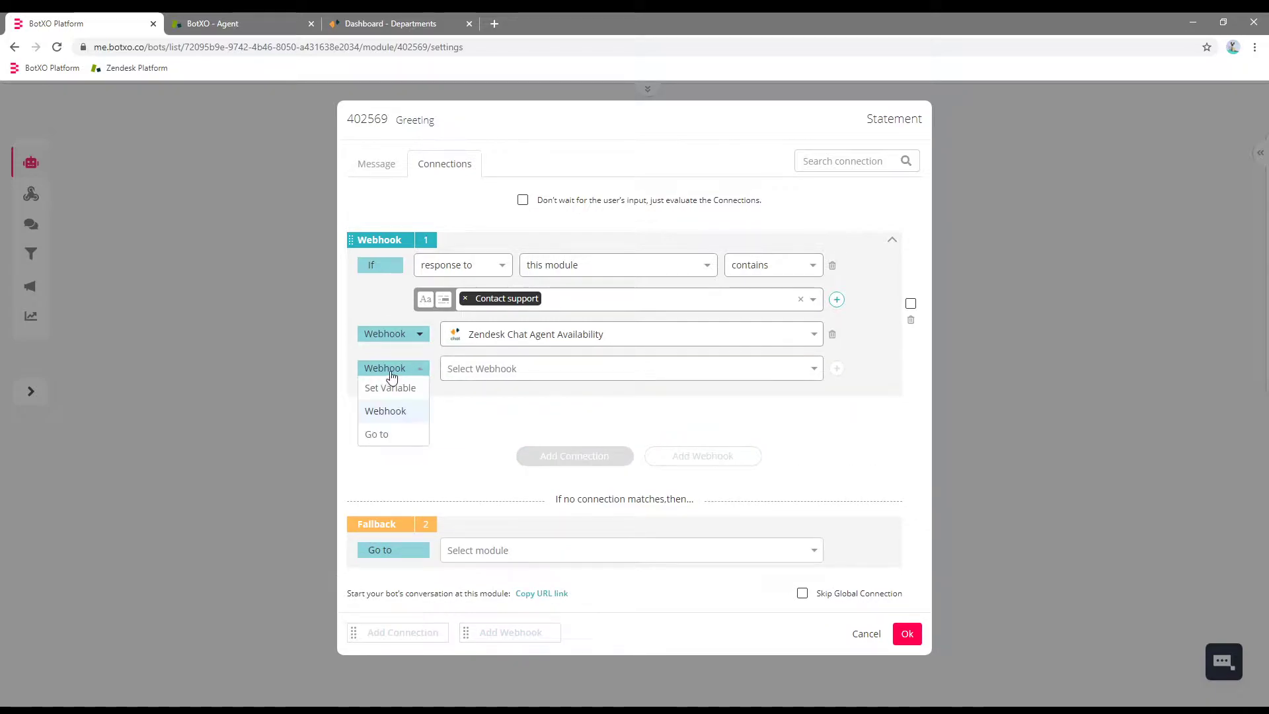
pyautogui.click(392, 436)
pyautogui.click(518, 372)
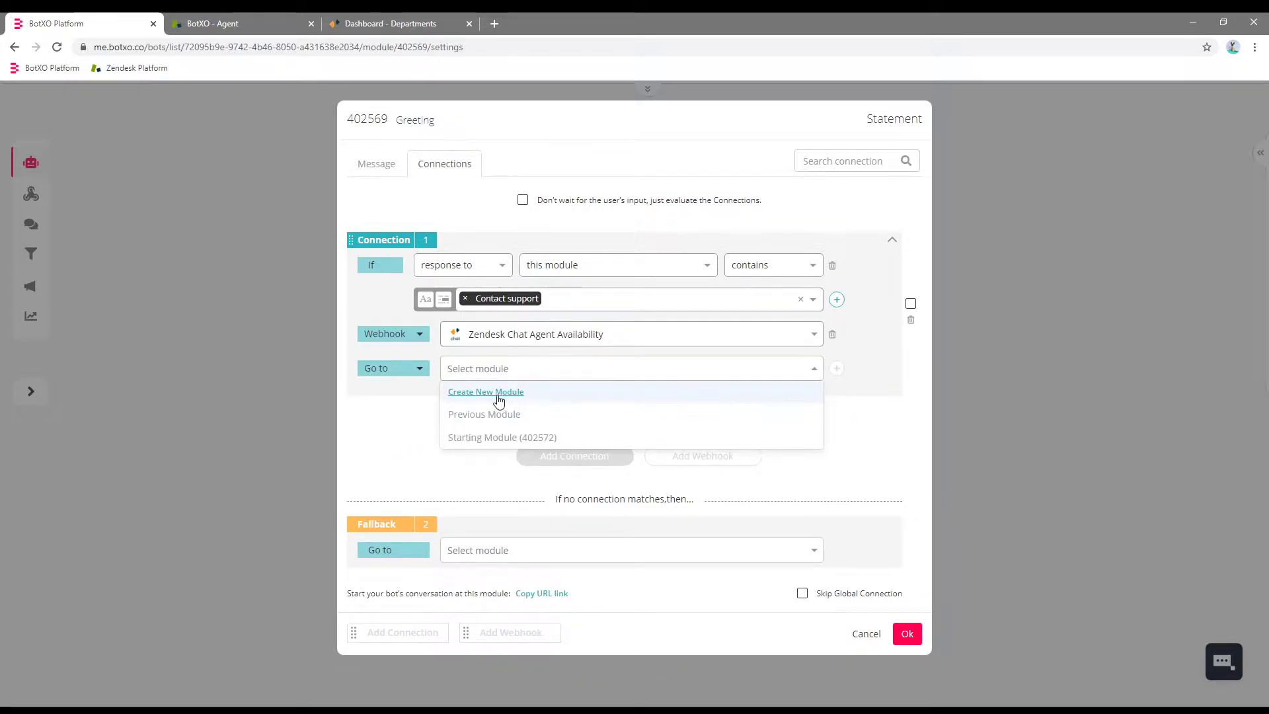
pyautogui.click(497, 394)
pyautogui.tripleClick(618, 310)
pyautogui.write('Check Availability')
pyautogui.click(726, 394)
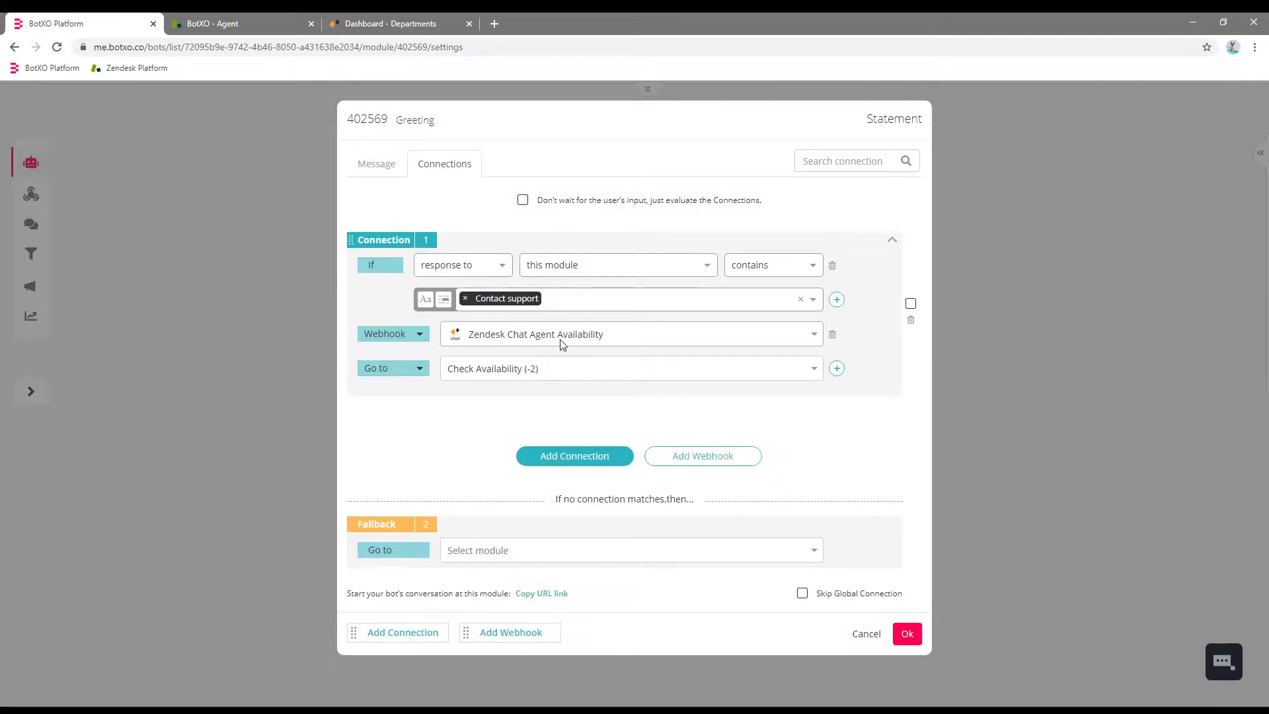
pyautogui.click(907, 634)
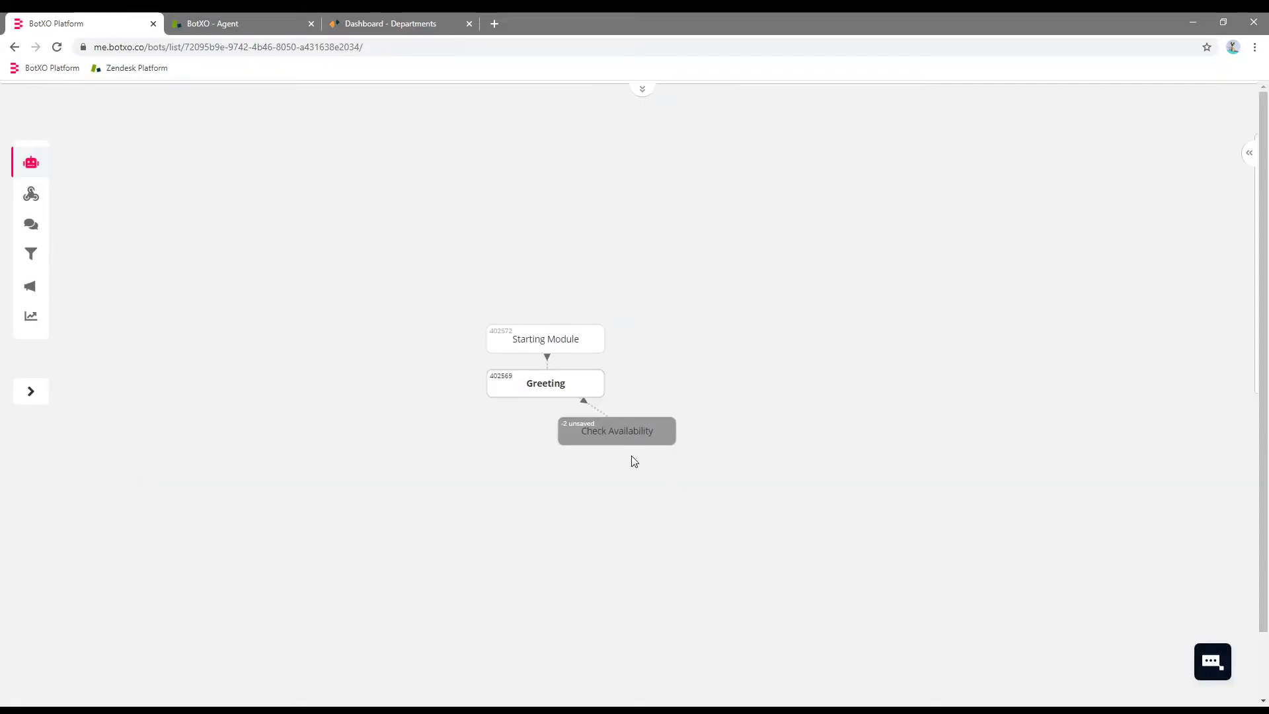
# Delete the Check Availability module's example bot message.
pyautogui.click(631, 430)
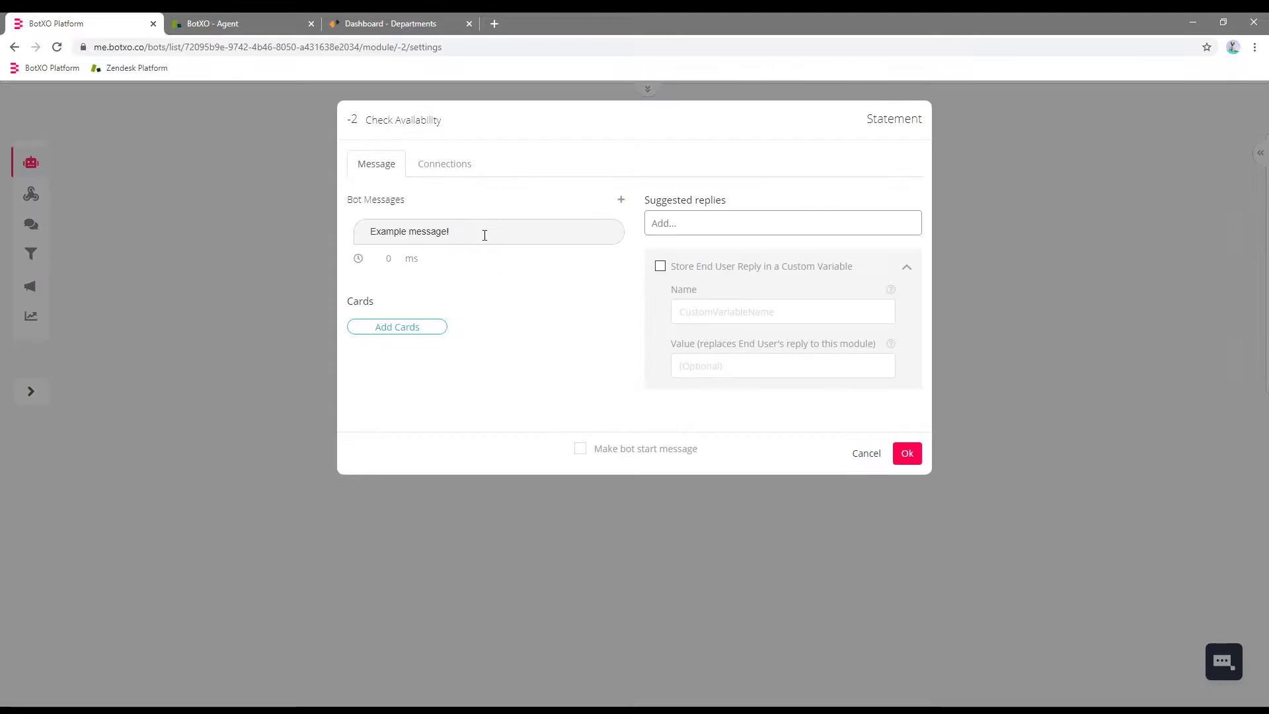
pyautogui.click(485, 231)
pyautogui.hotkey('ctrl', 'a')
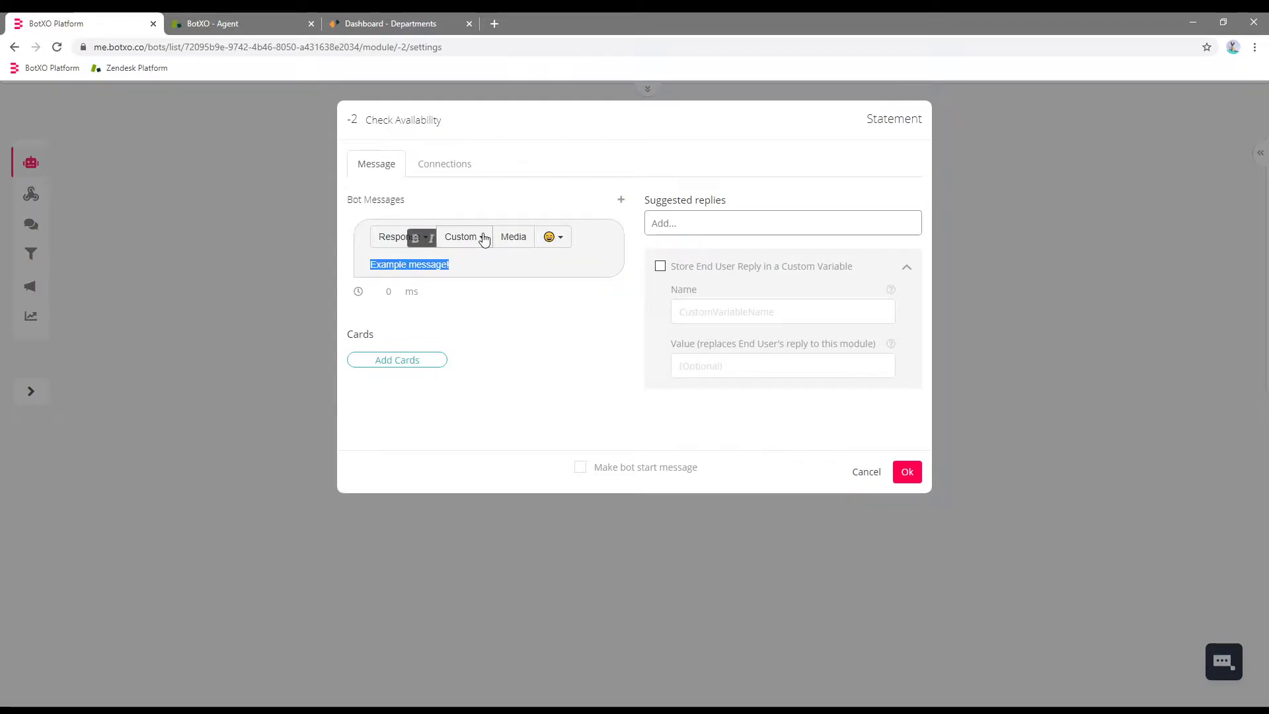
pyautogui.press('BackSpace')
pyautogui.click(450, 163)
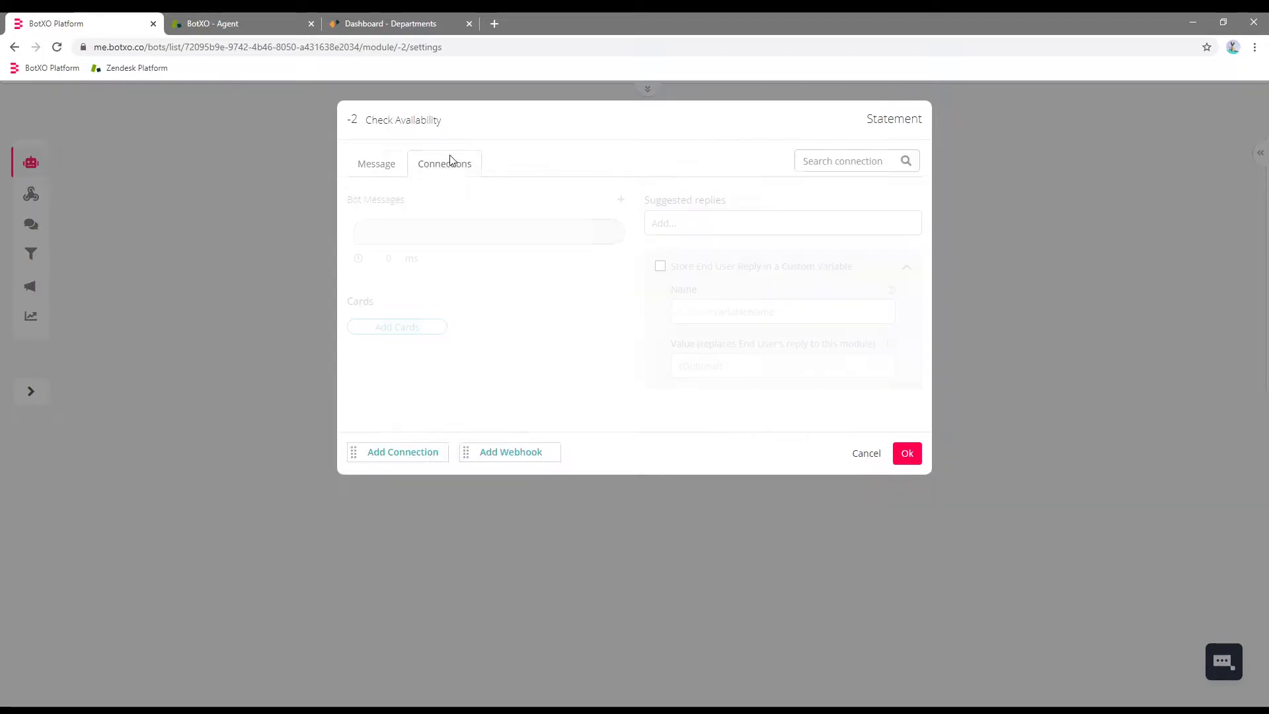
# Add a first rule: custom variable Human_Agent_availability exactly matches True.
pyautogui.click(557, 349)
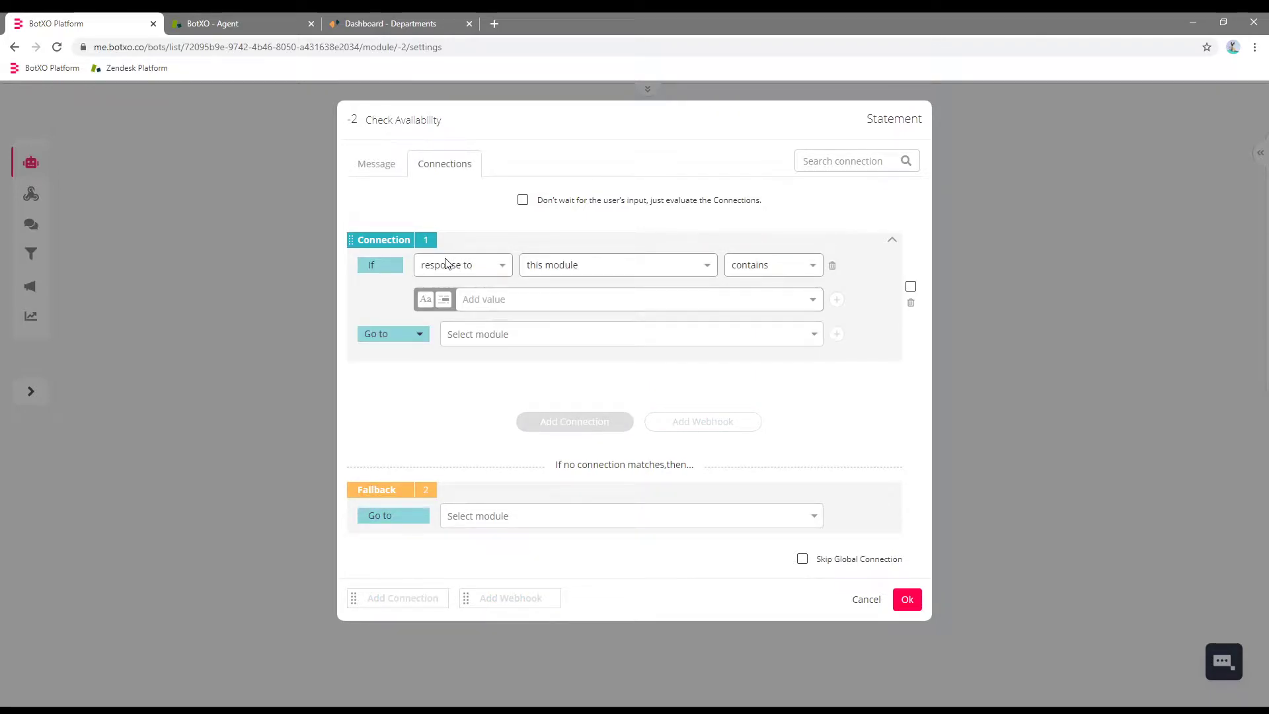
pyautogui.click(441, 272)
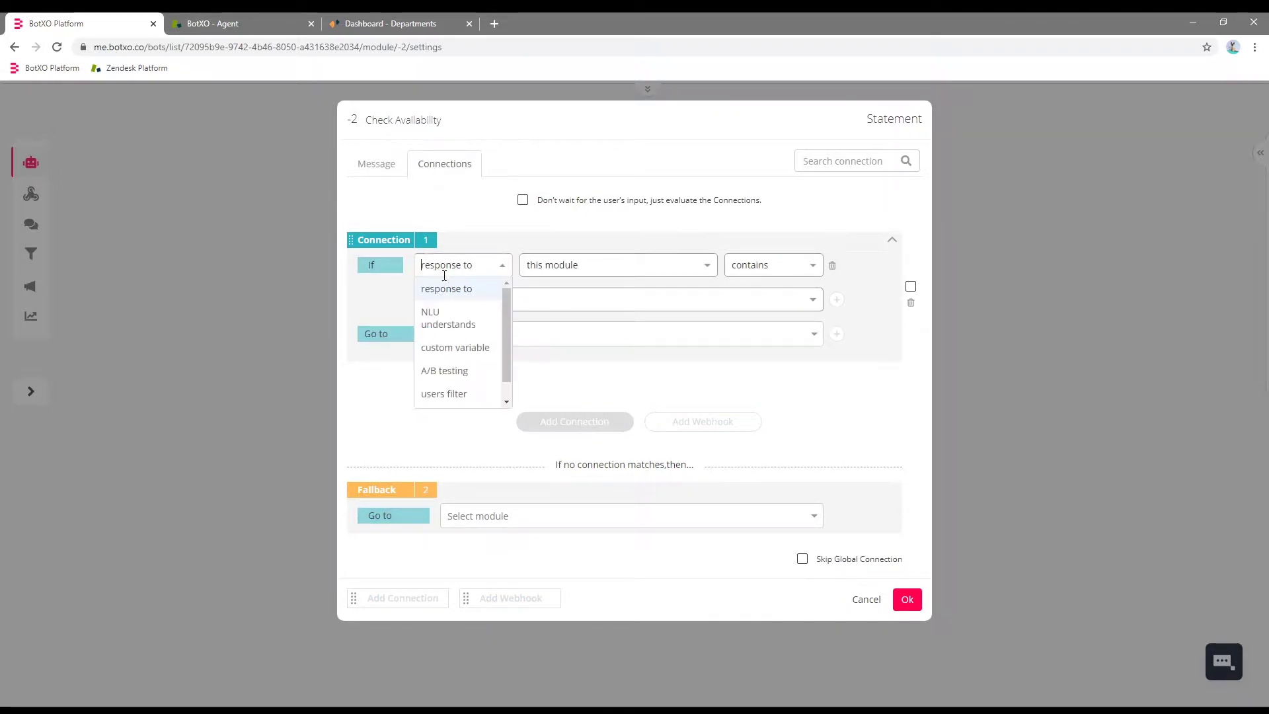
pyautogui.click(435, 348)
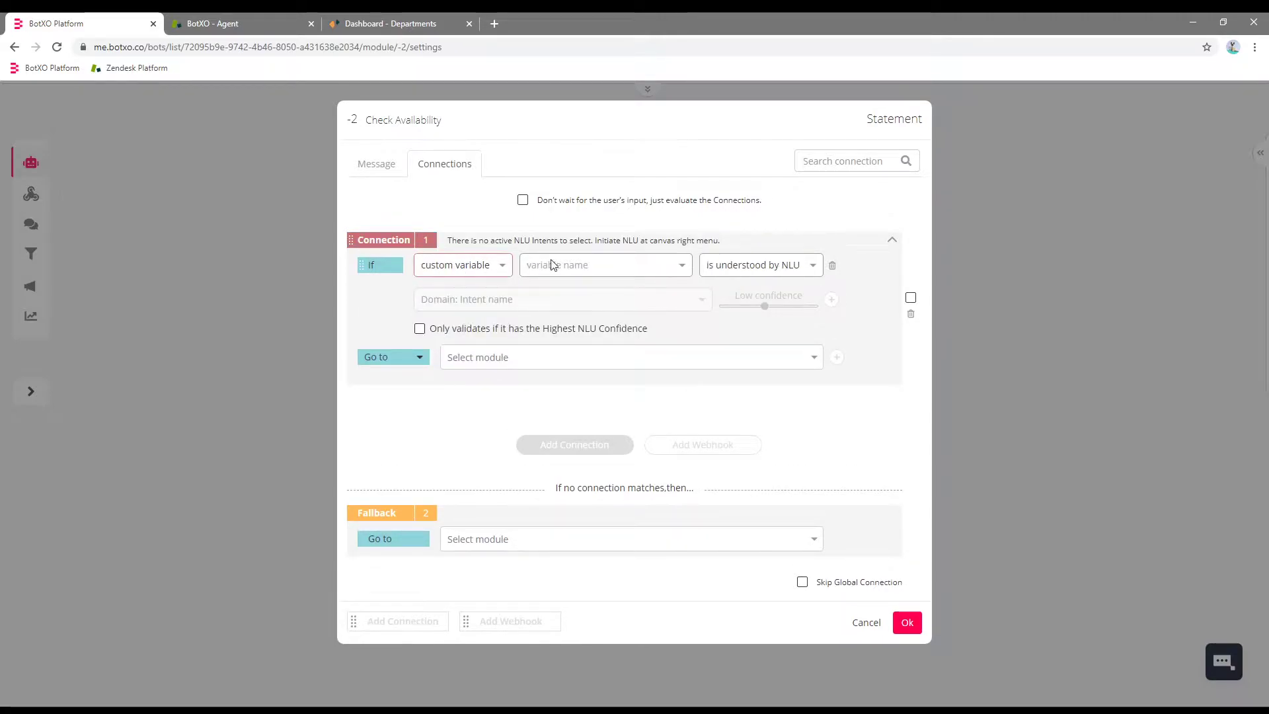
pyautogui.click(573, 272)
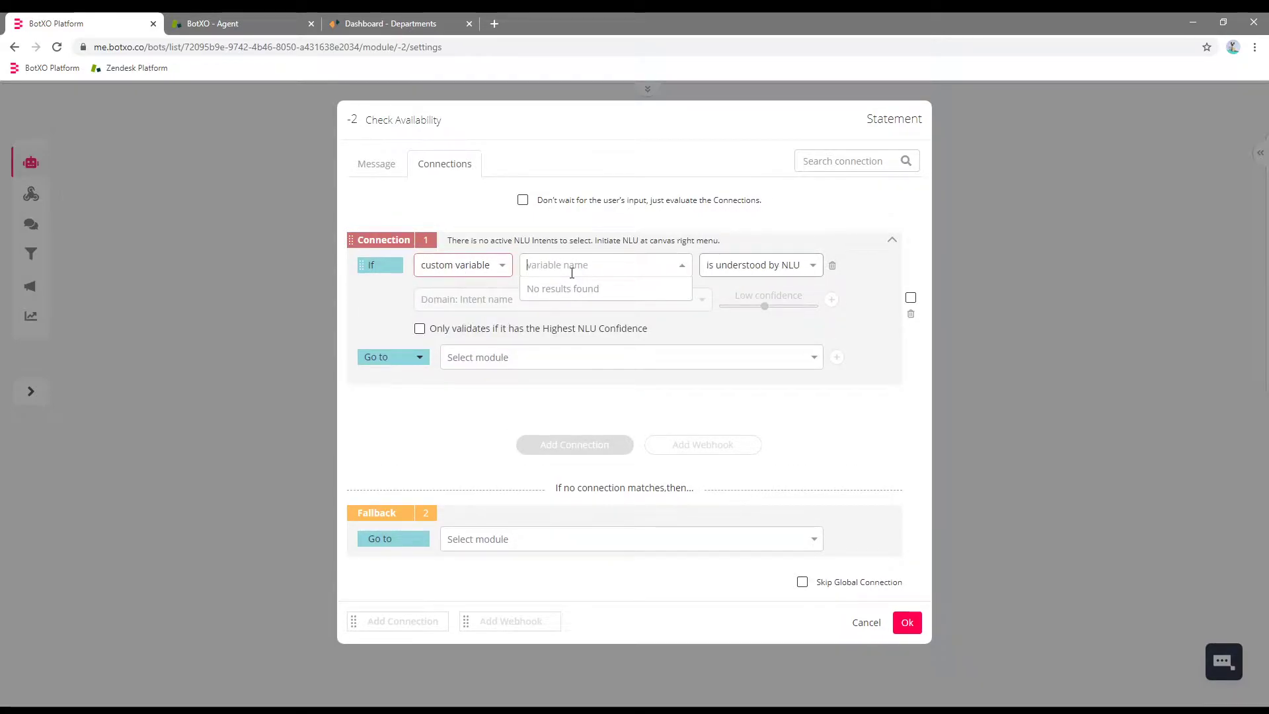
pyautogui.write('Human_Agent')
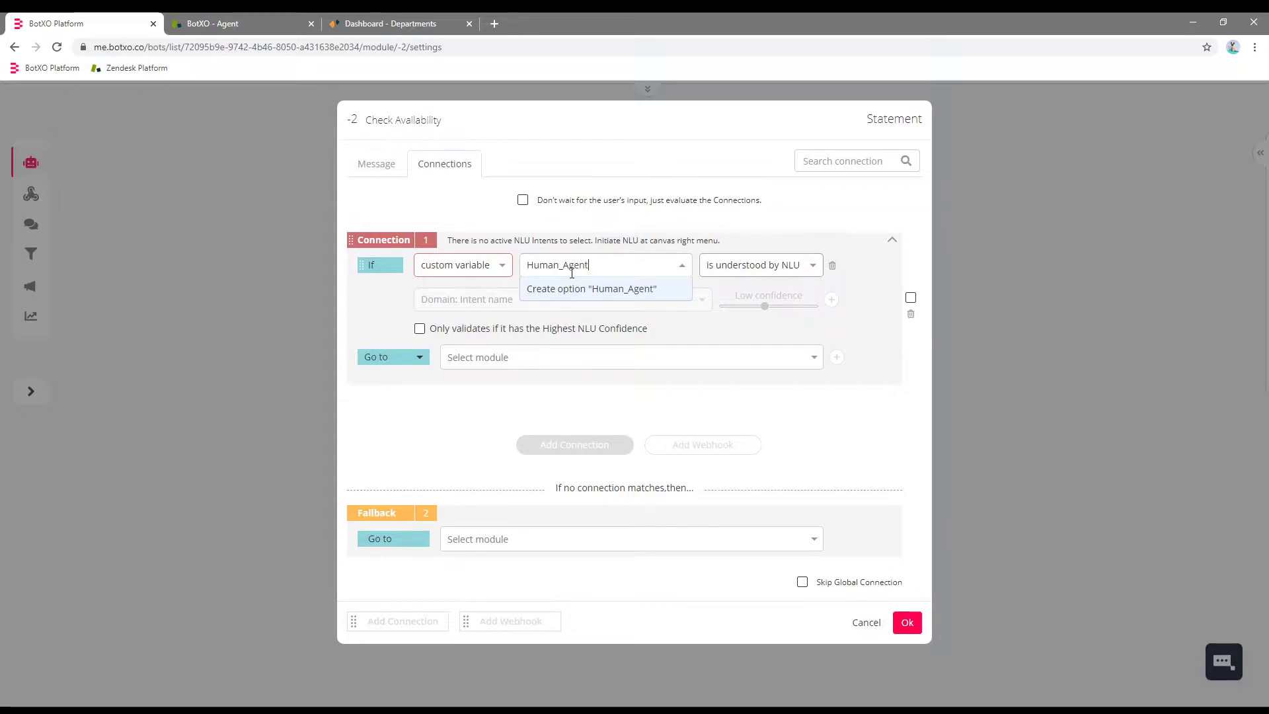
pyautogui.write('_availability')
pyautogui.press('Return')
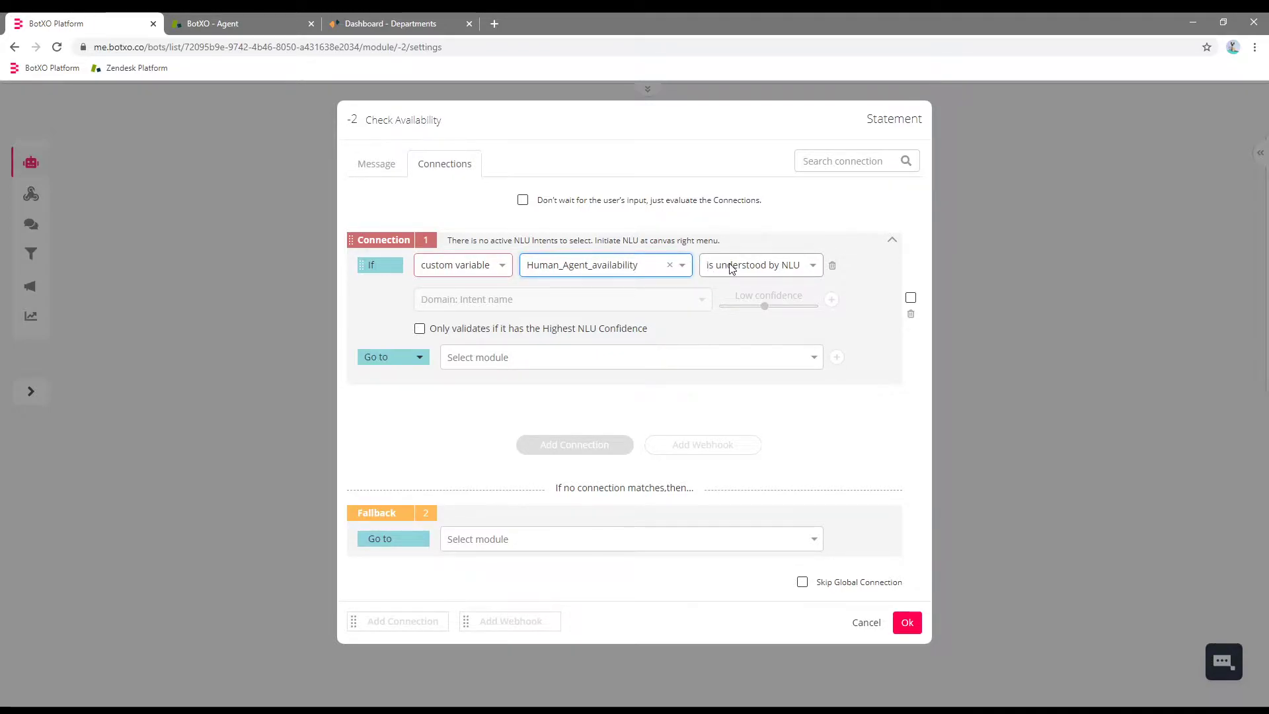
pyautogui.click(731, 268)
pyautogui.write('ex')
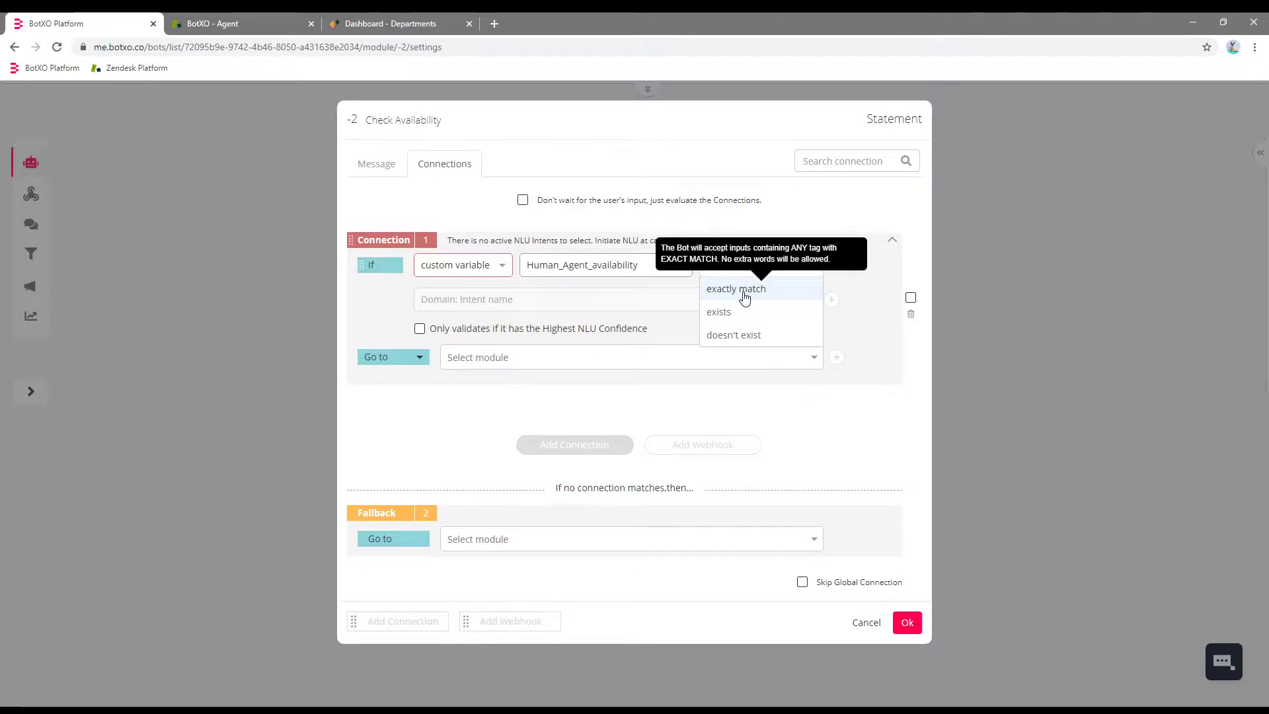
pyautogui.click(745, 297)
pyautogui.click(485, 300)
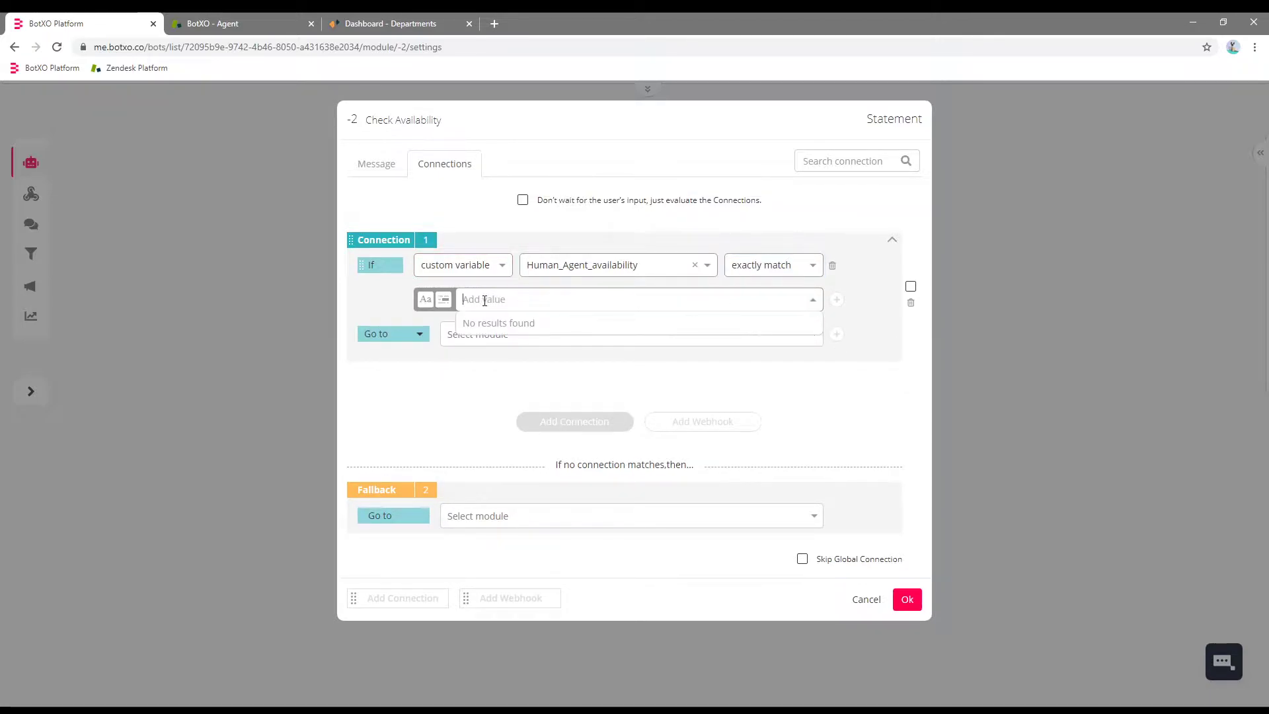
pyautogui.write('True')
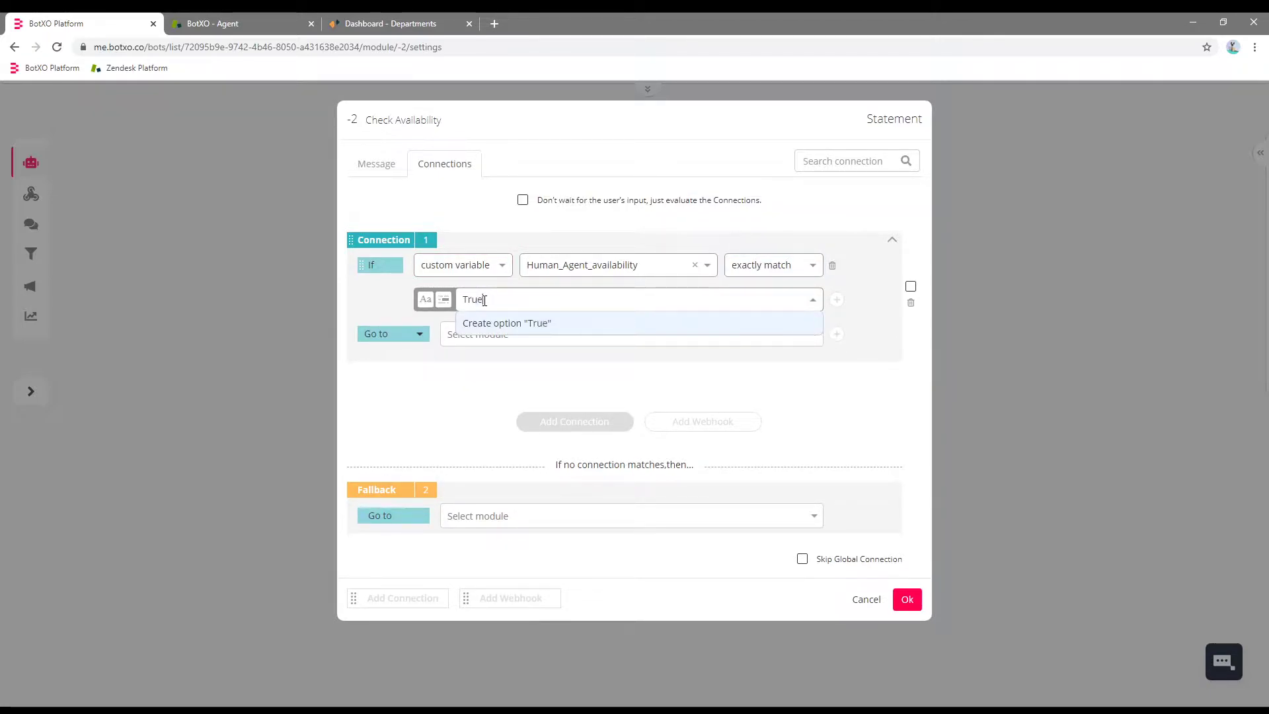
pyautogui.press('Return')
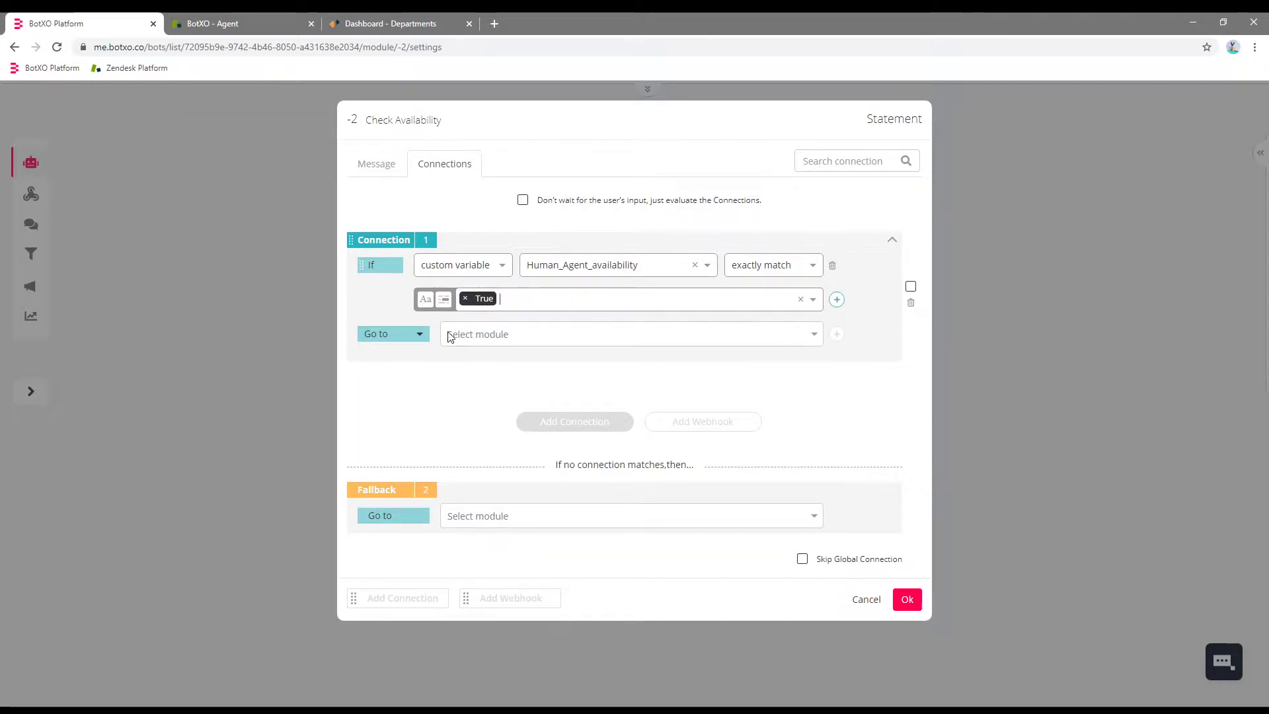
# Route the True rule to a newly created 'Agent available' module.
pyautogui.click(410, 334)
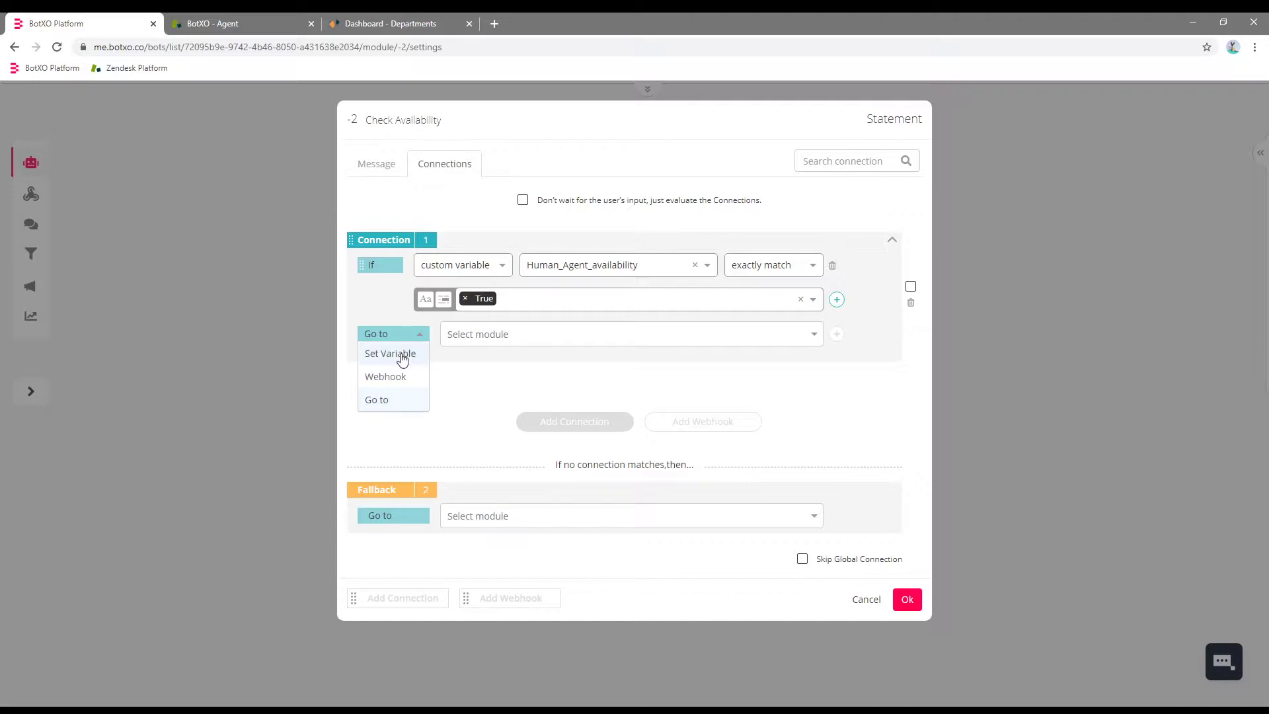
pyautogui.click(394, 400)
pyautogui.click(494, 335)
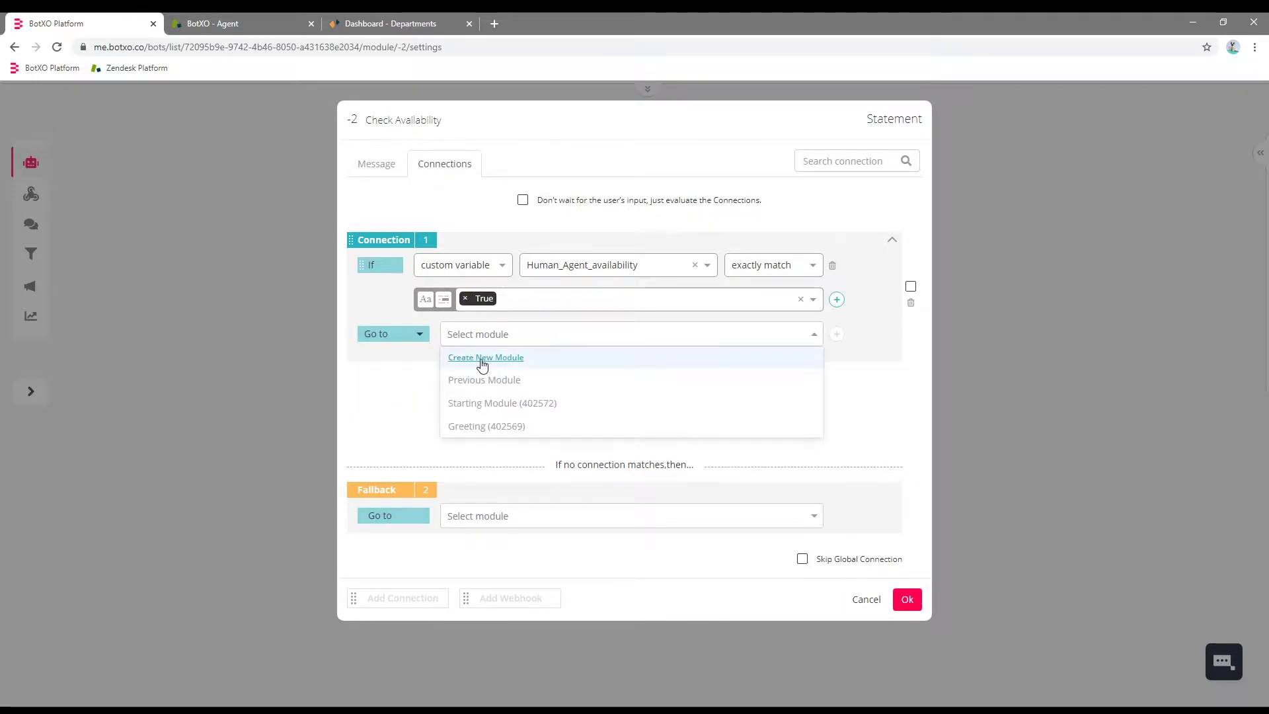
pyautogui.click(482, 360)
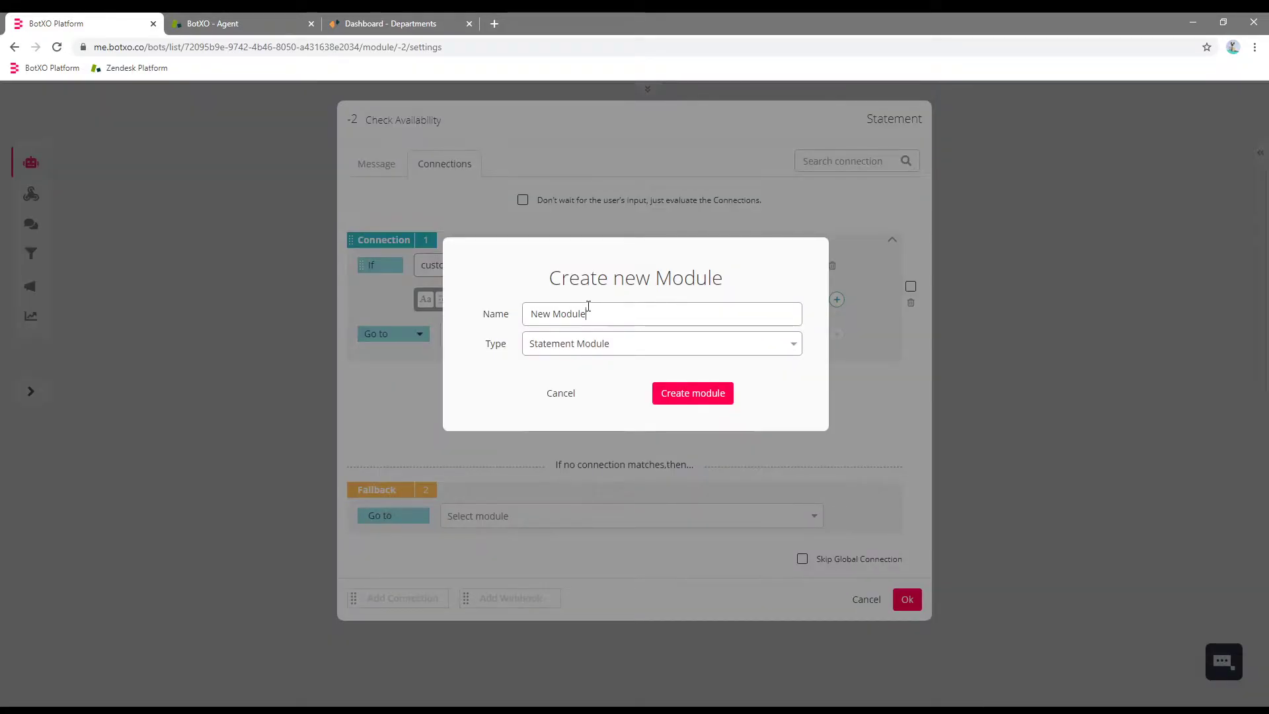
pyautogui.tripleClick(588, 306)
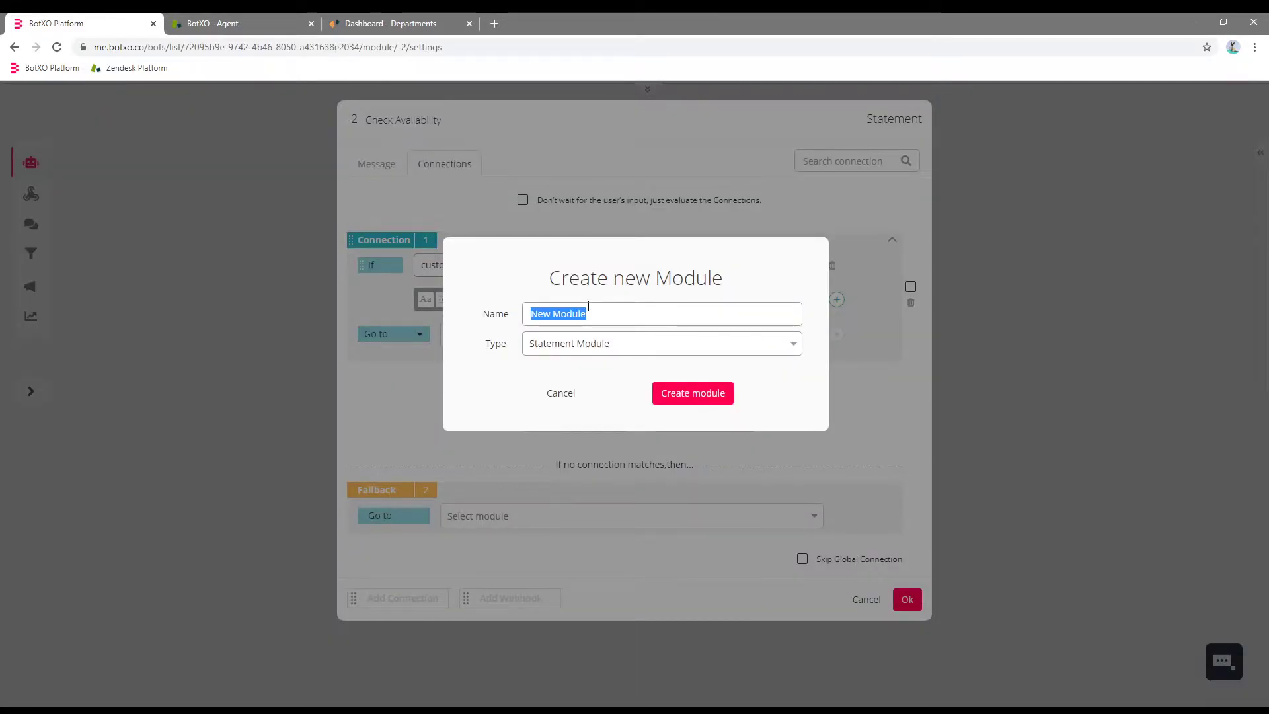
pyautogui.write('A')
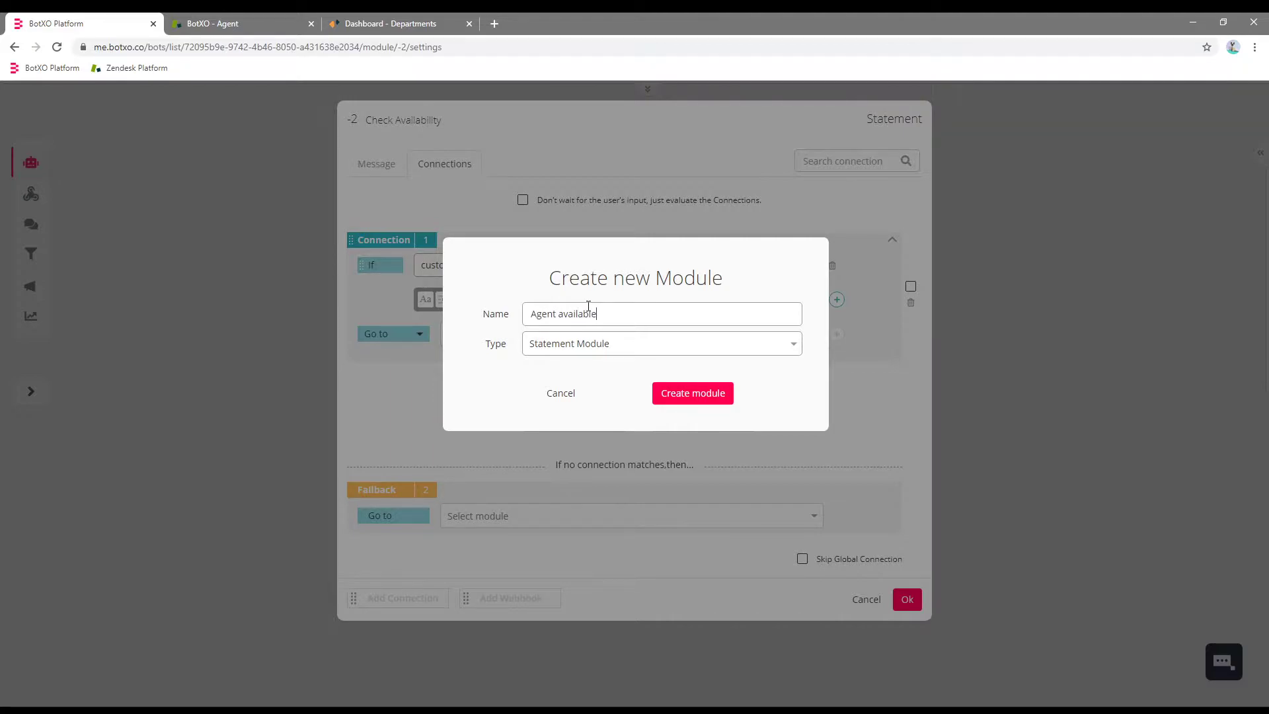
pyautogui.write('gent available')
pyautogui.click(706, 395)
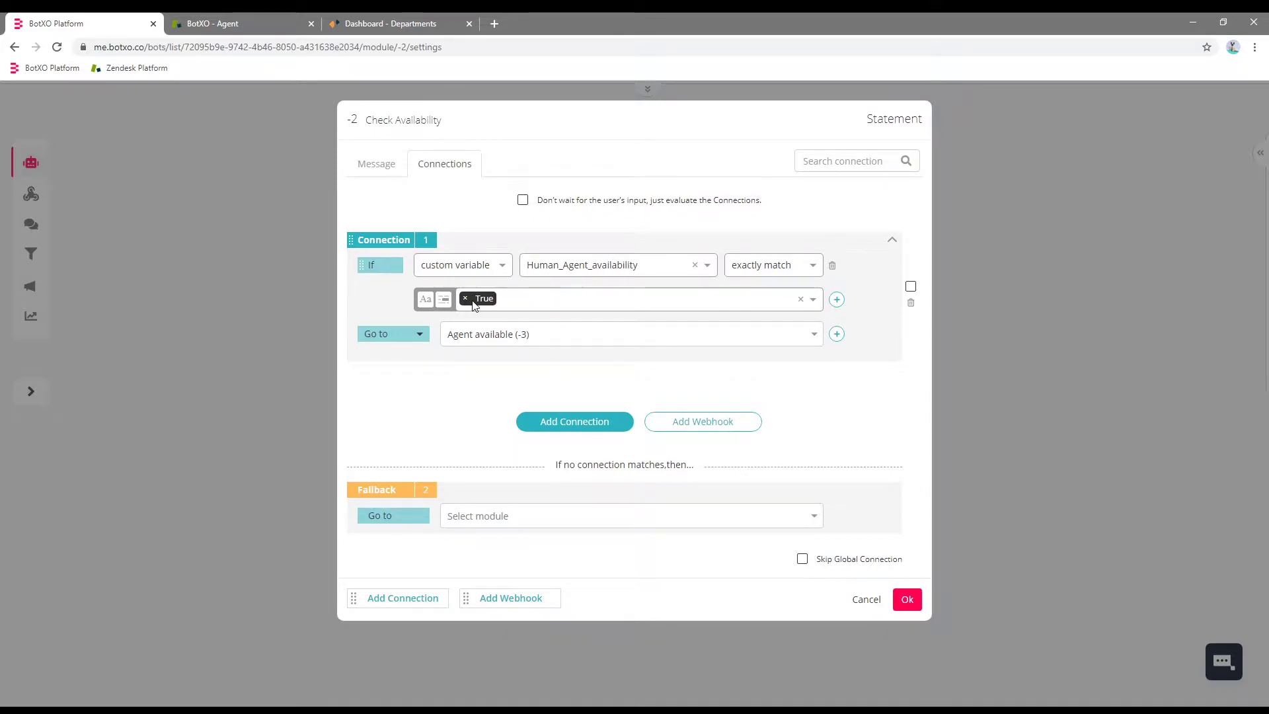
# Add a second rule: Human_Agent_availability exactly matches False.
pyautogui.click(565, 425)
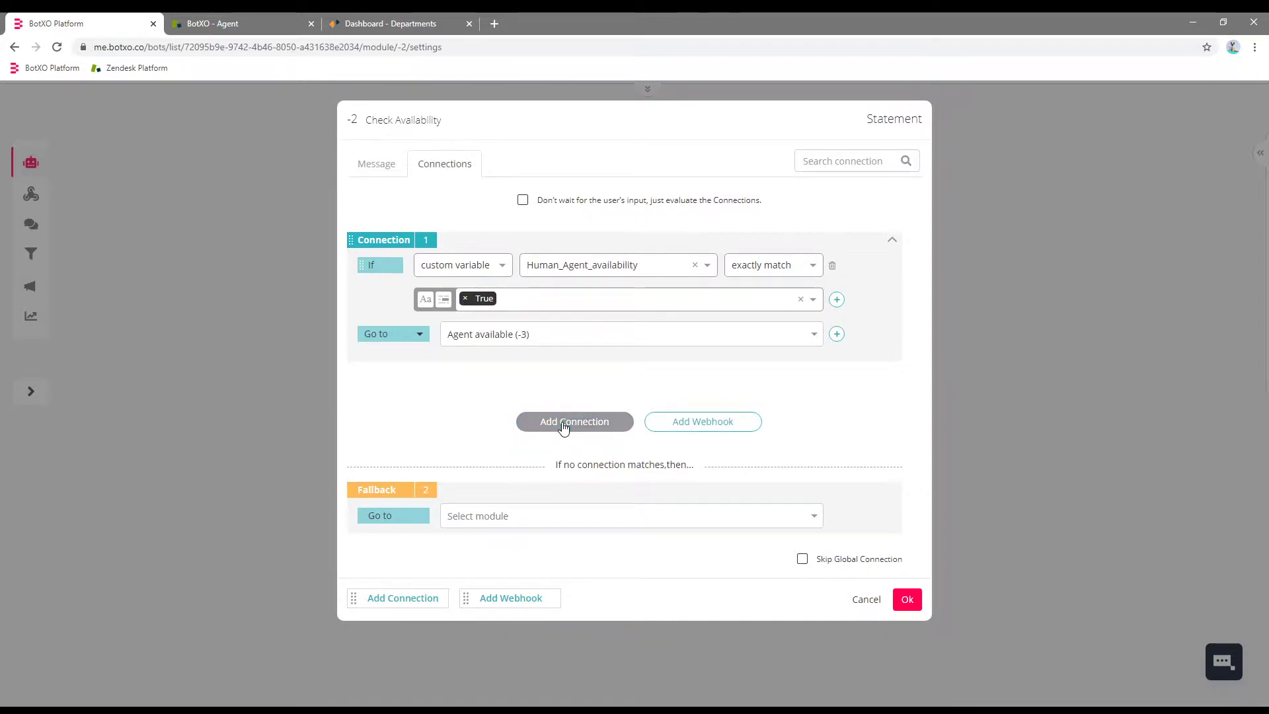
pyautogui.click(473, 404)
pyautogui.click(445, 487)
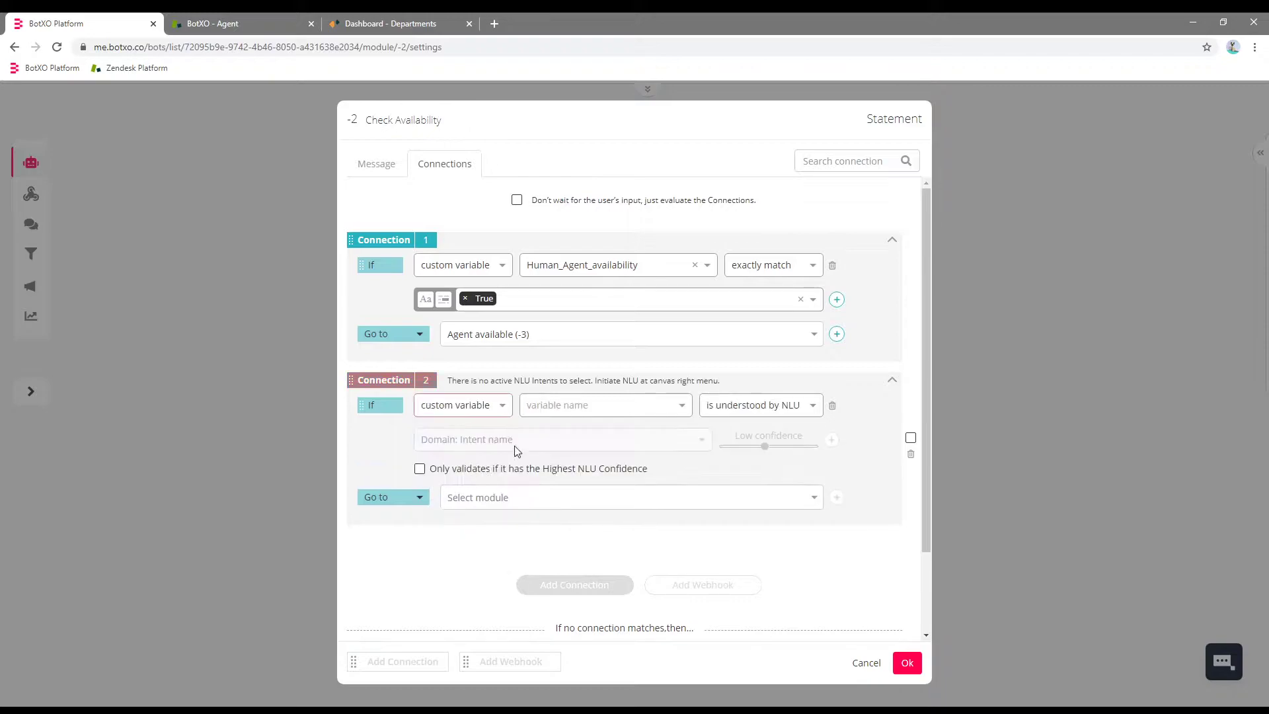
pyautogui.click(569, 406)
pyautogui.write('Huma')
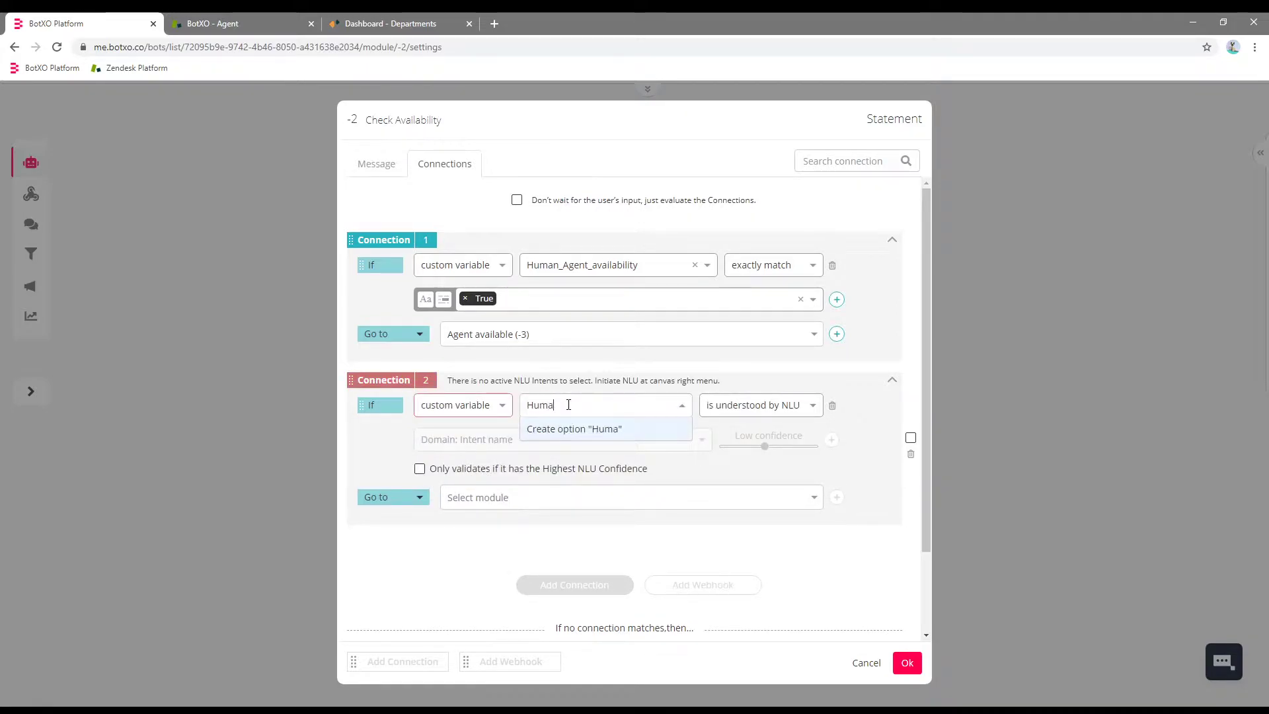
pyautogui.write('n_Agent_availability')
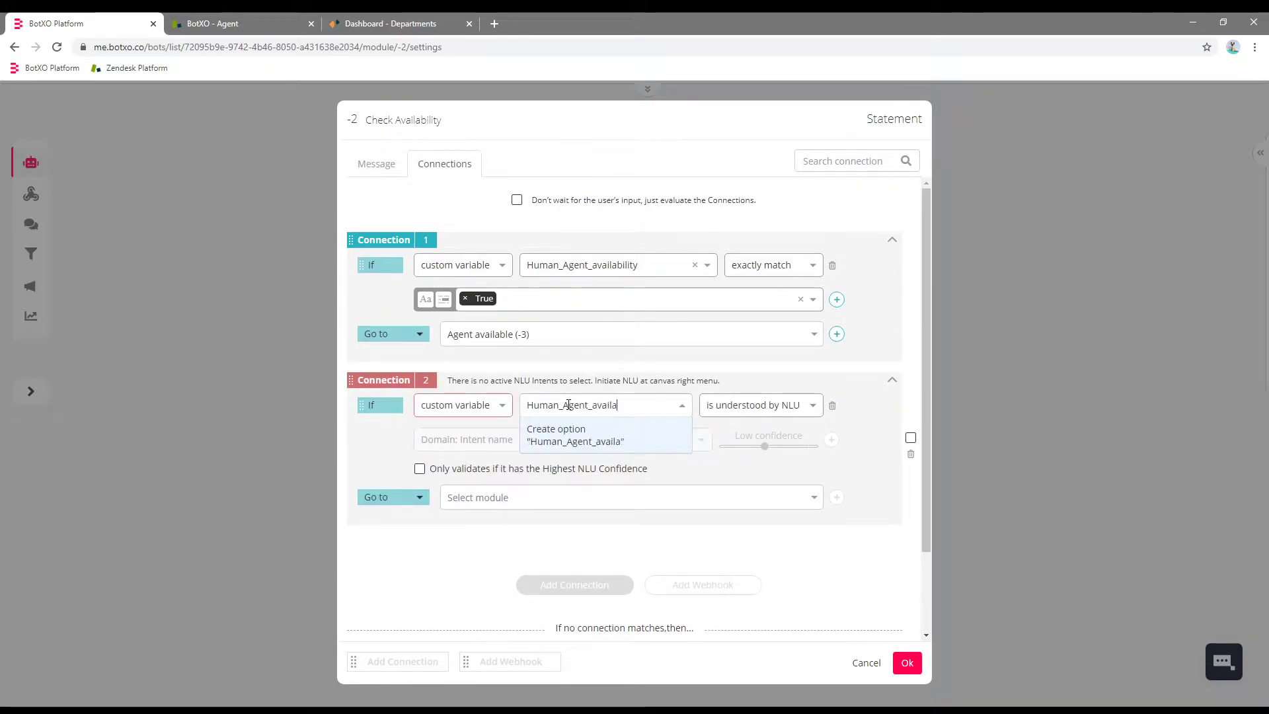
pyautogui.press('Return')
pyautogui.click(760, 404)
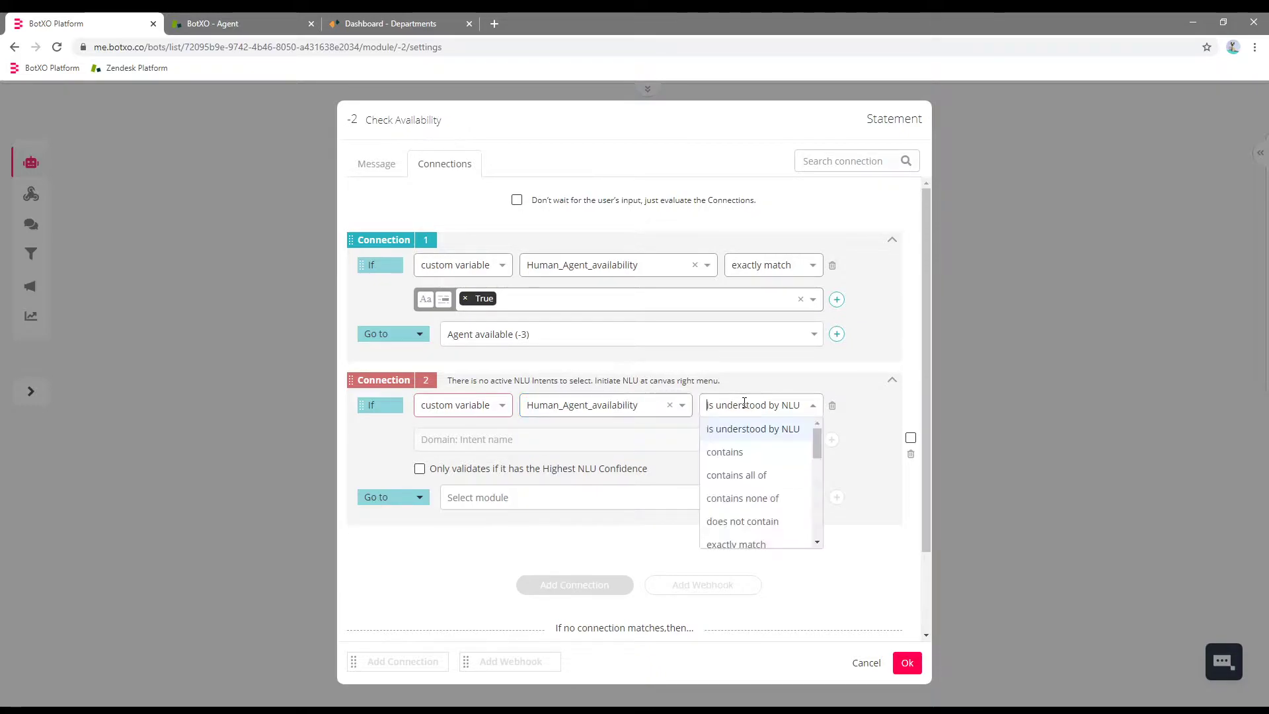
pyautogui.click(748, 543)
pyautogui.click(495, 449)
pyautogui.write('F')
pyautogui.write('e')
pyautogui.press('Return')
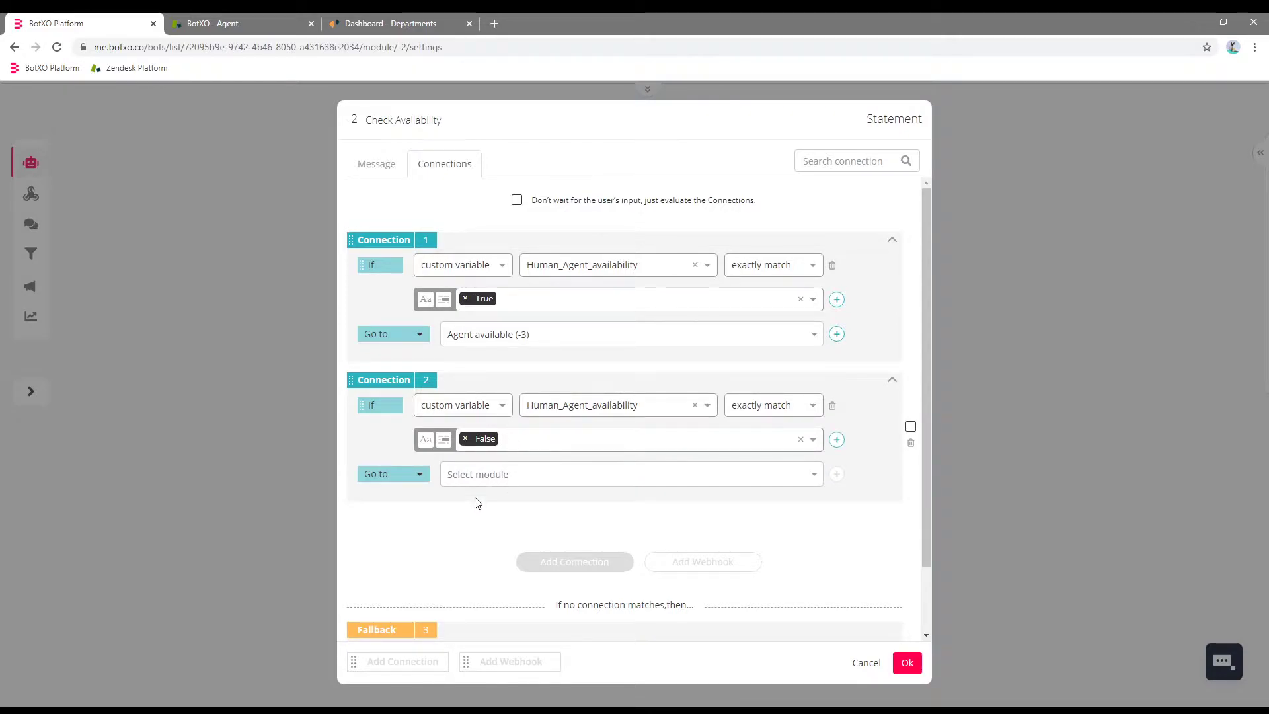
# Route the False rule to a newly created 'No agents available' module.
pyautogui.click(475, 477)
pyautogui.click(485, 499)
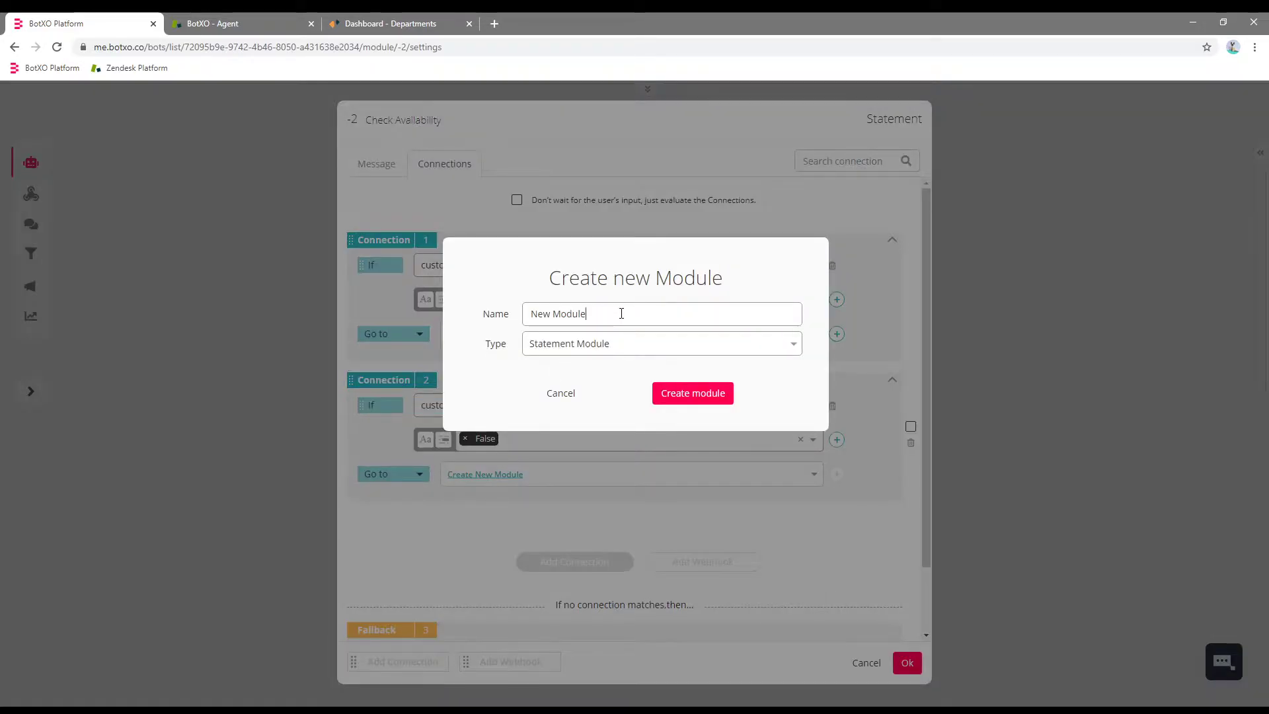
pyautogui.hotkey('ctrl', 'a')
pyautogui.write('N')
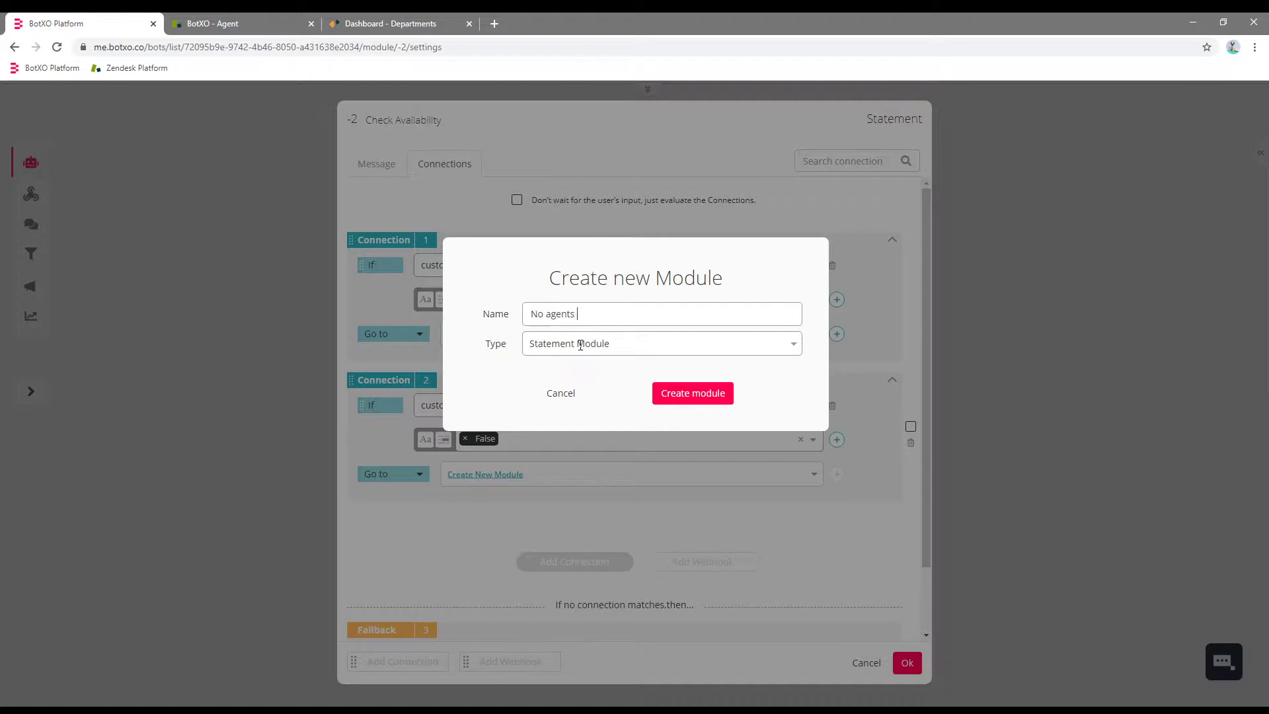
pyautogui.write('o agents available')
pyautogui.click(721, 401)
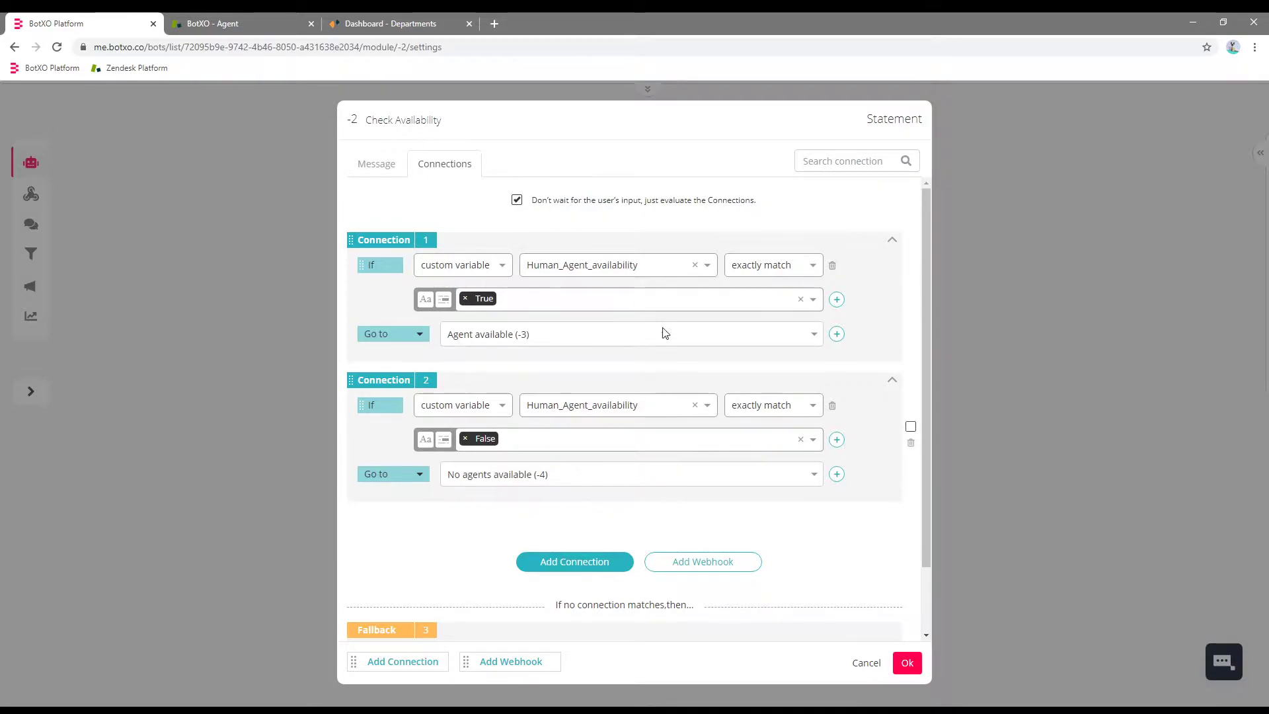
# Save the Check Availability settings and arrange the two new modules beneath it.
pyautogui.click(907, 663)
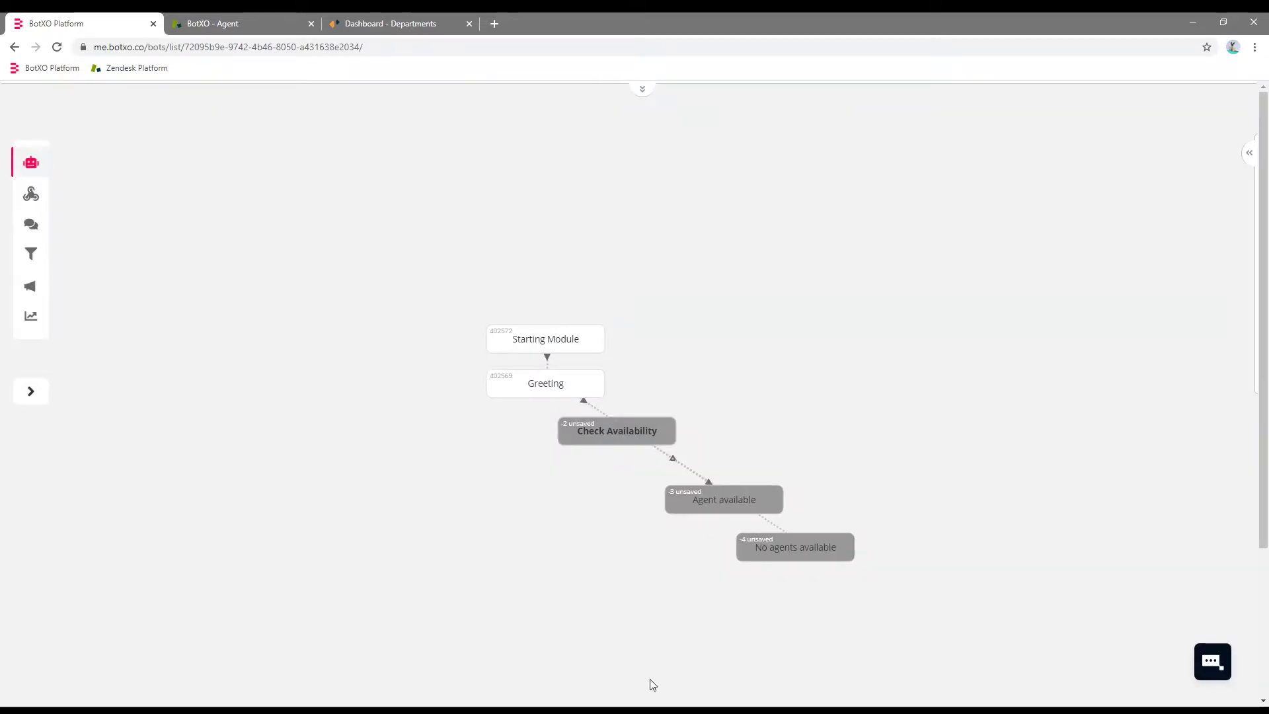
pyautogui.moveTo(689, 506); pyautogui.dragTo(500, 491)
pyautogui.moveTo(756, 551); pyautogui.dragTo(658, 488)
# Replace Agent available's example message with 'An agent is available. Do you want me to hand over the chat?'.
pyautogui.click(526, 492)
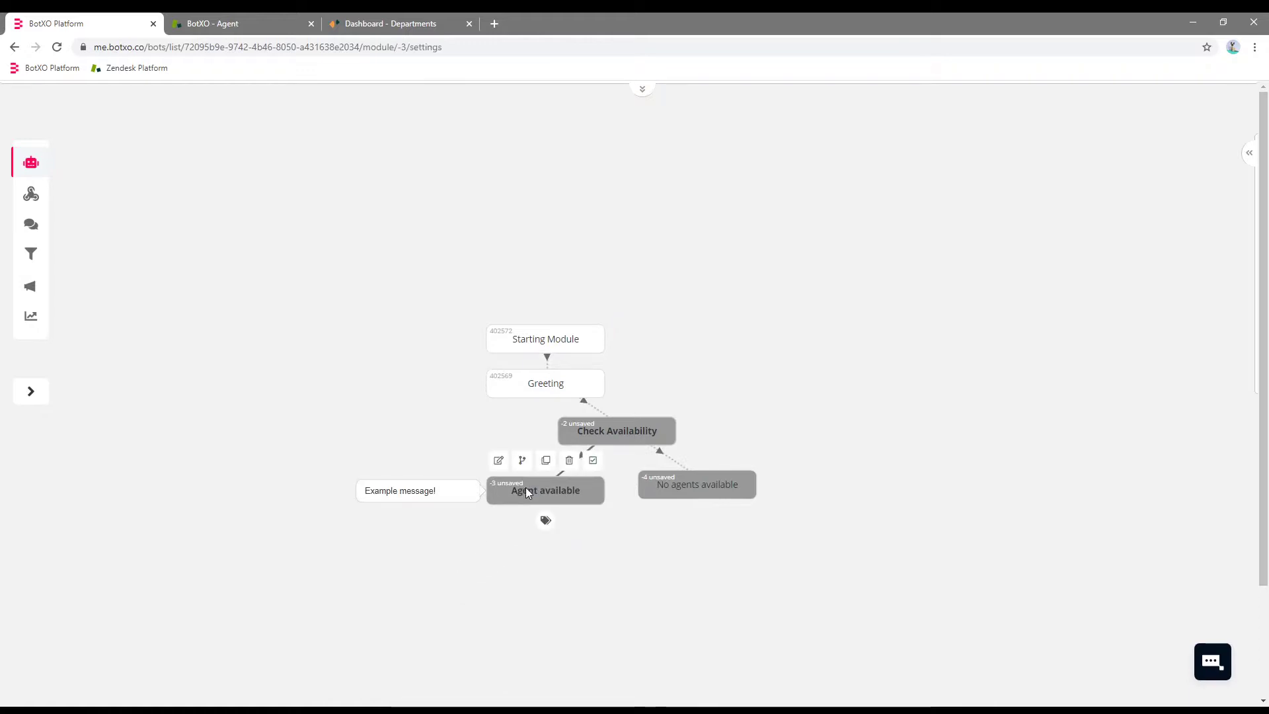
pyautogui.click(476, 231)
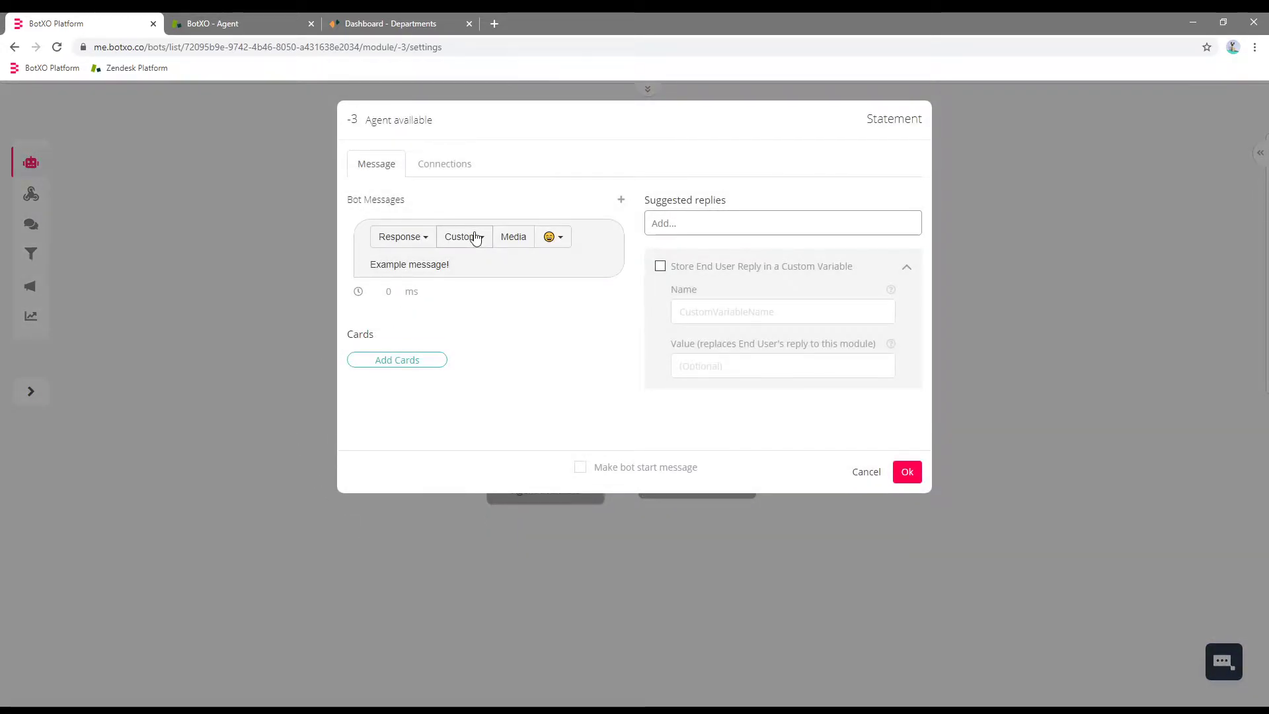
pyautogui.hotkey('ctrl', 'a')
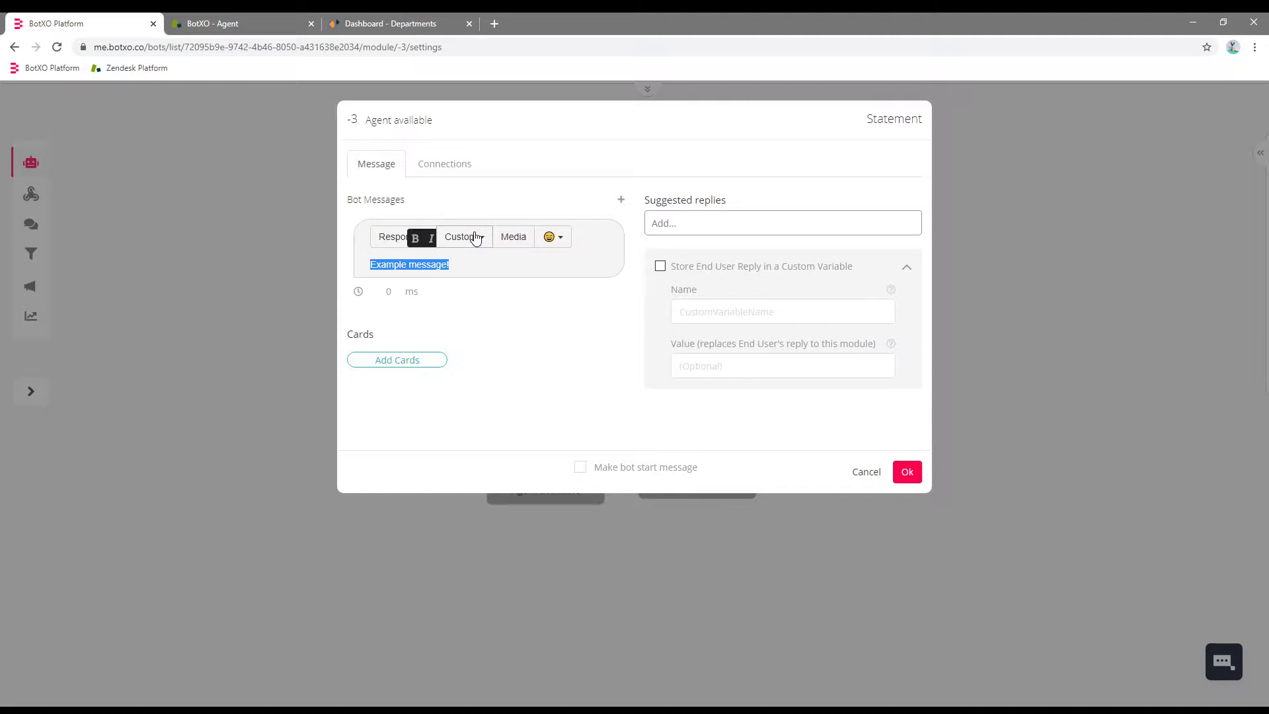
pyautogui.write('An agent is available. Do you want me')
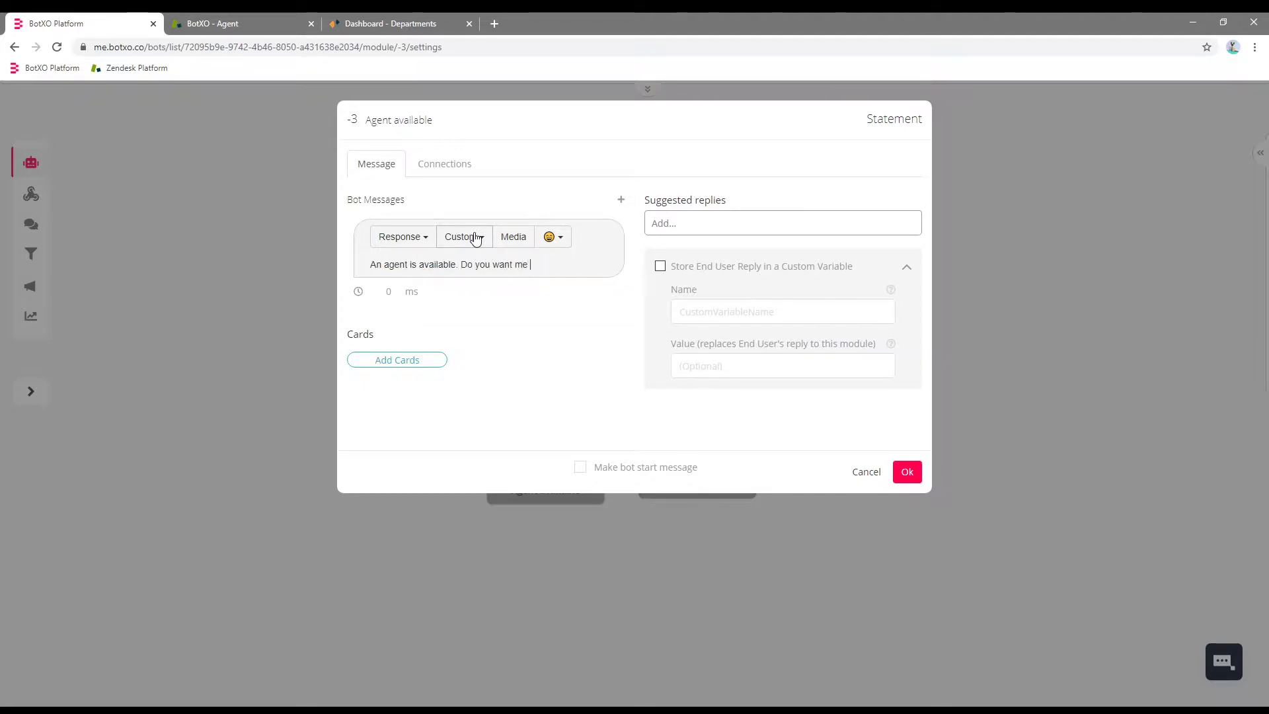
pyautogui.write(' to hand over the chat?')
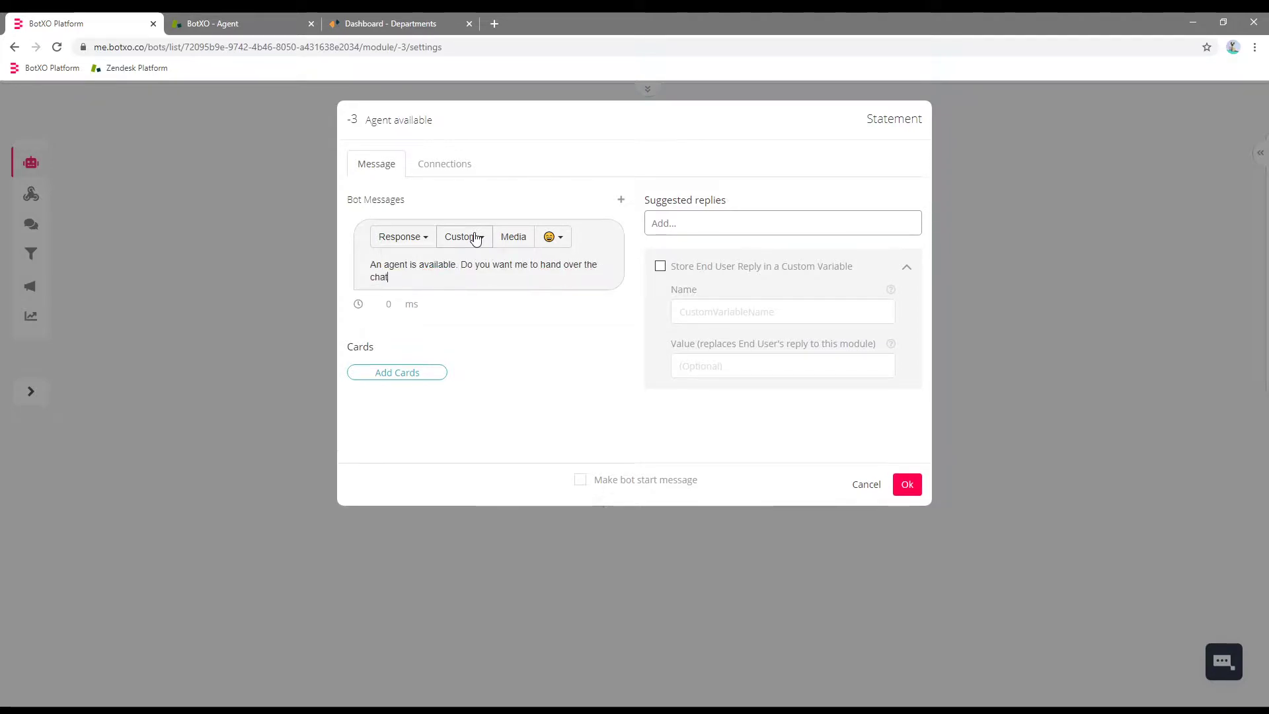
# Add Yes as a suggested reply to the handover question.
pyautogui.click(703, 229)
pyautogui.write('Y')
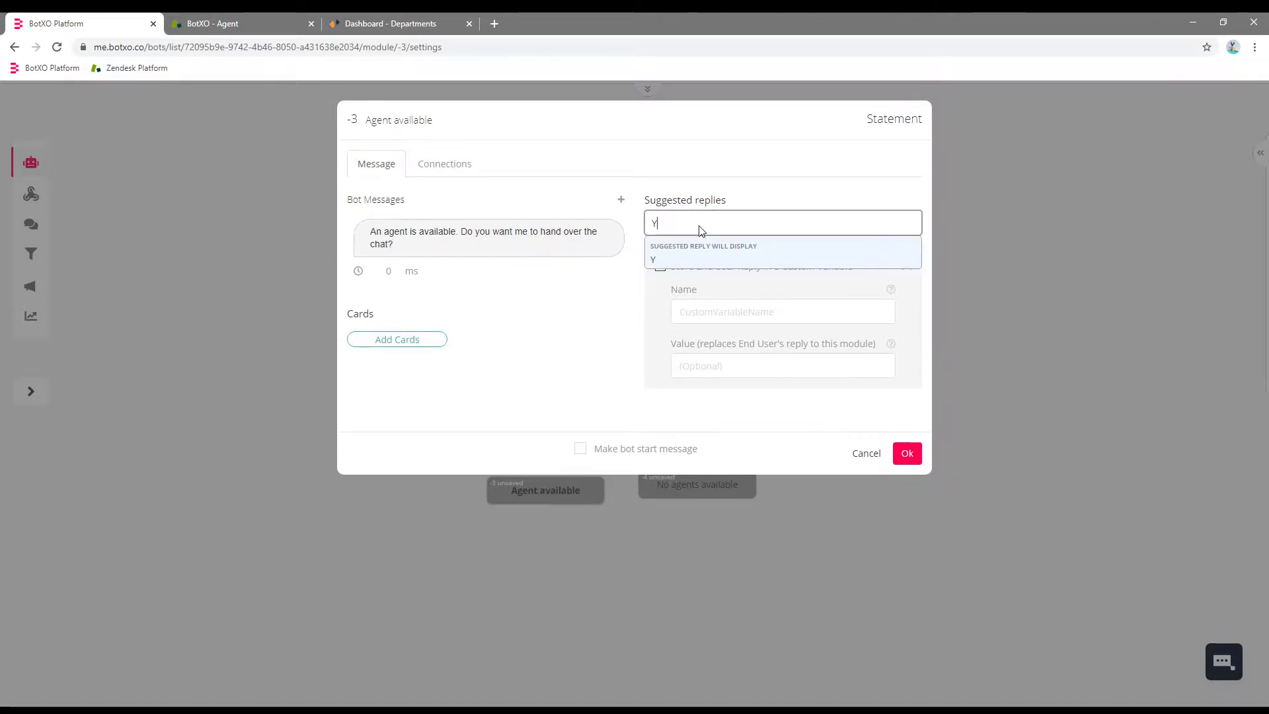
pyautogui.press('Return')
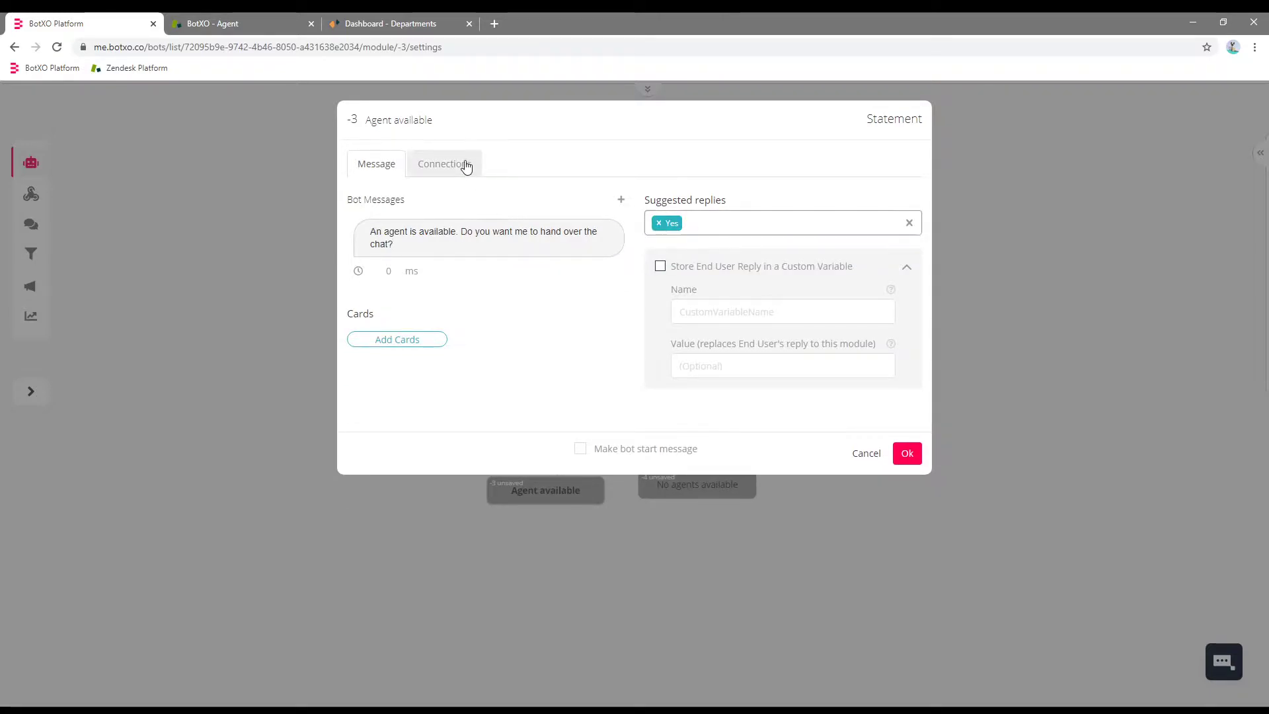
pyautogui.click(462, 165)
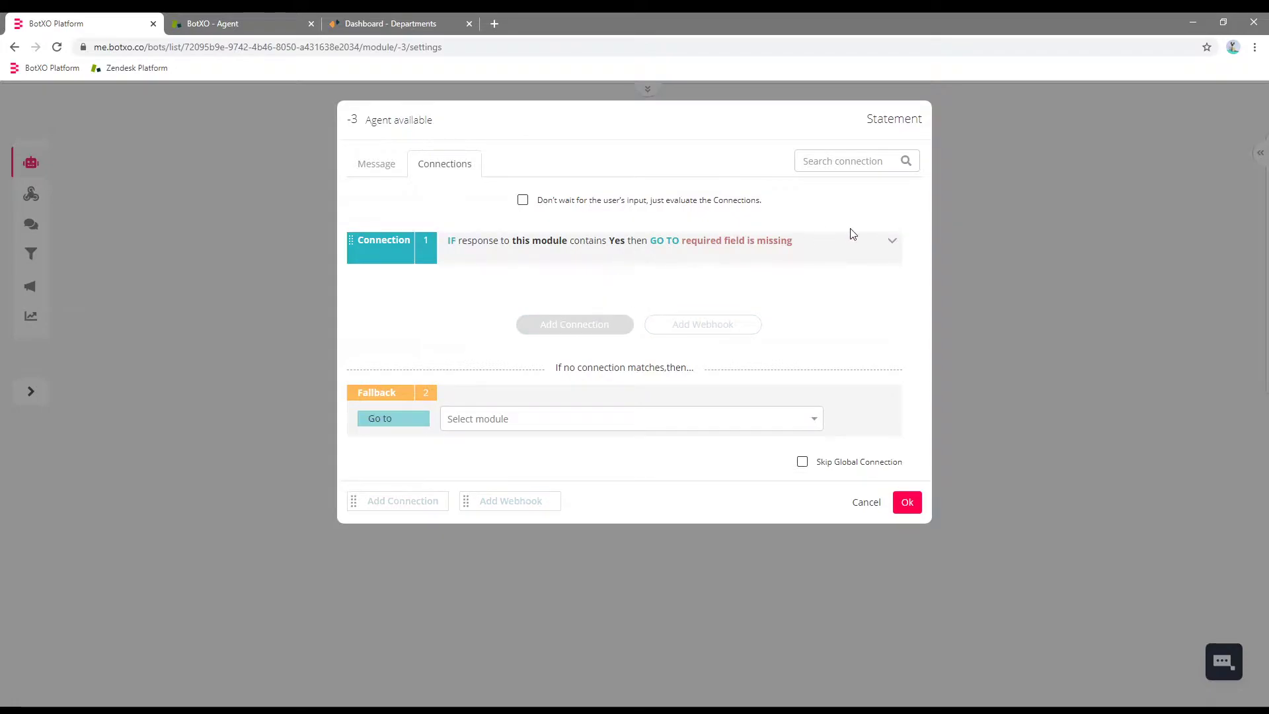
# Make the Yes connection run the Zendesk Chat Handover to Agent webhook.
pyautogui.click(892, 240)
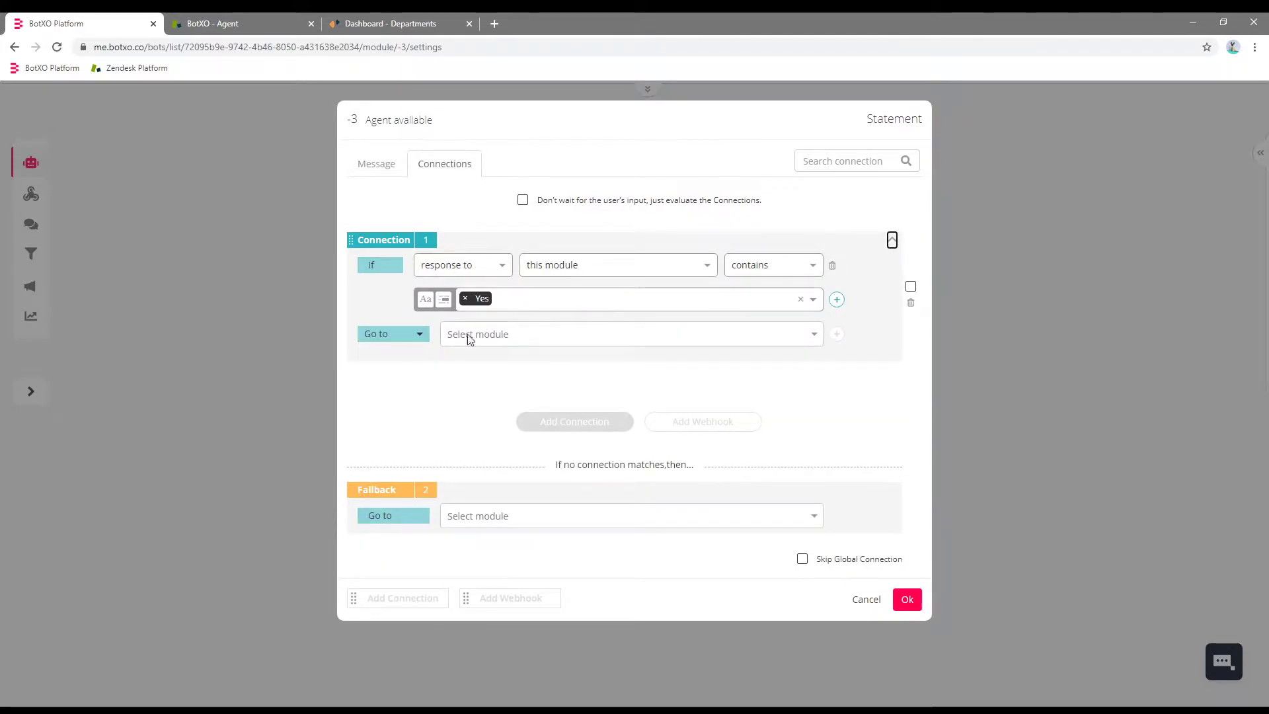
pyautogui.click(390, 343)
pyautogui.click(390, 374)
pyautogui.click(531, 334)
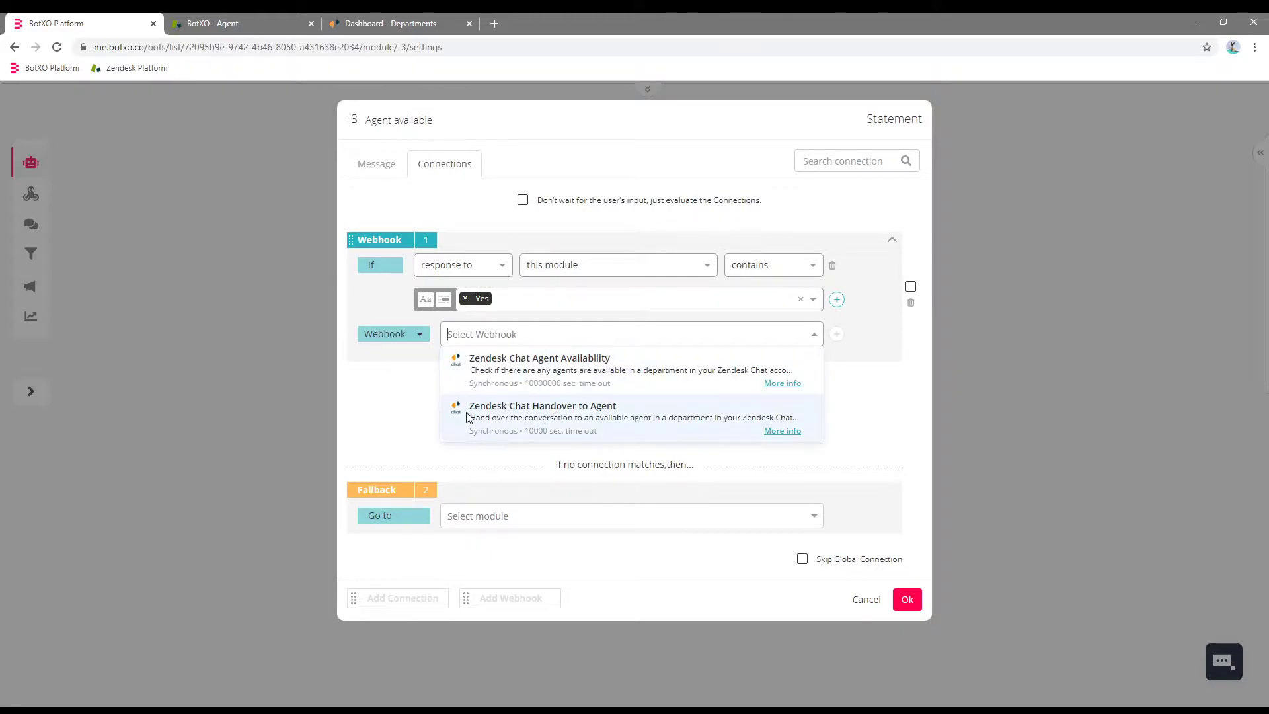
pyautogui.click(543, 414)
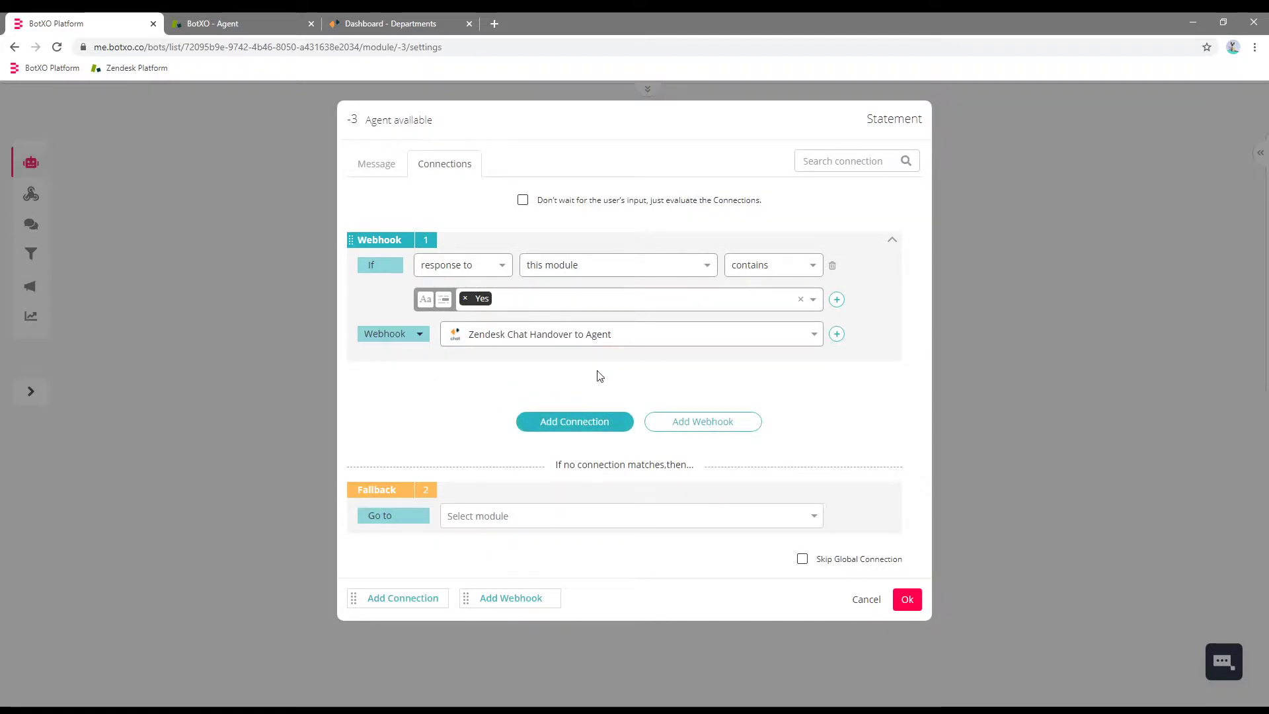
# Add a Go to step leading to a new 'Handover successful' module, and save the settings.
pyautogui.click(836, 334)
pyautogui.click(393, 368)
pyautogui.click(388, 434)
pyautogui.click(482, 370)
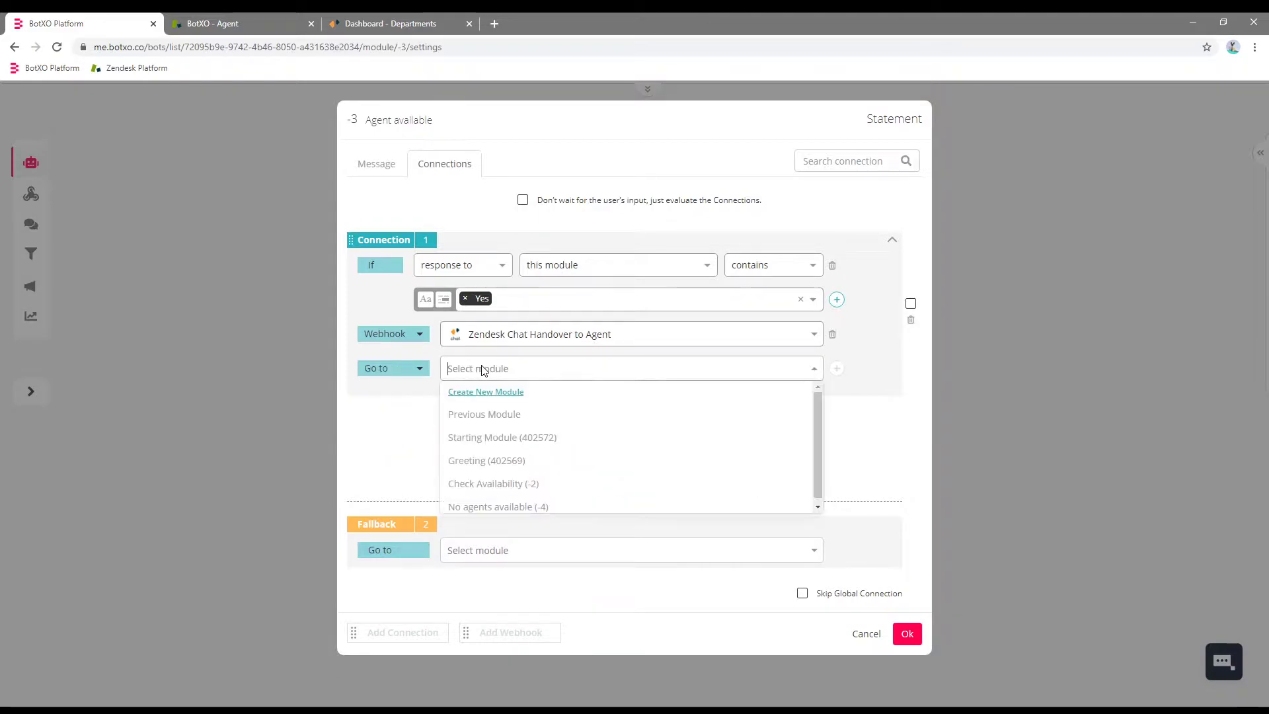
pyautogui.click(485, 393)
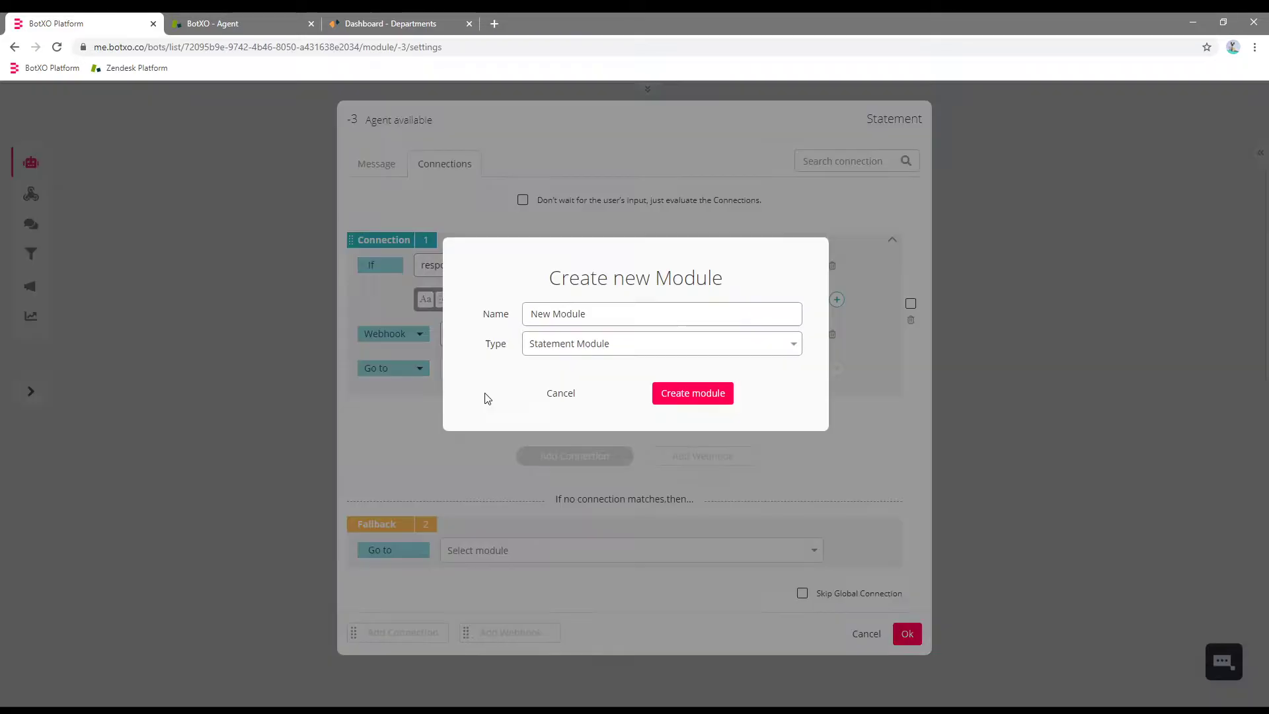
pyautogui.tripleClick(600, 313)
pyautogui.write('Hn')
pyautogui.write('ndover ')
pyautogui.write('successful')
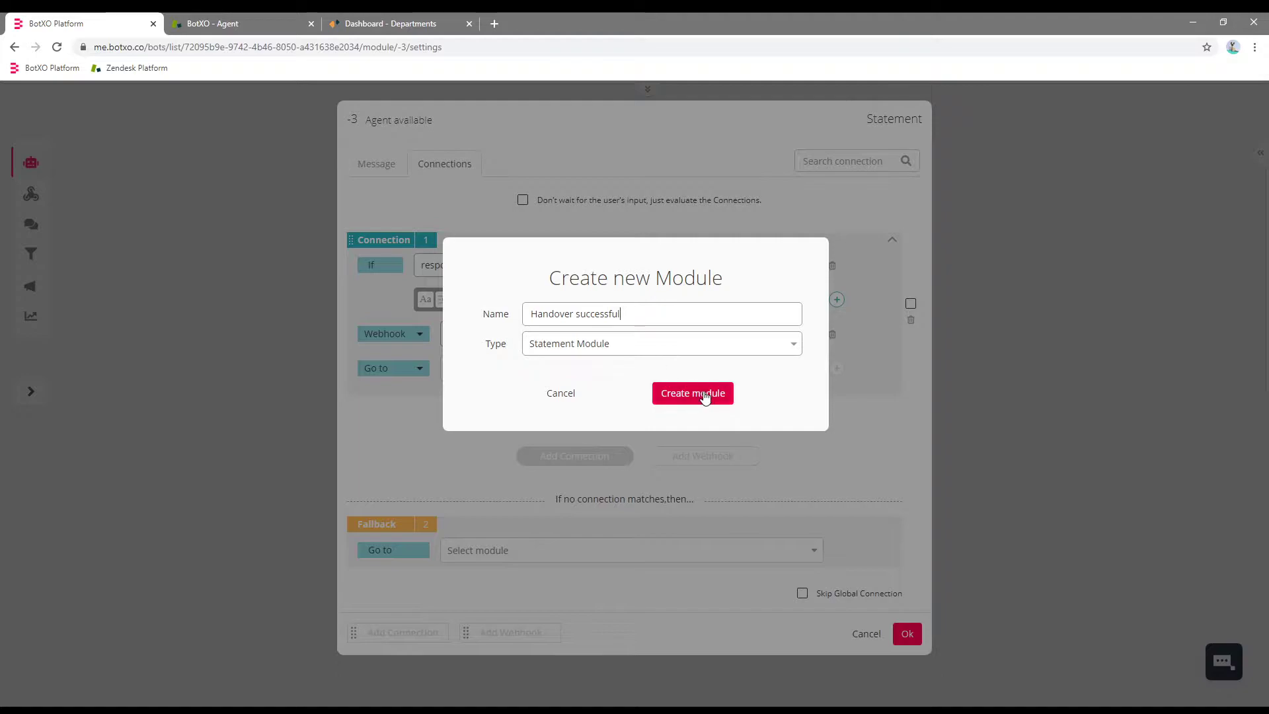
pyautogui.click(711, 395)
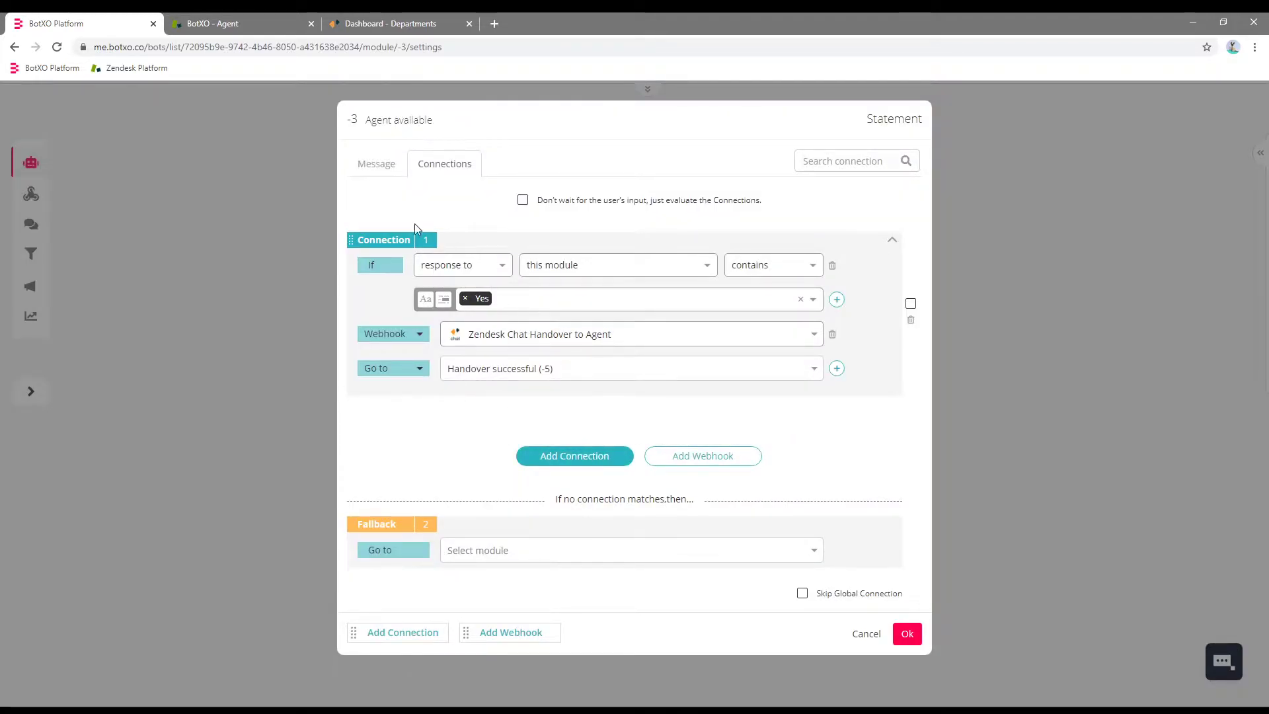
pyautogui.click(909, 635)
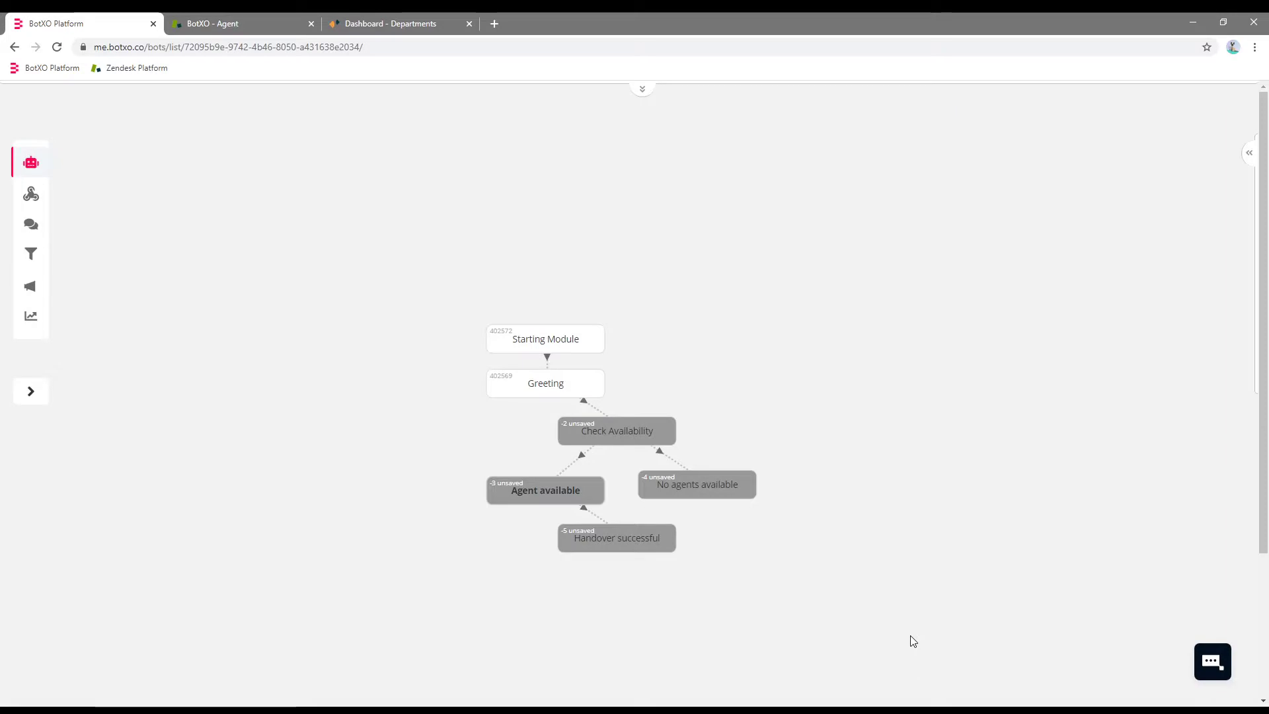
# Replace the Handover successful module's placeholder message with a new bot message.
pyautogui.click(607, 539)
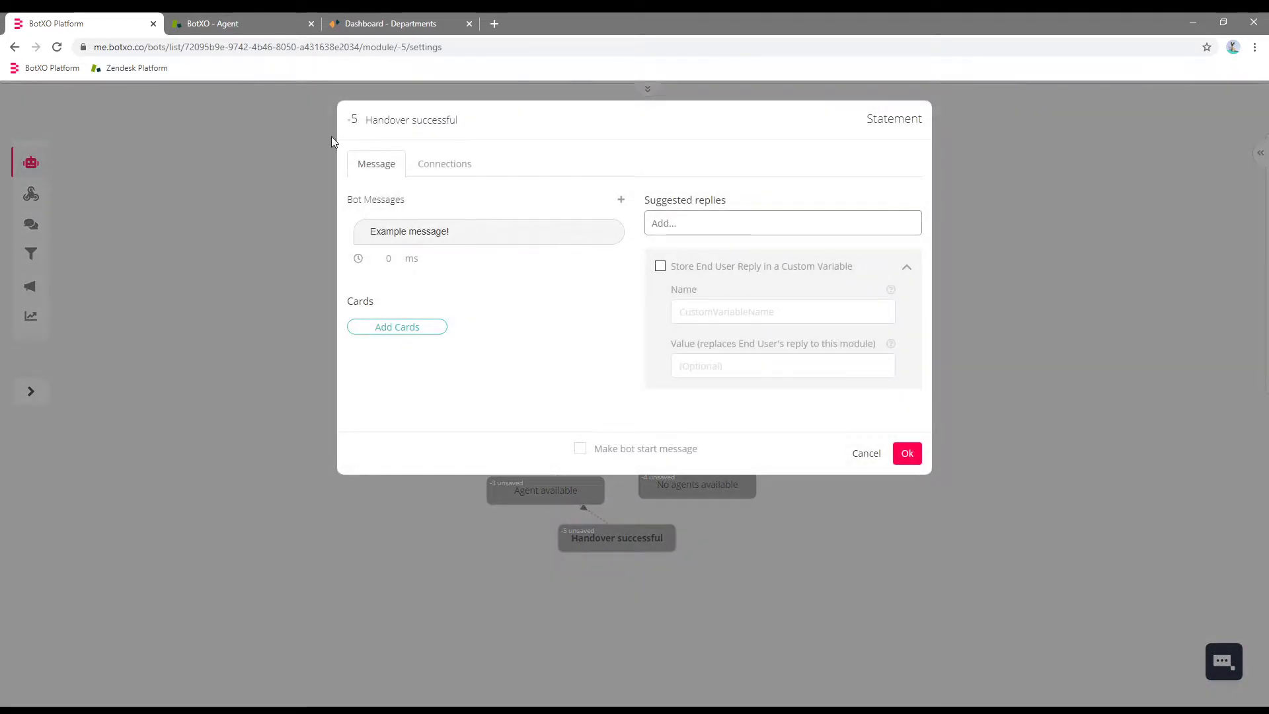
pyautogui.click(471, 229)
pyautogui.tripleClick(458, 264)
pyautogui.write('You have now been handed over.')
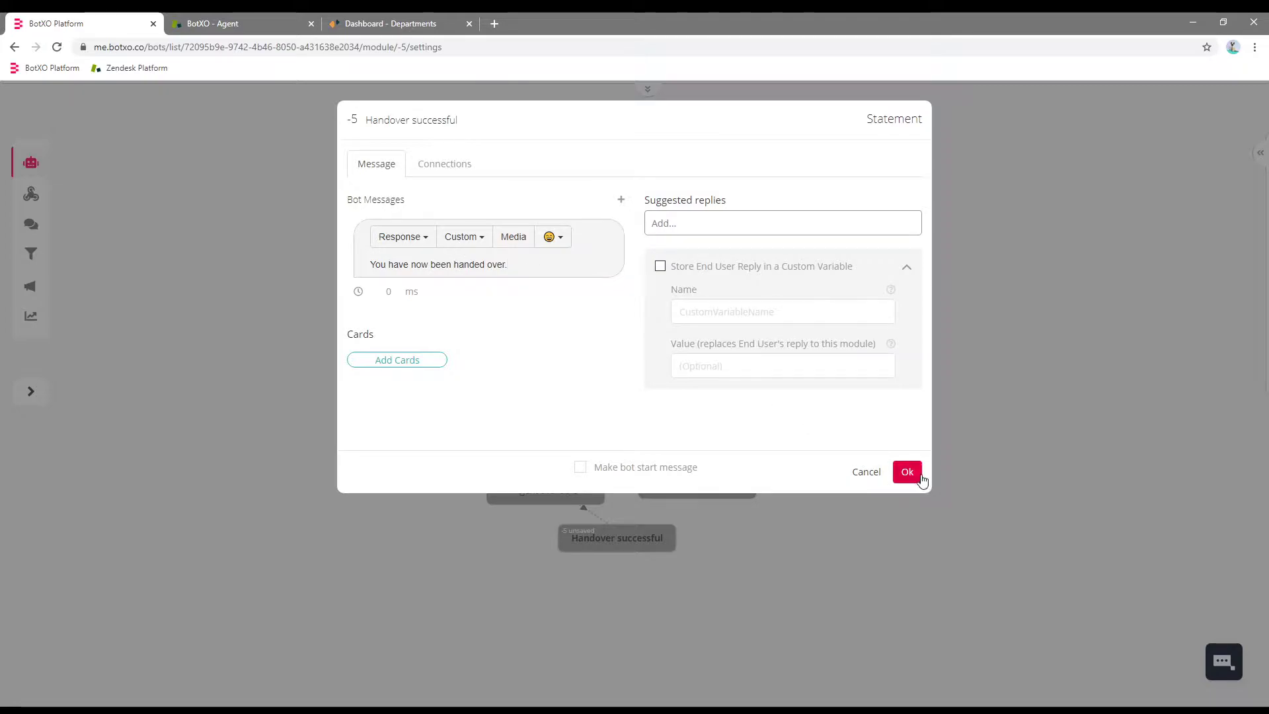
pyautogui.click(907, 471)
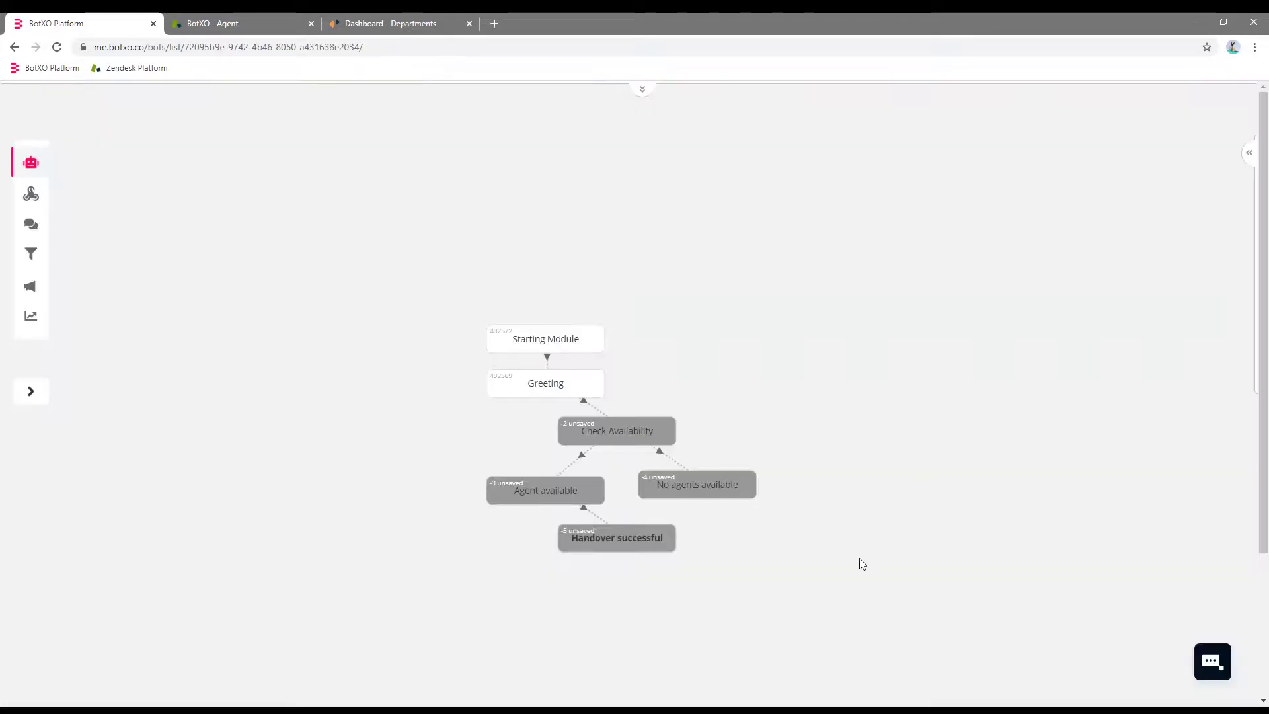
# Set the No agents available message to 'No agents are available at this time.'.
pyautogui.click(699, 485)
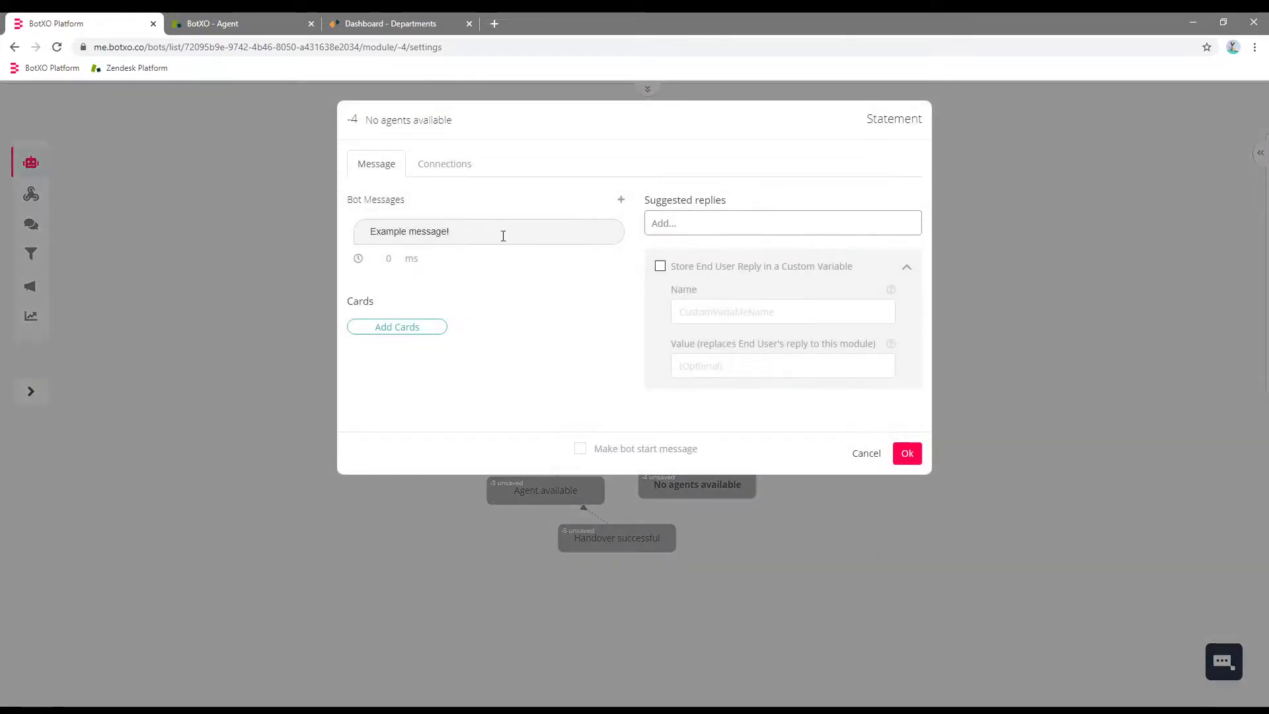
pyautogui.hotkey('ctrl', 'a')
pyautogui.write('No age')
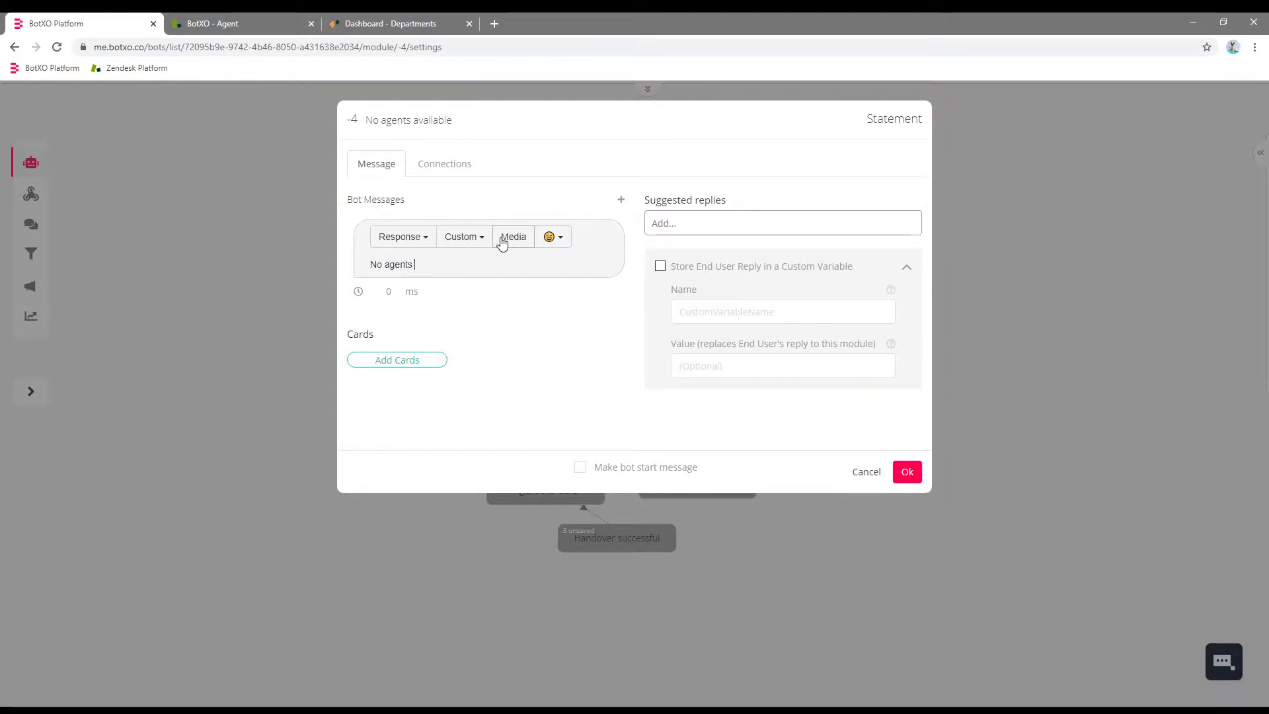
pyautogui.write('nts are available at this time.')
pyautogui.click(907, 471)
# Save and publish the bot's changes.
pyautogui.moveTo(686, 105)
pyautogui.click(549, 104)
pyautogui.moveTo(589, 95)
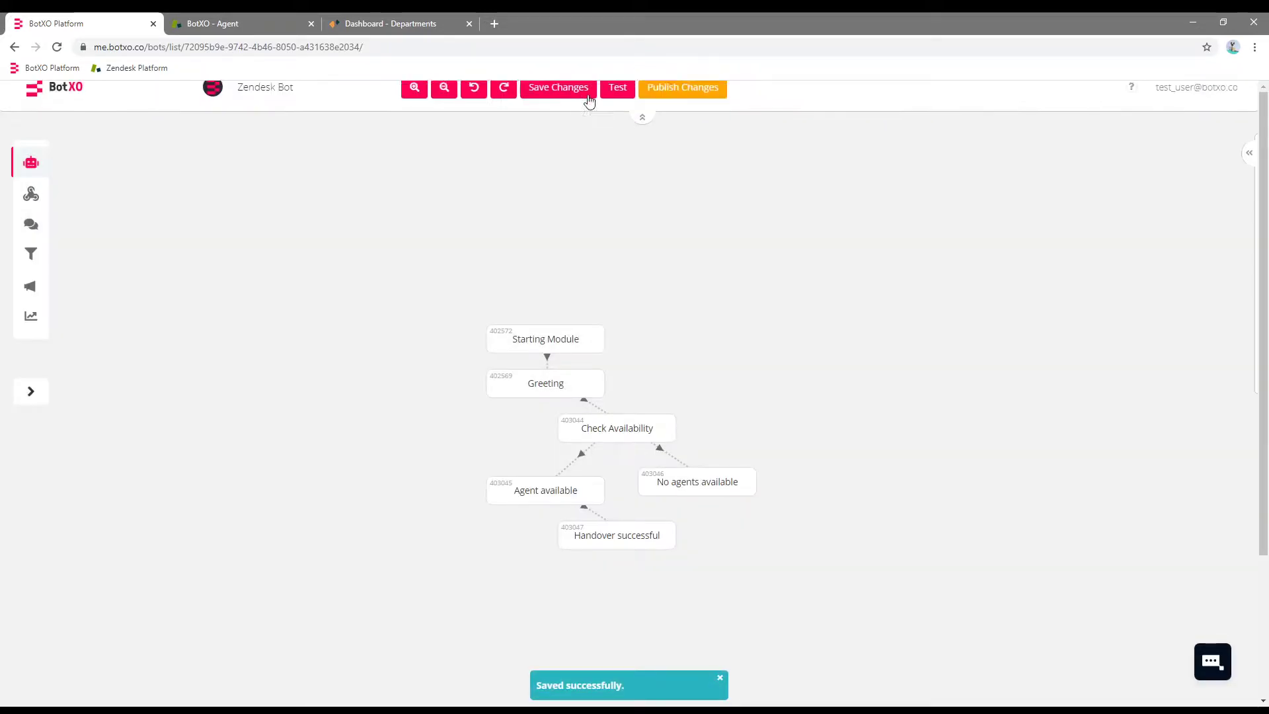
pyautogui.click(654, 111)
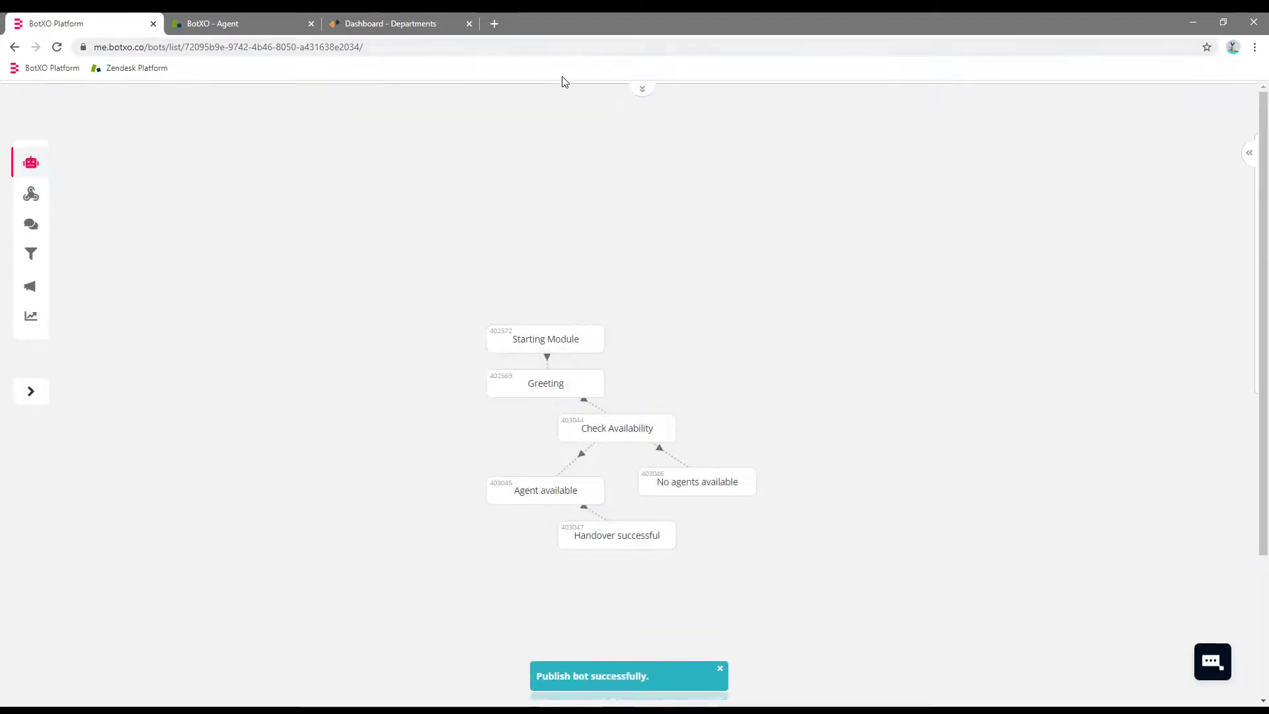
pyautogui.click(388, 23)
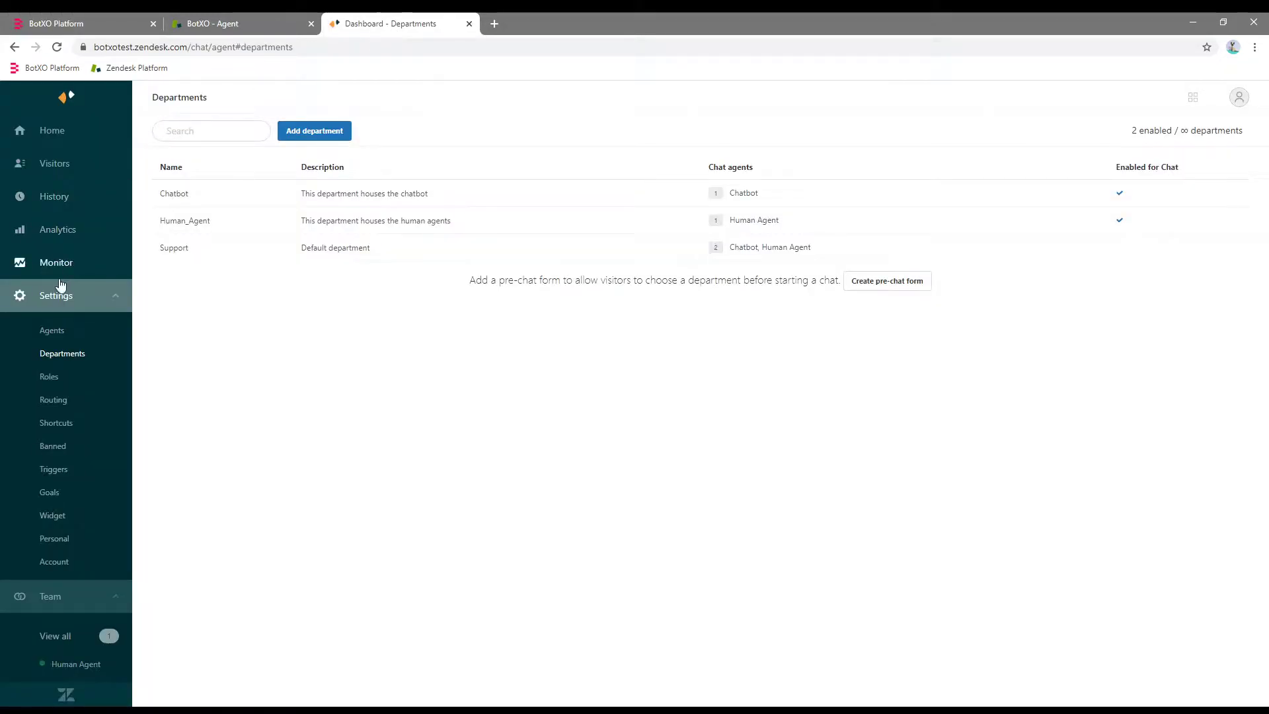
# Open a simulated visitor chat from the Visitors list and send 'Hello' to the bot.
pyautogui.click(52, 165)
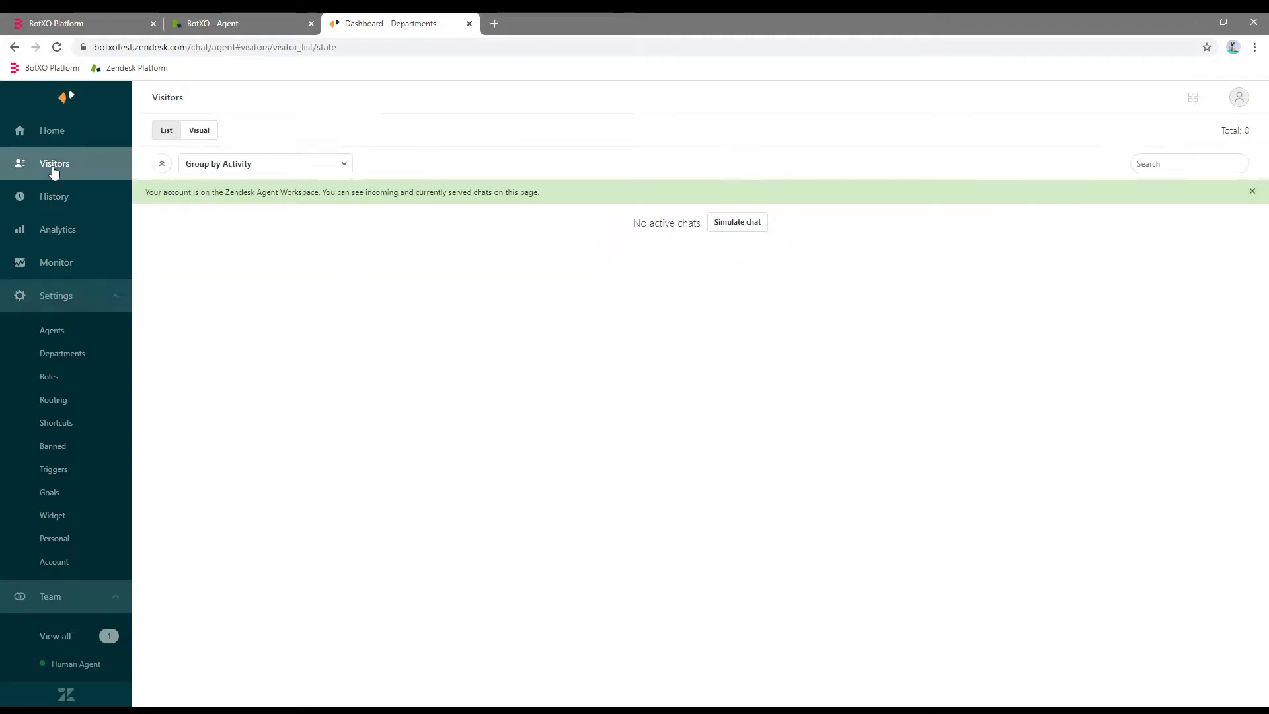
pyautogui.click(744, 226)
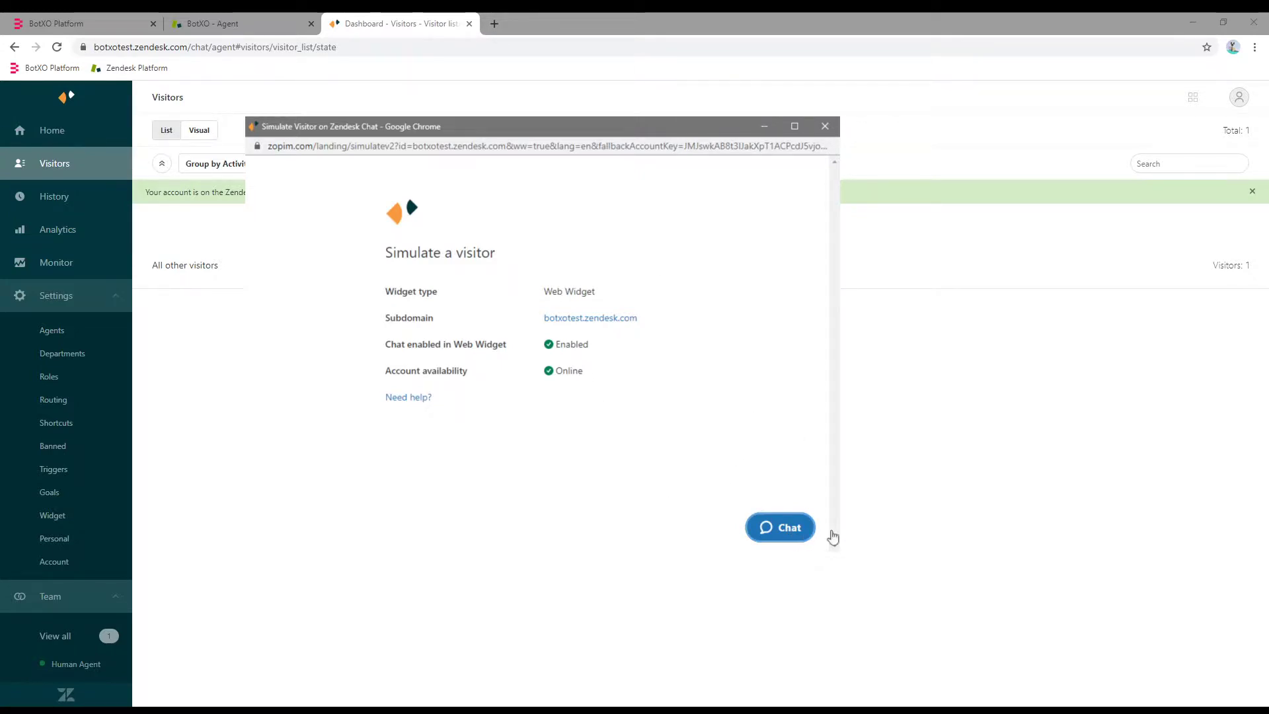
pyautogui.click(787, 527)
pyautogui.click(689, 485)
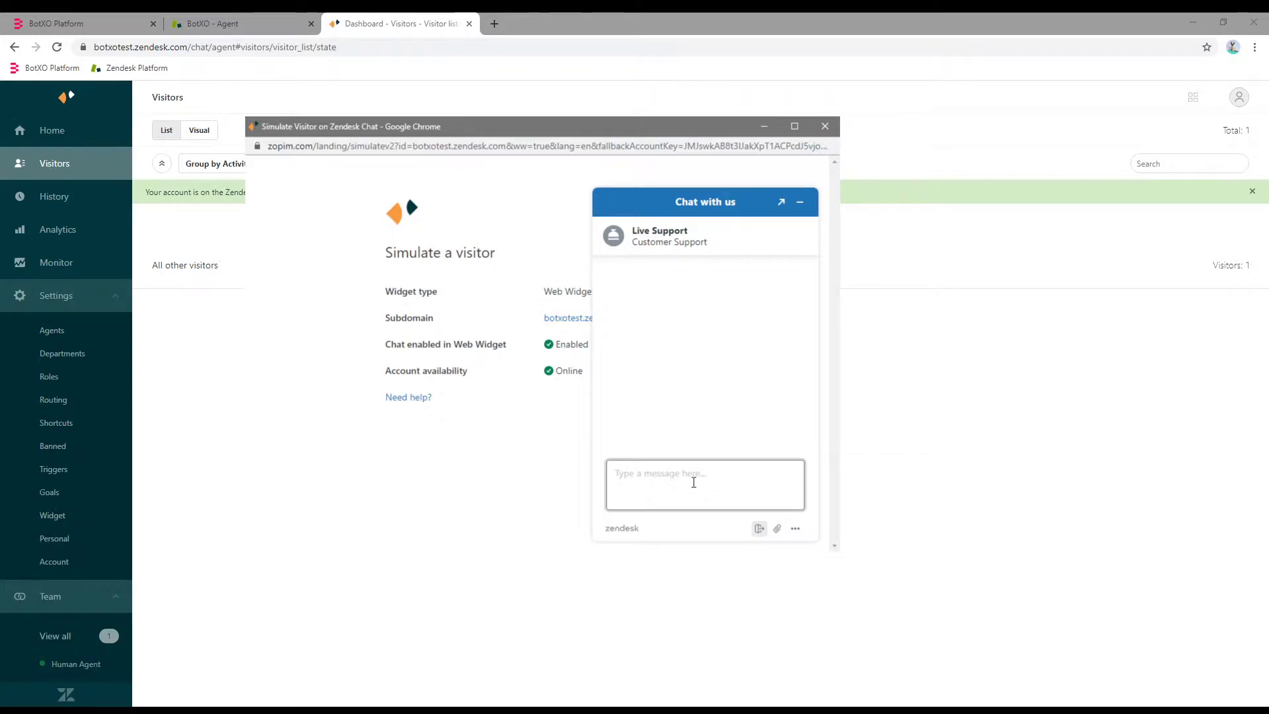
pyautogui.write('Hello')
pyautogui.press('Return')
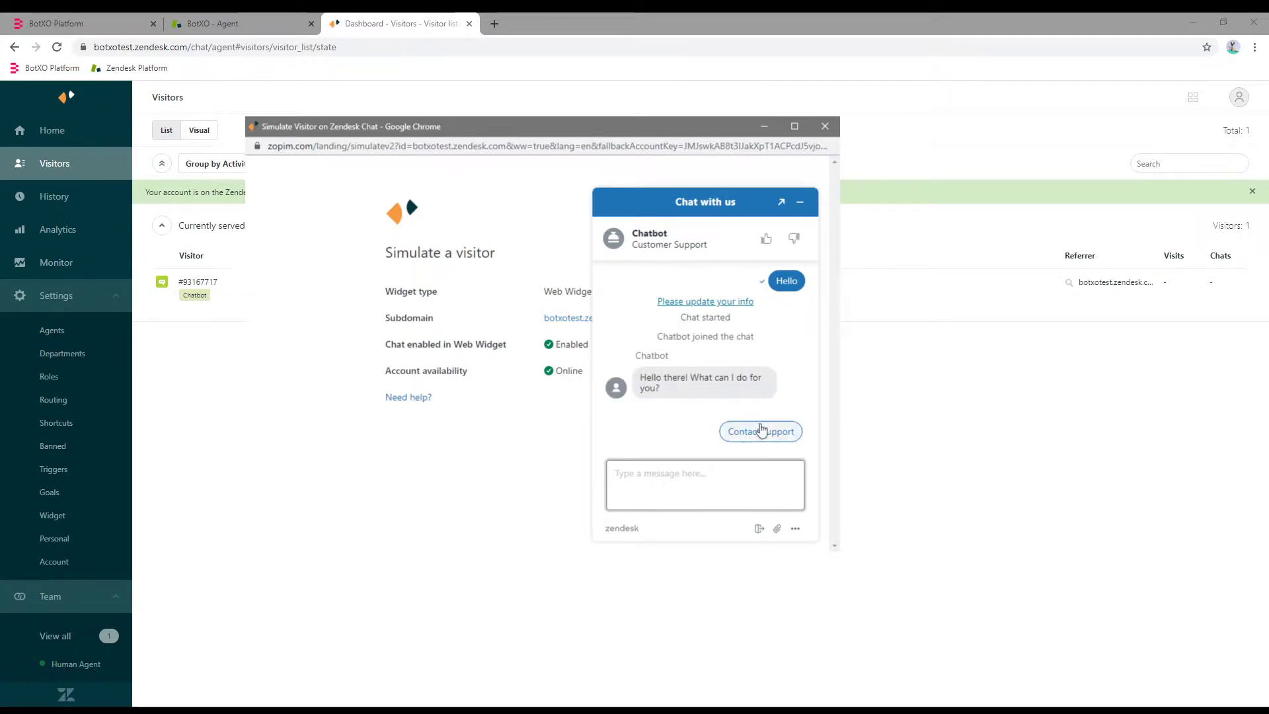
# As the visitor, choose Contact support, answer Yes to handover, then close the window.
pyautogui.click(738, 424)
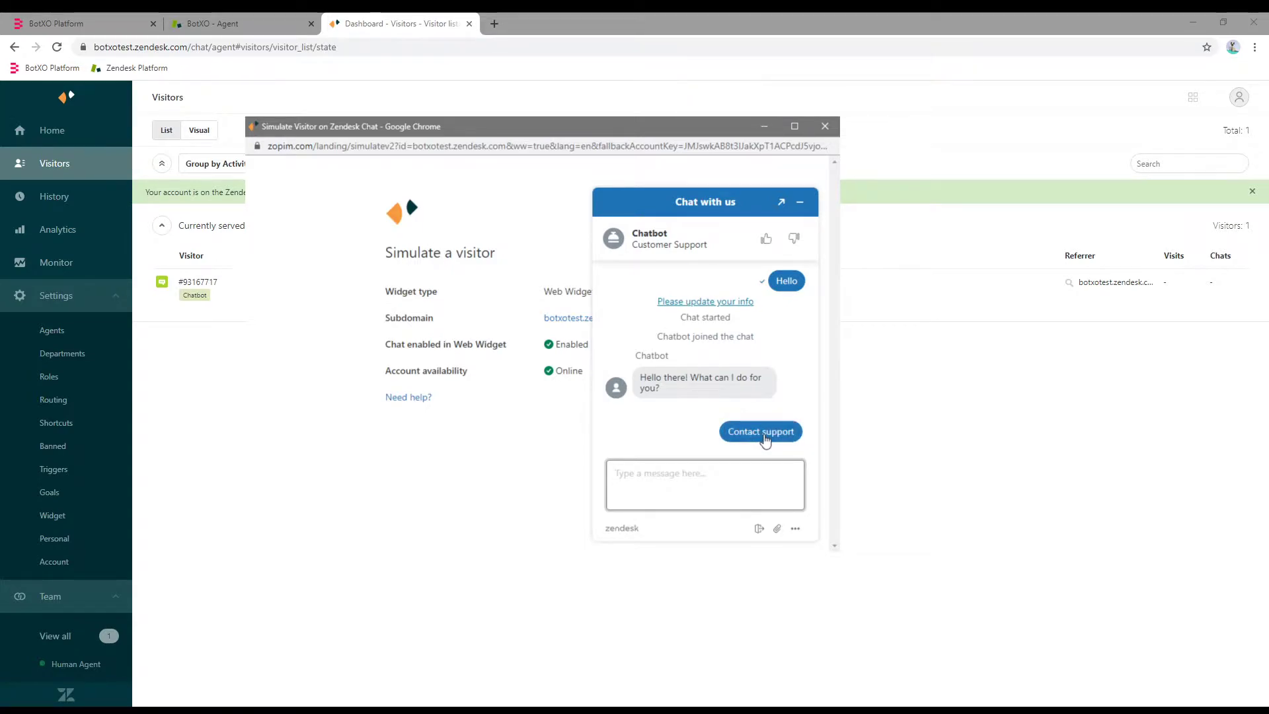
pyautogui.click(764, 435)
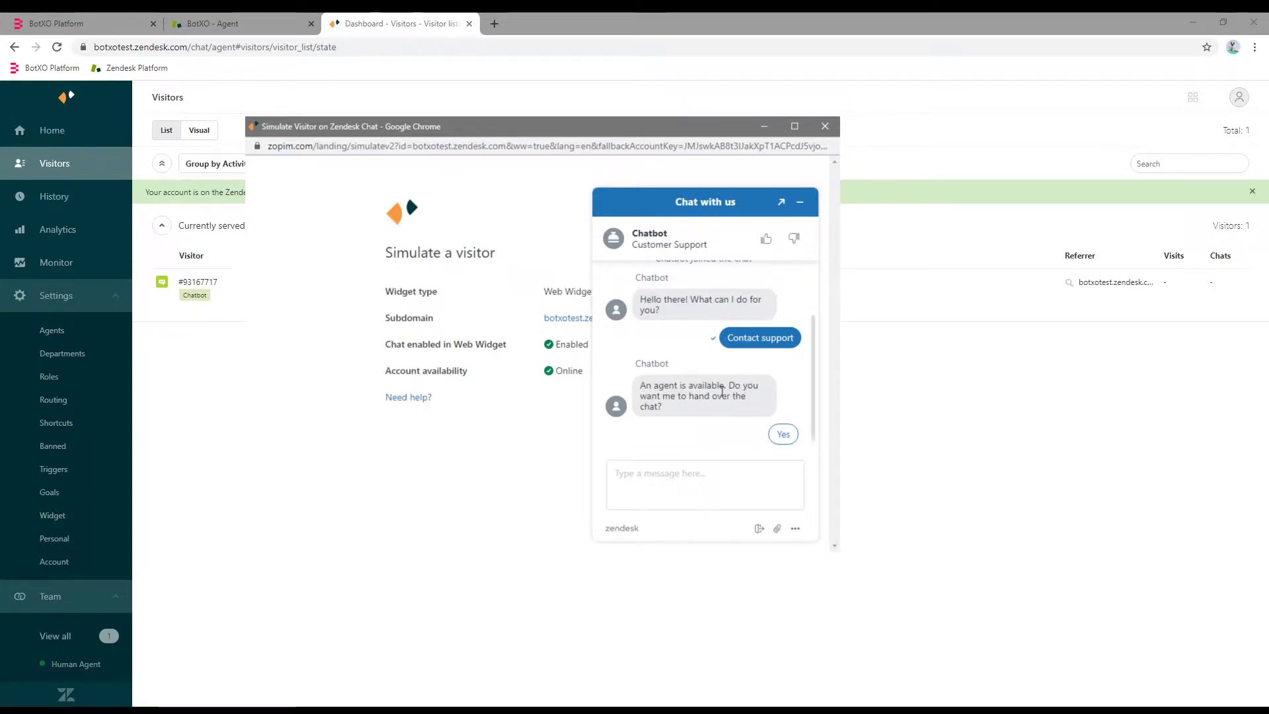
pyautogui.click(785, 436)
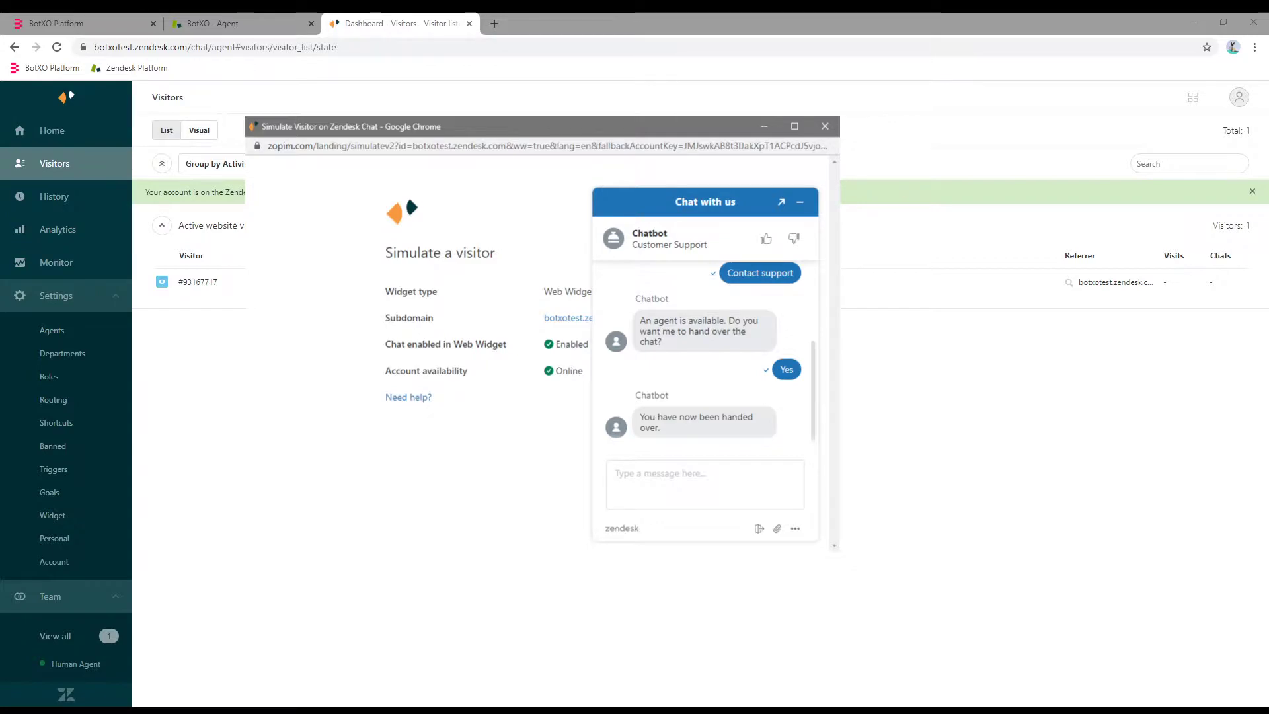
pyautogui.hotkey('alt', 'F4')
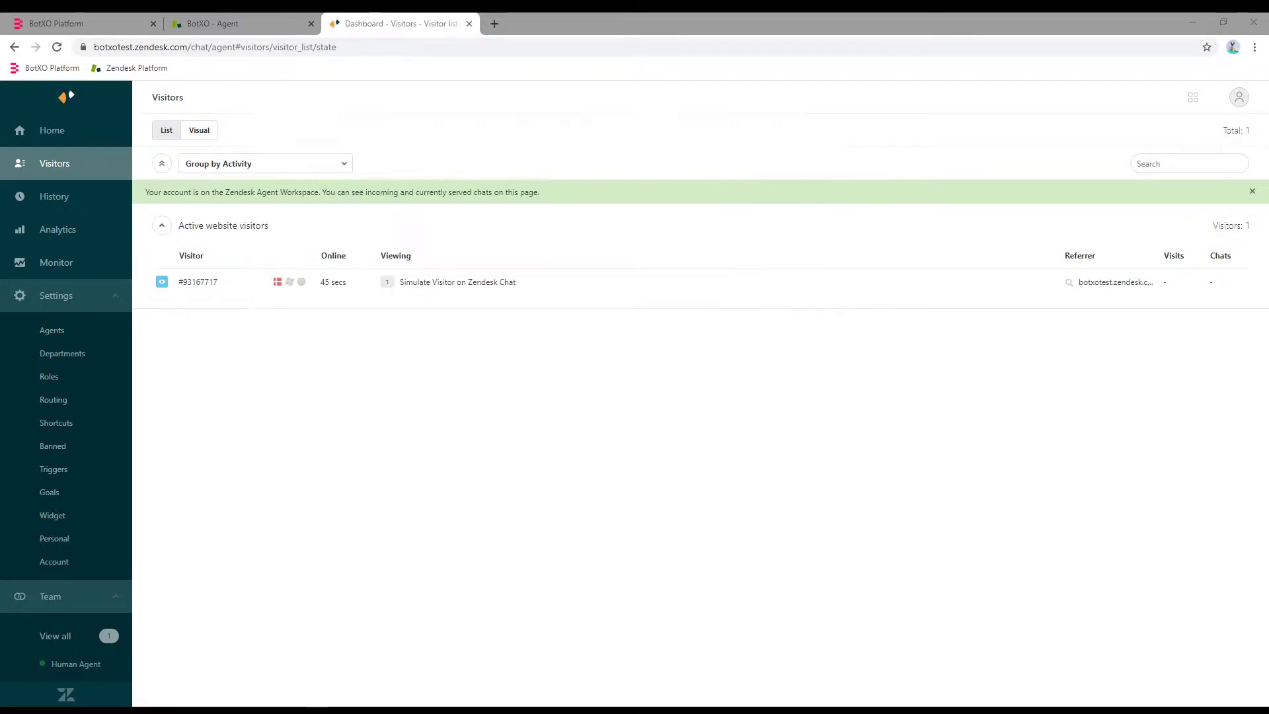
# Accept the incoming chat as the agent, reply 'Hello!', and check it from the visitor side.
pyautogui.hotkey('alt', 'Tab')
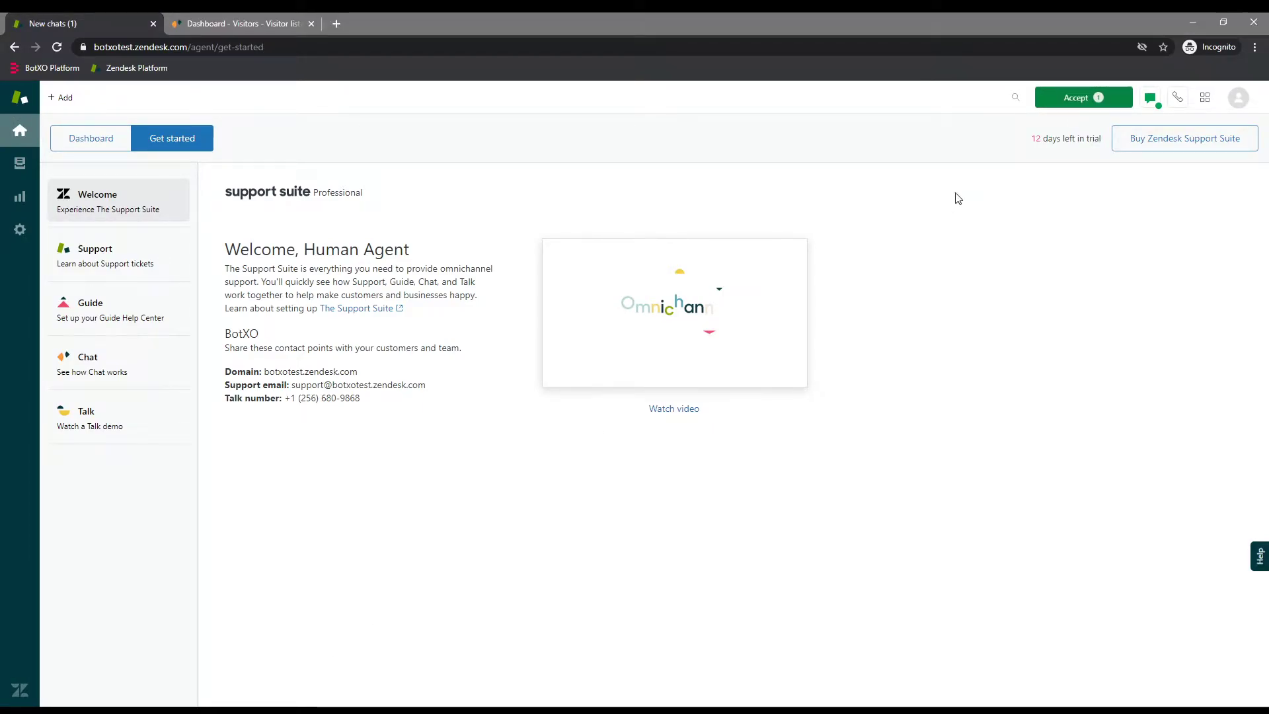
pyautogui.click(1080, 99)
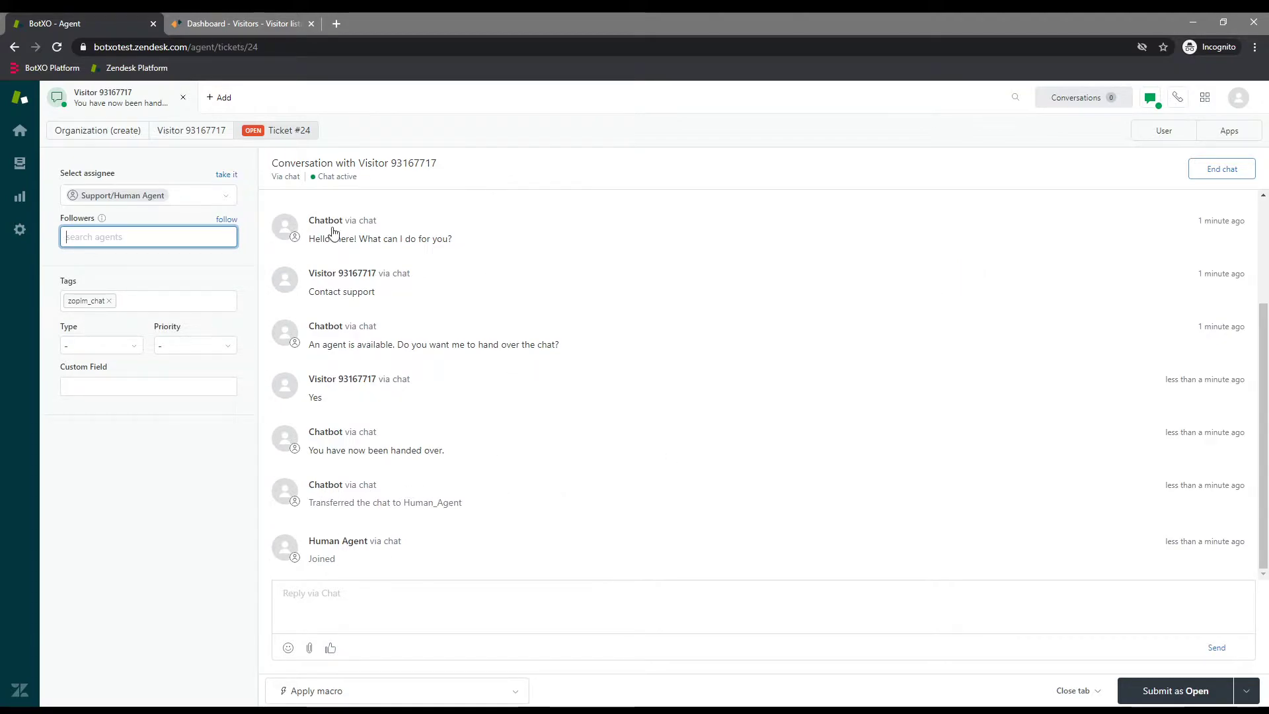
pyautogui.click(360, 614)
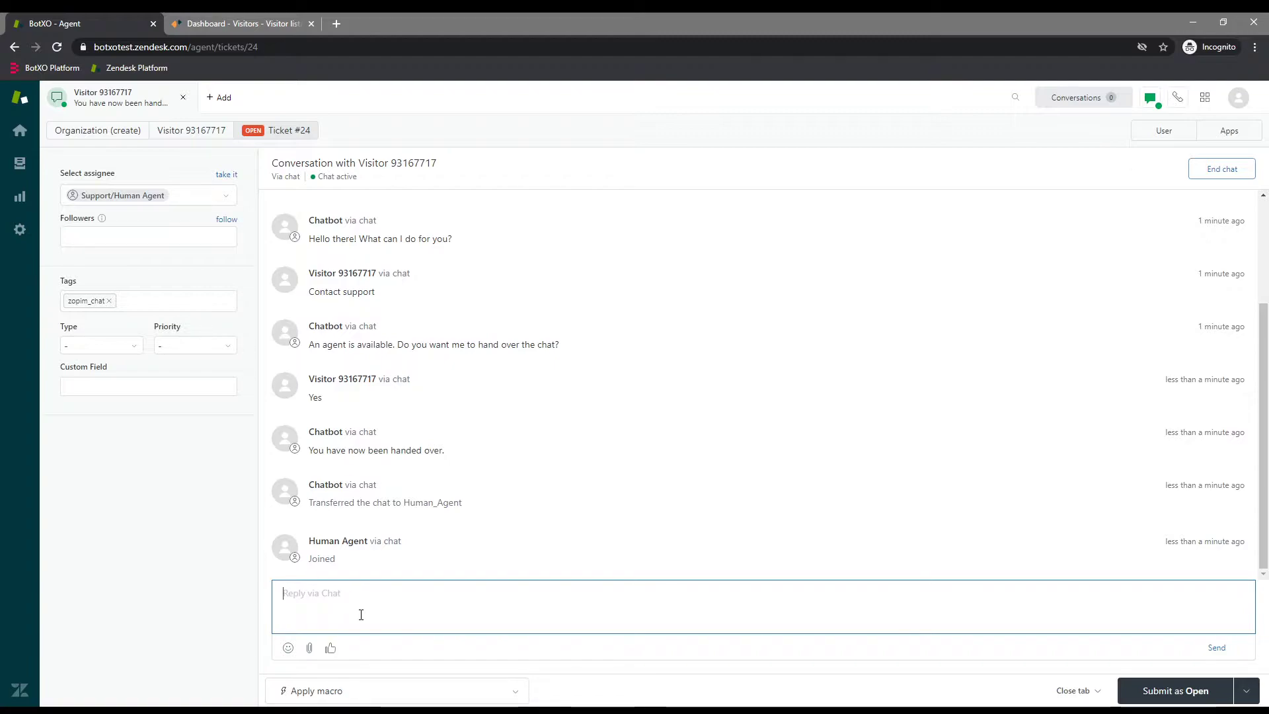
pyautogui.write('Hello!')
pyautogui.press('Return')
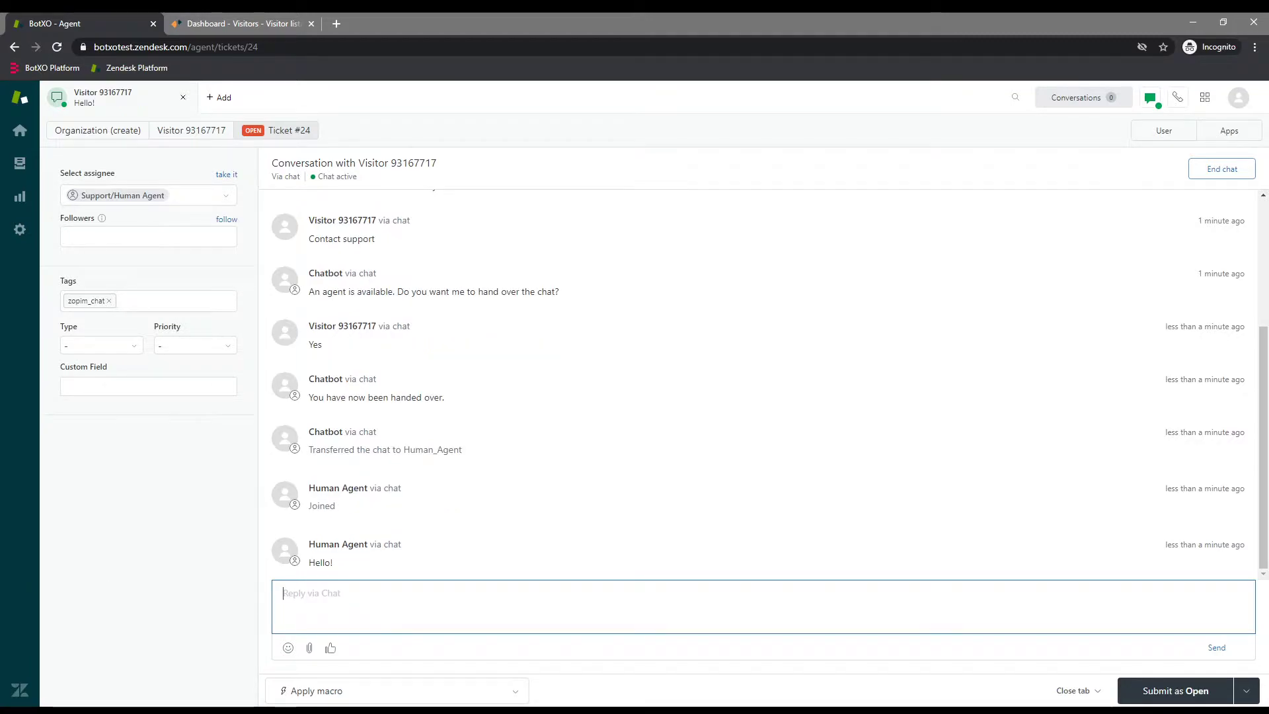
pyautogui.hotkey('alt', 'Tab')
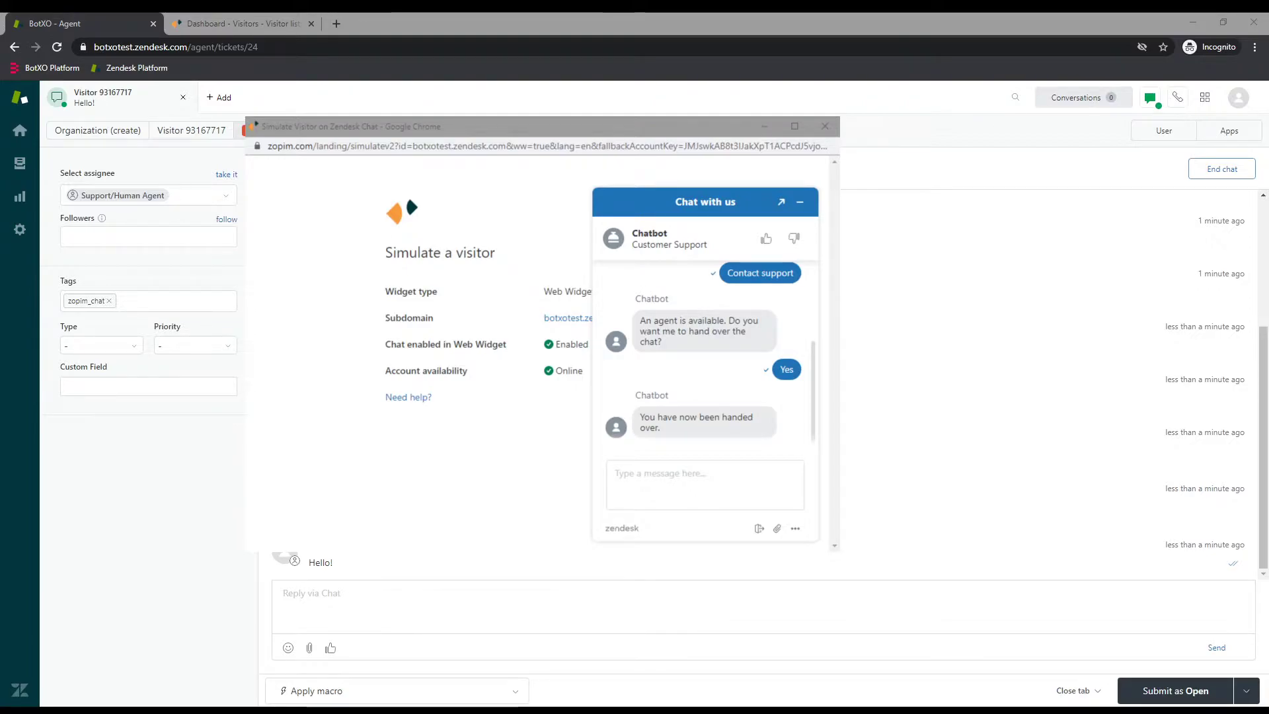
pyautogui.click(721, 476)
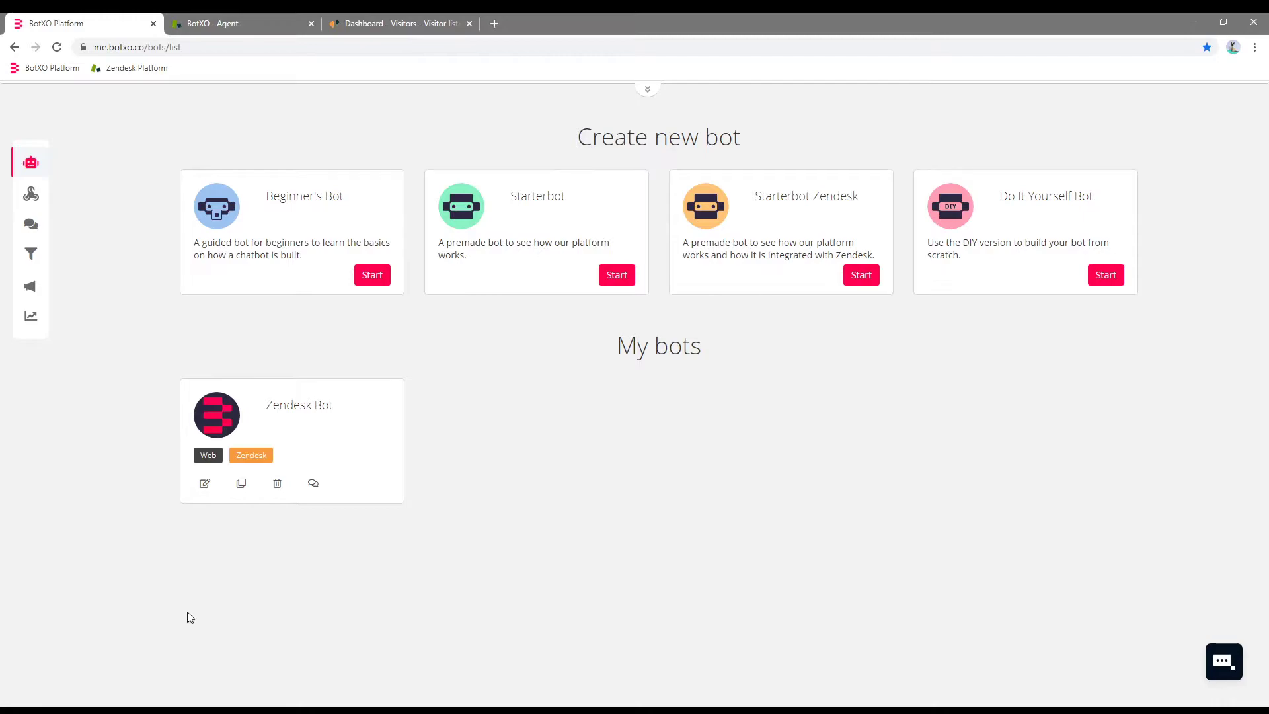
# Open the Webhook Builder's Create from Template gallery.
pyautogui.click(37, 198)
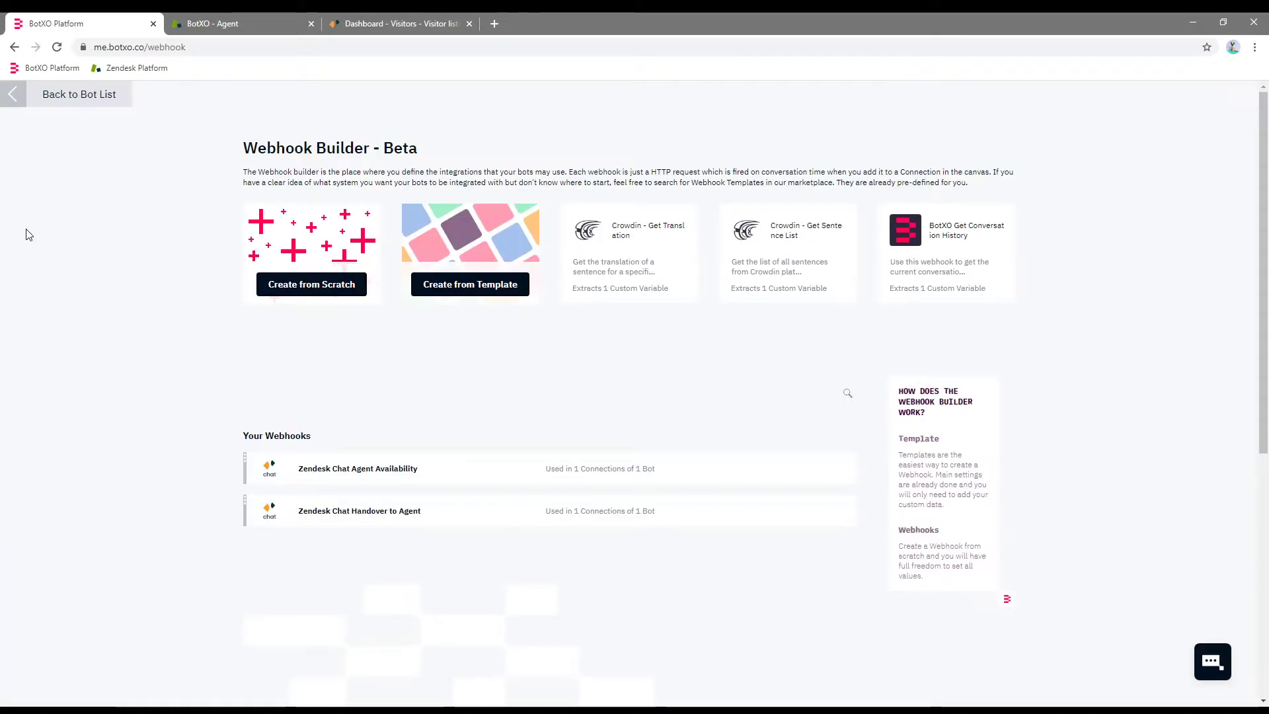
pyautogui.click(479, 282)
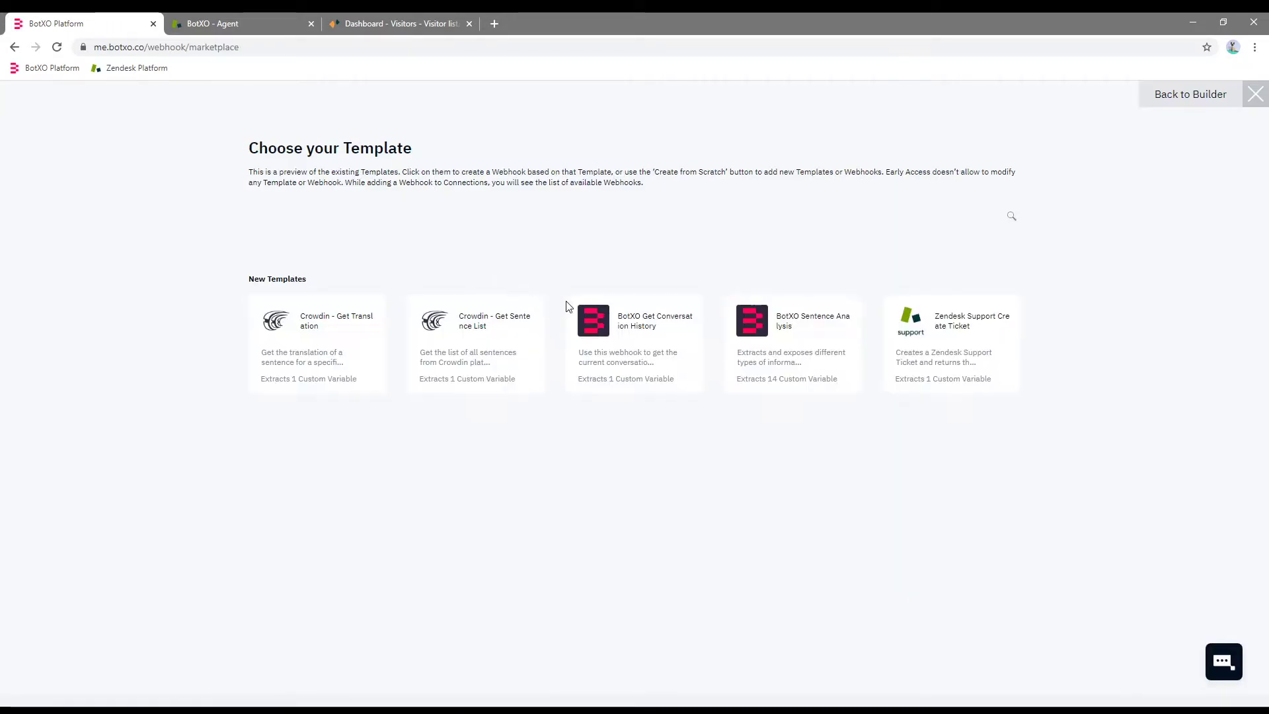
# Start a webhook from the Zendesk Support Create Ticket template and enter the API user name and password.
pyautogui.click(936, 342)
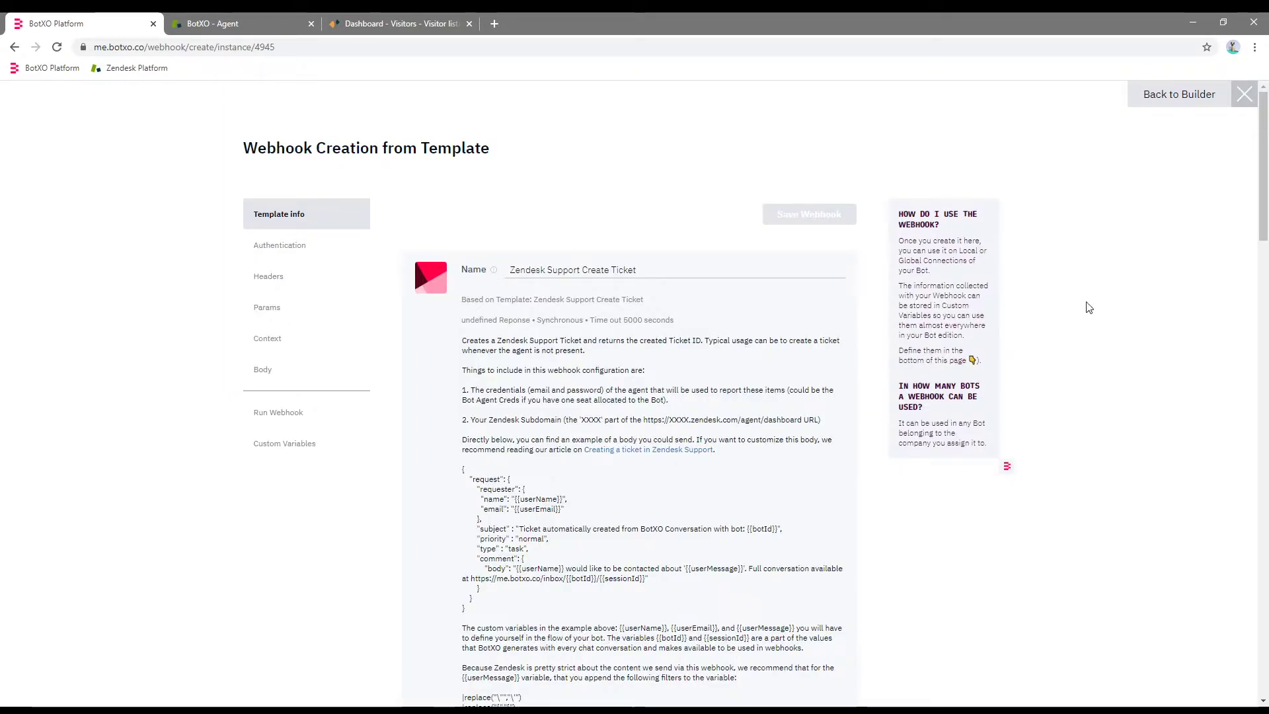
pyautogui.moveTo(1264, 193); pyautogui.dragTo(1264, 324)
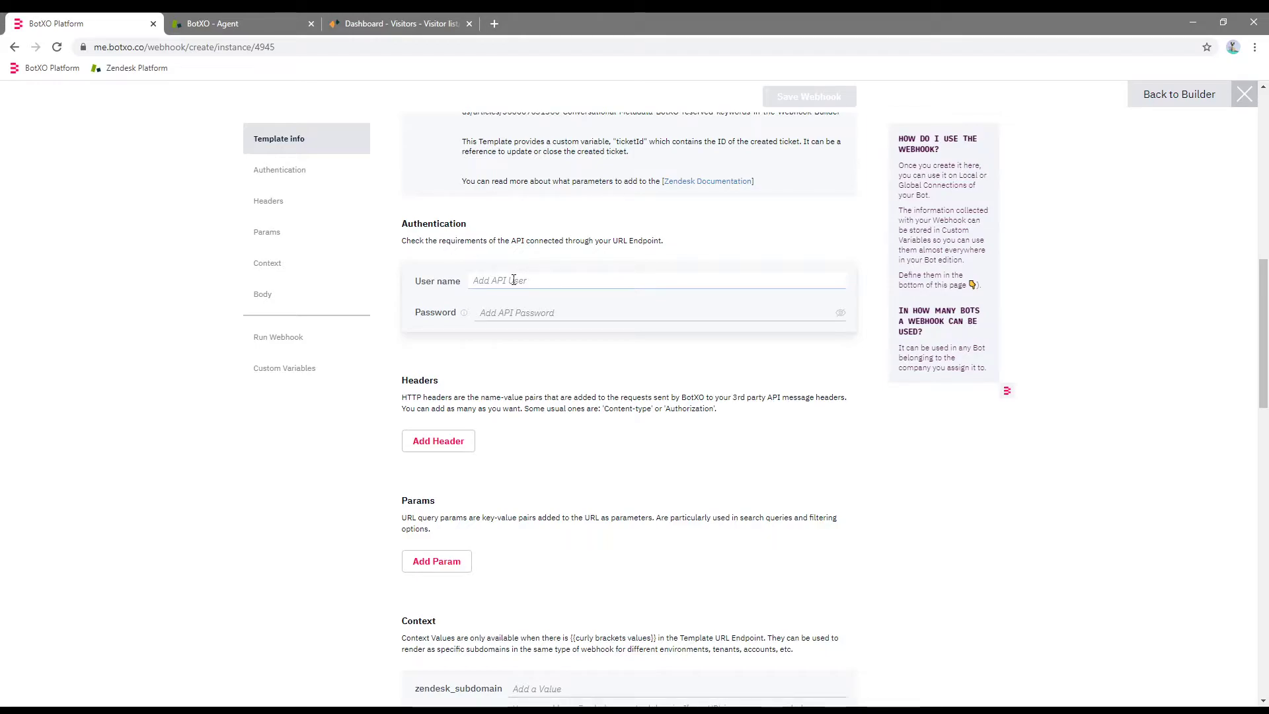
pyautogui.click(505, 308)
pyautogui.click(522, 312)
pyautogui.write('***********')
pyautogui.click(575, 348)
# Set zendesk_subdomain to botxotest, copied from the Zendesk address, and enlarge the Body editor.
pyautogui.scroll(-4, 1266, 320)
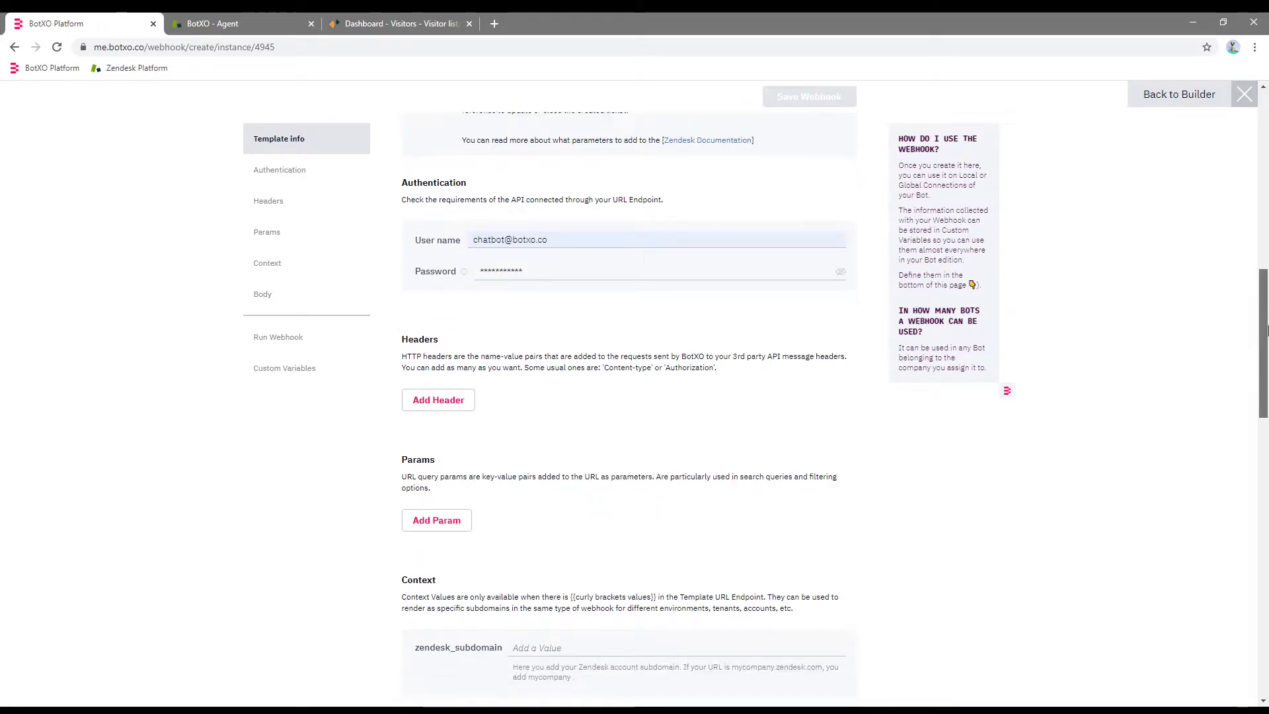
pyautogui.click(531, 422)
pyautogui.click(215, 23)
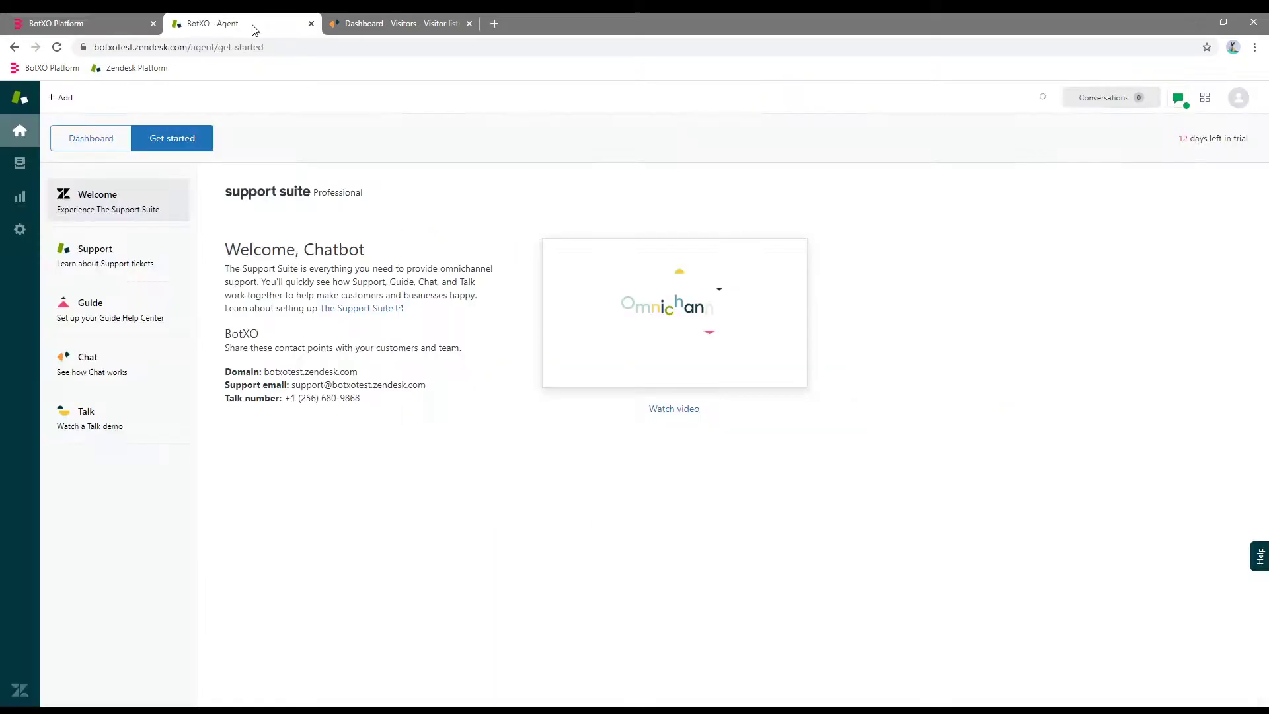
pyautogui.doubleClick(143, 47)
pyautogui.hotkey('ctrl', 'c')
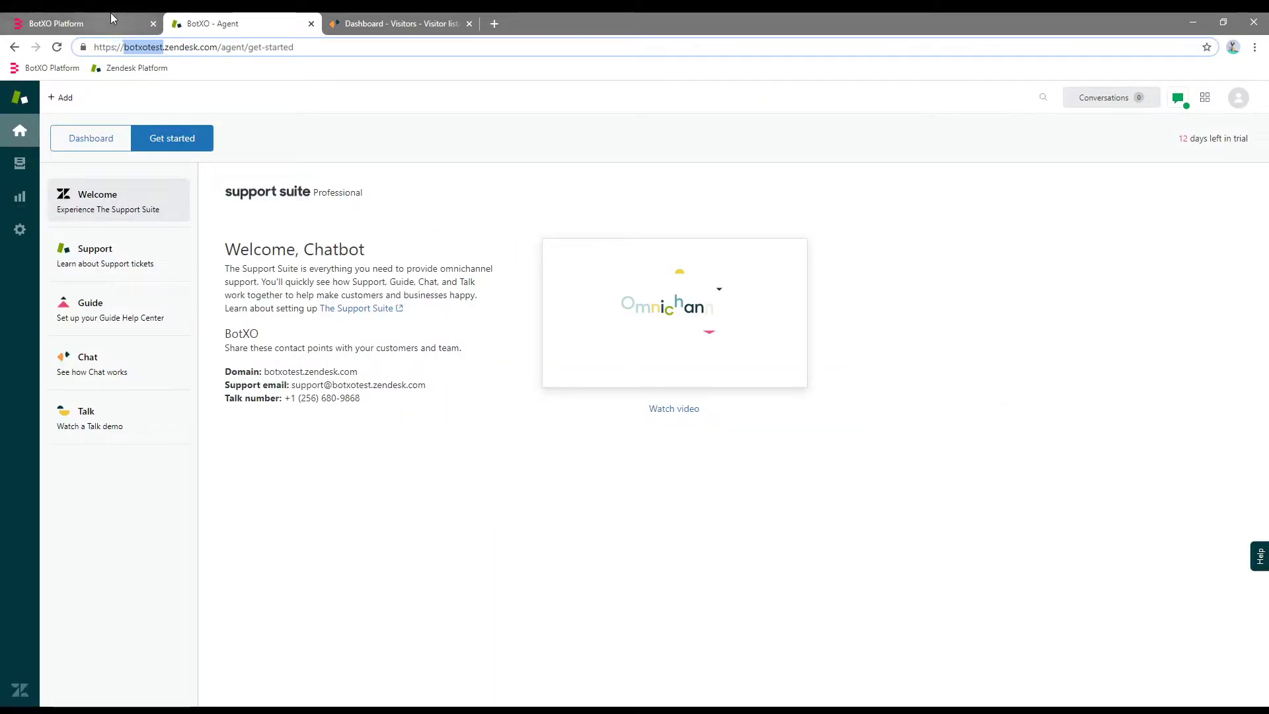
pyautogui.click(86, 23)
pyautogui.hotkey('ctrl', 'v')
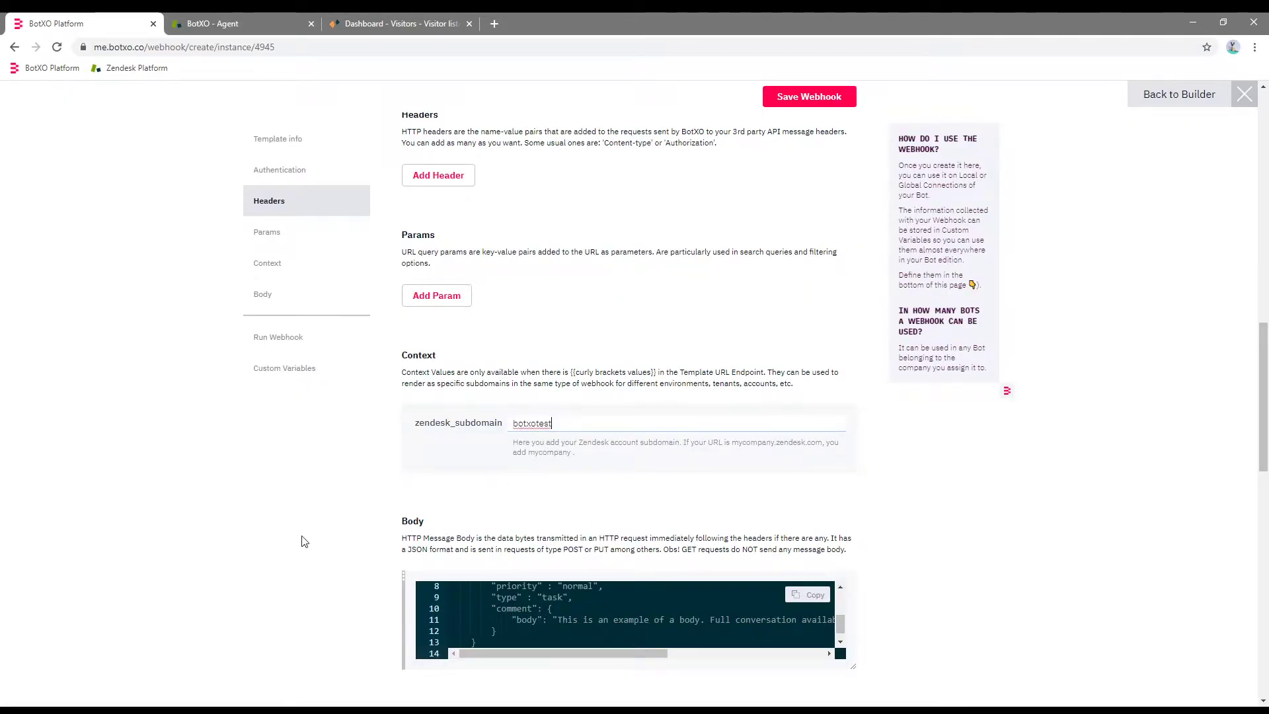
pyautogui.scroll(-4, 1267, 355)
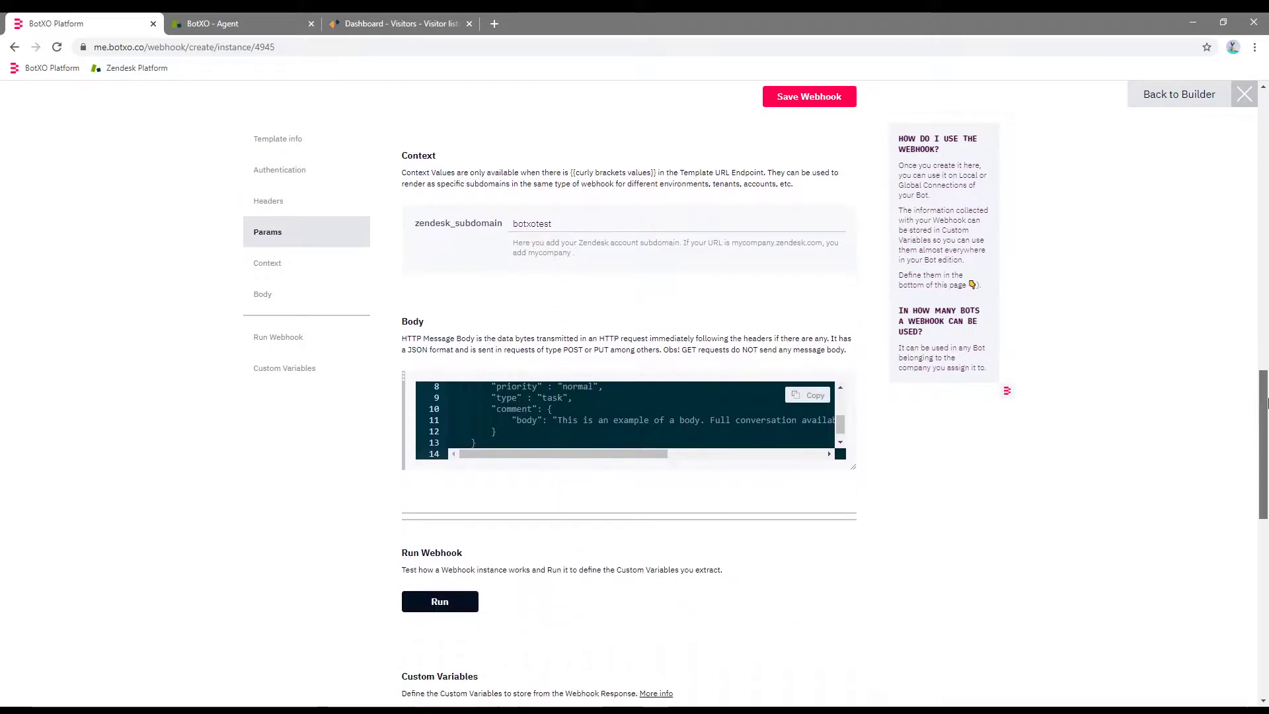
pyautogui.moveTo(853, 465); pyautogui.dragTo(853, 561)
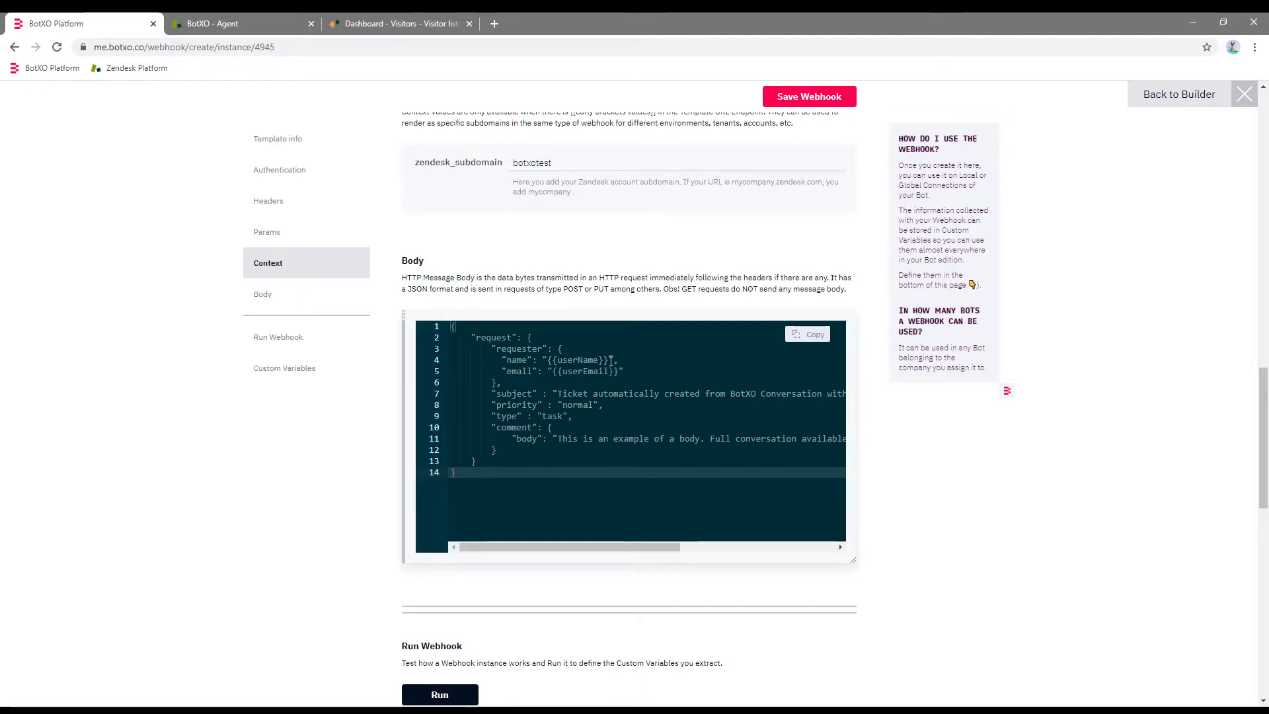
# Fill the body's requester name and e-mail with fixed contact values.
pyautogui.click(551, 360)
pyautogui.press('Left')
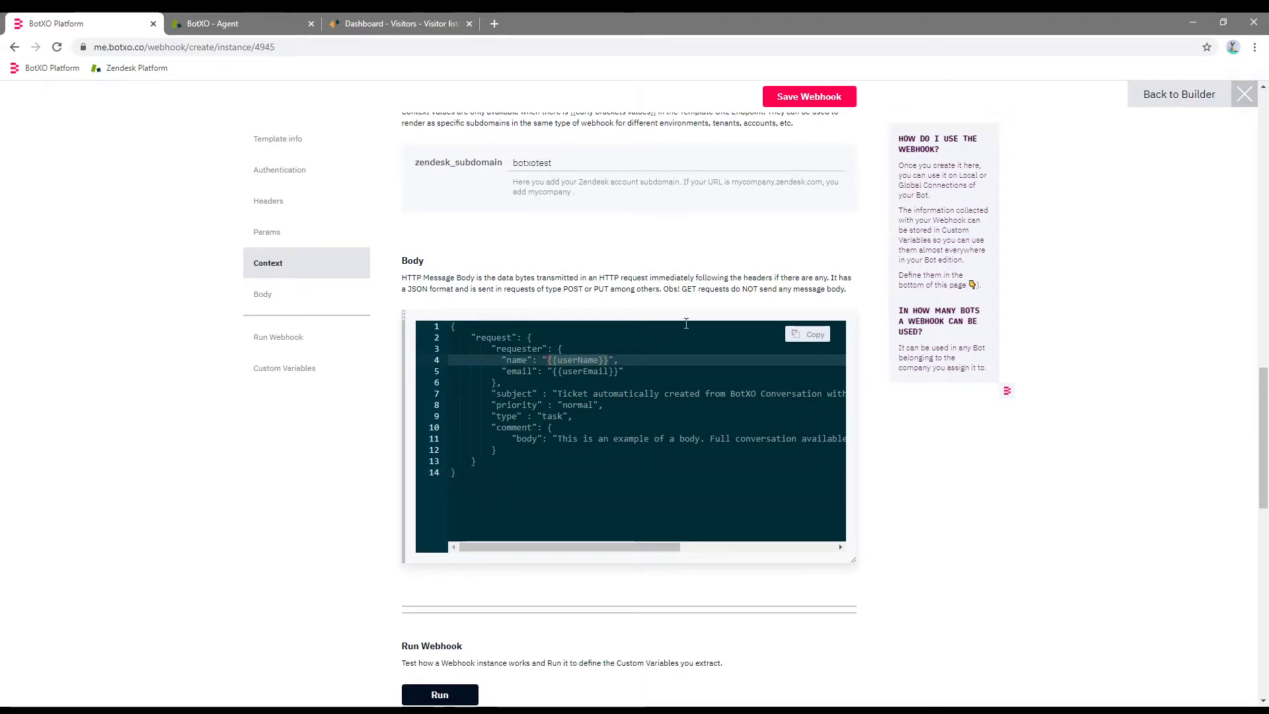
pyautogui.write('Kevin')
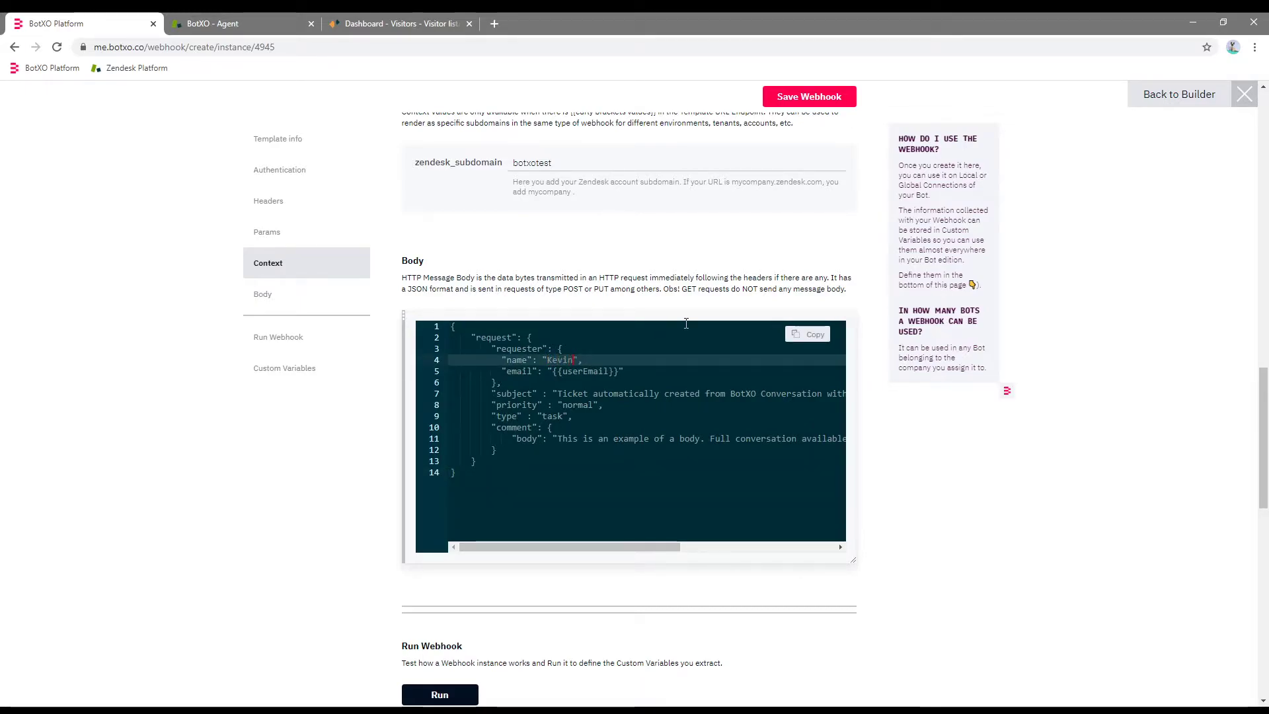
pyautogui.moveTo(619, 372); pyautogui.dragTo(552, 370)
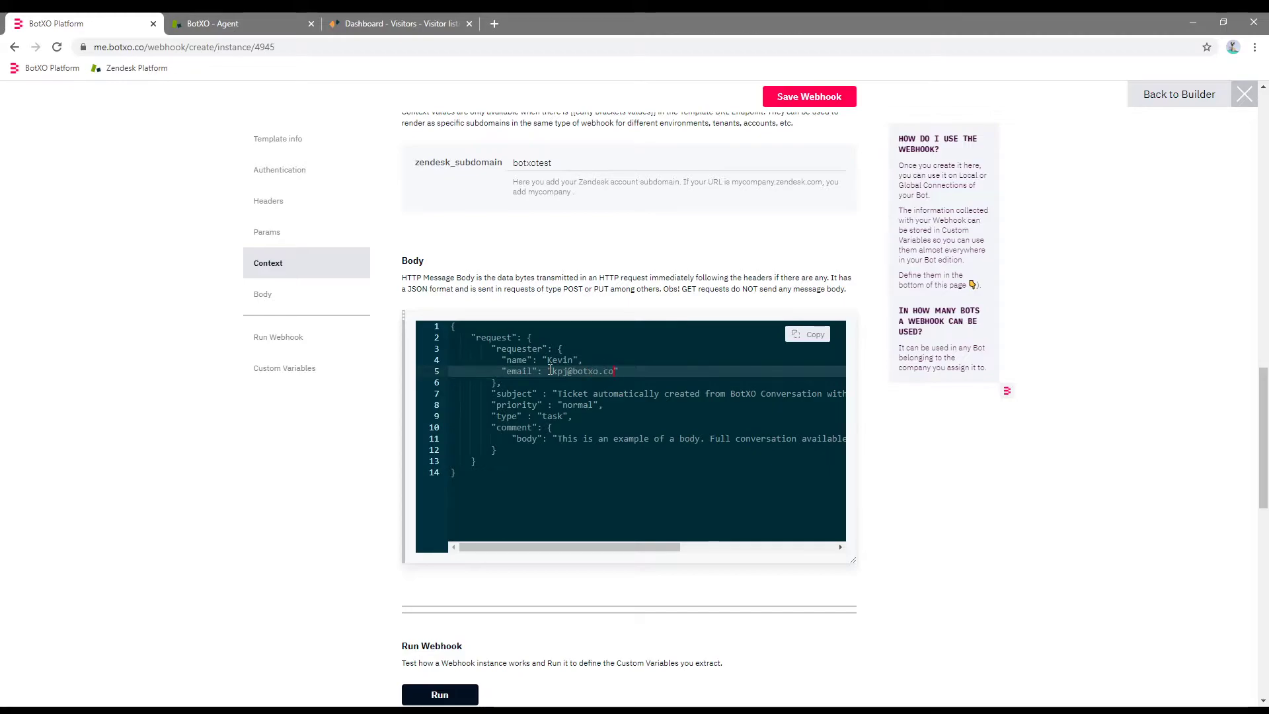
# Set the ticket subject to 'Ticket from Chatbot' and the comment body to {{user_message}}.
pyautogui.moveTo(557, 393); pyautogui.dragTo(802, 391)
pyautogui.write('Ticket from')
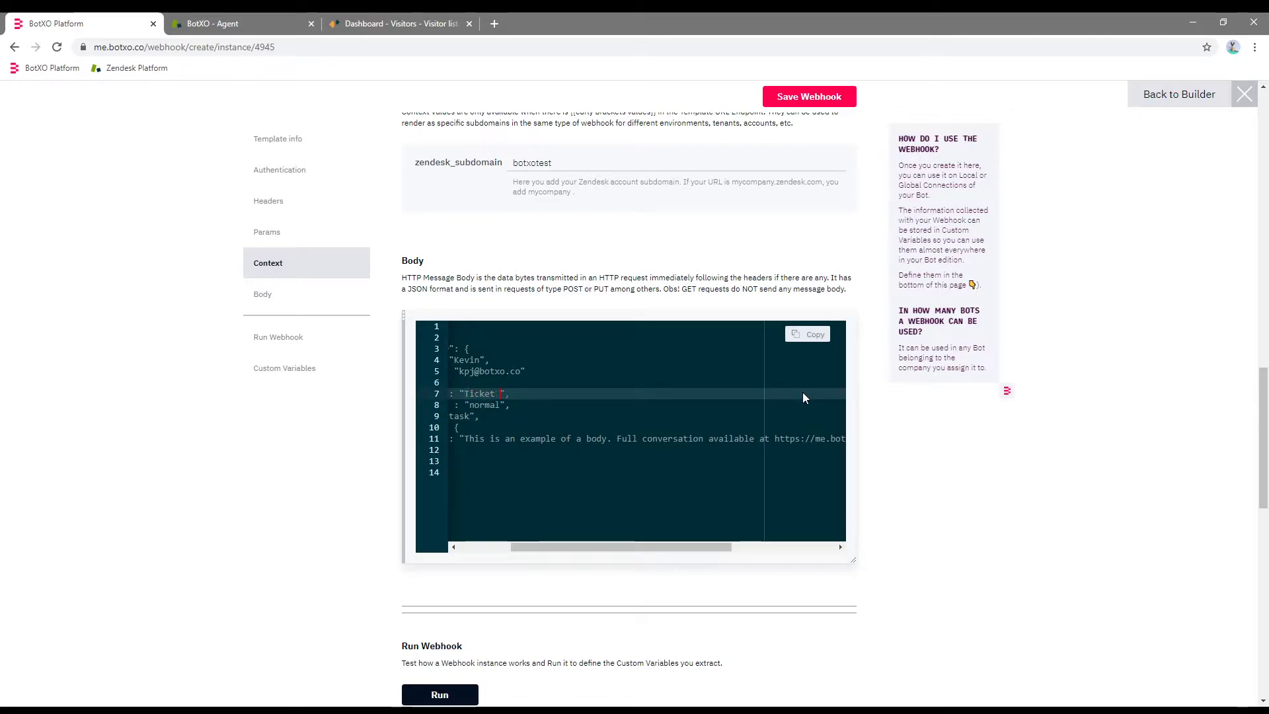
pyautogui.write(' Chatbot')
pyautogui.moveTo(649, 548)
pyautogui.mouseDown()
pyautogui.moveTo(594, 548)
pyautogui.moveTo(641, 547)
pyautogui.mouseUp()
pyautogui.moveTo(481, 439); pyautogui.dragTo(839, 441)
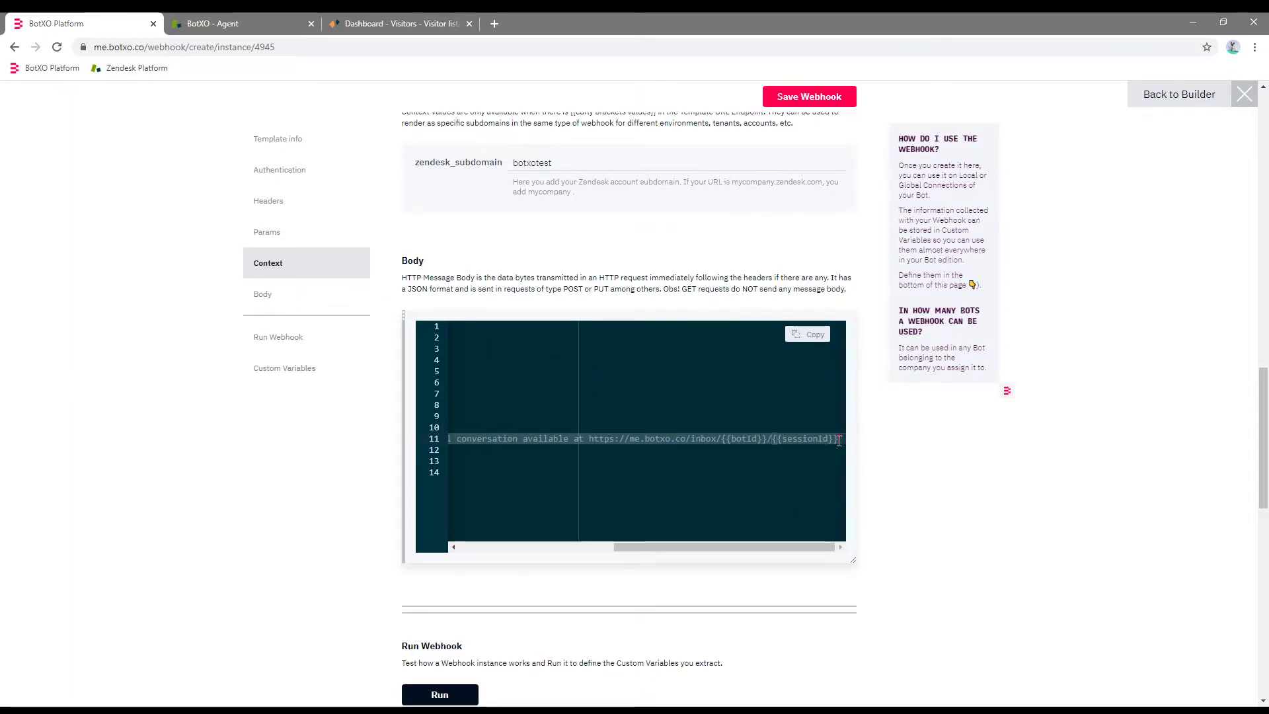
pyautogui.press('BackSpace')
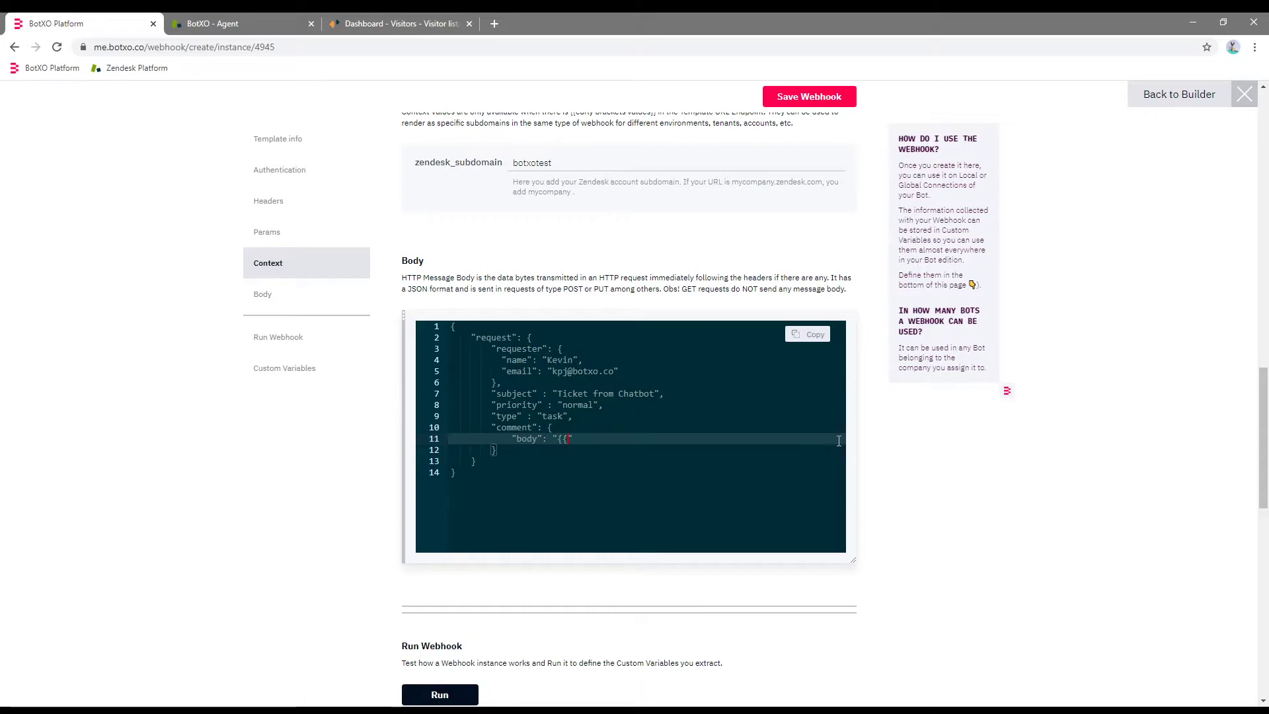
pyautogui.write('_message}')
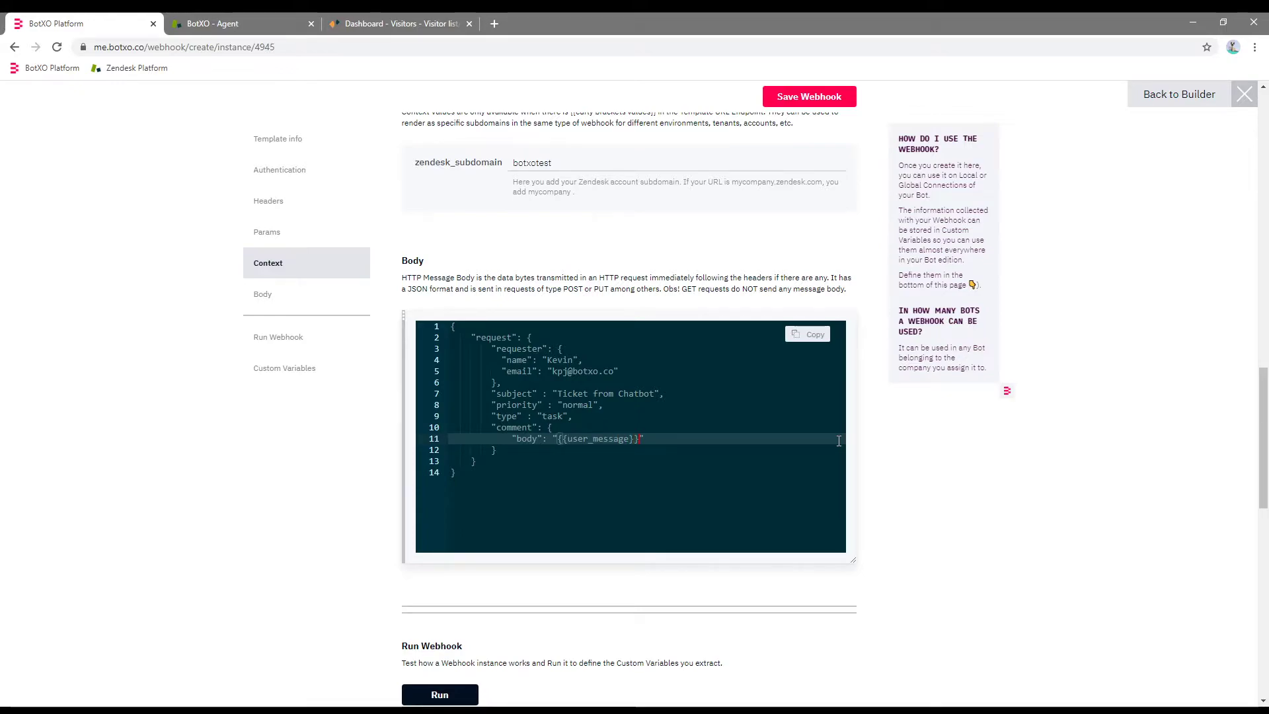
pyautogui.click(703, 436)
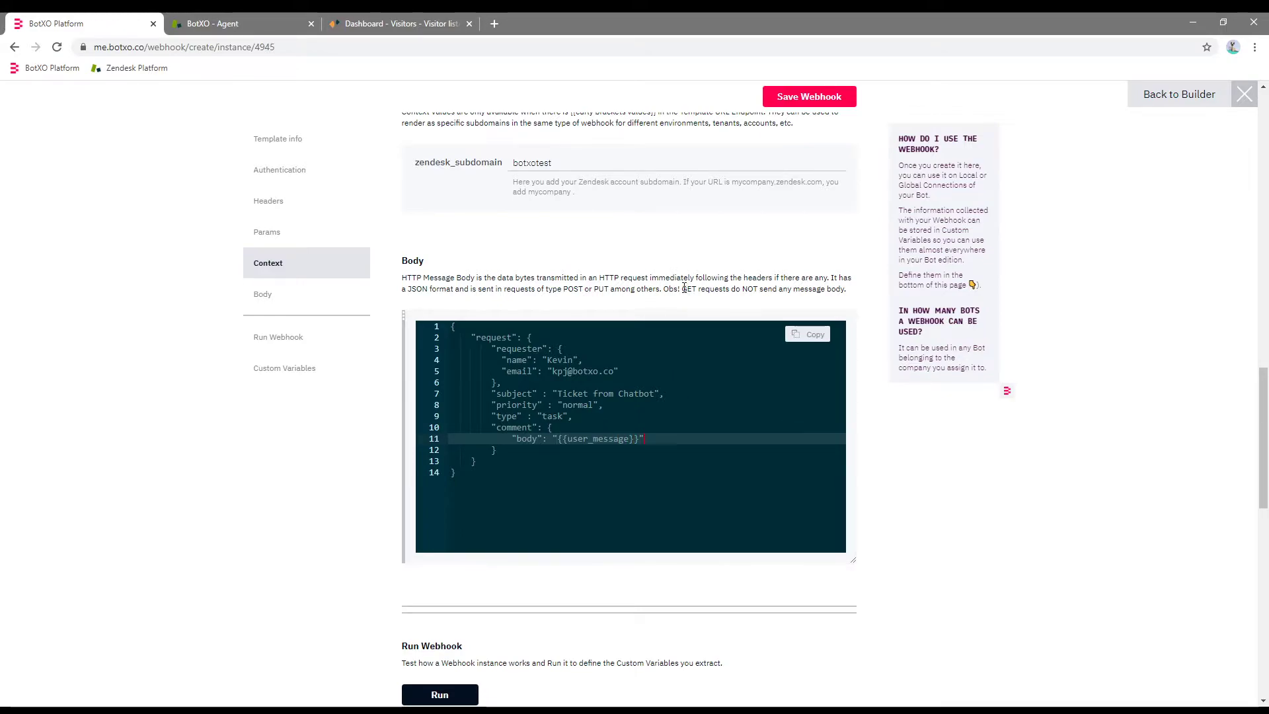
# Save the webhook and return to the bot list.
pyautogui.click(805, 99)
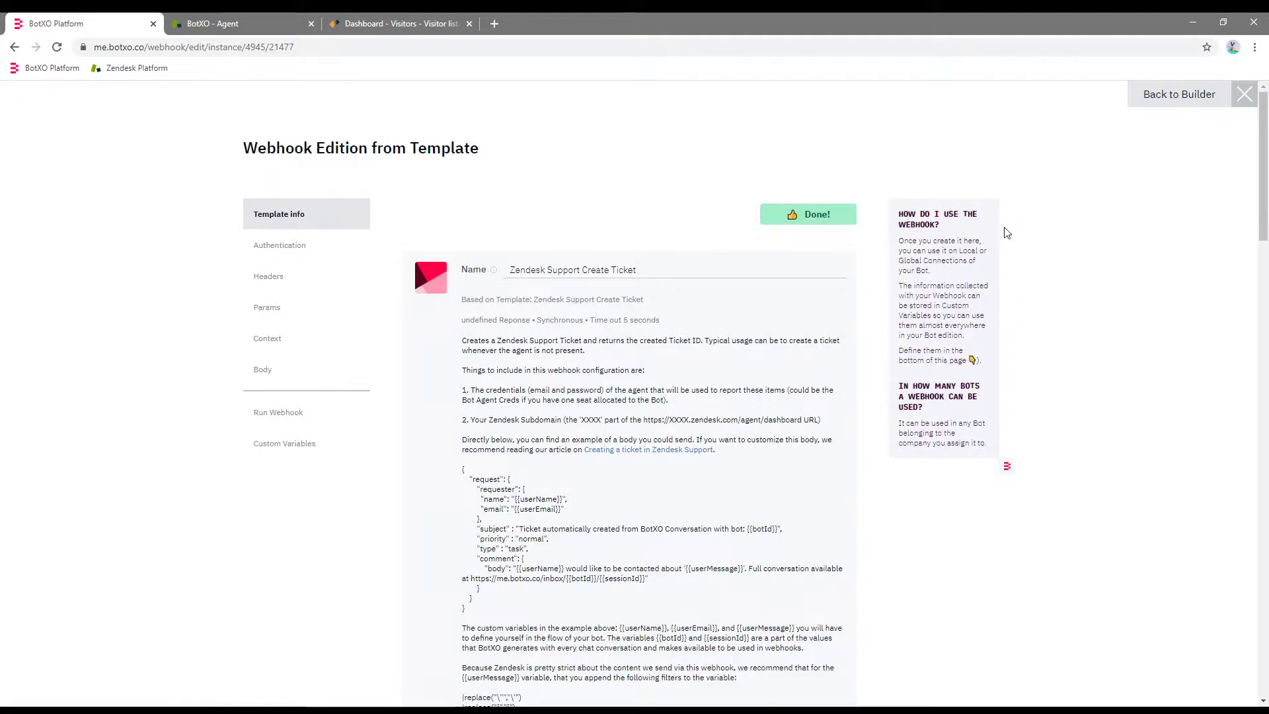
pyautogui.click(1204, 98)
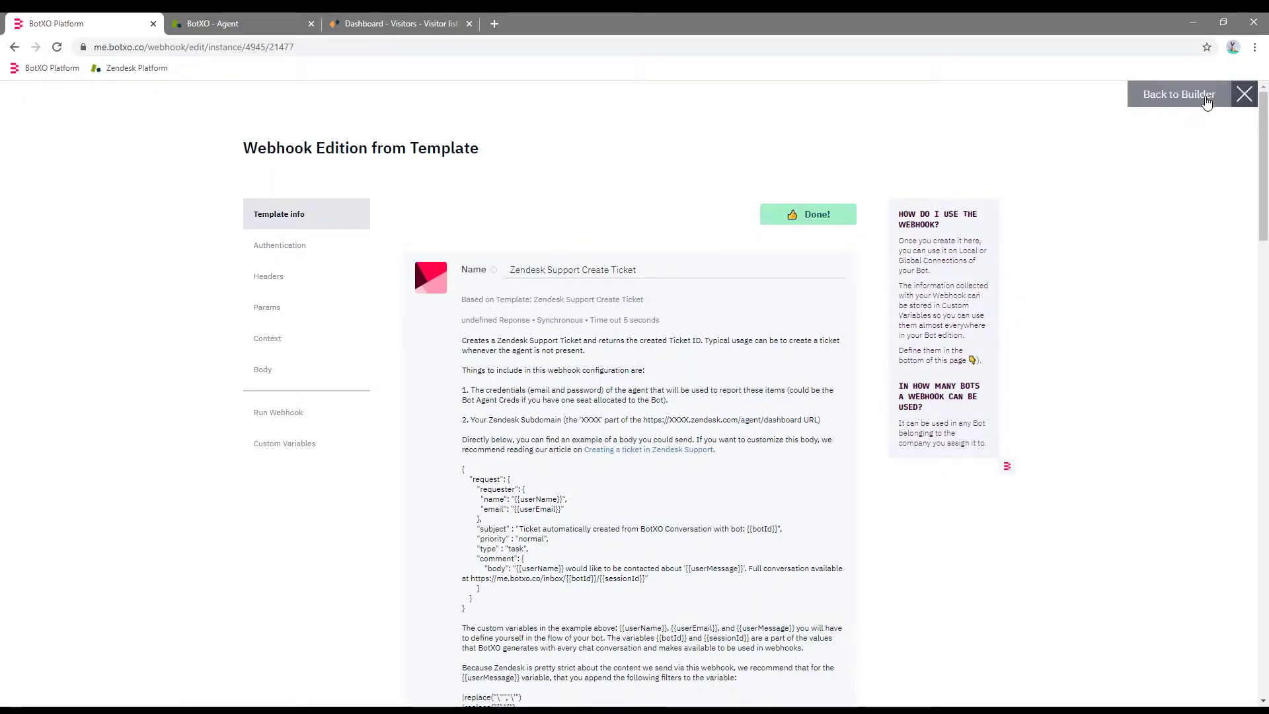
pyautogui.click(121, 92)
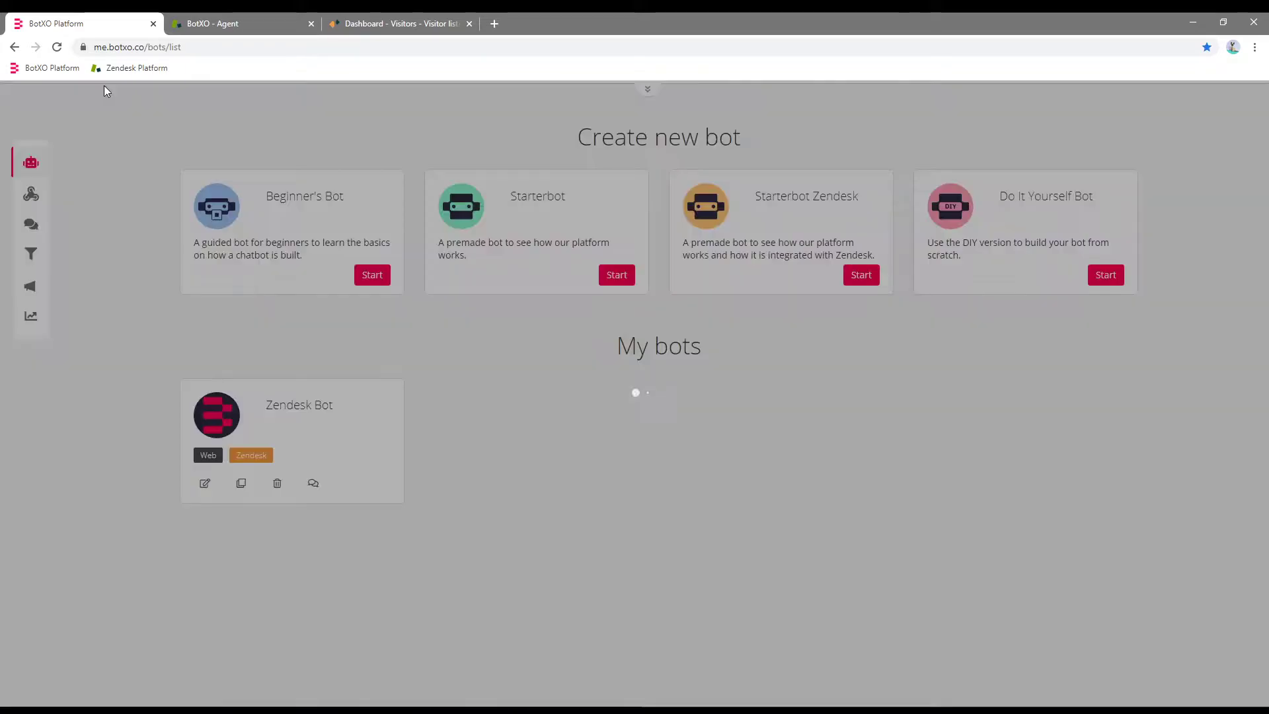
# Open Zendesk Bot's No agents available module settings.
pyautogui.click(321, 408)
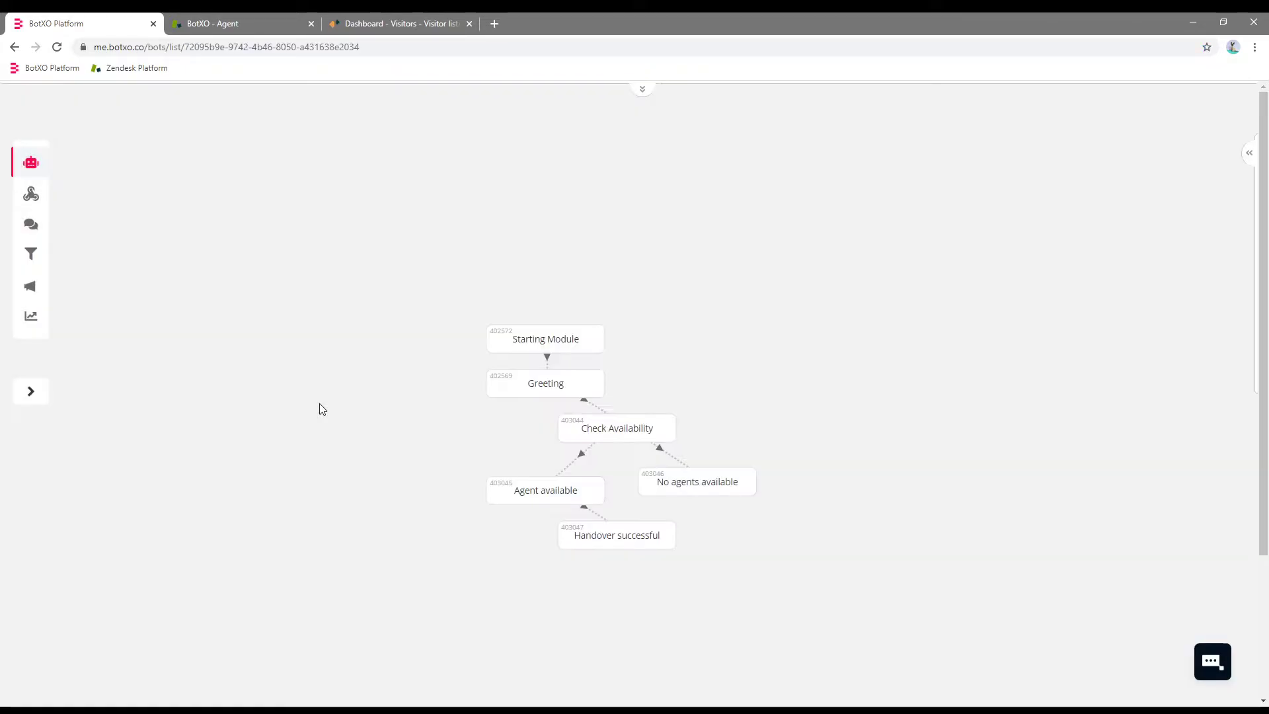
pyautogui.moveTo(693, 487)
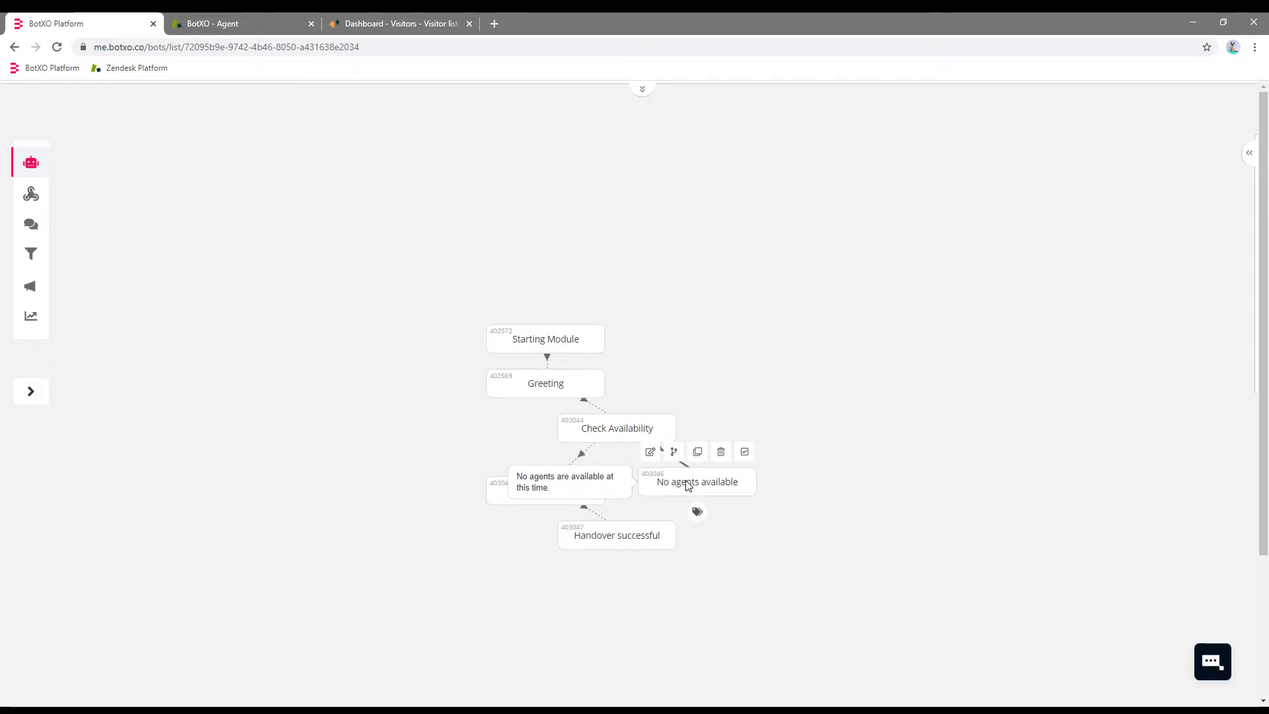
pyautogui.click(687, 486)
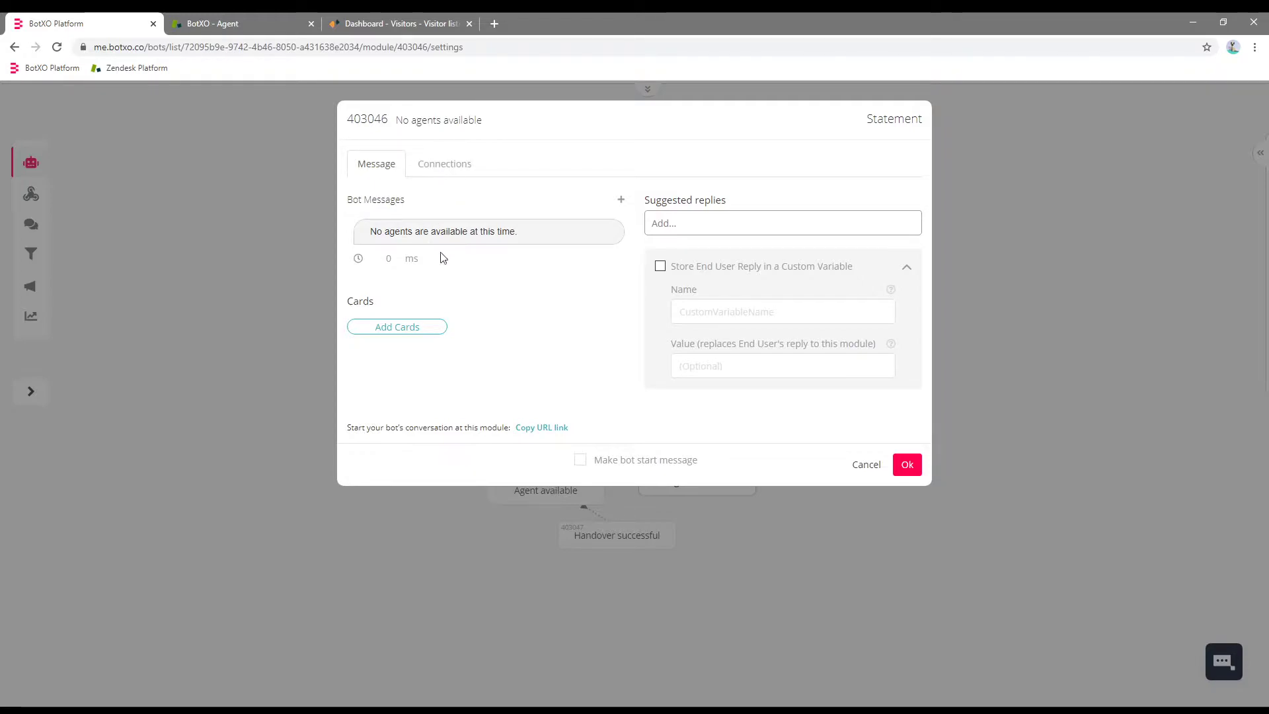
# Extend the no-agent message with 'Do you want me to create a support ticket?' and add a Yes reply.
pyautogui.click(554, 230)
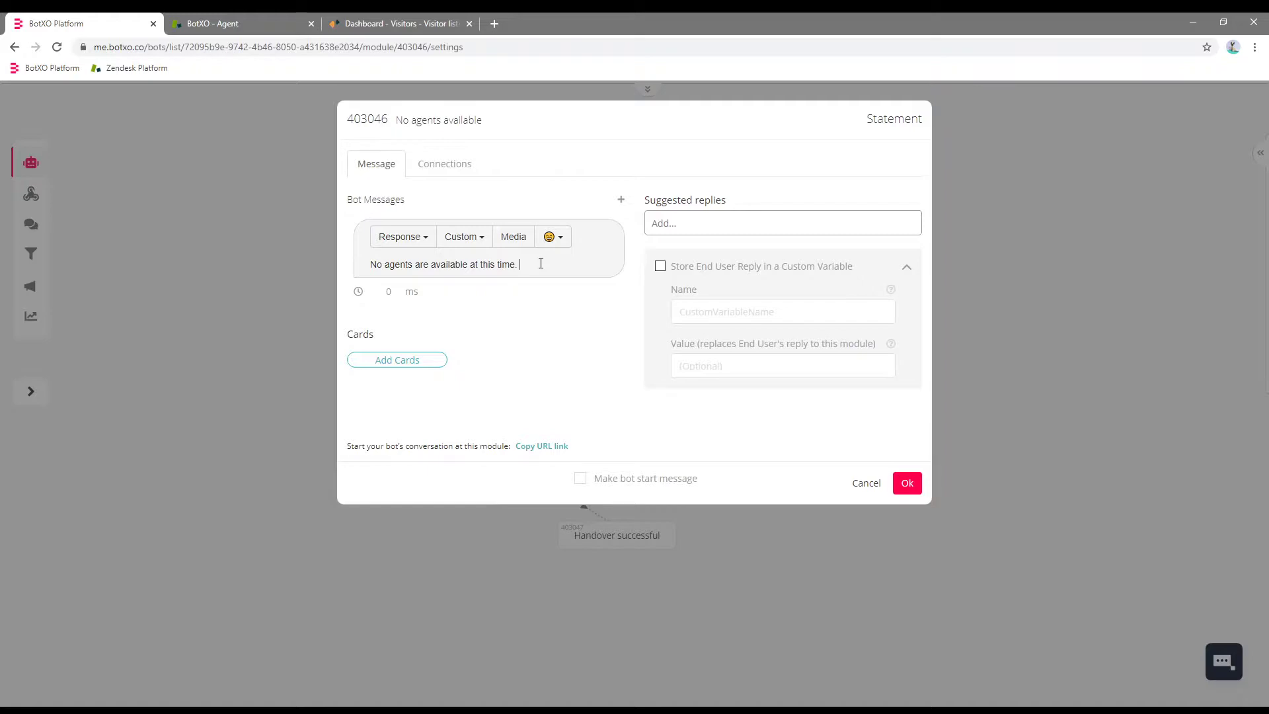
pyautogui.write('want me to create a support ticket?')
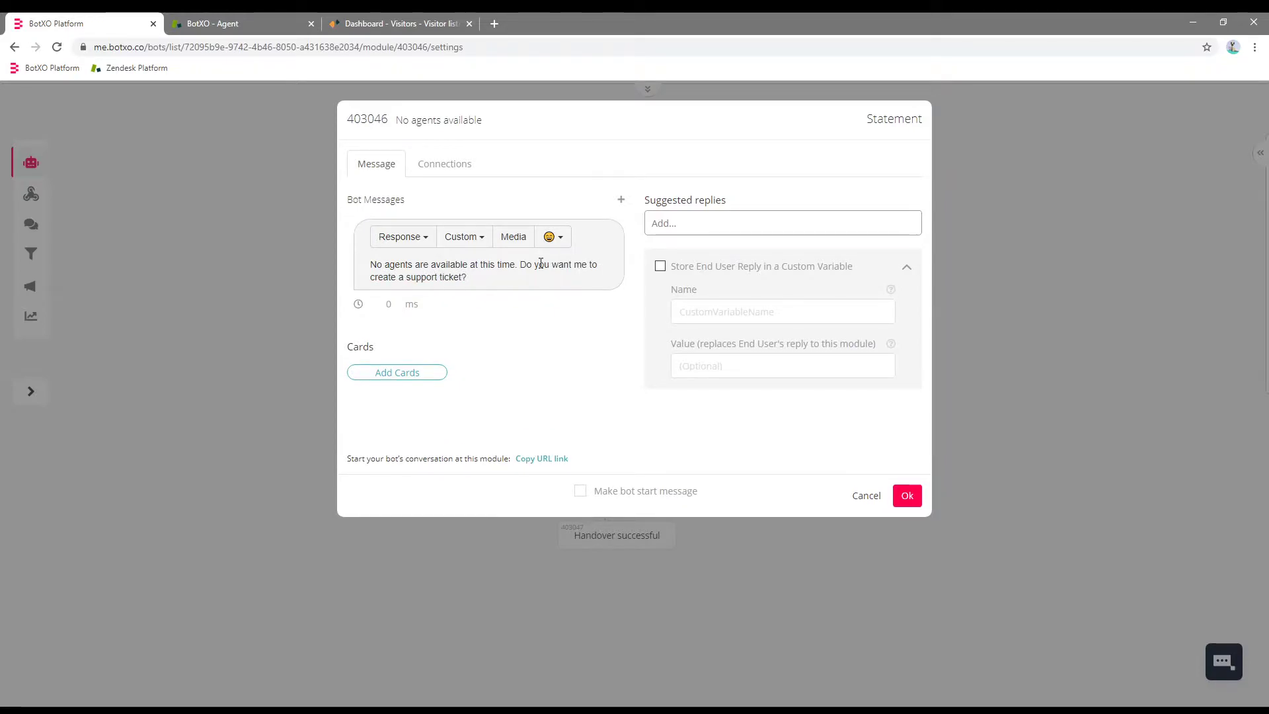
pyautogui.click(713, 222)
pyautogui.write('Yes')
pyautogui.press('Return')
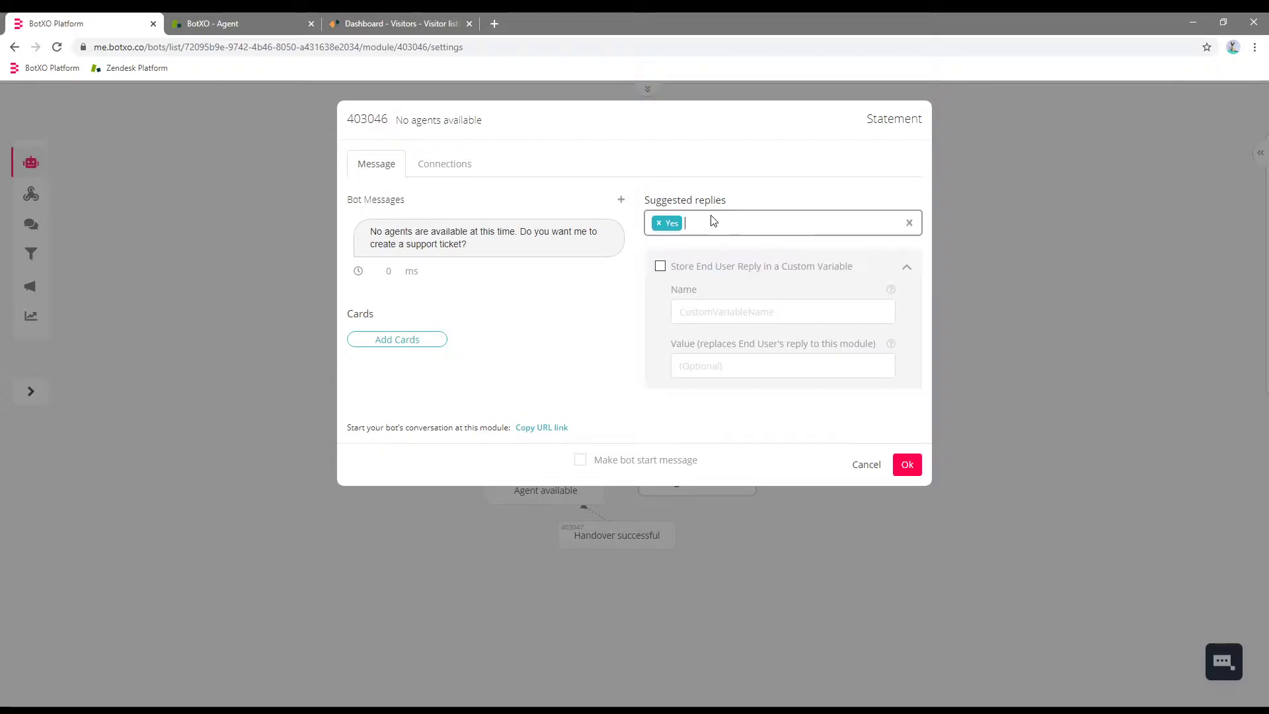
pyautogui.click(436, 165)
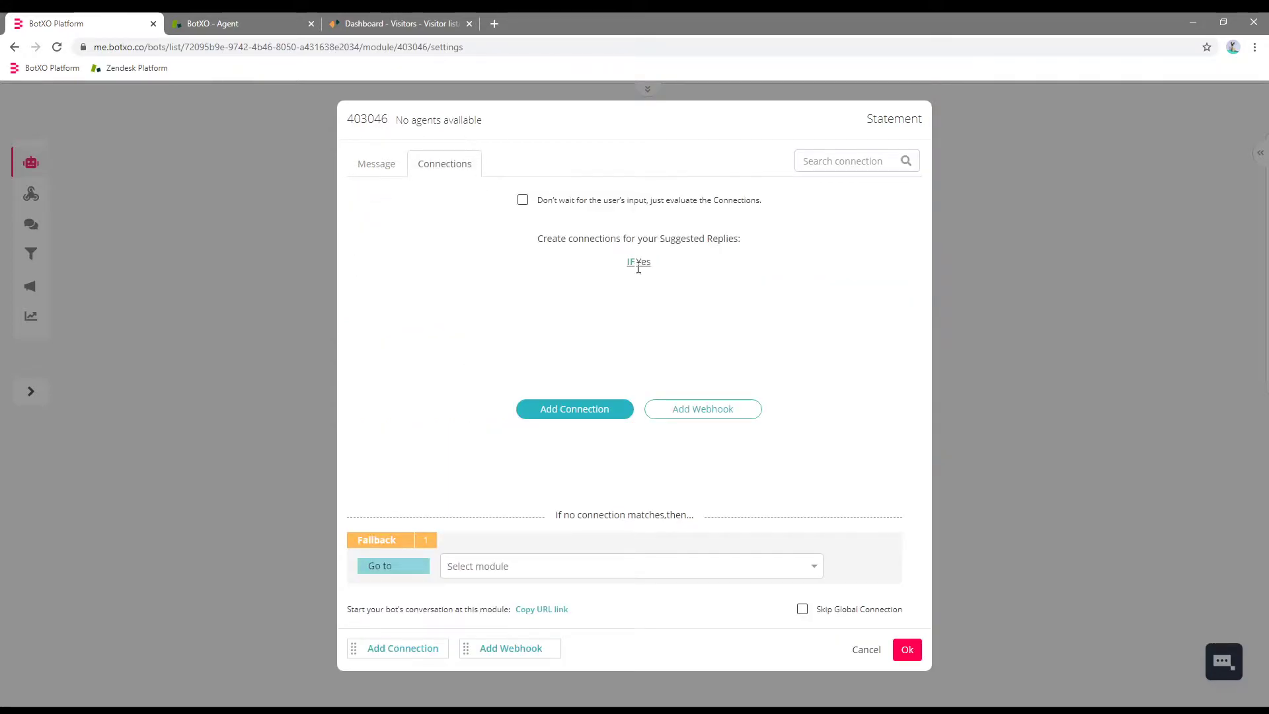
# Add an IF Yes connection going to a new 'Create Ticket' module, and save the settings.
pyautogui.click(638, 267)
pyautogui.click(892, 239)
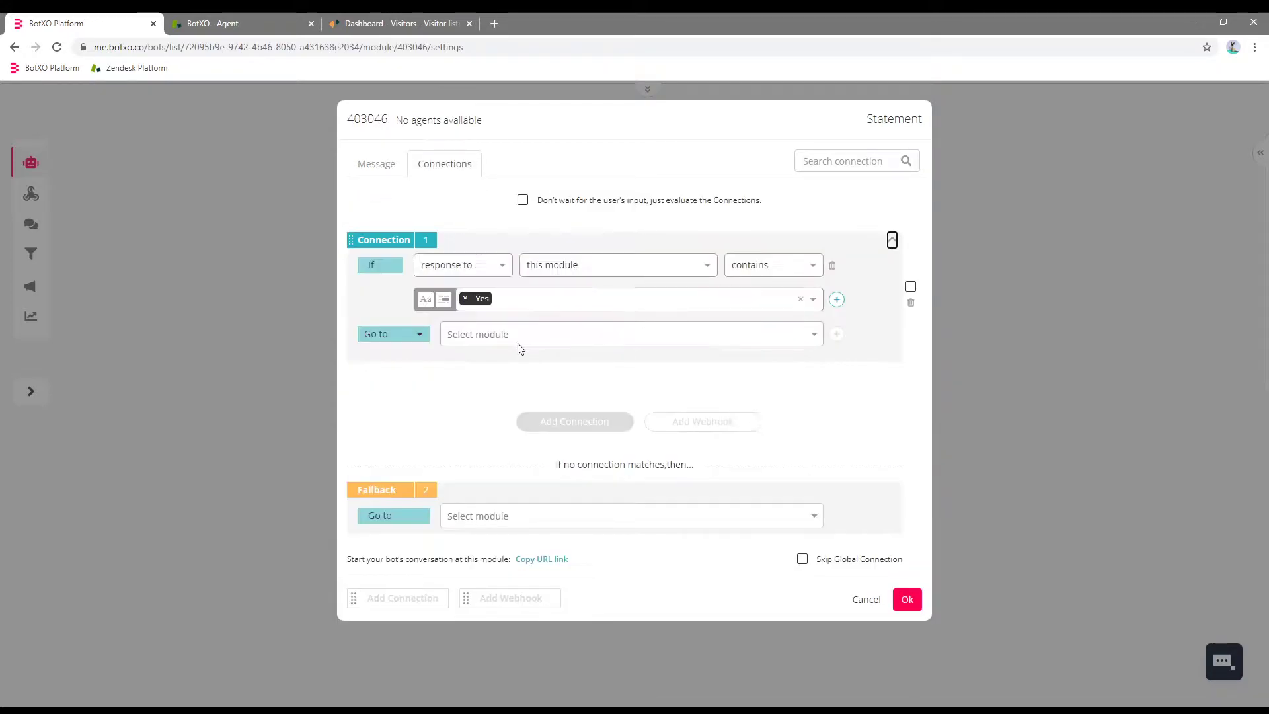
pyautogui.click(476, 340)
pyautogui.click(481, 359)
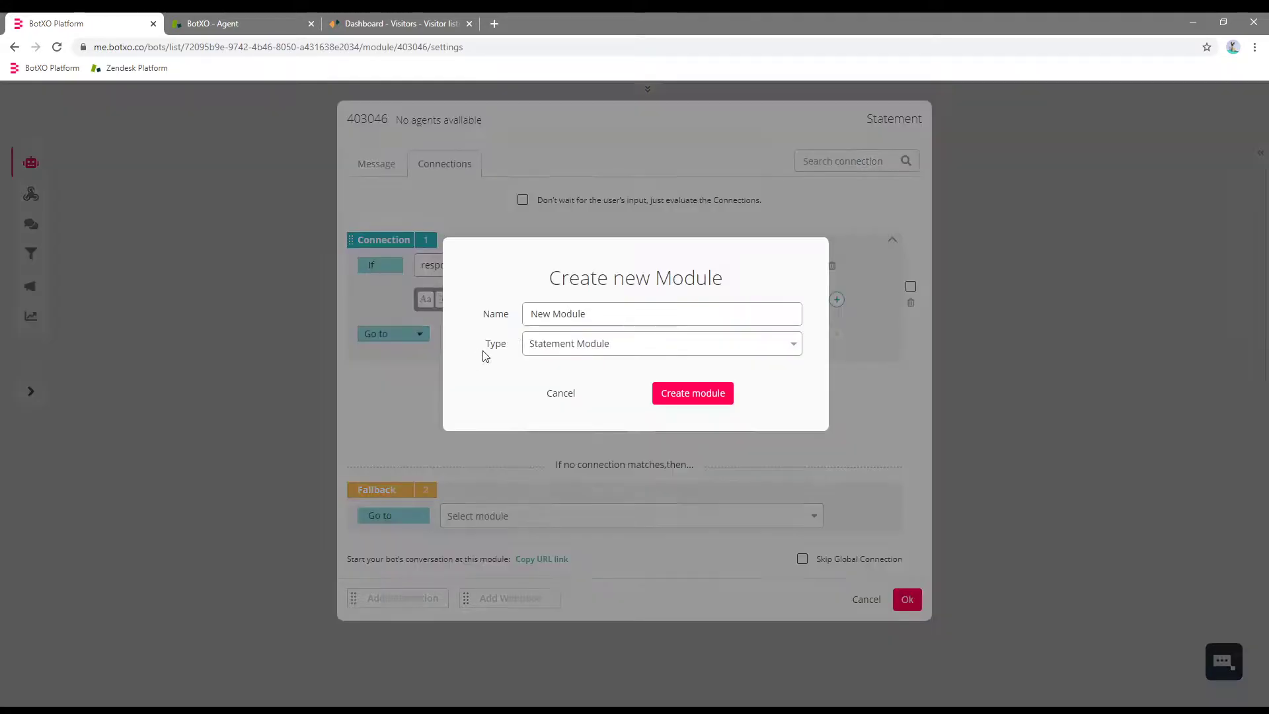
pyautogui.tripleClick(622, 311)
pyautogui.write('Creat')
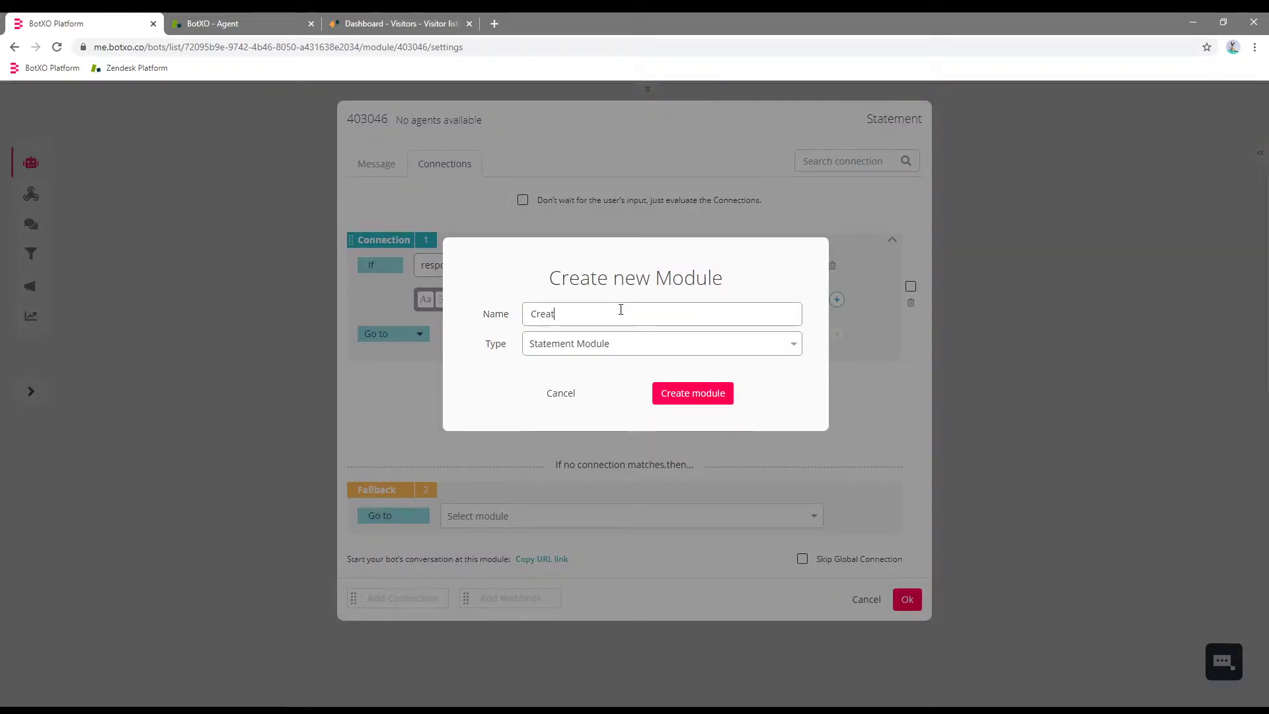
pyautogui.write('e Ticket')
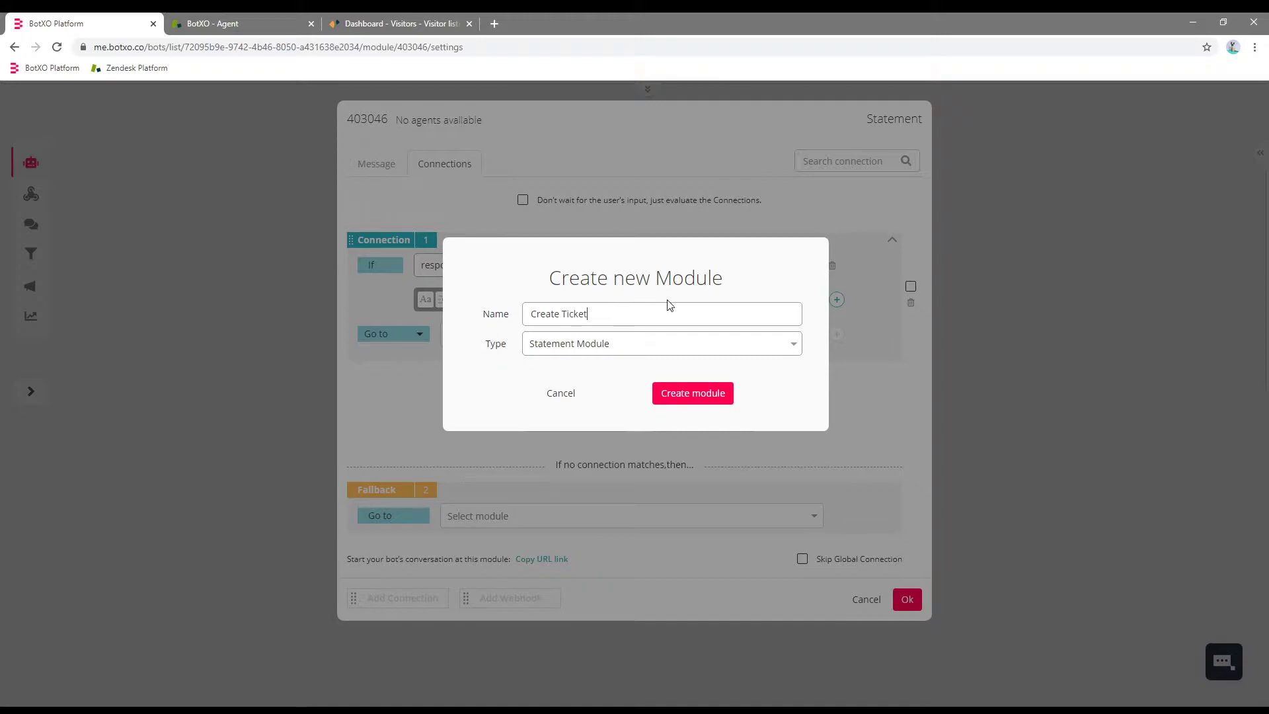
pyautogui.click(720, 396)
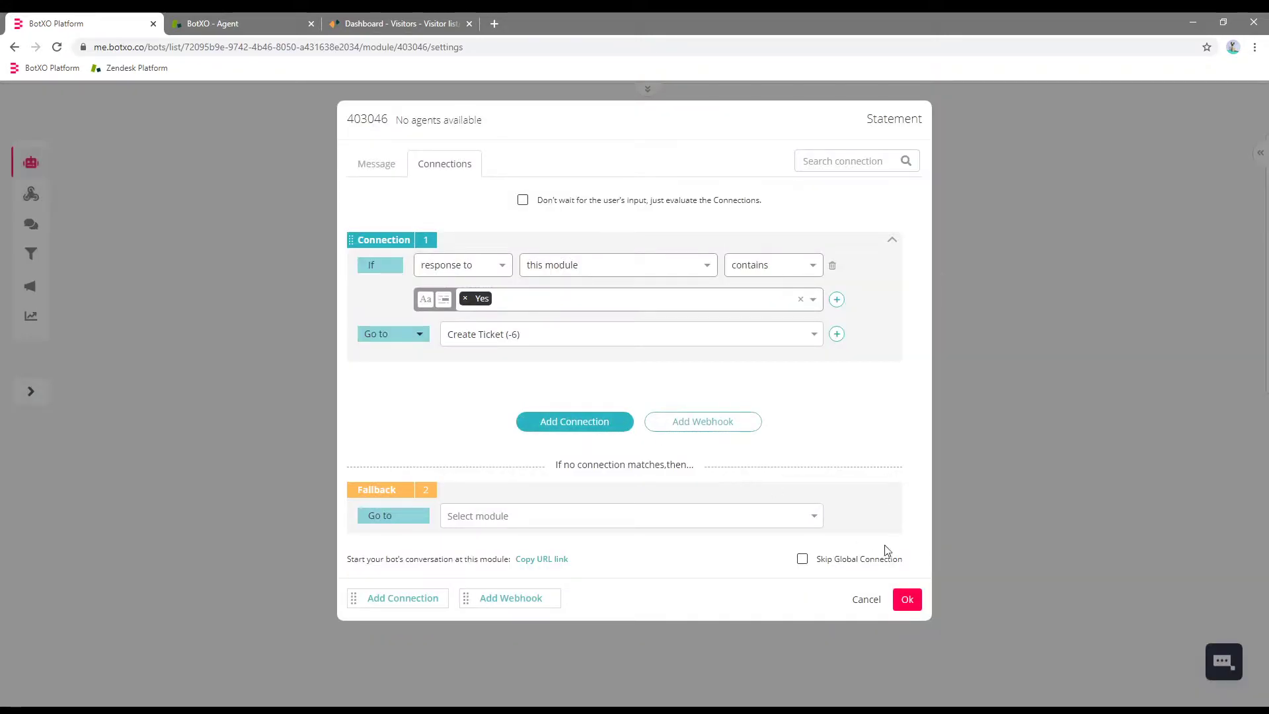
pyautogui.click(907, 599)
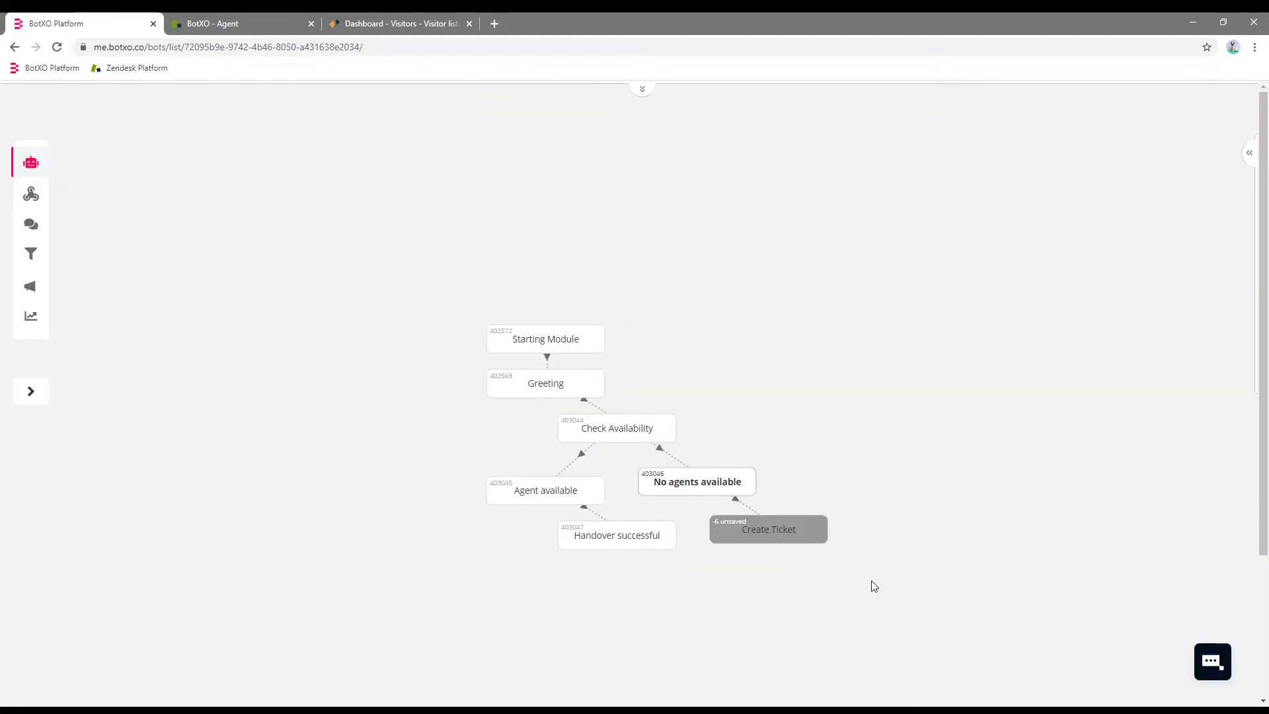
# Open the Create Ticket module and select its placeholder bot message.
pyautogui.doubleClick(782, 534)
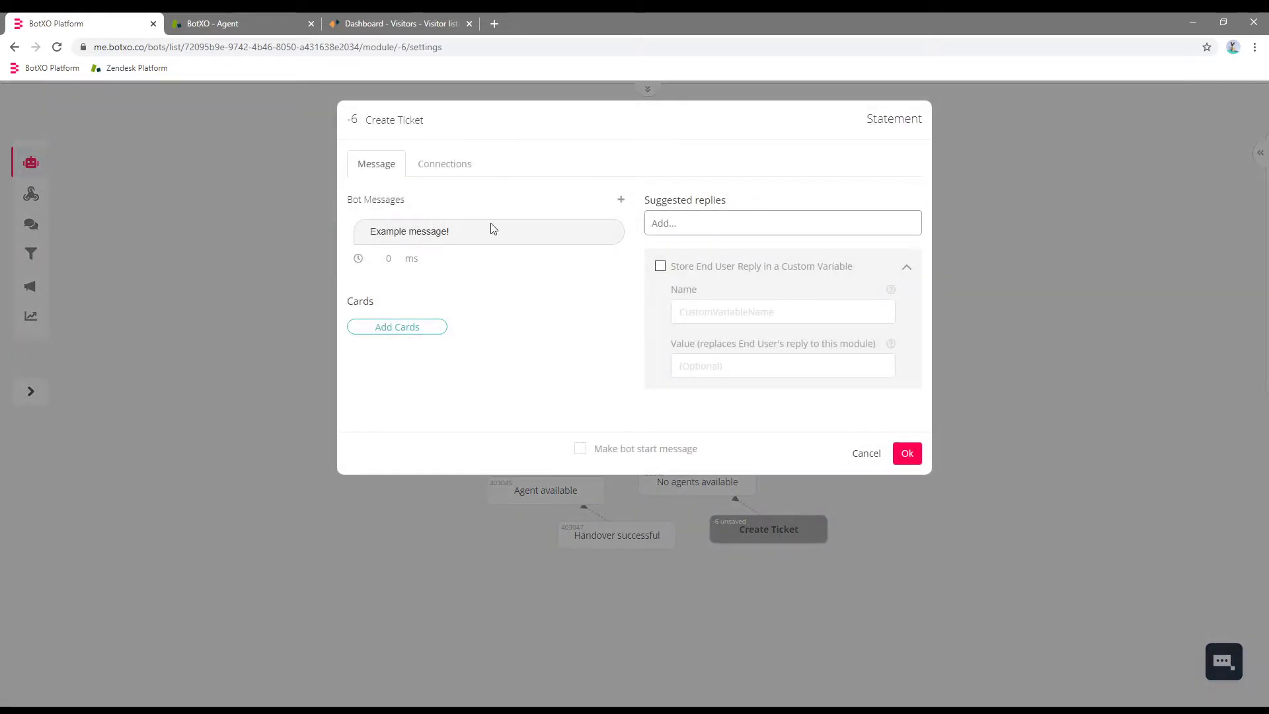
pyautogui.click(491, 229)
pyautogui.hotkey('ctrl', 'a')
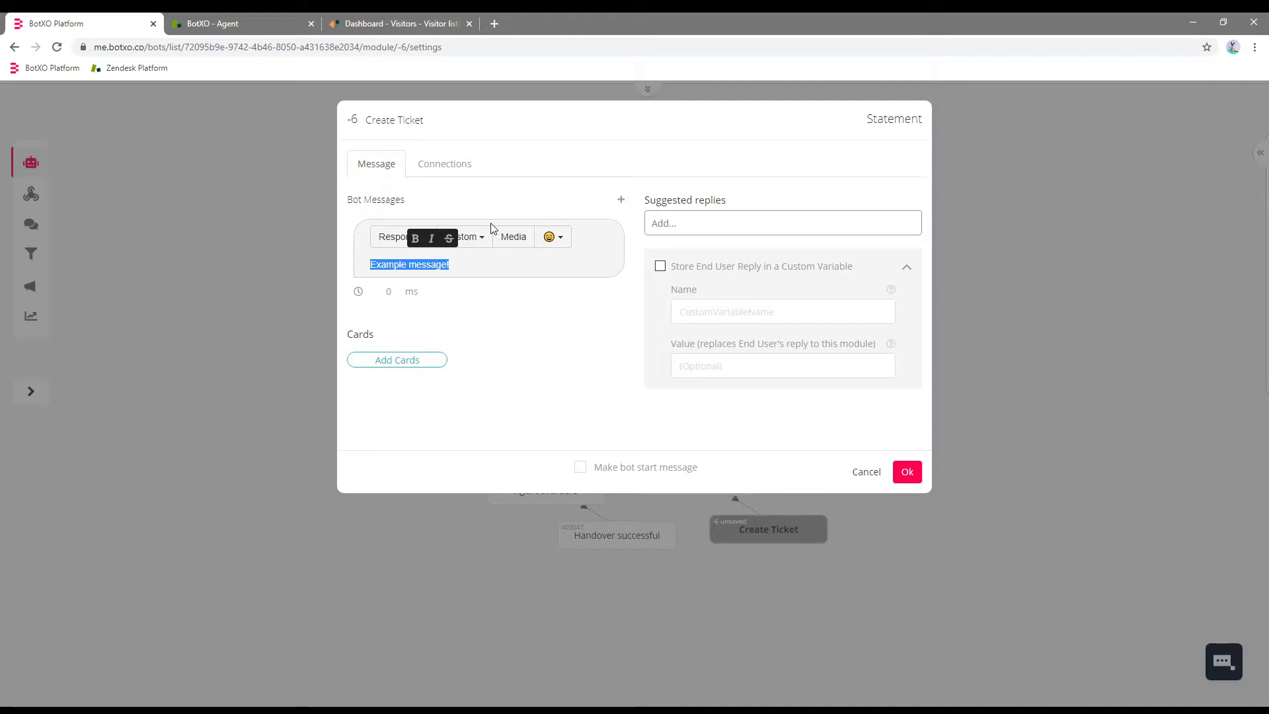
# Replace the Create Ticket bot message with 'What message do you want to send to customer support?'.
pyautogui.press('BackSpace')
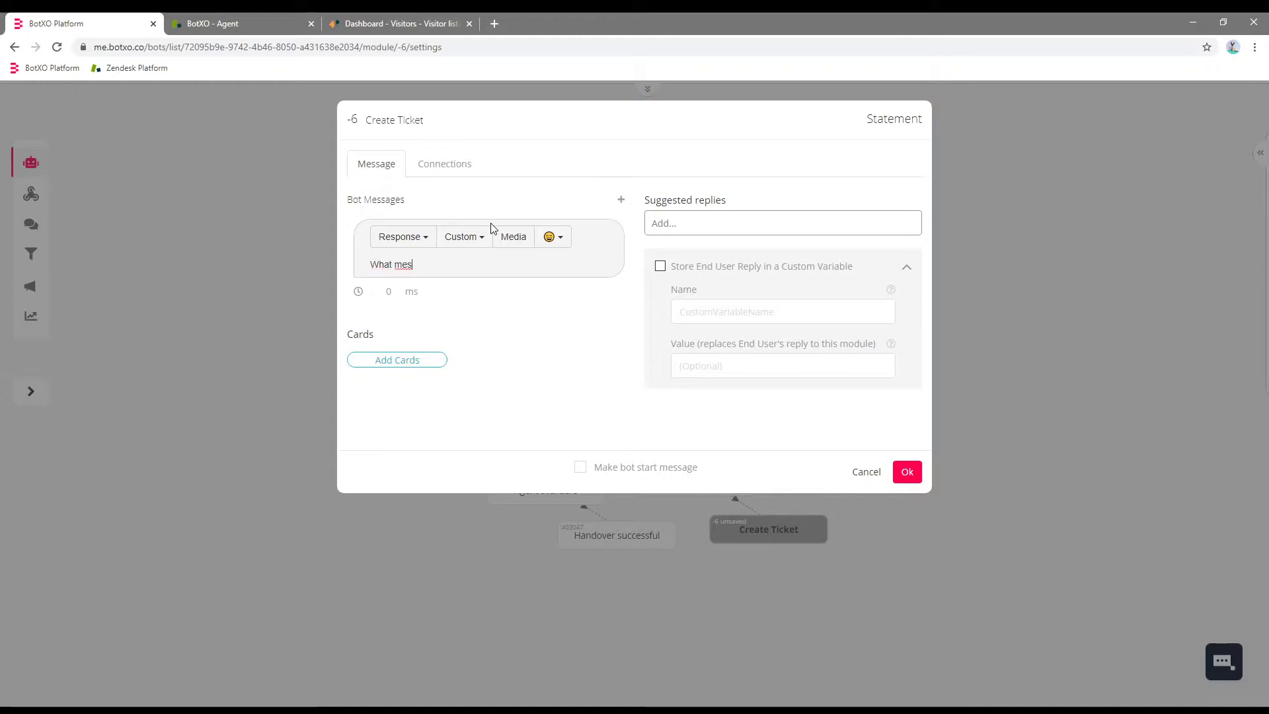
pyautogui.write('ant to send')
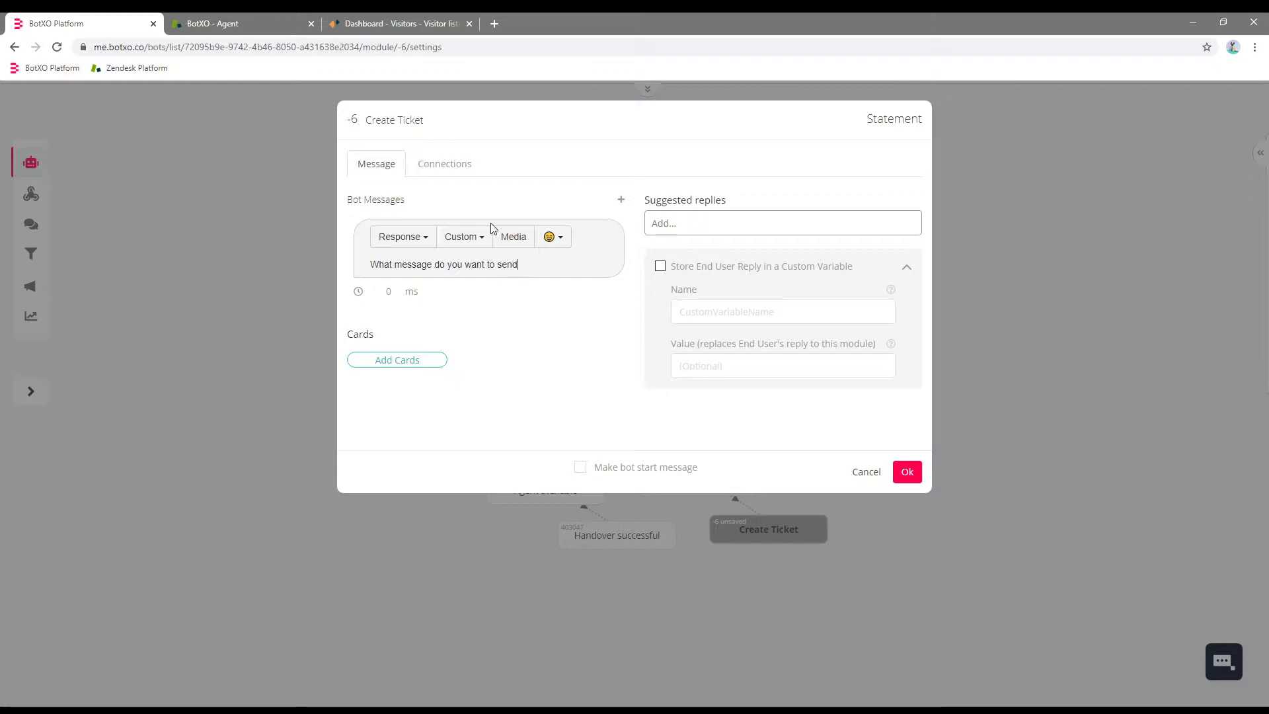
pyautogui.write(' to customer support?')
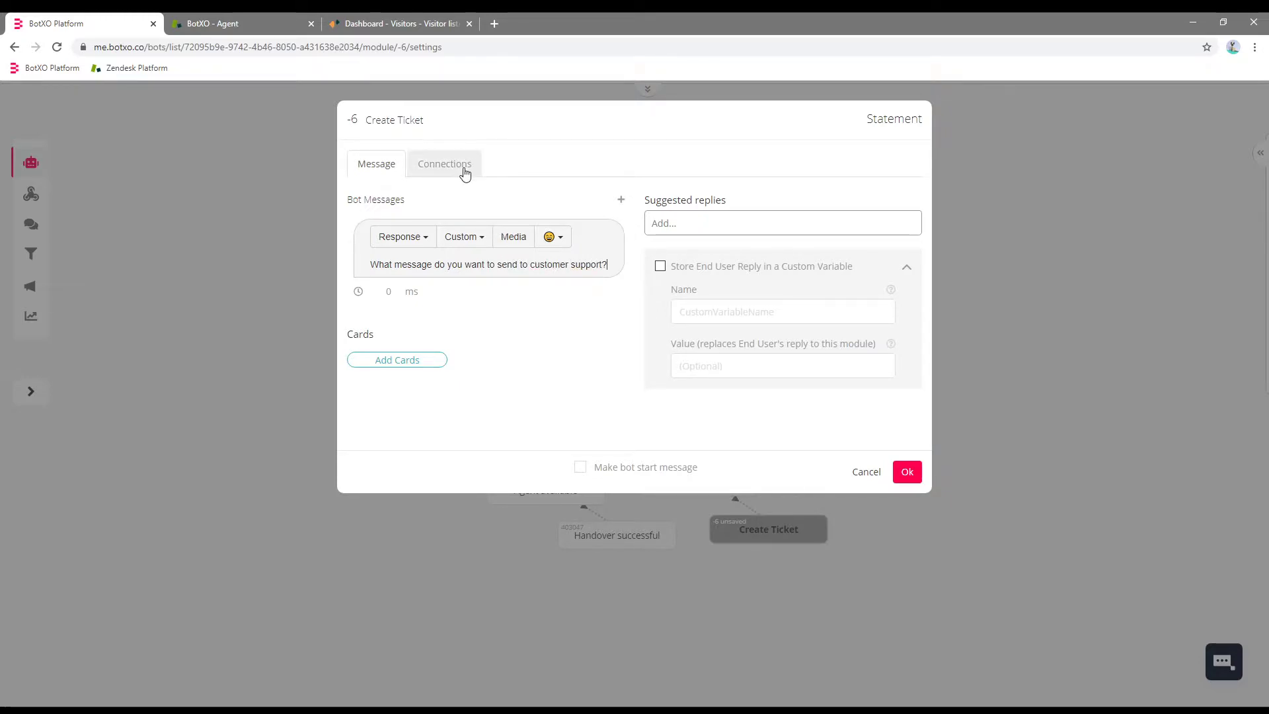
# Add an unconditional connection rule that stores this module's end-user reply in user_message.
pyautogui.click(465, 174)
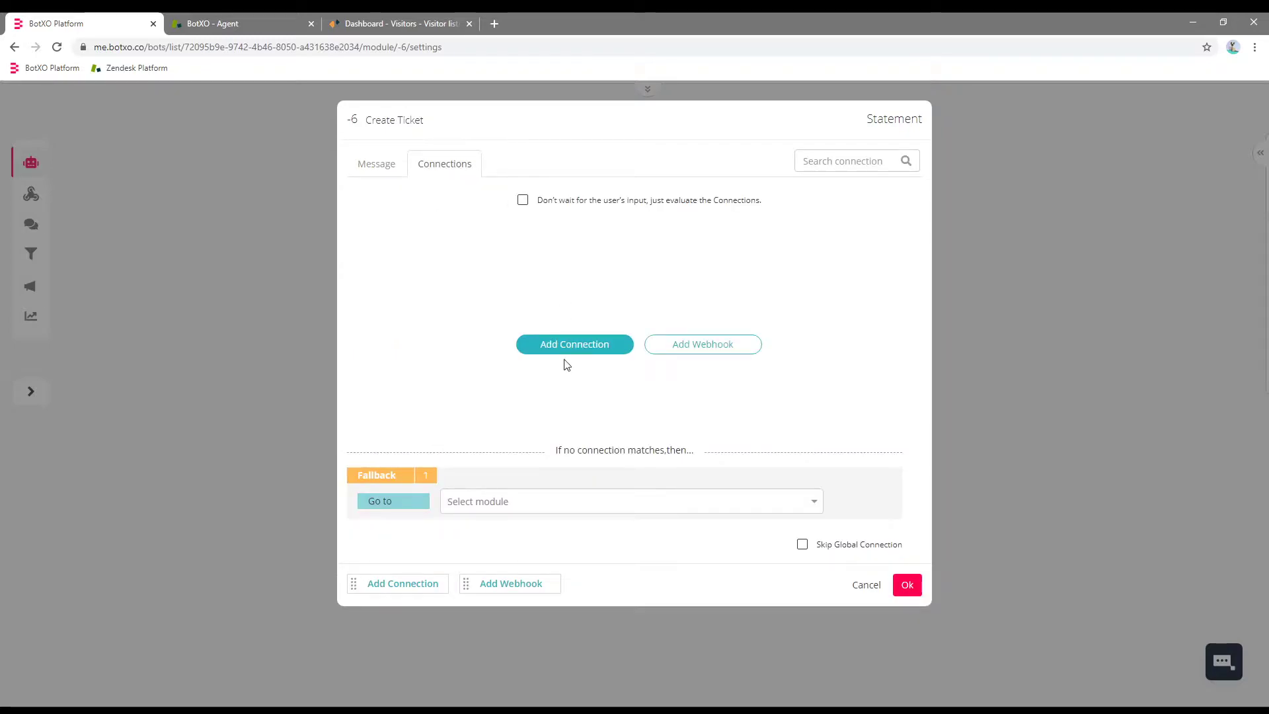
pyautogui.click(567, 350)
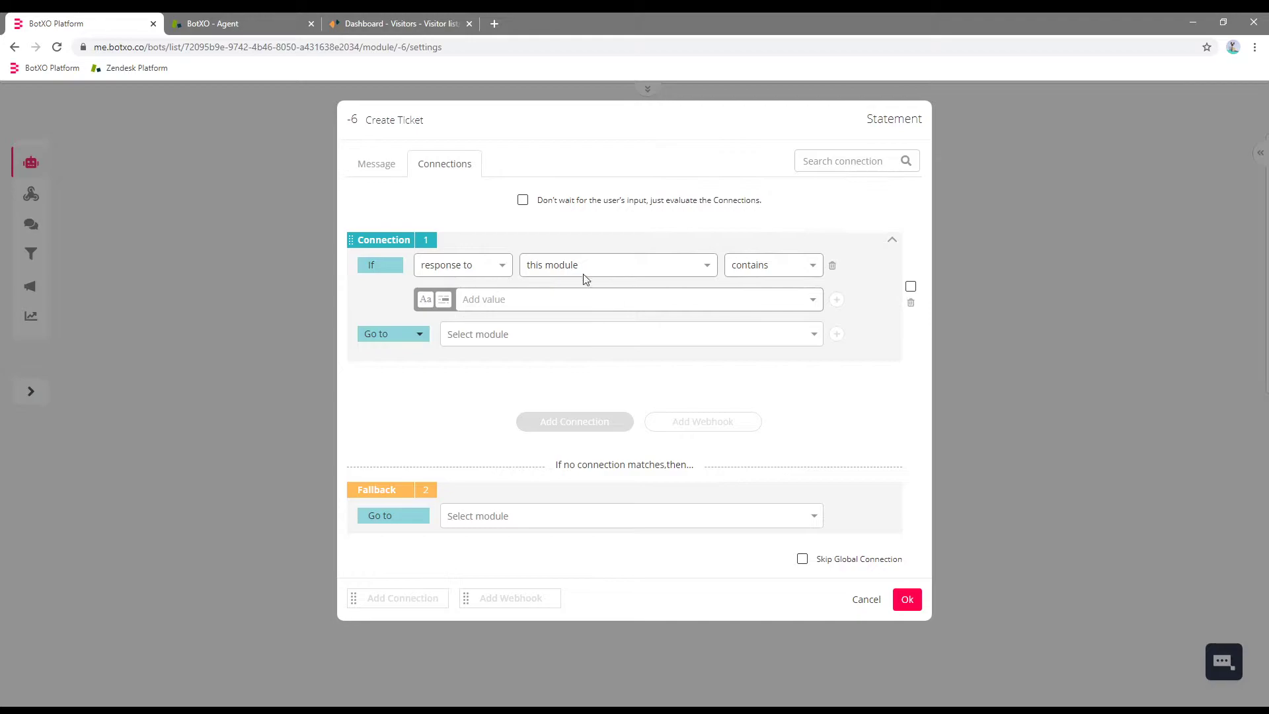
pyautogui.click(832, 265)
pyautogui.click(364, 292)
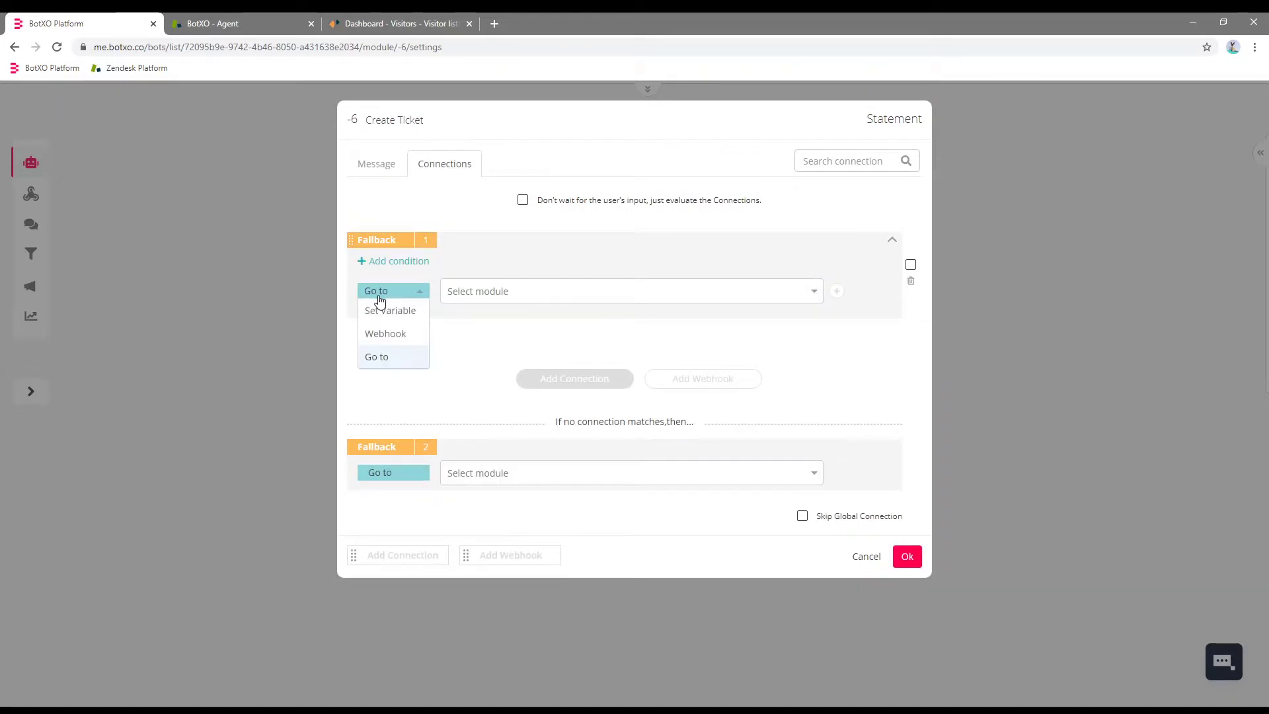
pyautogui.click(381, 311)
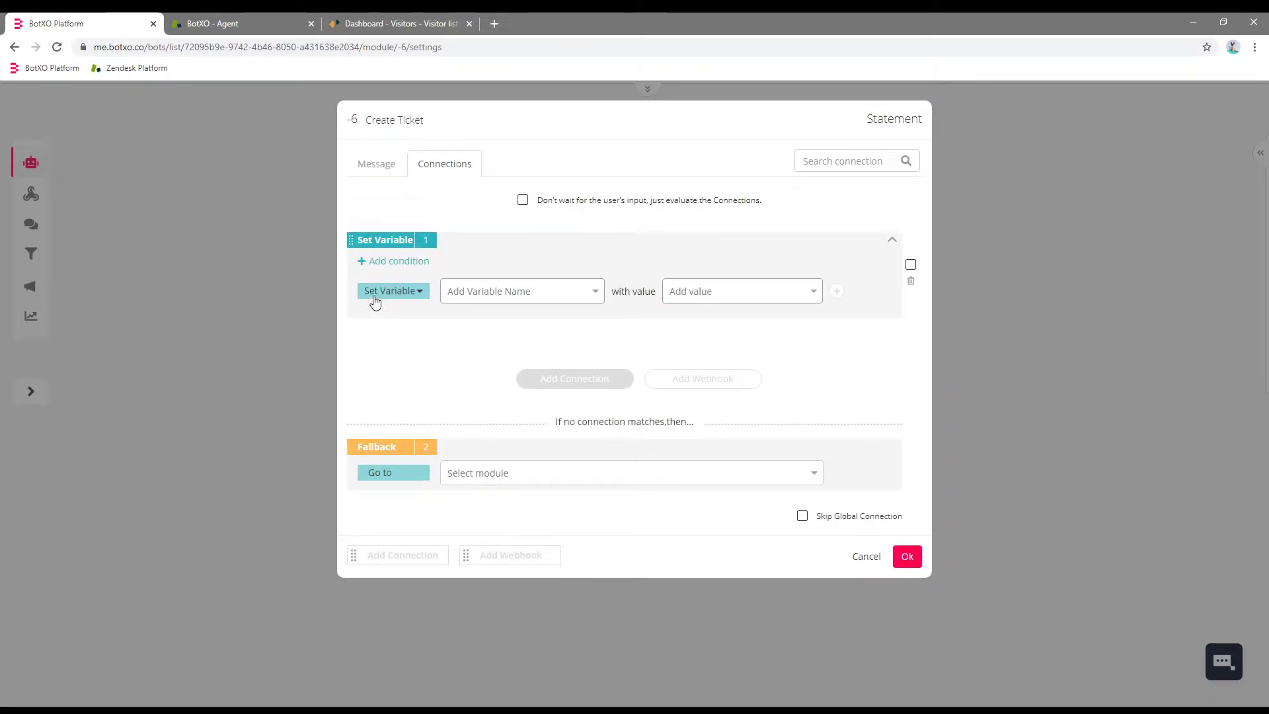
pyautogui.click(518, 291)
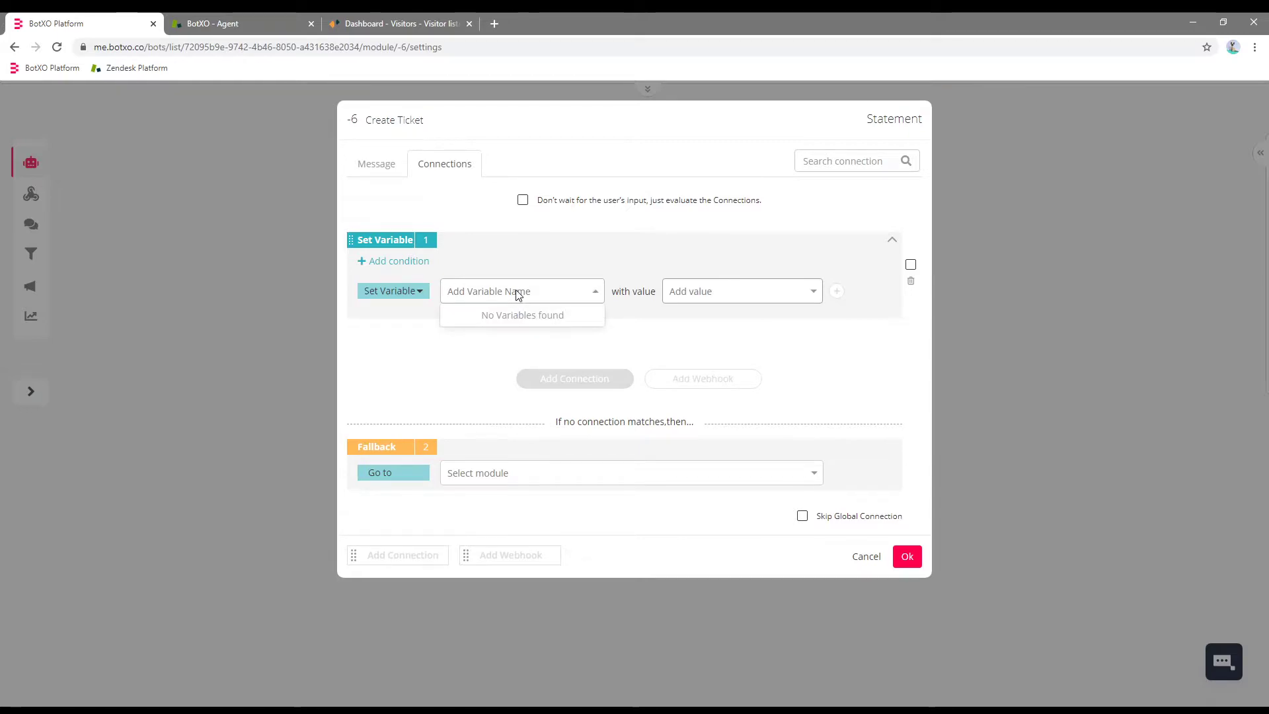
pyautogui.write('user_message')
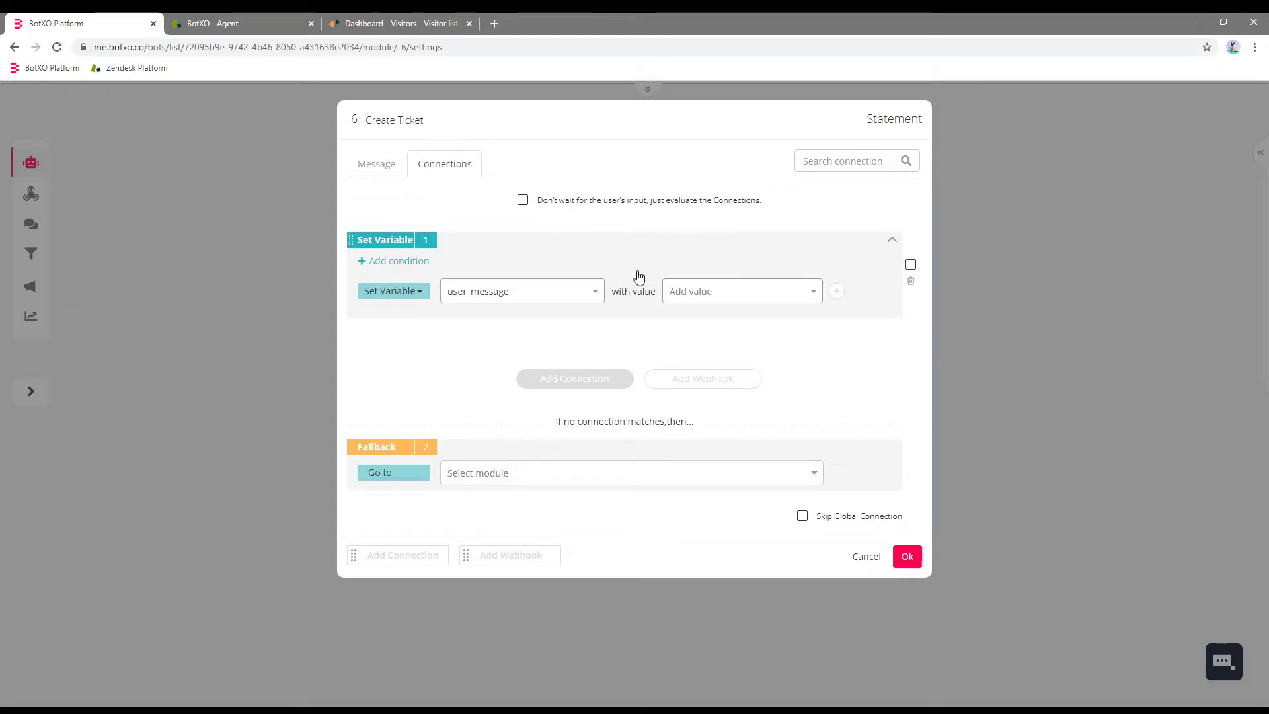
pyautogui.click(712, 290)
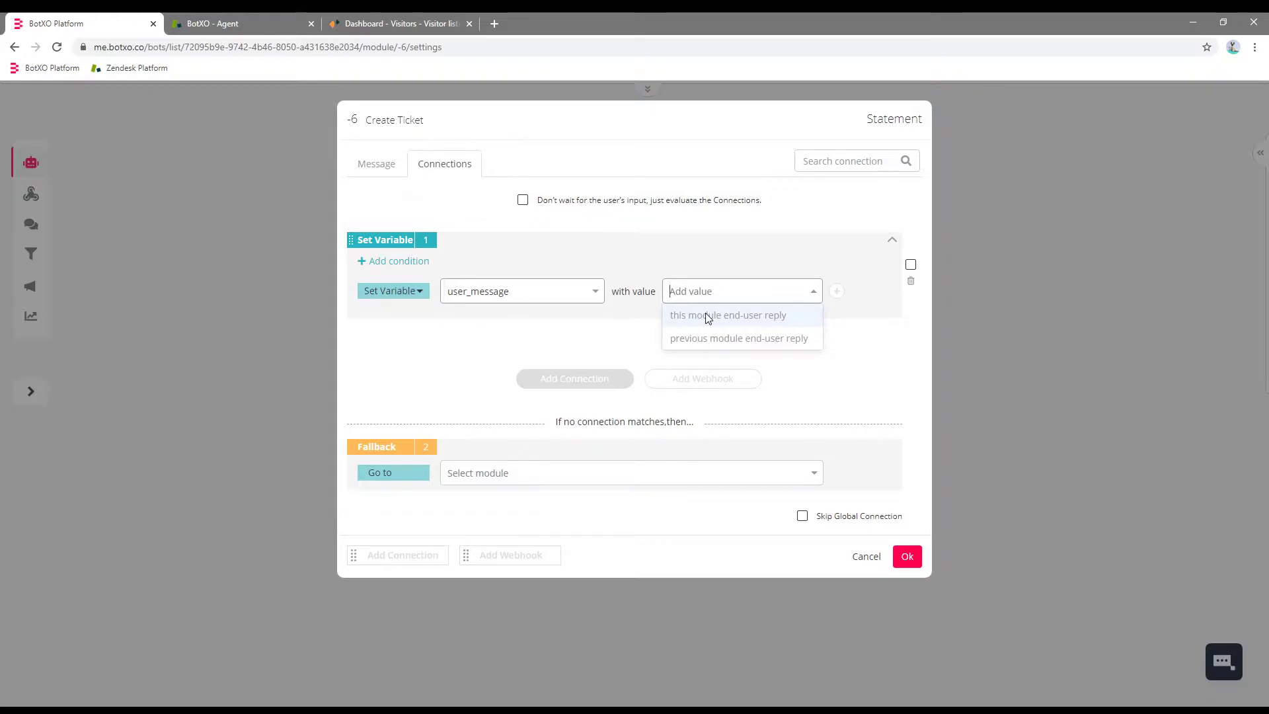
pyautogui.click(708, 318)
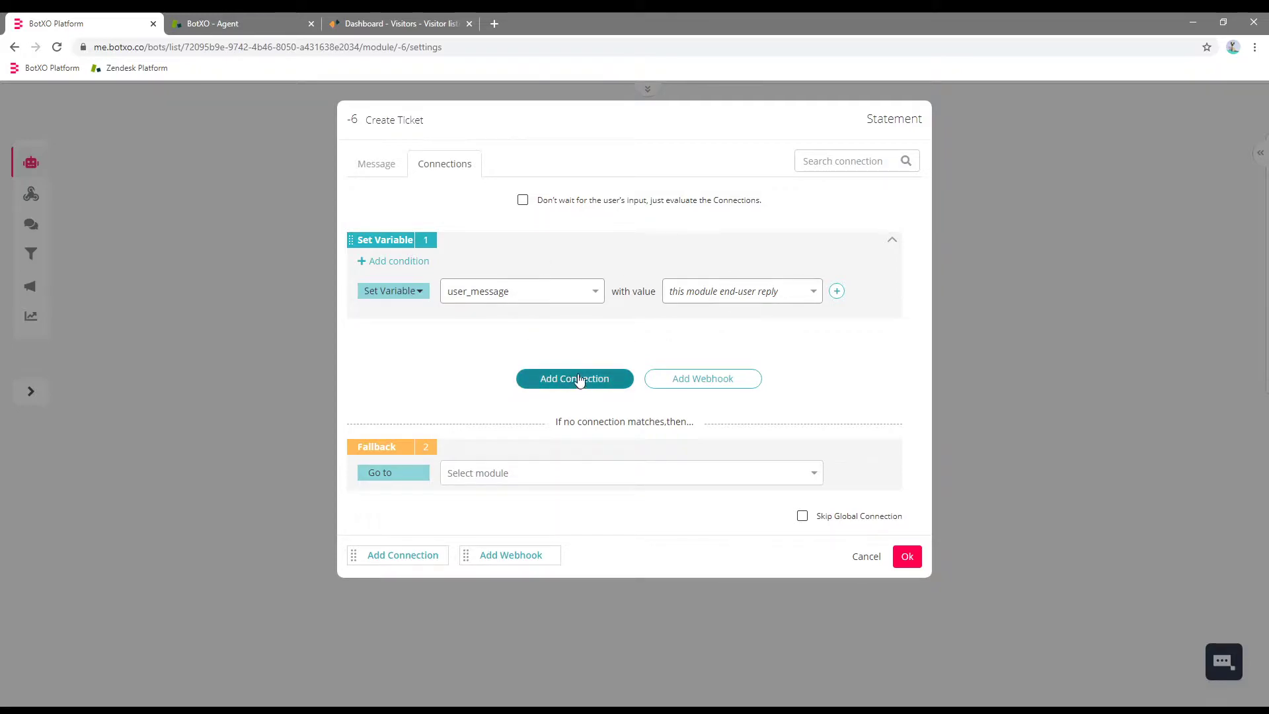
# Add a Go to action leading to a new 'Create Ticket WH' module and save the settings.
pyautogui.click(837, 292)
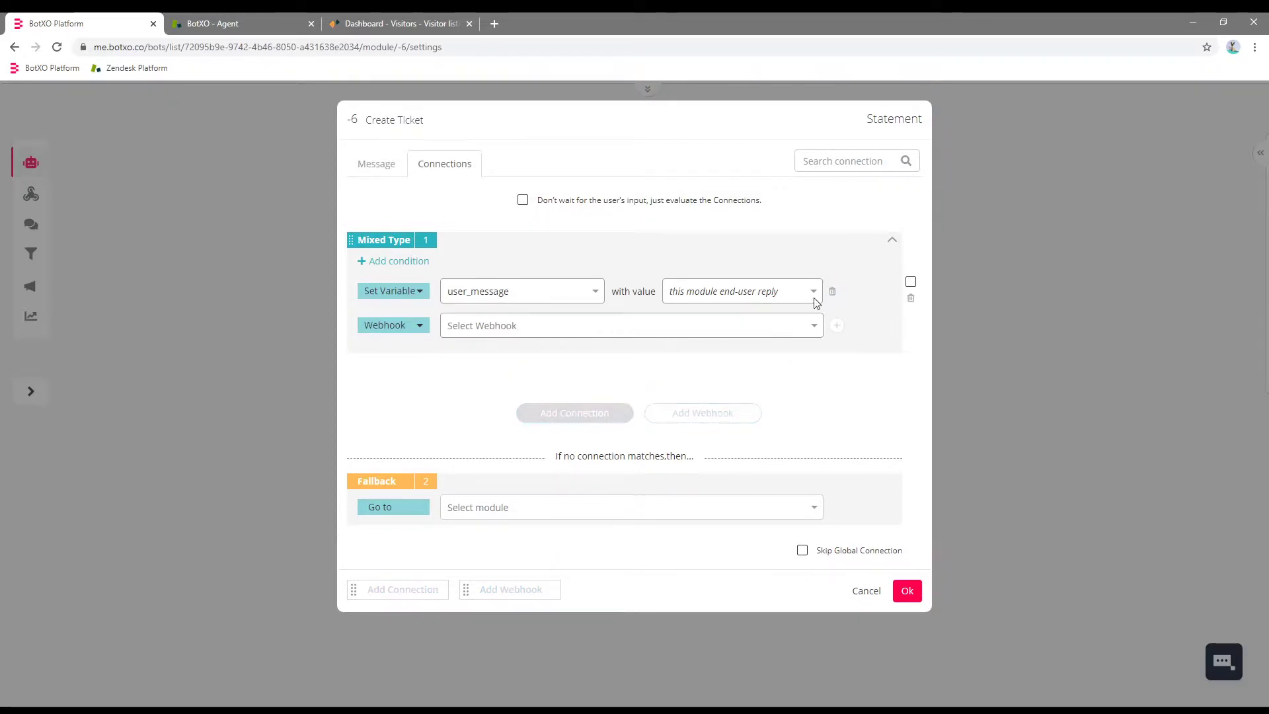
pyautogui.click(405, 326)
pyautogui.click(387, 392)
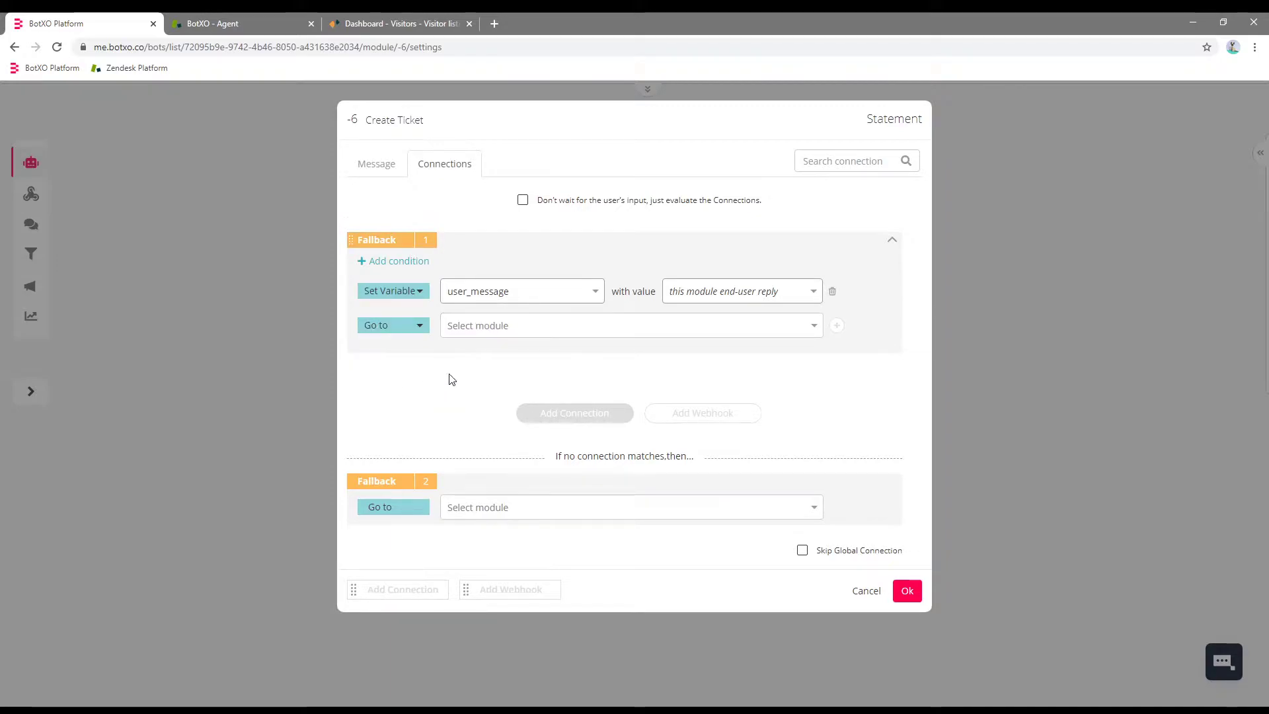
pyautogui.click(501, 327)
pyautogui.click(489, 350)
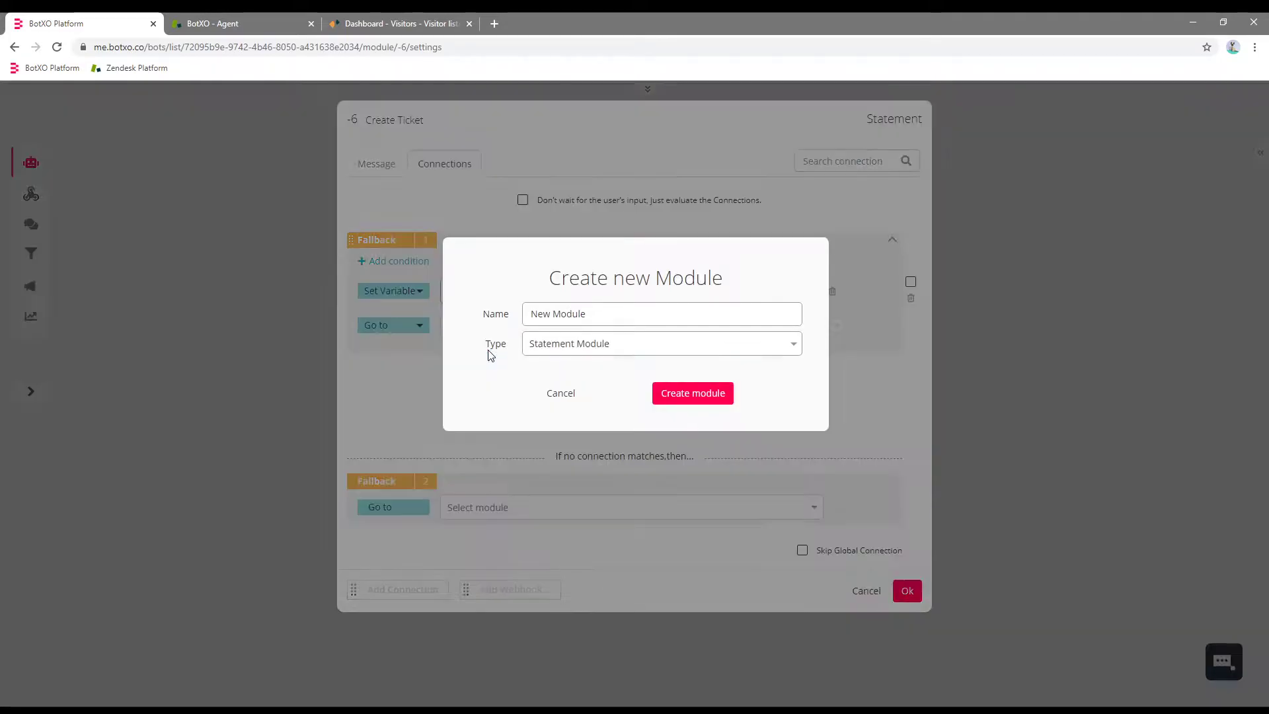
pyautogui.tripleClick(602, 310)
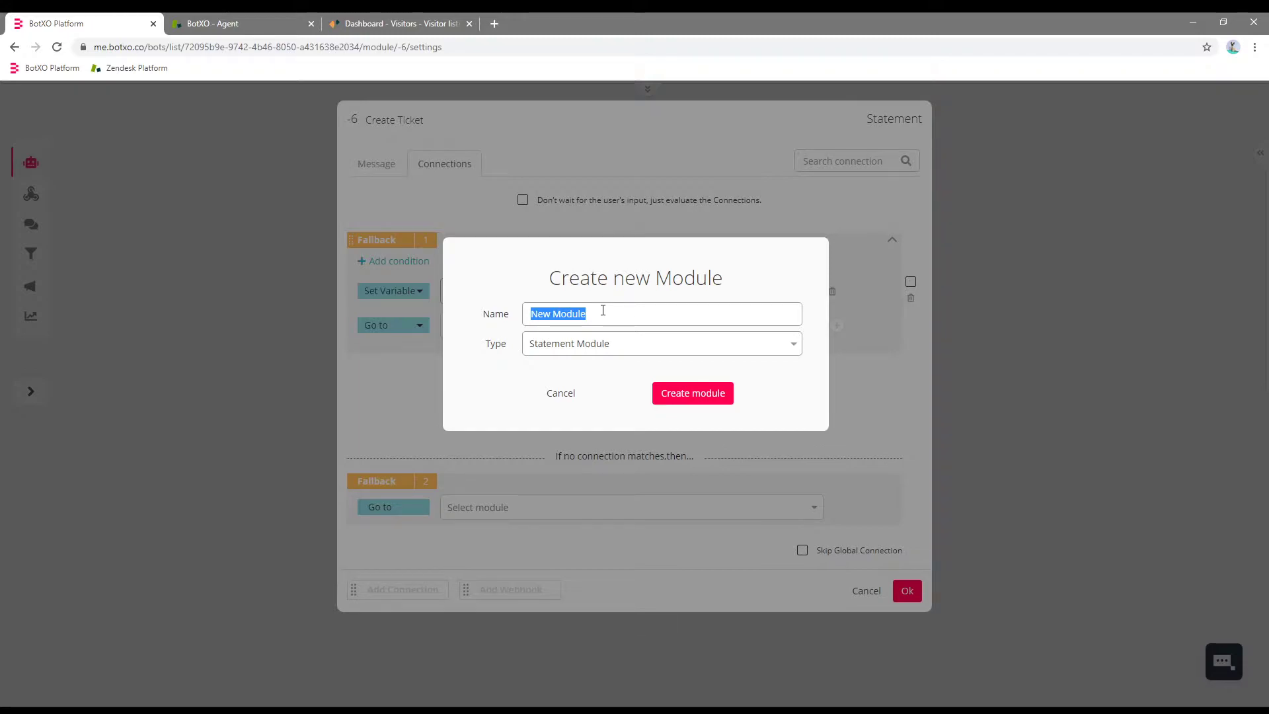
pyautogui.write('Create Ticket WH')
pyautogui.click(692, 394)
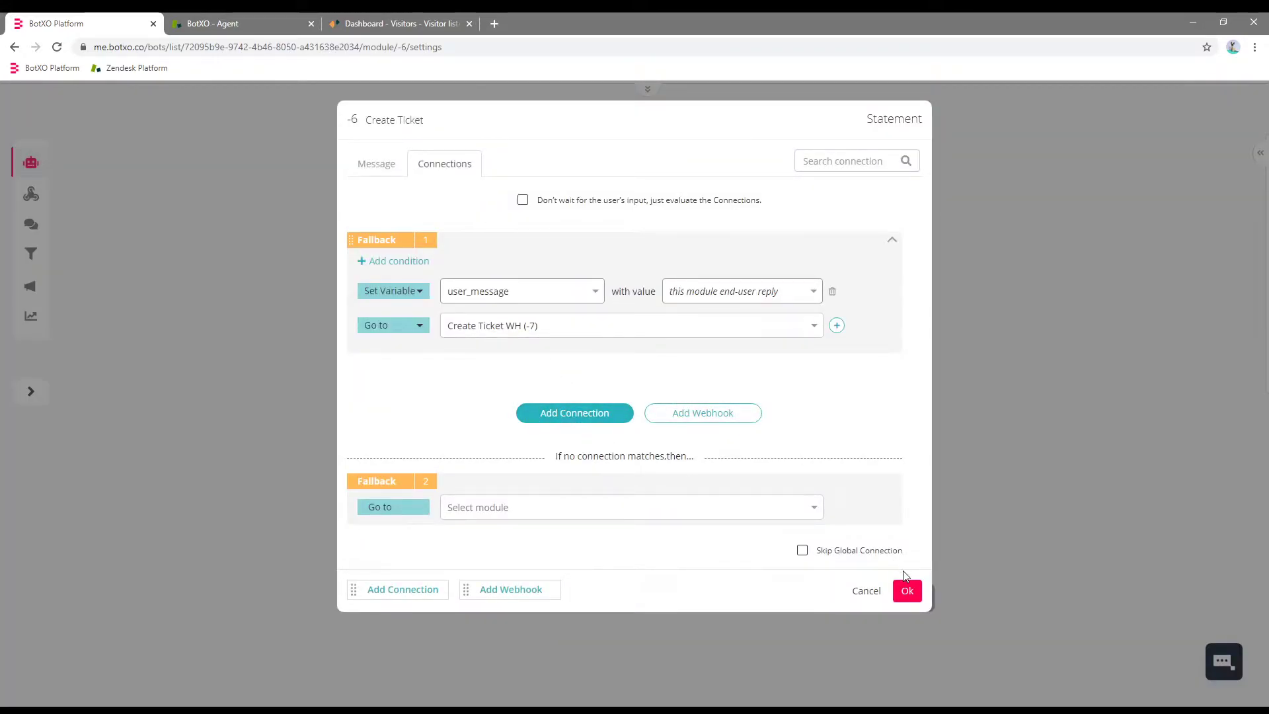
pyautogui.click(906, 592)
# Clear the placeholder bot message in the Create Ticket WH module.
pyautogui.click(876, 599)
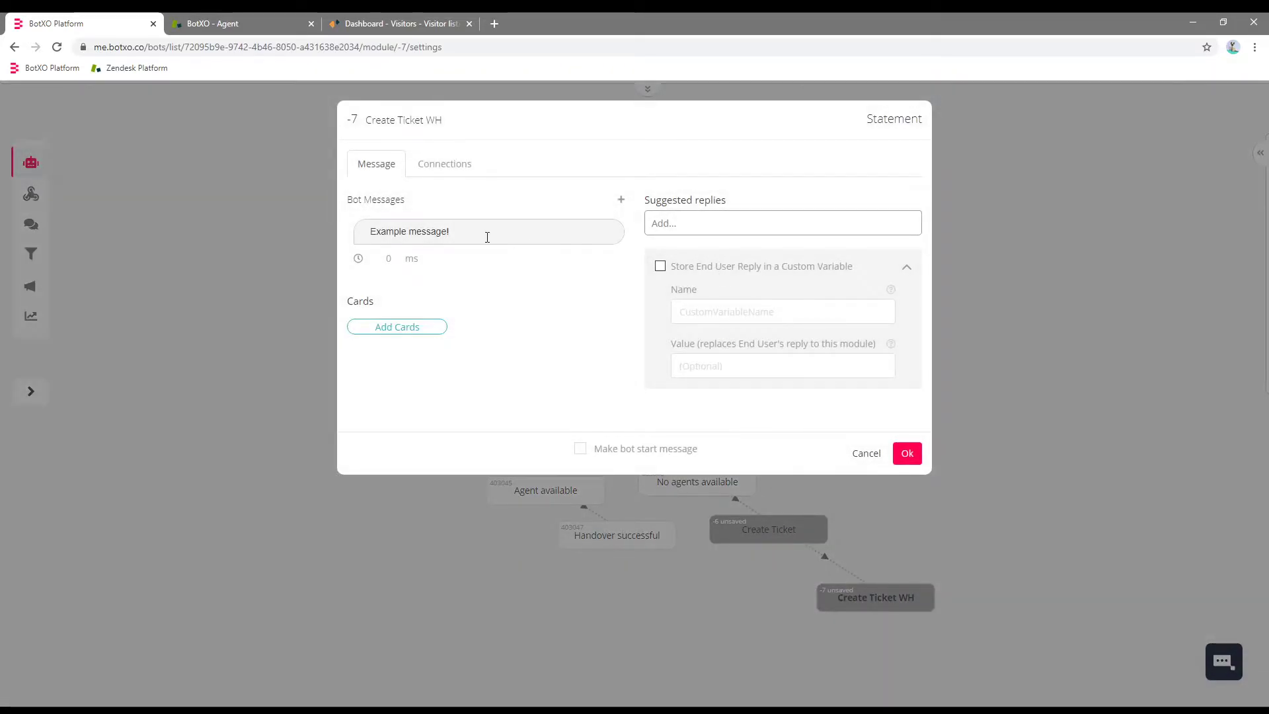
pyautogui.click(487, 237)
pyautogui.hotkey('ctrl', 'a')
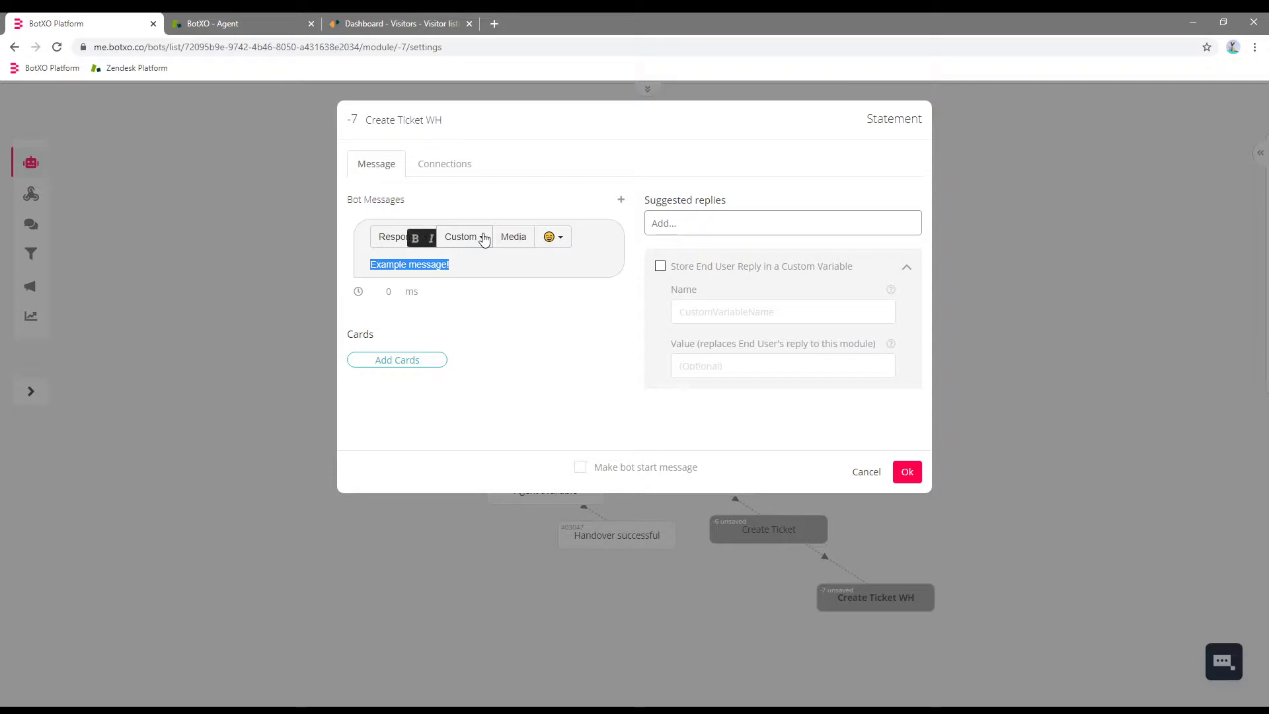
pyautogui.press('BackSpace')
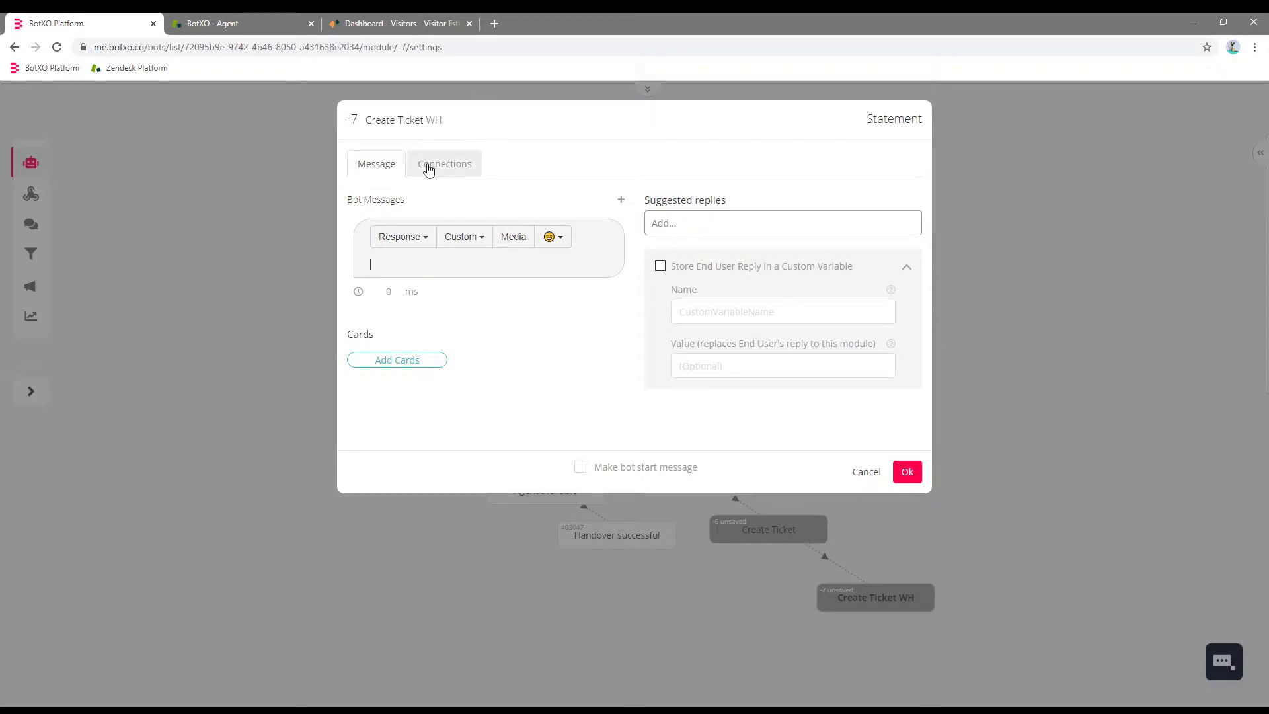
# Add an unconditional rule calling the Zendesk Support Create Ticket webhook.
pyautogui.click(438, 169)
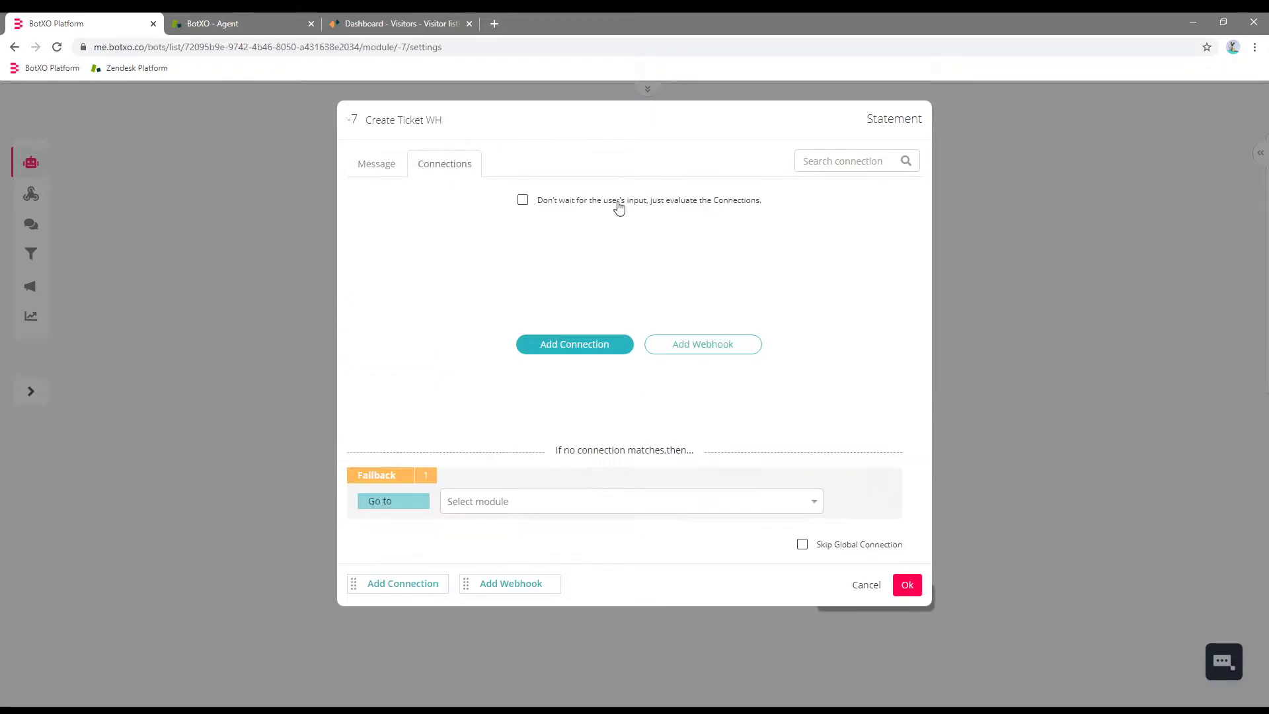
pyautogui.click(578, 347)
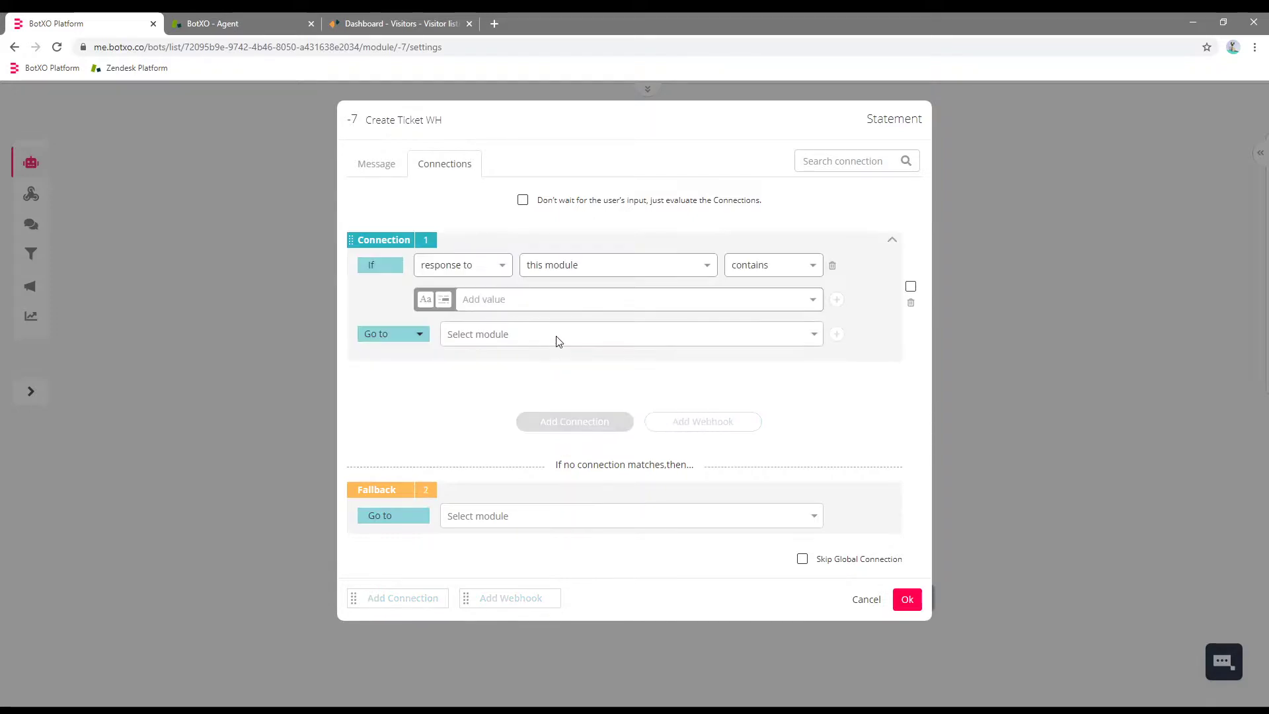
pyautogui.click(831, 267)
pyautogui.click(389, 291)
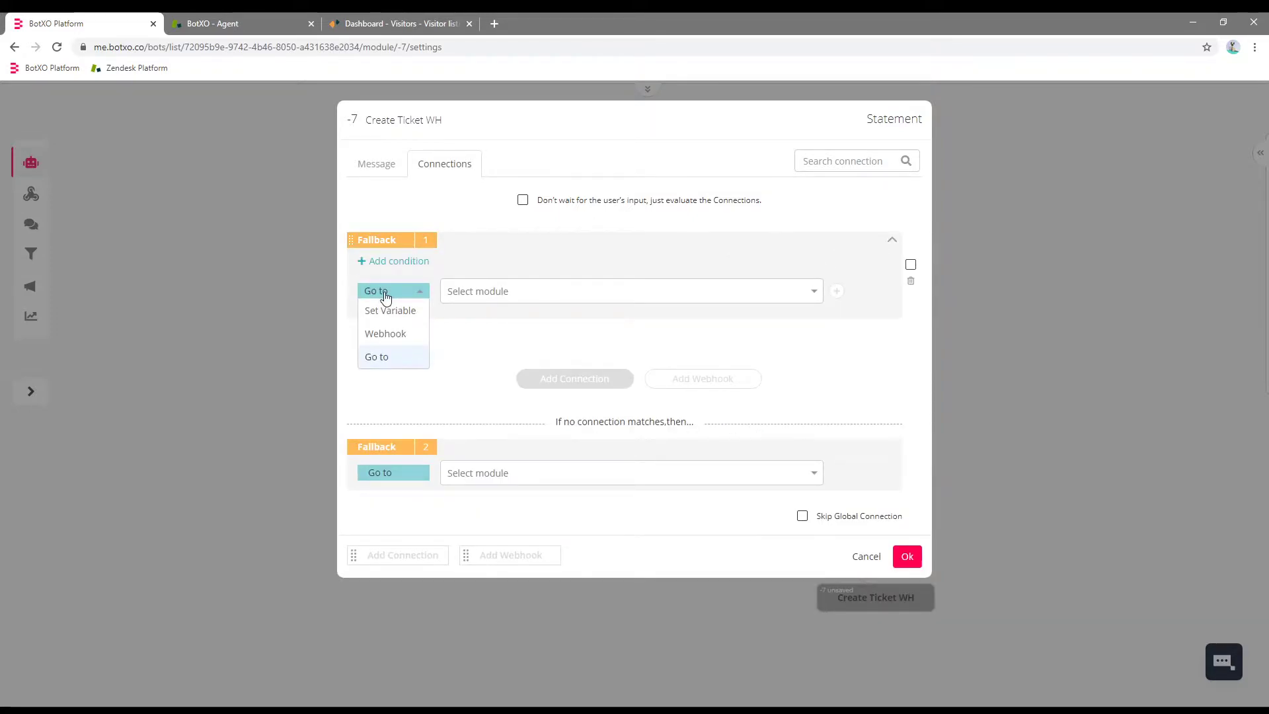
pyautogui.click(402, 336)
pyautogui.click(590, 293)
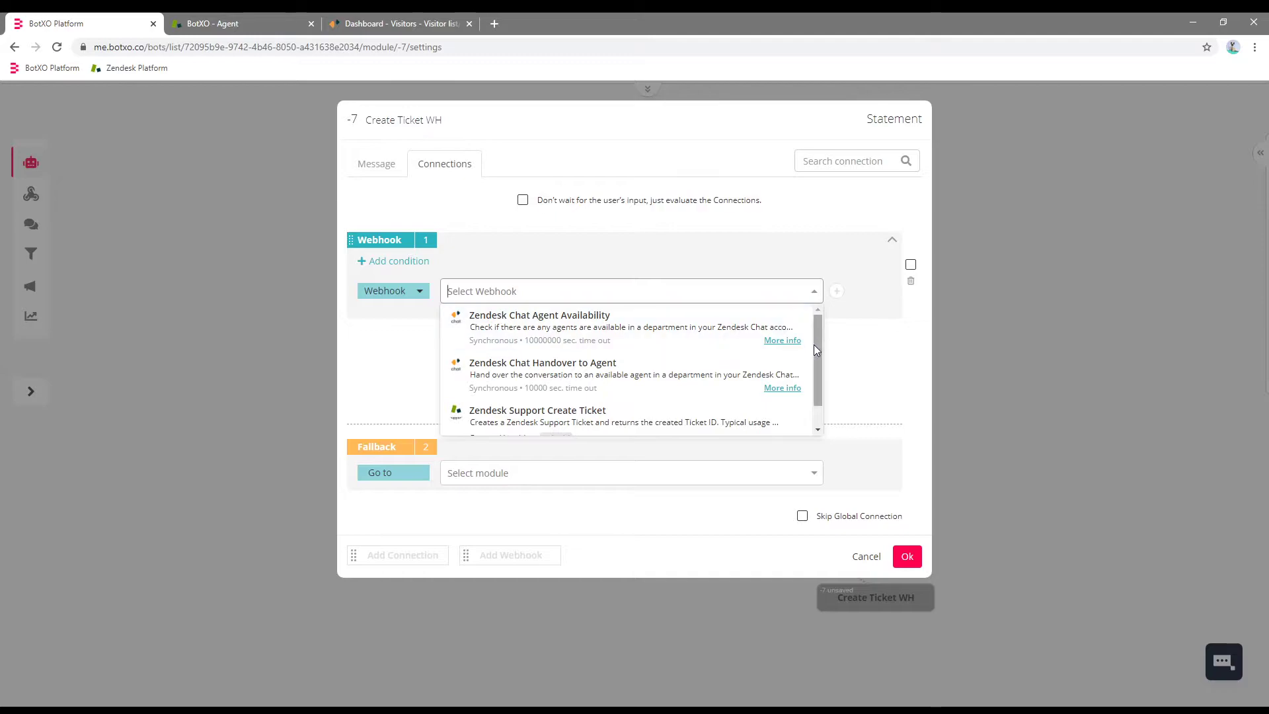
pyautogui.scroll(-2, 817, 356)
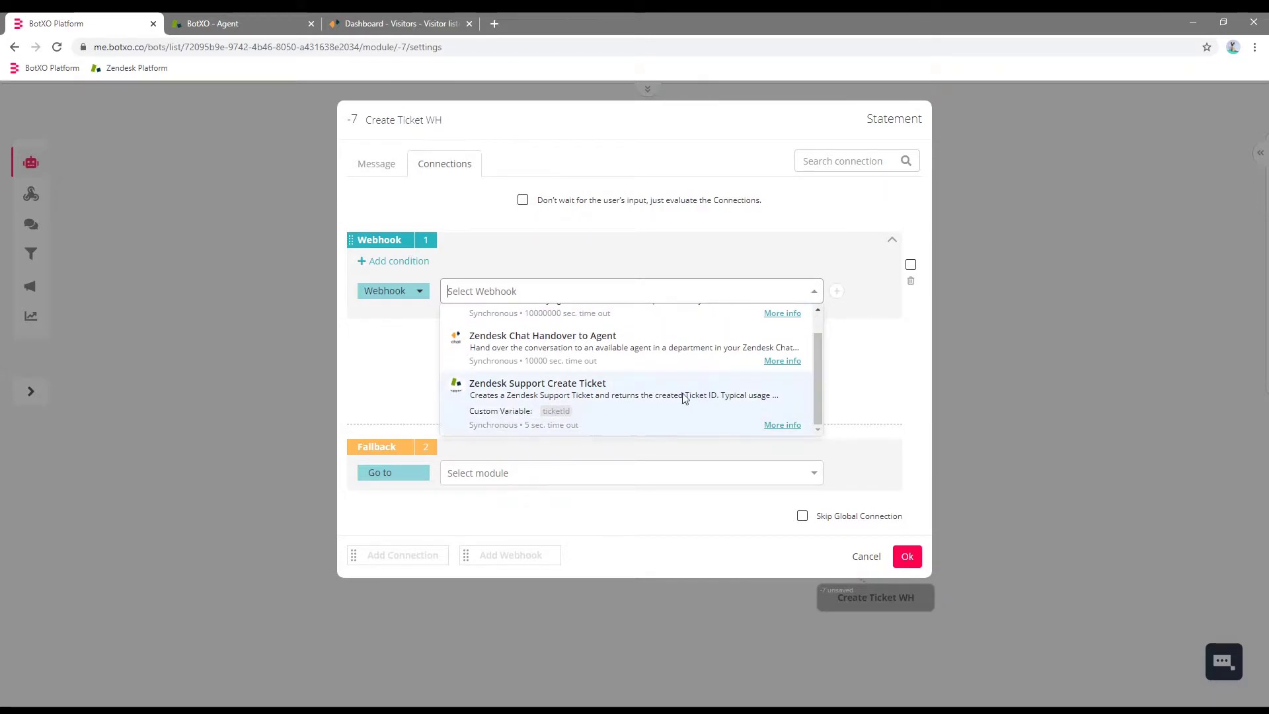
pyautogui.click(637, 397)
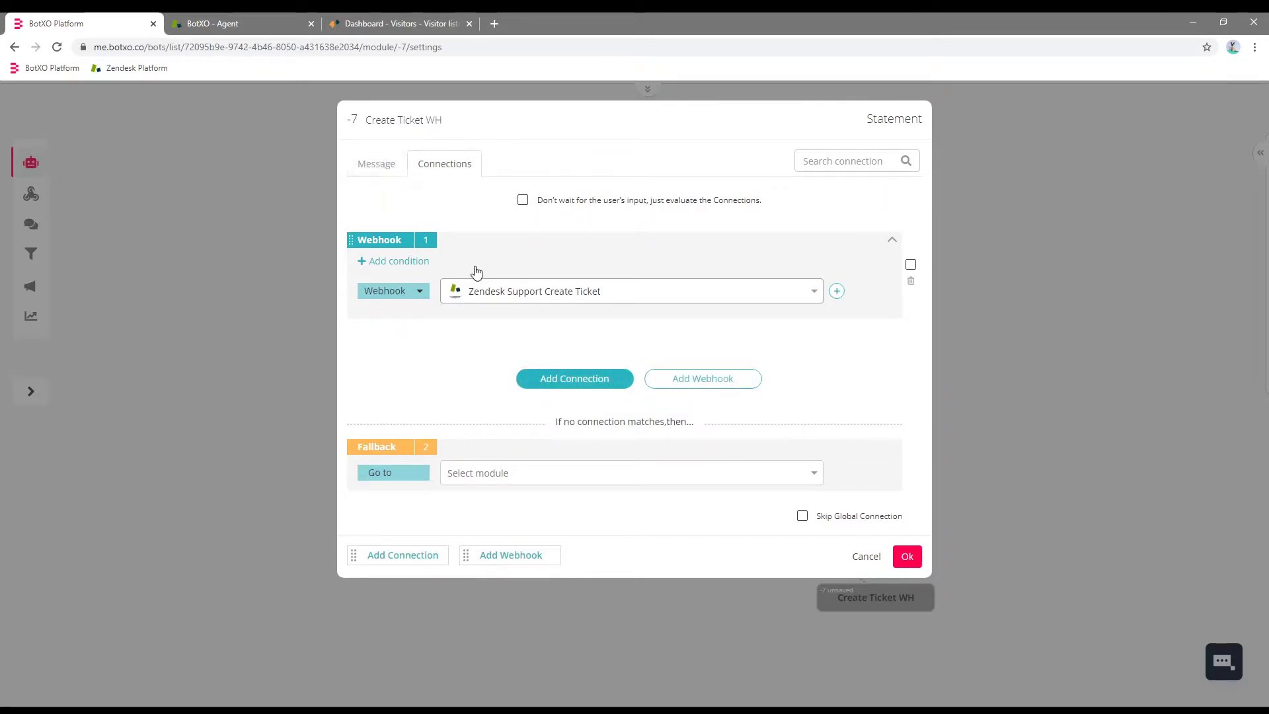
# Add a fallback to a new 'Create Ticket Successful' module, enable Don't wait, and save.
pyautogui.click(607, 376)
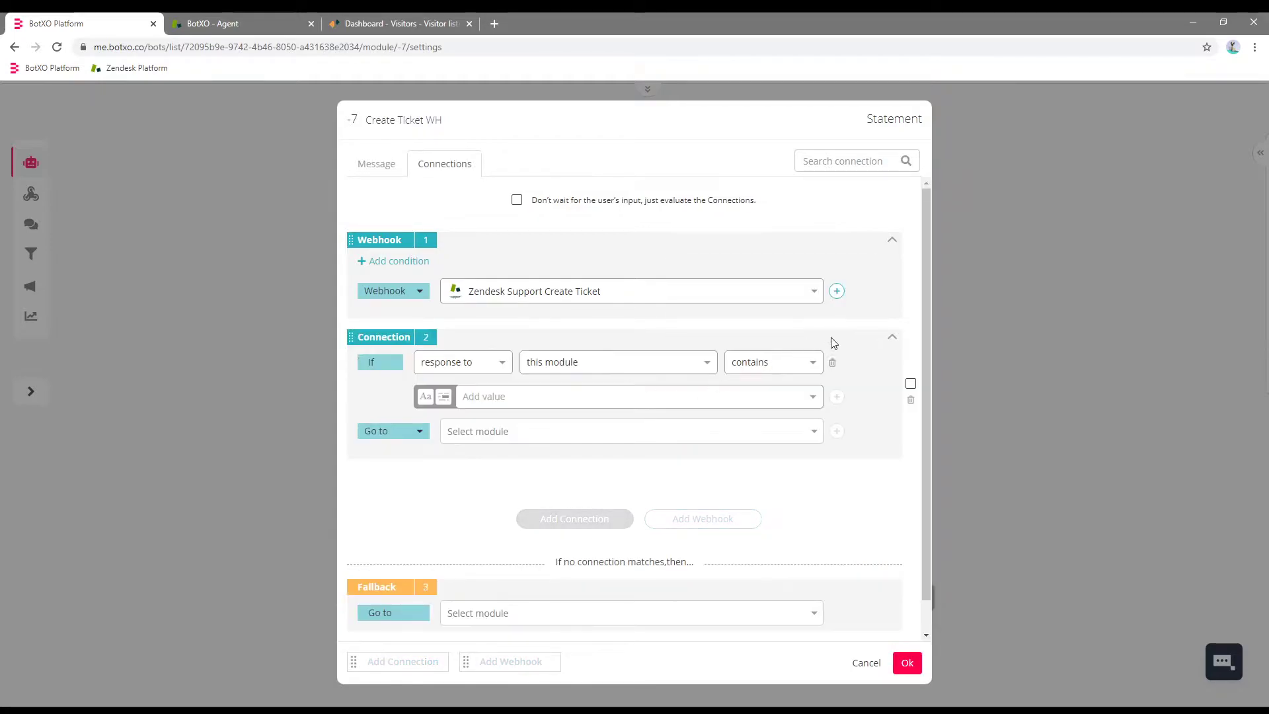
pyautogui.click(832, 363)
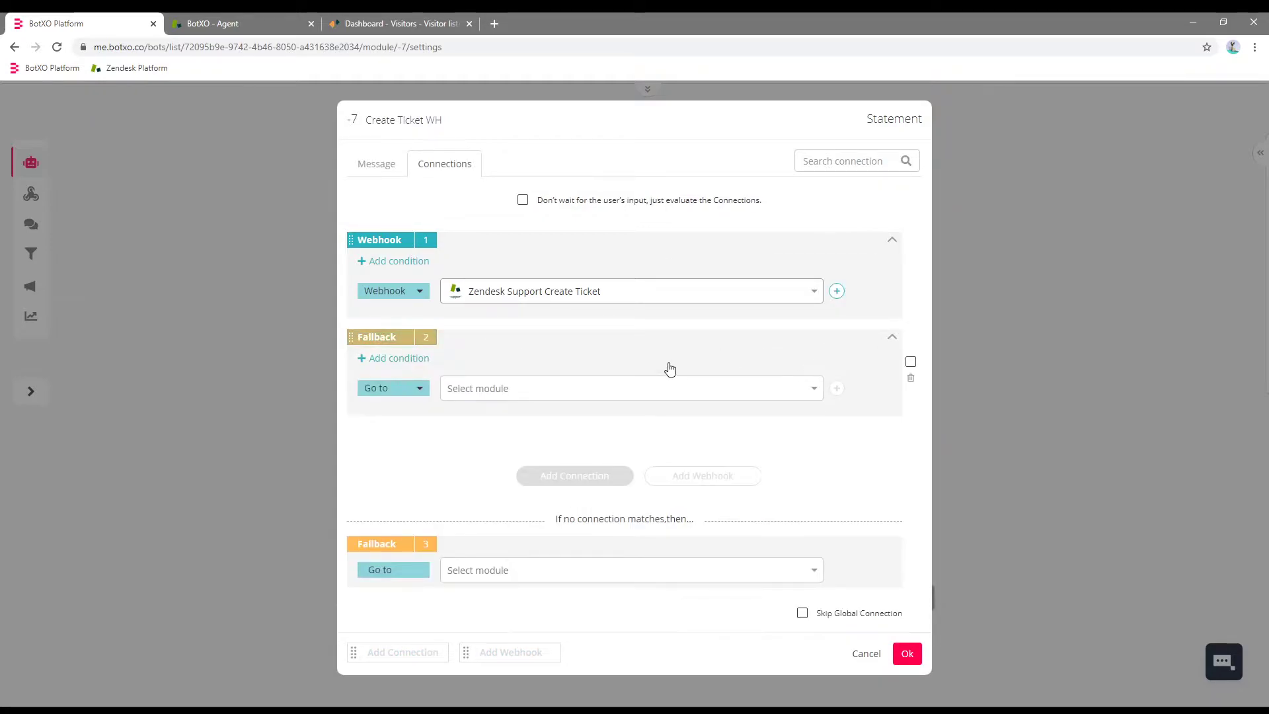
pyautogui.click(473, 388)
pyautogui.click(480, 409)
pyautogui.hotkey('ctrl', 'a')
pyautogui.write('Cre')
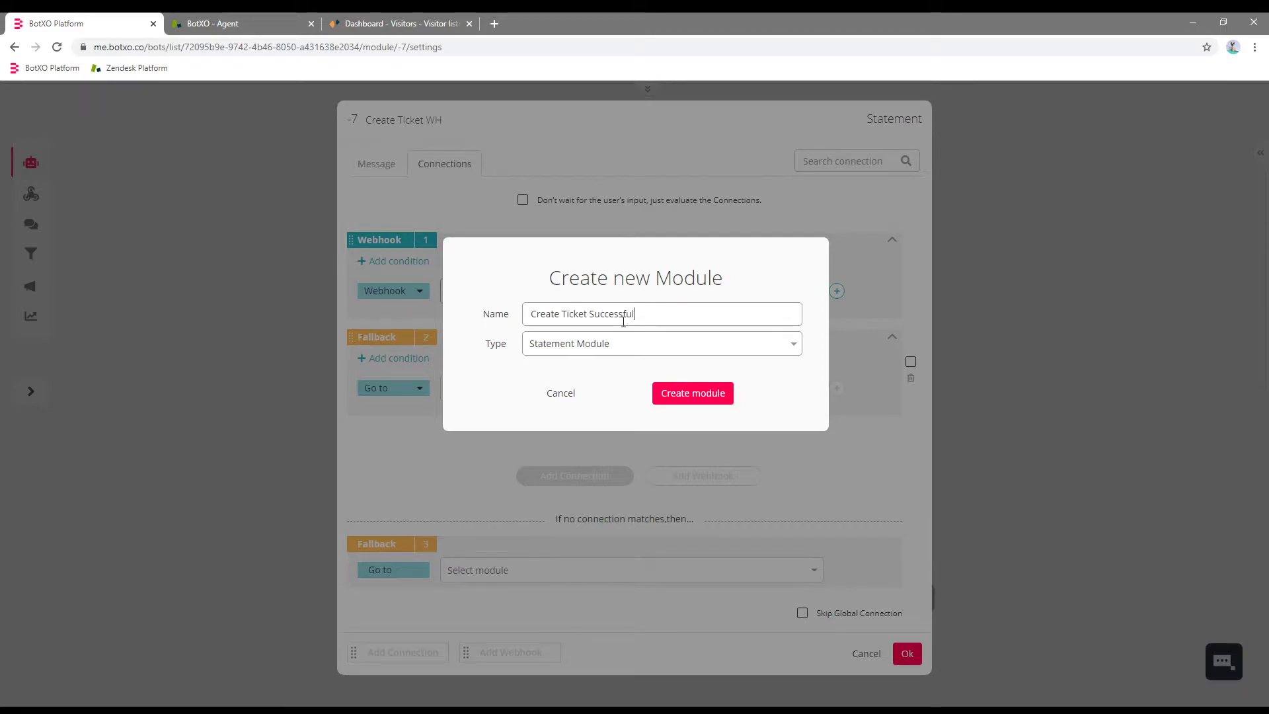
pyautogui.click(695, 394)
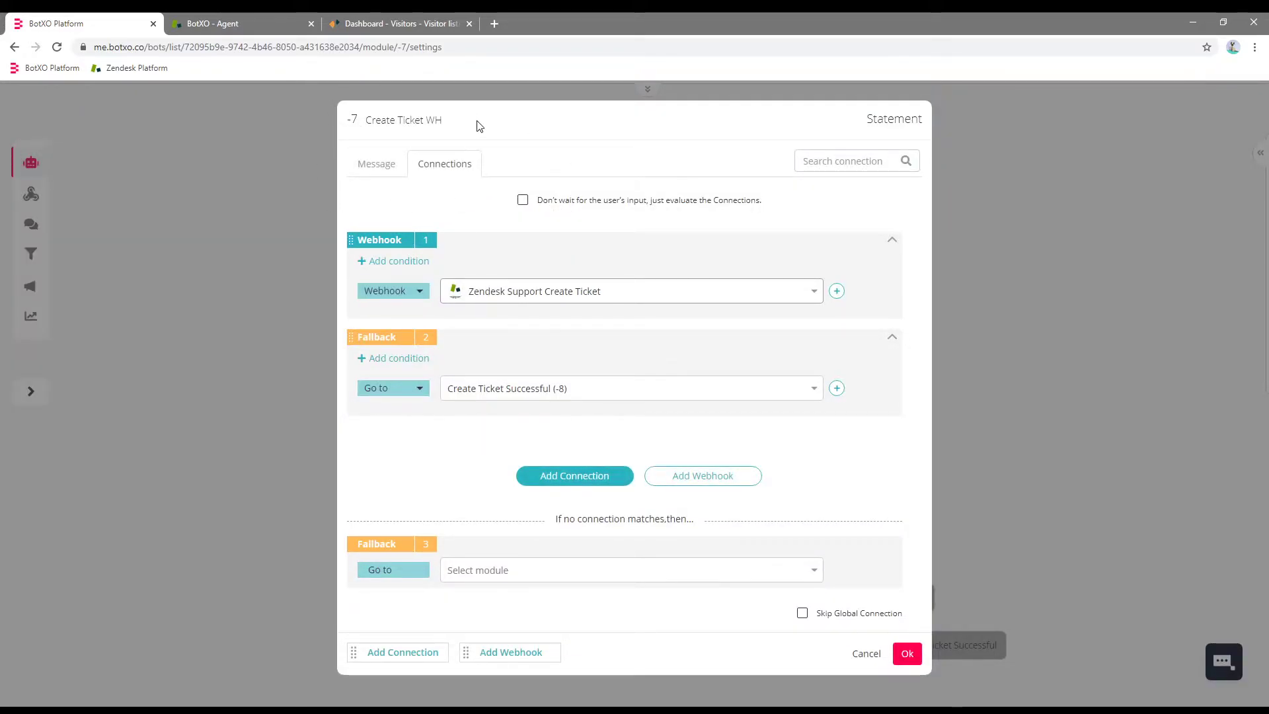
pyautogui.click(522, 200)
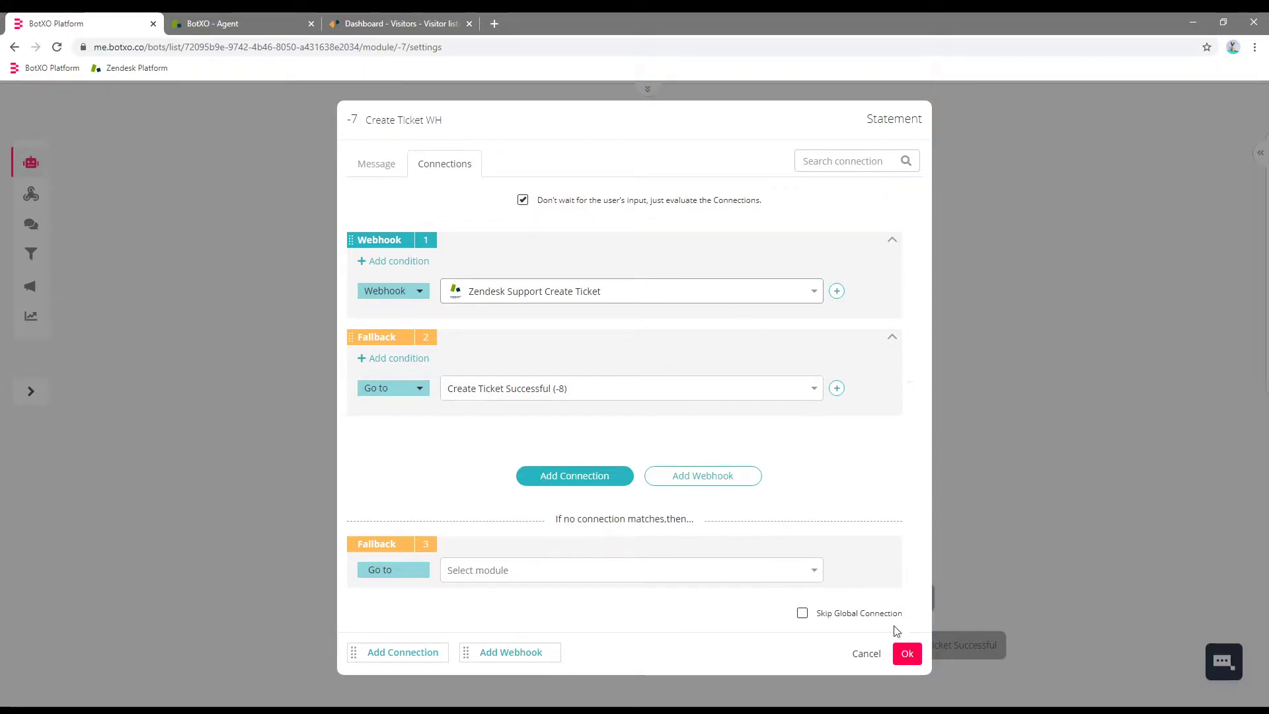
pyautogui.click(906, 653)
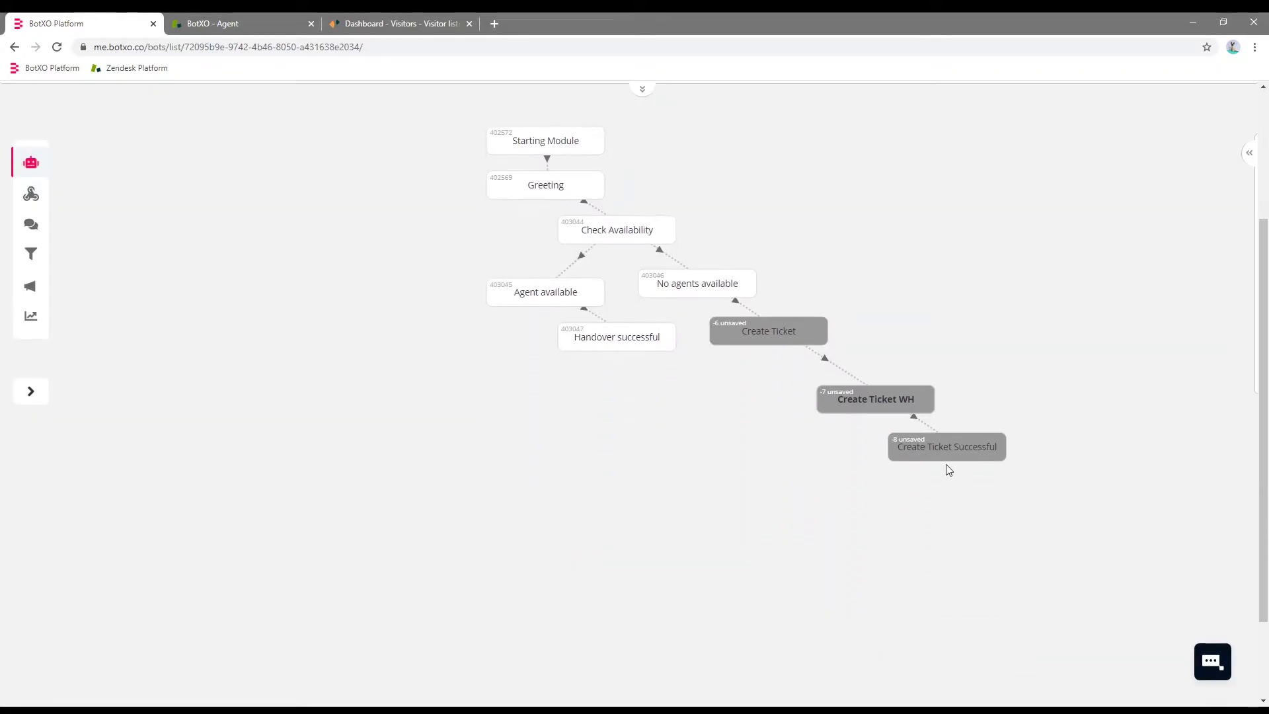
# Change the Create Ticket Successful bot message to 'Message sent!'.
pyautogui.click(957, 446)
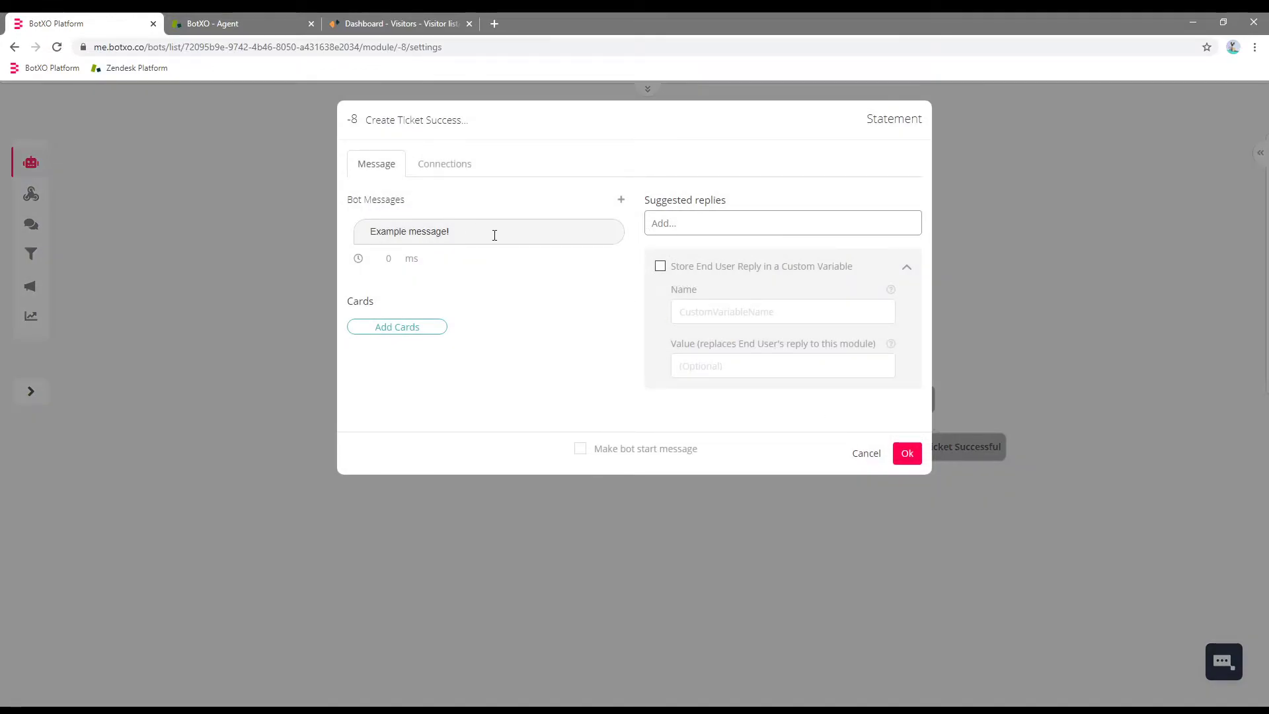
pyautogui.click(495, 236)
pyautogui.hotkey('ctrl', 'a')
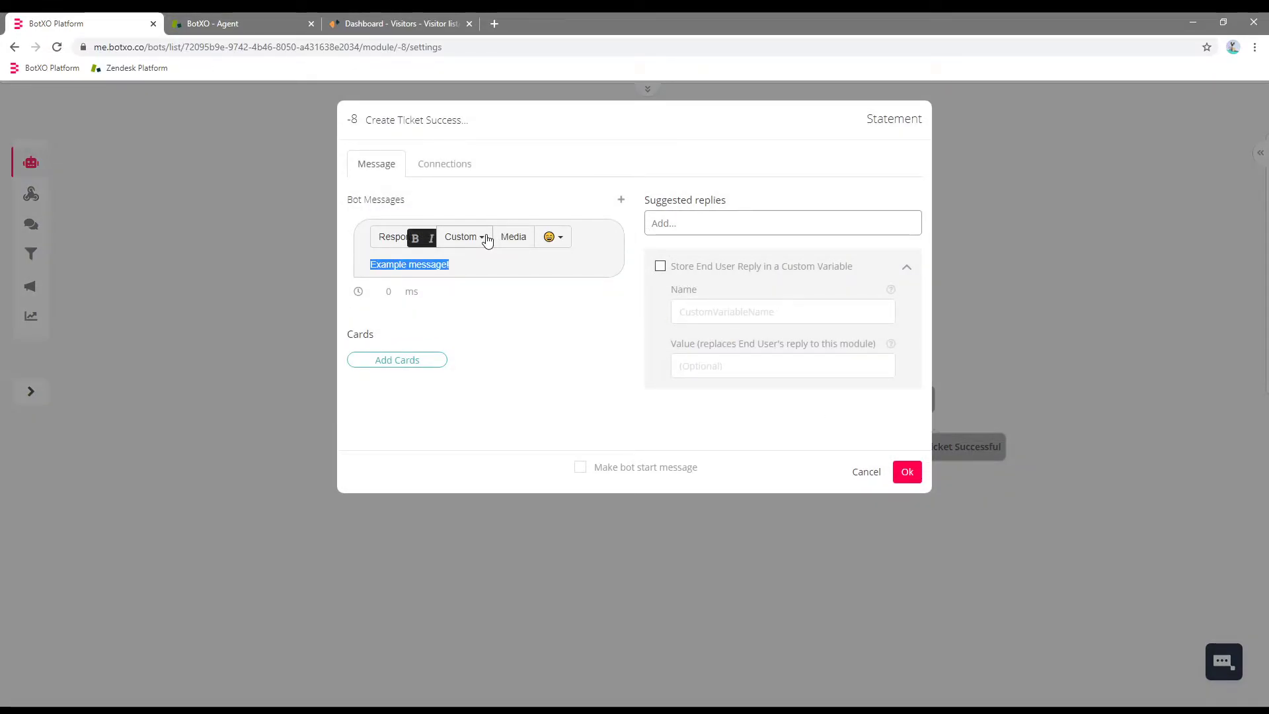
pyautogui.write('Message sent!')
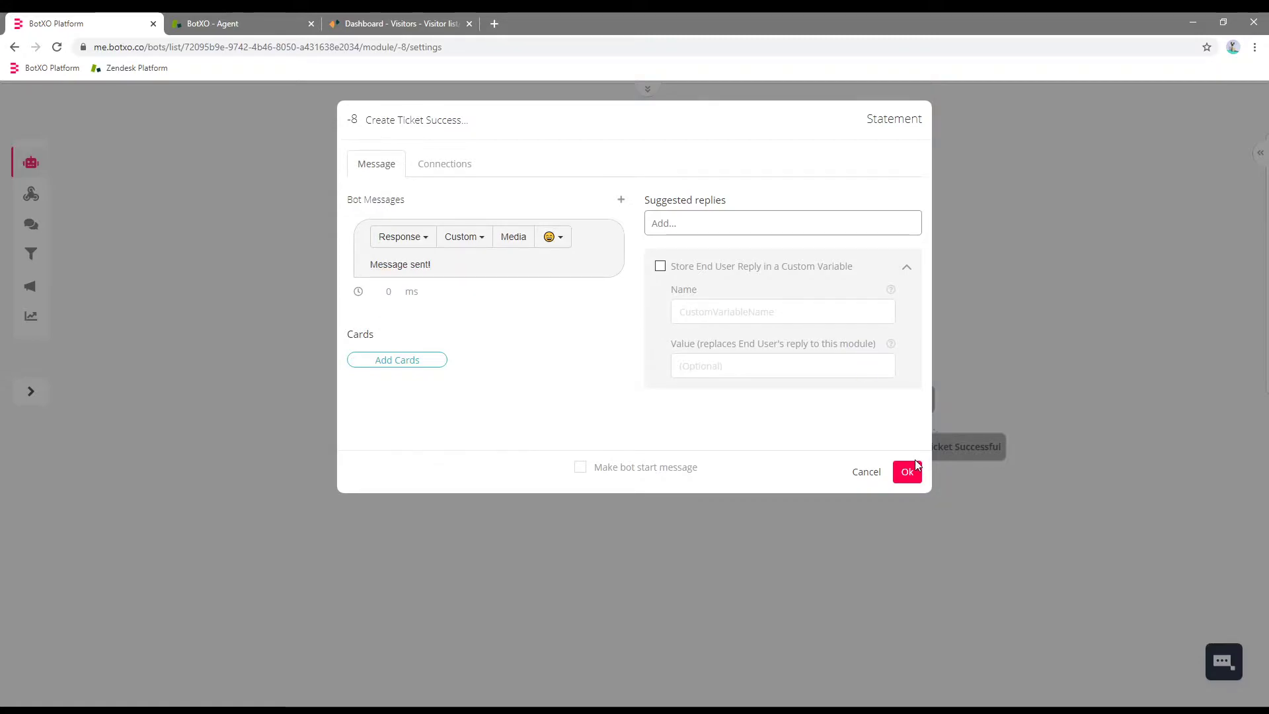
pyautogui.click(907, 471)
# Save and publish the bot changes.
pyautogui.click(647, 89)
pyautogui.click(558, 109)
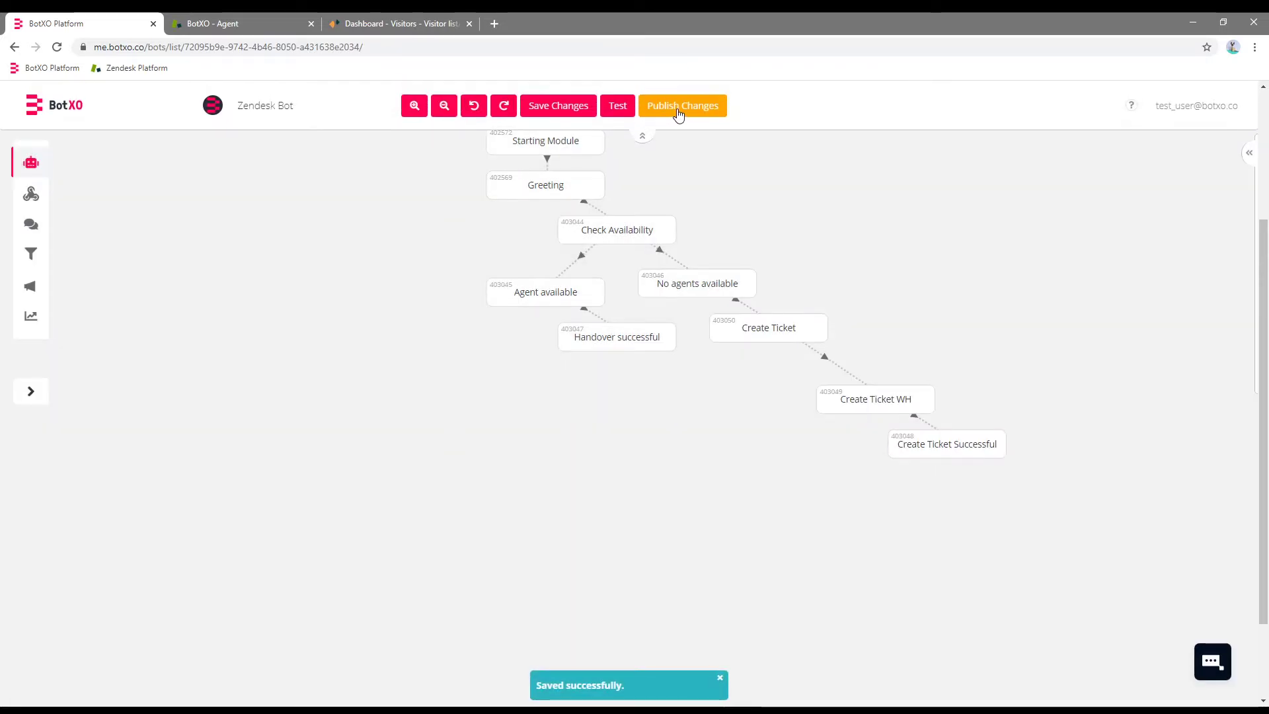
pyautogui.click(678, 109)
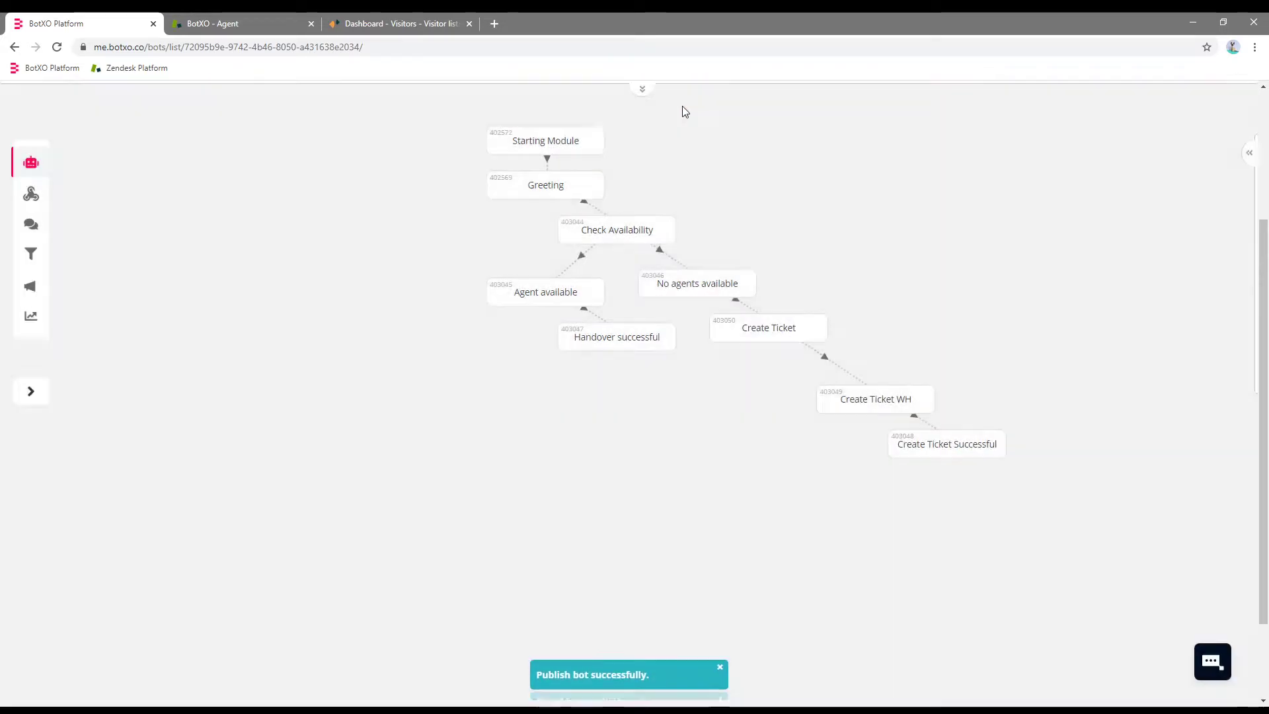
# Start a simulated visitor chat in Zendesk Chat and send 'Hello' to the bot.
pyautogui.click(397, 23)
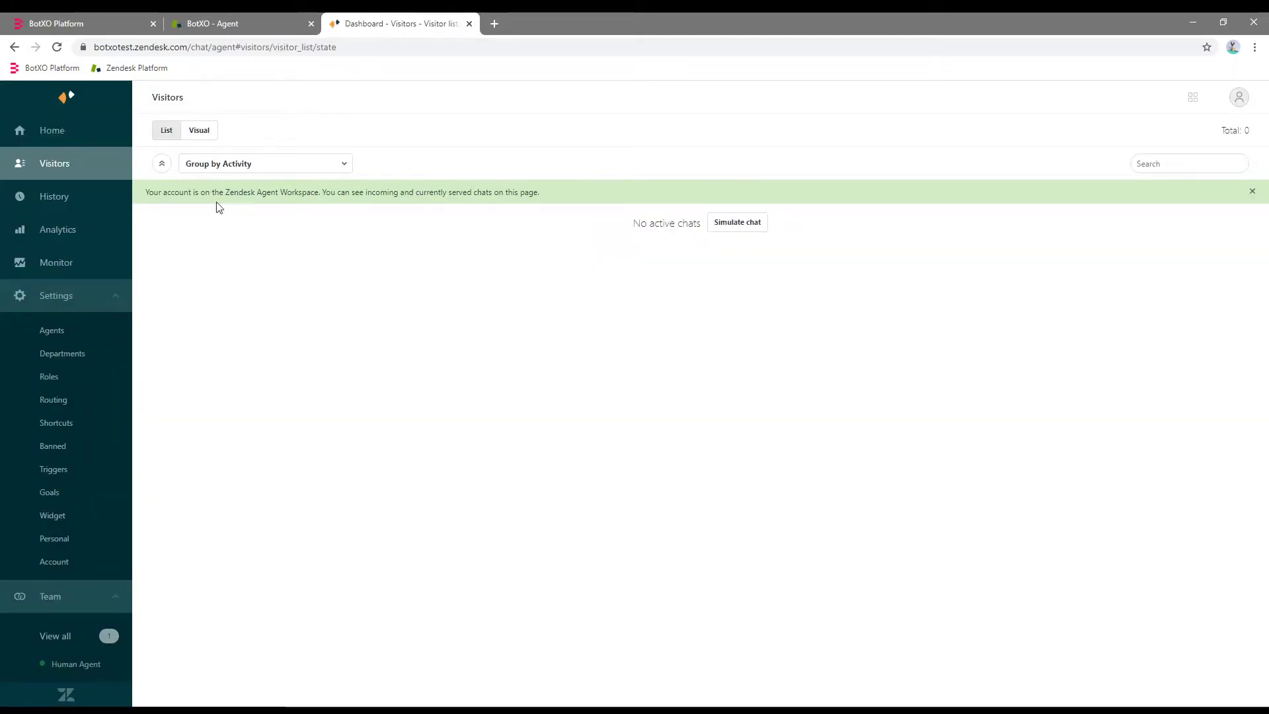
pyautogui.click(741, 223)
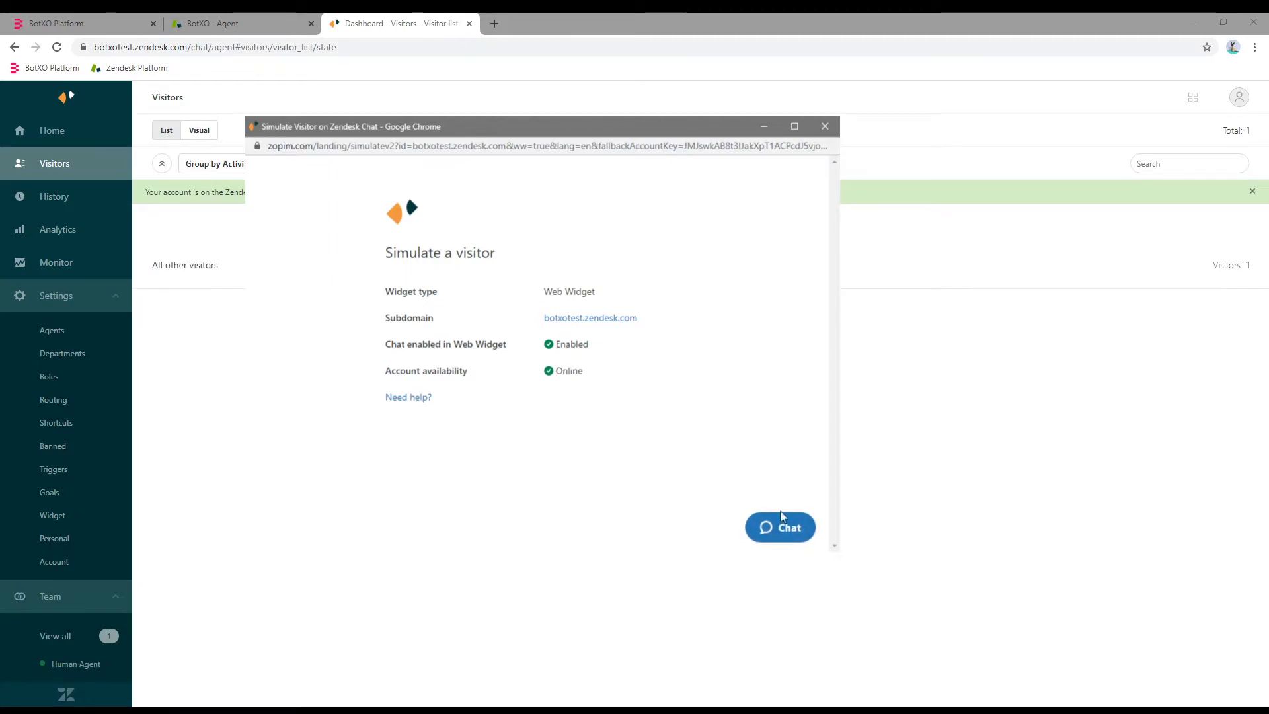
pyautogui.click(784, 526)
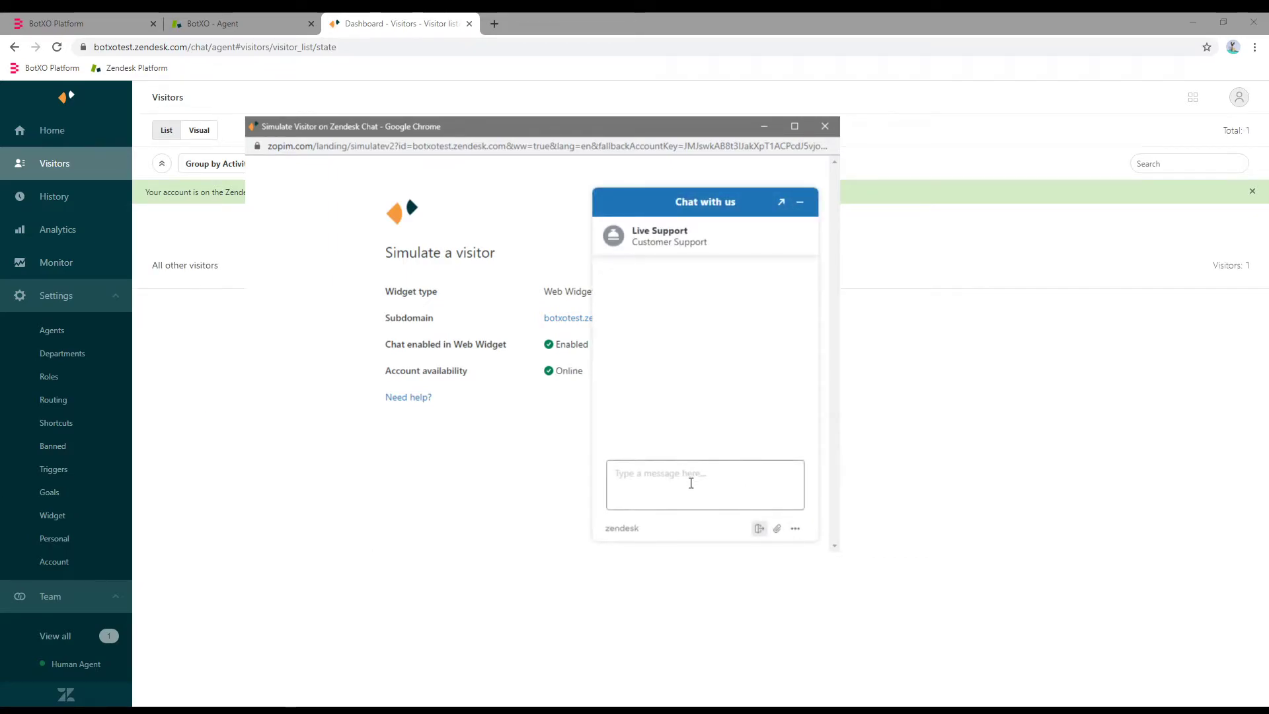
pyautogui.click(690, 483)
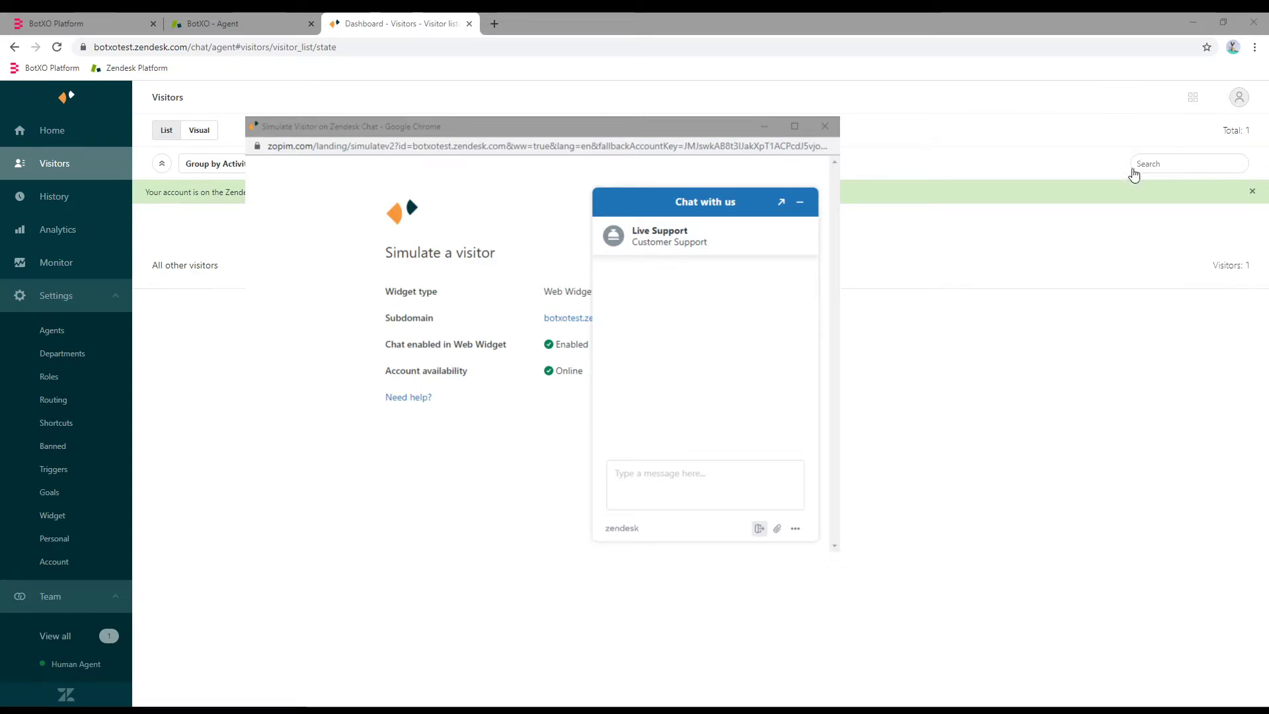
pyautogui.hotkey('alt', 'Tab')
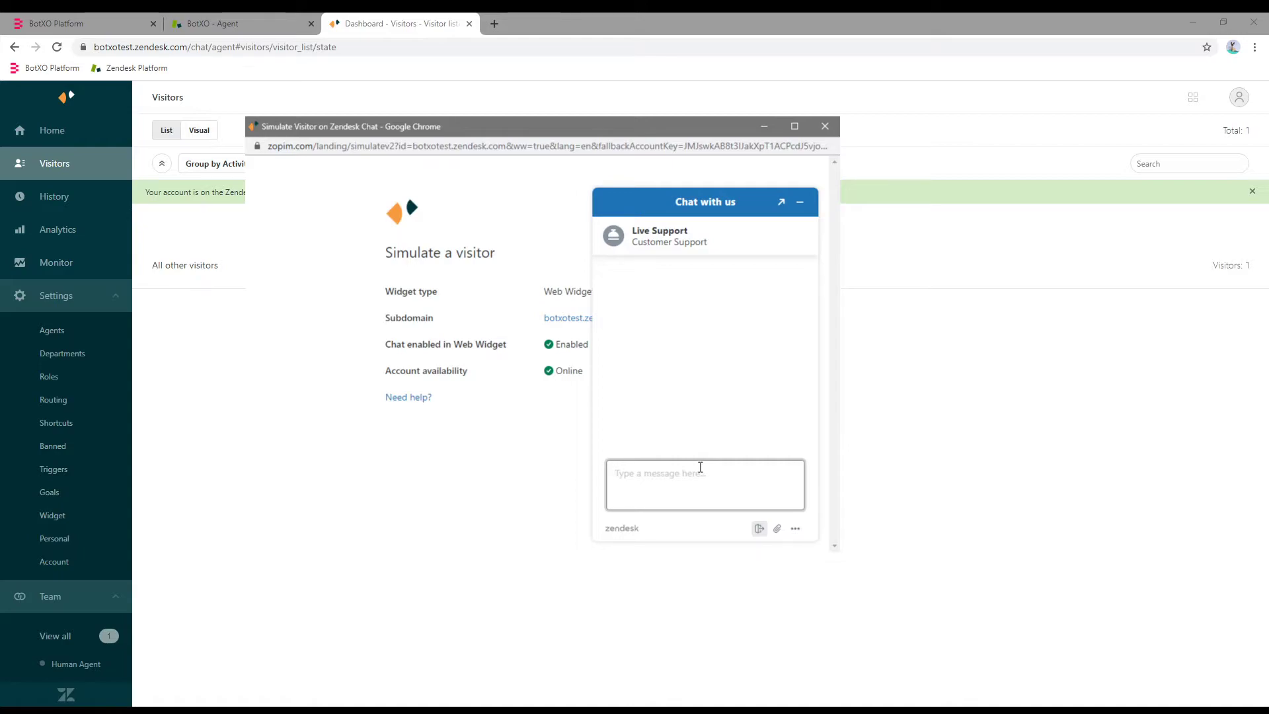
pyautogui.write('lo')
pyautogui.press('Return')
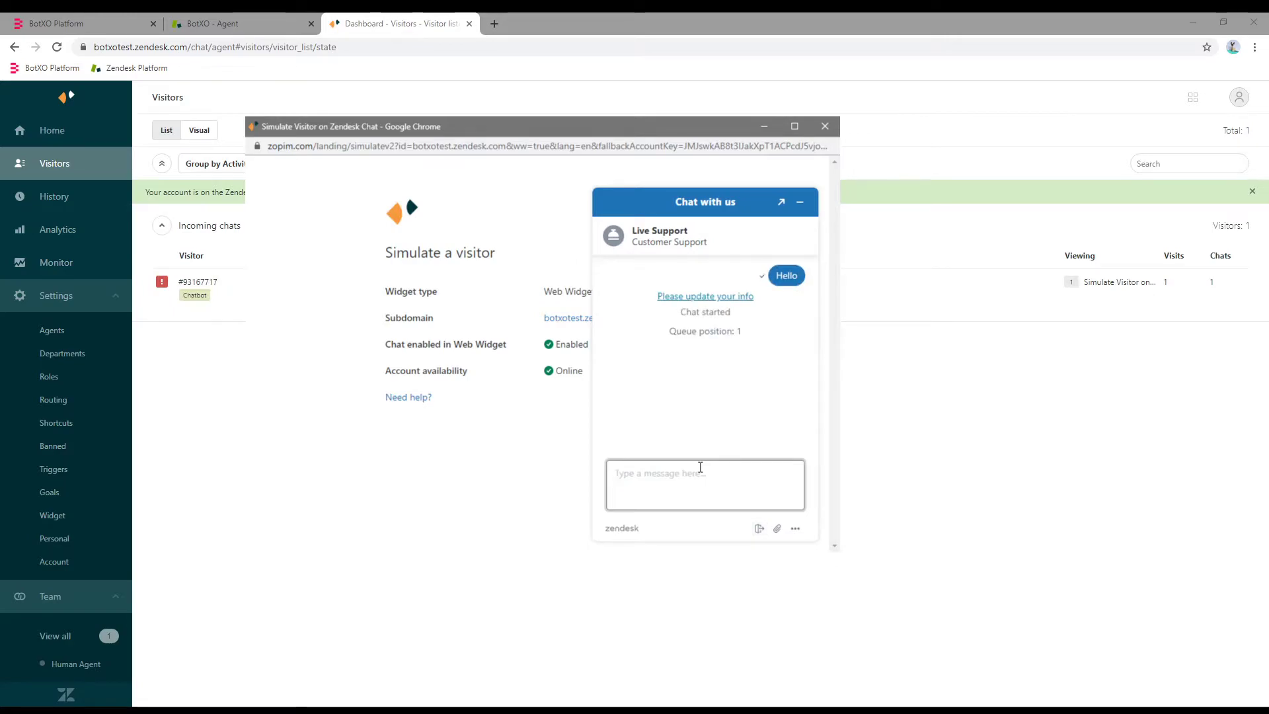
# Choose Contact support, accept the ticket, send 'My printer is on fire. help!', and close the simulator.
pyautogui.click(730, 439)
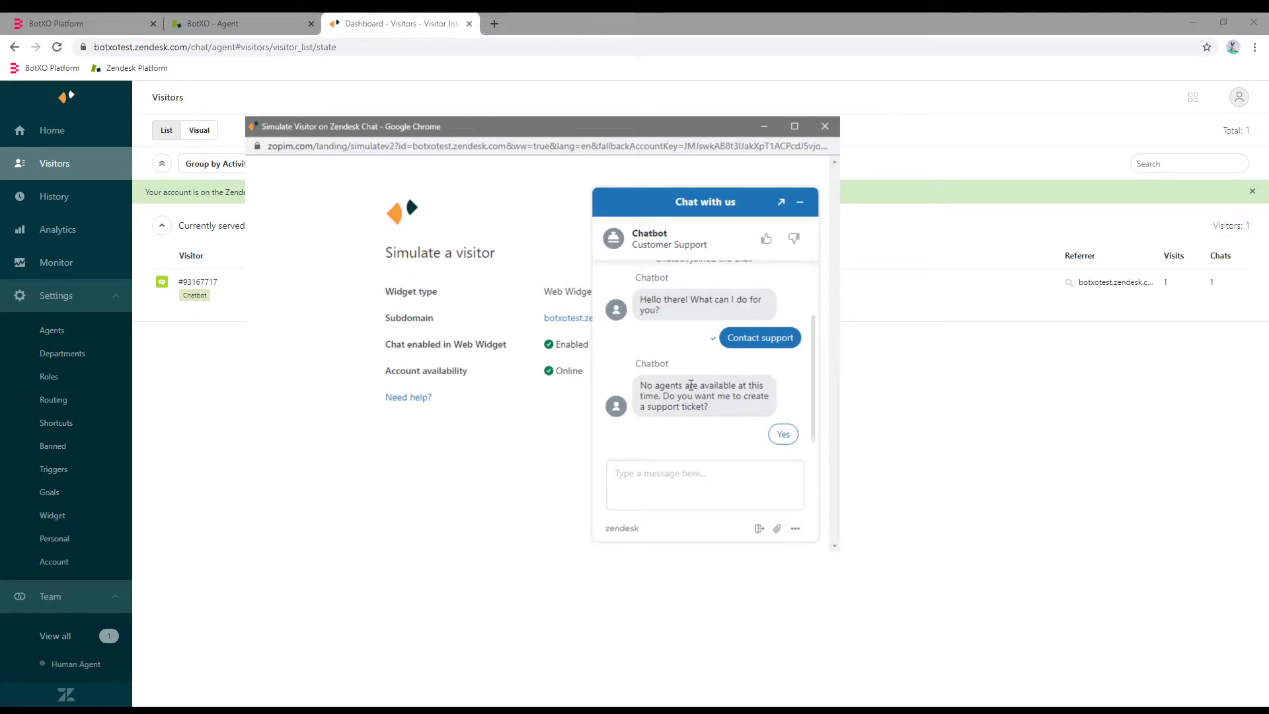
pyautogui.click(784, 436)
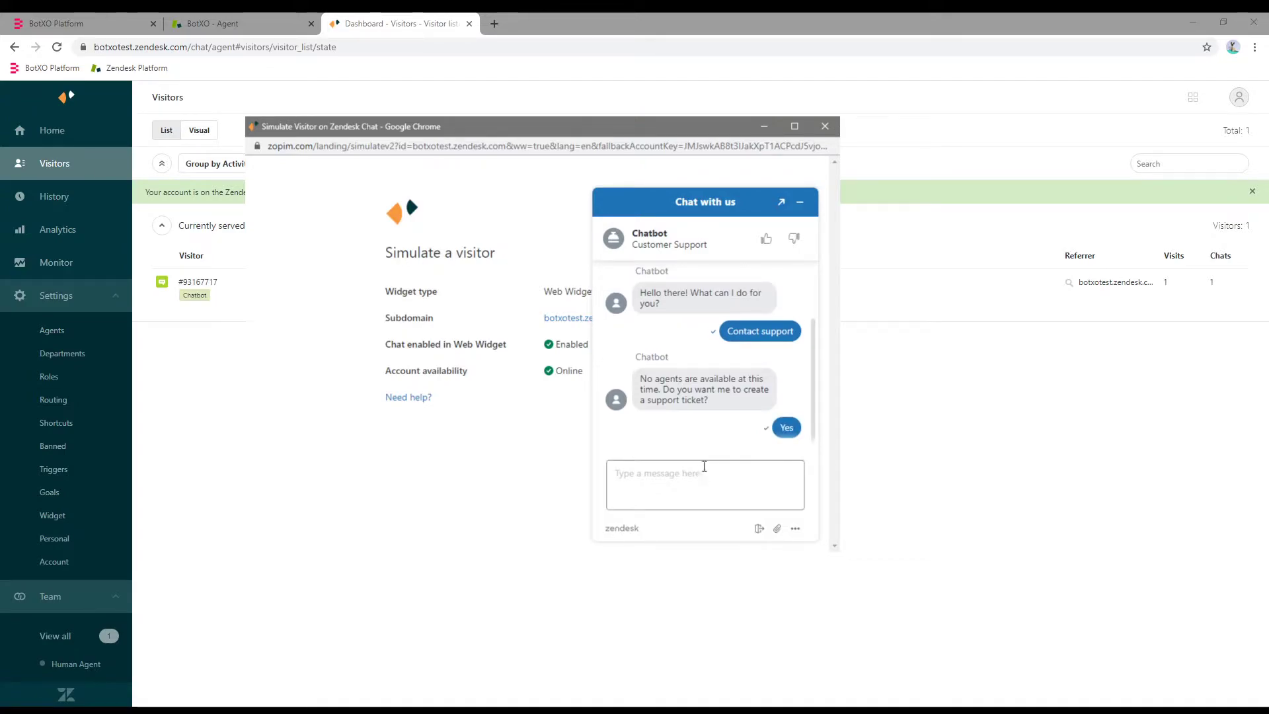
pyautogui.click(689, 480)
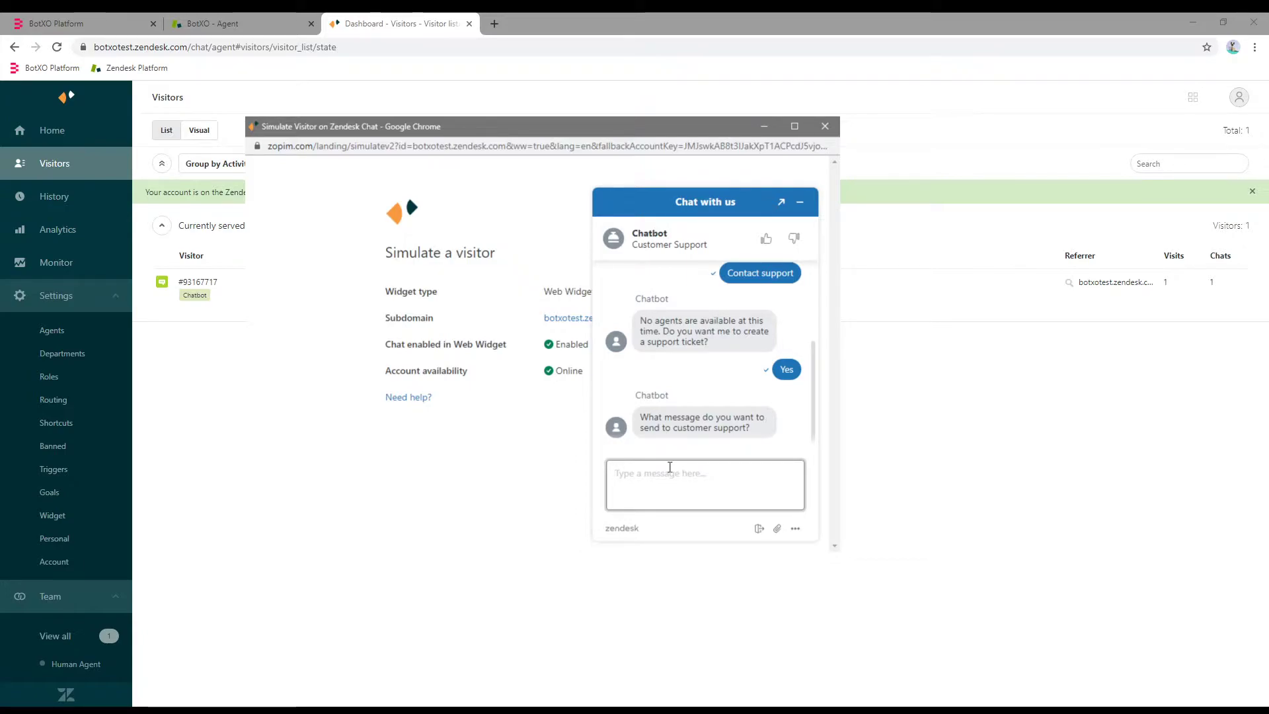
pyautogui.write('My printer is')
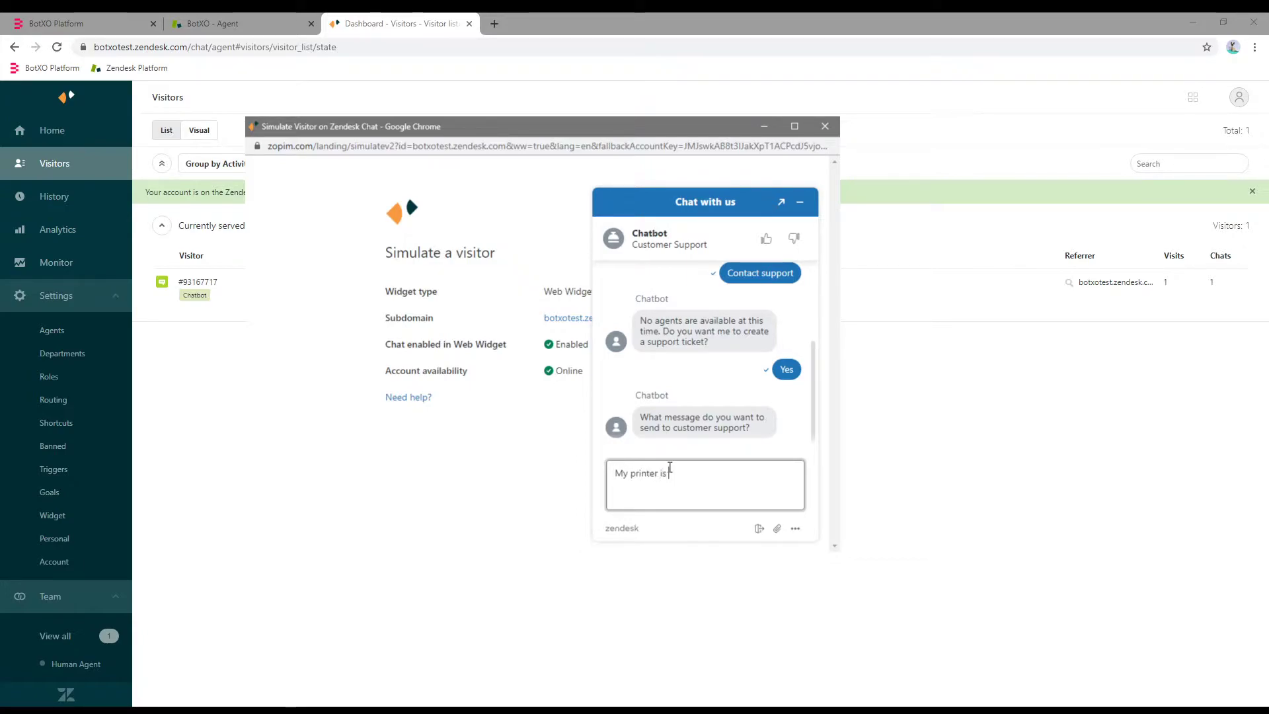
pyautogui.write(' on fire. help!')
pyautogui.press('Return')
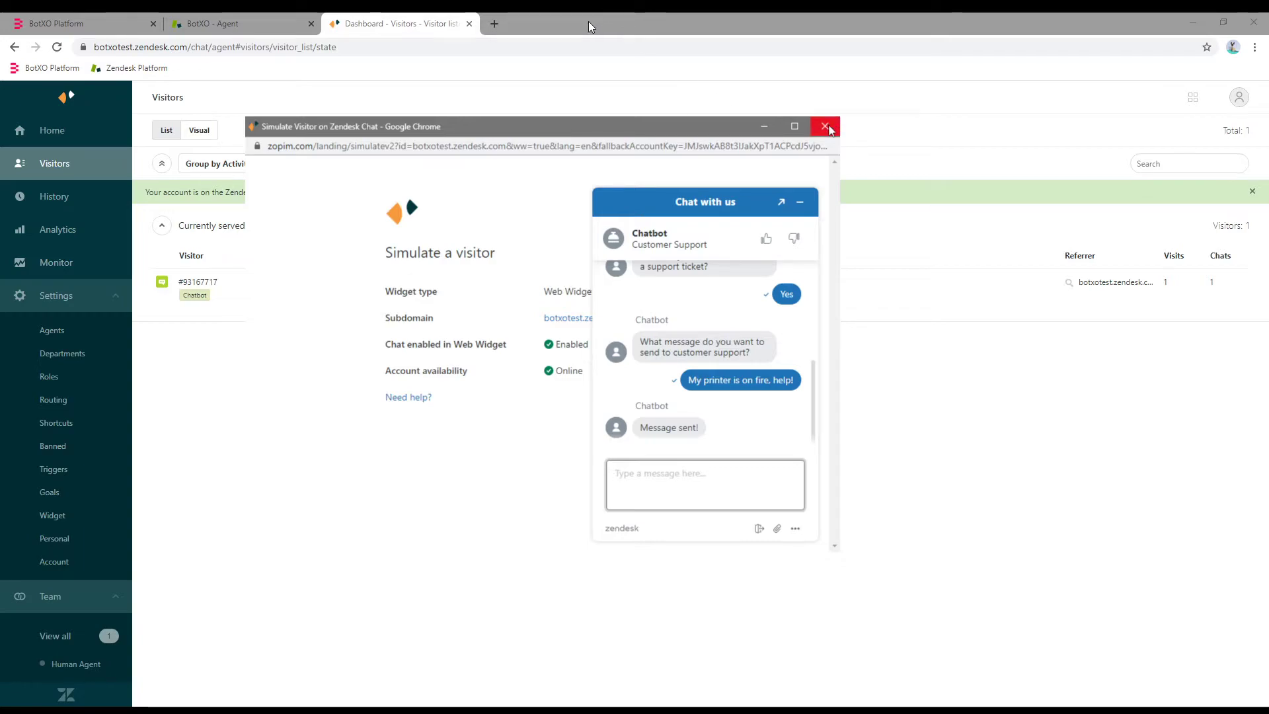
pyautogui.click(825, 126)
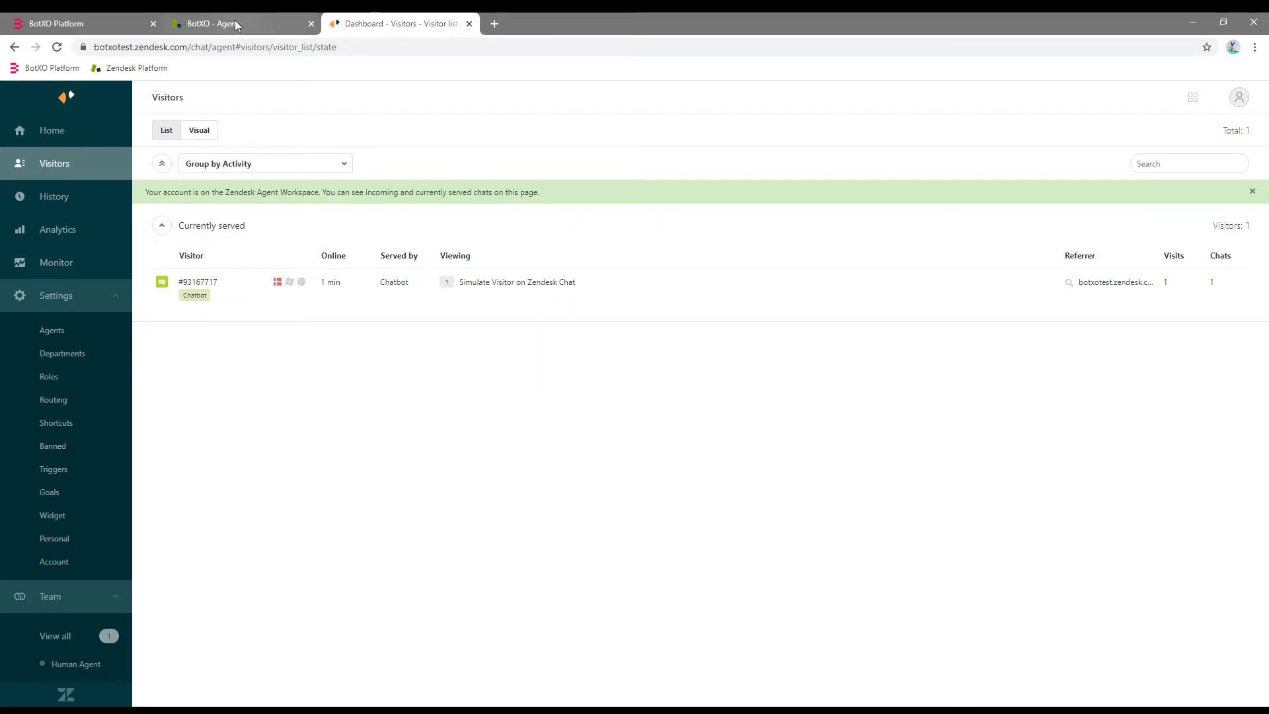
# Review ticket #26 'Ticket from Chatbot' in the Zendesk Support dashboard, then return to BotXO.
pyautogui.click(235, 25)
pyautogui.click(72, 141)
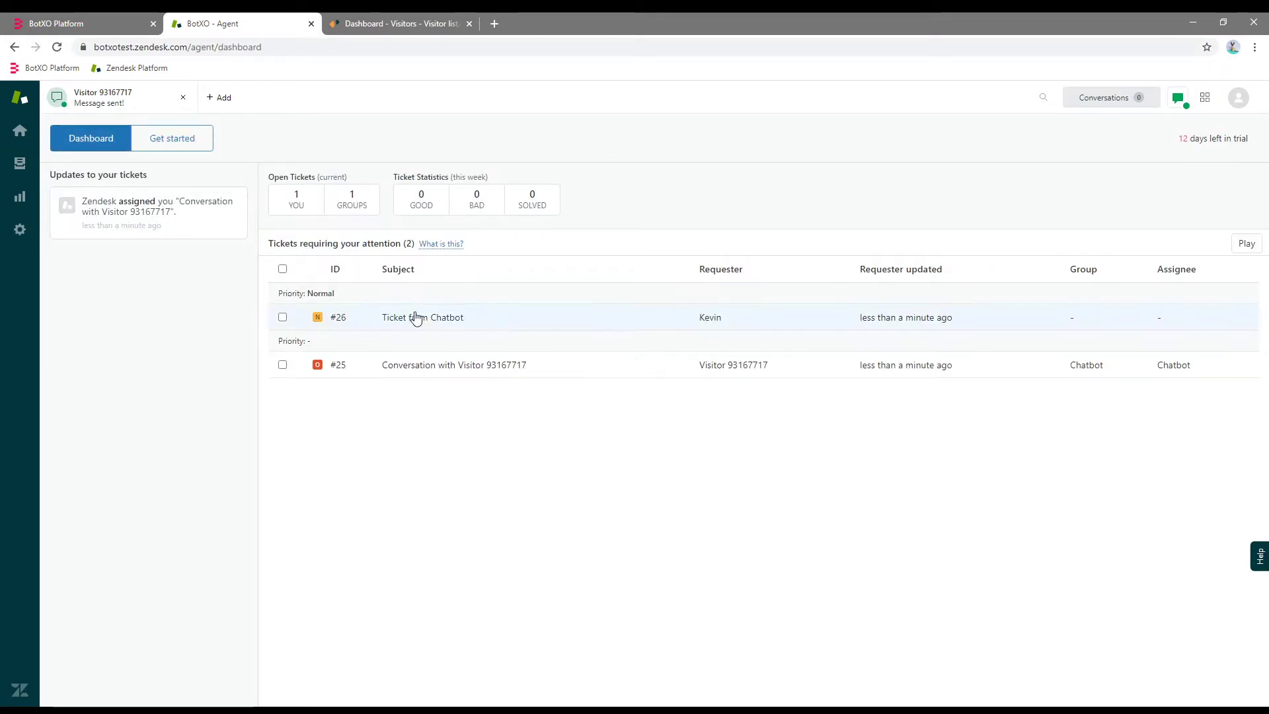
pyautogui.moveTo(436, 320)
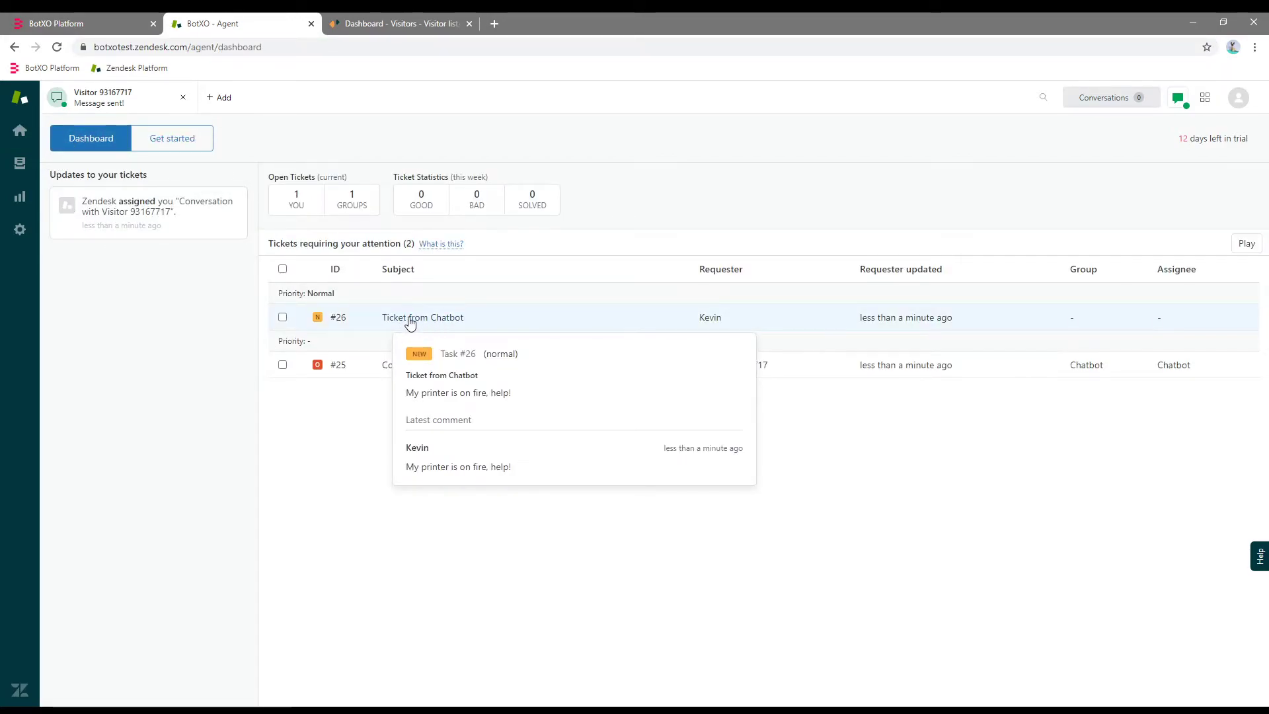
pyautogui.click(460, 321)
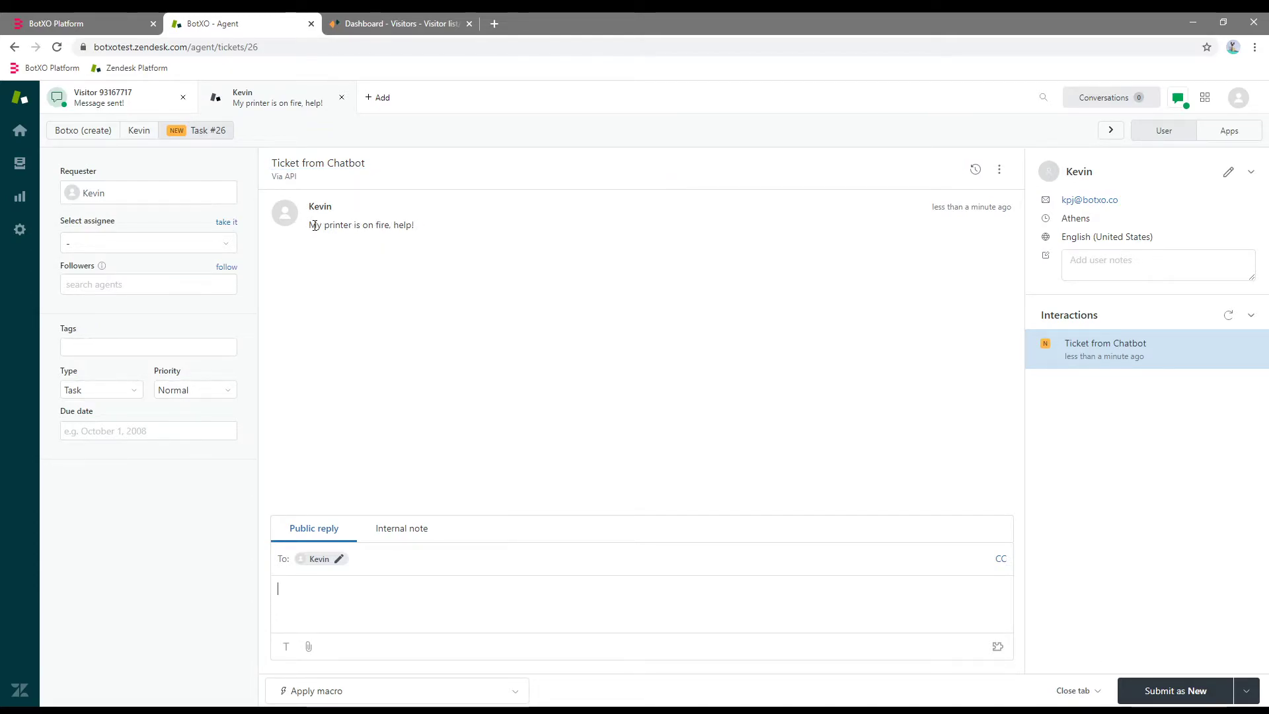
pyautogui.moveTo(314, 226); pyautogui.dragTo(418, 227)
pyautogui.click(452, 226)
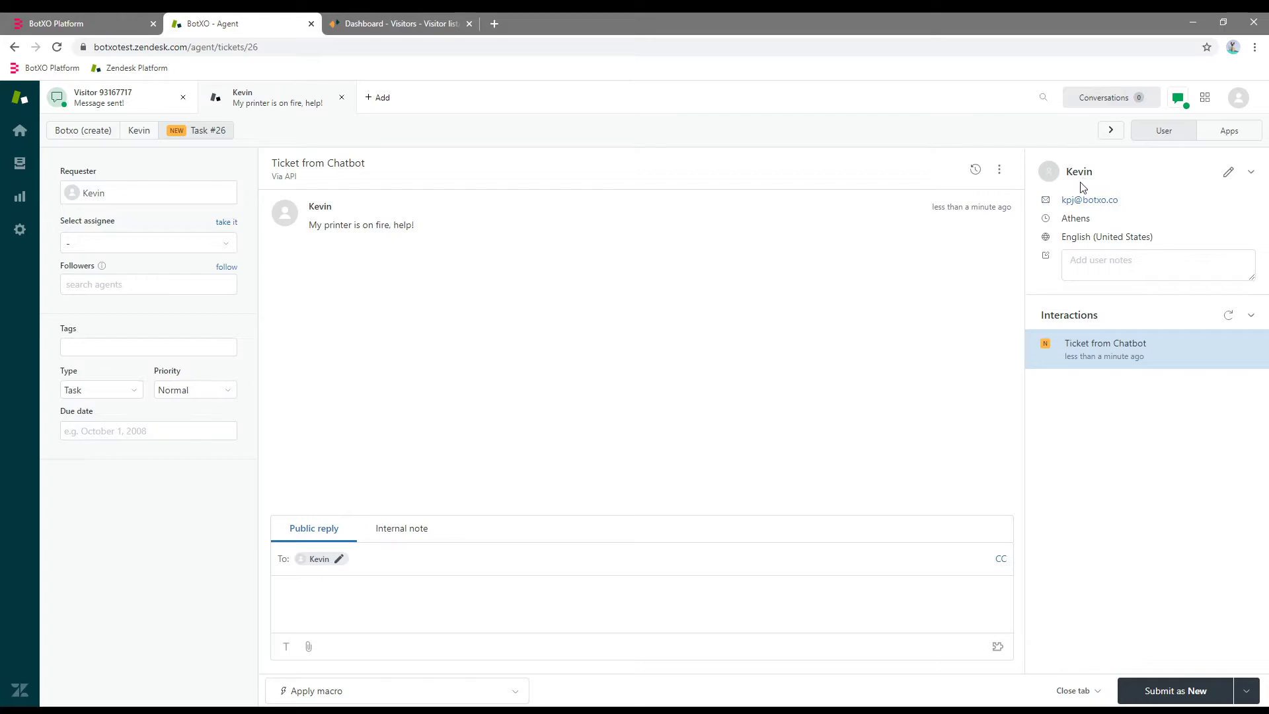
pyautogui.click(72, 15)
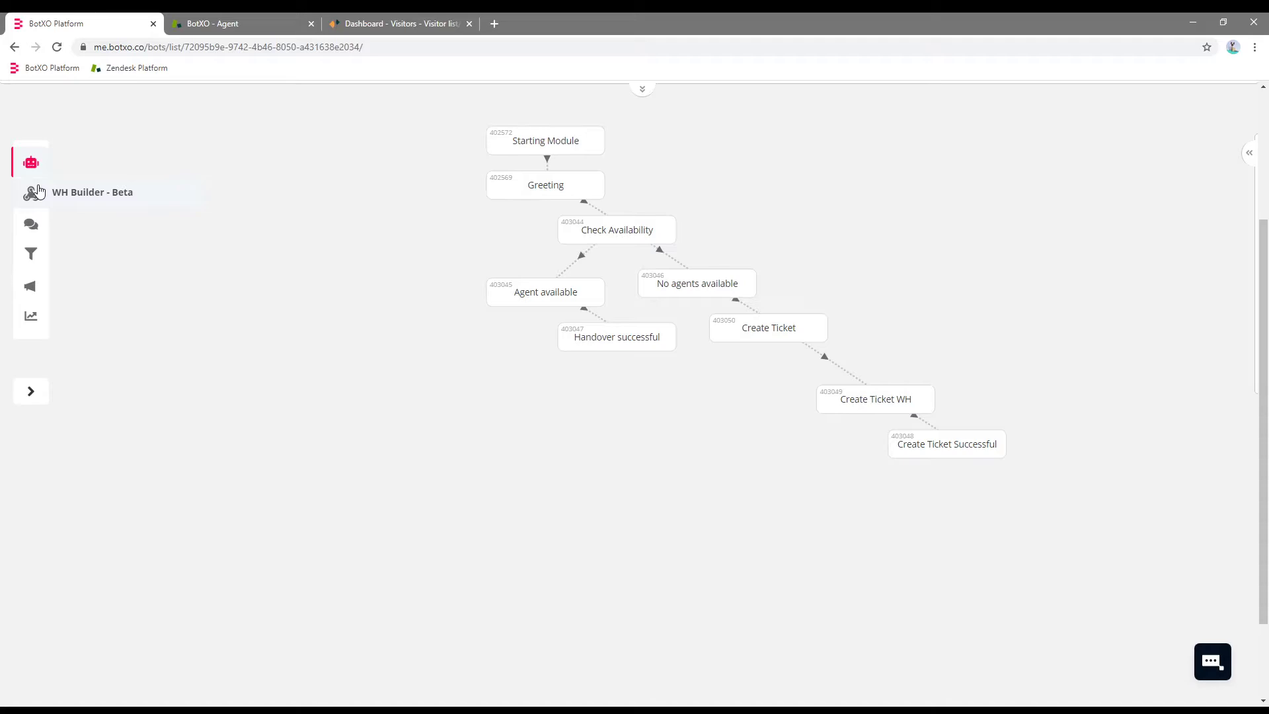
# Edit the Zendesk Support Create Ticket webhook and open its 'Creating a ticket in Zendesk Support' article in a new tab.
pyautogui.click(39, 191)
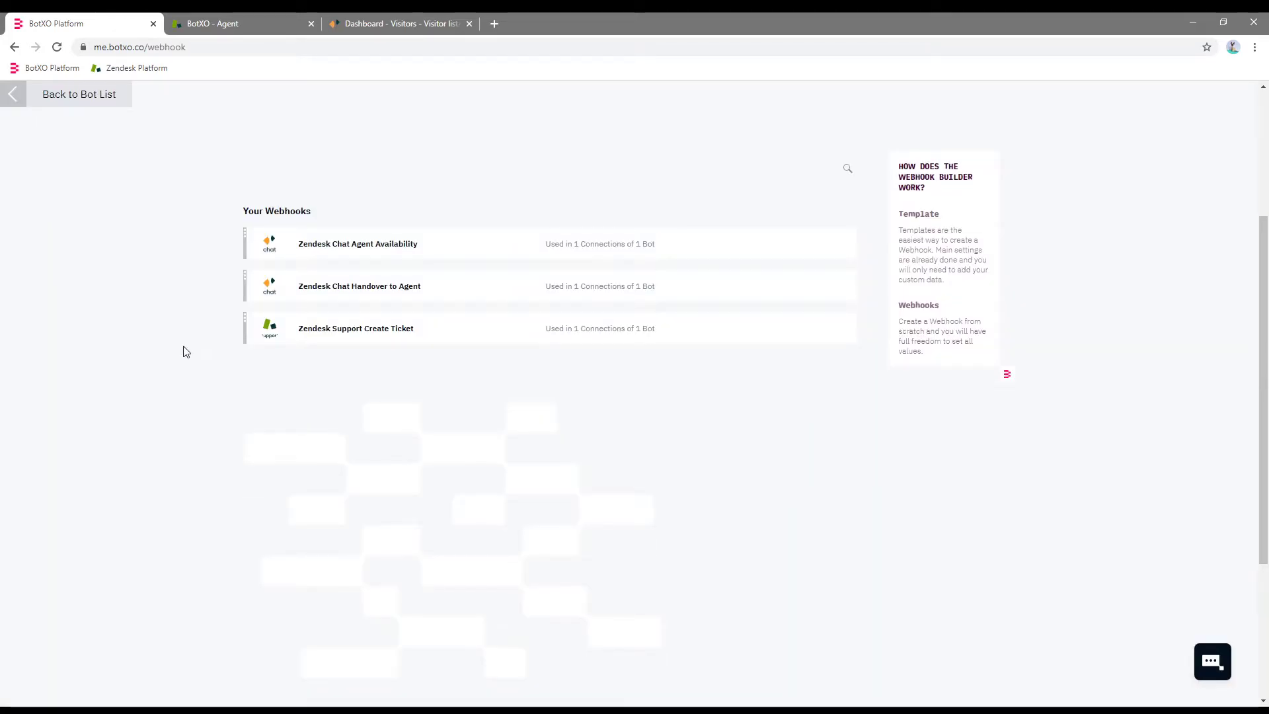
pyautogui.click(343, 334)
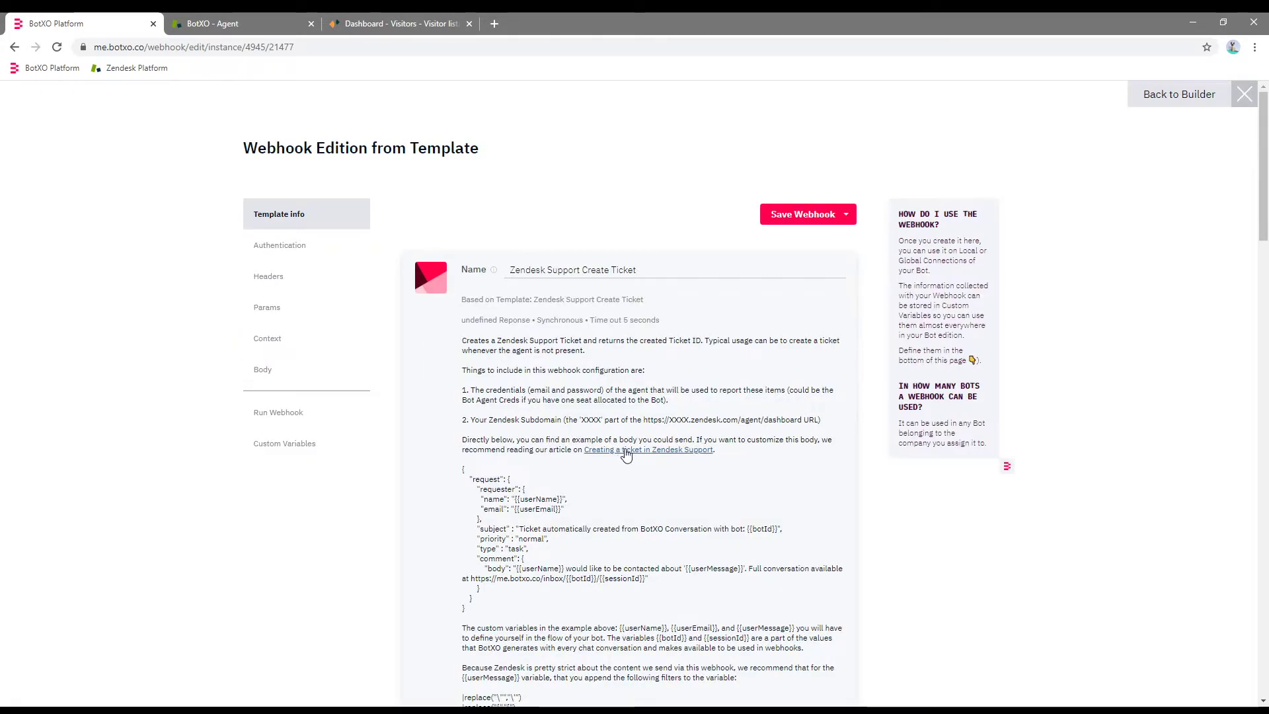
pyautogui.middleClick(628, 450)
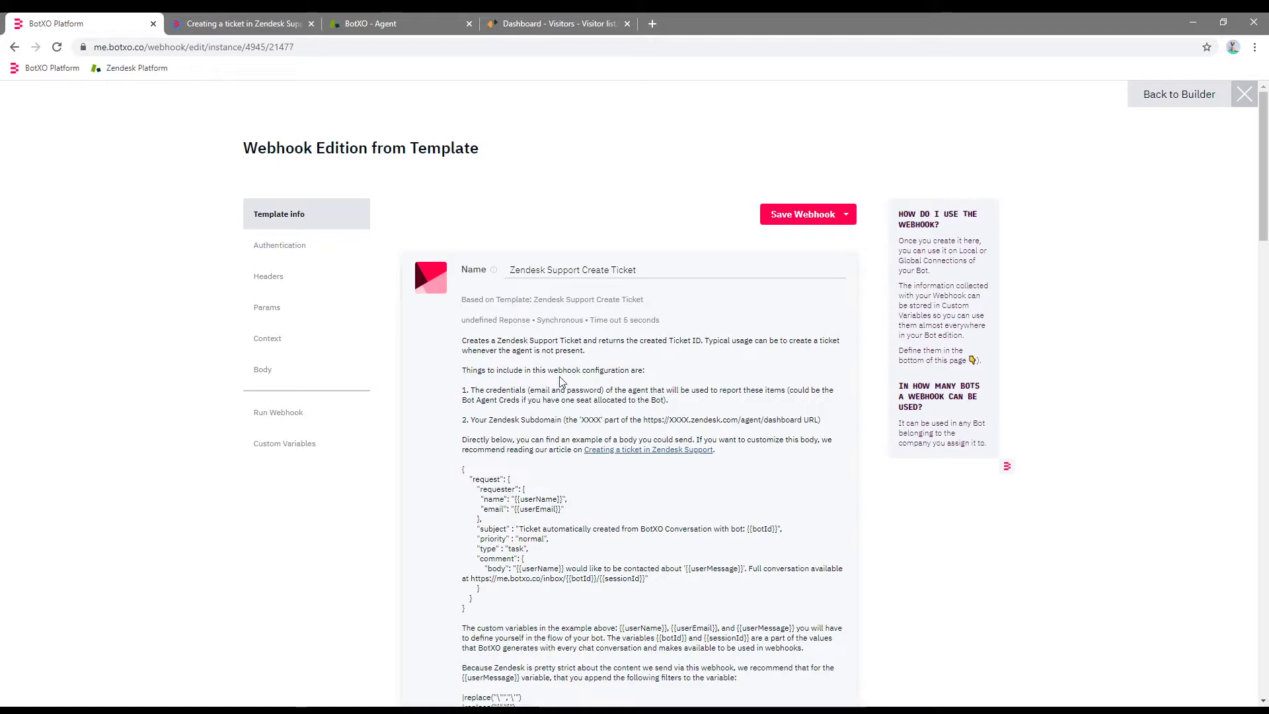
pyautogui.hotkey('ctrl', 'Tab')
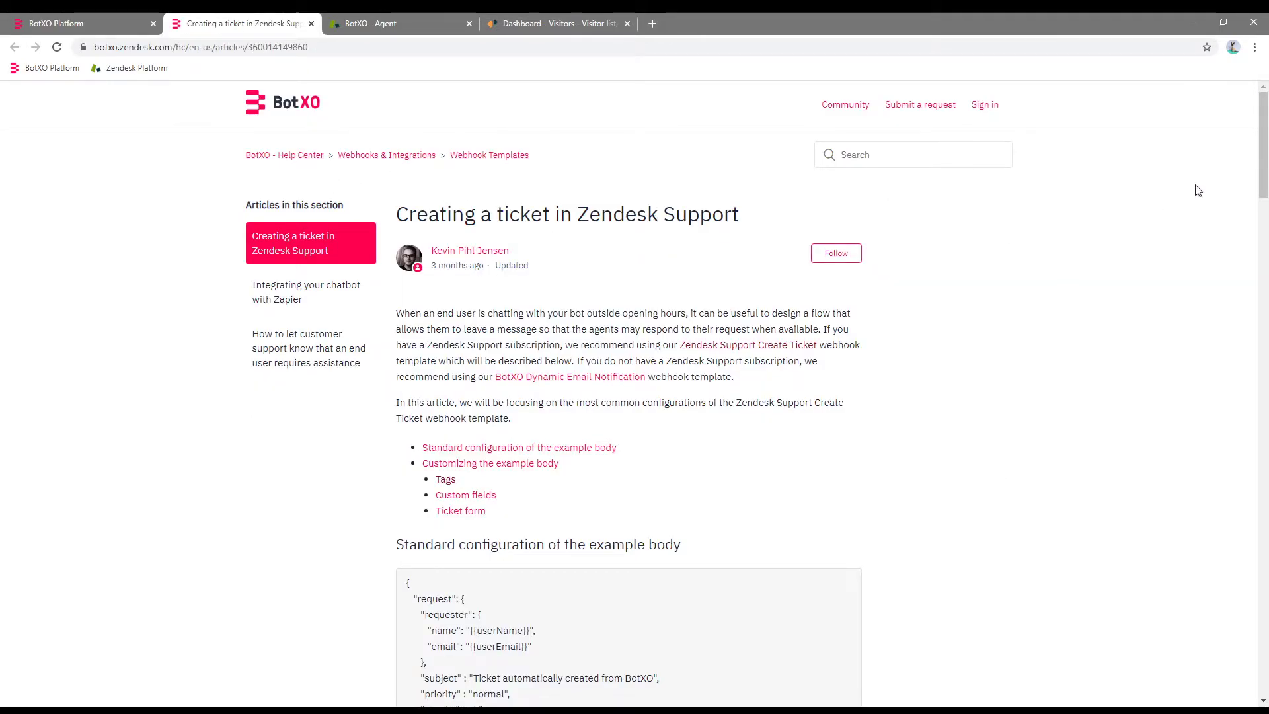
# Copy the example "tags": ["tag1", "tag2"] line from the article's Tags section and return to the webhook.
pyautogui.scroll(-2, 1267, 121)
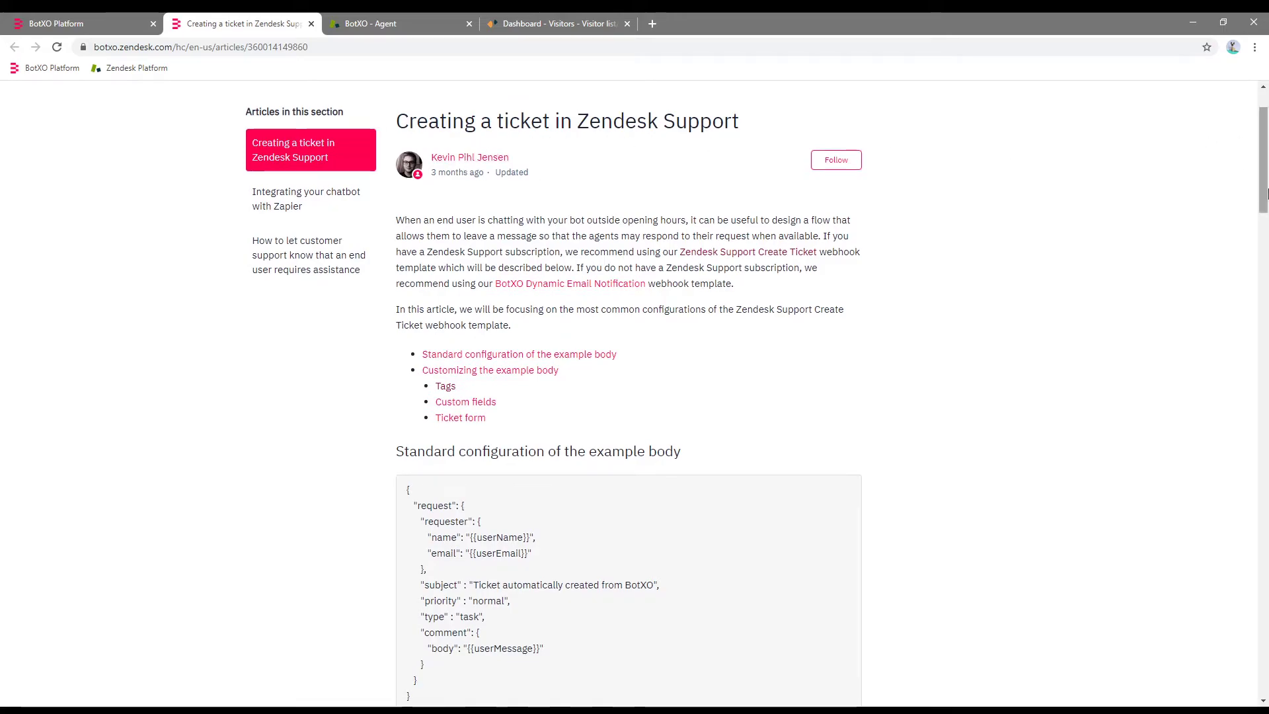
pyautogui.moveTo(1267, 152); pyautogui.dragTo(1267, 351)
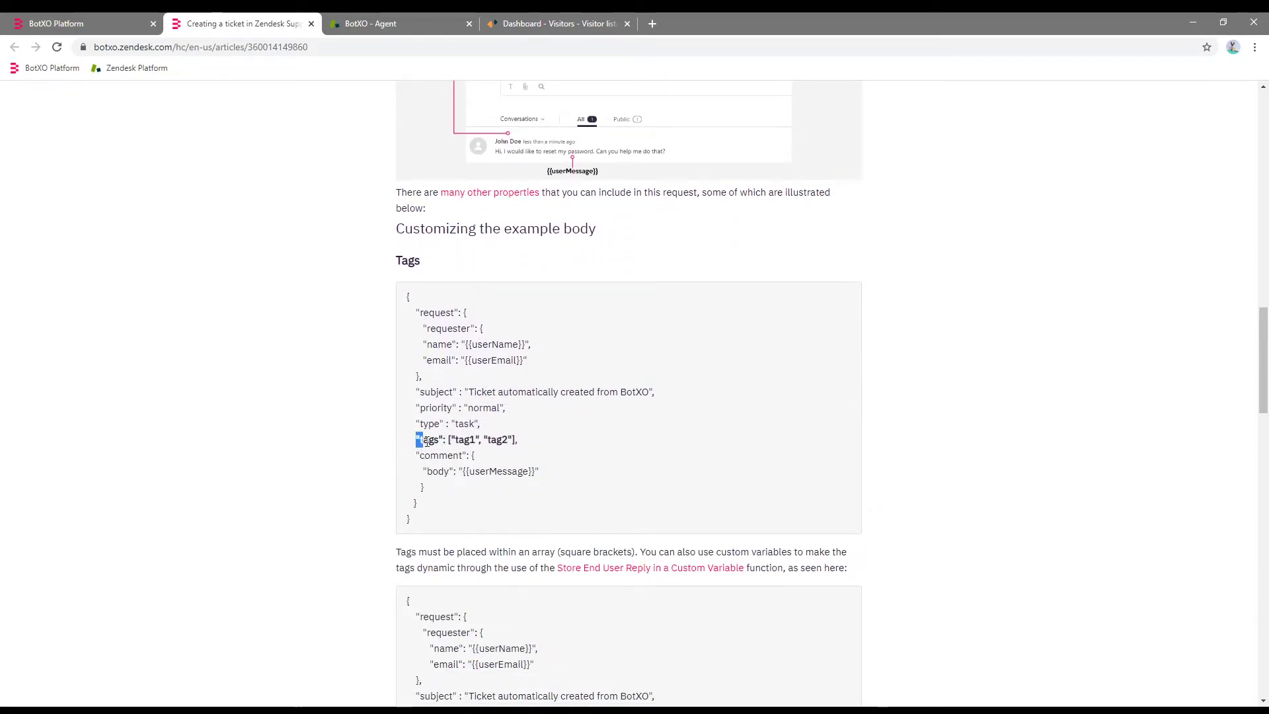
pyautogui.moveTo(505, 435); pyautogui.dragTo(529, 439)
pyautogui.hotkey('ctrl', 'c')
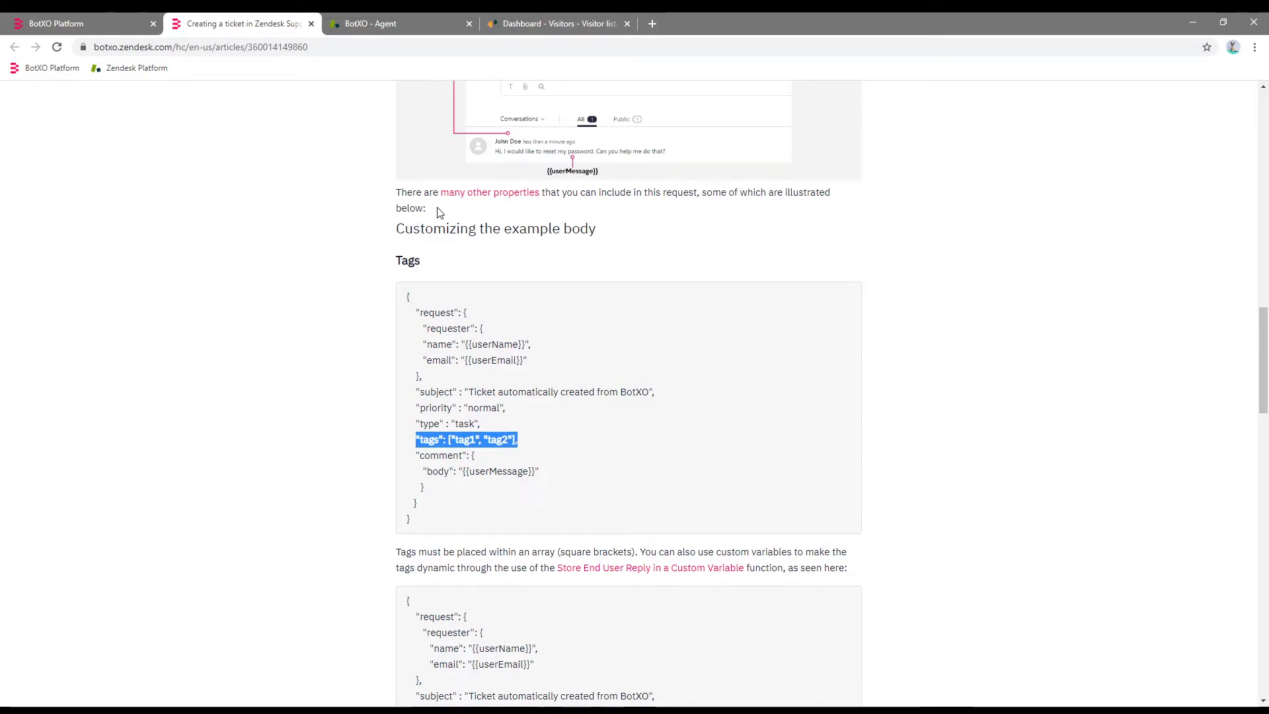
pyautogui.click(95, 23)
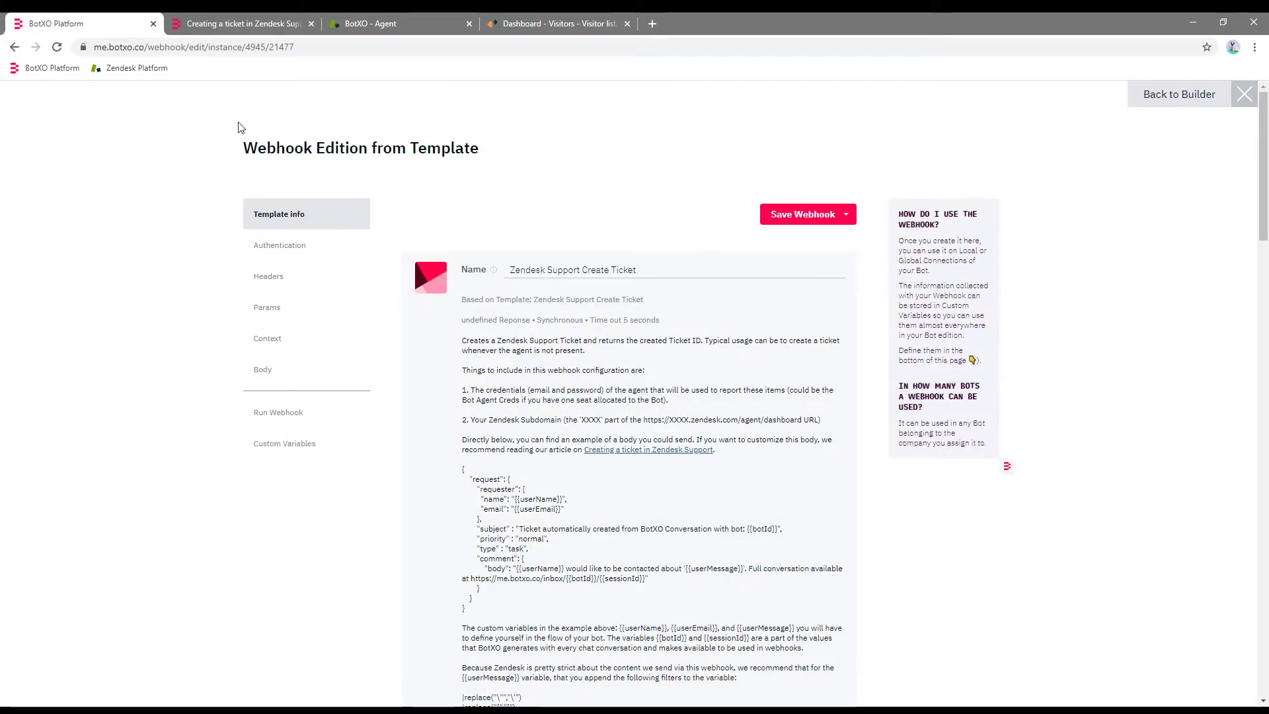
# Add a 'Ticket_from_BotXO' tags entry under the subject and set the comment body to 'Hello'.
pyautogui.moveTo(1262, 146); pyautogui.dragTo(1246, 428)
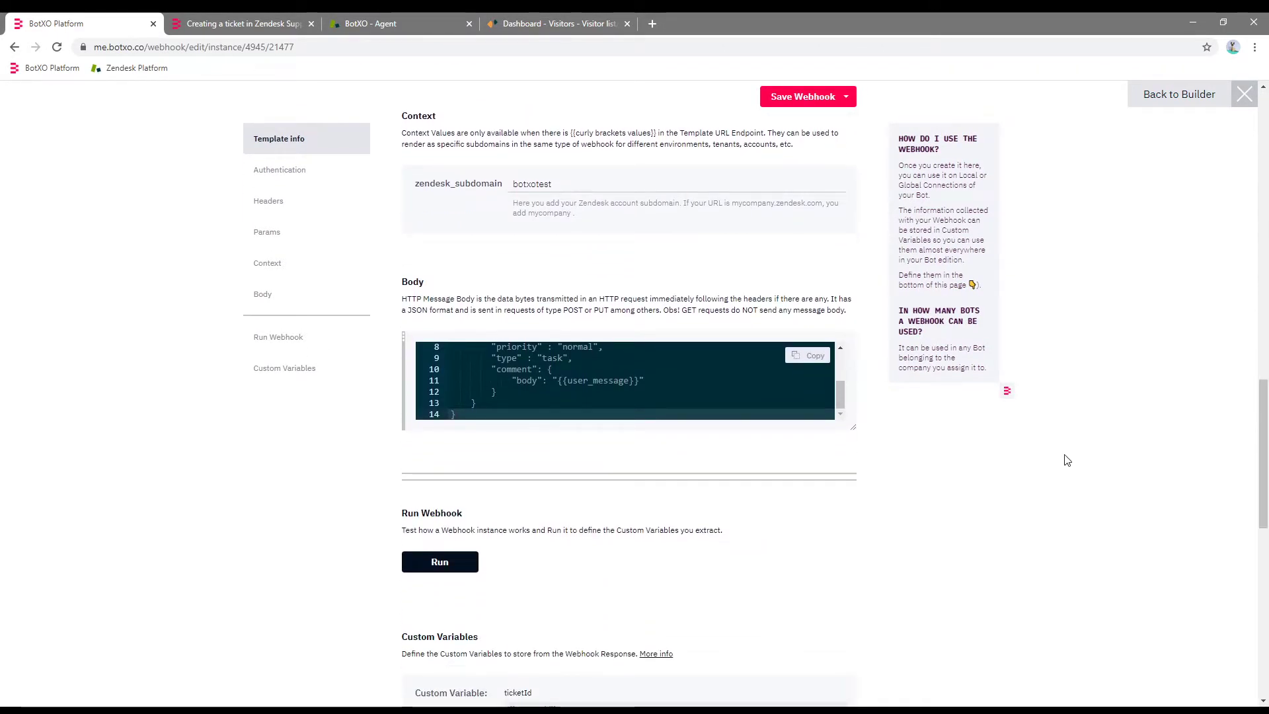
pyautogui.moveTo(857, 430); pyautogui.dragTo(865, 570)
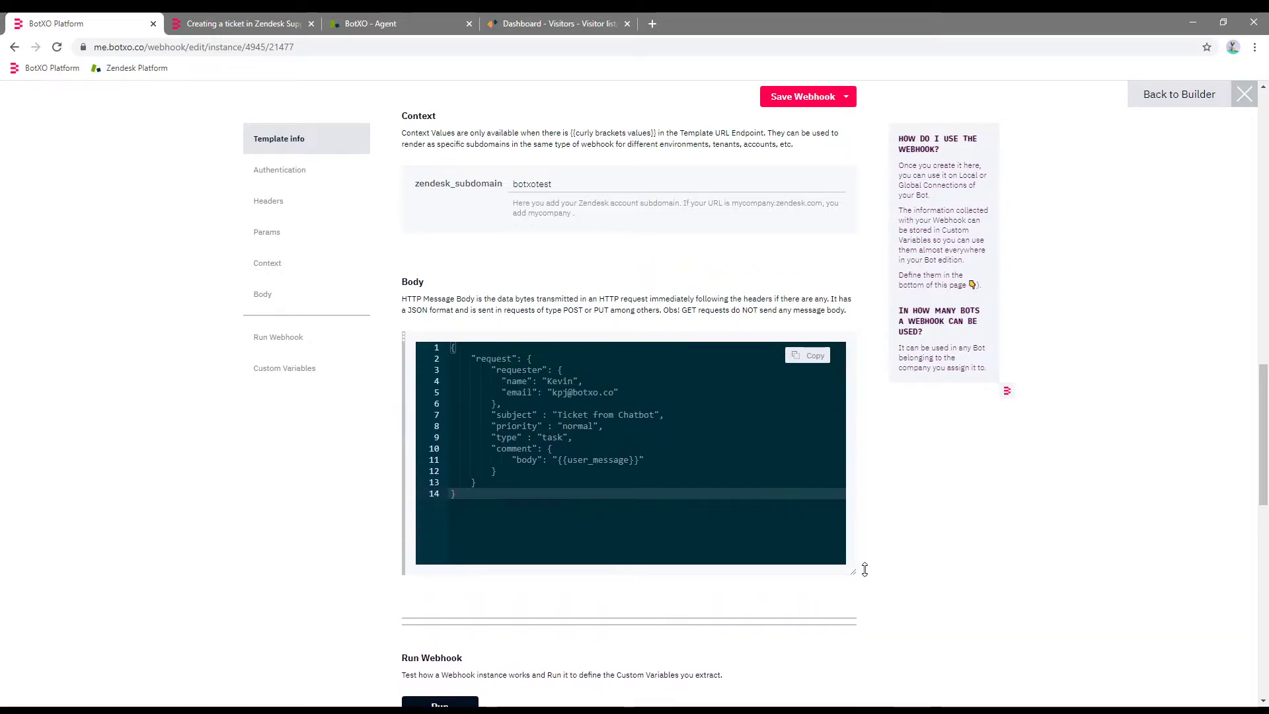
pyautogui.click(676, 414)
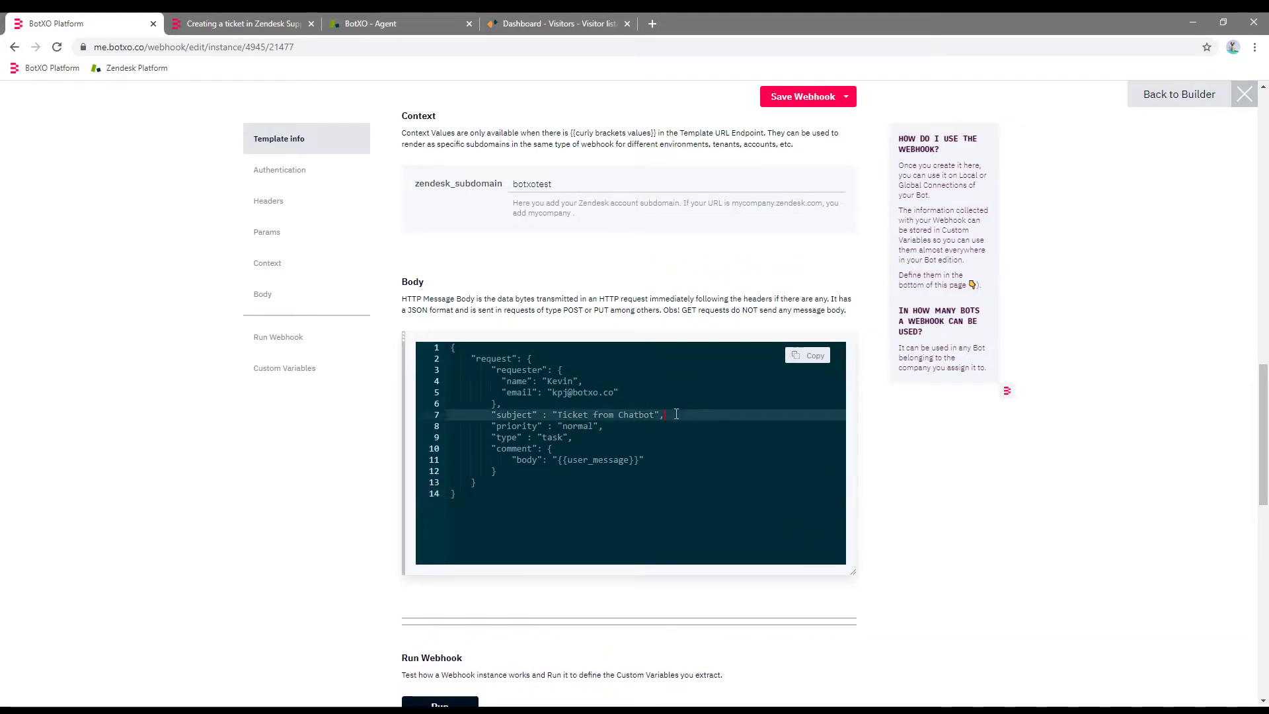
pyautogui.press('Return')
pyautogui.hotkey('ctrl', 'v')
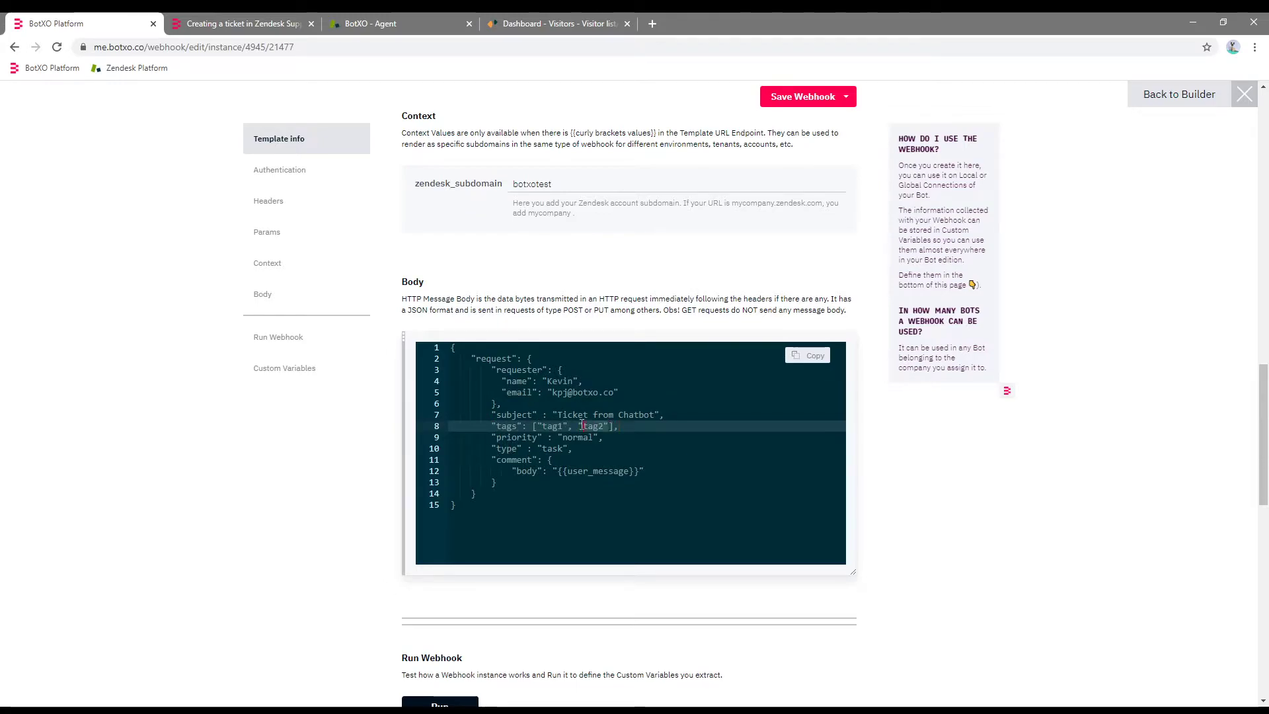
pyautogui.moveTo(568, 426); pyautogui.dragTo(607, 426)
pyautogui.press('BackSpace')
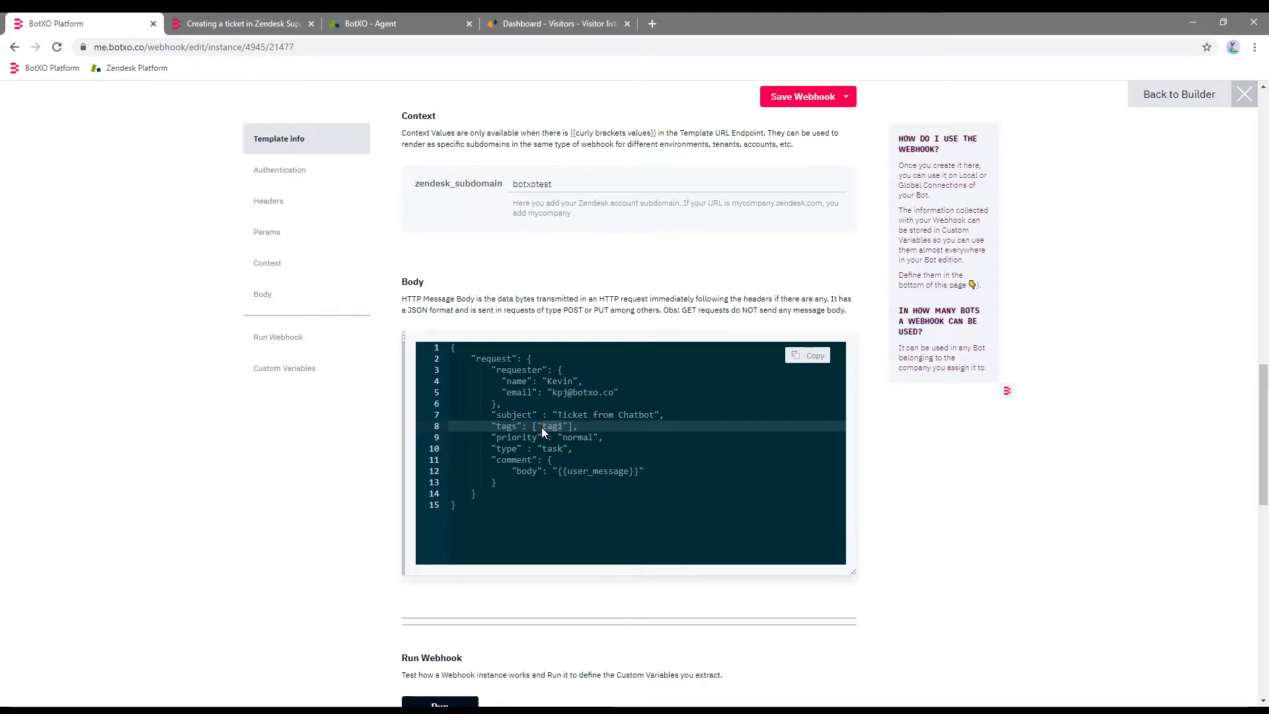
pyautogui.write('_from_BotXO')
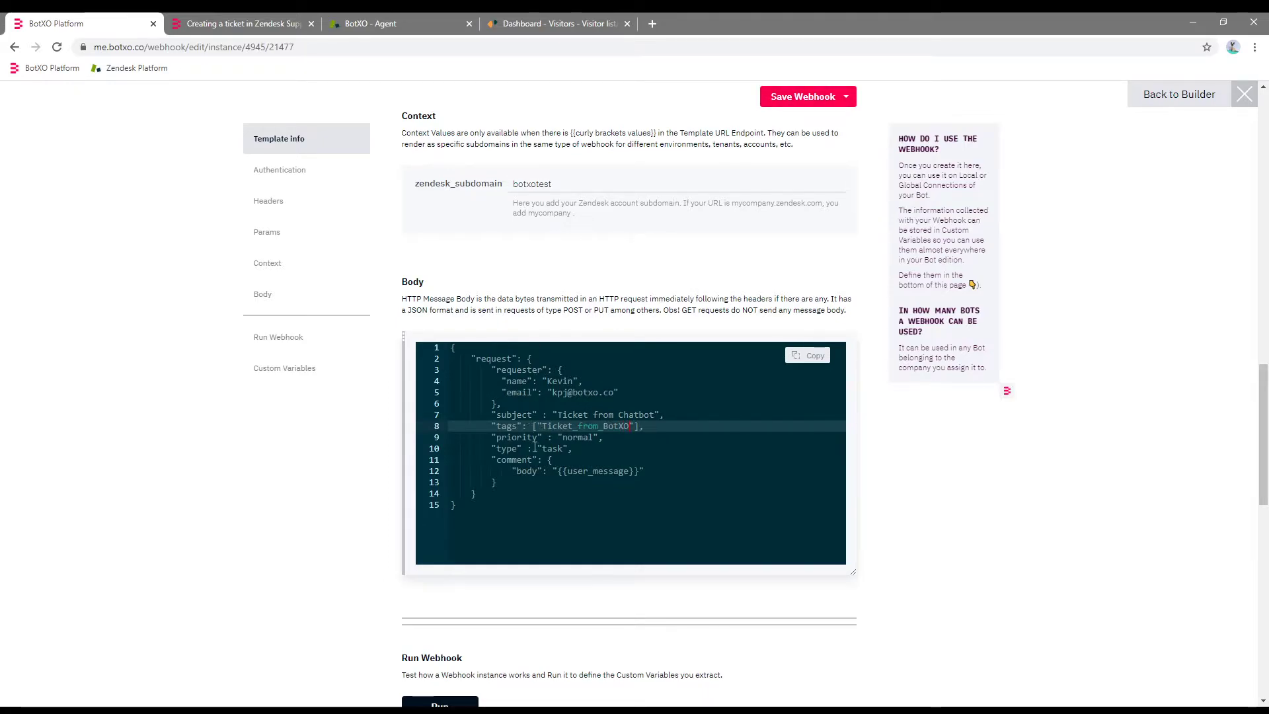
pyautogui.moveTo(558, 472); pyautogui.dragTo(639, 473)
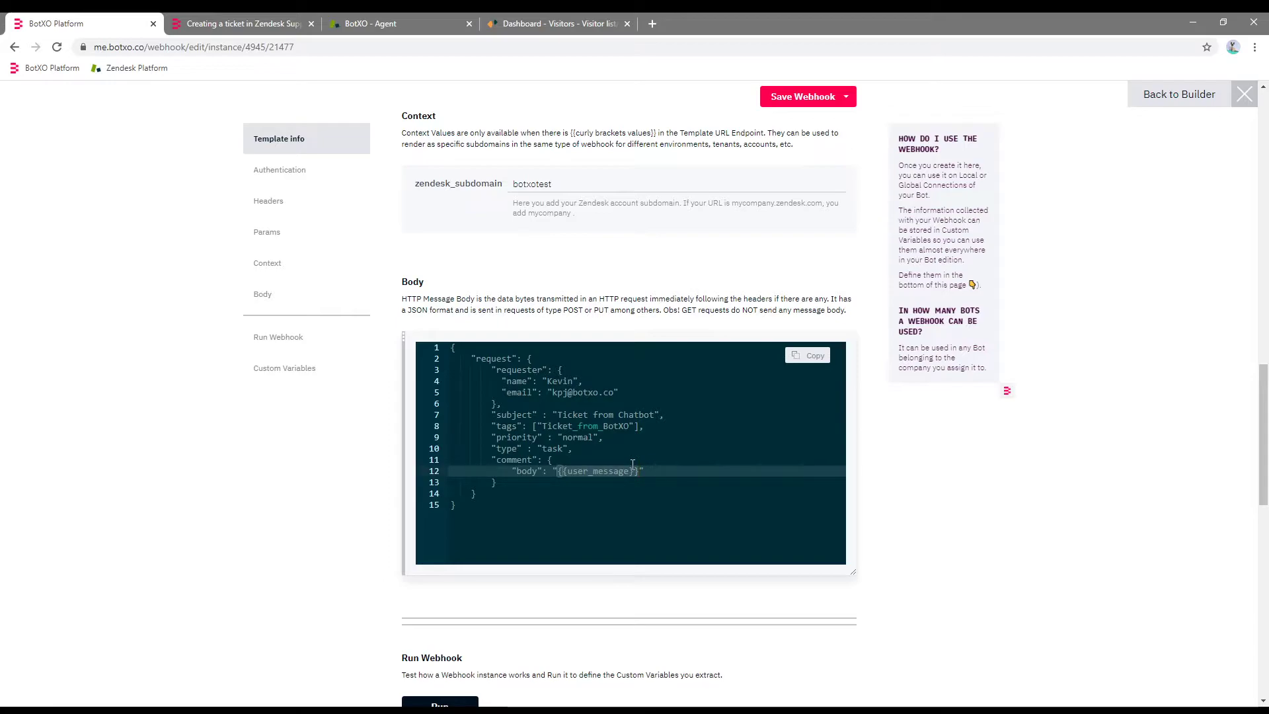
pyautogui.write('Hello')
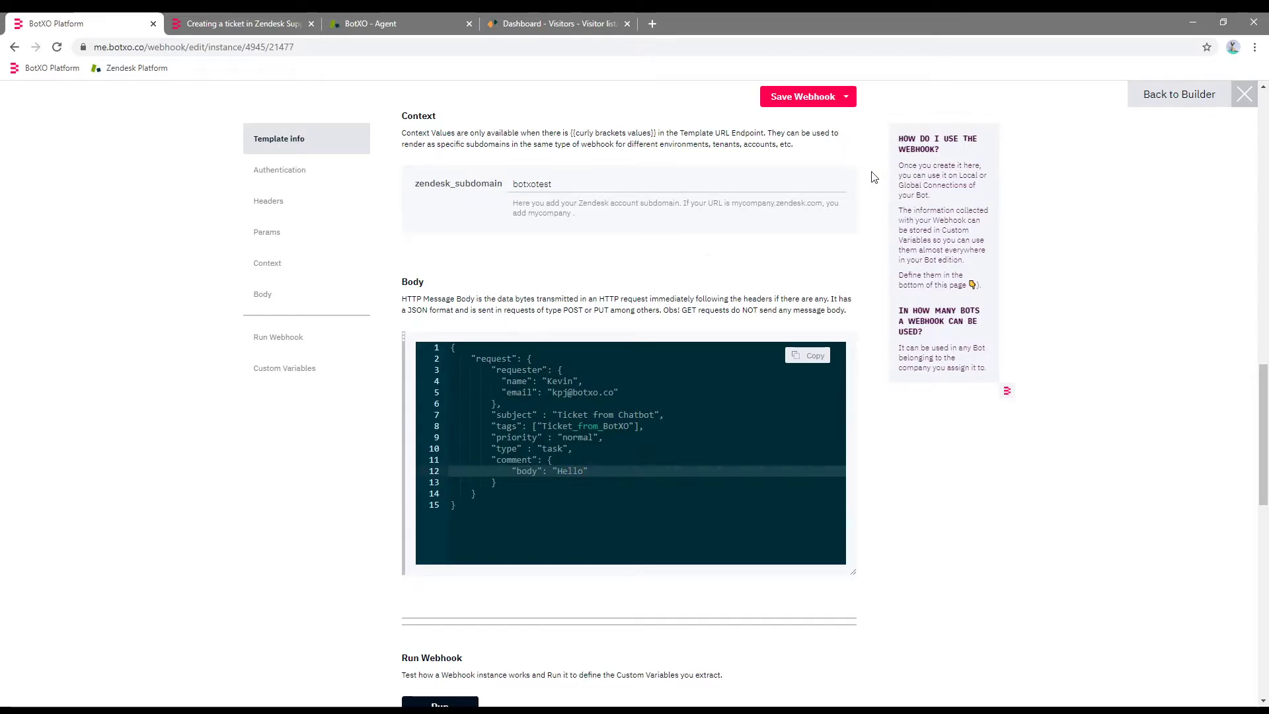
# Save the edited webhook and test-run it, creating ticket 27.
pyautogui.click(775, 103)
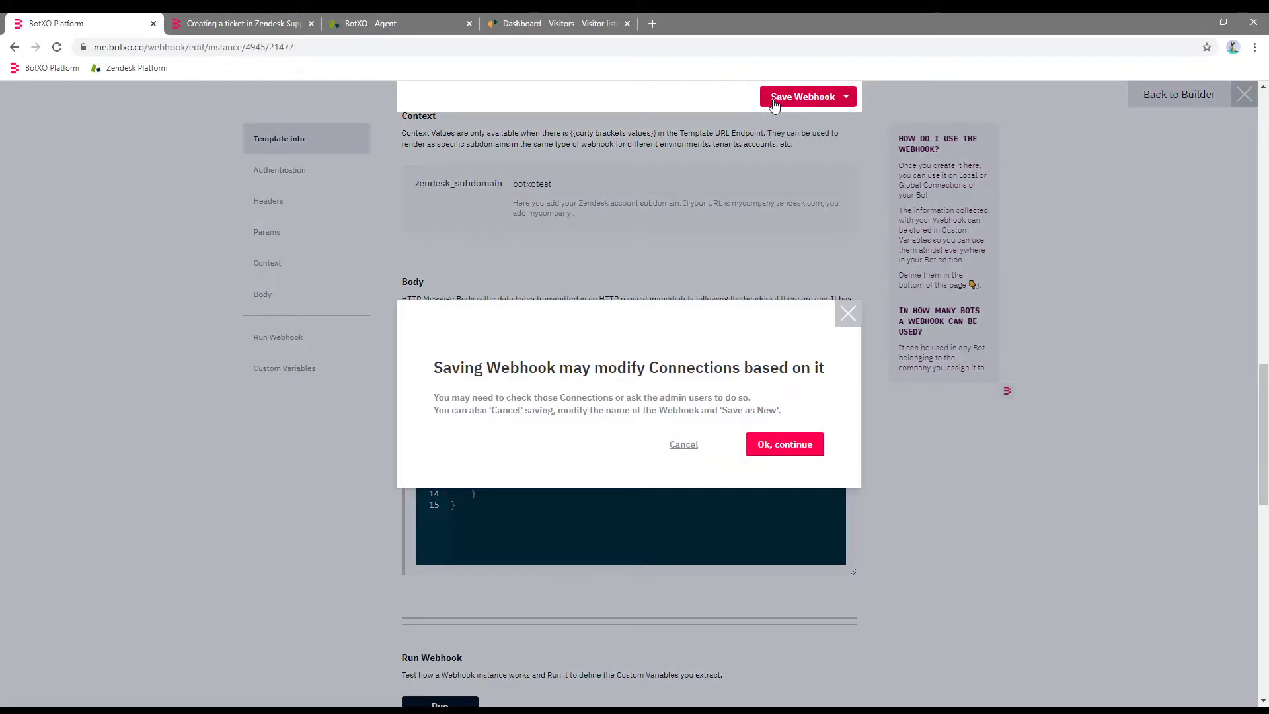
pyautogui.click(782, 436)
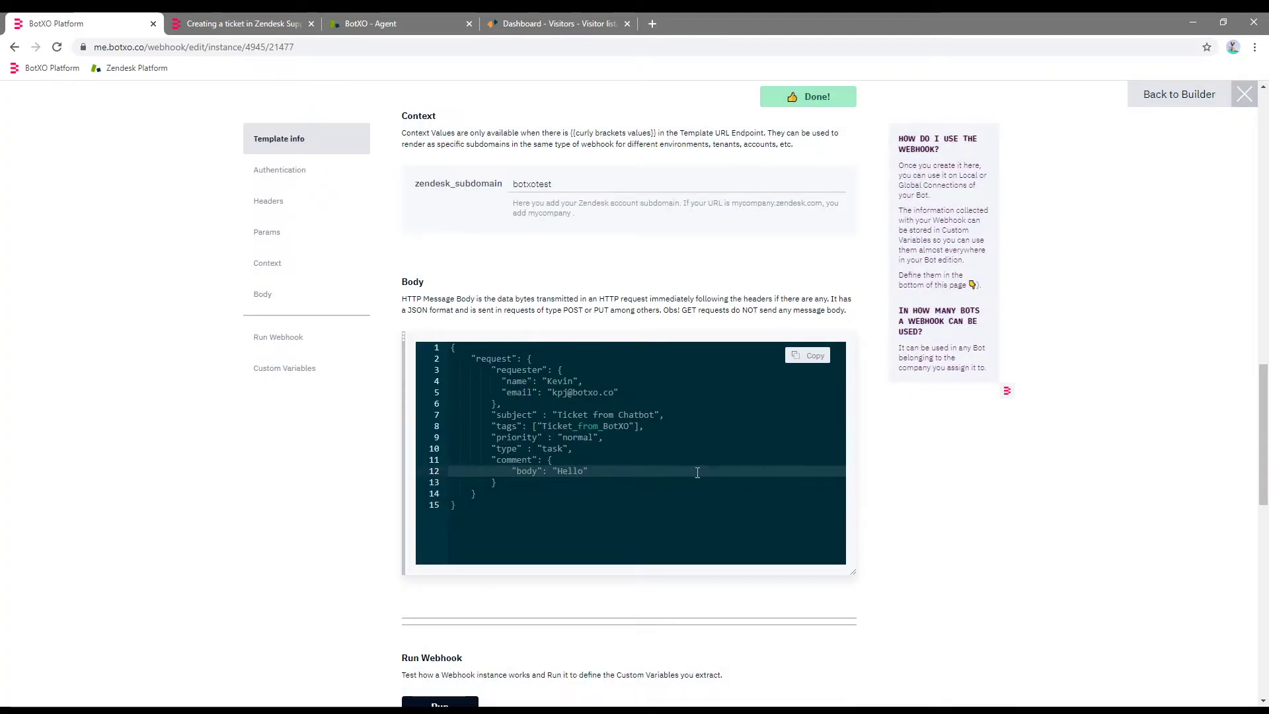
pyautogui.scroll(-4, 488, 384)
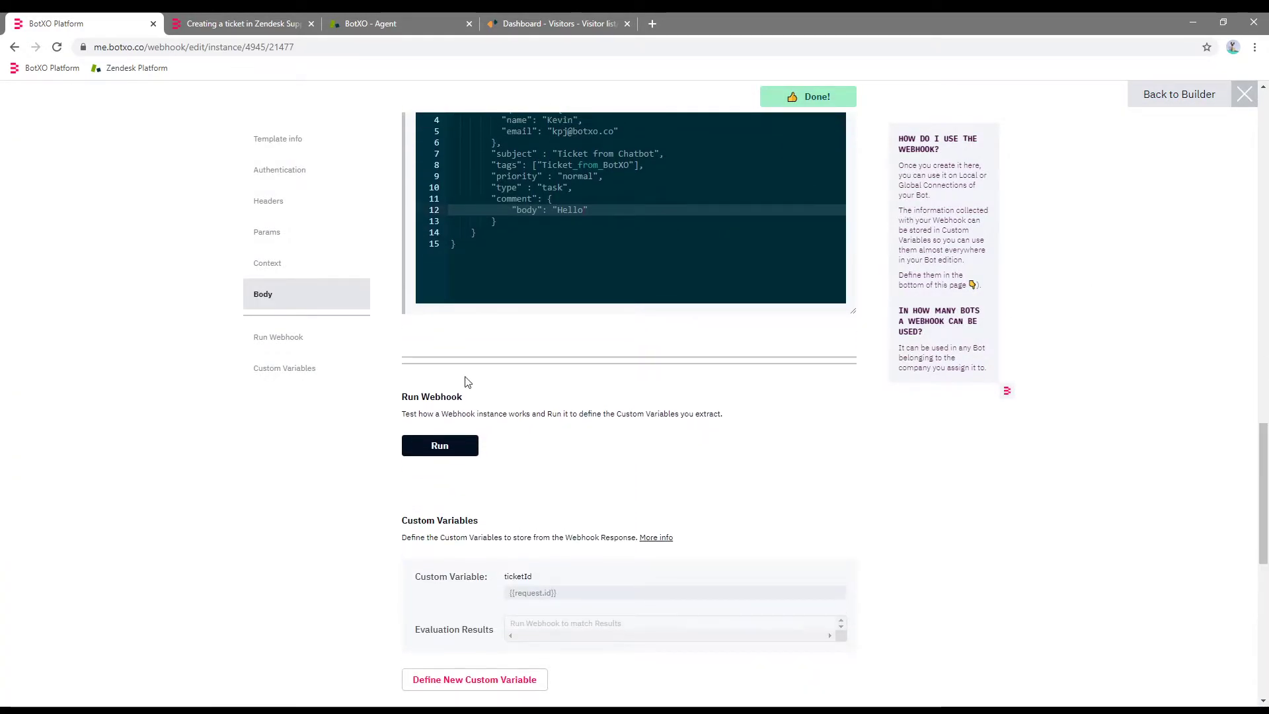
pyautogui.click(456, 447)
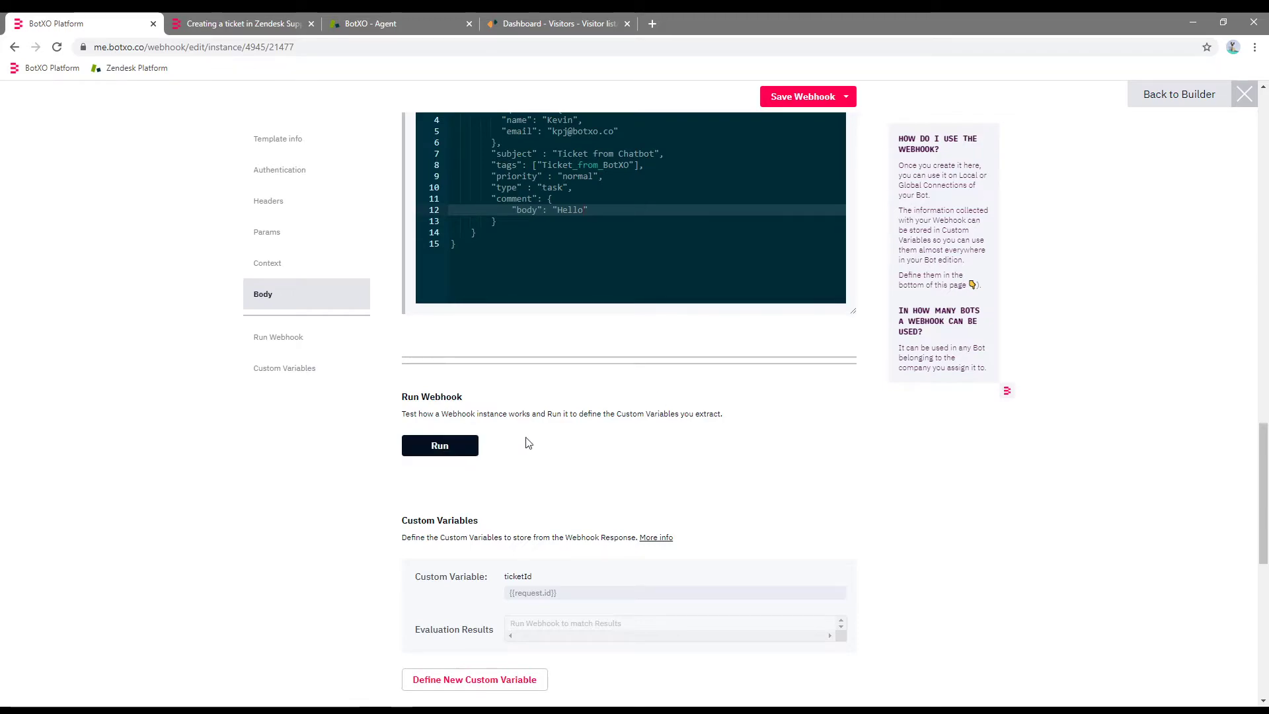
pyautogui.click(462, 446)
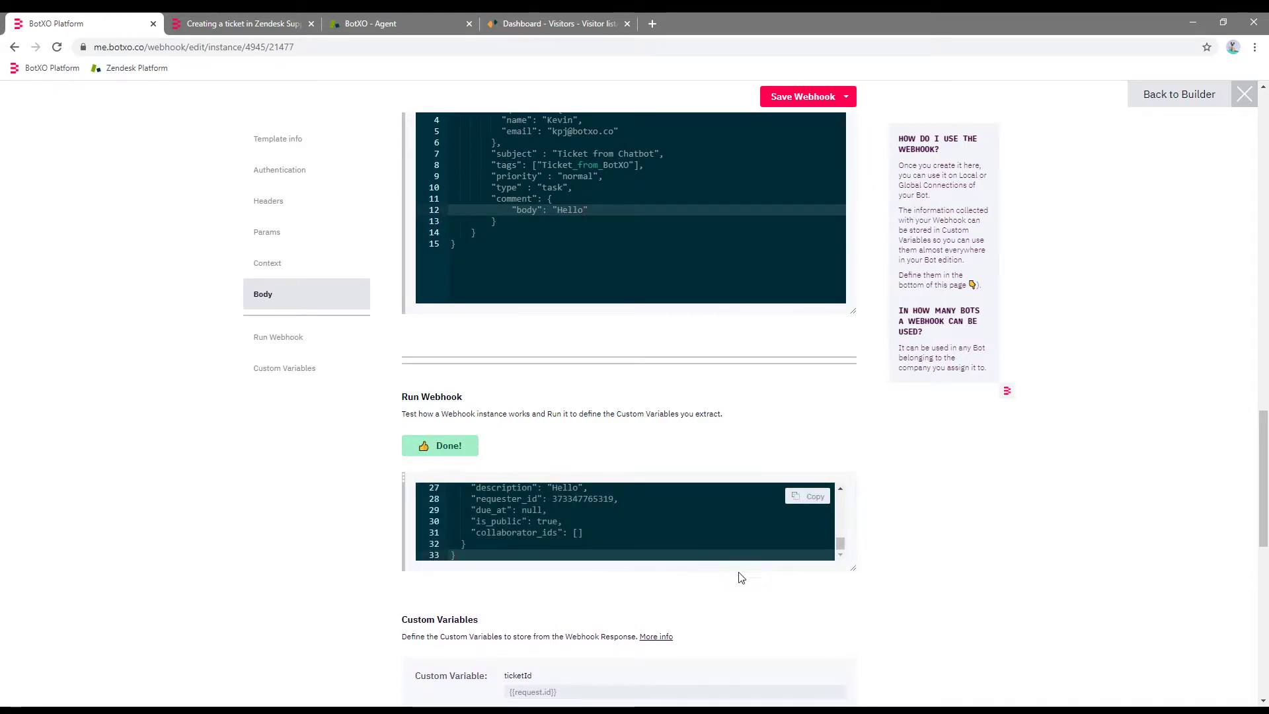
pyautogui.moveTo(853, 568); pyautogui.dragTo(852, 624)
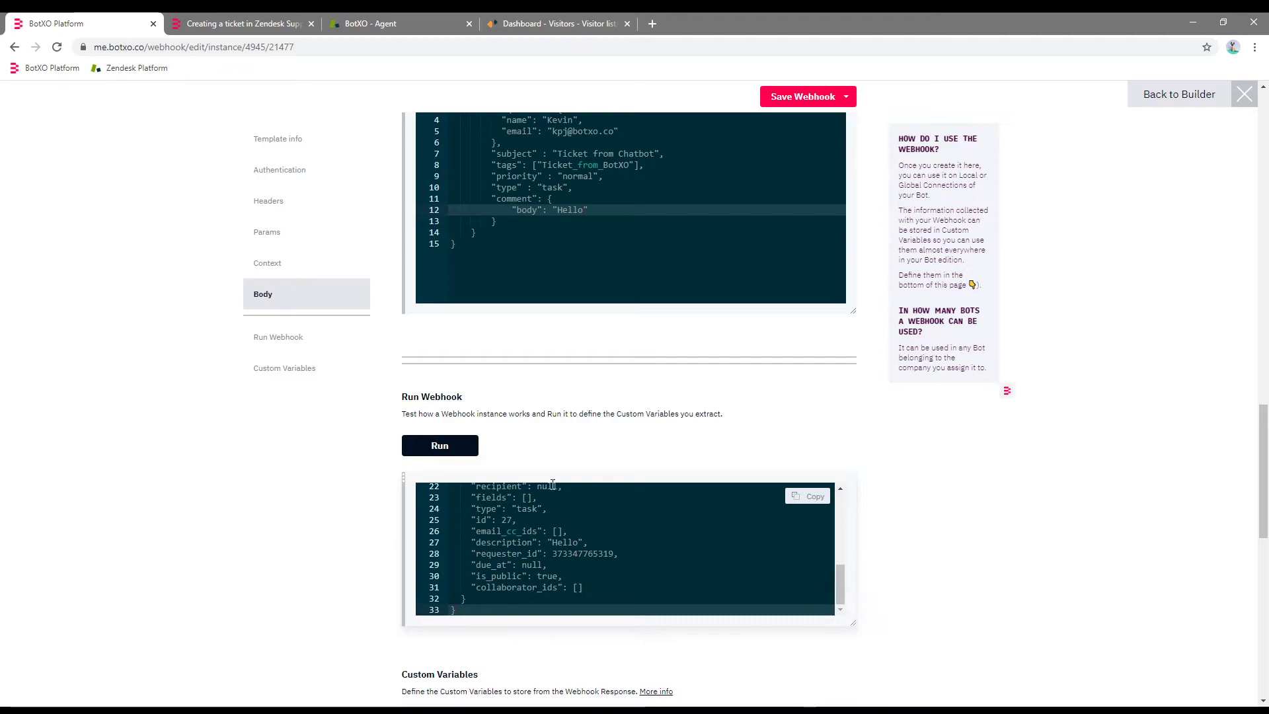
pyautogui.scroll(-2, 1105, 491)
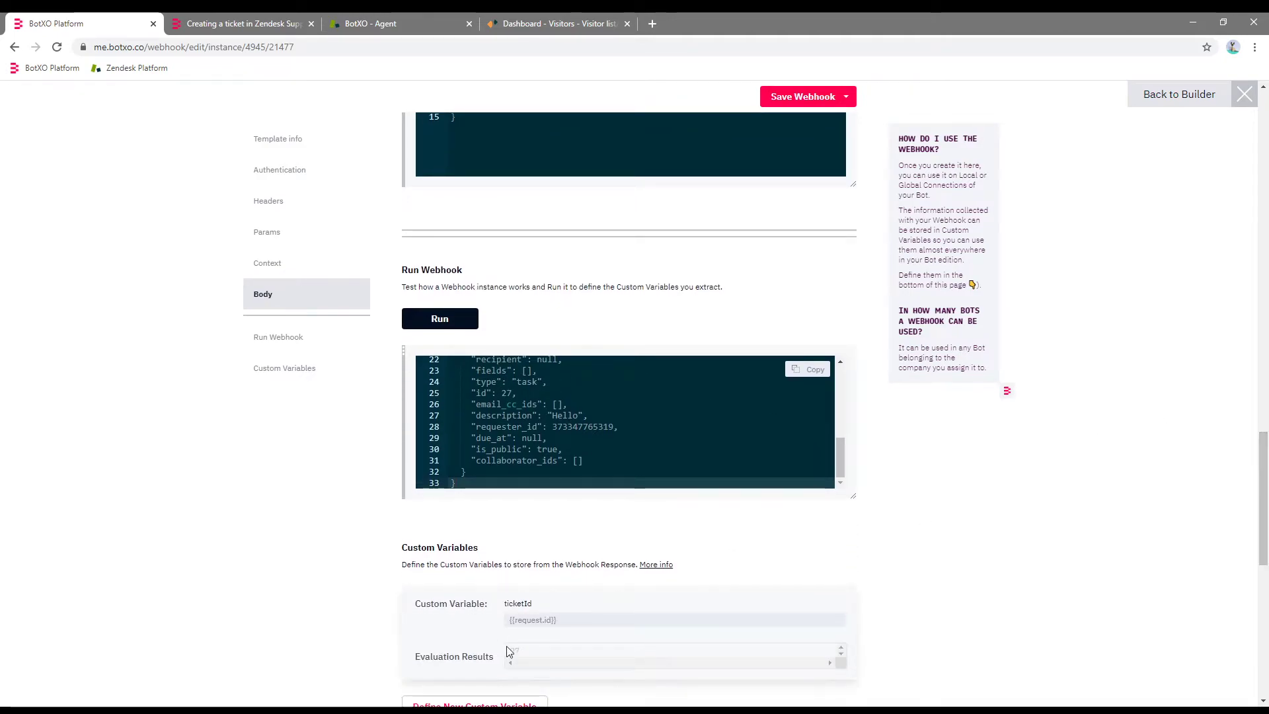
pyautogui.click(548, 648)
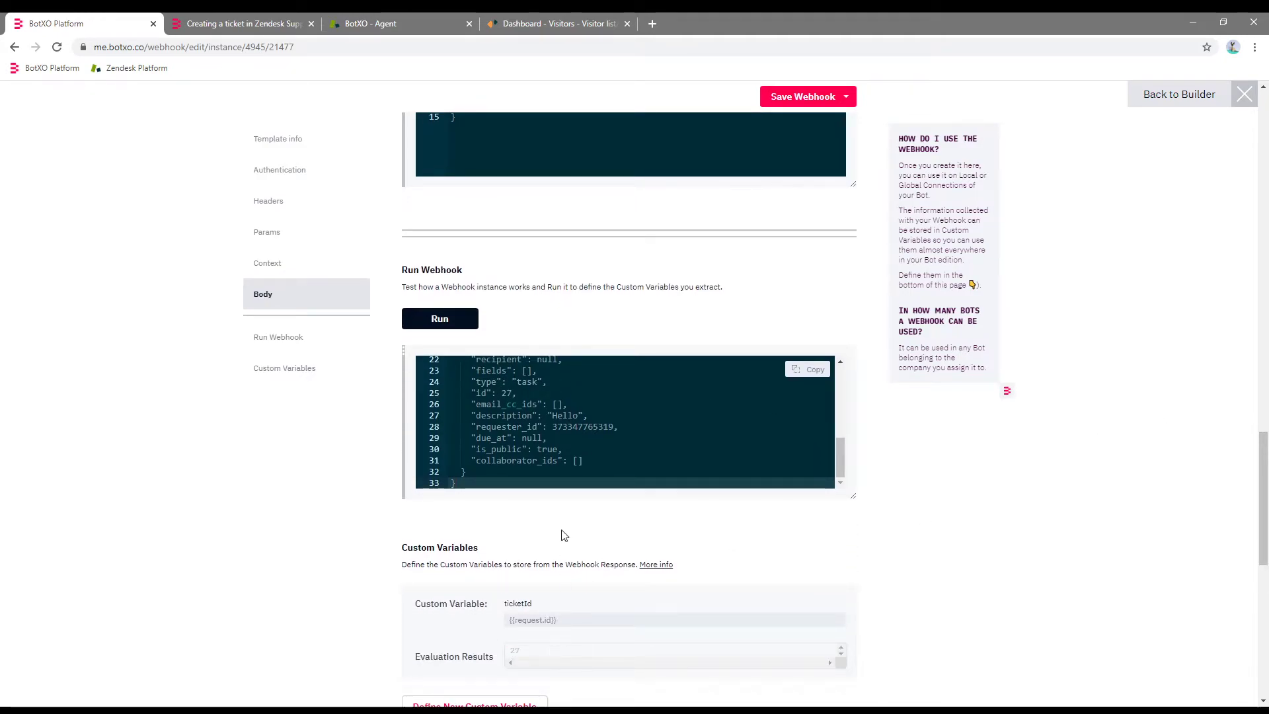
pyautogui.click(374, 25)
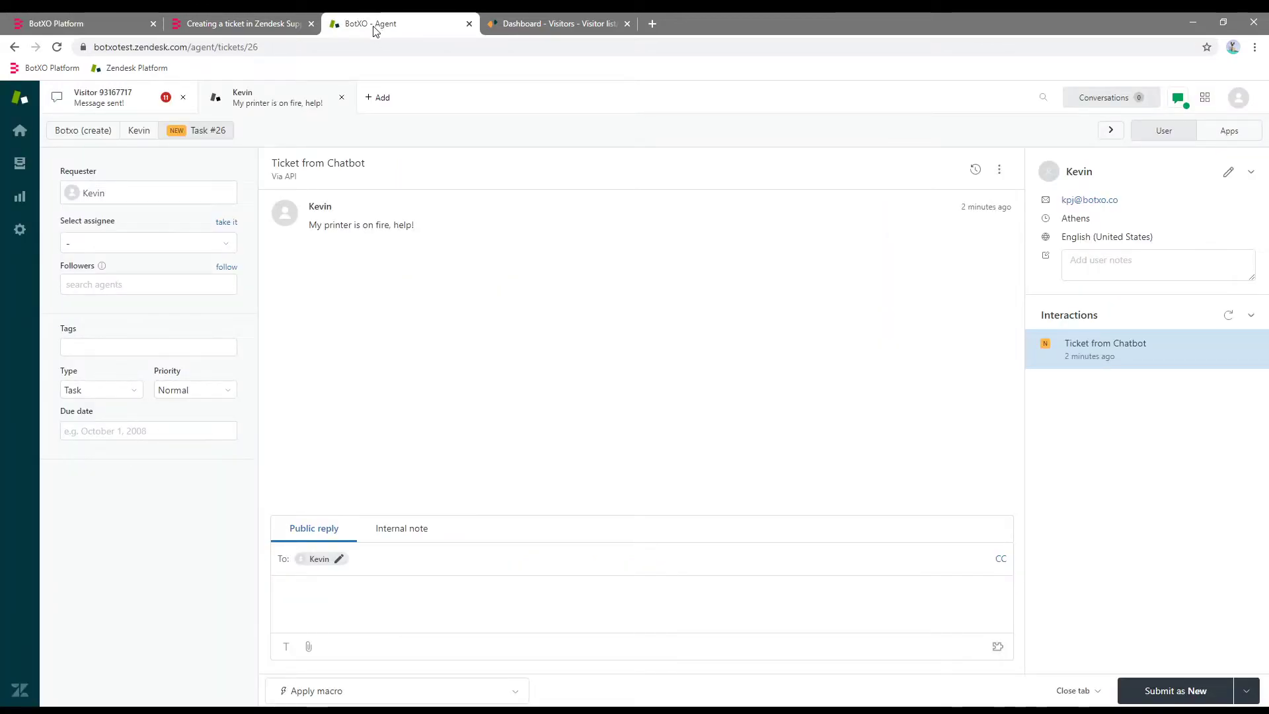
# Reload the Zendesk dashboard and open the new ticket #27 'Ticket from Chatbot' to verify its Hello comment and tag.
pyautogui.click(20, 130)
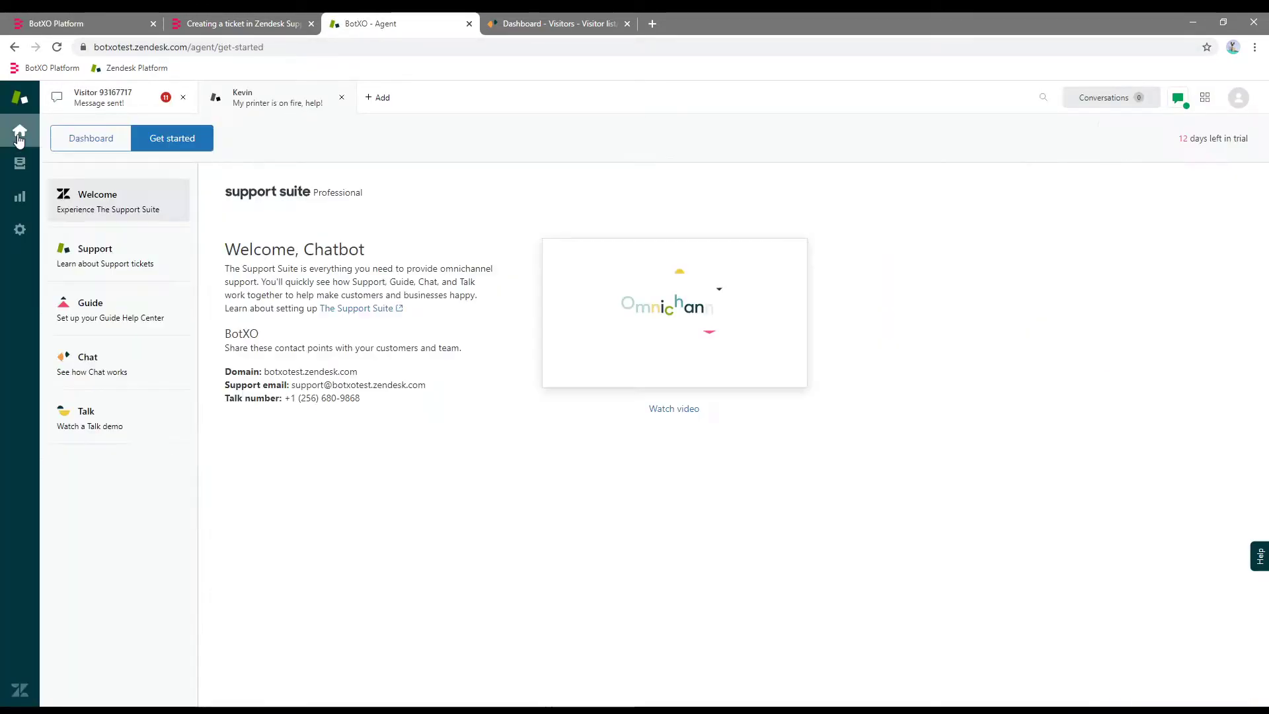
pyautogui.click(93, 137)
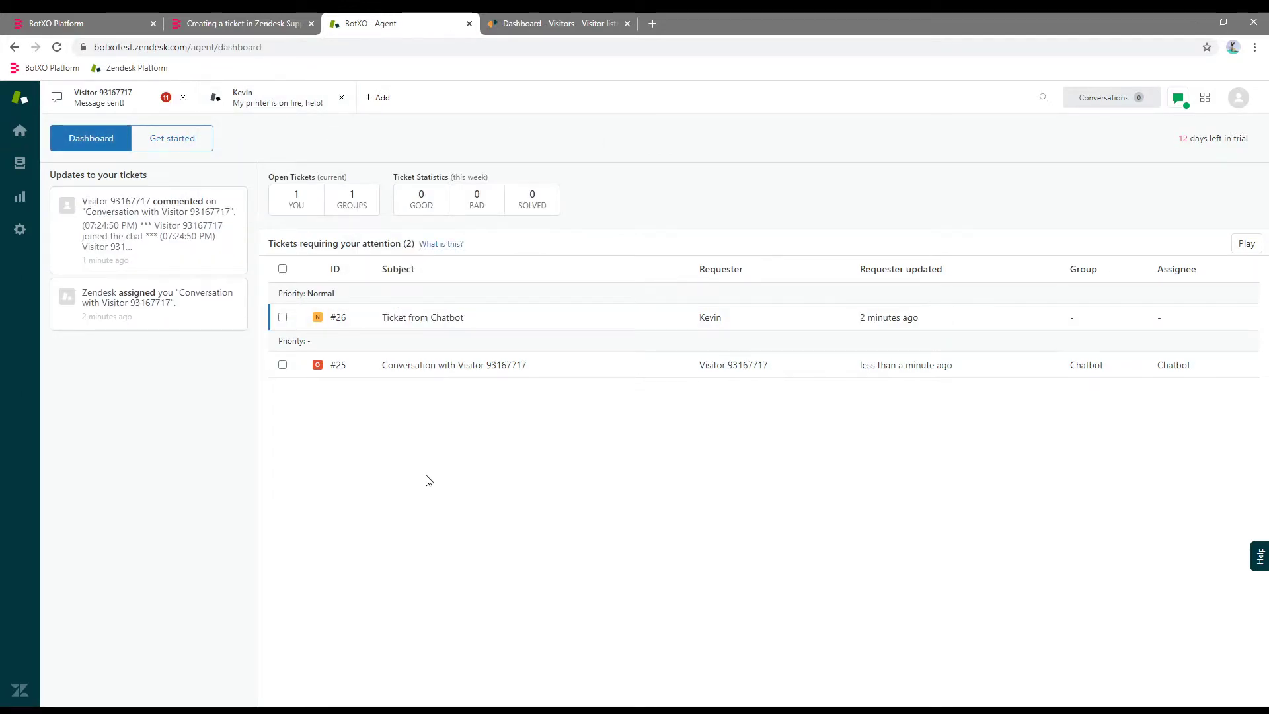
pyautogui.press('F5')
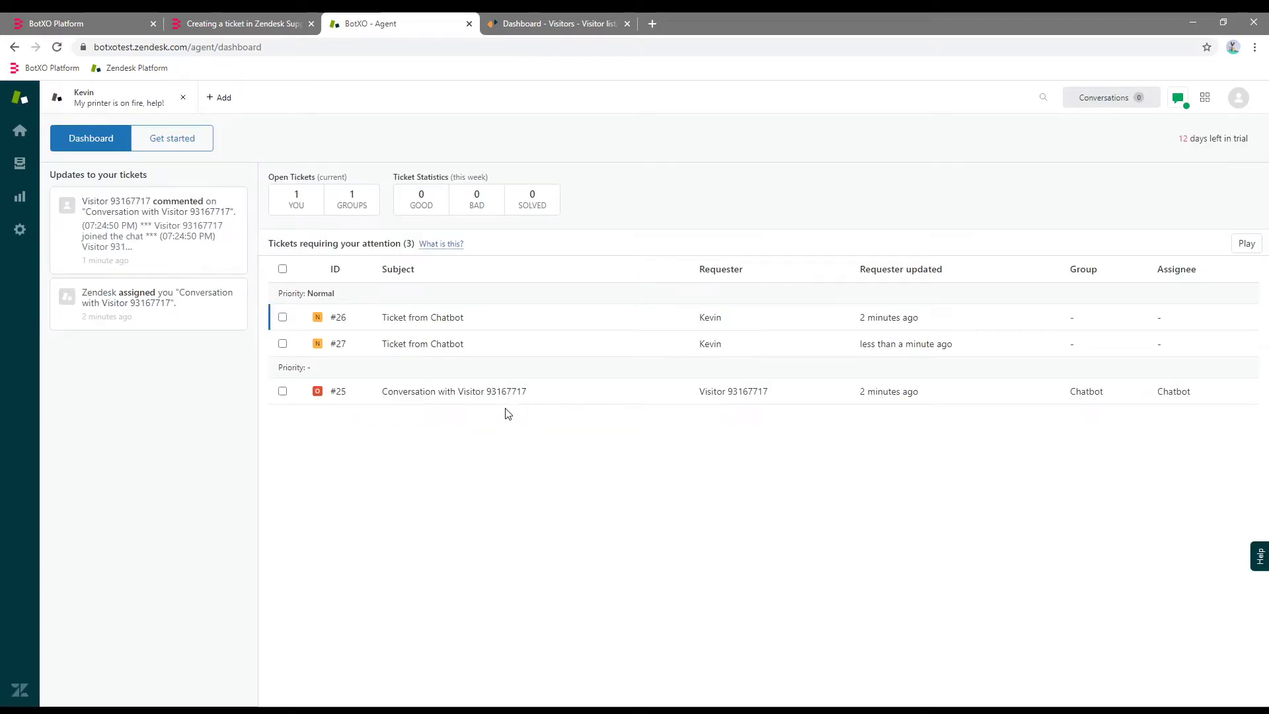
pyautogui.click(436, 346)
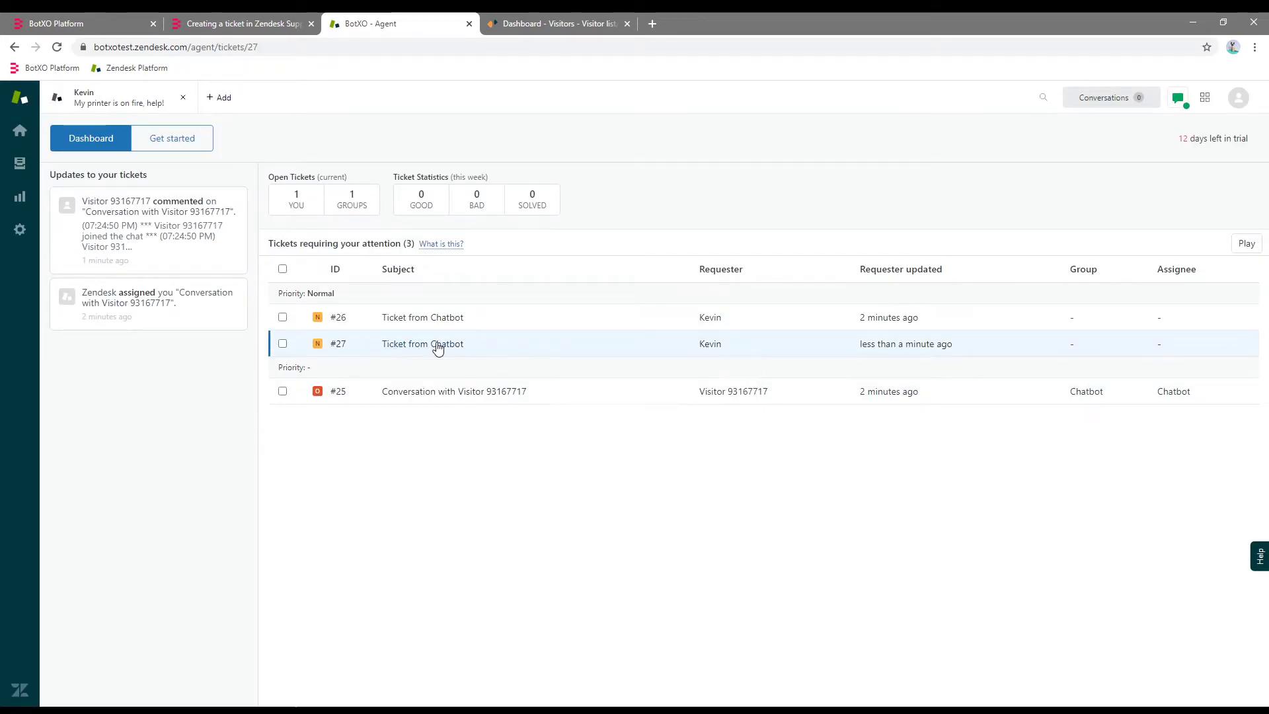
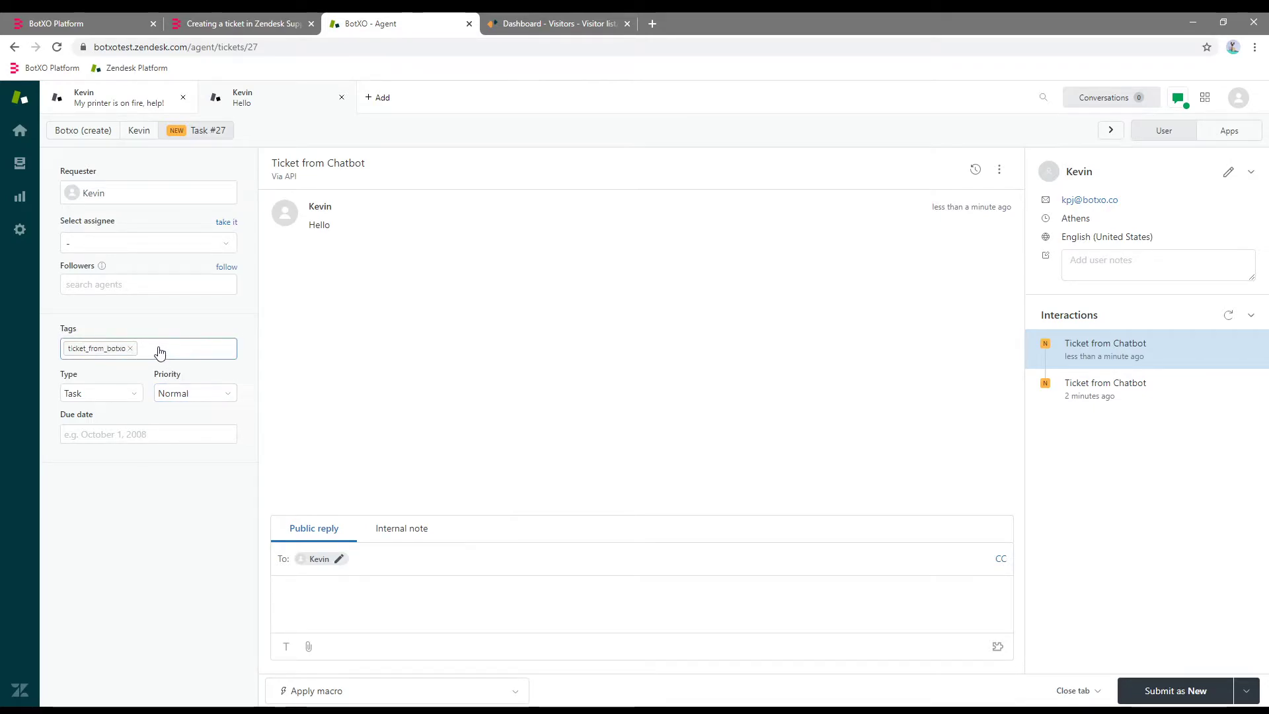
# Copy the example custom_fields line from the ticket-creation help article.
pyautogui.click(94, 18)
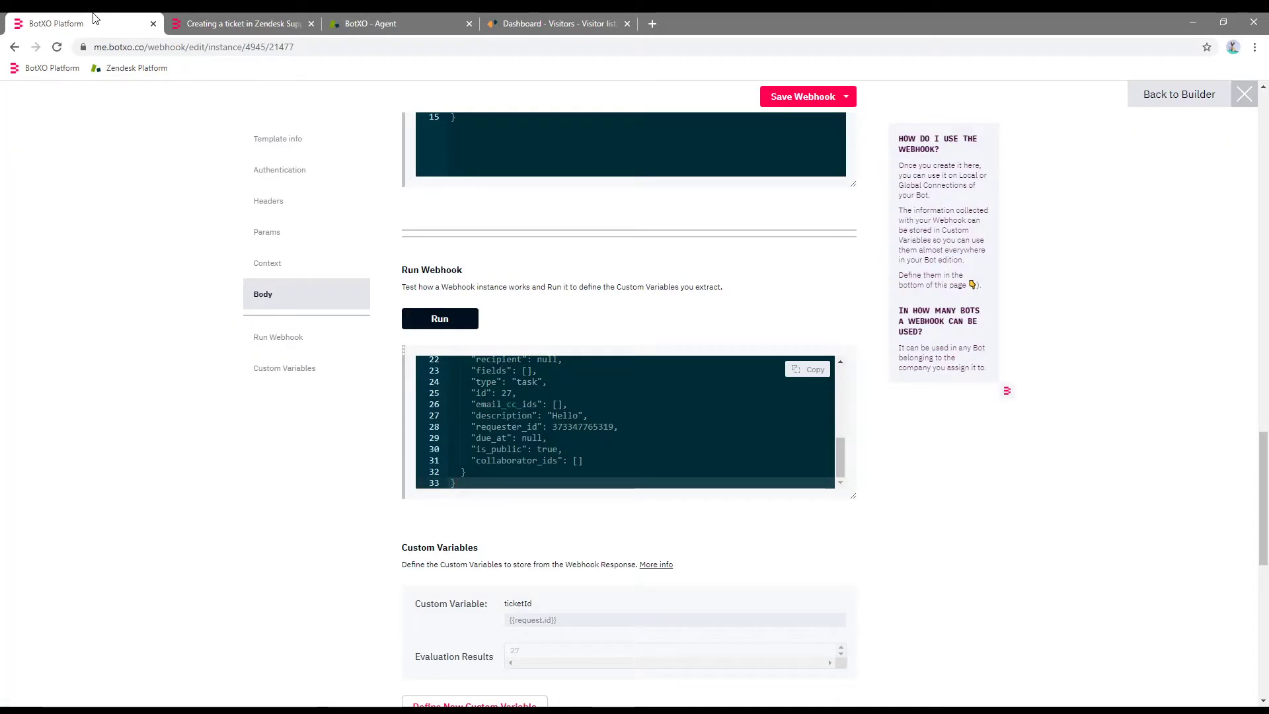
pyautogui.moveTo(1263, 466); pyautogui.dragTo(1265, 372)
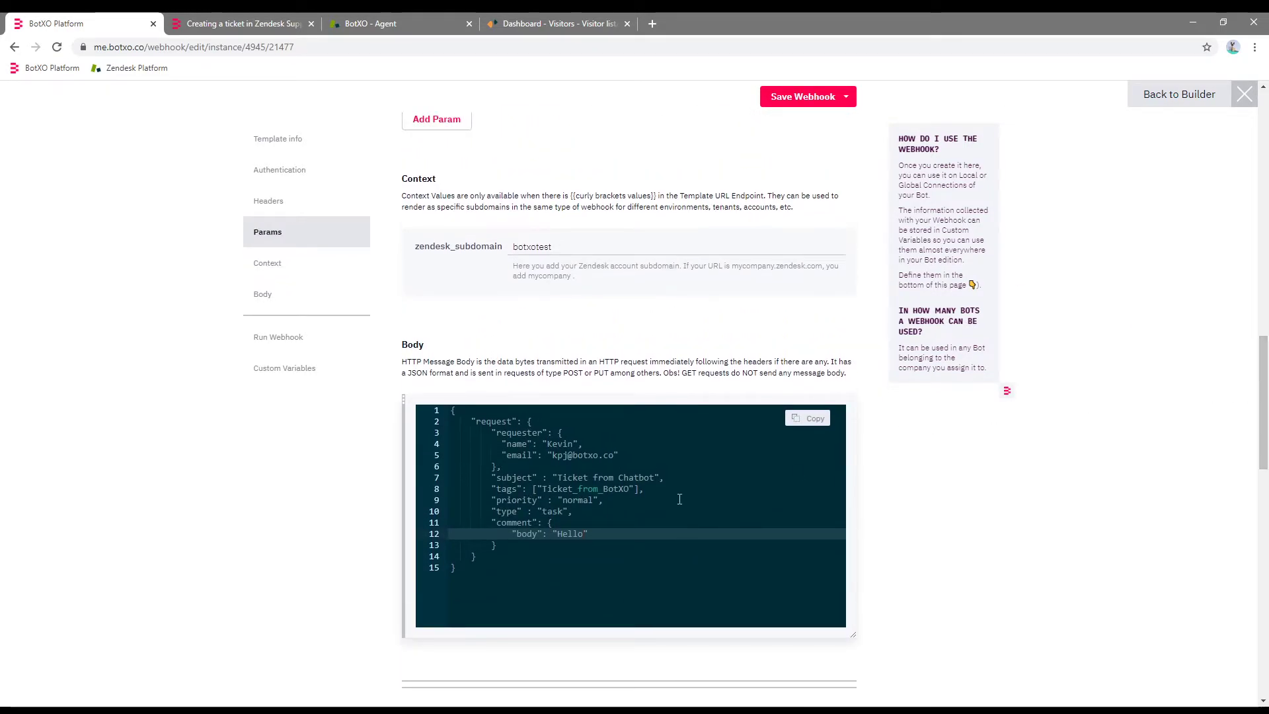
pyautogui.click(662, 490)
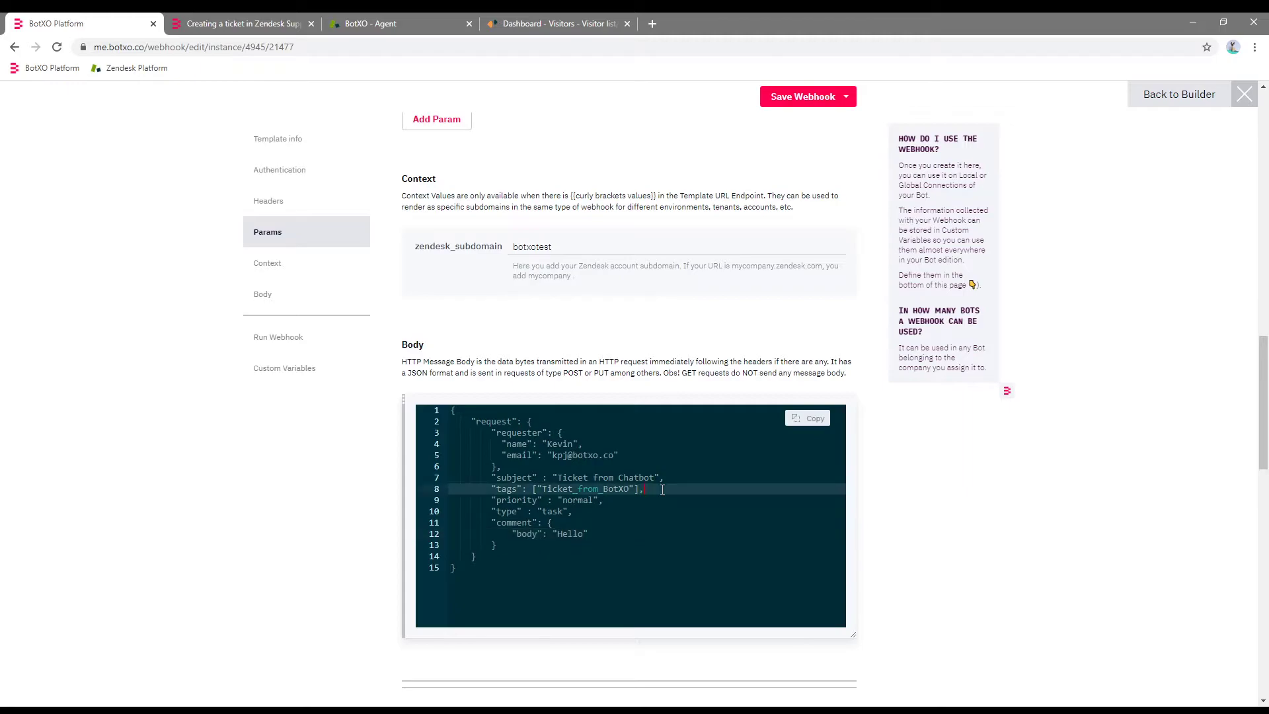
pyautogui.click(276, 23)
pyautogui.moveTo(1264, 343); pyautogui.dragTo(1265, 454)
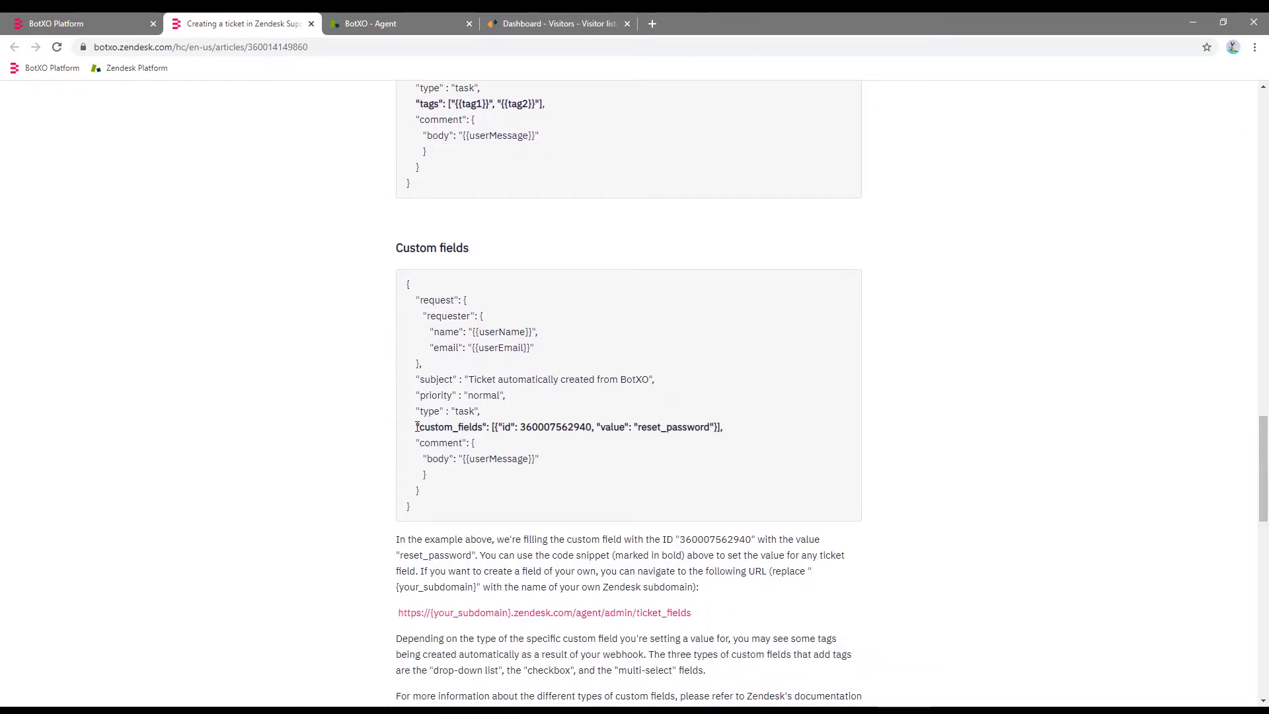
pyautogui.moveTo(417, 426); pyautogui.dragTo(725, 435)
pyautogui.hotkey('ctrl', 'c')
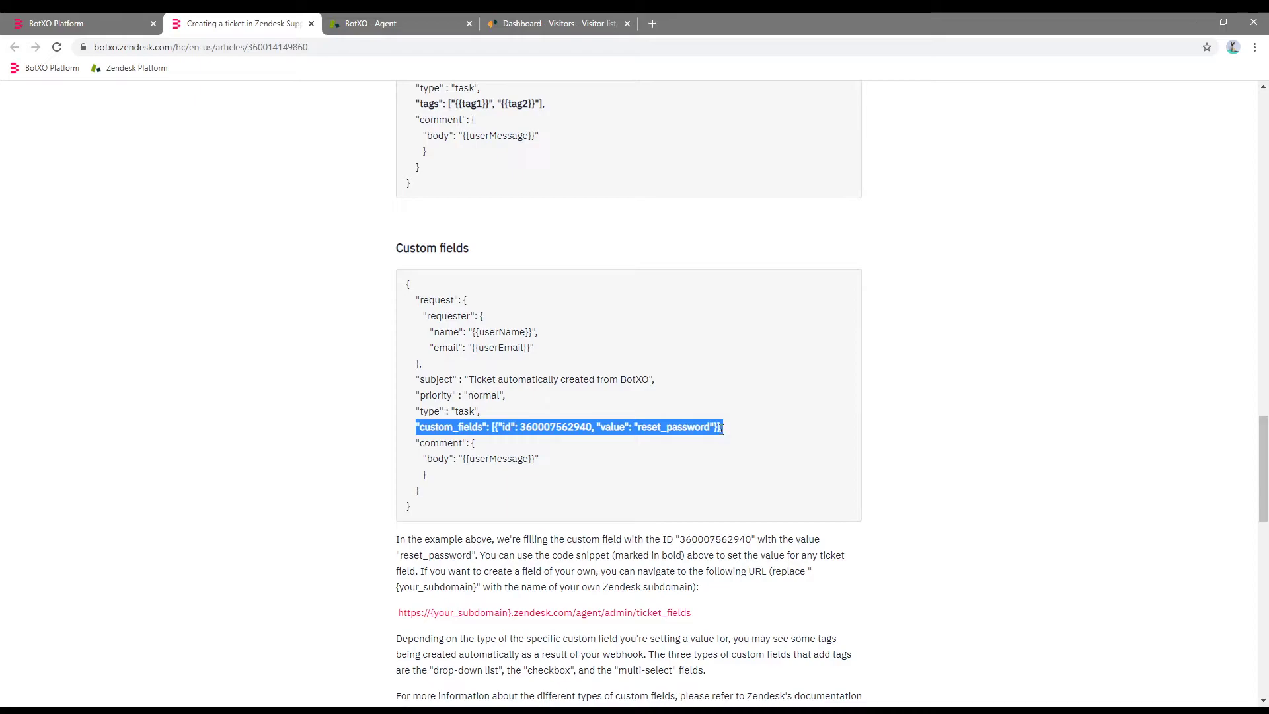
pyautogui.click(132, 16)
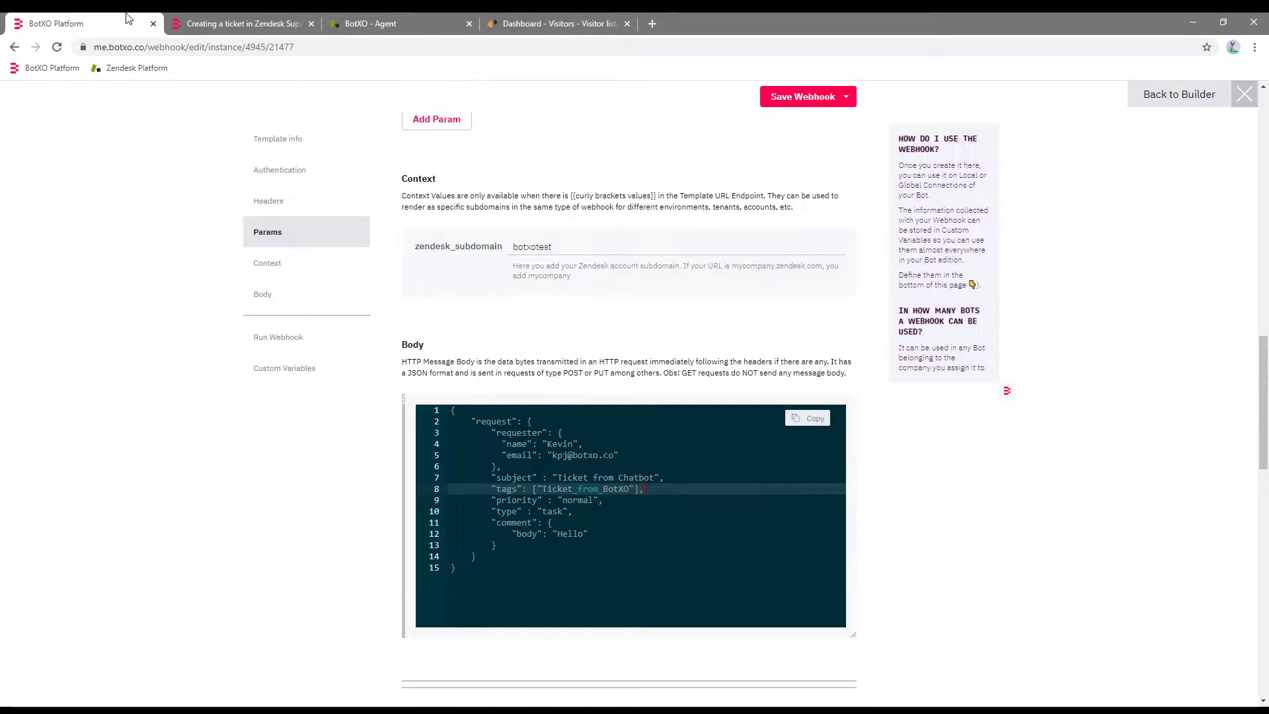
pyautogui.click(660, 484)
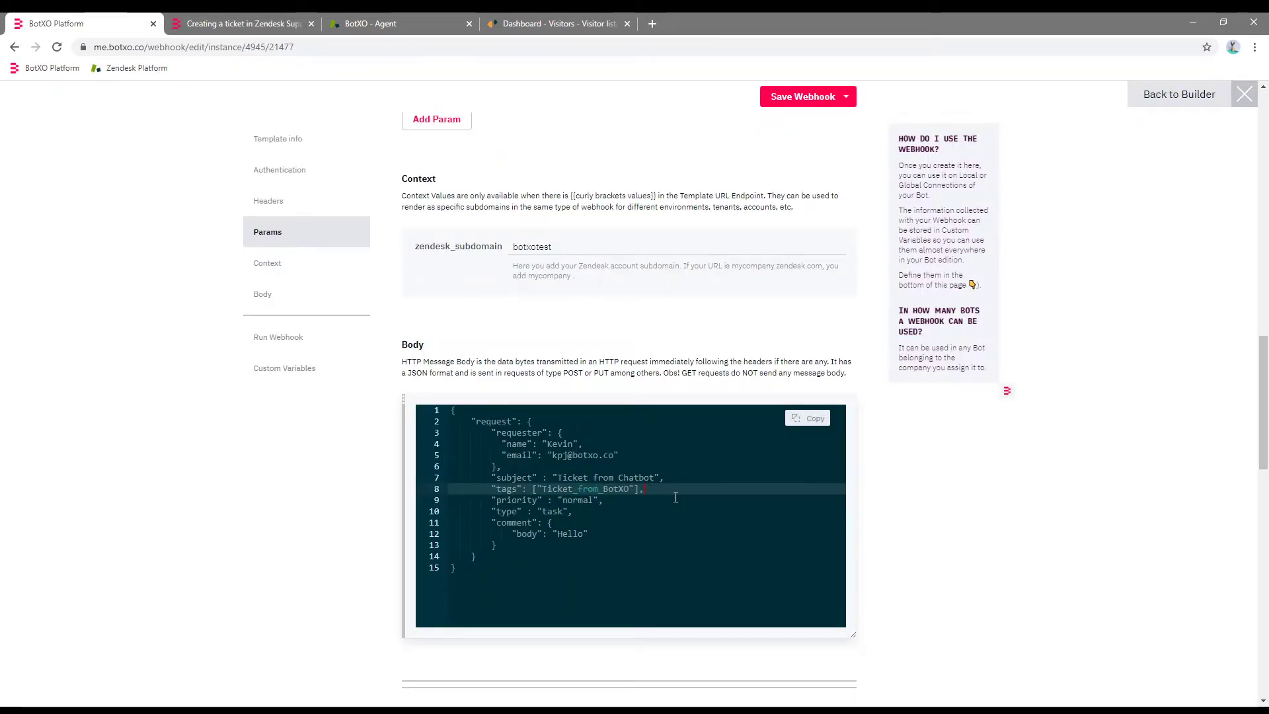
pyautogui.press('Return')
pyautogui.hotkey('ctrl', 'v')
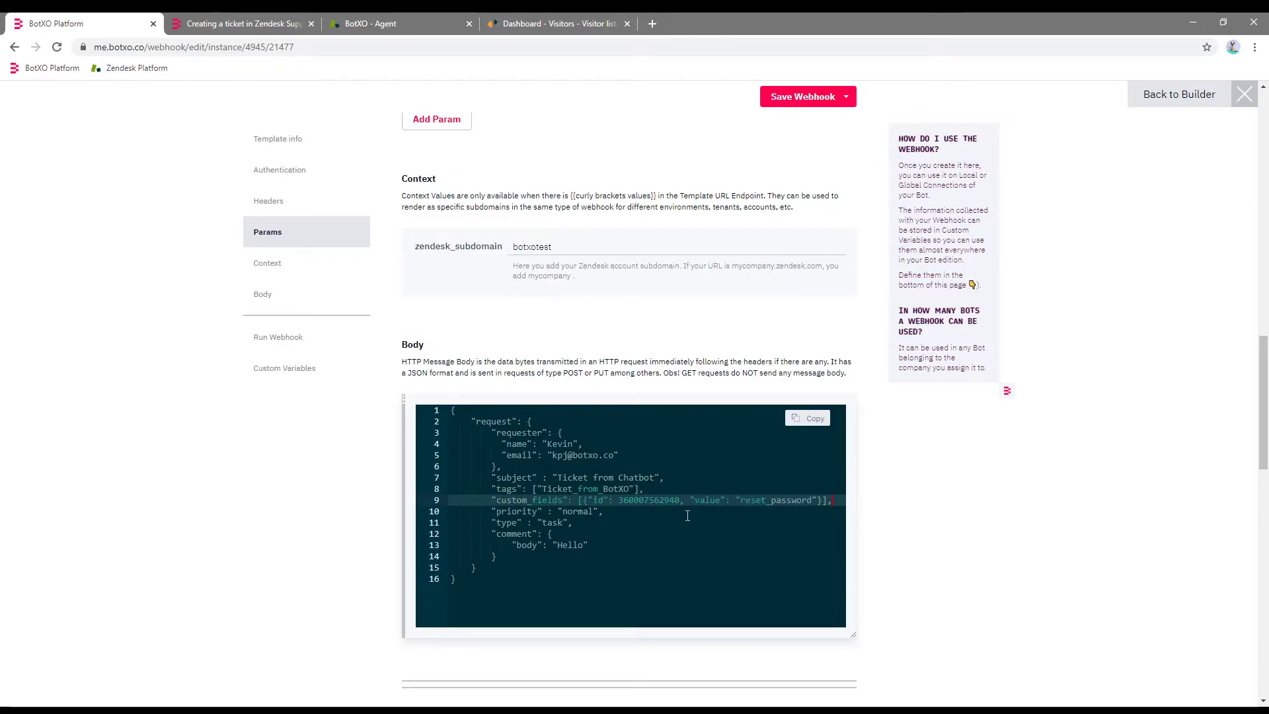
pyautogui.click(622, 501)
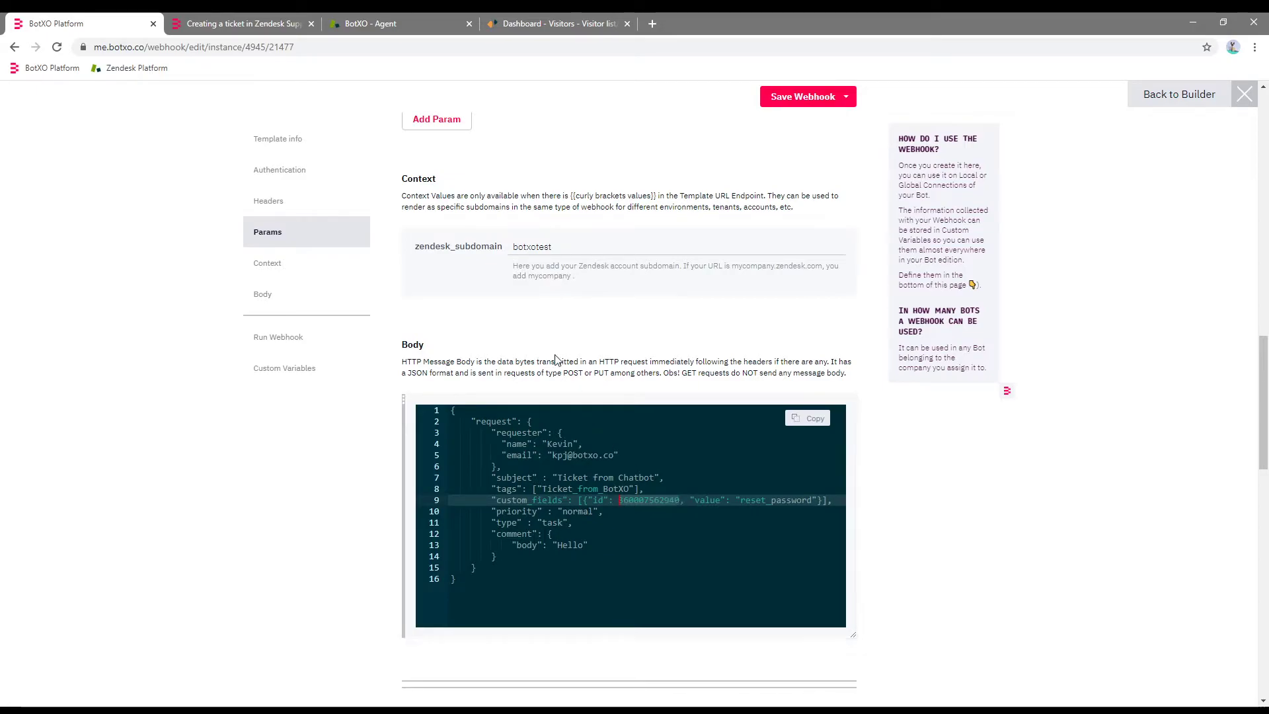
pyautogui.click(396, 20)
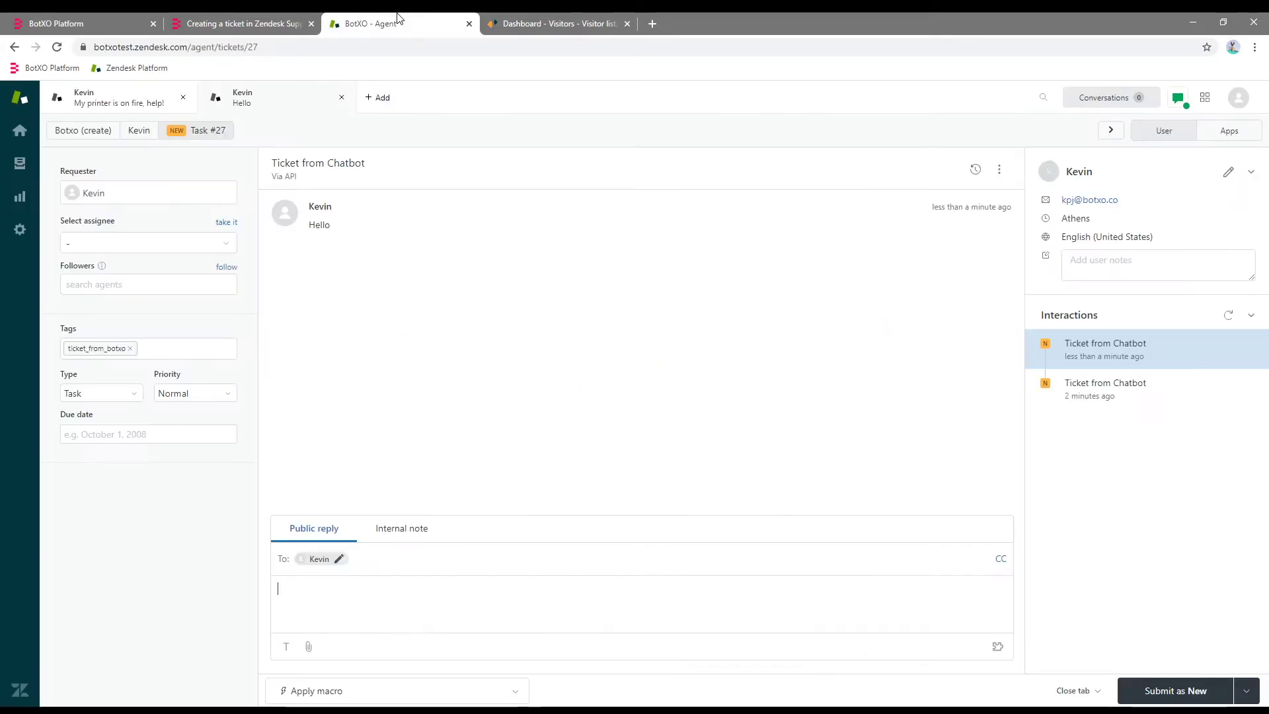
# Create a new Text ticket field named 'Order Number', editable for end users.
pyautogui.click(21, 230)
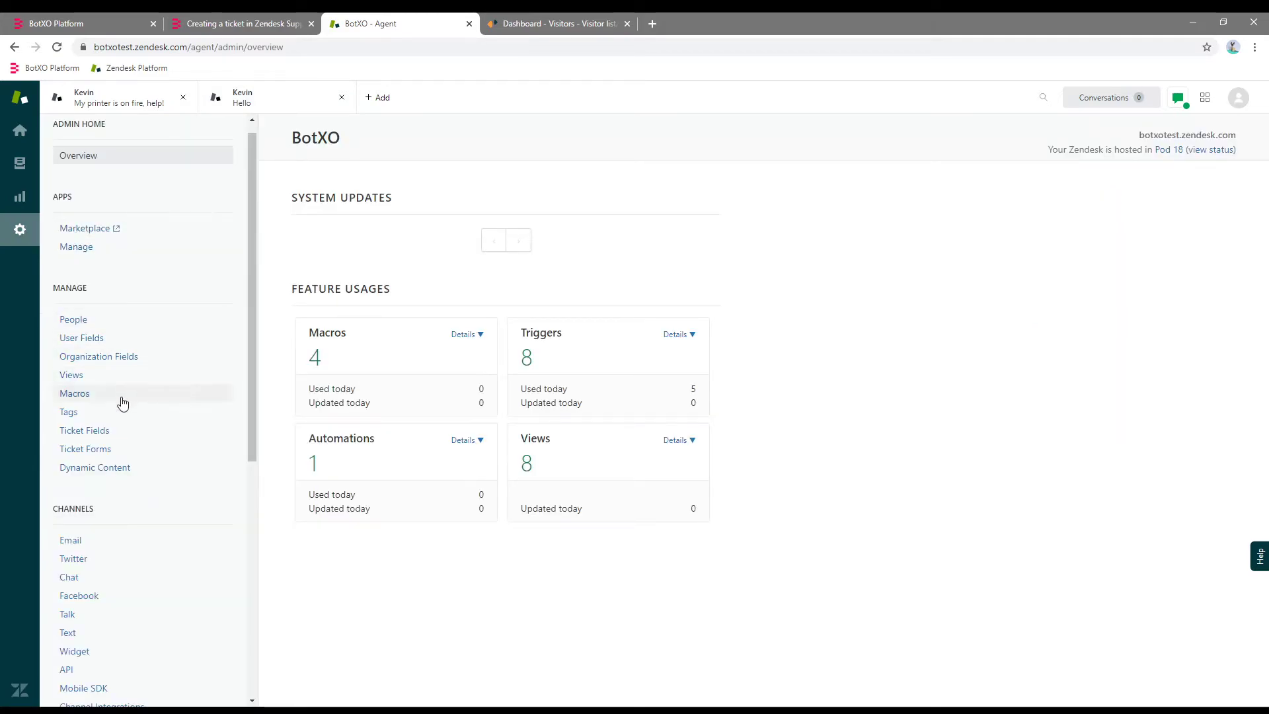
pyautogui.click(103, 434)
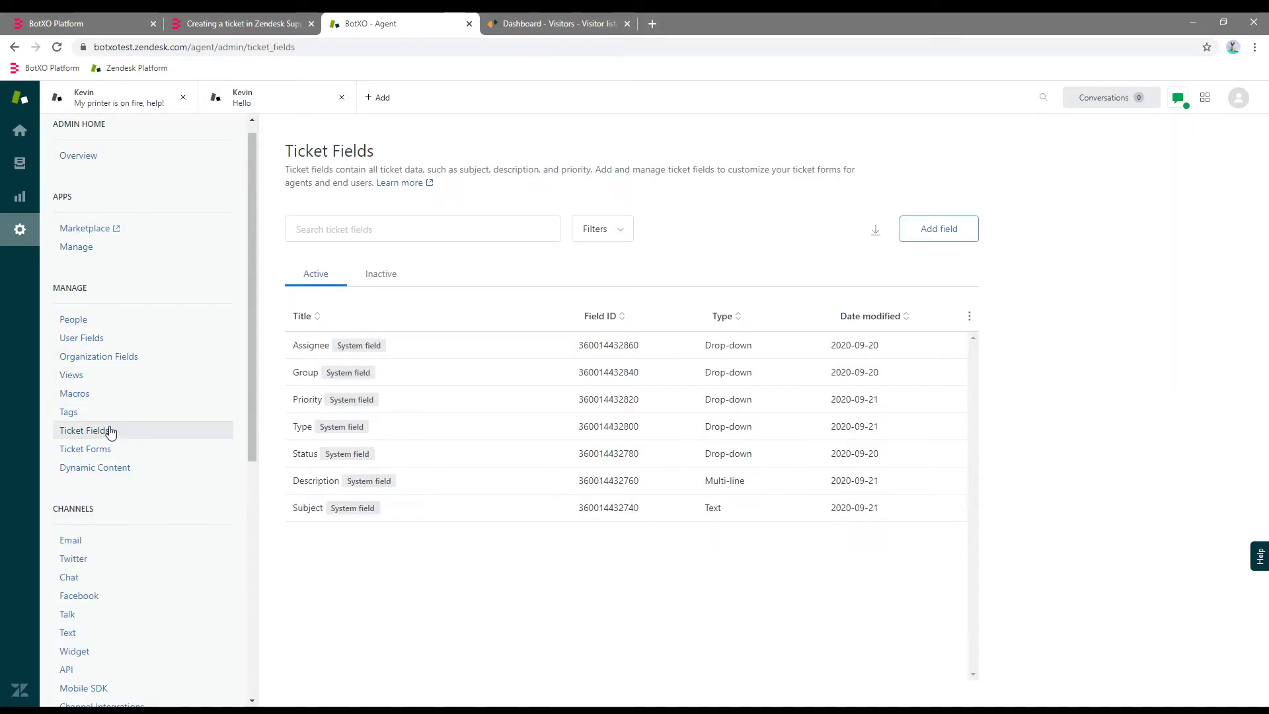
pyautogui.click(932, 236)
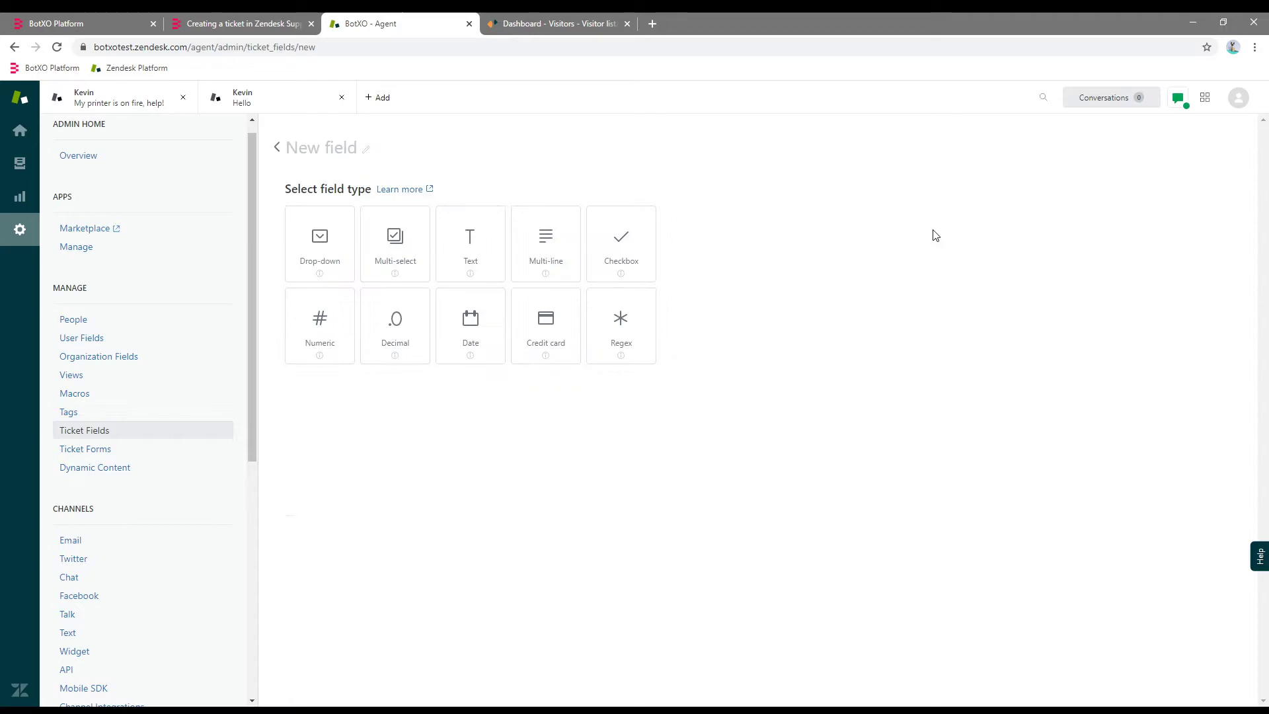
pyautogui.click(473, 241)
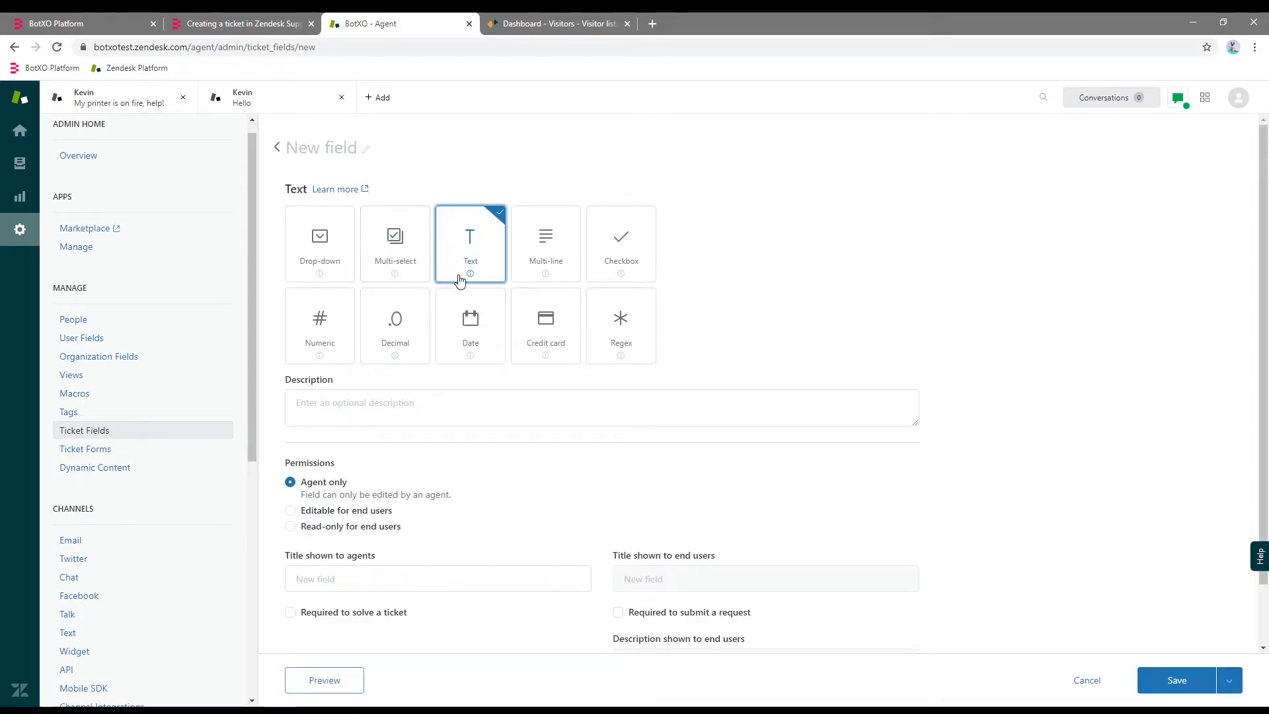
pyautogui.click(328, 142)
pyautogui.write('Order Number')
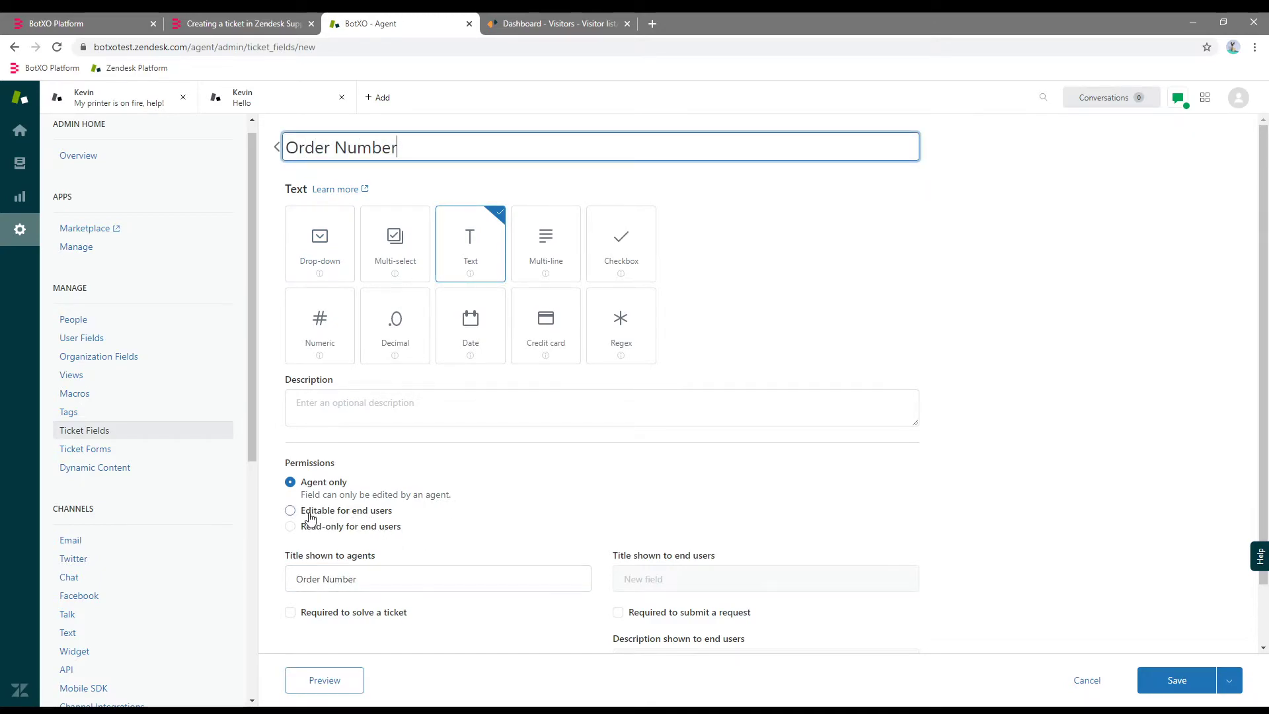
pyautogui.click(308, 512)
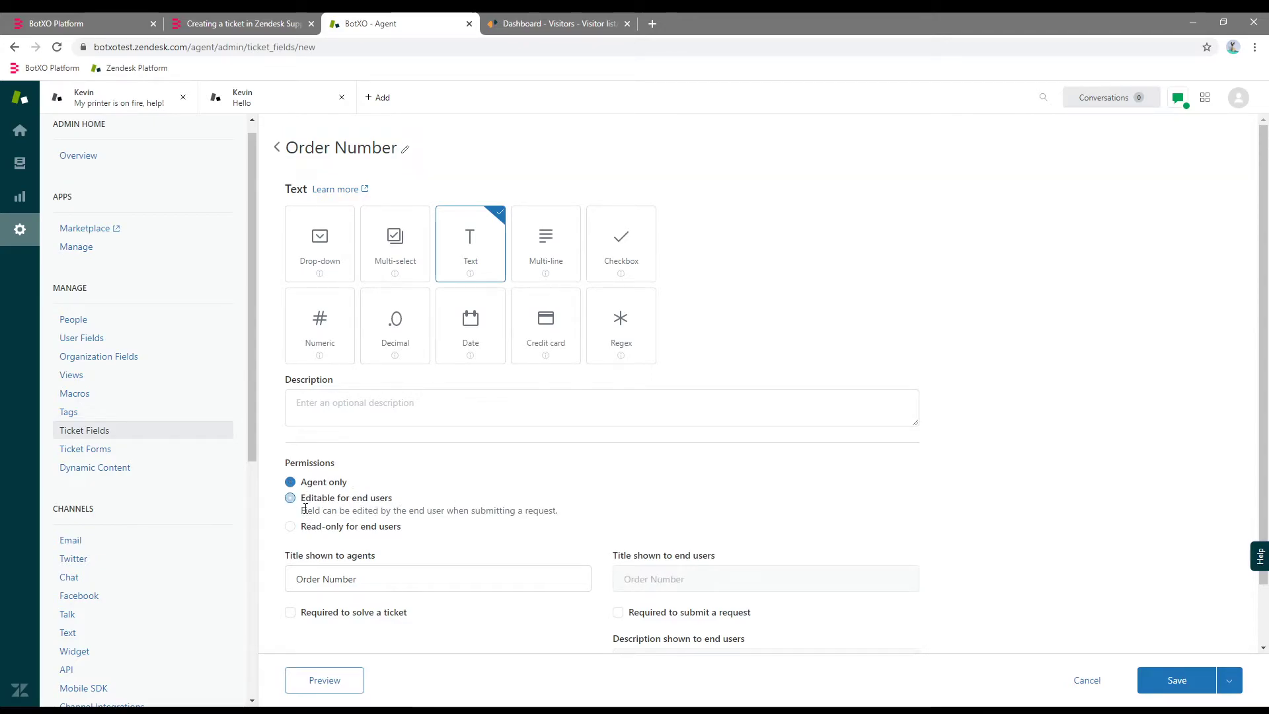
pyautogui.scroll(-1, 1262, 493)
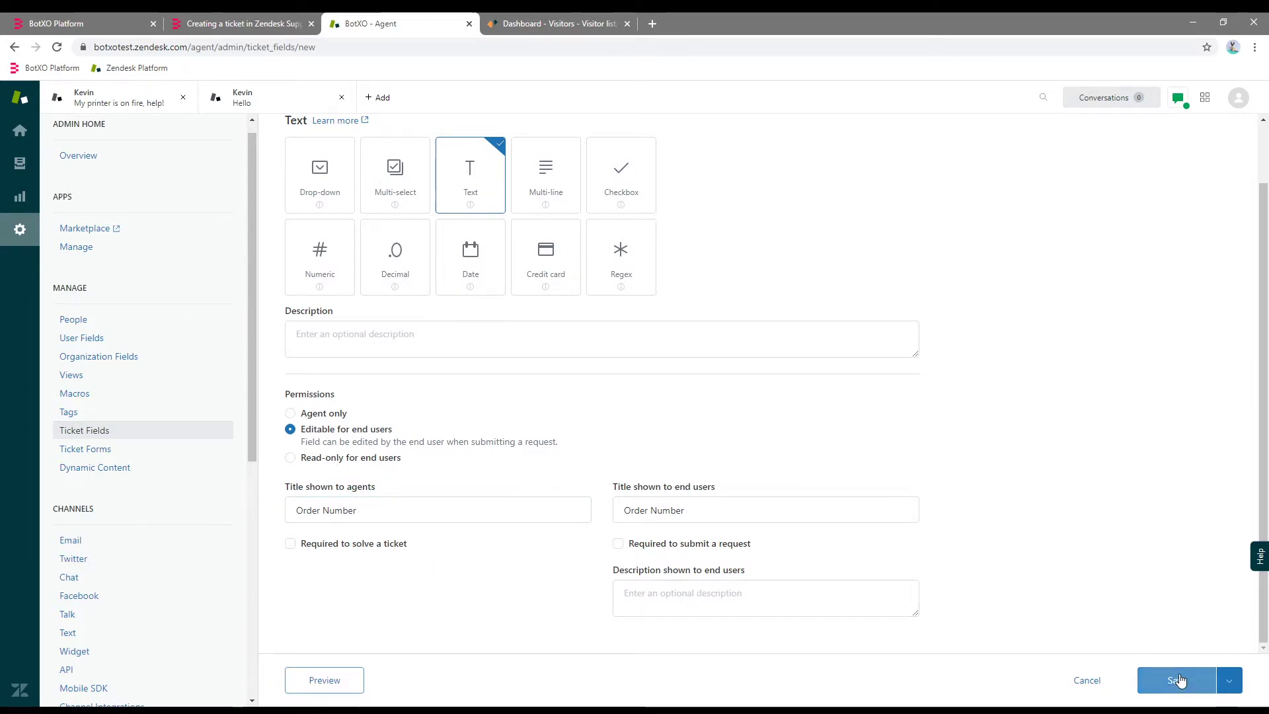
pyautogui.click(1168, 681)
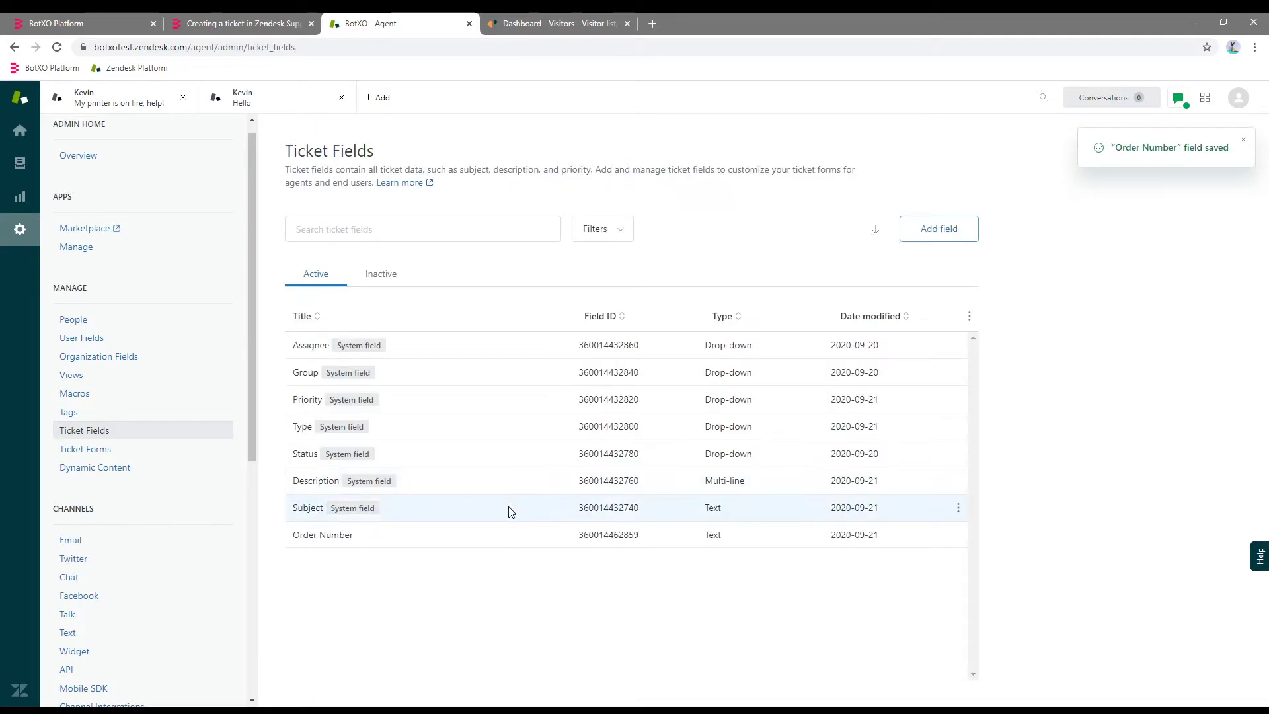
pyautogui.doubleClick(608, 535)
pyautogui.hotkey('ctrl', 'c')
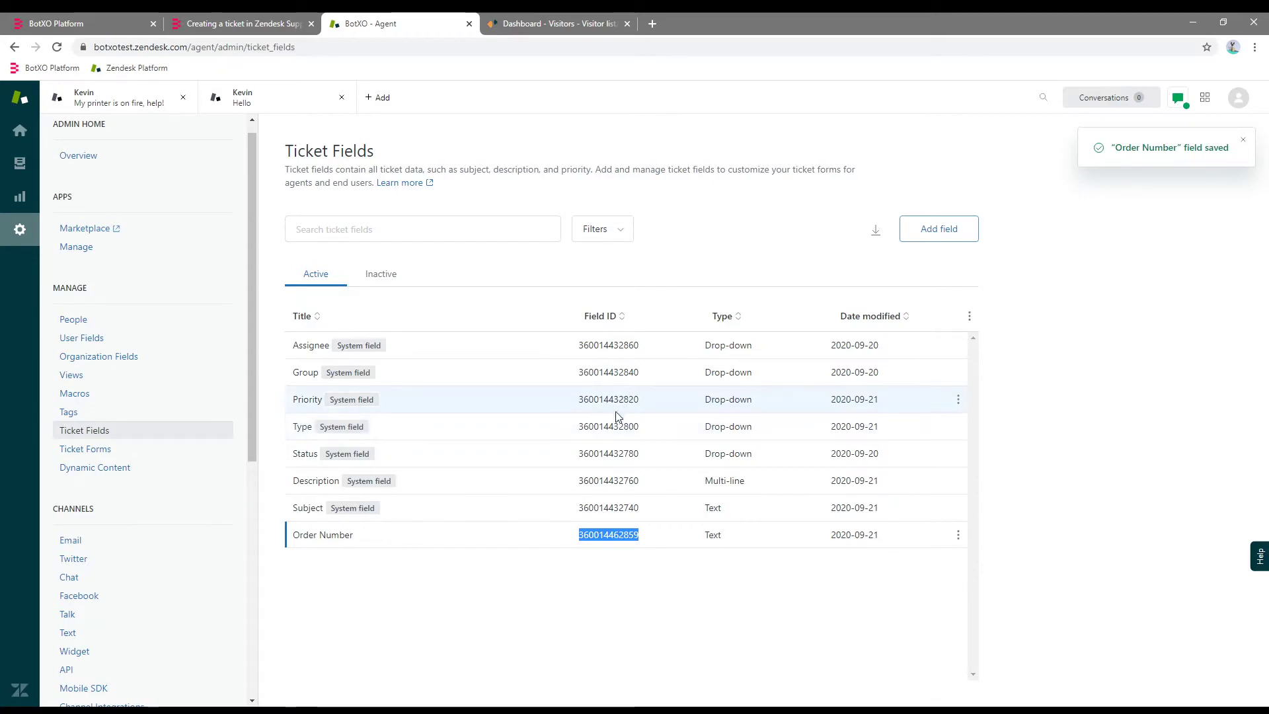
pyautogui.click(102, 24)
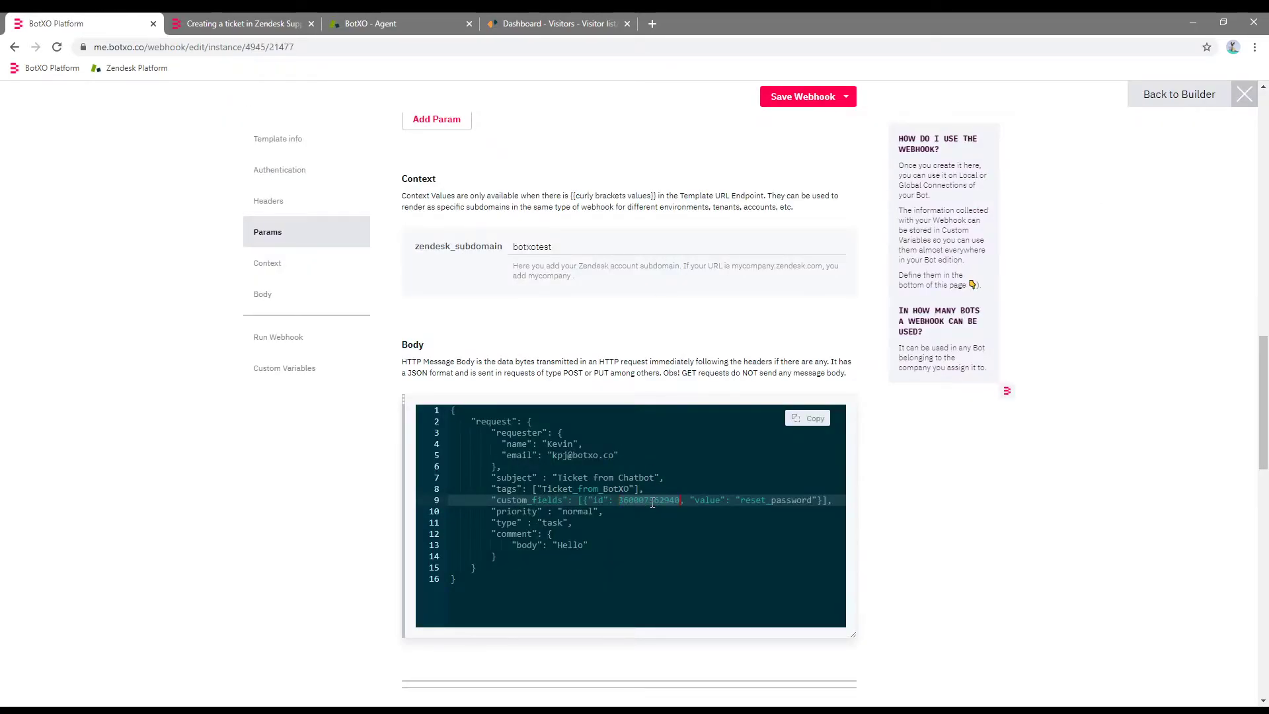
pyautogui.hotkey('ctrl', 'v')
pyautogui.moveTo(763, 501); pyautogui.dragTo(811, 497)
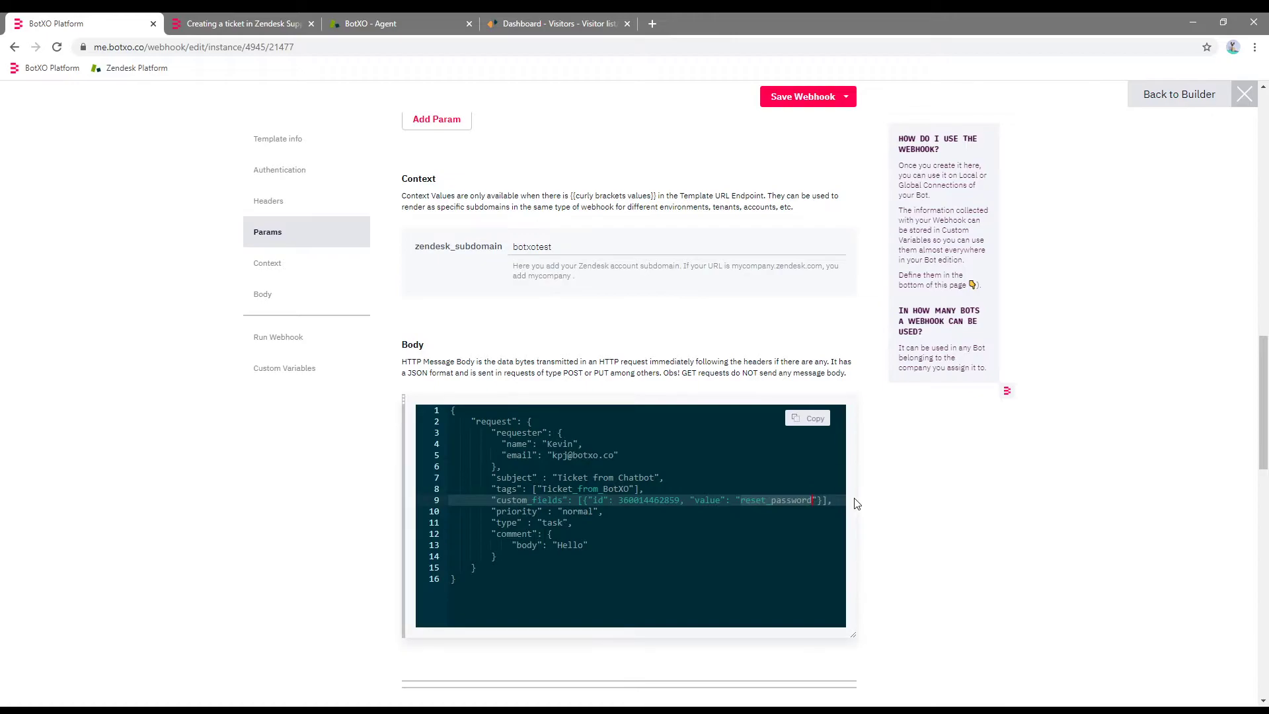
pyautogui.write('123456789')
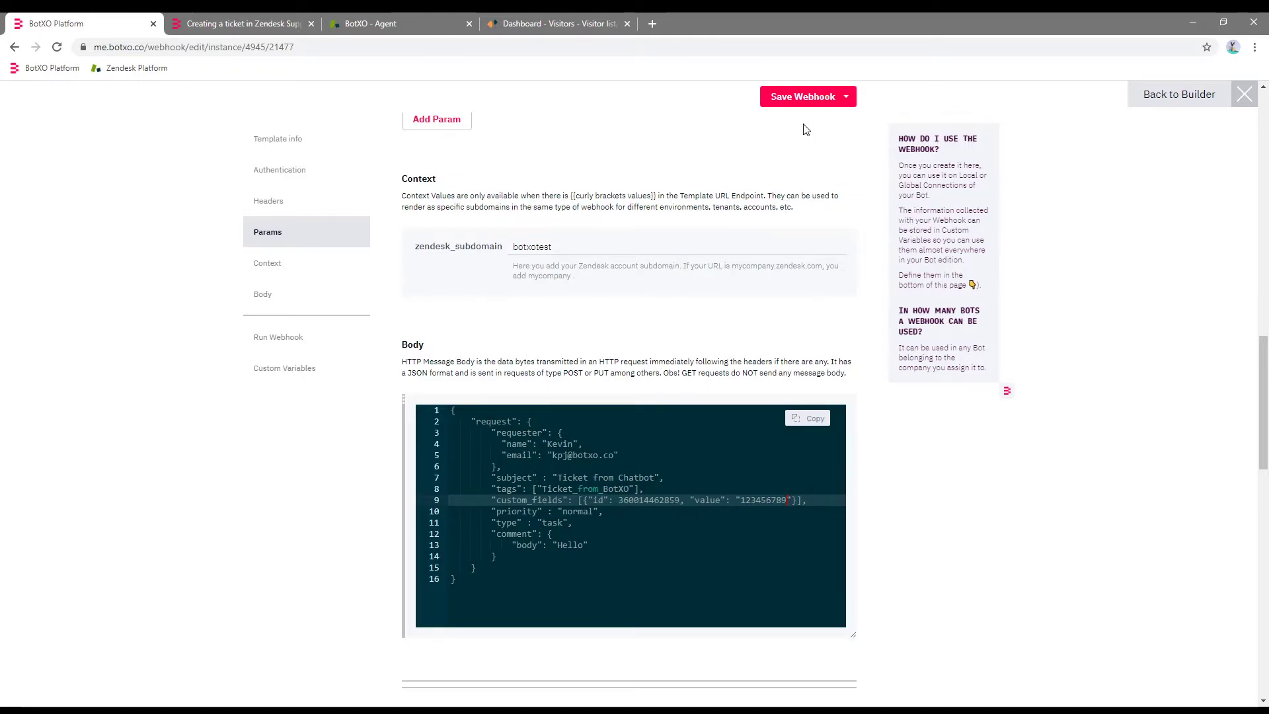
pyautogui.click(779, 100)
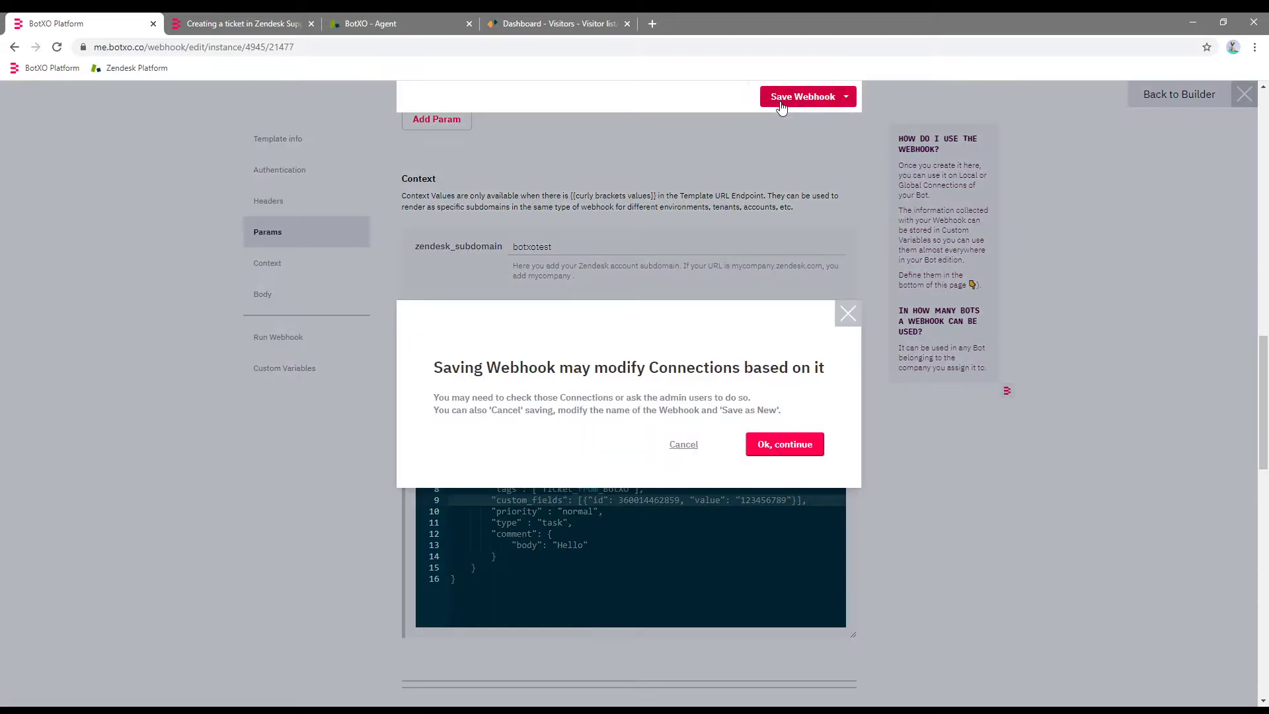
pyautogui.click(788, 443)
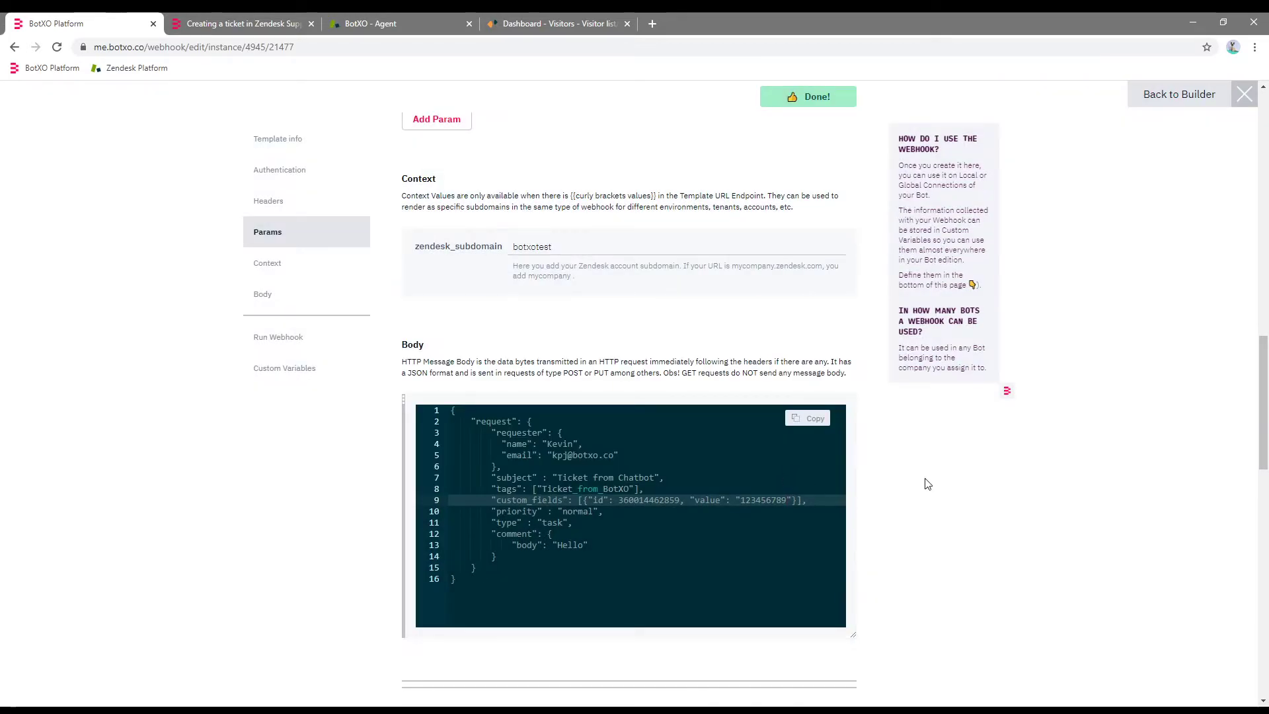
pyautogui.scroll(-1, 759, 473)
# Test-run the Create Ticket webhook and check the response's custom field value 123456789.
pyautogui.click(255, 23)
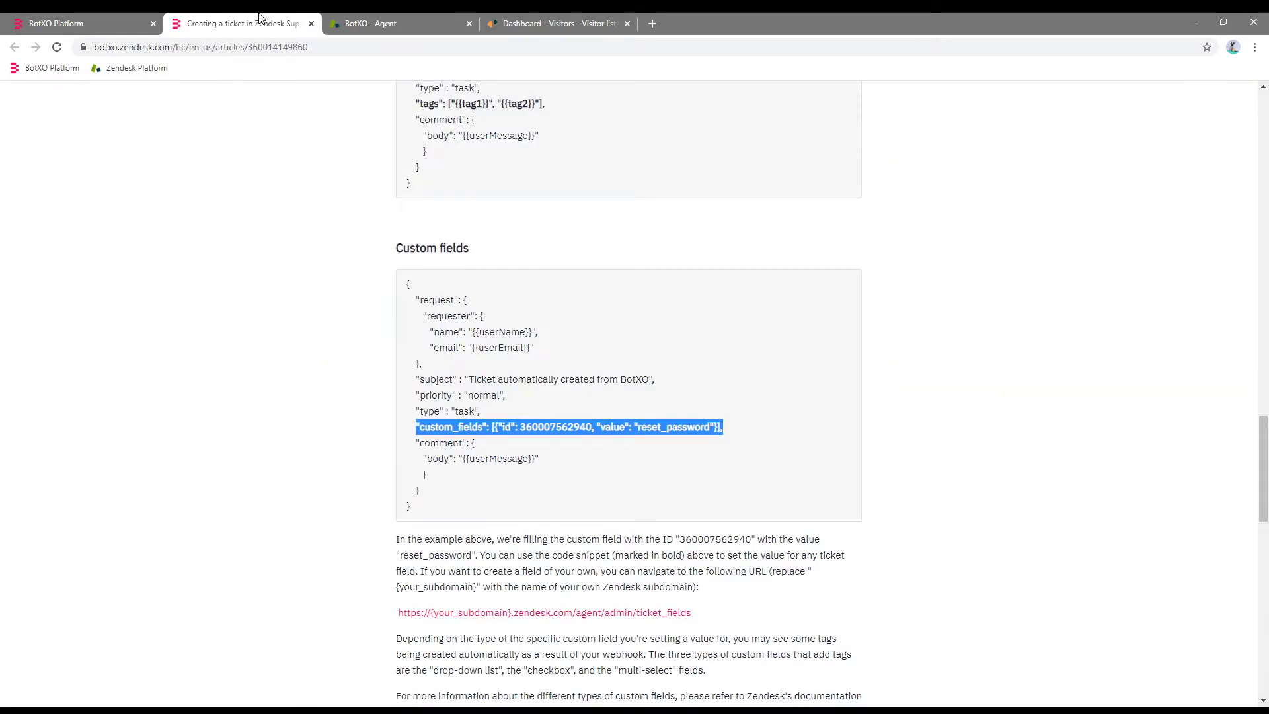
pyautogui.click(362, 23)
pyautogui.click(416, 593)
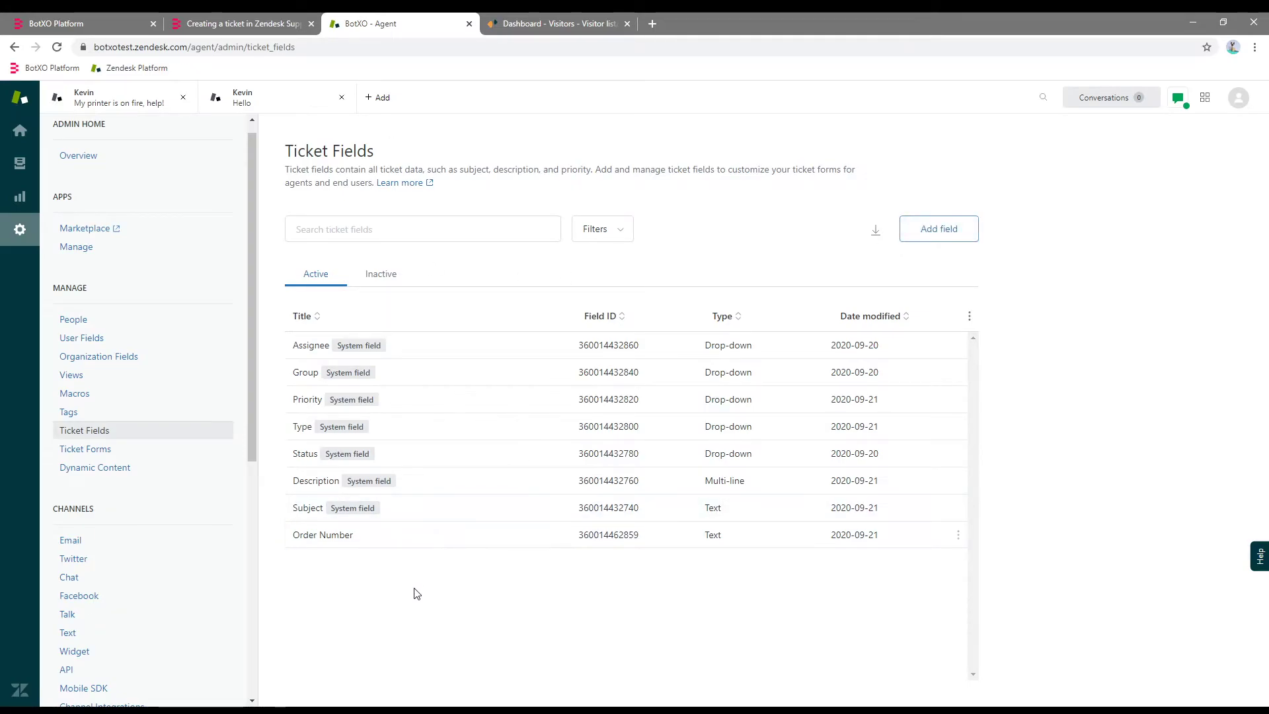
pyautogui.click(20, 130)
pyautogui.click(56, 23)
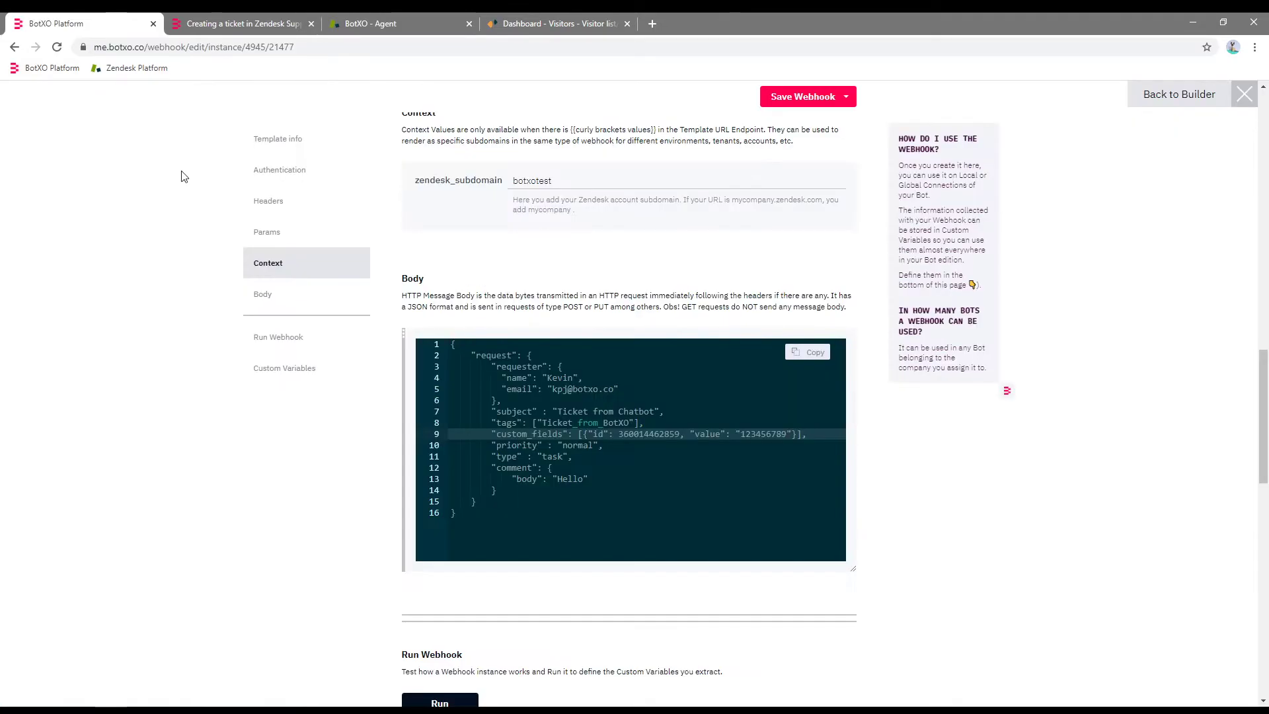
pyautogui.click(440, 702)
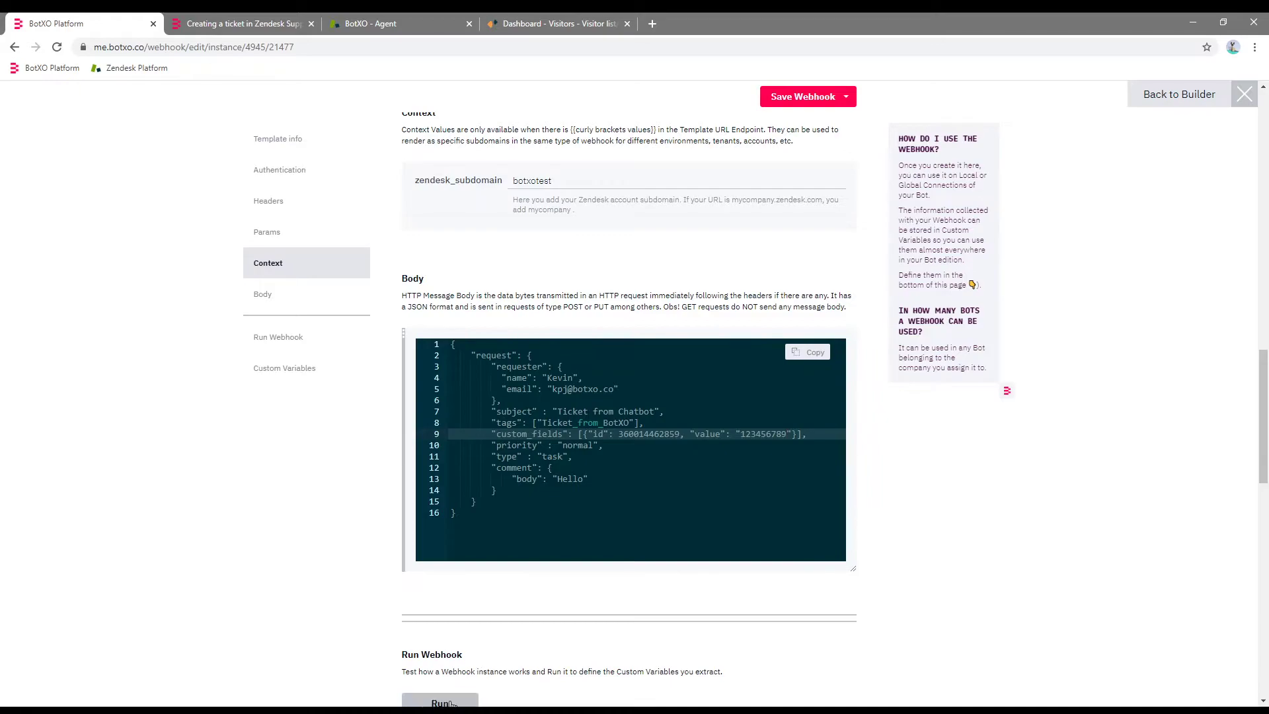
pyautogui.moveTo(1262, 410); pyautogui.dragTo(1263, 457)
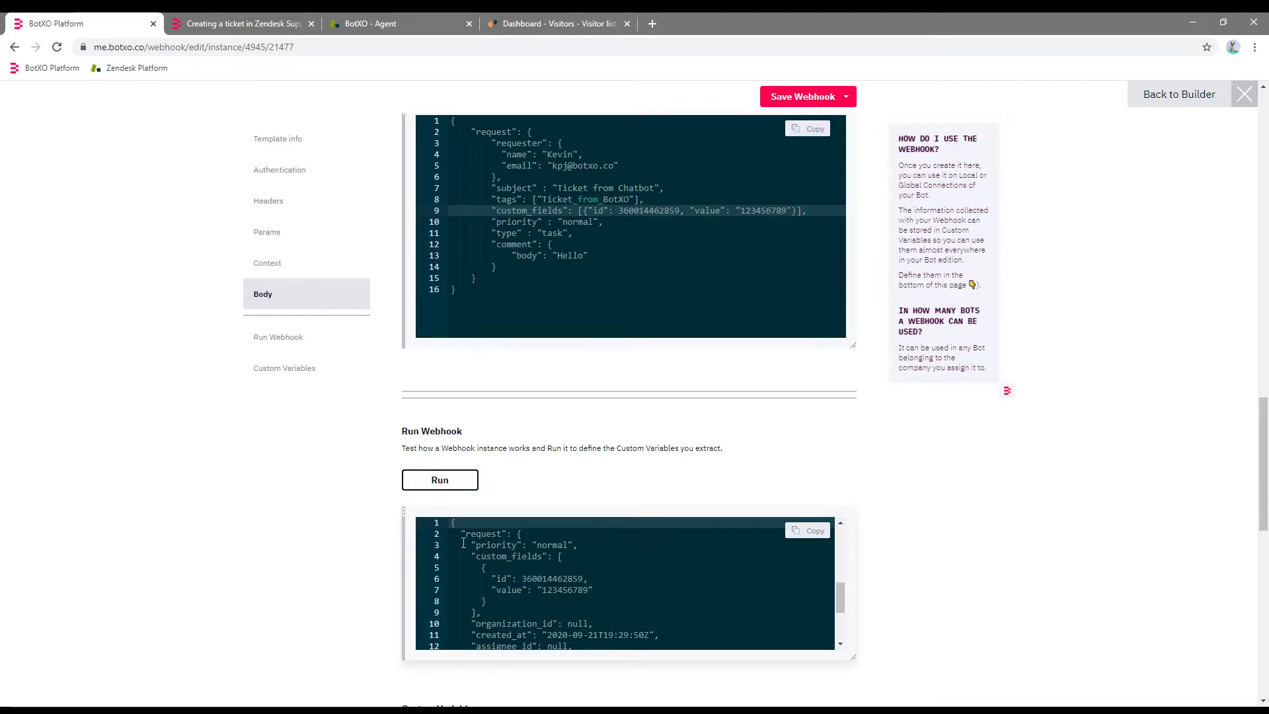
pyautogui.moveTo(471, 556); pyautogui.dragTo(497, 611)
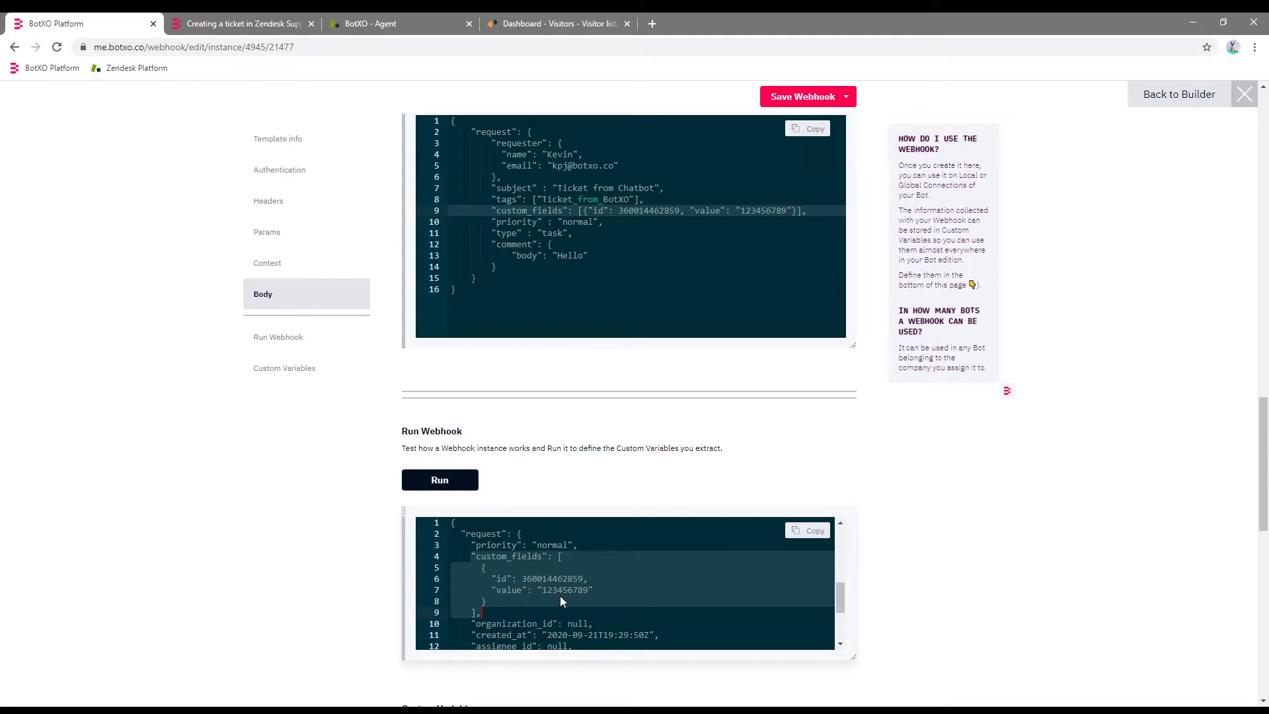
pyautogui.click(370, 23)
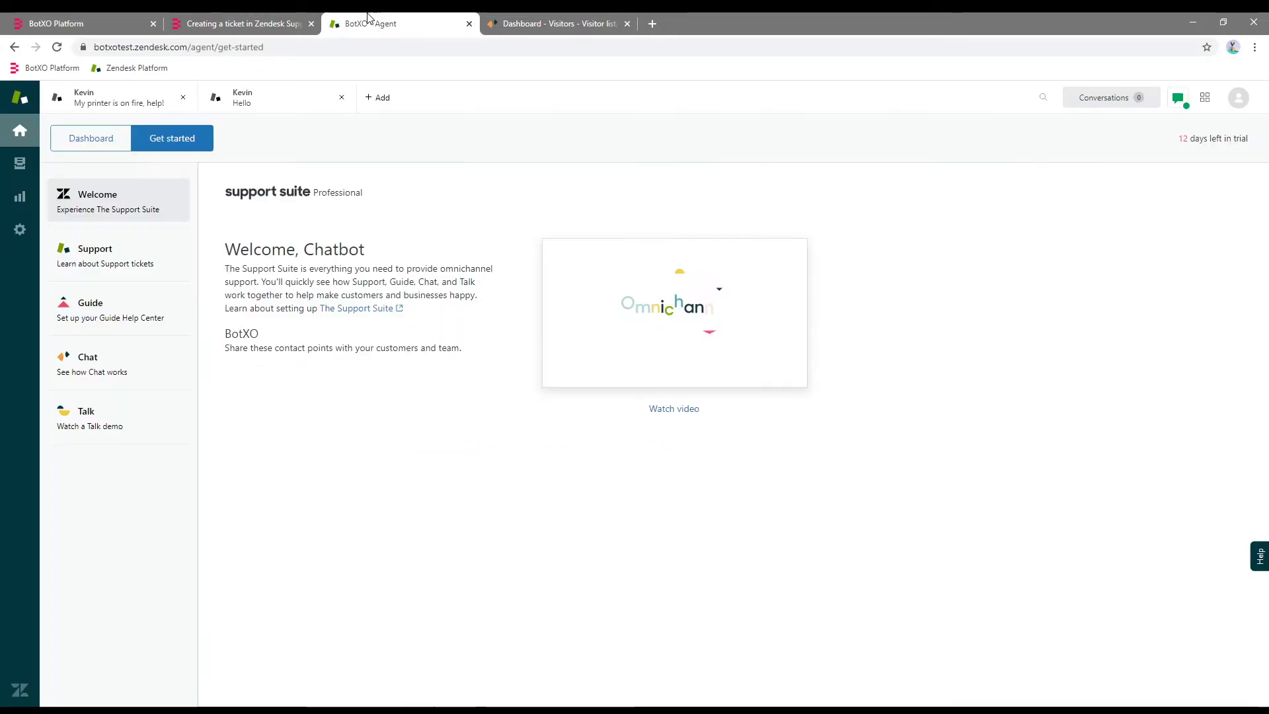
# Open ticket #28 'Ticket from Chatbot' from the dashboard and check its Order Number 123456789.
pyautogui.click(93, 138)
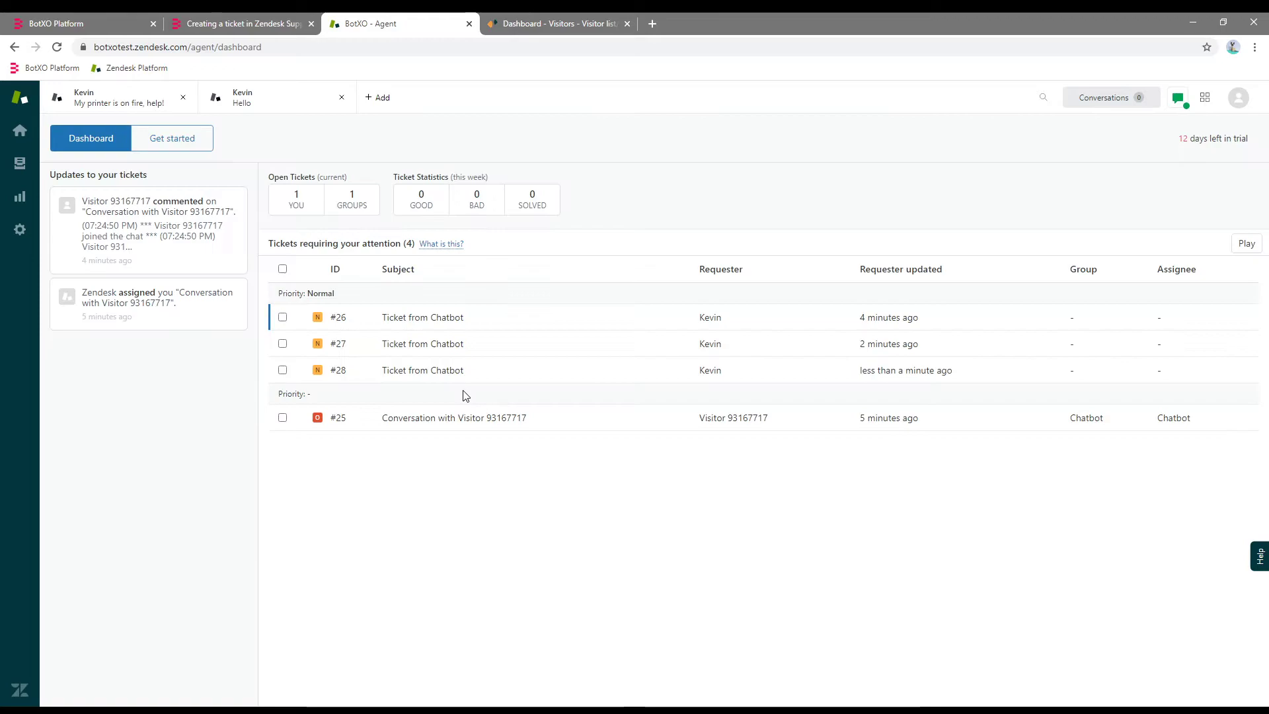
pyautogui.click(426, 375)
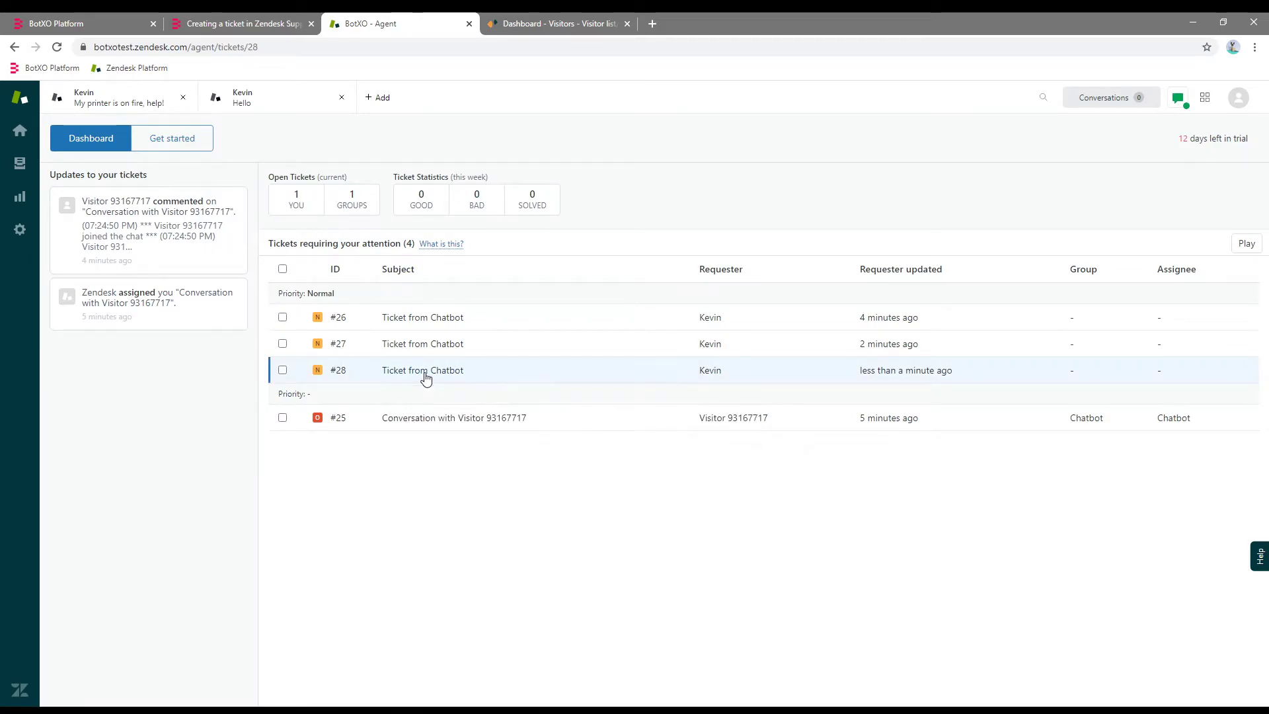
pyautogui.click(117, 475)
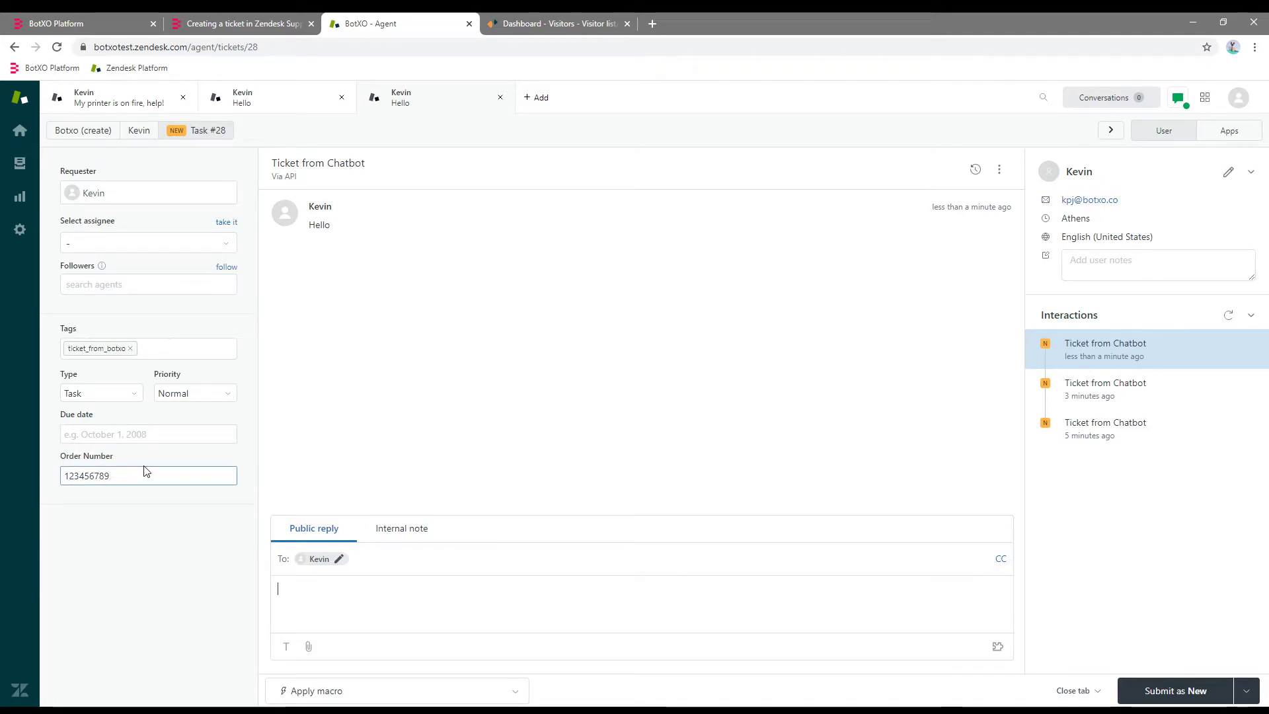
pyautogui.click(131, 476)
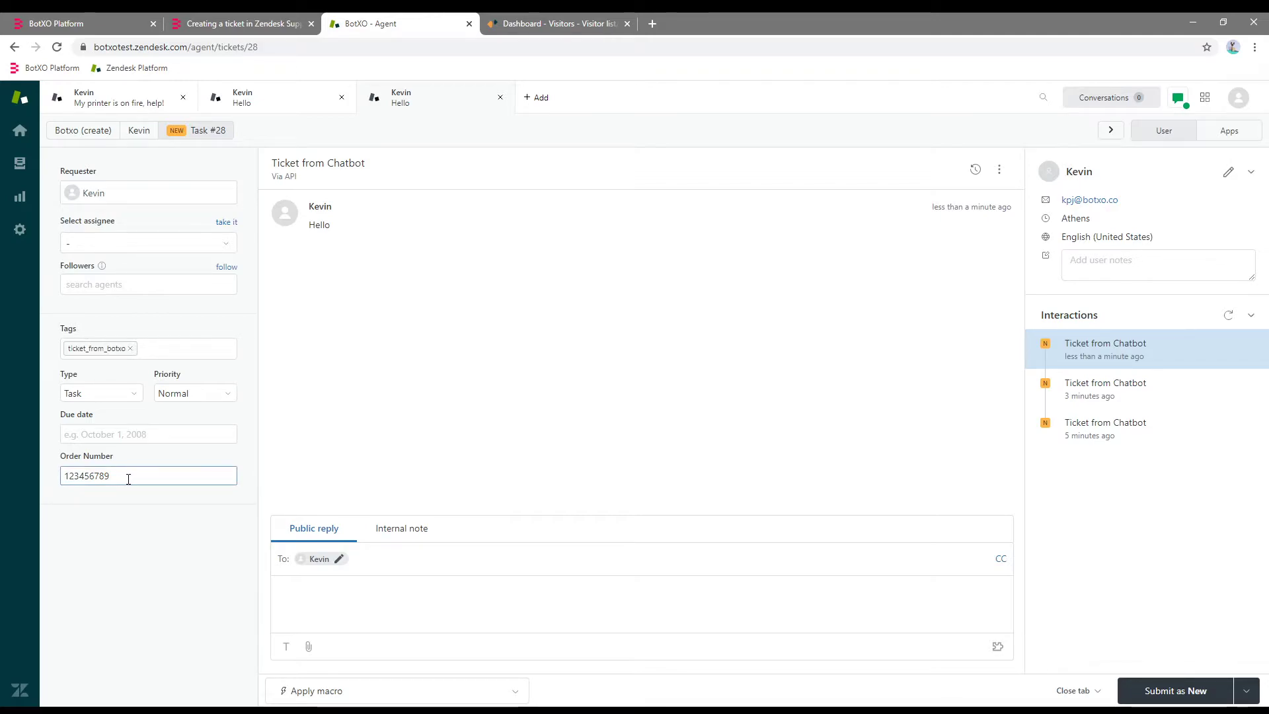
pyautogui.press('Tab')
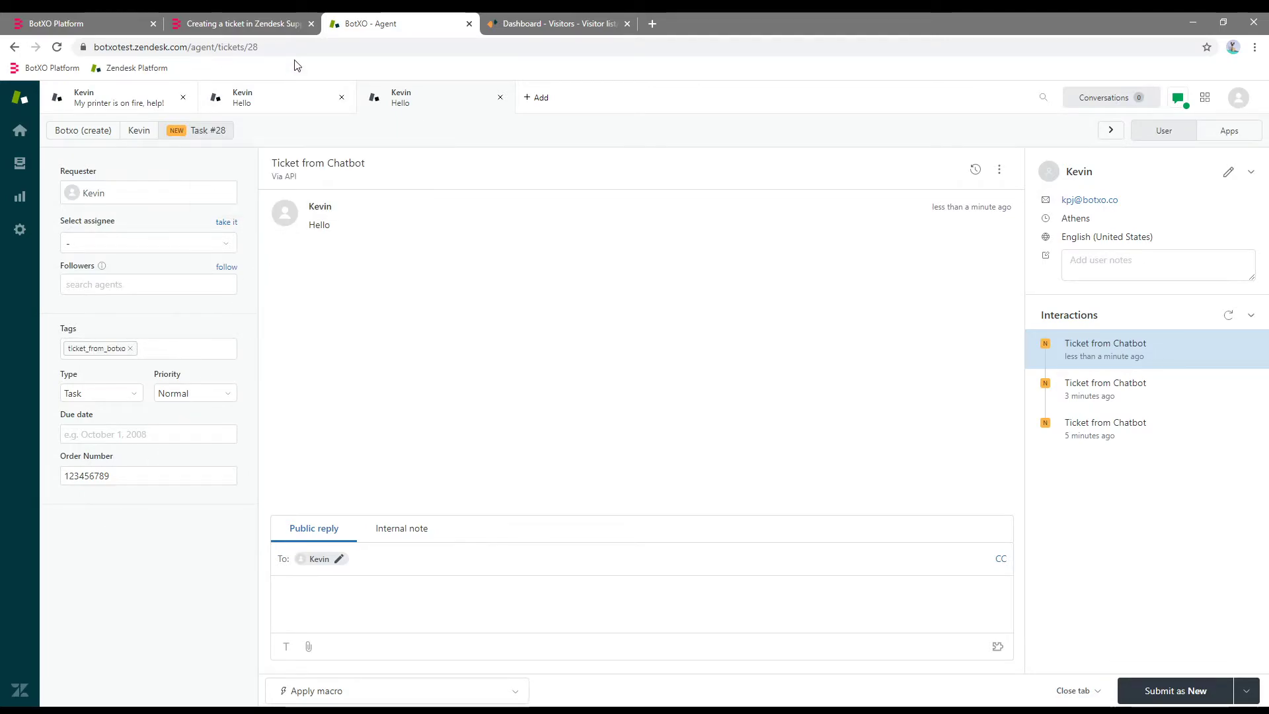
# Scroll through the help article's Custom fields and Ticket form examples, then return to BotXO.
pyautogui.click(247, 20)
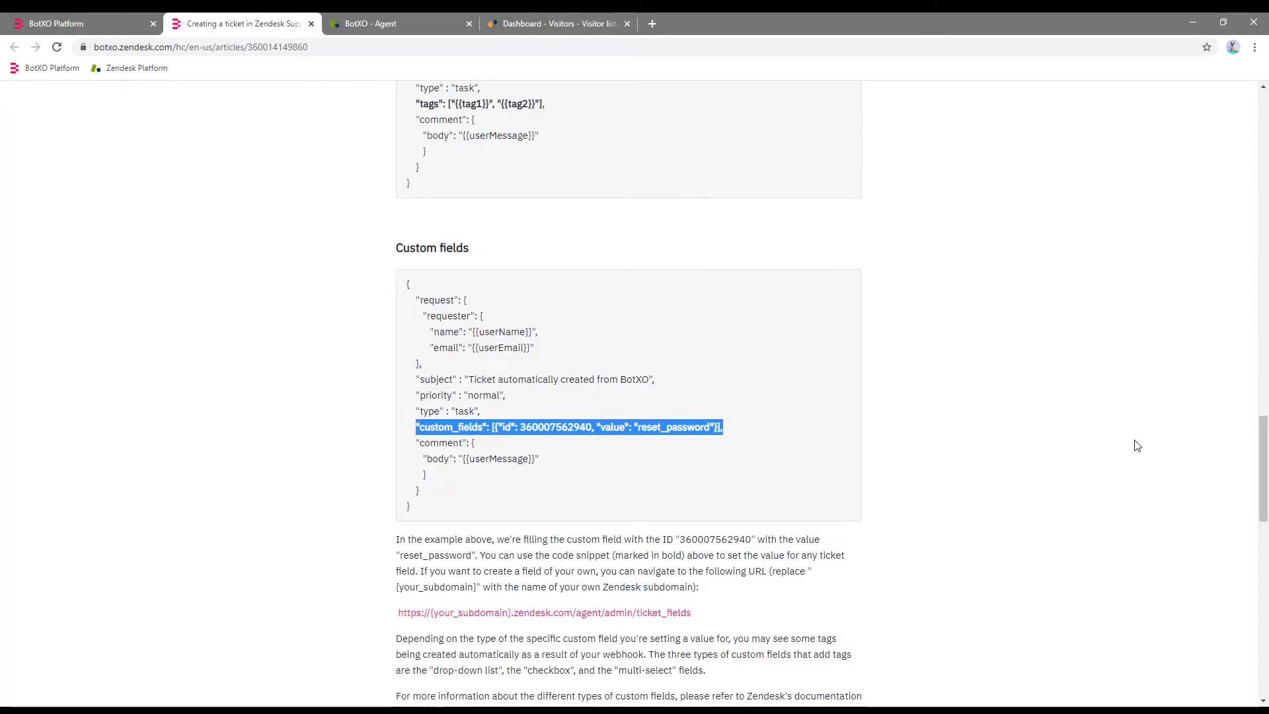
pyautogui.moveTo(1263, 448); pyautogui.dragTo(1265, 532)
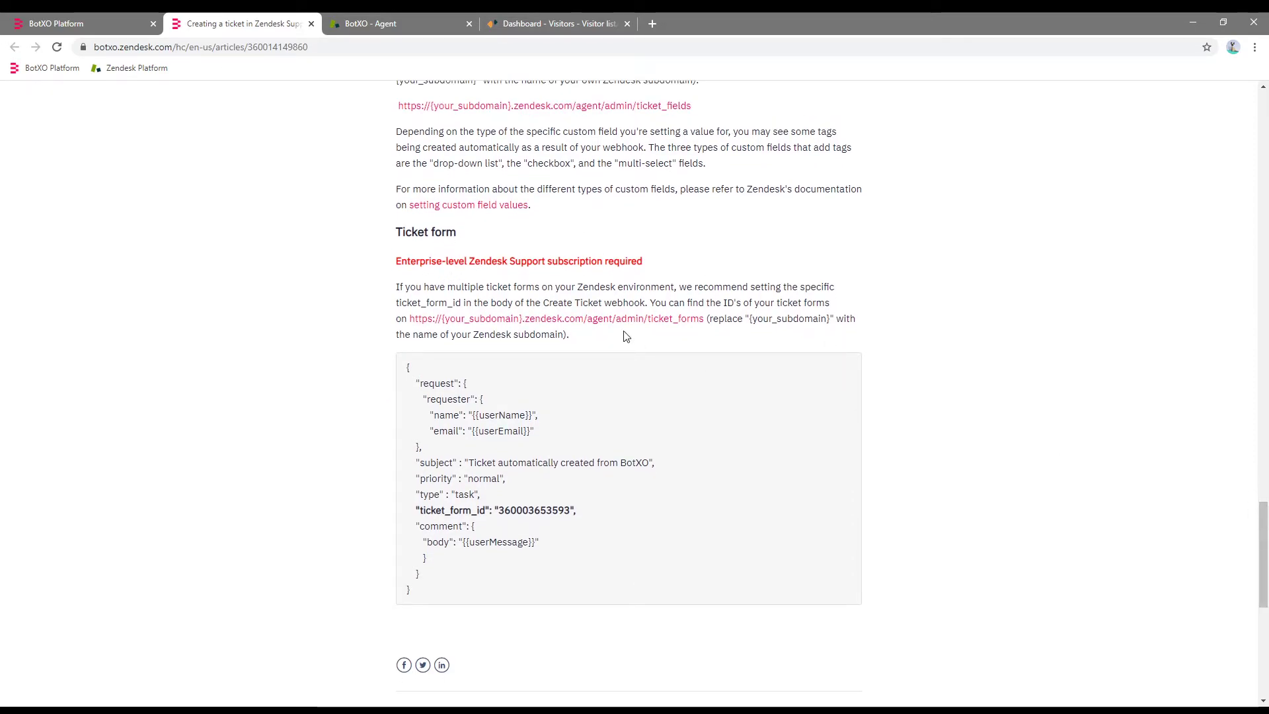
pyautogui.hotkey('ctrl', 'shift', 'Tab')
pyautogui.moveTo(1262, 480); pyautogui.dragTo(1262, 266)
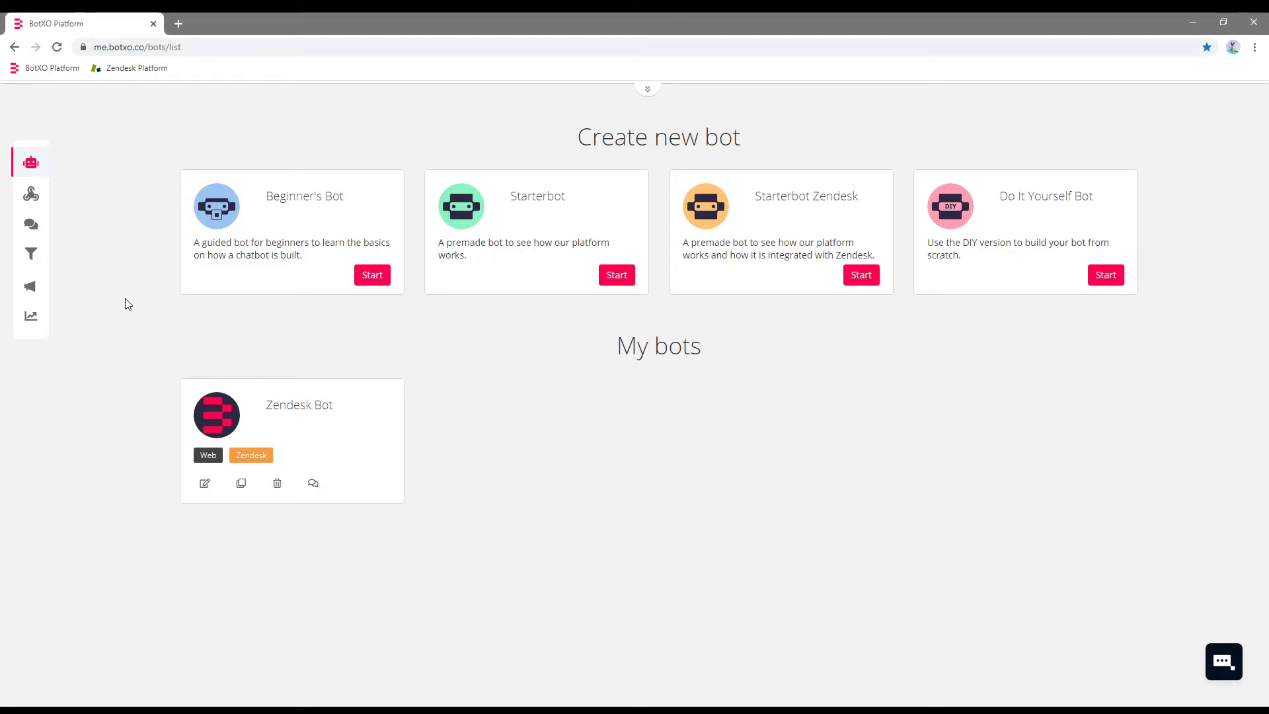
# Start a webhook from the 'Zendesk Guide Search Knowledge Base: Show as Text and Links' template.
pyautogui.middleClick(32, 194)
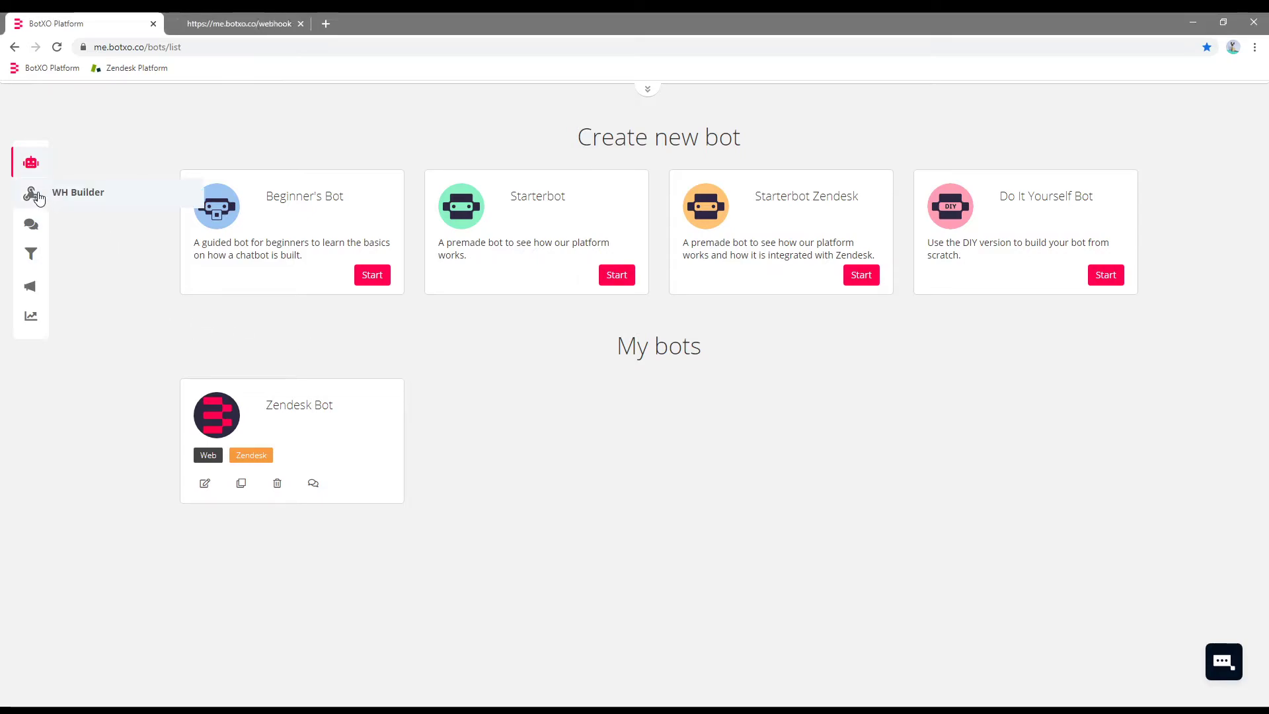
pyautogui.click(229, 27)
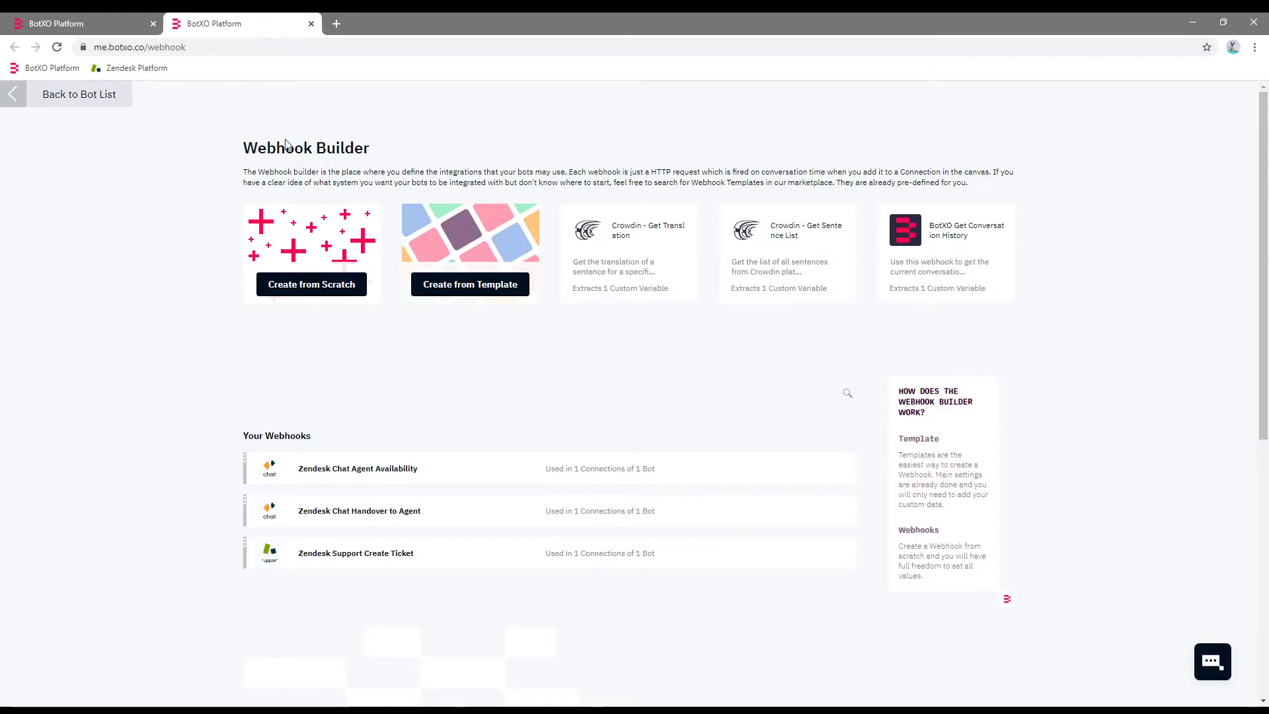
pyautogui.click(474, 284)
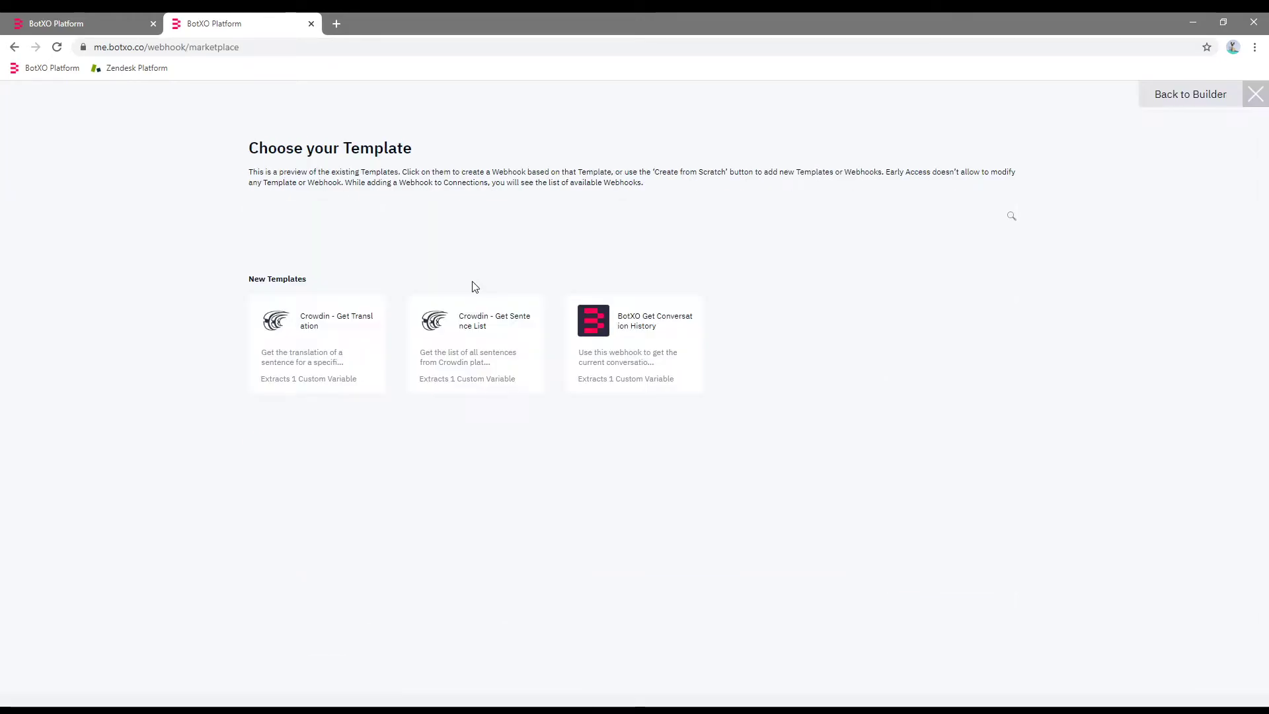
pyautogui.moveTo(1264, 139); pyautogui.dragTo(1190, 502)
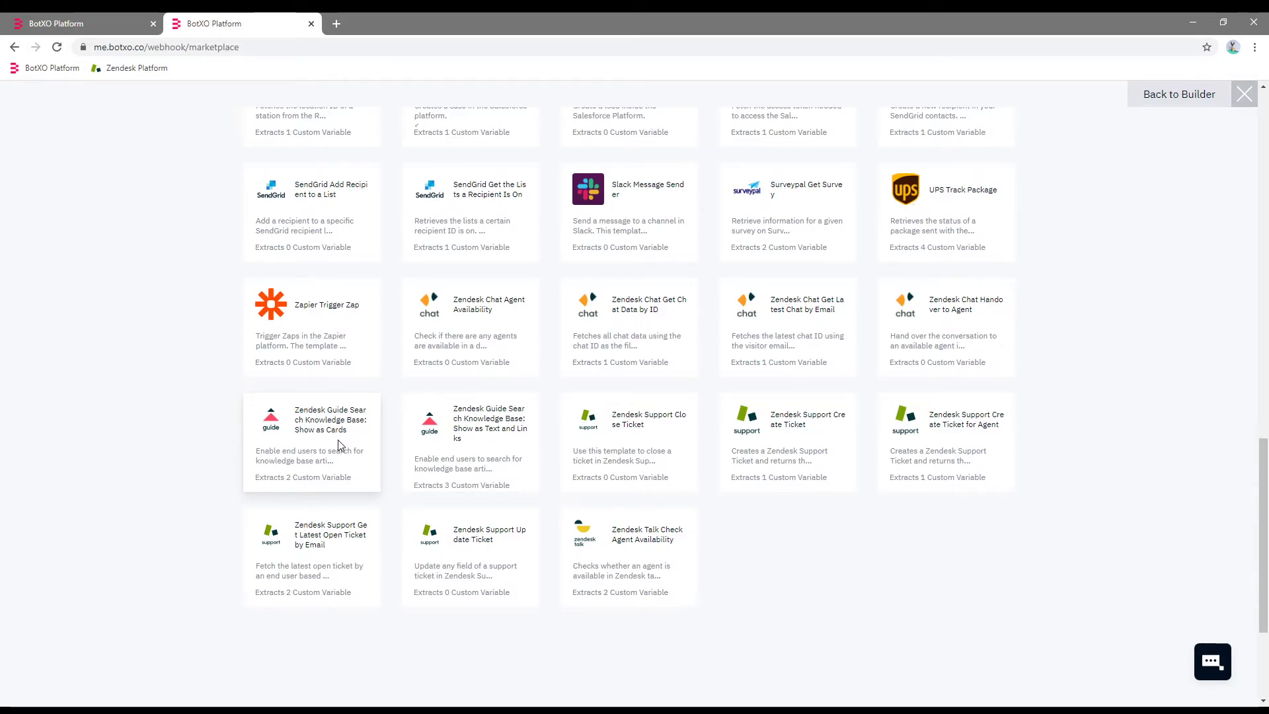
pyautogui.click(462, 415)
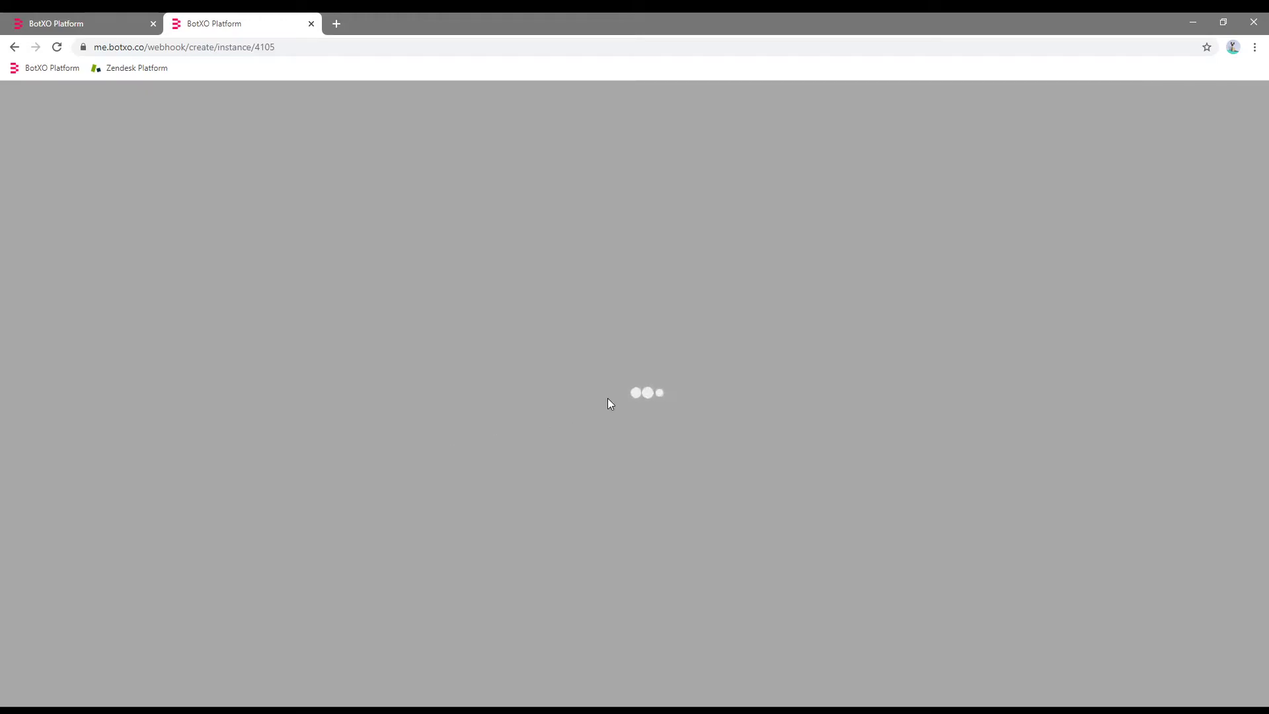
# Enter the Zendesk API user's e-mail address and password.
pyautogui.scroll(-3, 1238, 214)
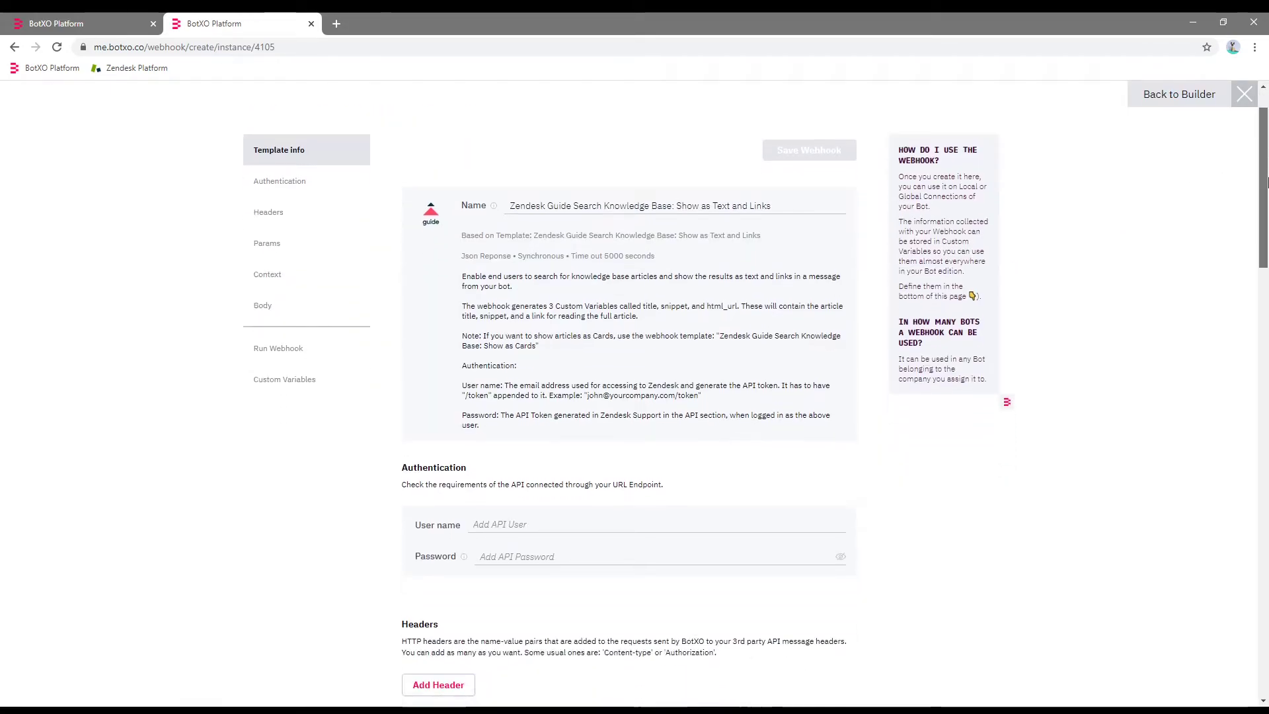
pyautogui.click(543, 429)
pyautogui.press('Tab')
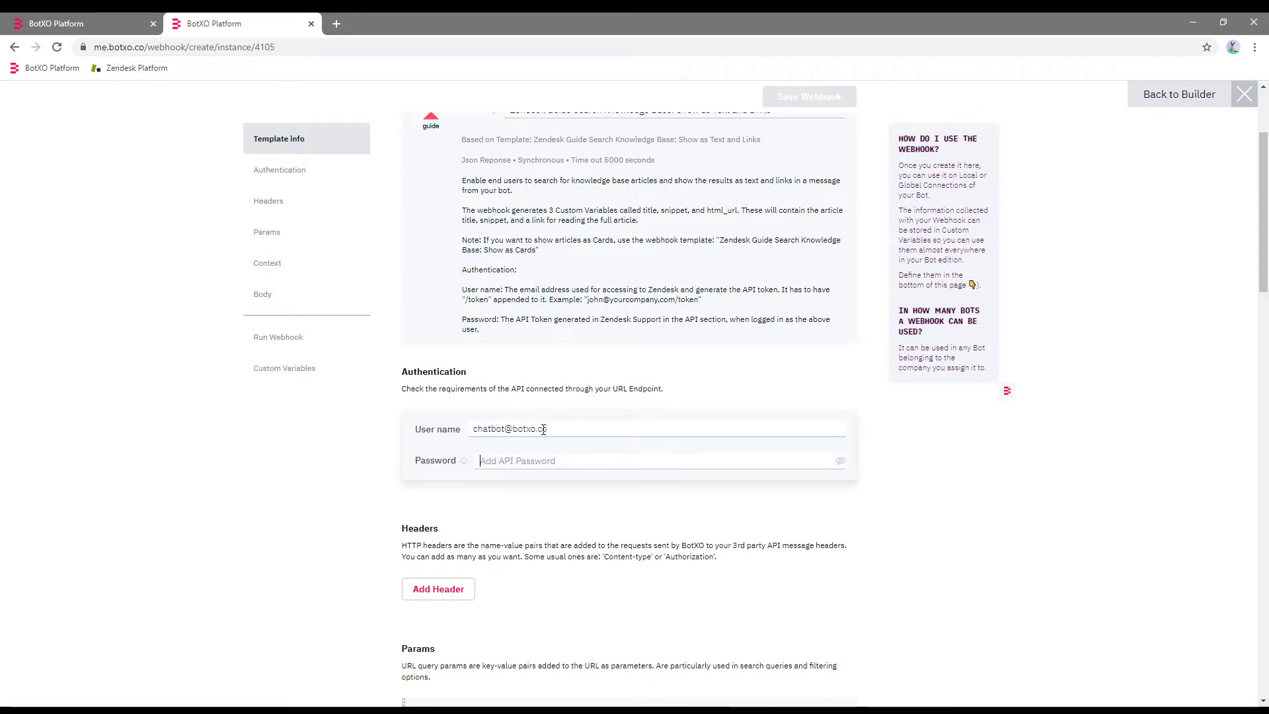
pyautogui.write('***********')
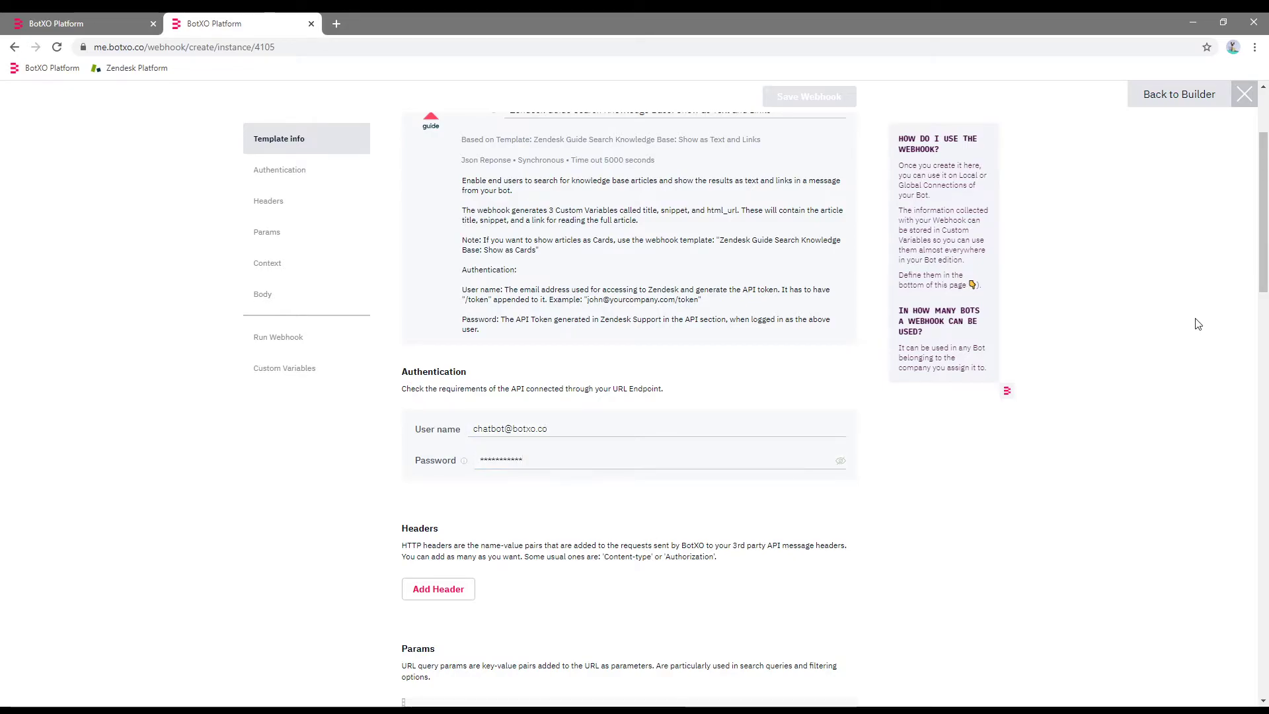
# Set the query to {{botxo.reply}} and the subdomain to botxotest, then save the webhook.
pyautogui.moveTo(1267, 225); pyautogui.dragTo(1265, 320)
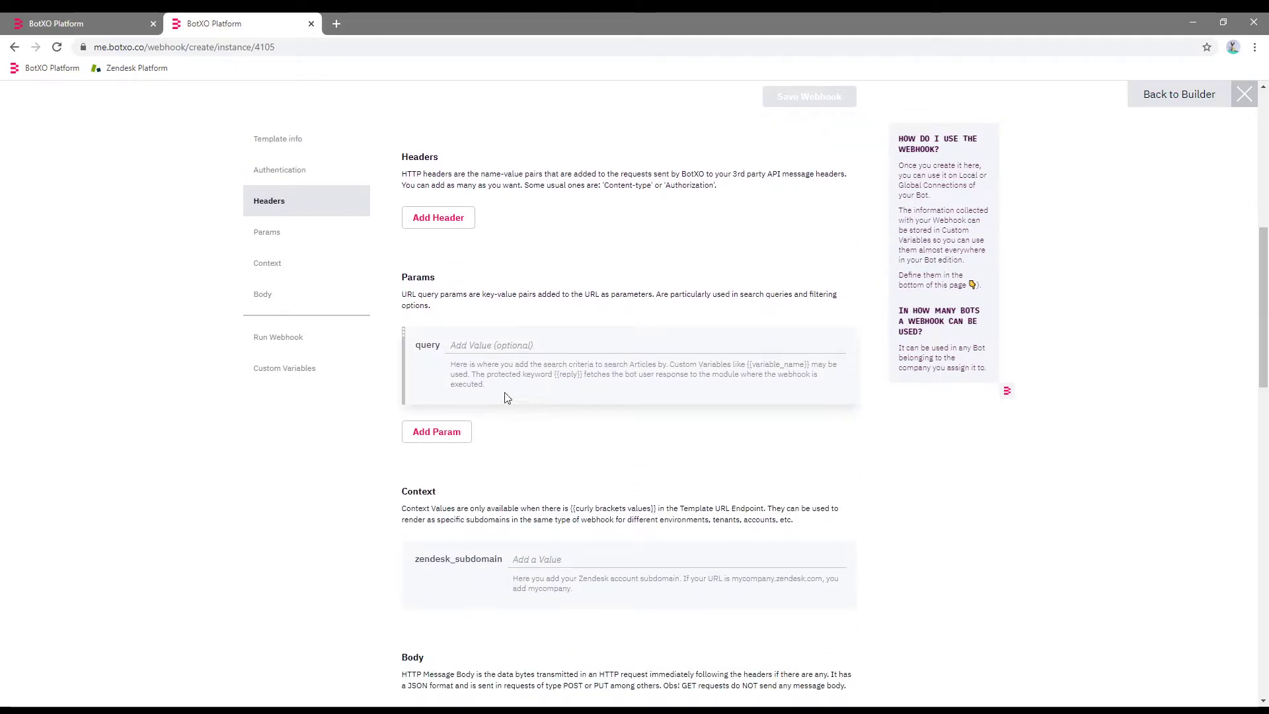
pyautogui.click(489, 343)
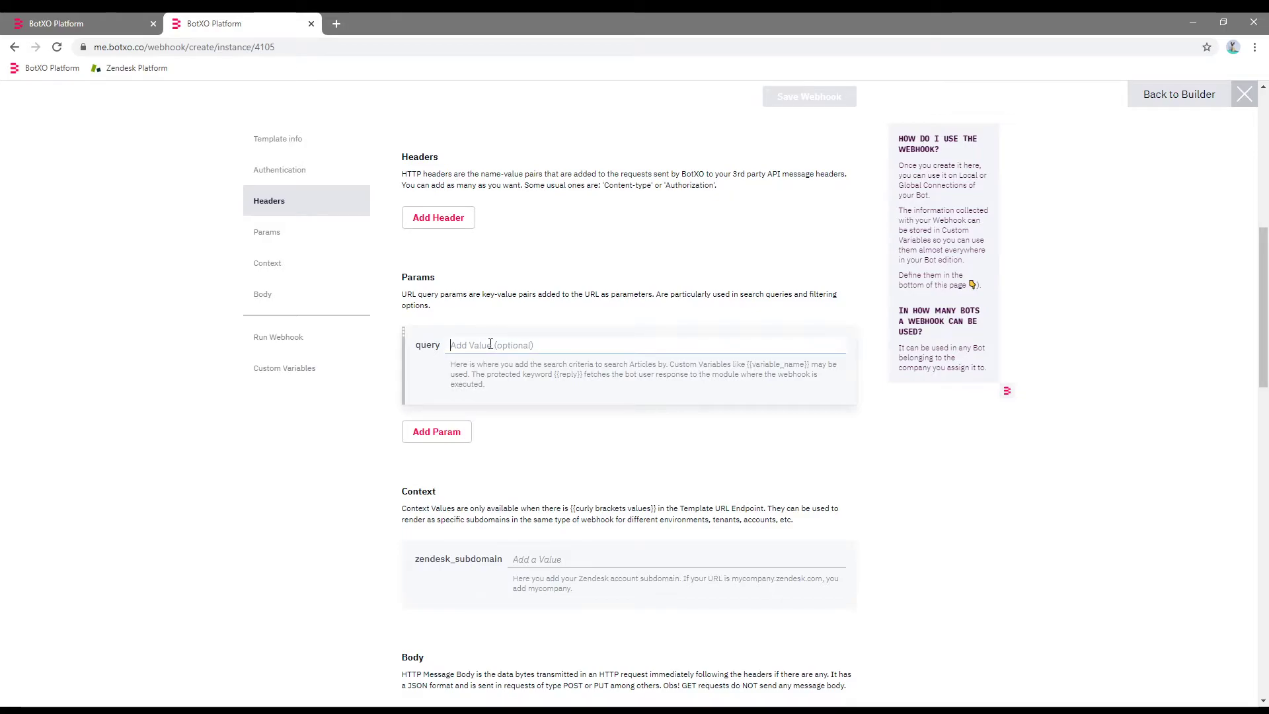
pyautogui.write('{')
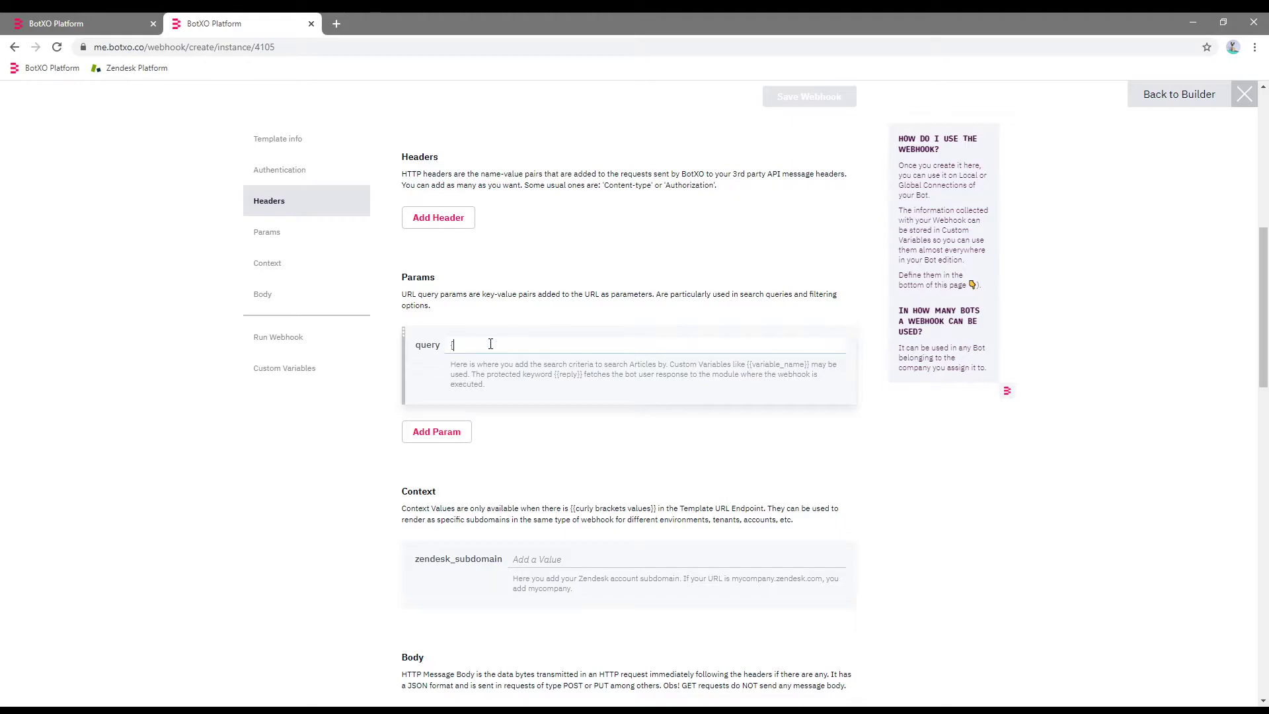
pyautogui.write('{botxo.reply')
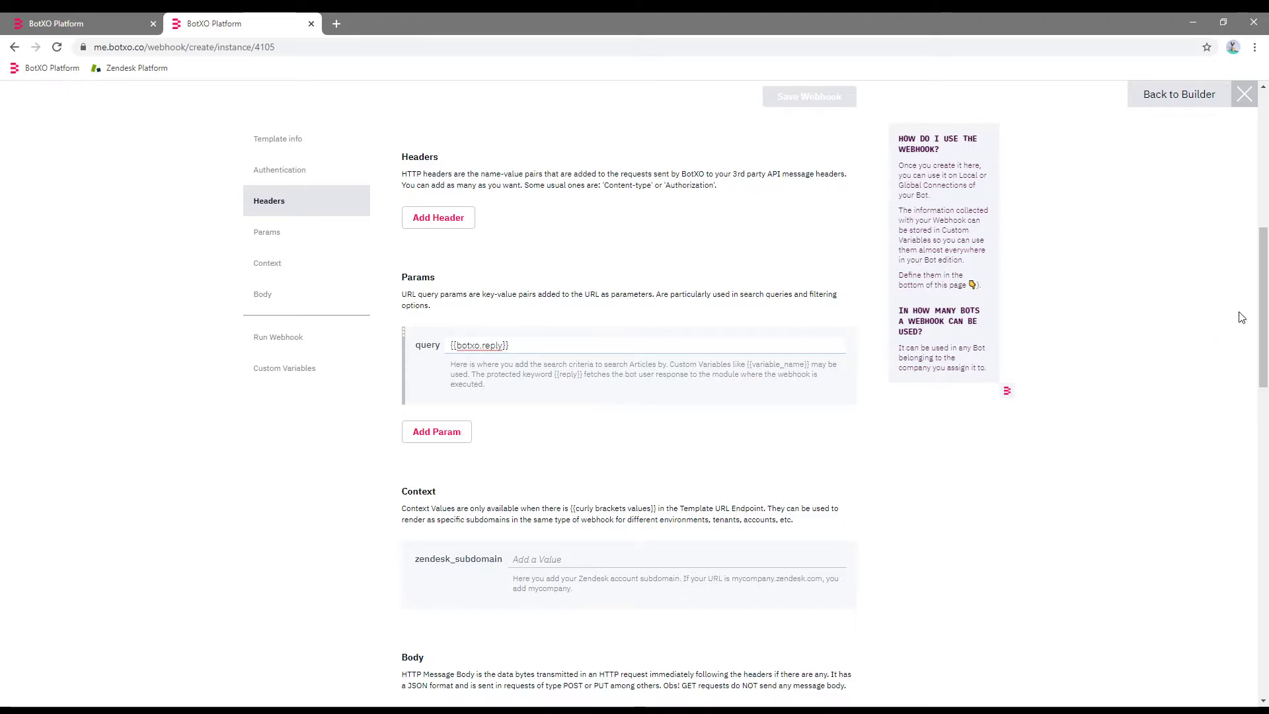
pyautogui.scroll(-2, 607, 236)
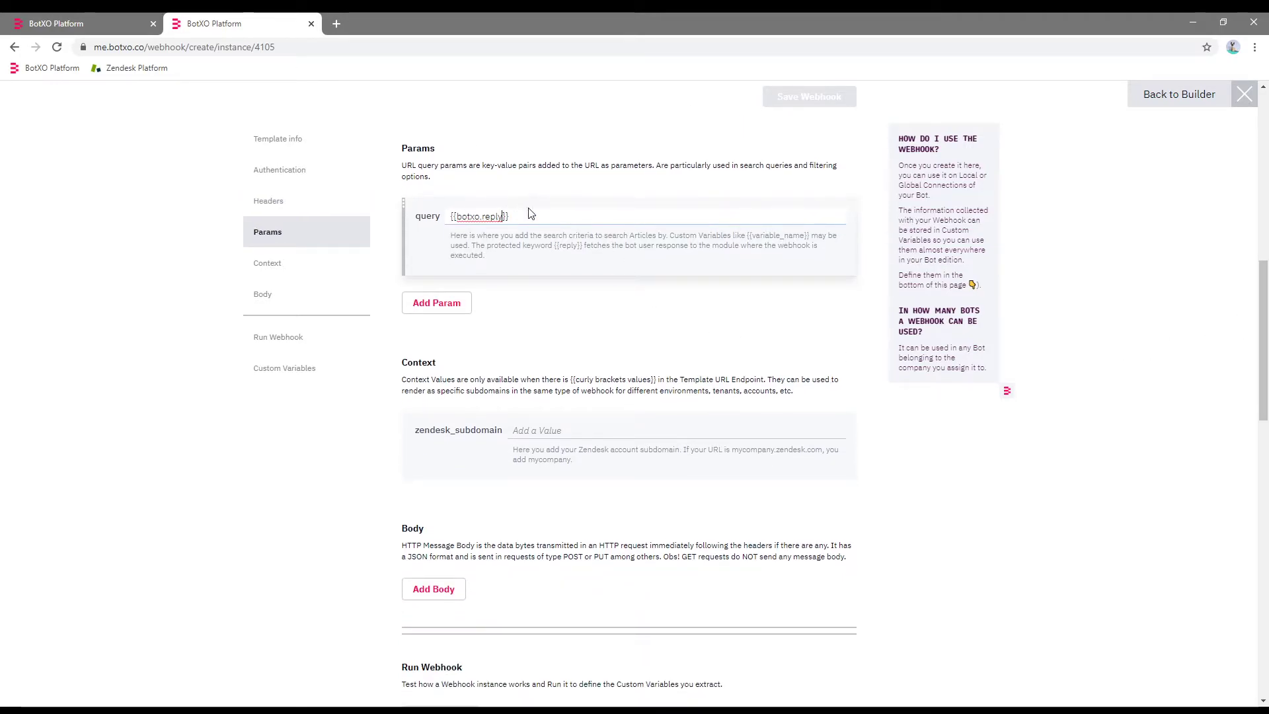
pyautogui.click(575, 435)
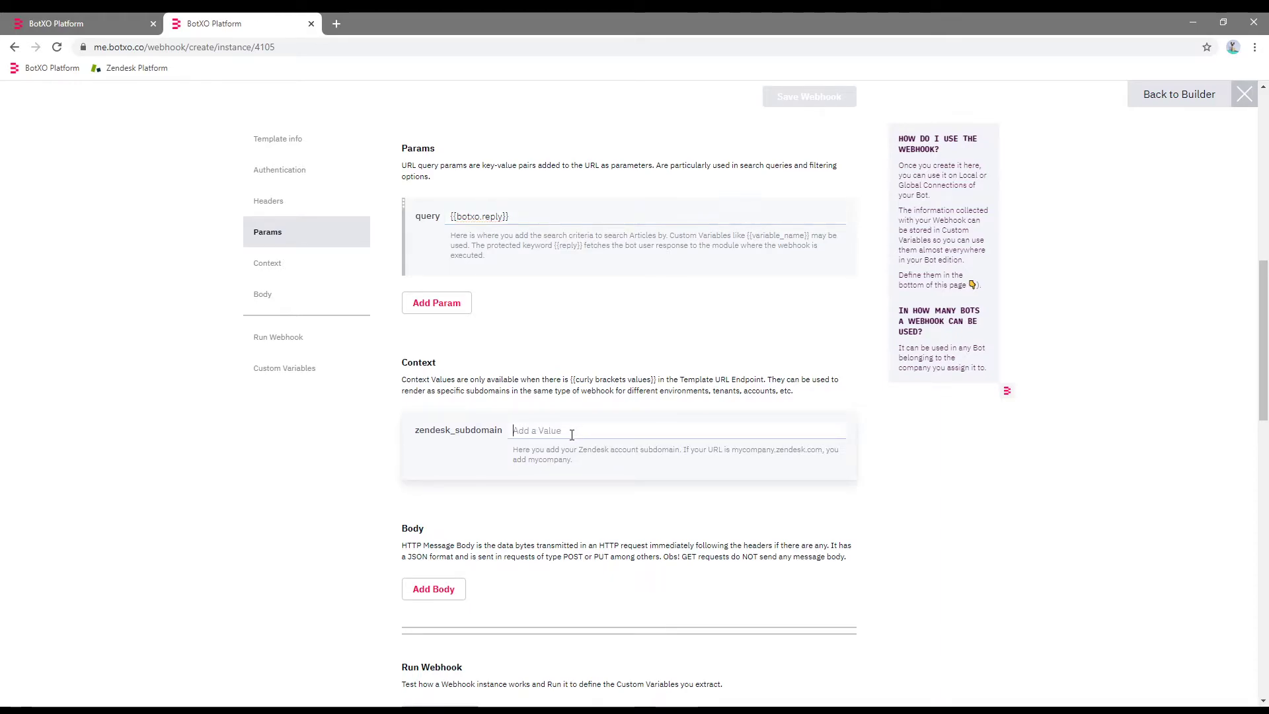
pyautogui.write('botxotest')
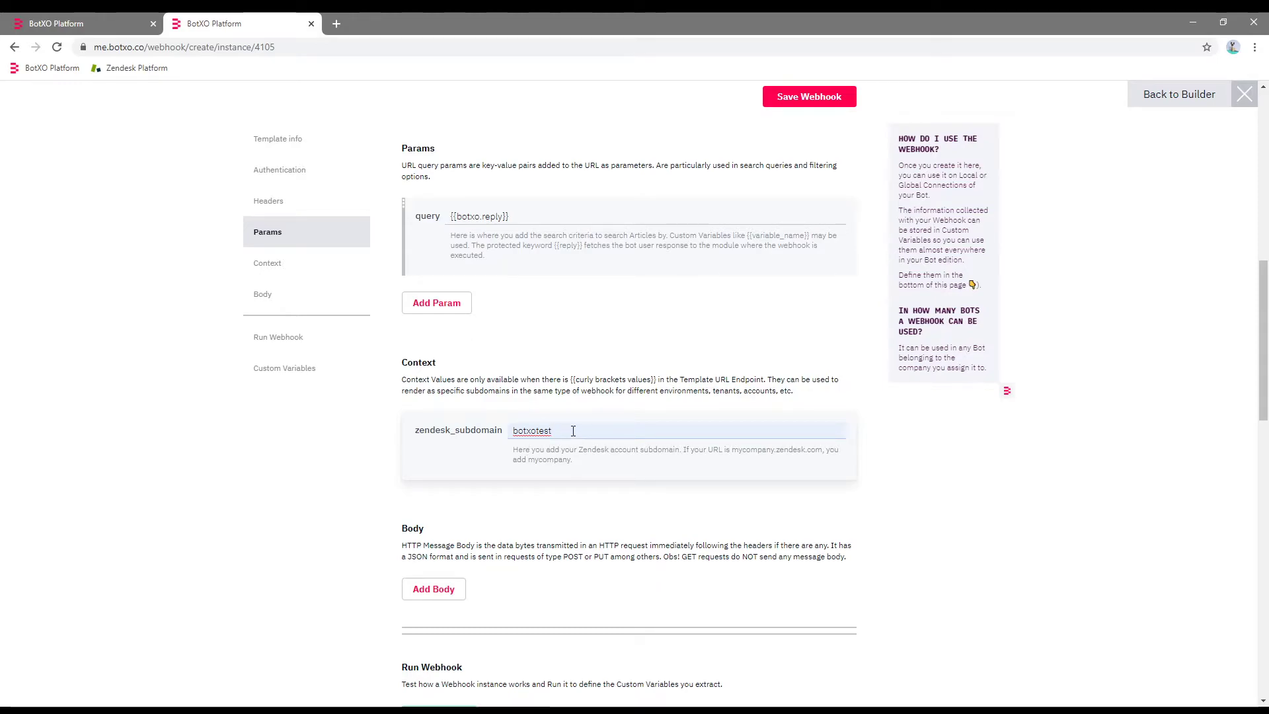
pyautogui.click(808, 99)
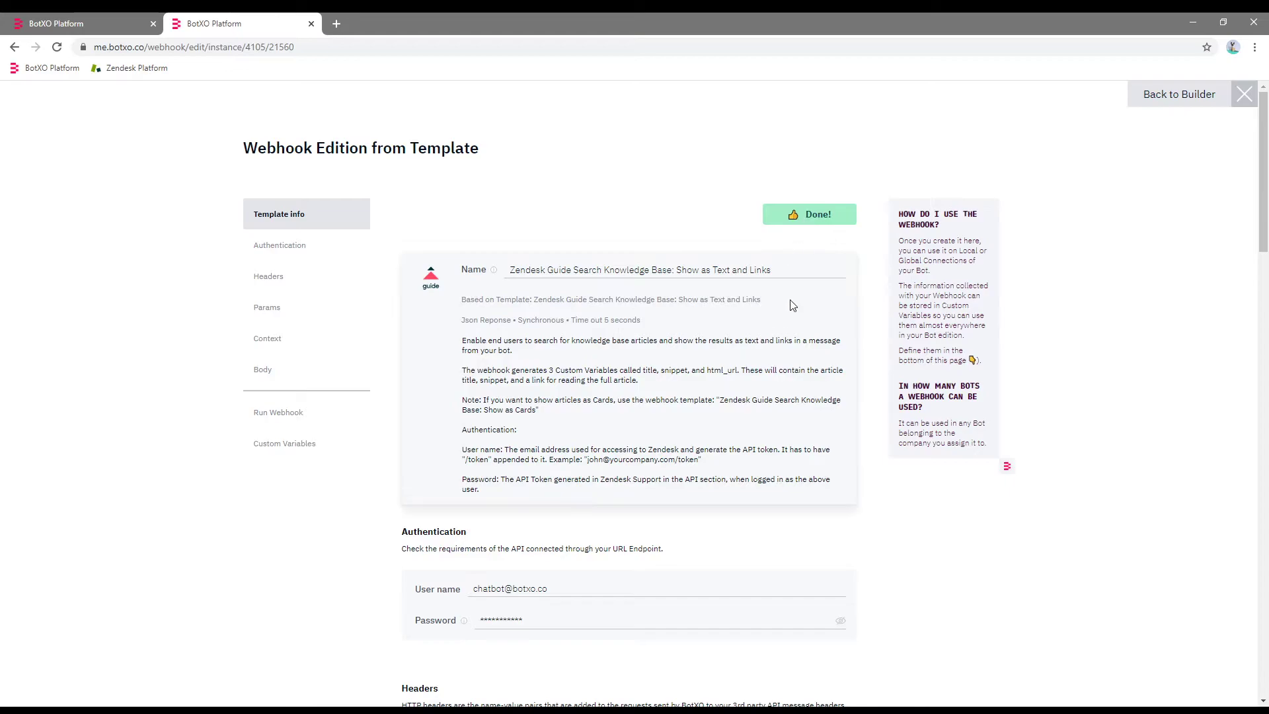
# Review the webhook's snippet, title and html_url variables, then leave the editor.
pyautogui.moveTo(1263, 148); pyautogui.dragTo(1262, 464)
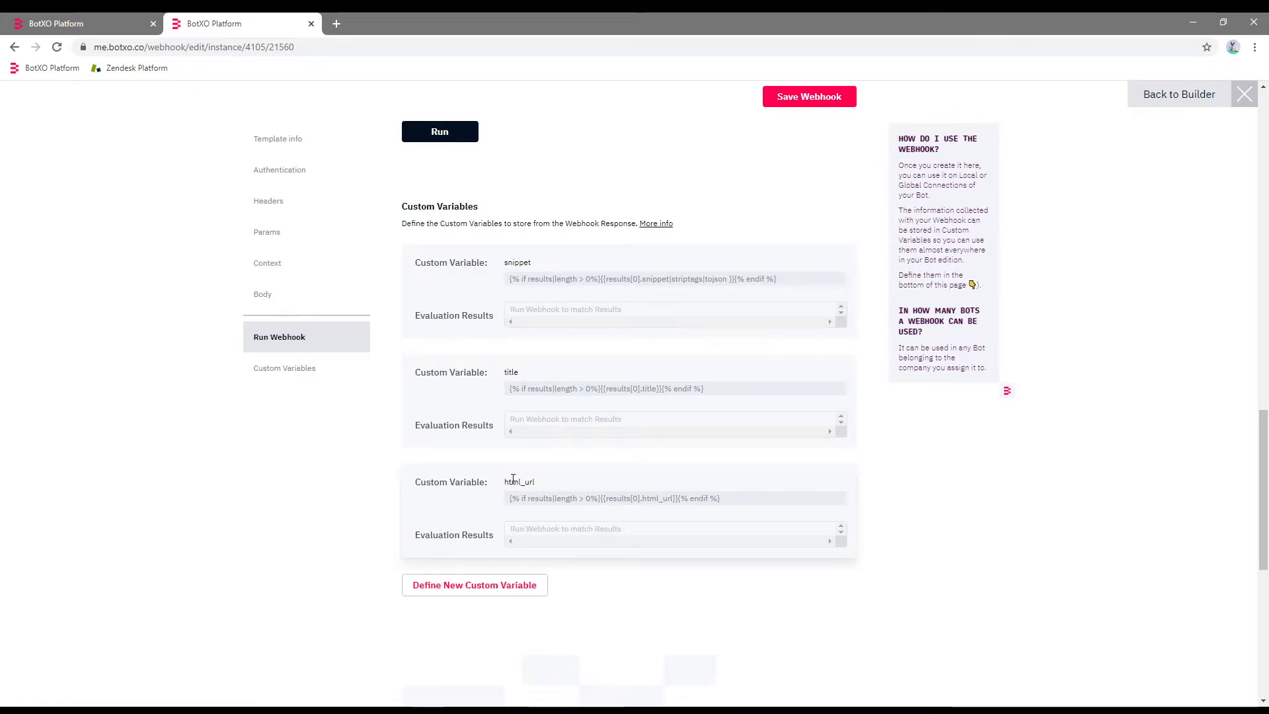
pyautogui.click(1196, 99)
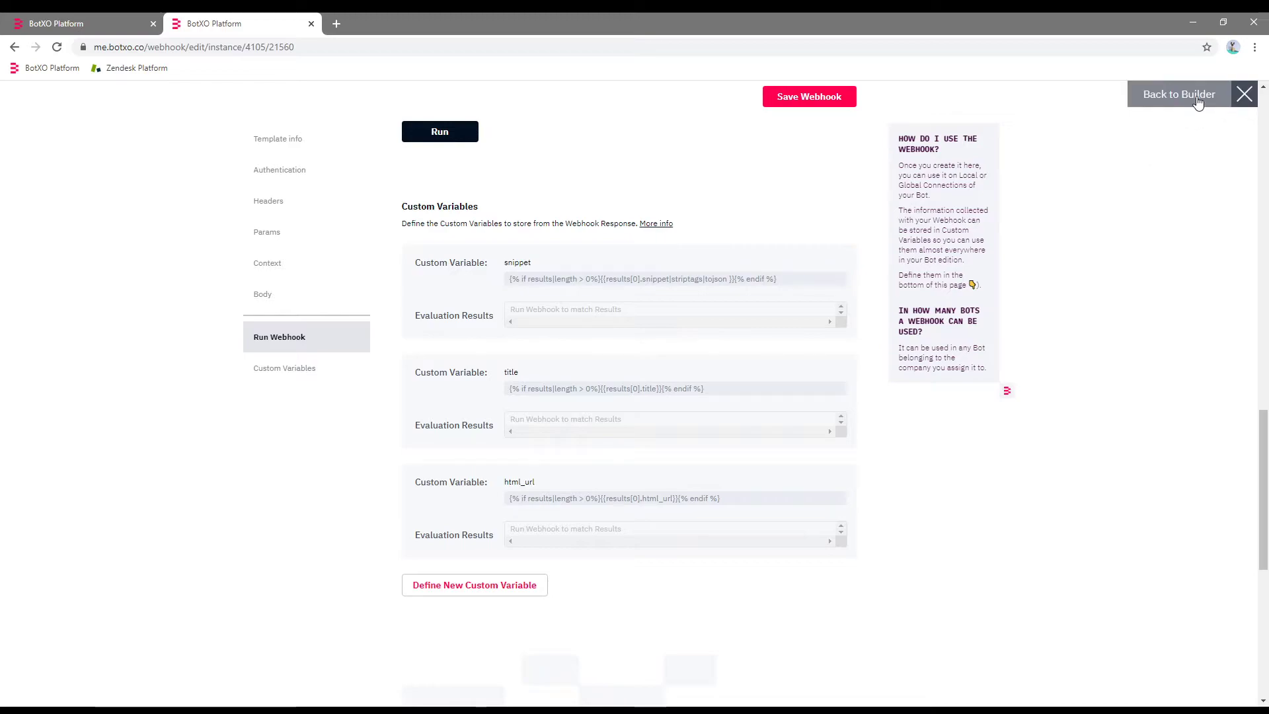
# Add a 'Search help center' suggested reply to the Zendesk Bot's Greeting module.
pyautogui.click(96, 100)
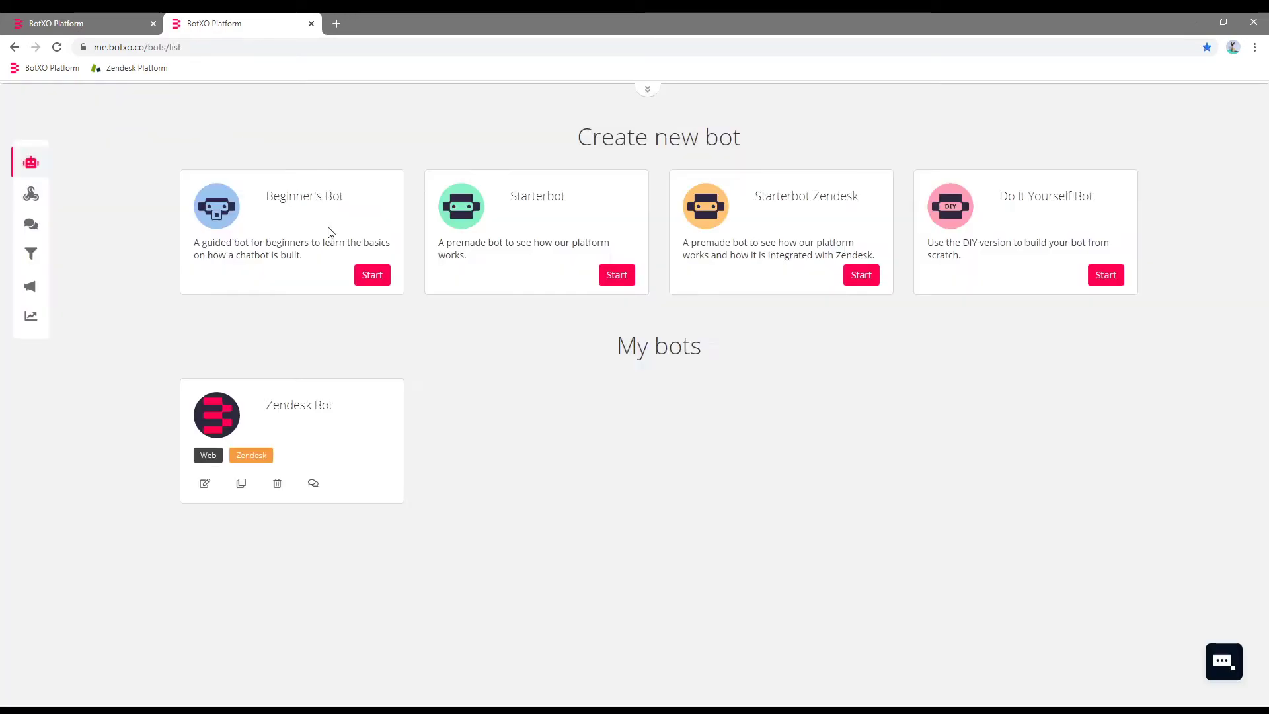
pyautogui.click(302, 417)
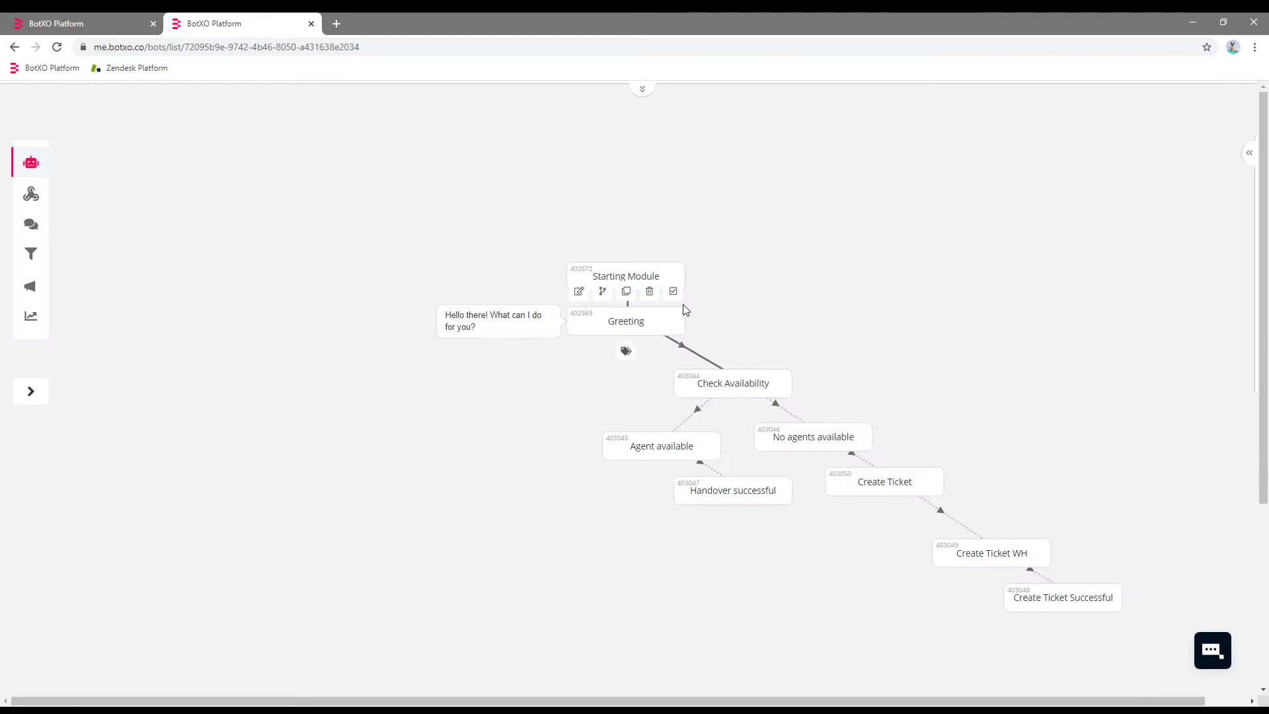
pyautogui.doubleClick(583, 327)
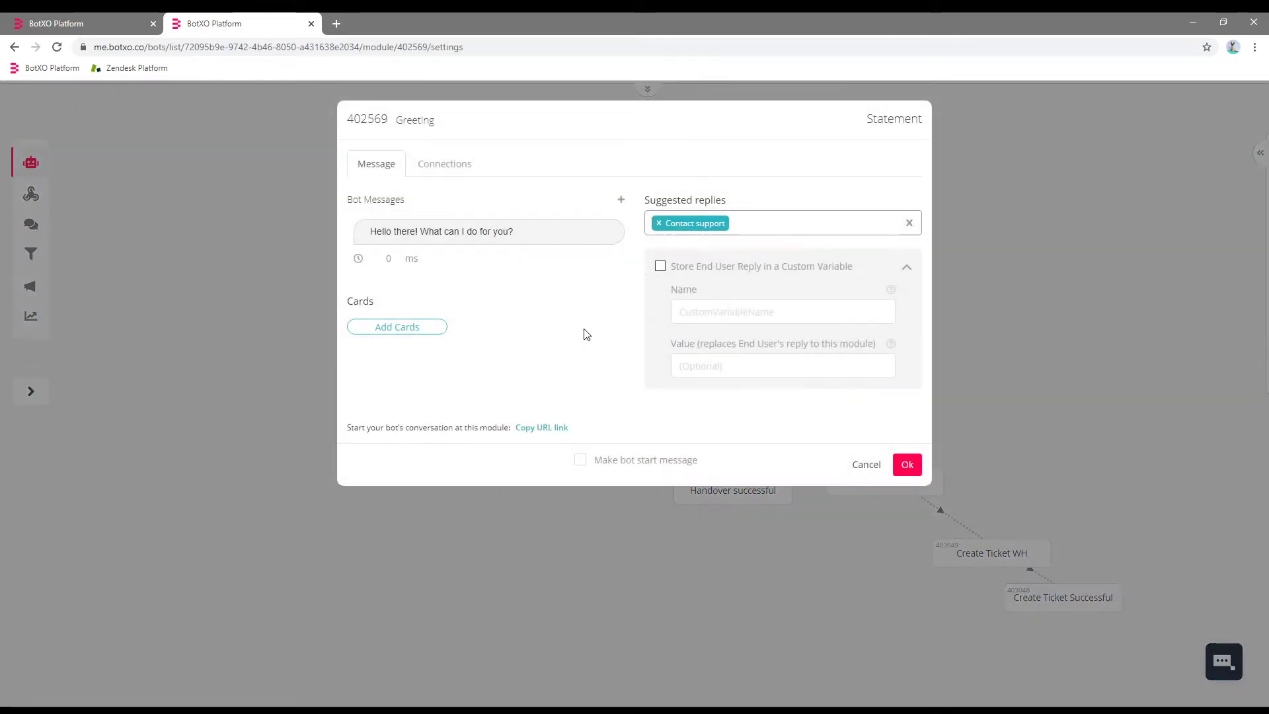
pyautogui.click(737, 226)
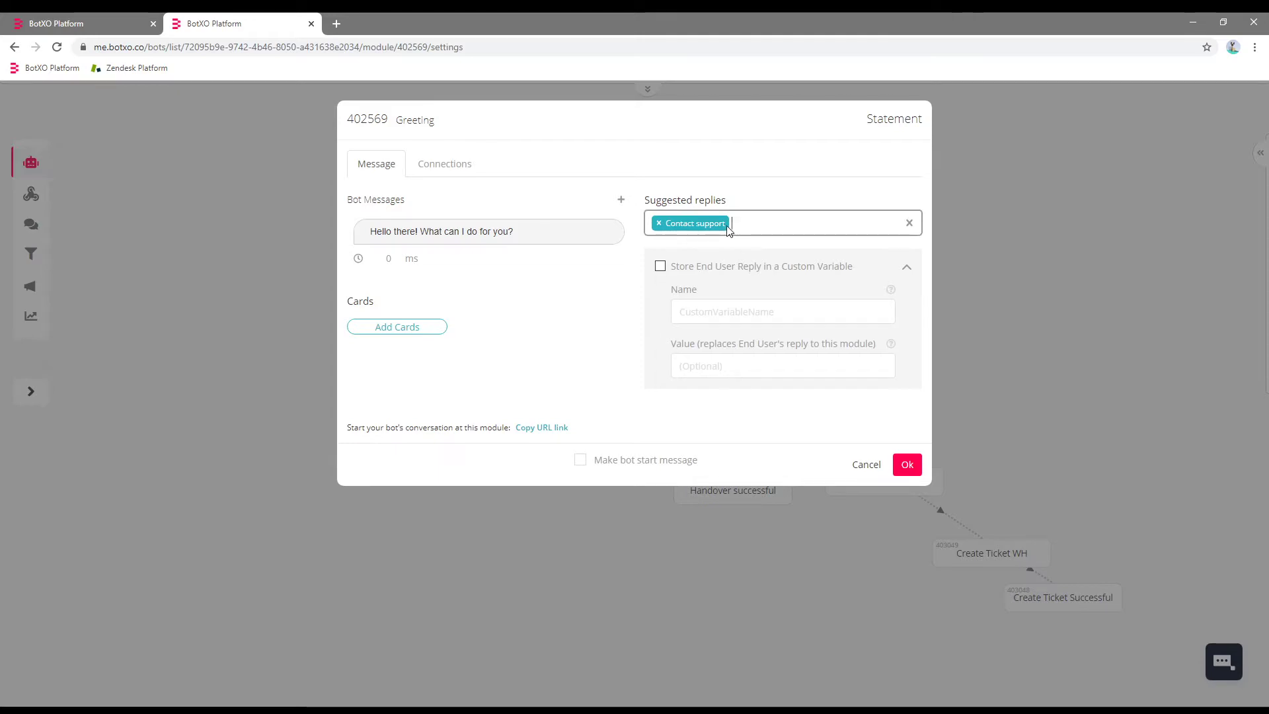
pyautogui.write('Search')
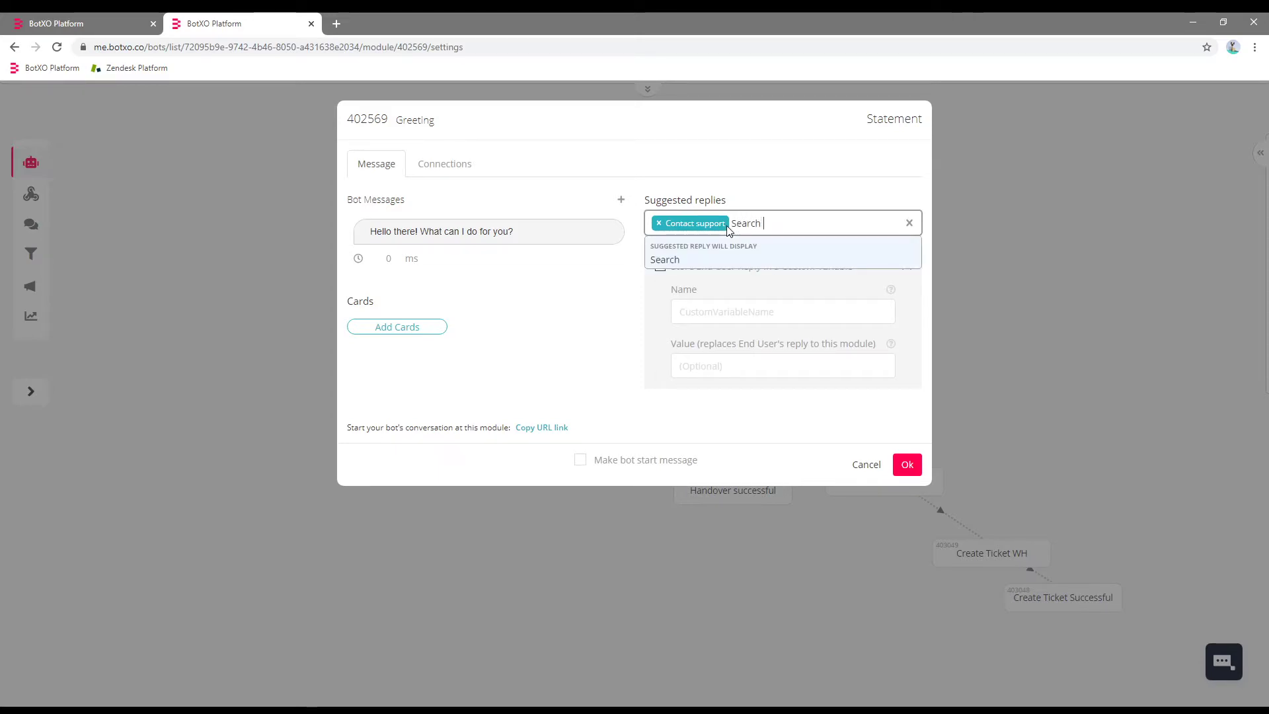
pyautogui.write(' help center')
pyautogui.press('Return')
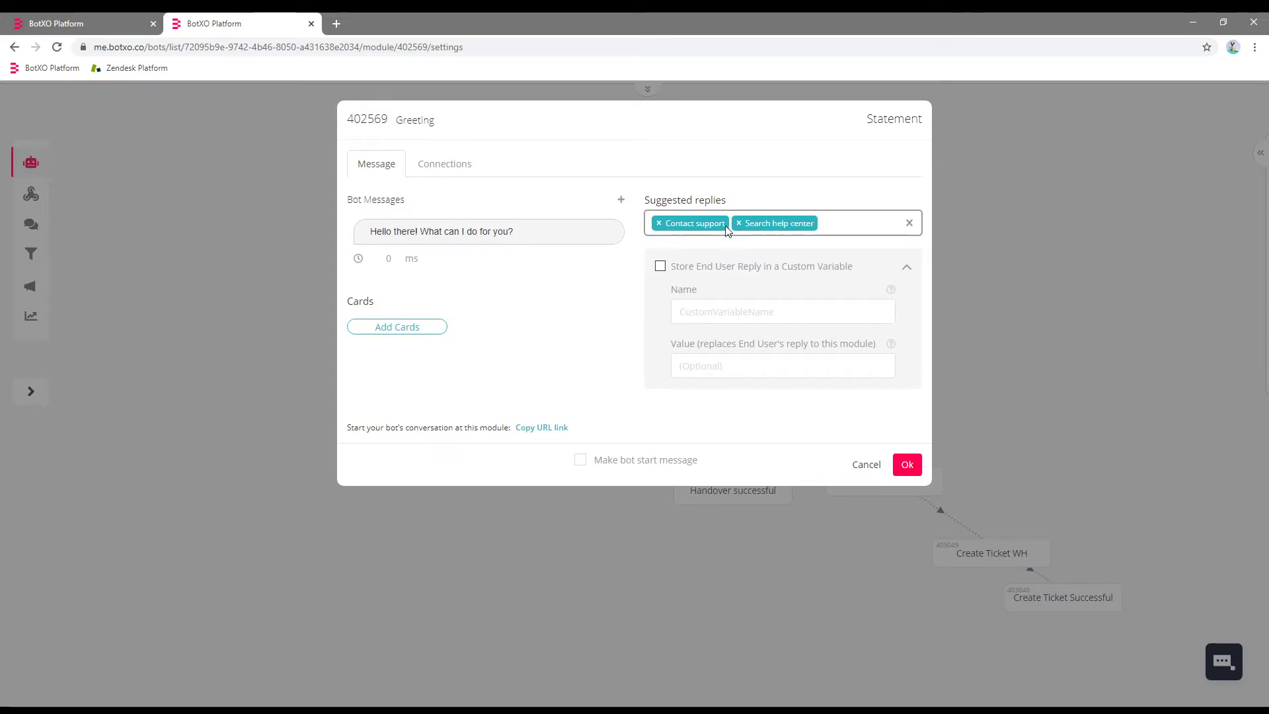
# Connect the 'Search help center' reply to a new module named 'Search KB'.
pyautogui.click(449, 165)
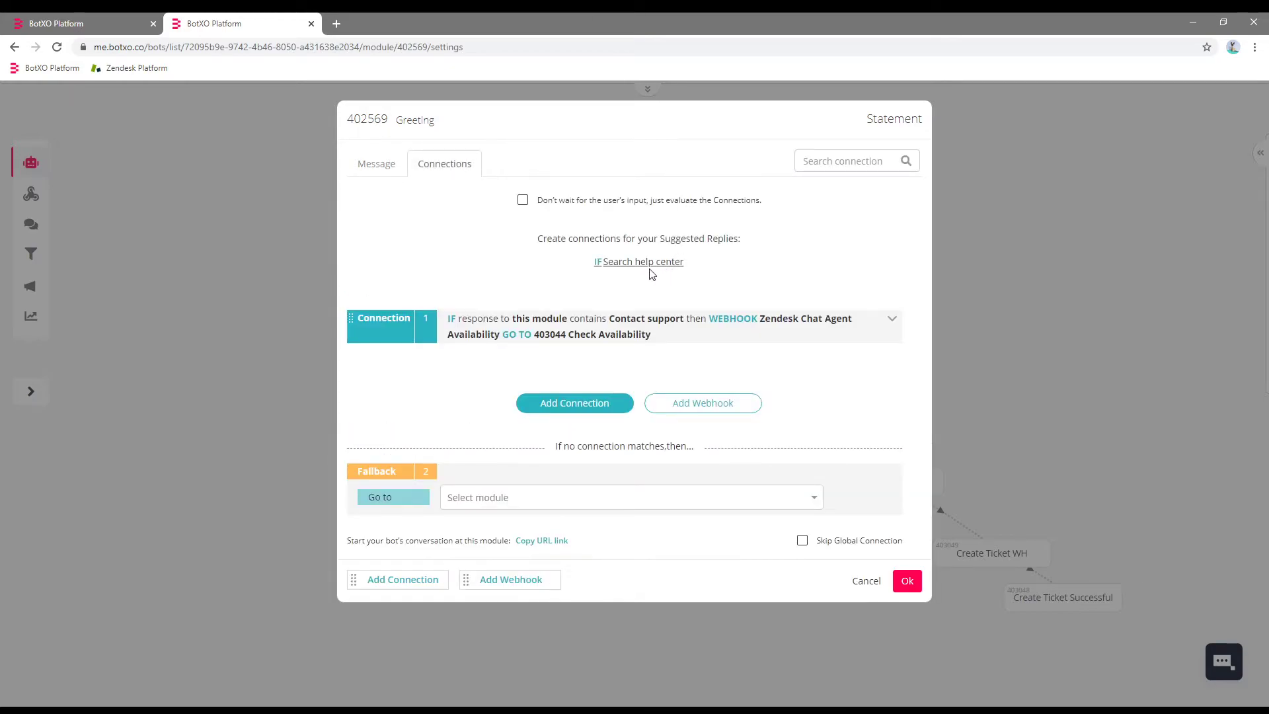
pyautogui.click(652, 262)
pyautogui.click(891, 242)
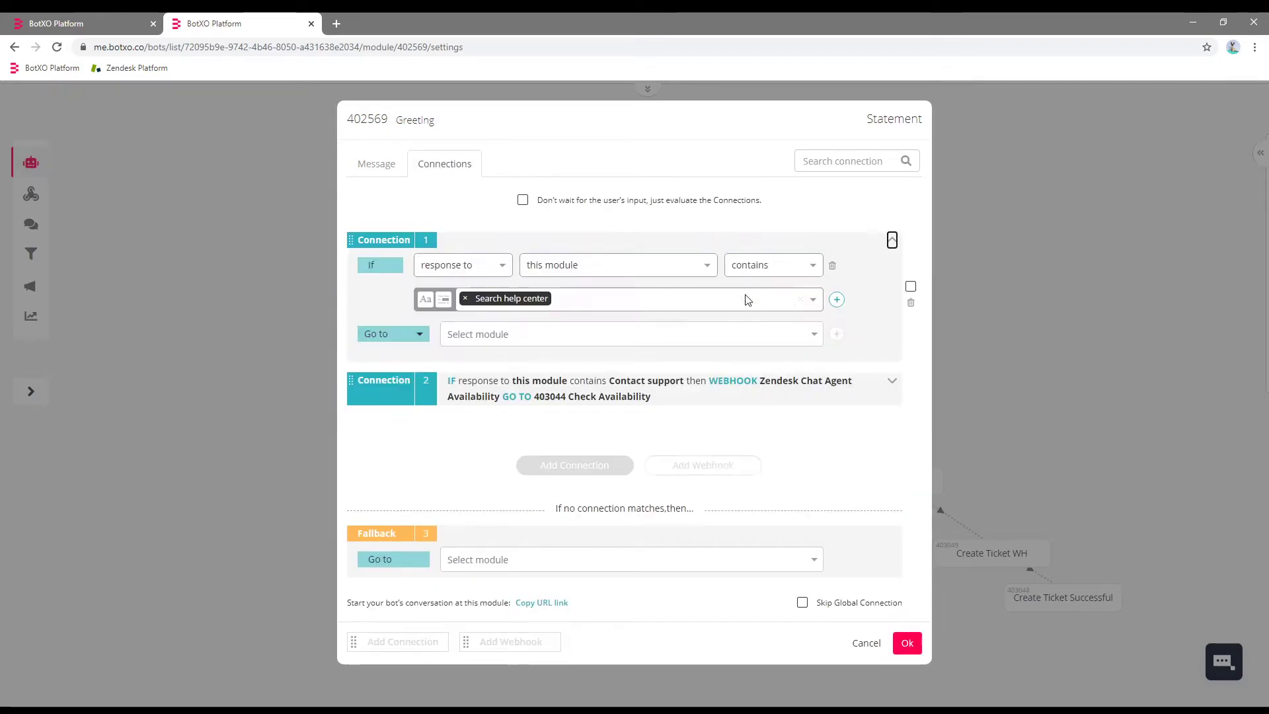
pyautogui.click(500, 336)
pyautogui.click(496, 359)
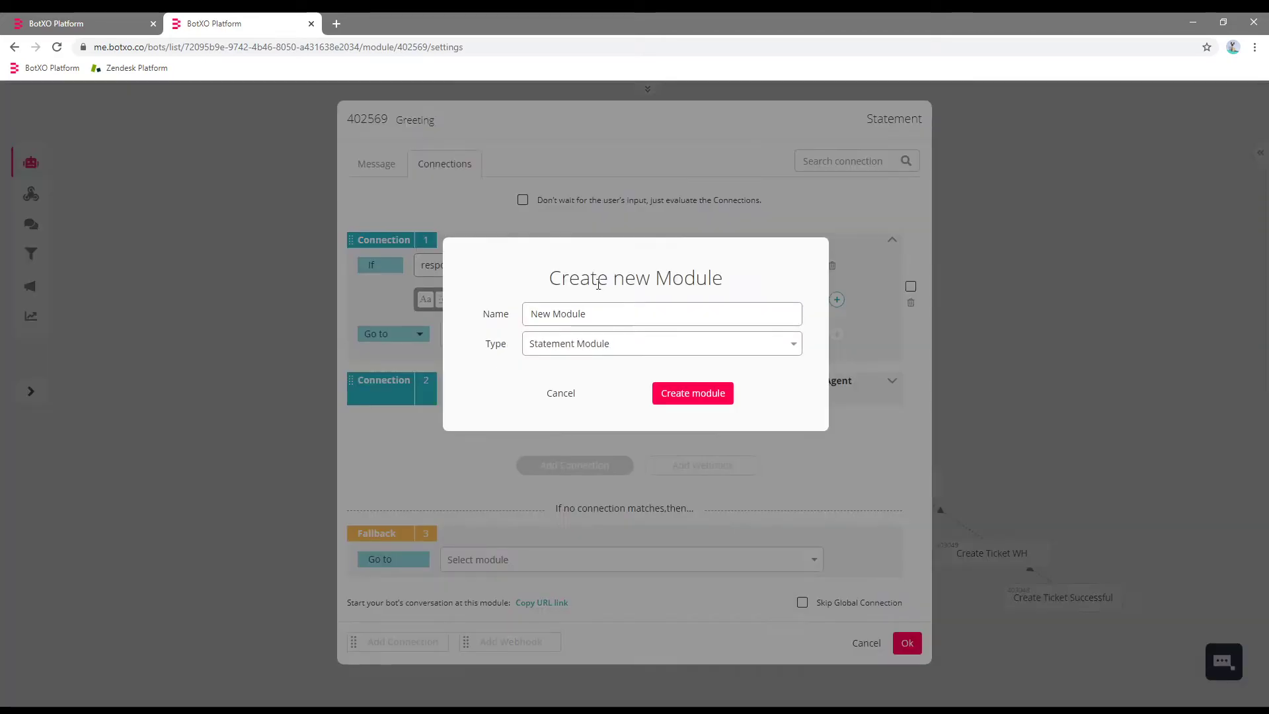
pyautogui.tripleClick(585, 313)
pyautogui.write('Search KB')
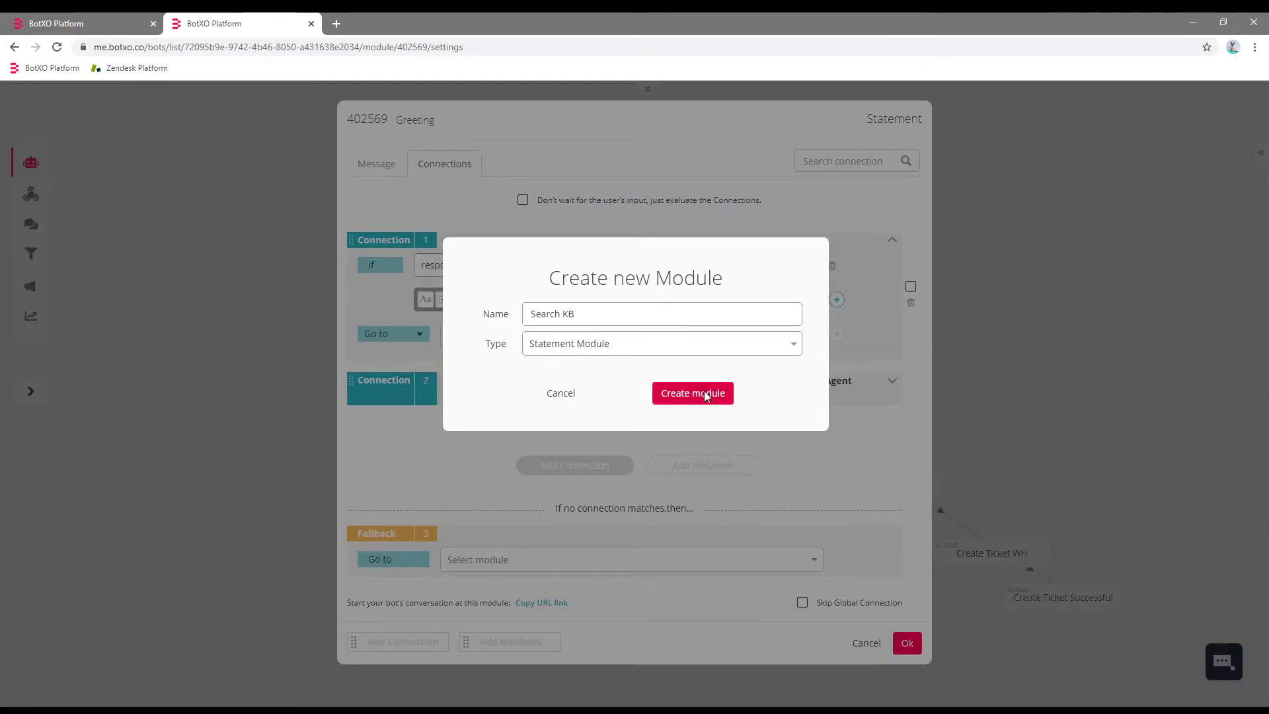
pyautogui.click(692, 393)
pyautogui.click(907, 643)
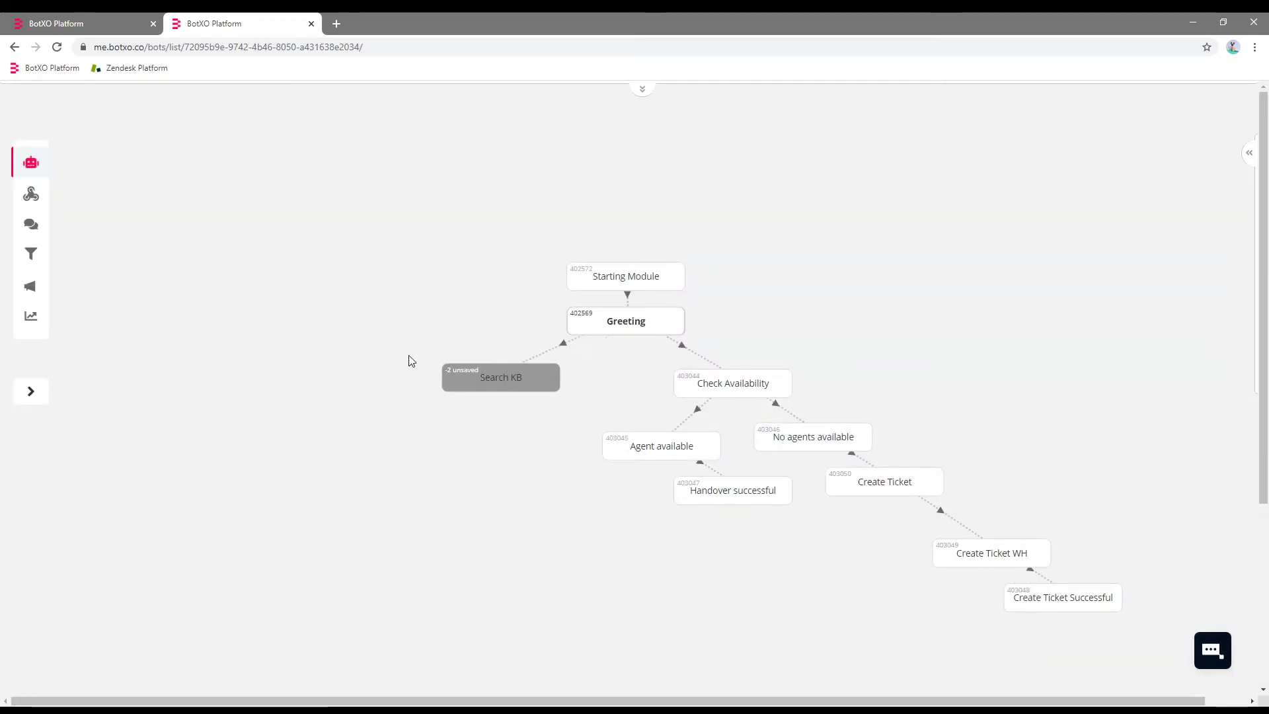
# Replace the Search KB bot message with a question asking what to search for.
pyautogui.click(487, 385)
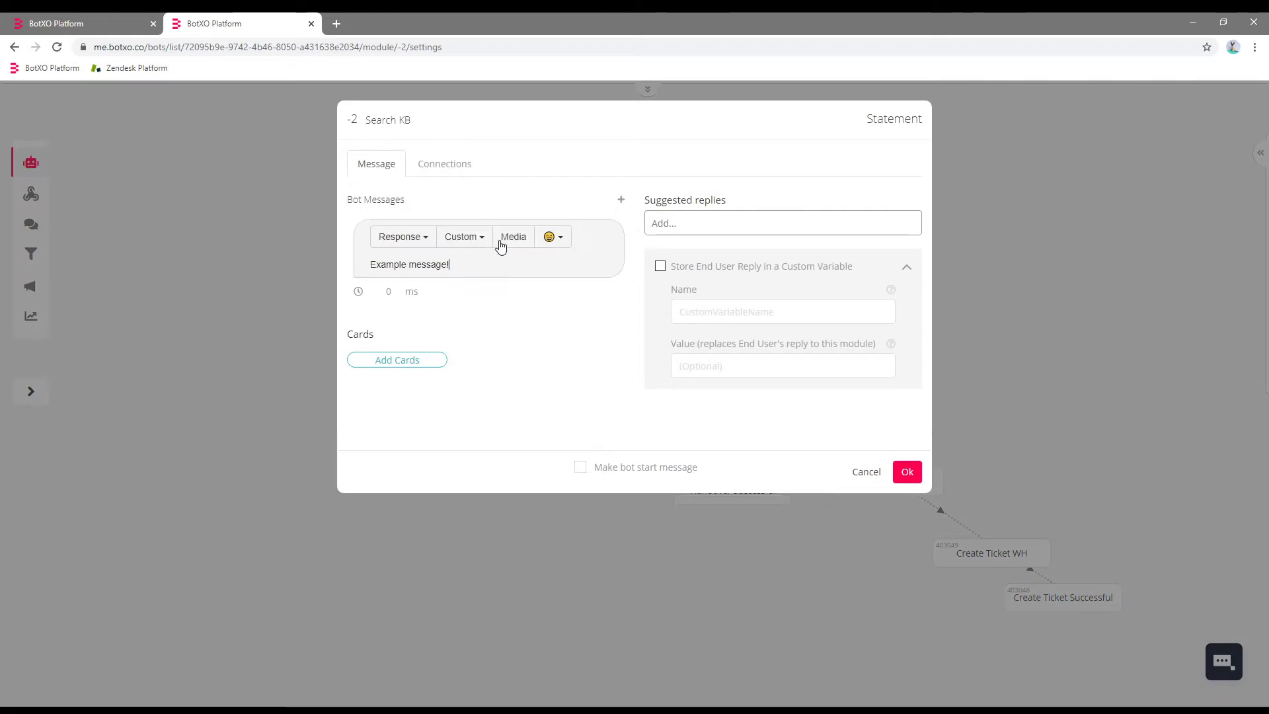
pyautogui.hotkey('ctrl', 'a')
pyautogui.write('HW')
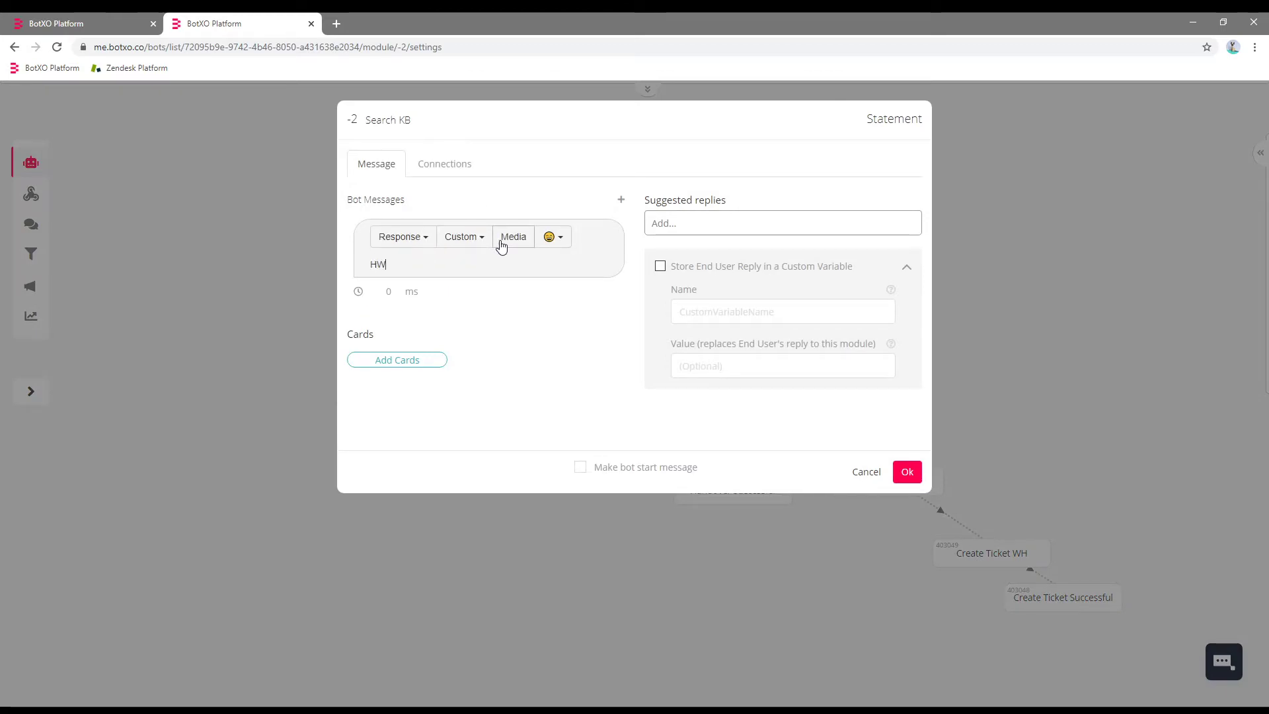
pyautogui.write('at do y')
pyautogui.press('BackSpace')
pyautogui.press('BackSpace')
pyautogui.press('BackSpace')
pyautogui.press('BackSpace')
pyautogui.press('BackSpace')
pyautogui.press('BackSpace')
pyautogui.press('BackSpace')
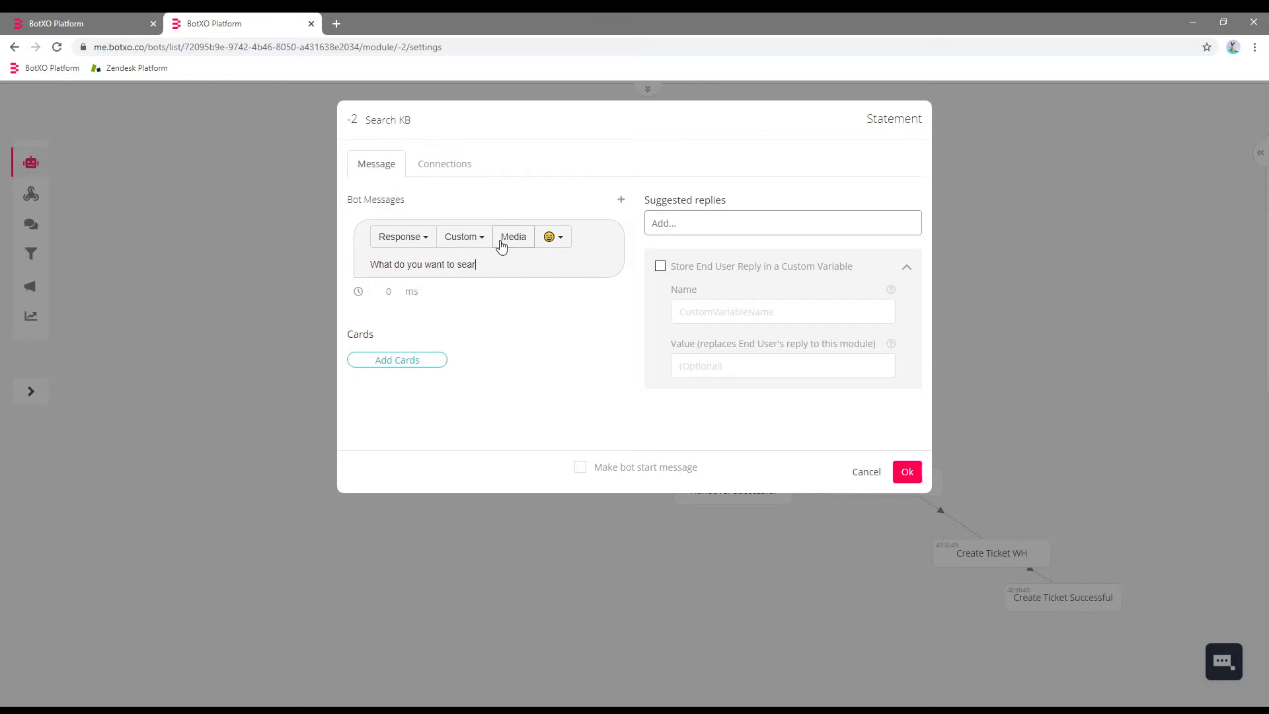
# Add a connection calling the 'Zendesk Guide Search Knowledge Base: Show as Text and Links' webhook.
pyautogui.click(476, 169)
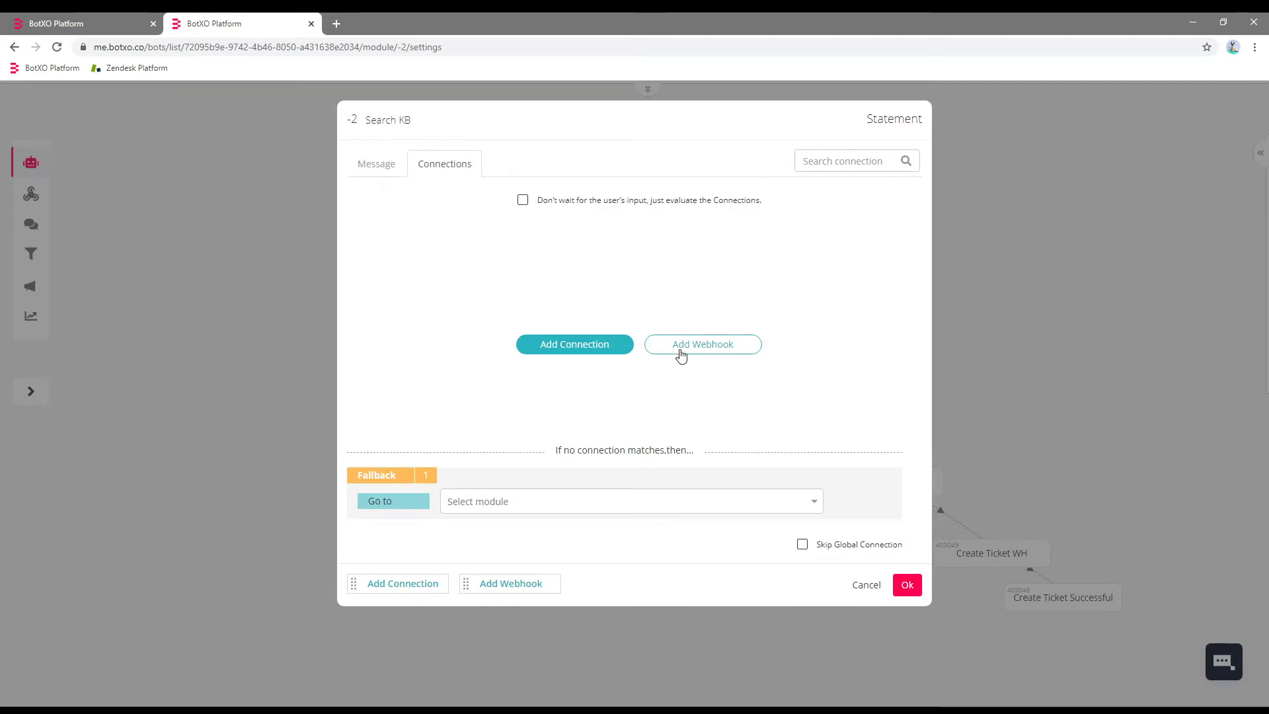
pyautogui.click(680, 355)
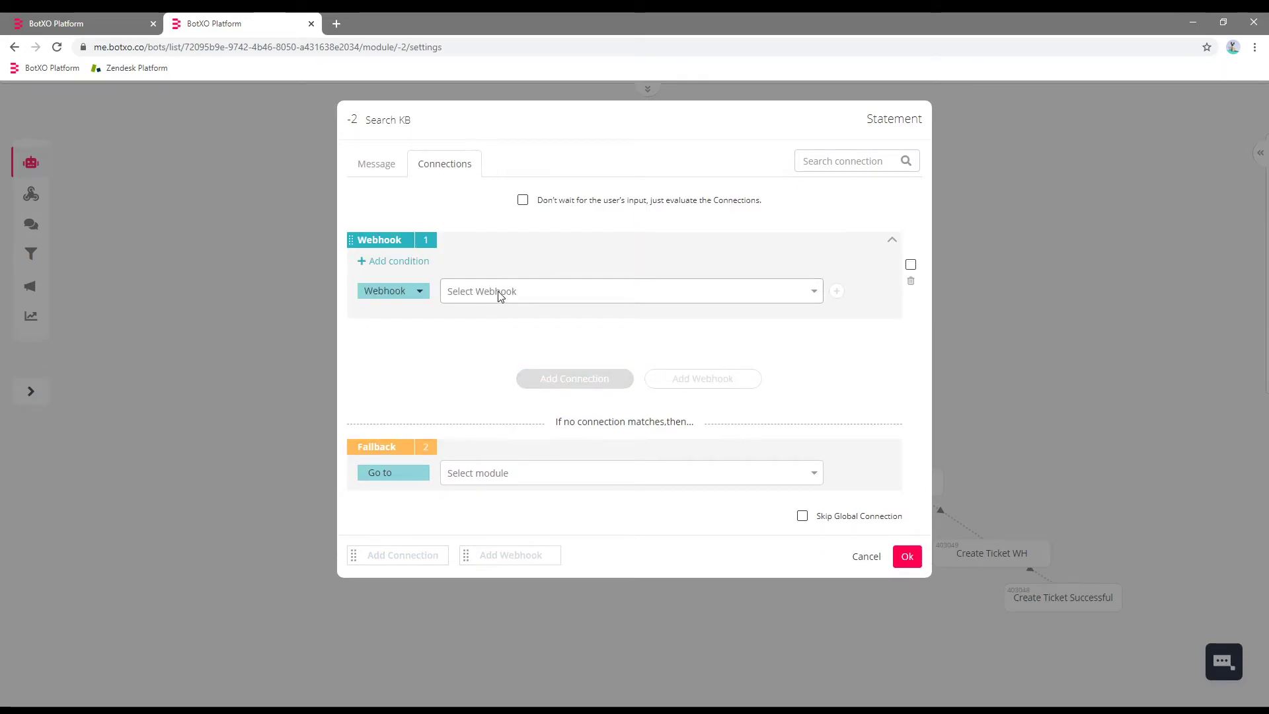
pyautogui.click(500, 295)
pyautogui.moveTo(820, 353); pyautogui.dragTo(812, 414)
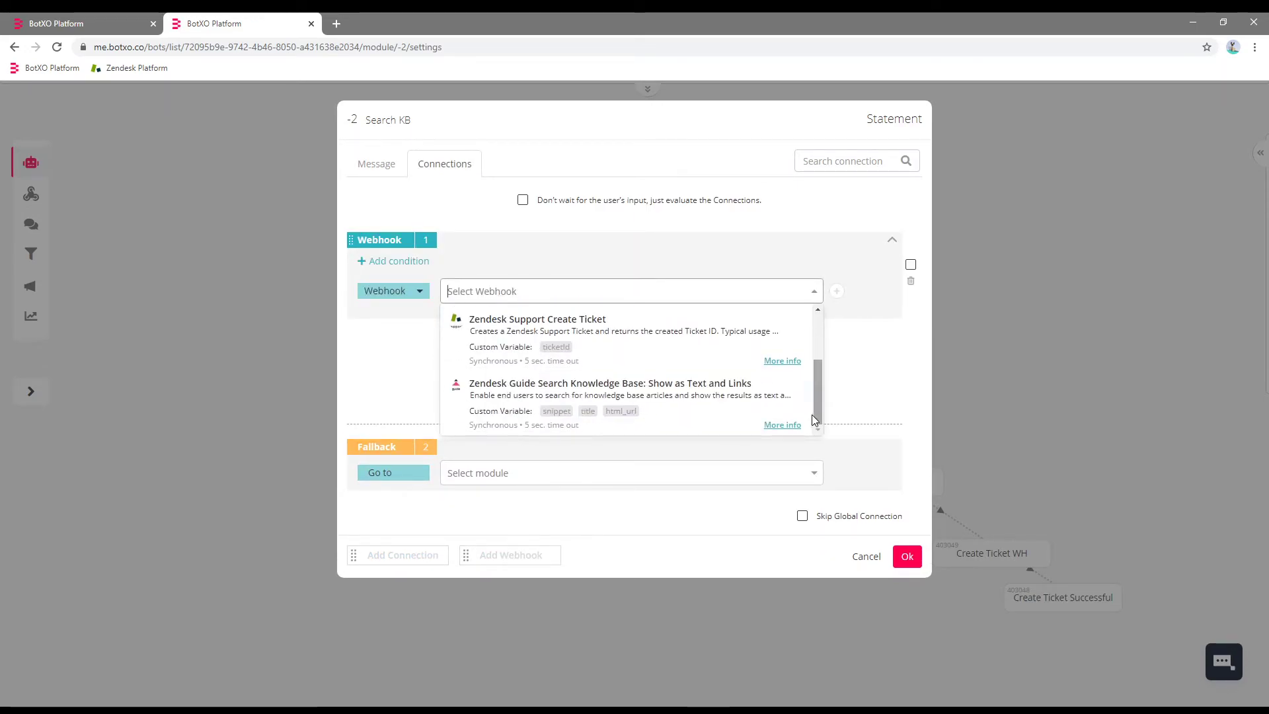
pyautogui.click(672, 399)
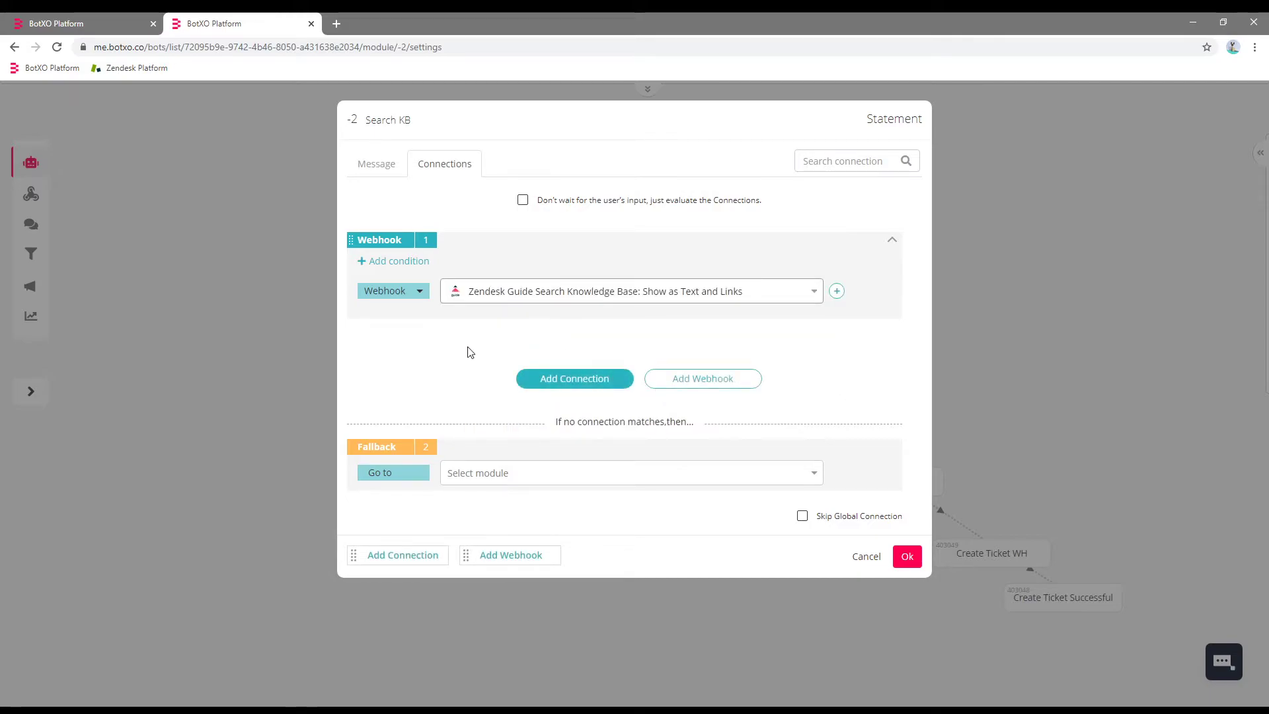
# Follow the webhook with a Go to module step to a new 'Display results' module.
pyautogui.click(836, 291)
pyautogui.click(405, 326)
pyautogui.click(402, 390)
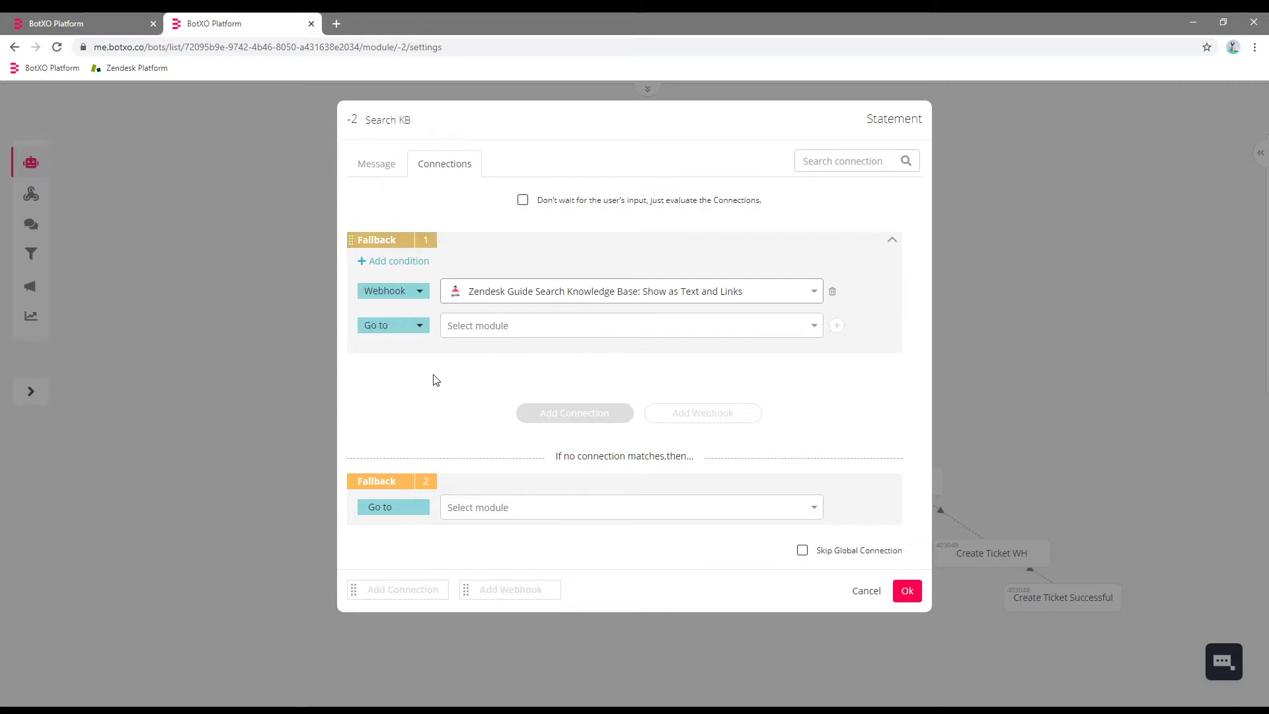
pyautogui.click(497, 329)
pyautogui.click(500, 347)
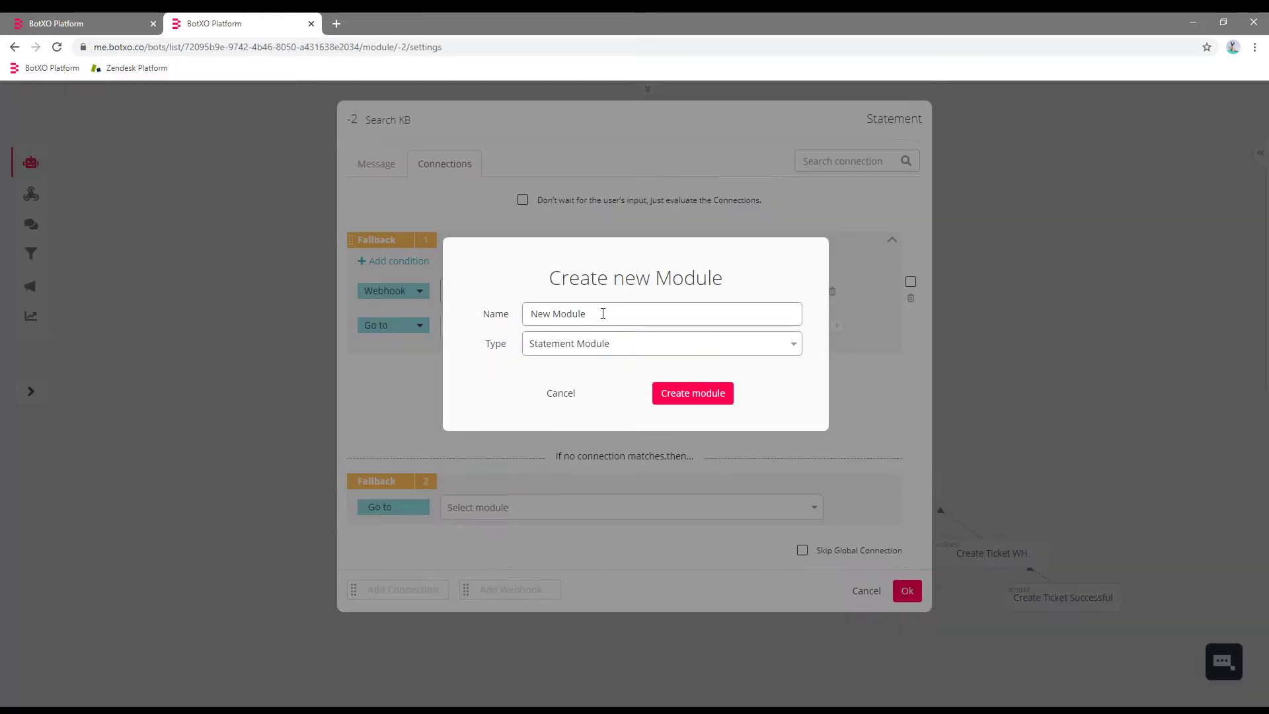
pyautogui.hotkey('ctrl', 'a')
pyautogui.write('Di')
pyautogui.click(710, 393)
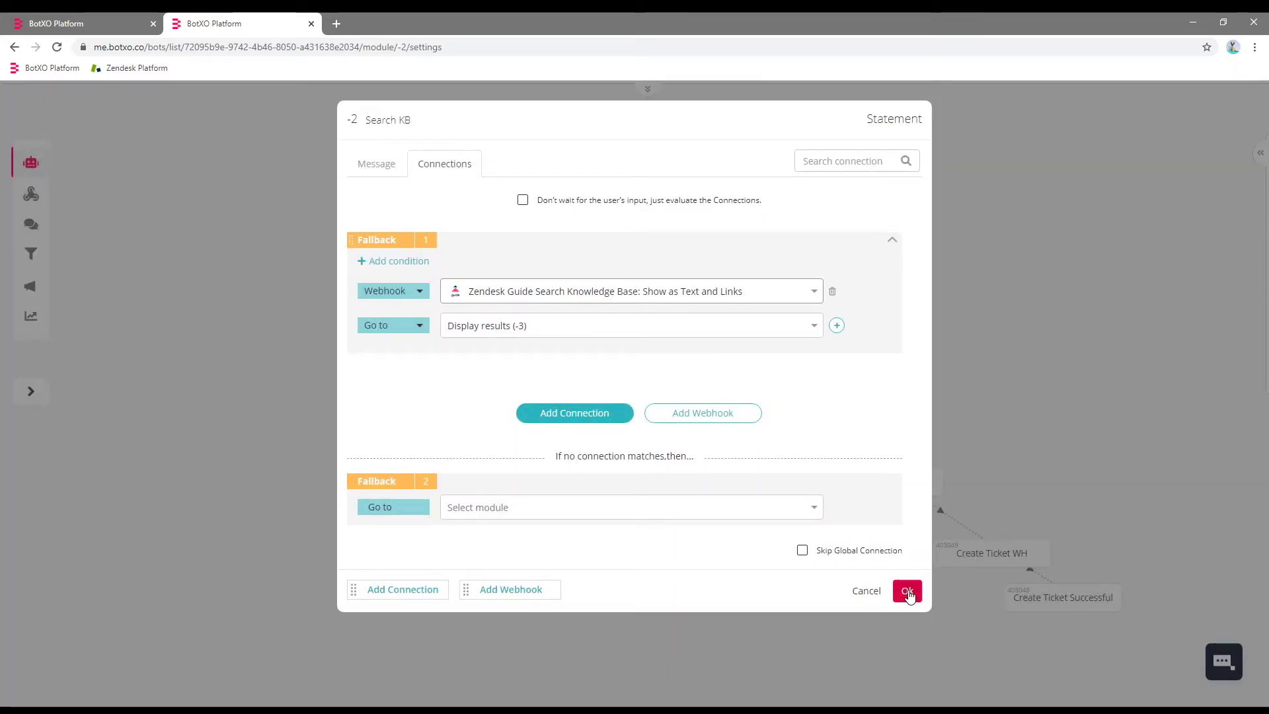
pyautogui.click(907, 592)
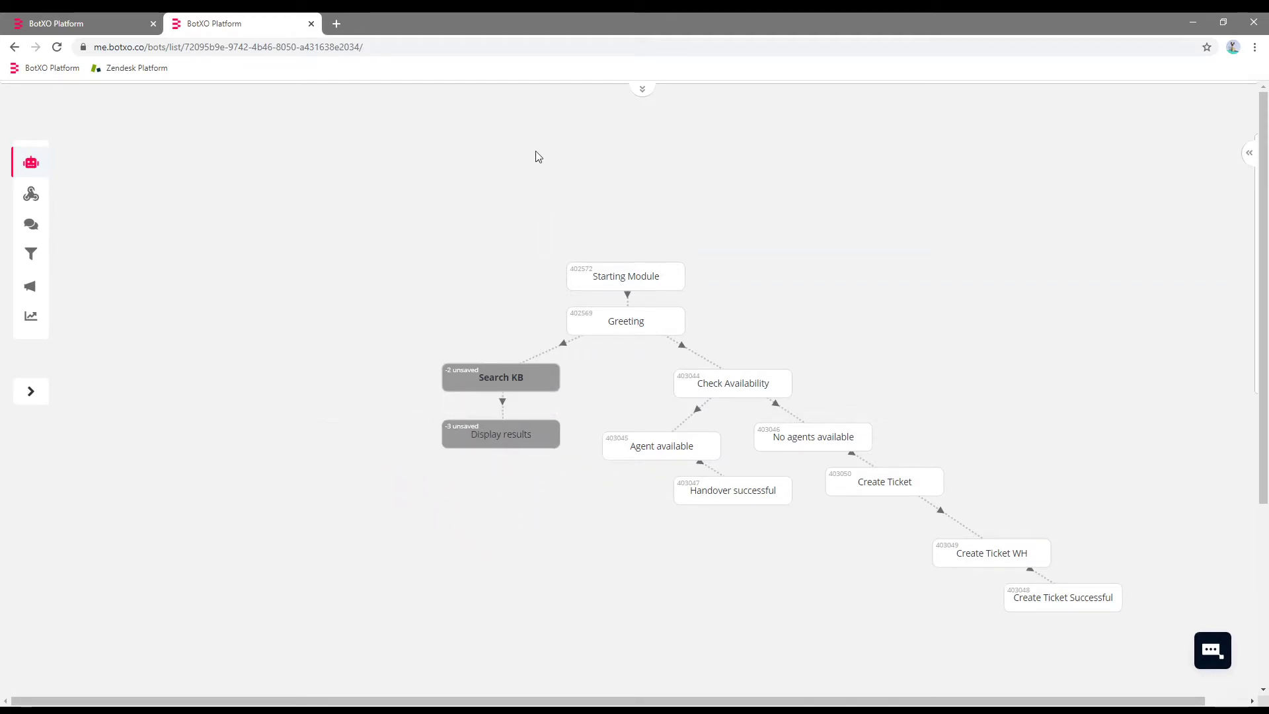
# Save the flow and reload so Search KB and Display results get IDs 405776 and 405775.
pyautogui.click(640, 88)
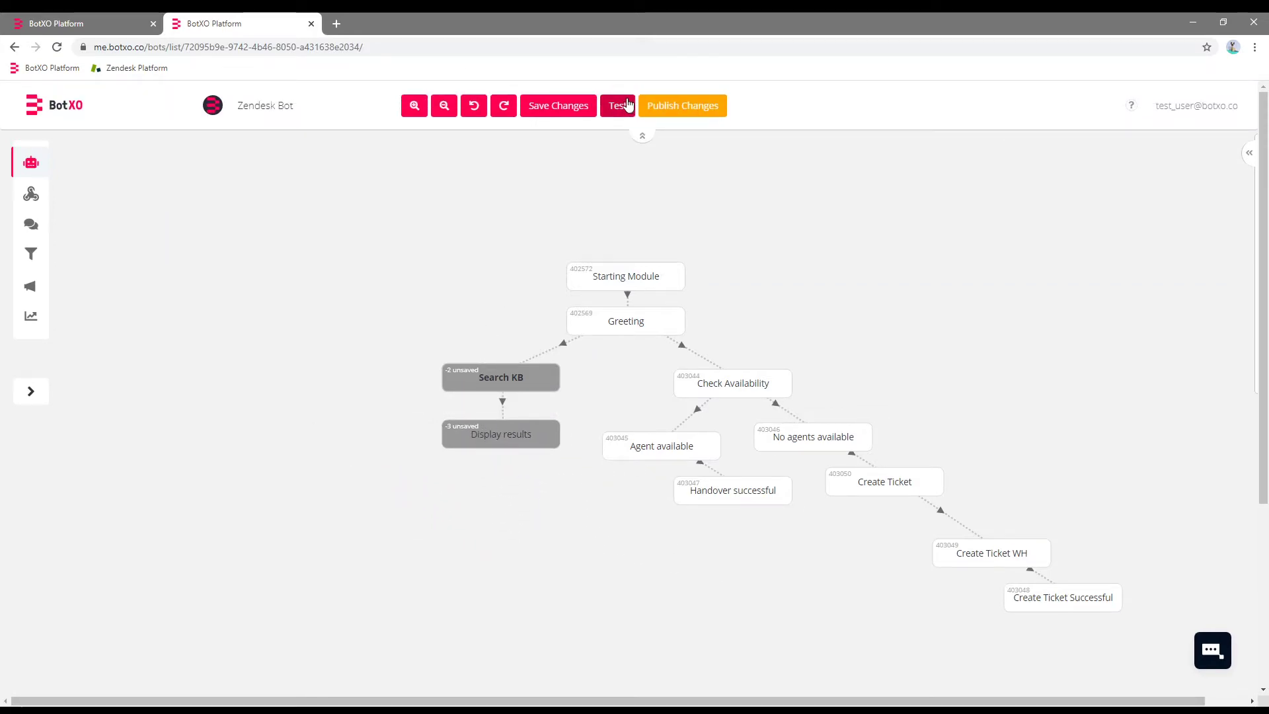
pyautogui.click(563, 107)
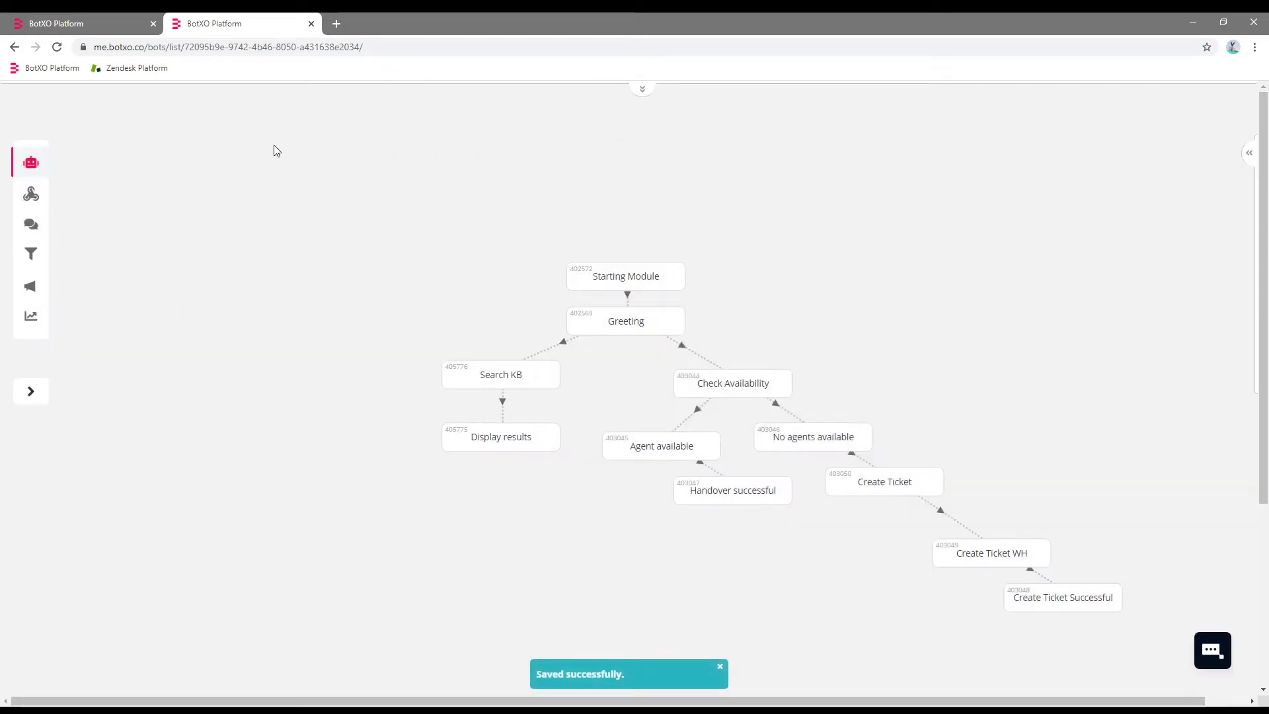
pyautogui.click(57, 48)
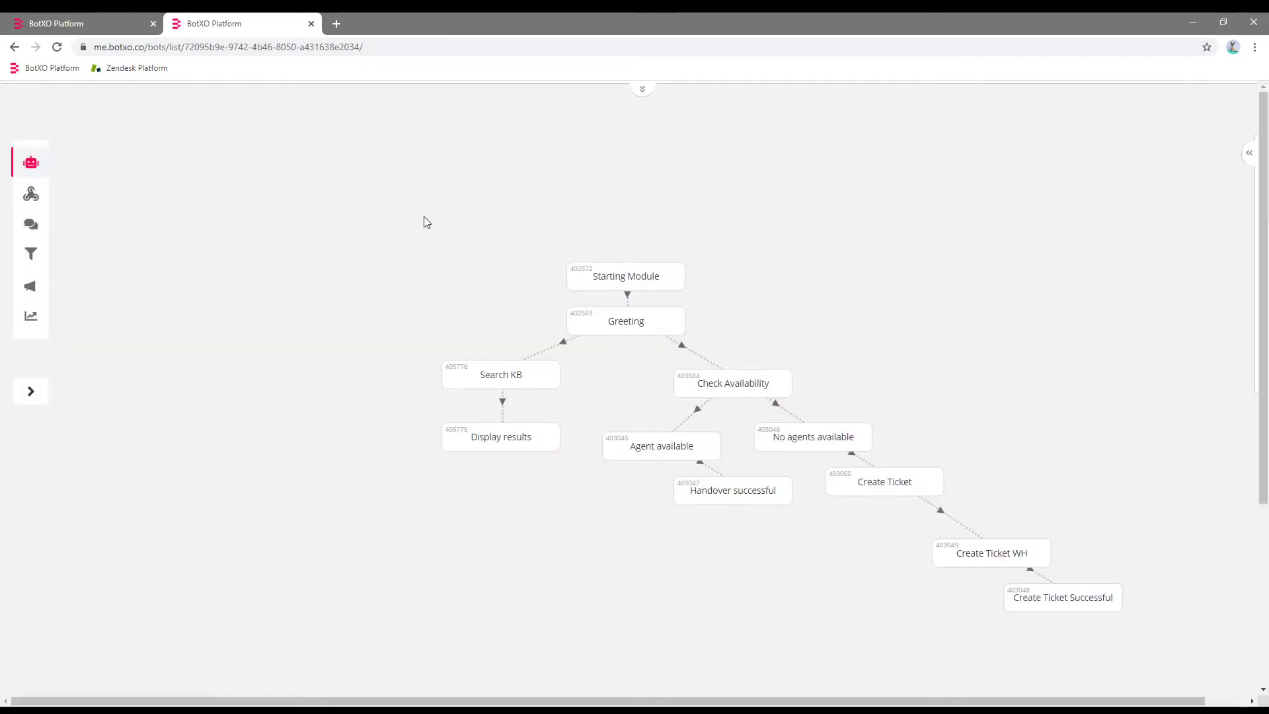
# Replace the Display results placeholder message with the title variable.
pyautogui.doubleClick(499, 446)
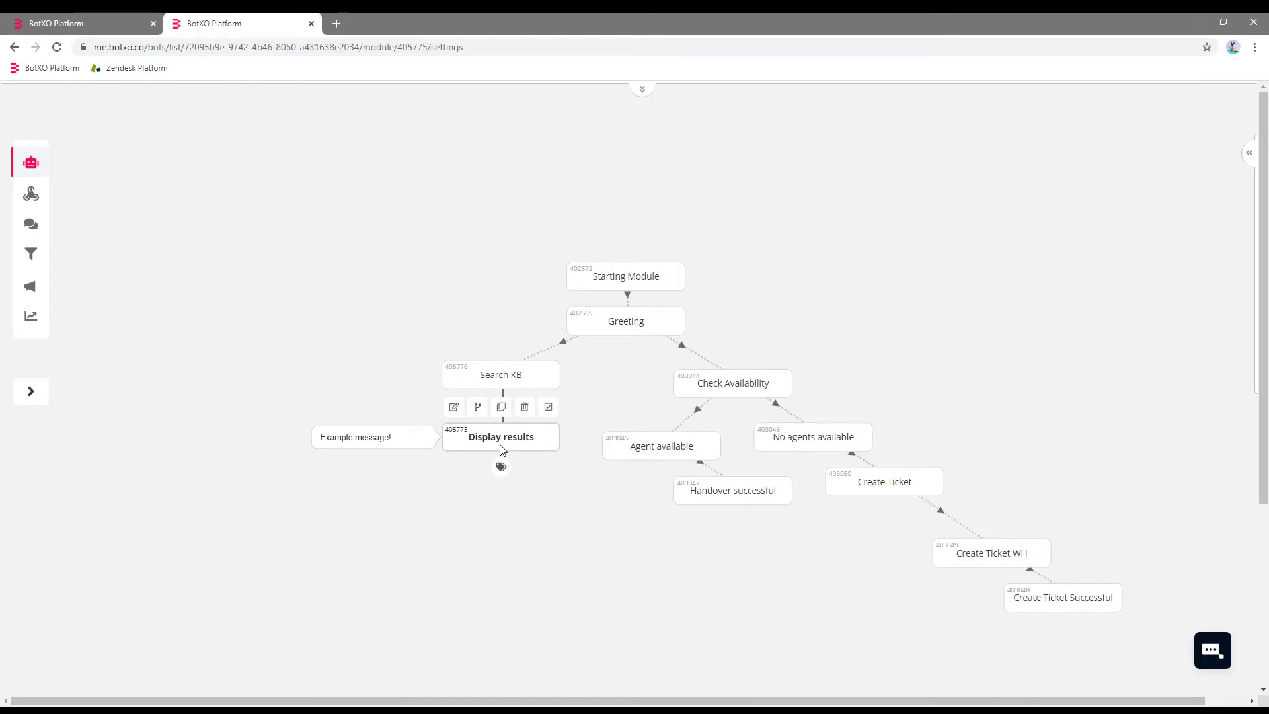
pyautogui.click(502, 229)
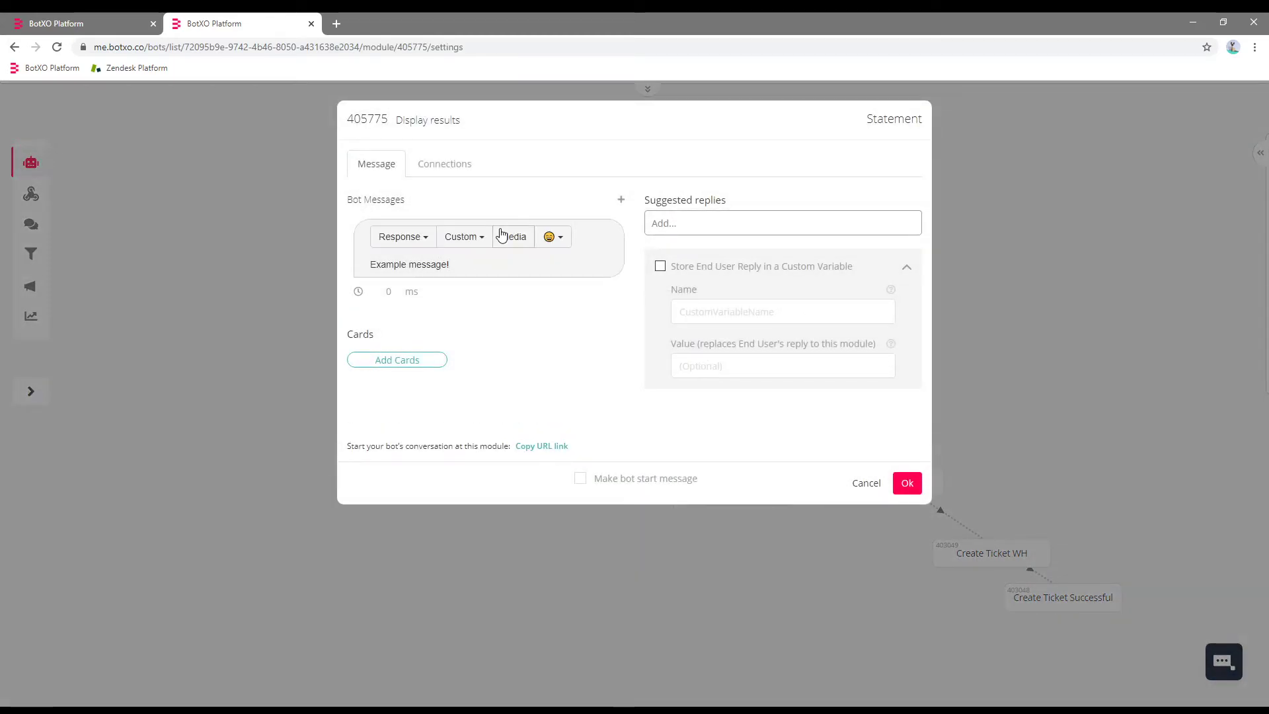
pyautogui.hotkey('ctrl', 'a')
pyautogui.press('BackSpace')
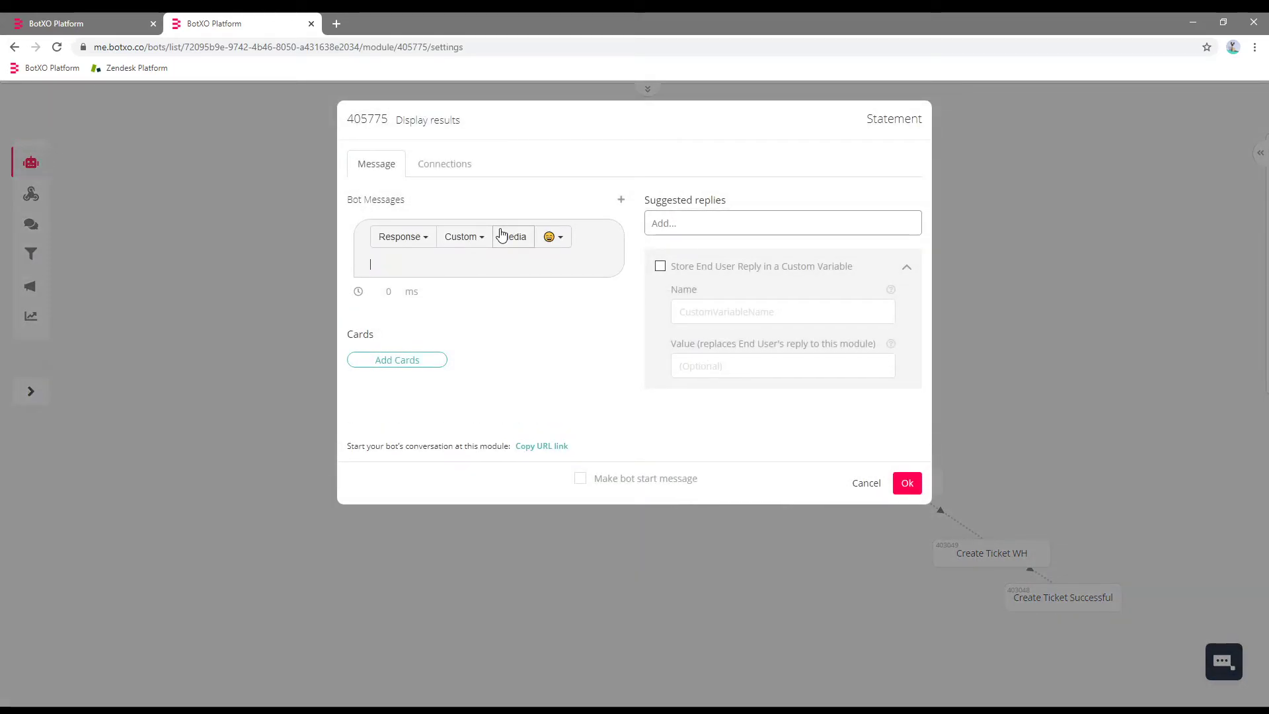
pyautogui.click(467, 245)
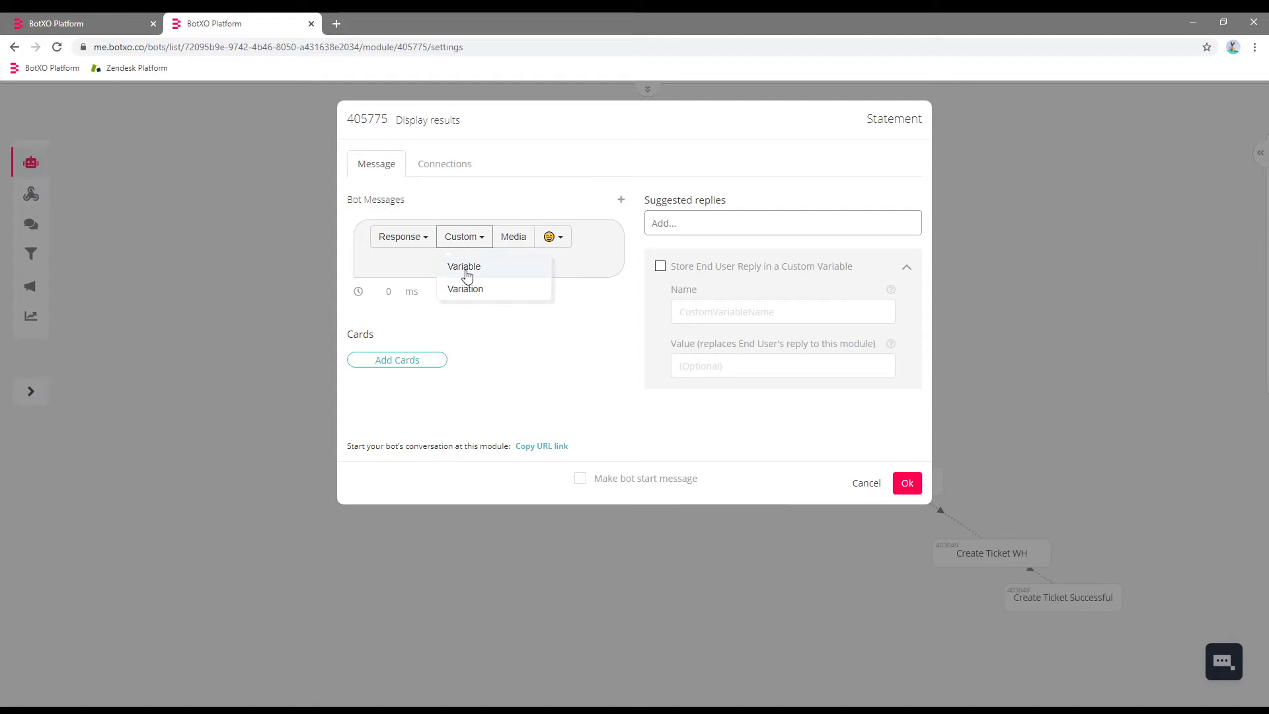
pyautogui.click(467, 273)
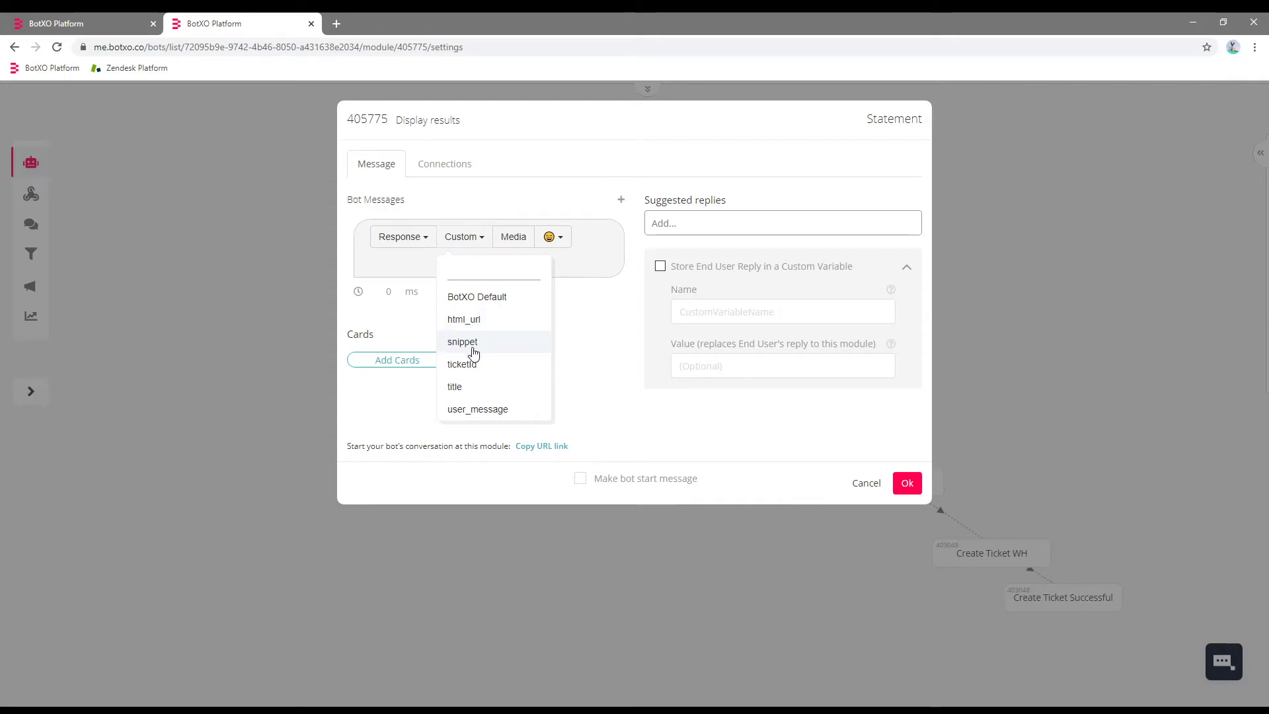
pyautogui.click(459, 390)
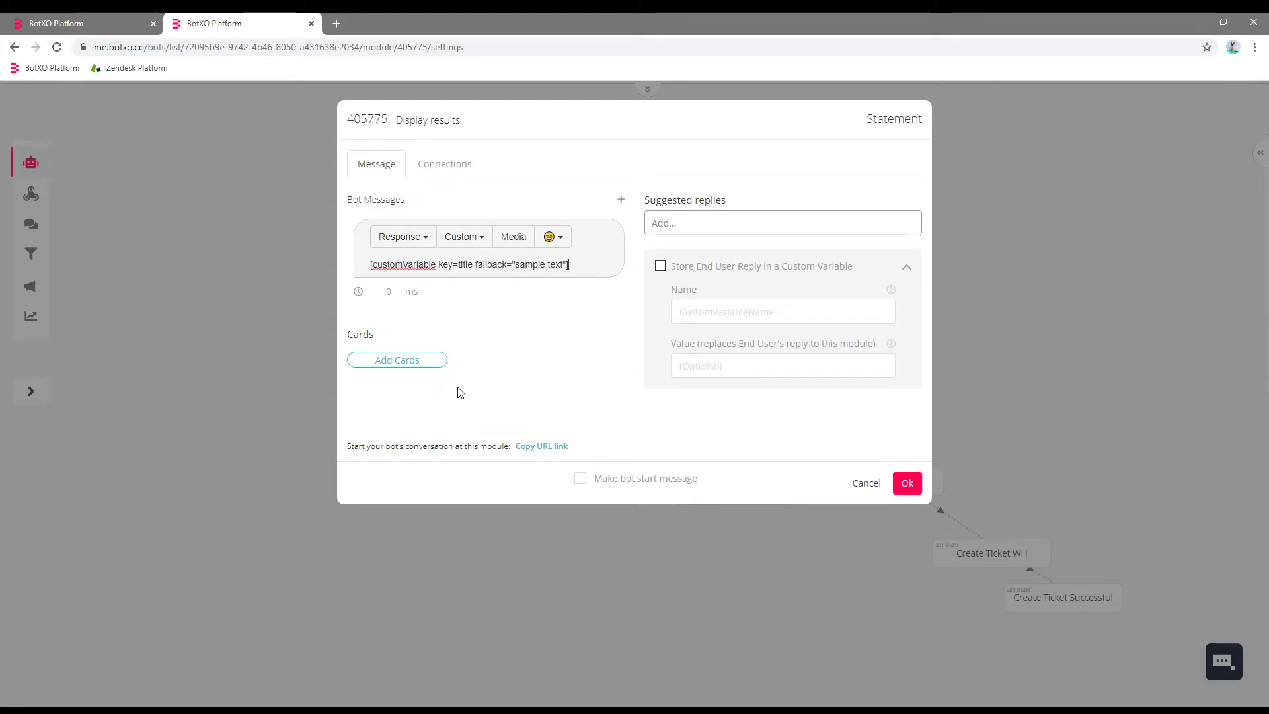
pyautogui.press('Return')
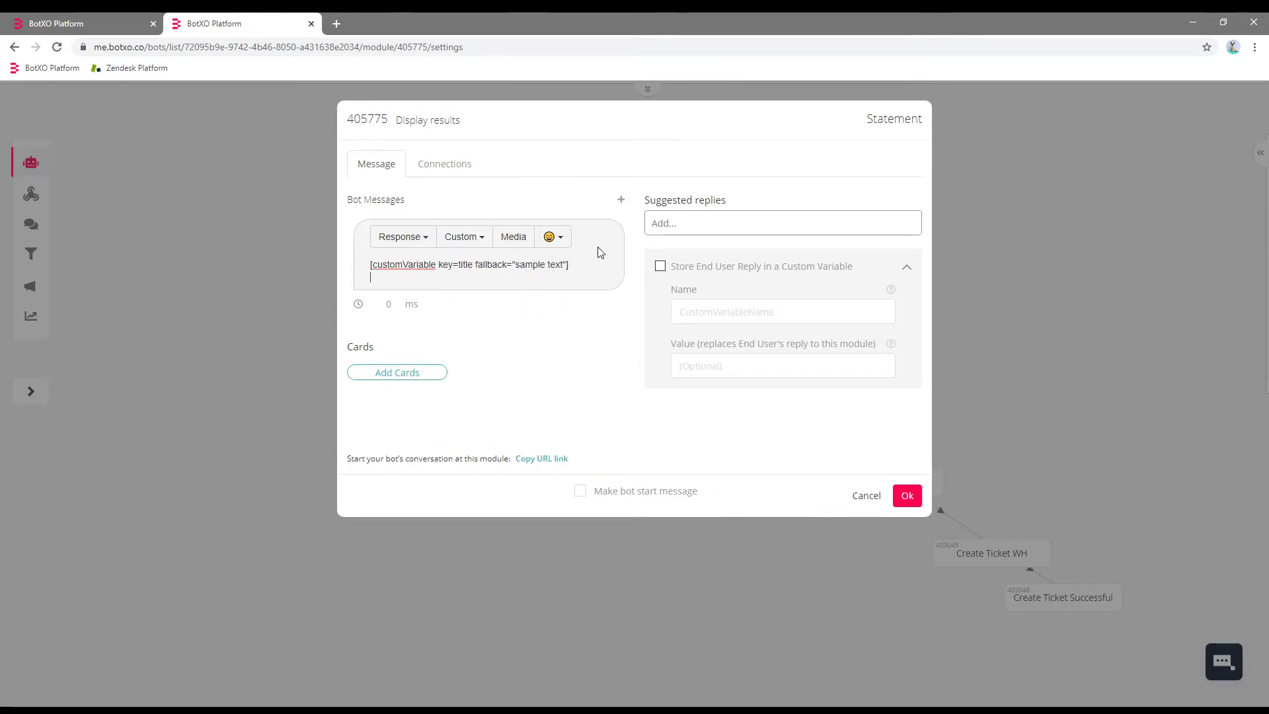
# Add the snippet and html_url variables on their own lines below title.
pyautogui.click(476, 242)
pyautogui.click(487, 264)
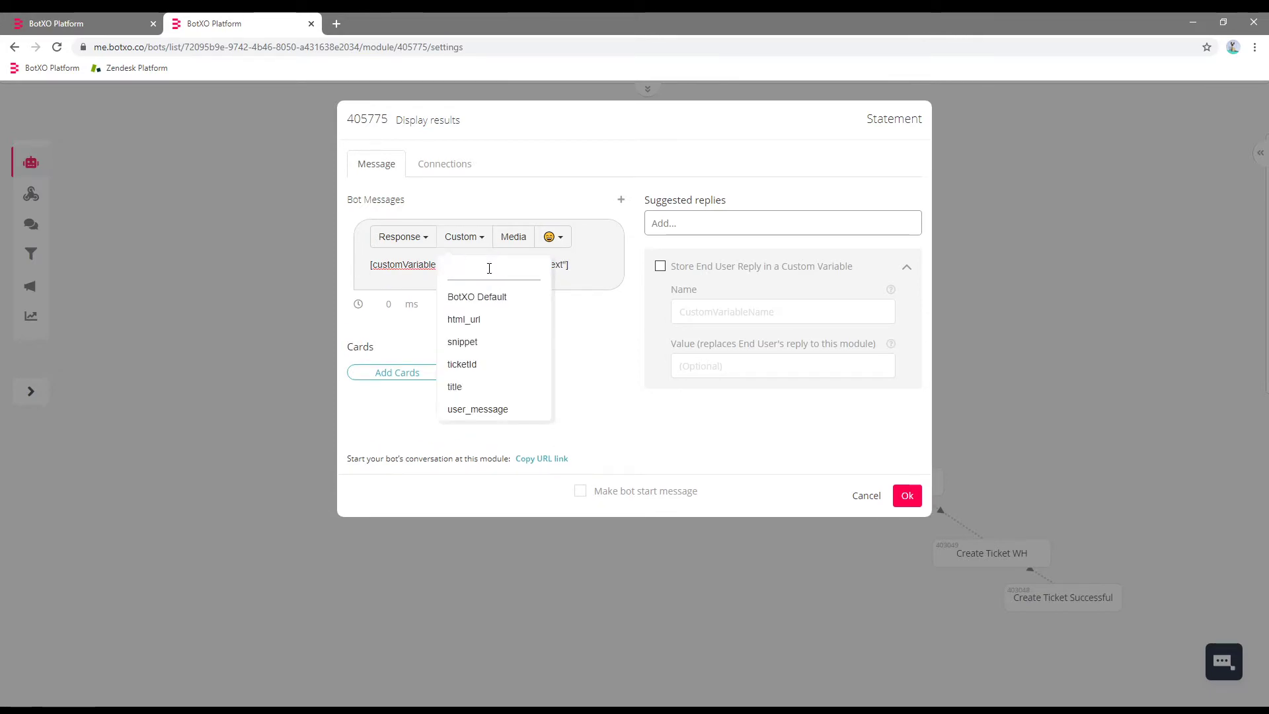
pyautogui.click(510, 345)
pyautogui.press('Return')
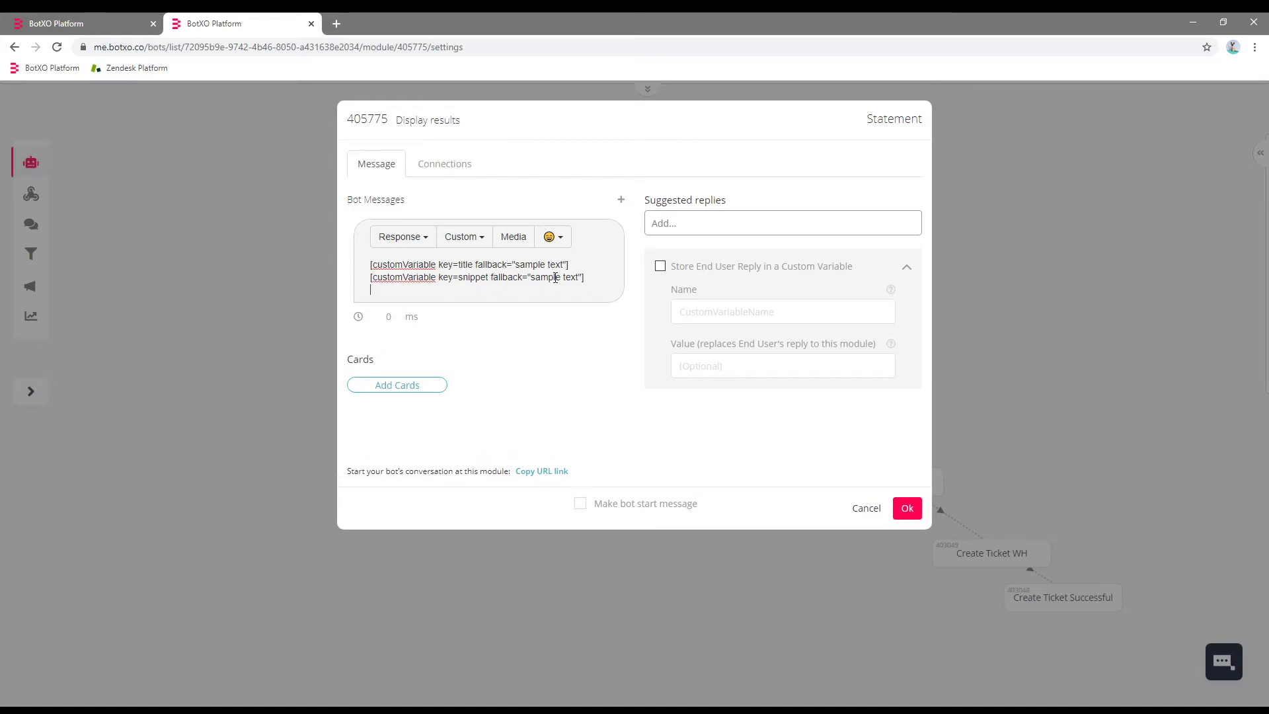
pyautogui.click(461, 243)
pyautogui.click(485, 264)
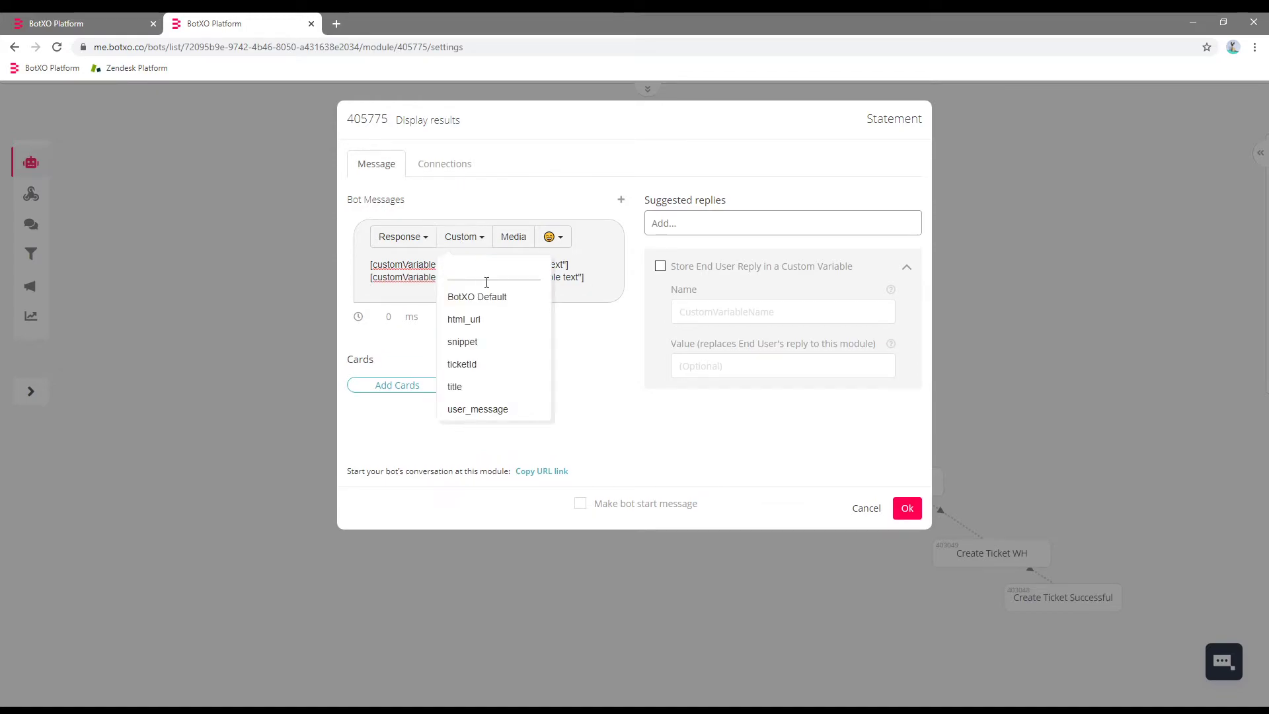
pyautogui.click(492, 320)
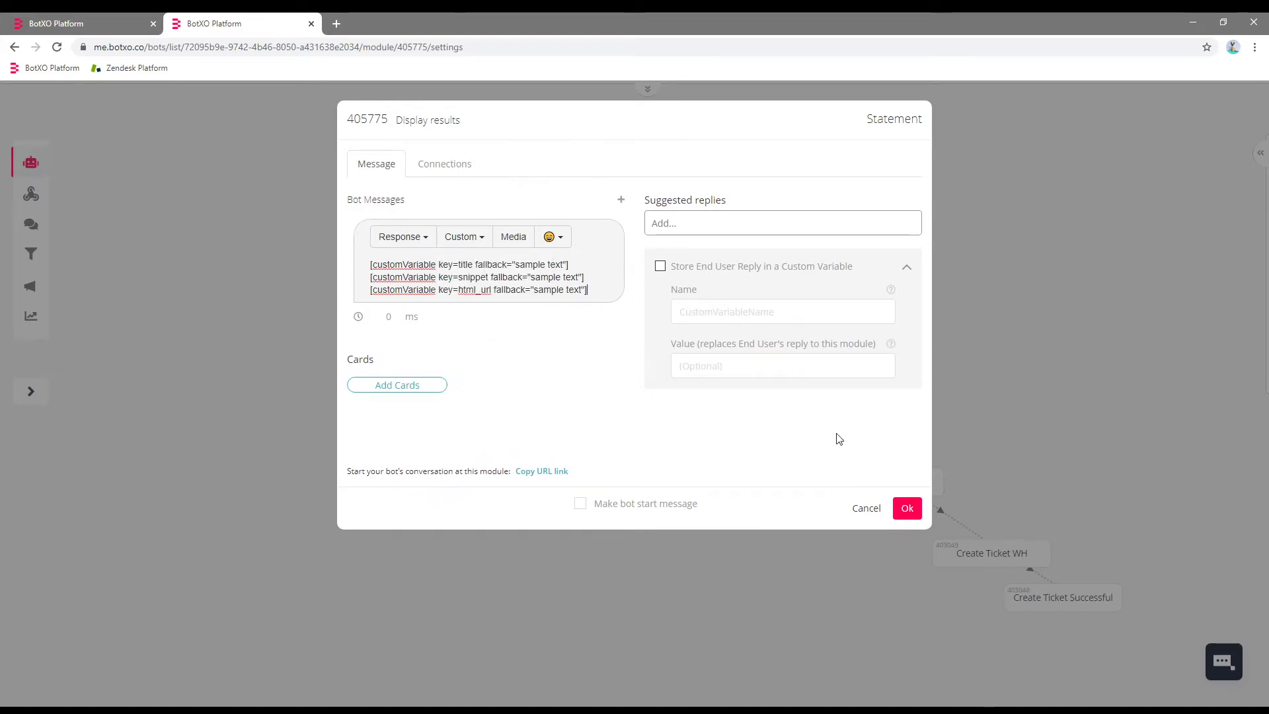
# Confirm the Display results message and save the bot changes.
pyautogui.click(906, 508)
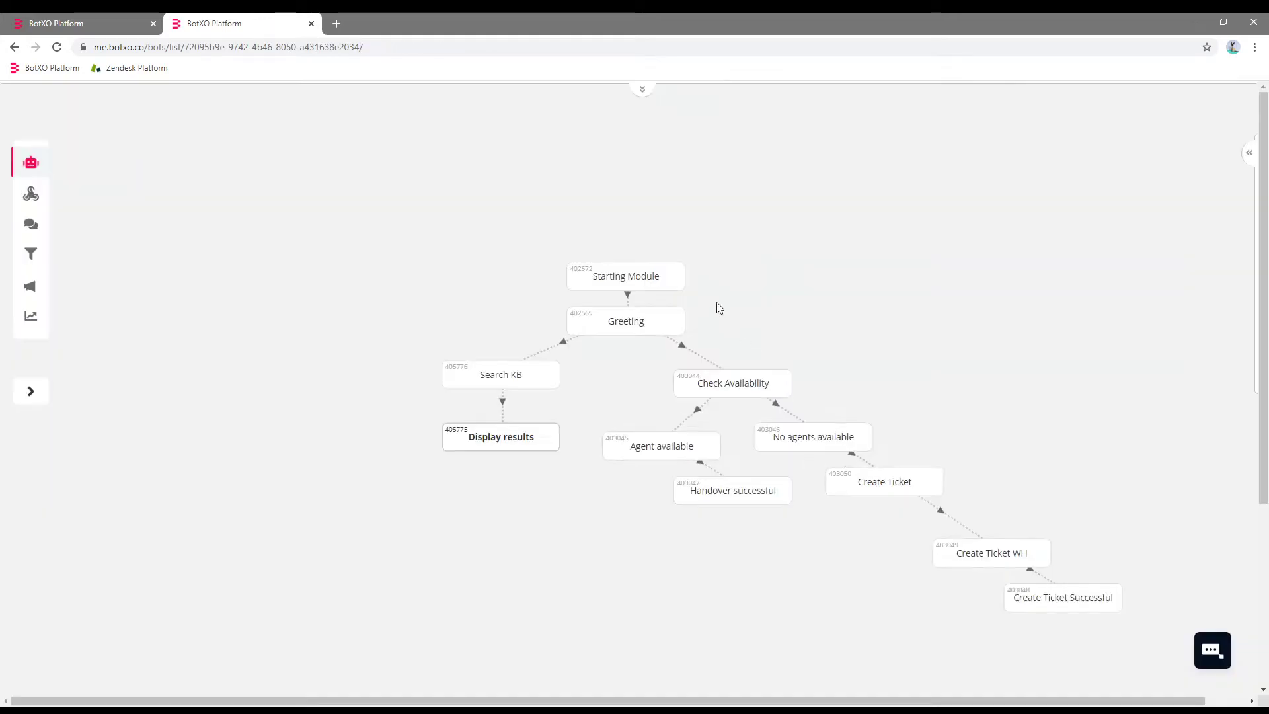
pyautogui.click(641, 87)
pyautogui.click(579, 106)
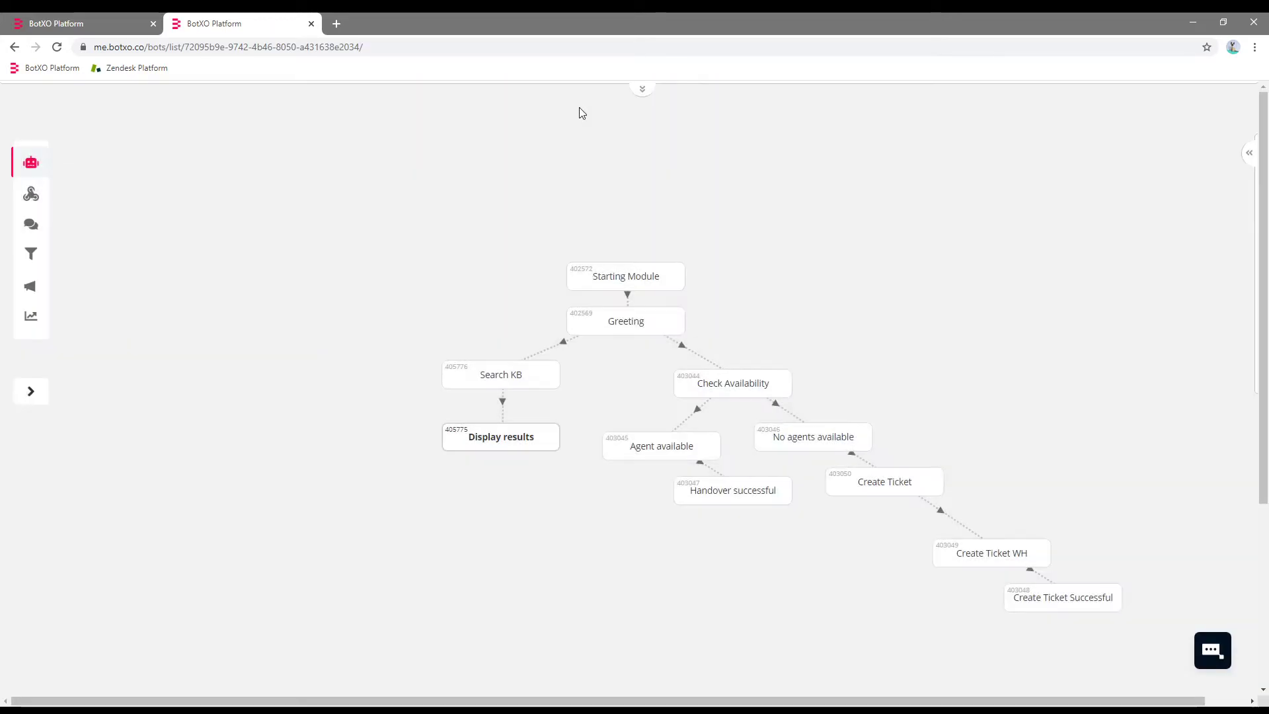
pyautogui.click(641, 88)
pyautogui.click(607, 109)
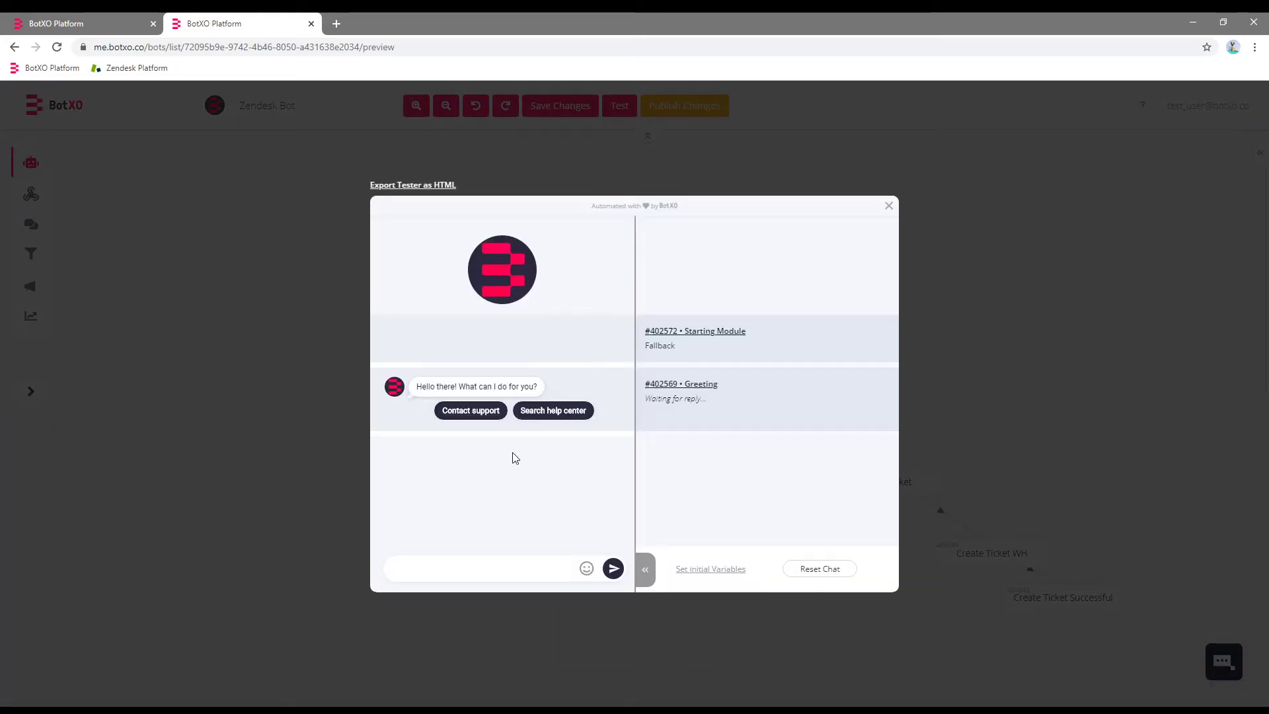
pyautogui.click(541, 412)
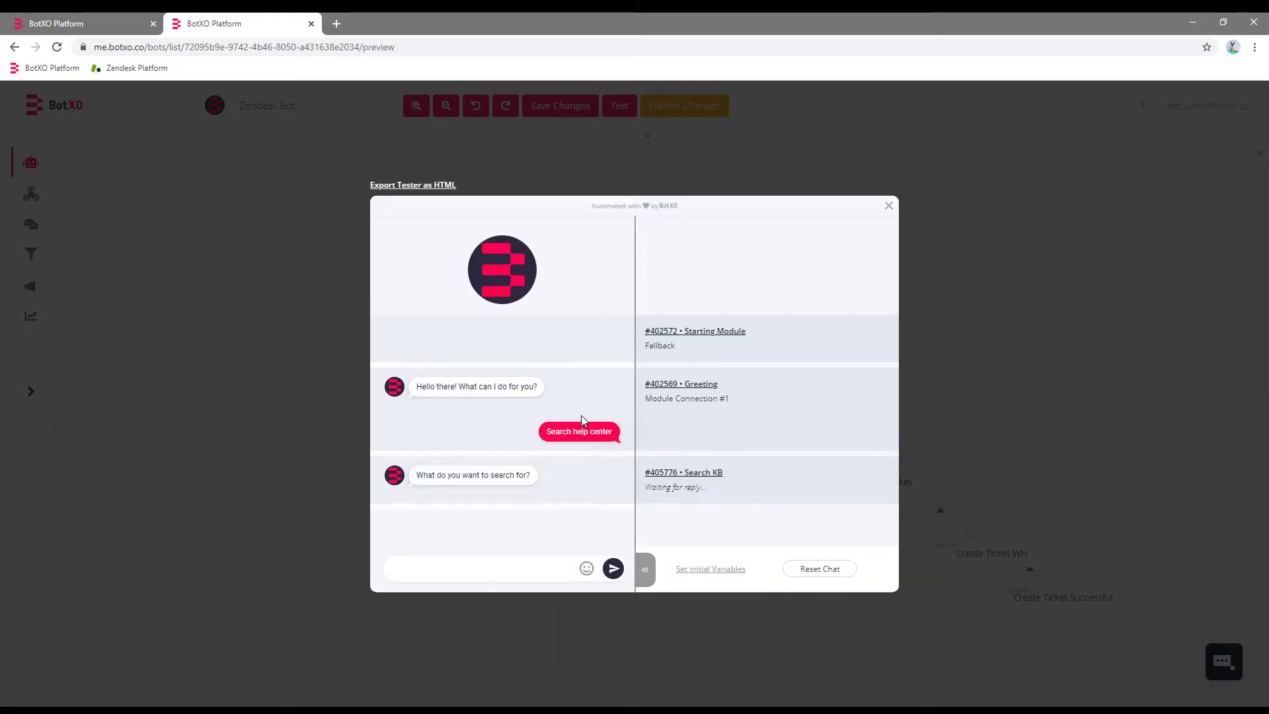
pyautogui.click(494, 571)
pyautogui.write('article')
pyautogui.press('Return')
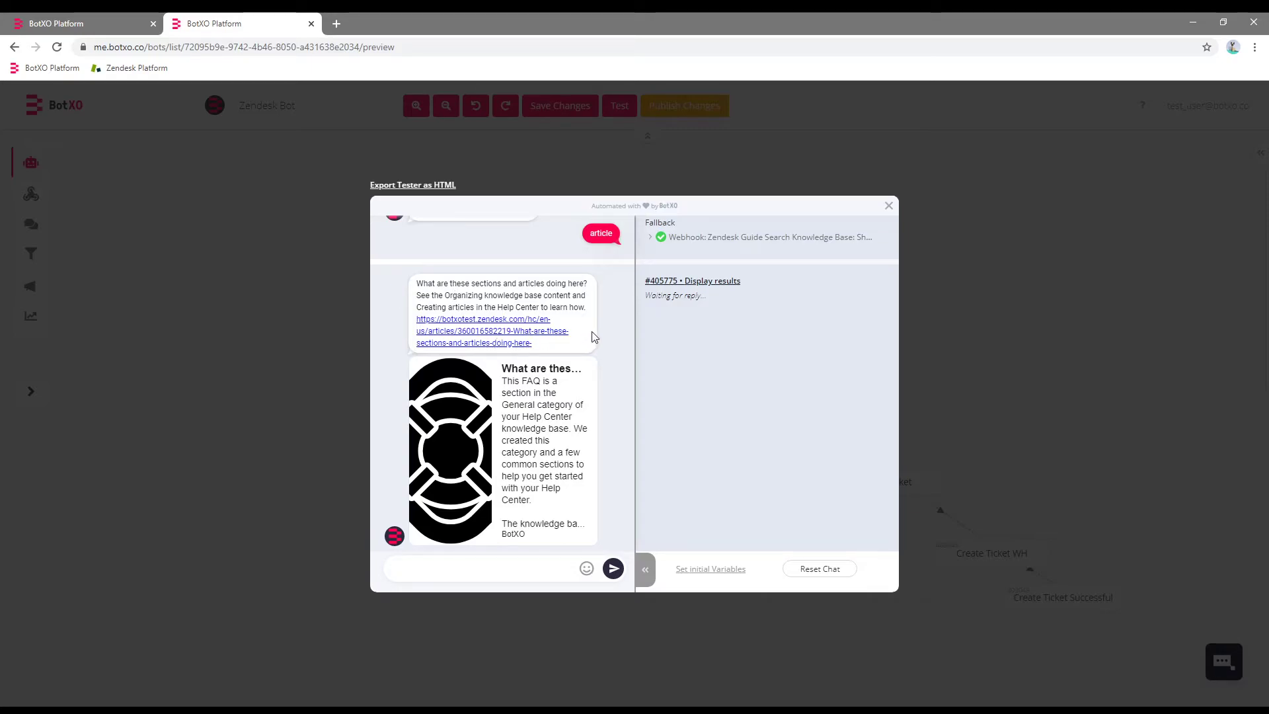
pyautogui.scroll(2, 592, 345)
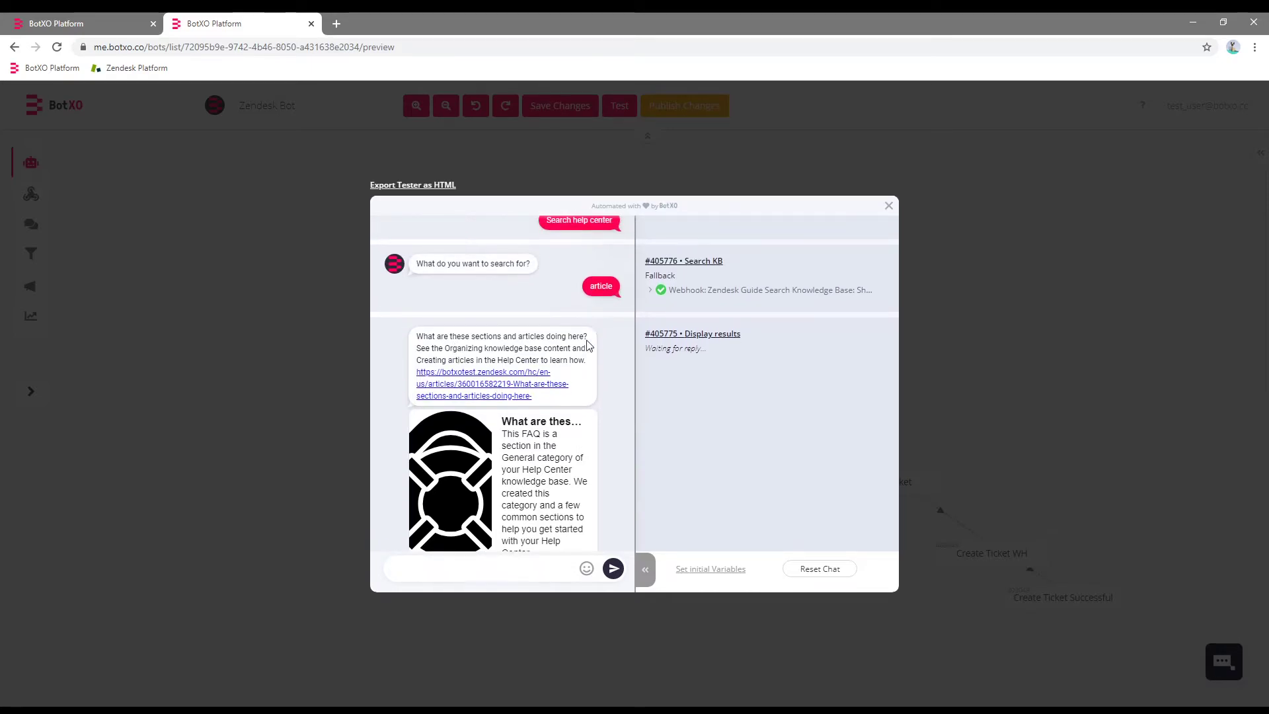
pyautogui.moveTo(589, 336); pyautogui.dragTo(417, 336)
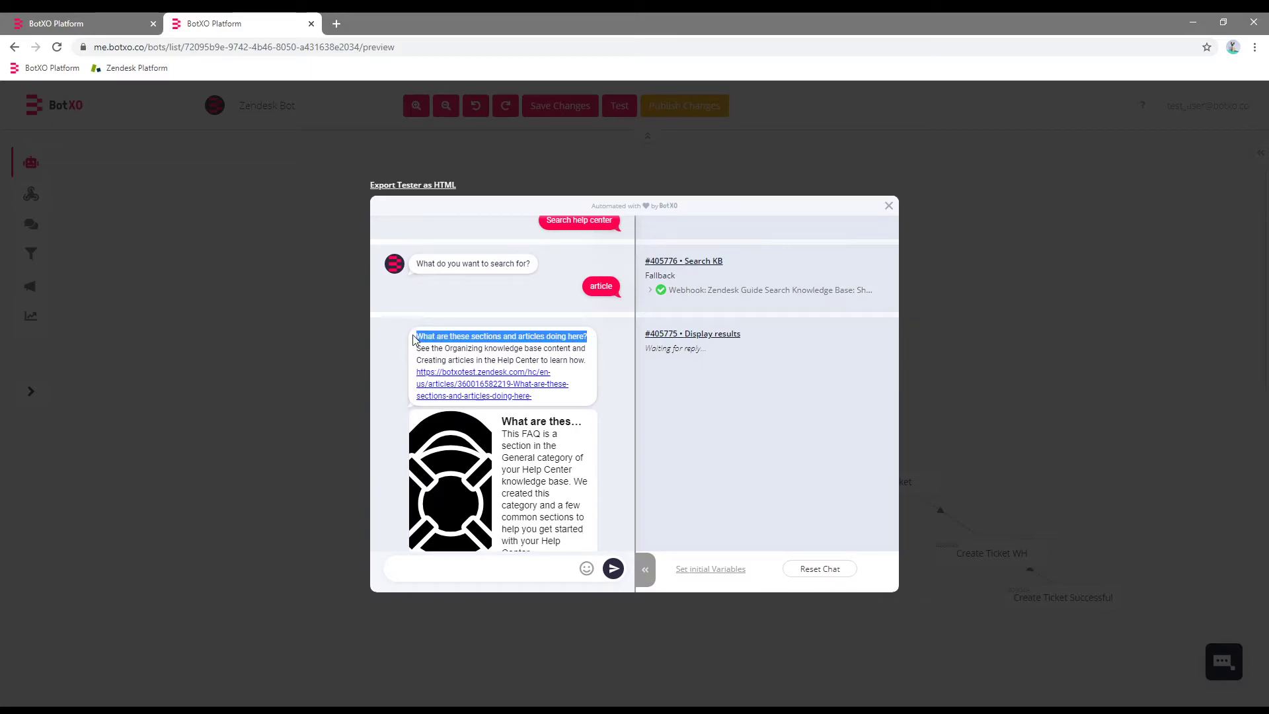
pyautogui.click(598, 368)
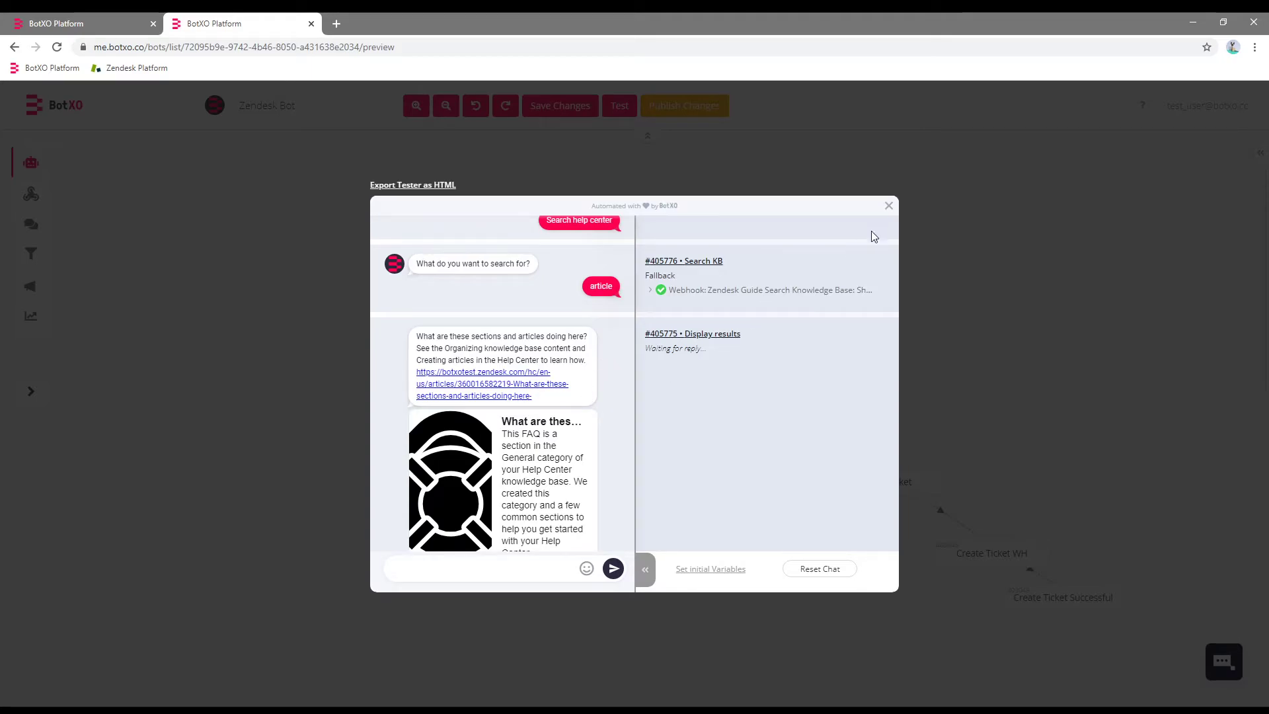
pyautogui.click(889, 206)
pyautogui.moveTo(497, 454)
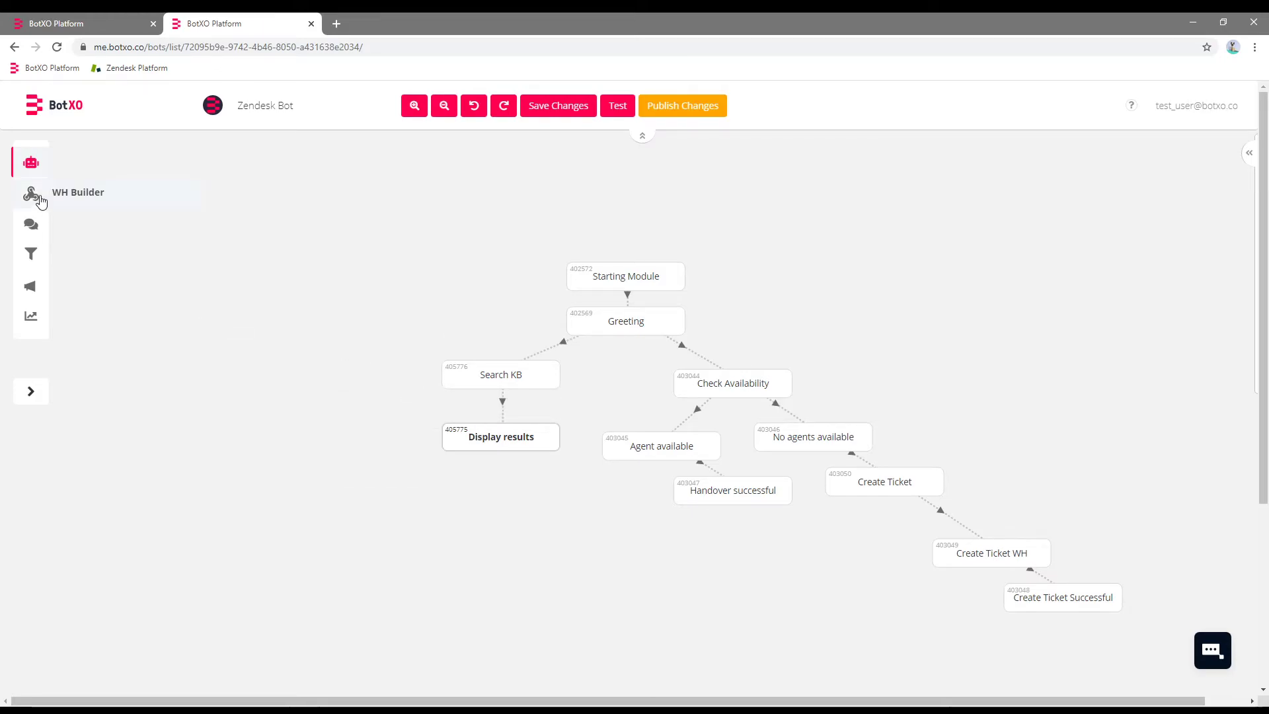
# Start a new webhook from the Zendesk Guide Show as Cards template.
pyautogui.click(66, 23)
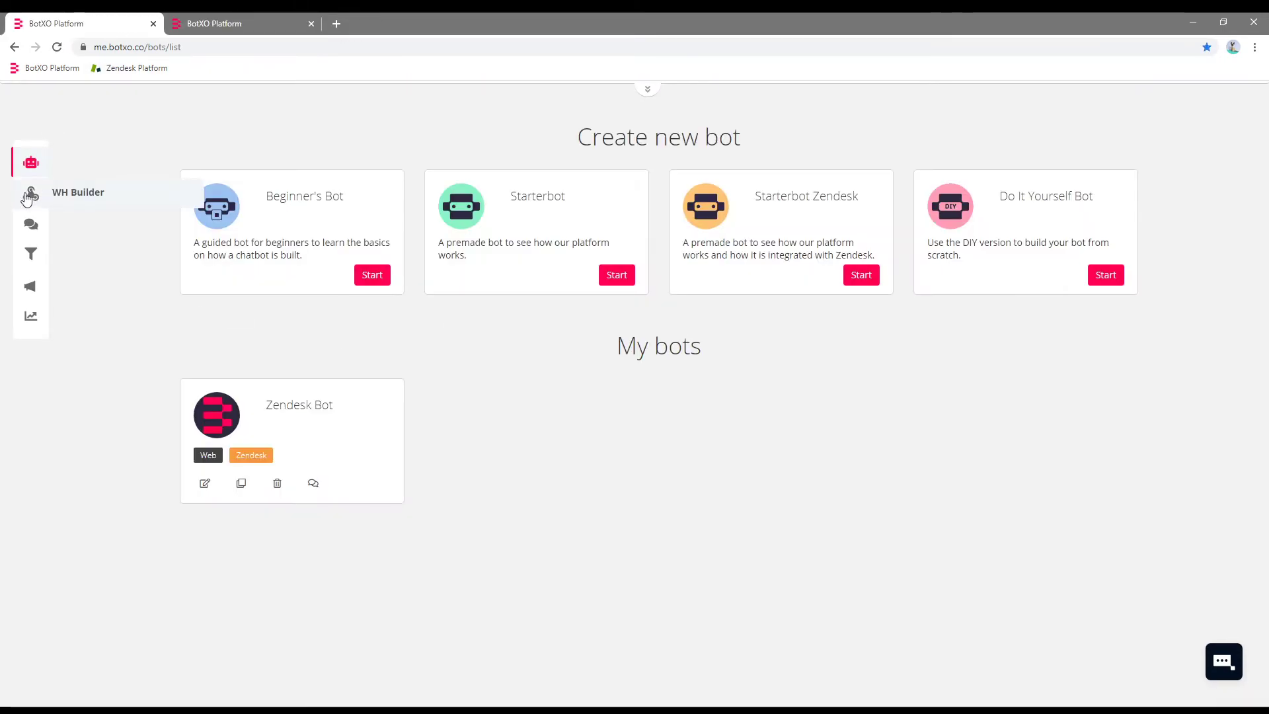
pyautogui.click(31, 194)
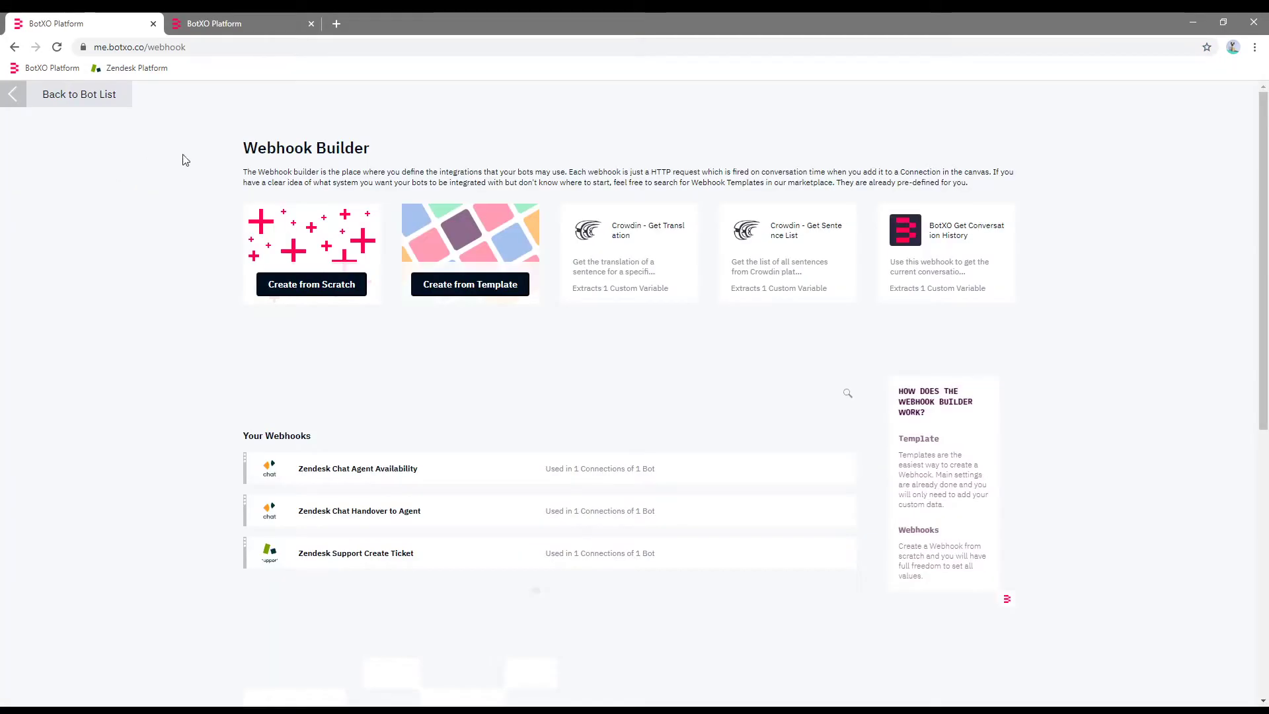
pyautogui.click(481, 290)
pyautogui.moveTo(1262, 168); pyautogui.dragTo(1264, 500)
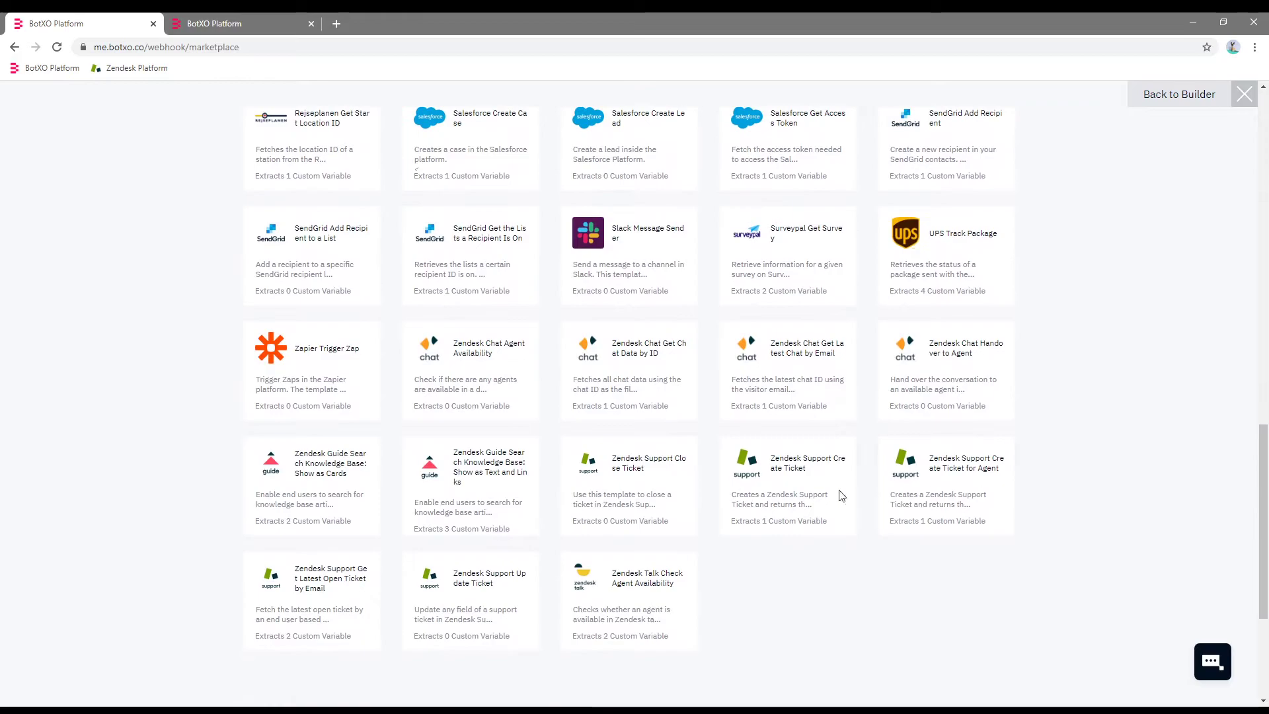
pyautogui.click(326, 469)
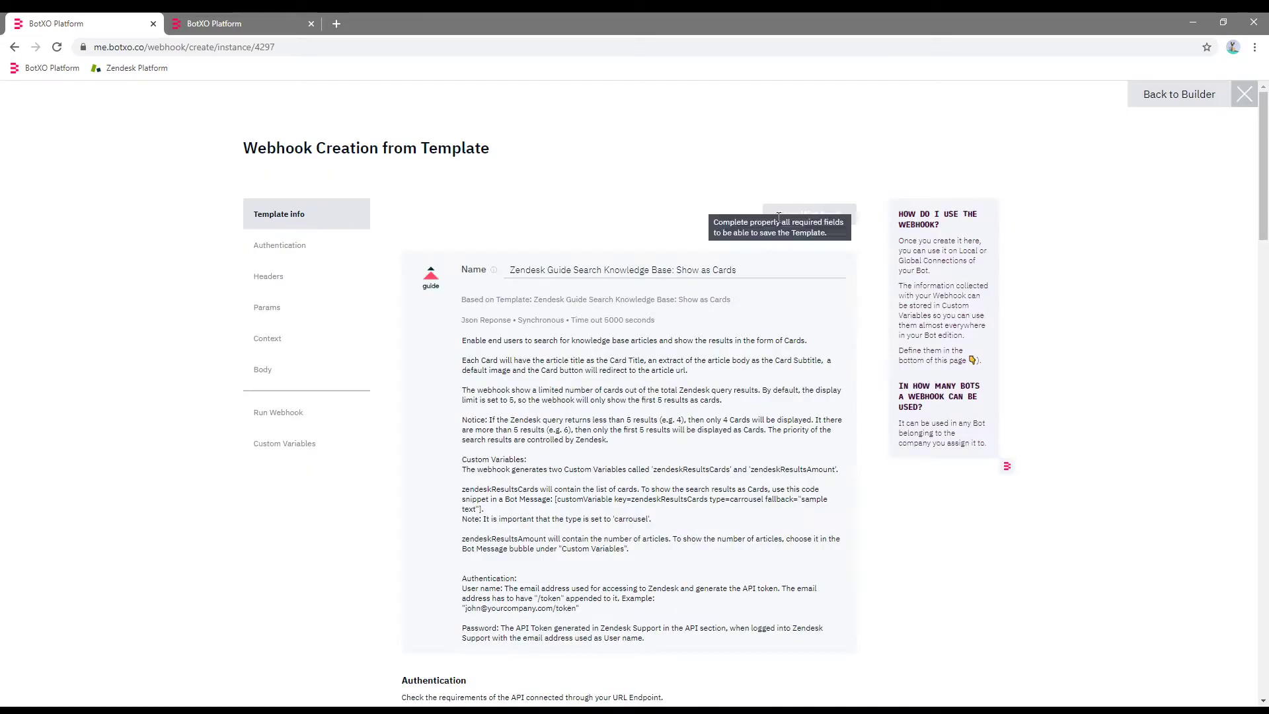
pyautogui.moveTo(1264, 141); pyautogui.dragTo(1265, 225)
# Enter the API user e-mail and password, query {{botxo.reply}} and subdomain botxotest.
pyautogui.click(562, 381)
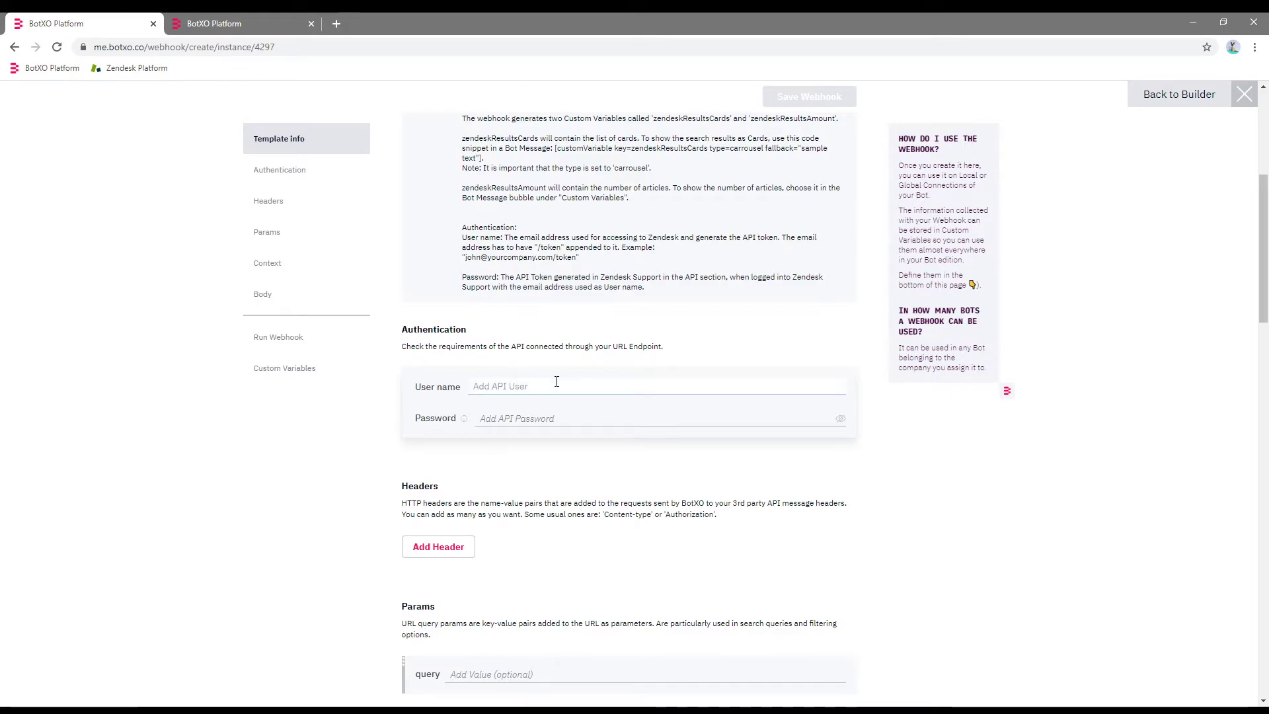
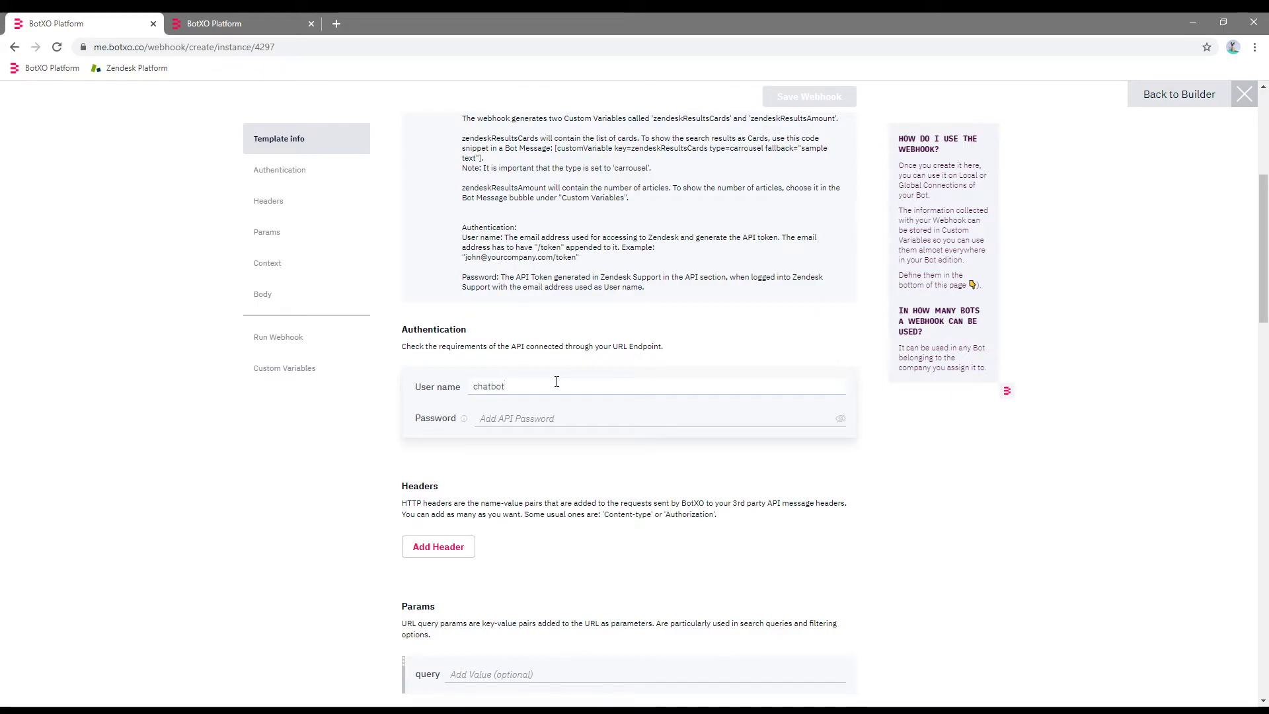
pyautogui.press('Tab')
pyautogui.write('************')
pyautogui.scroll(-3, 1181, 295)
pyautogui.click(495, 470)
pyautogui.write('{{')
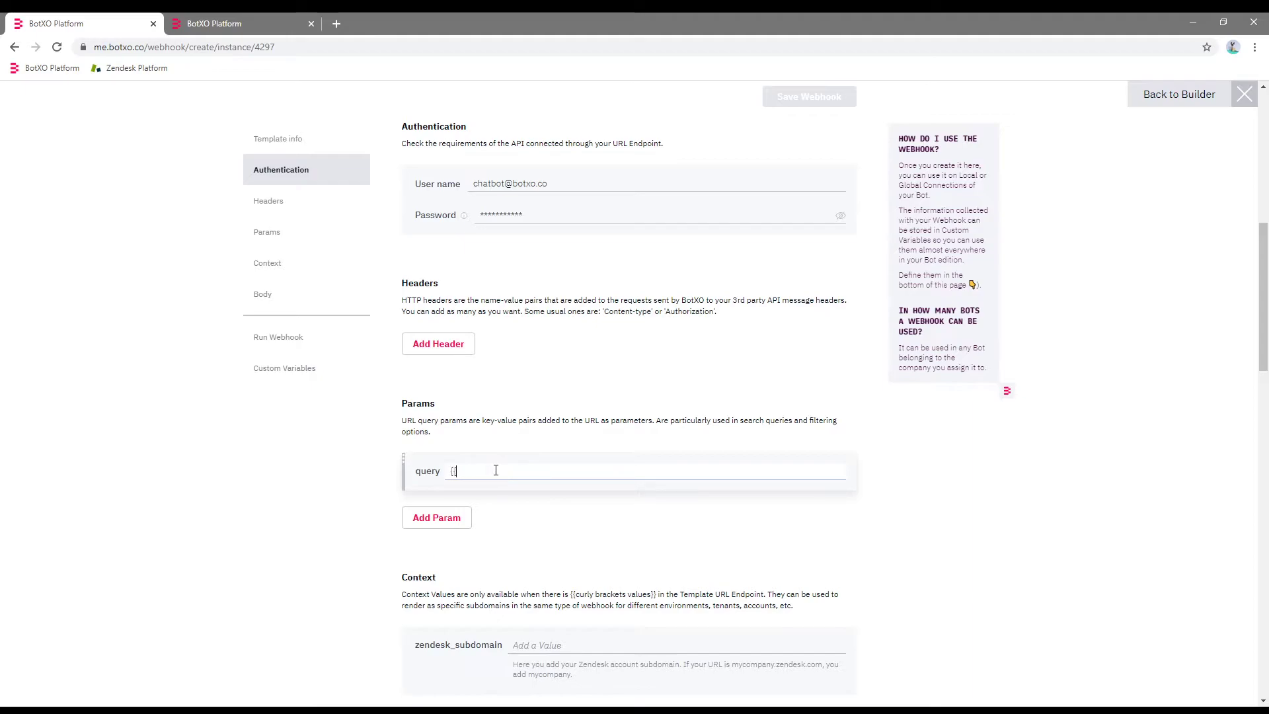
pyautogui.write('botxo.reply}}')
pyautogui.scroll(-3, 585, 457)
pyautogui.click(585, 457)
pyautogui.write('botxotest')
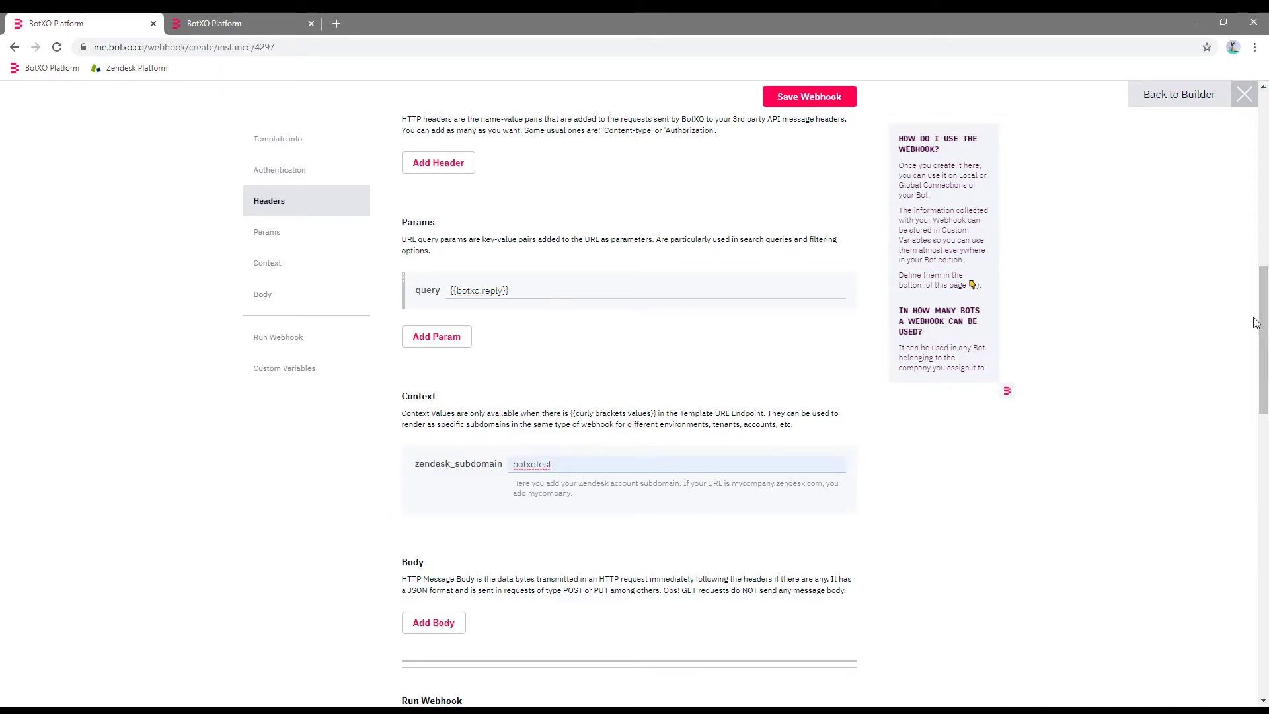
# Review the cards template text and save the webhook.
pyautogui.moveTo(1261, 323); pyautogui.dragTo(1247, 470)
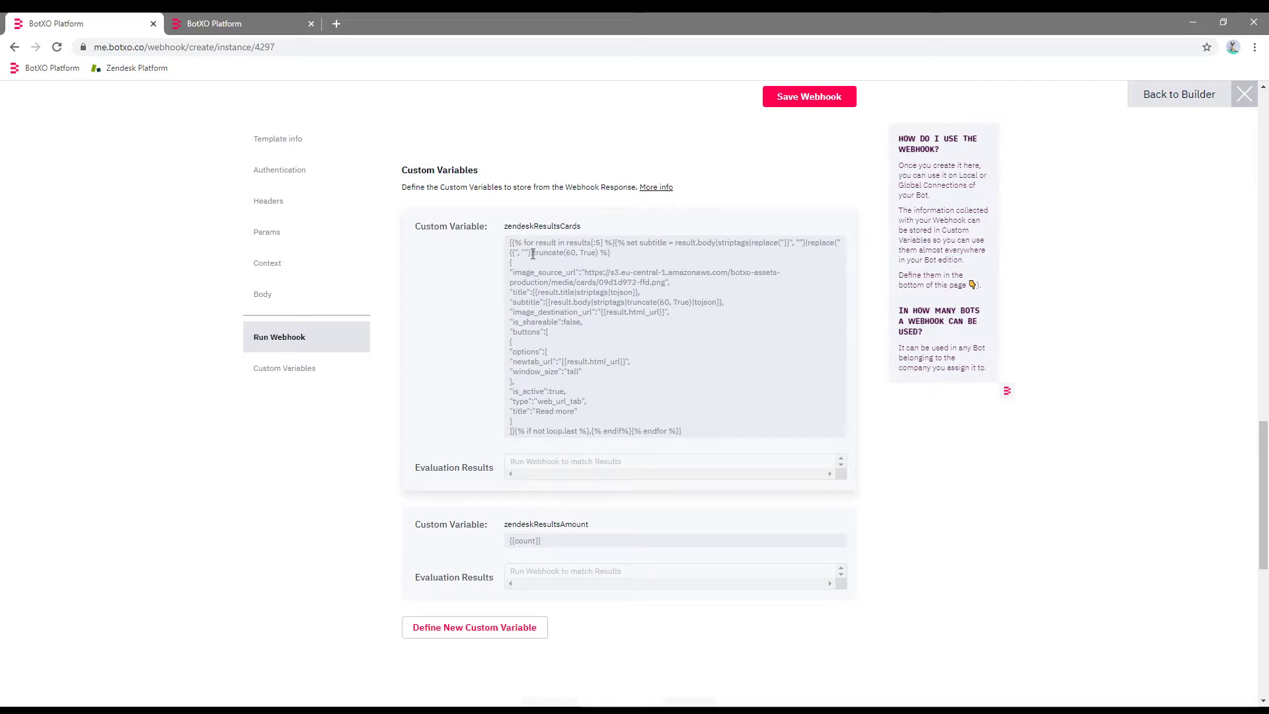
pyautogui.moveTo(688, 436); pyautogui.dragTo(507, 242)
pyautogui.click(589, 269)
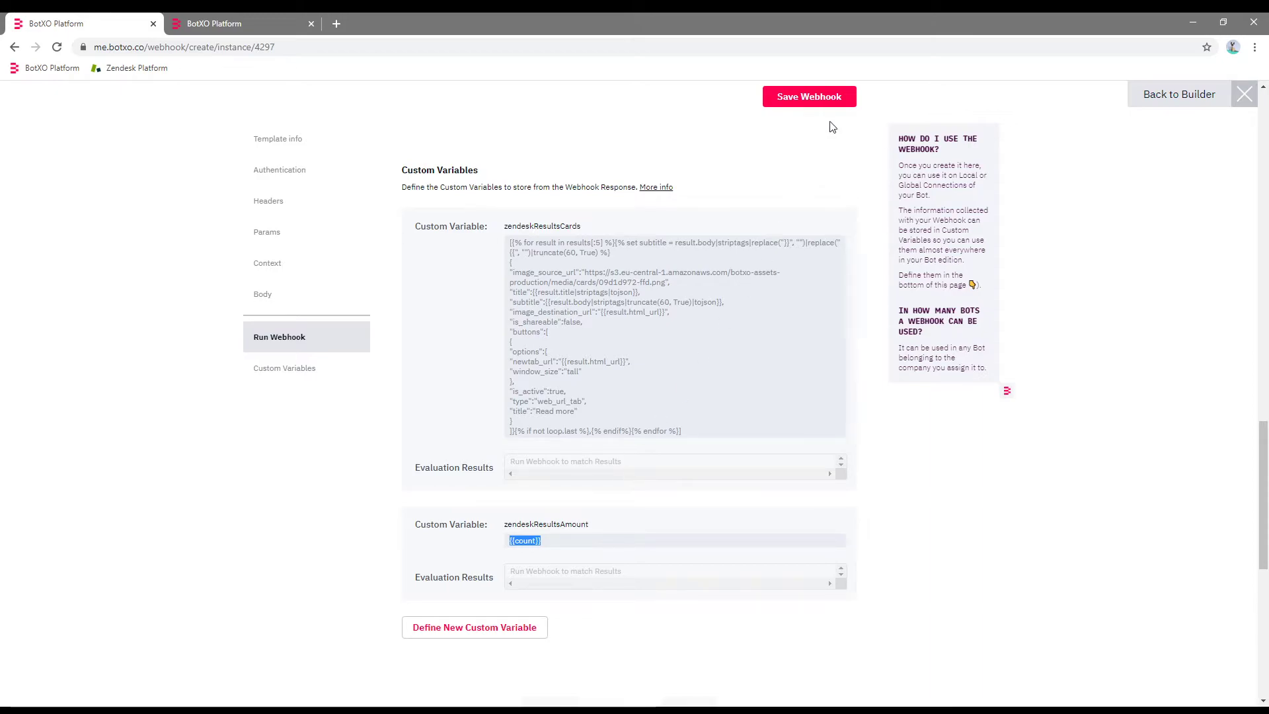
pyautogui.click(807, 98)
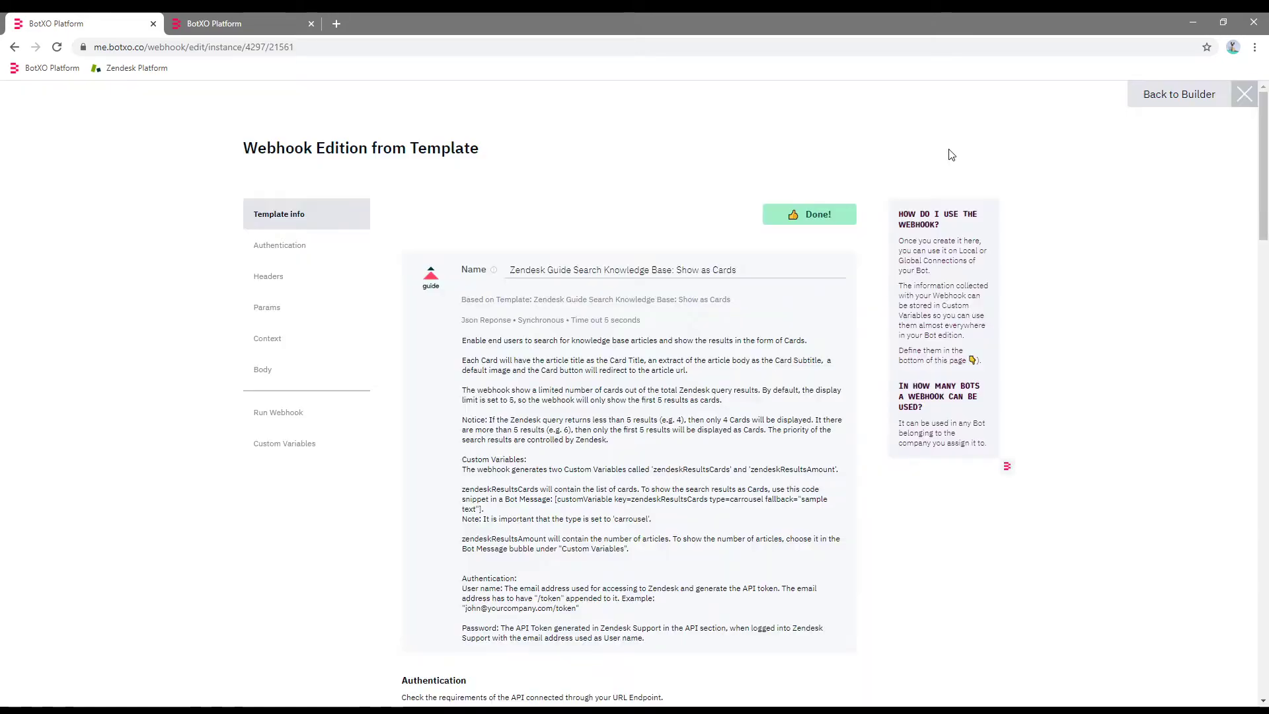
# Return to the Zendesk Bot flow and open the Search KB module settings.
pyautogui.click(1179, 95)
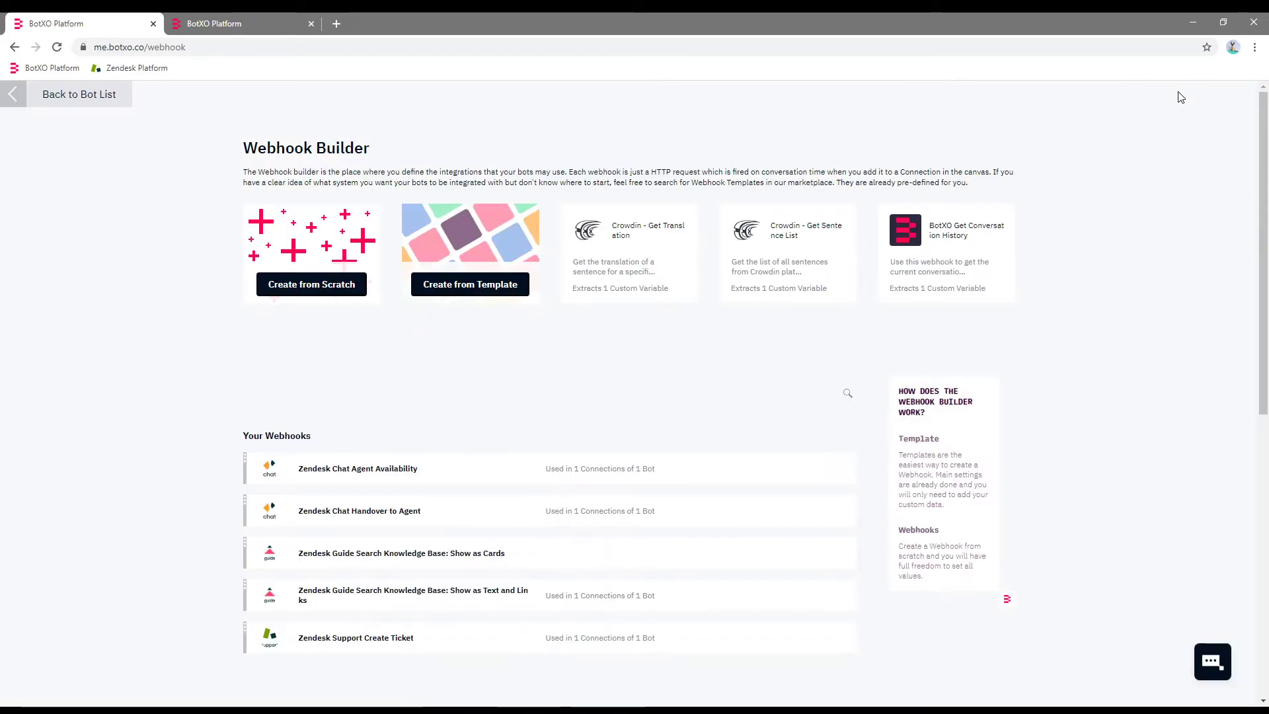
pyautogui.click(74, 100)
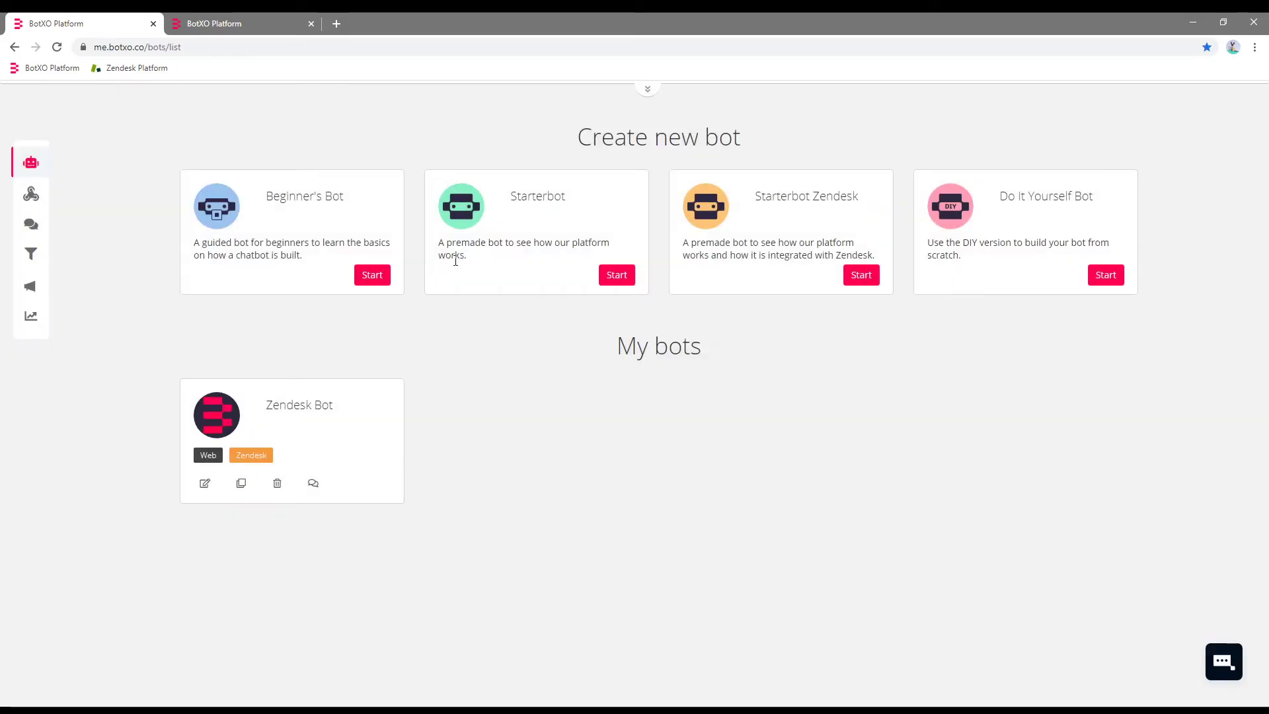
pyautogui.click(313, 411)
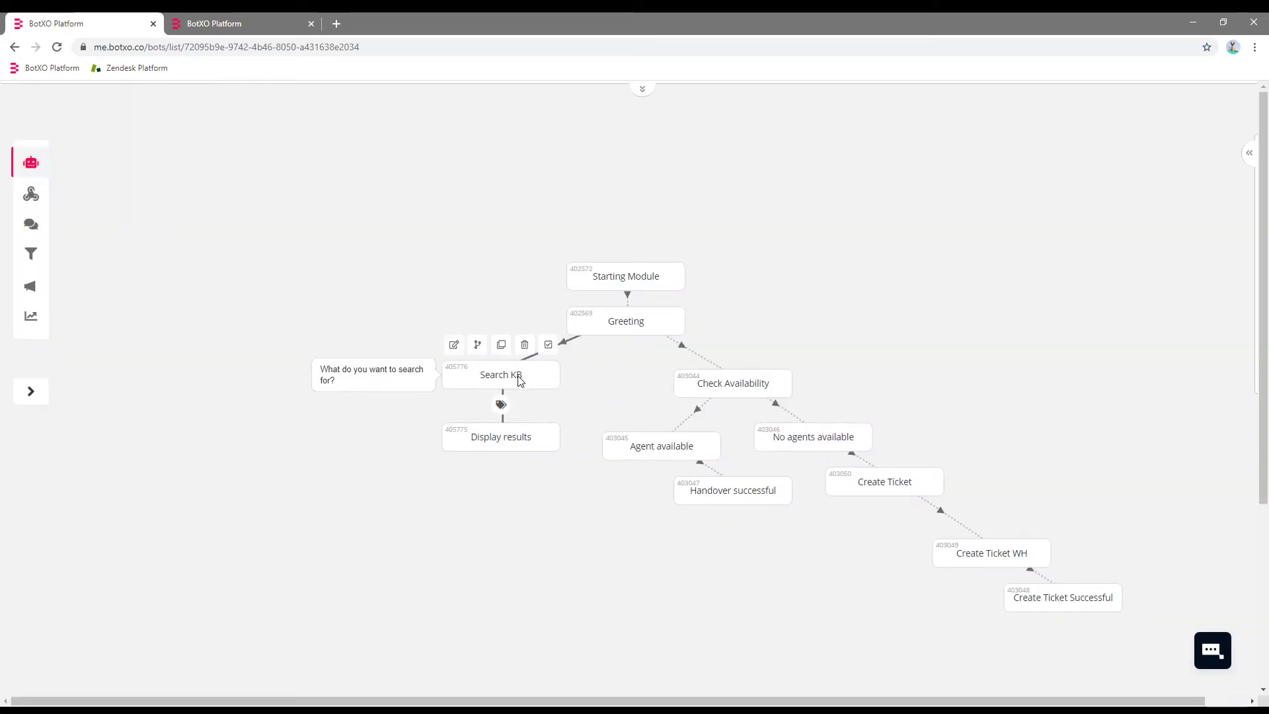
pyautogui.click(514, 443)
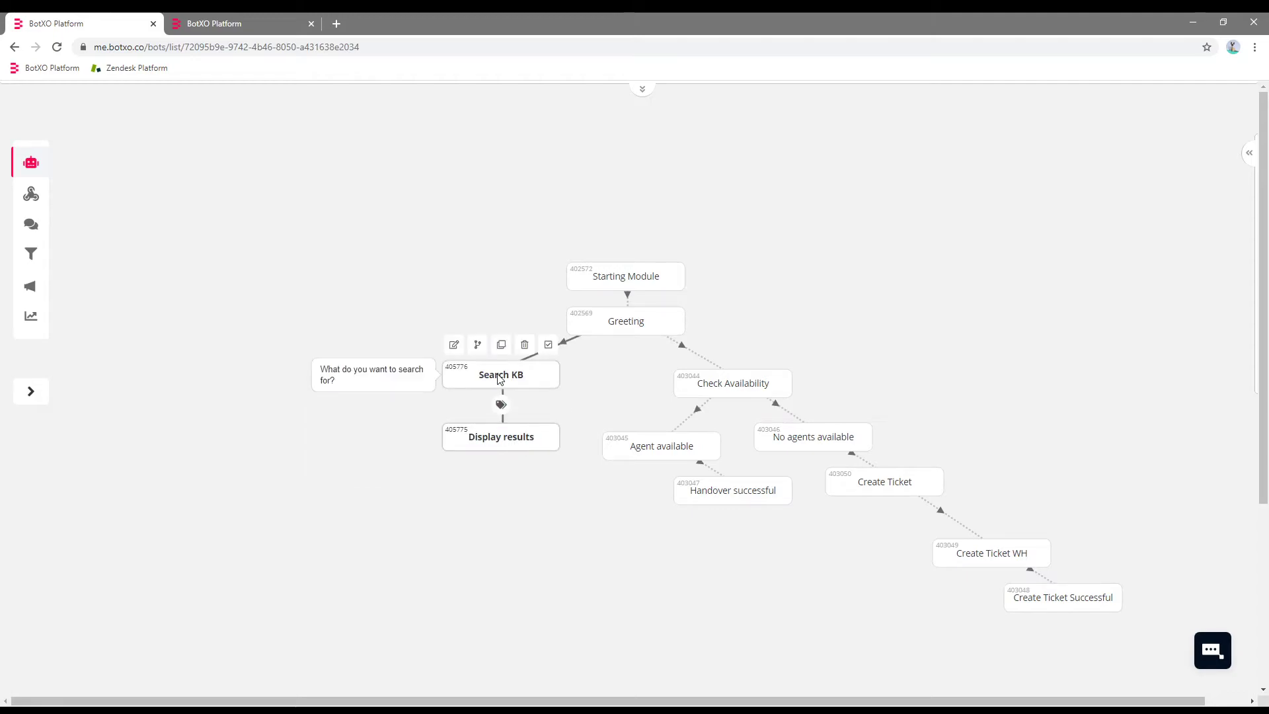
pyautogui.doubleClick(533, 374)
# Switch Search KB's webhook connection to Show as Cards, save, and reload the page.
pyautogui.click(439, 166)
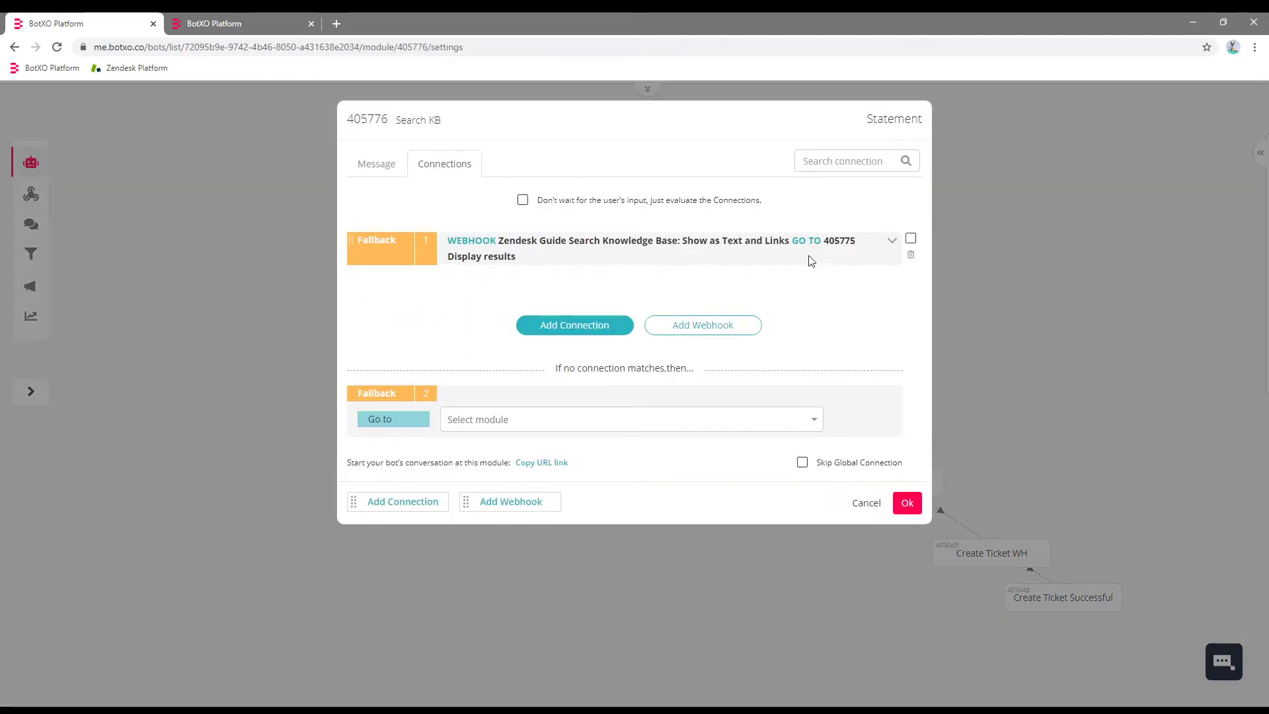
pyautogui.click(892, 240)
pyautogui.click(691, 291)
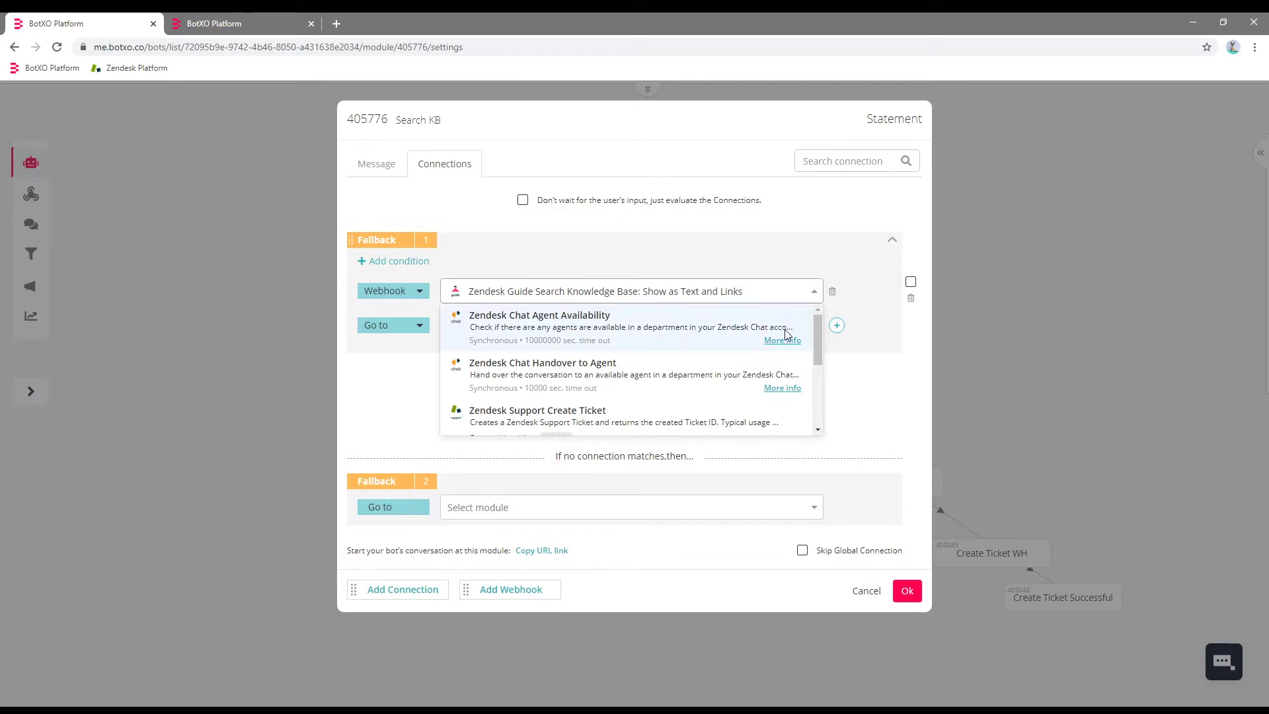
pyautogui.moveTo(822, 338); pyautogui.dragTo(818, 401)
pyautogui.click(671, 394)
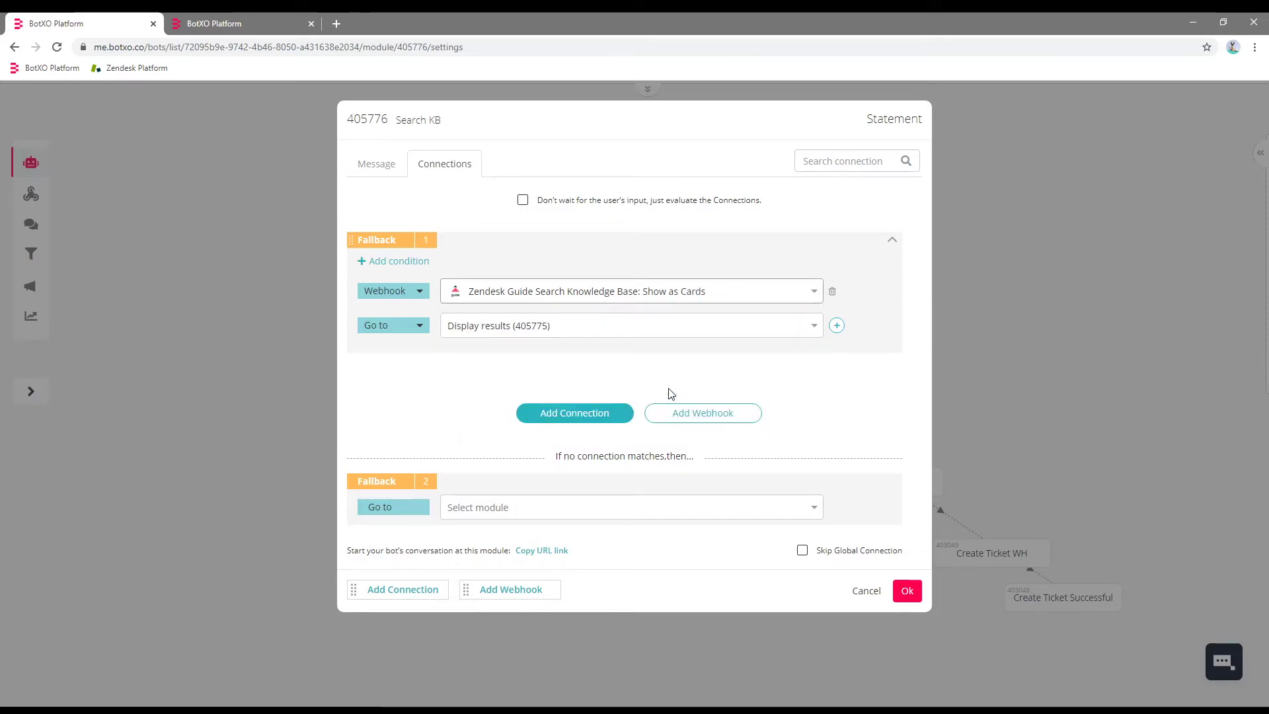
pyautogui.click(906, 591)
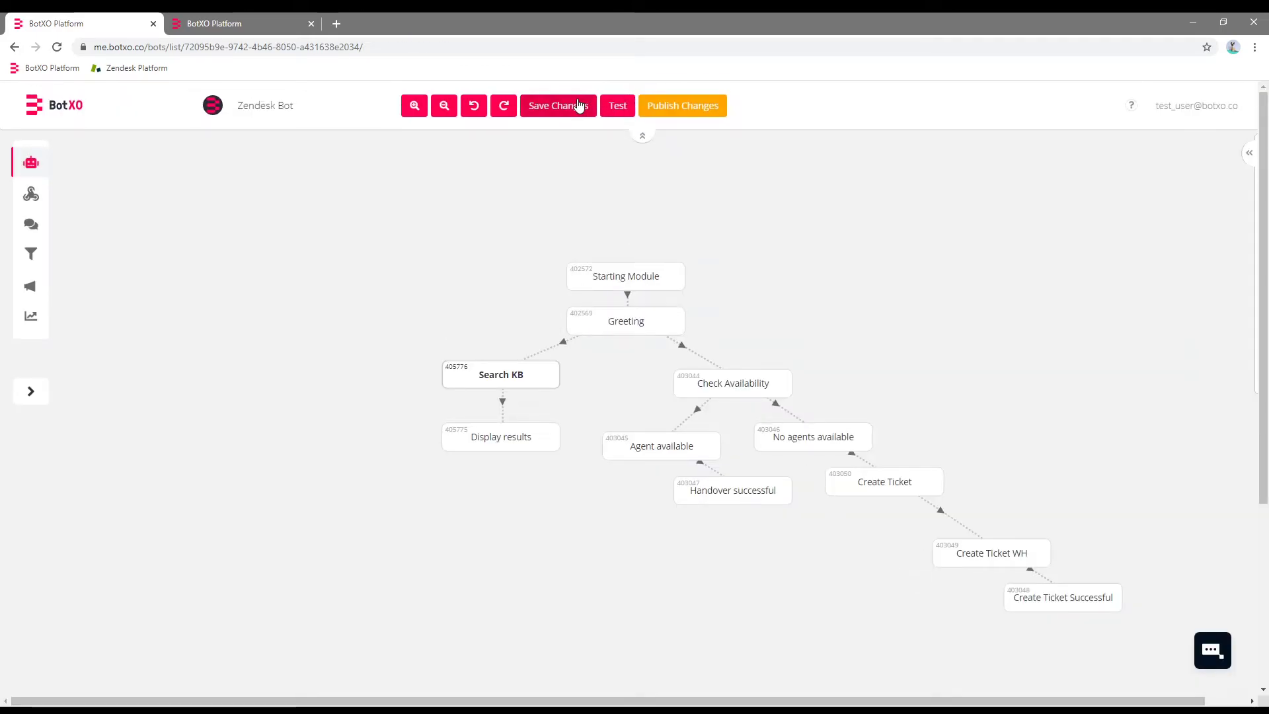
pyautogui.click(581, 106)
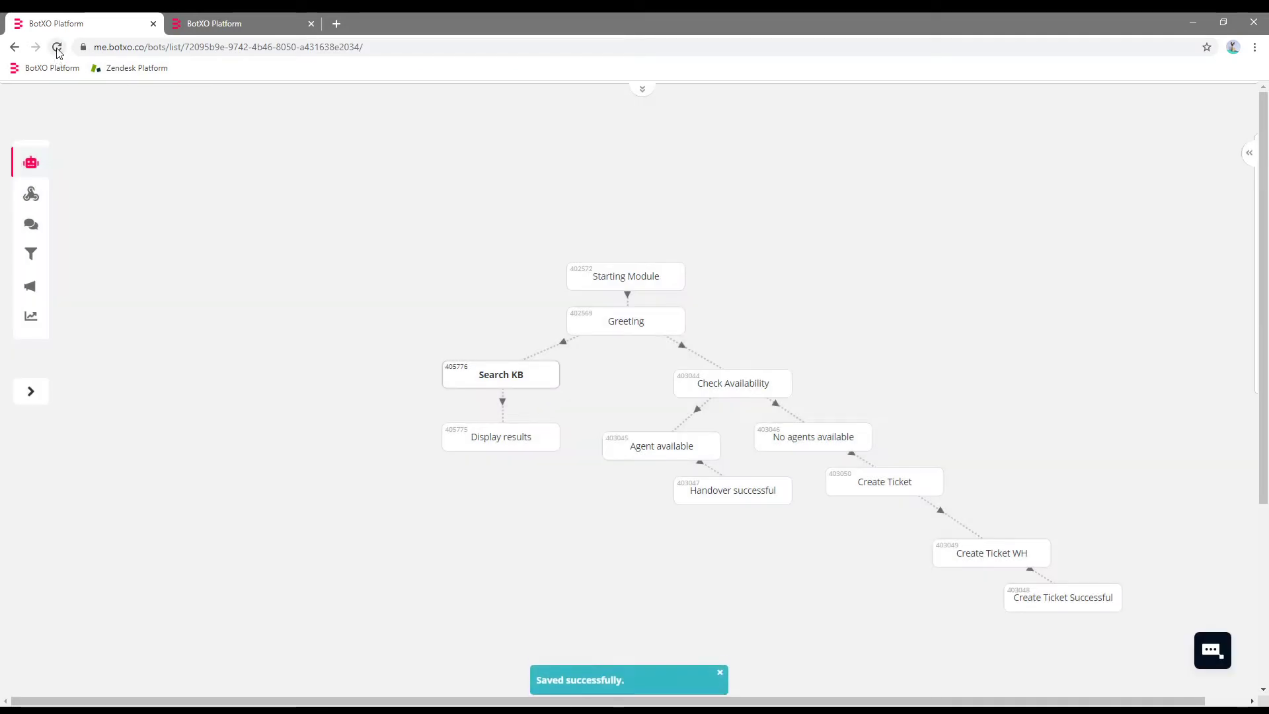
pyautogui.click(57, 49)
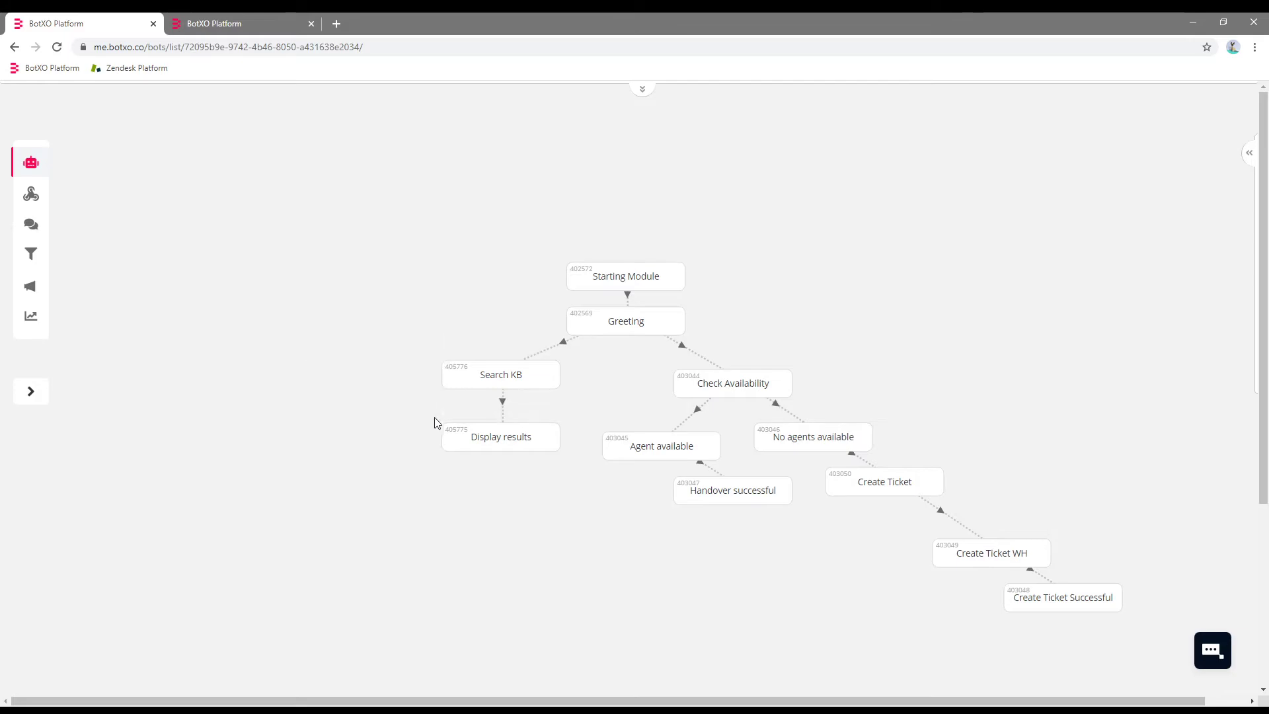
# Replace the Display results text with the zendeskResultsCards tag using type=carrousel.
pyautogui.click(473, 446)
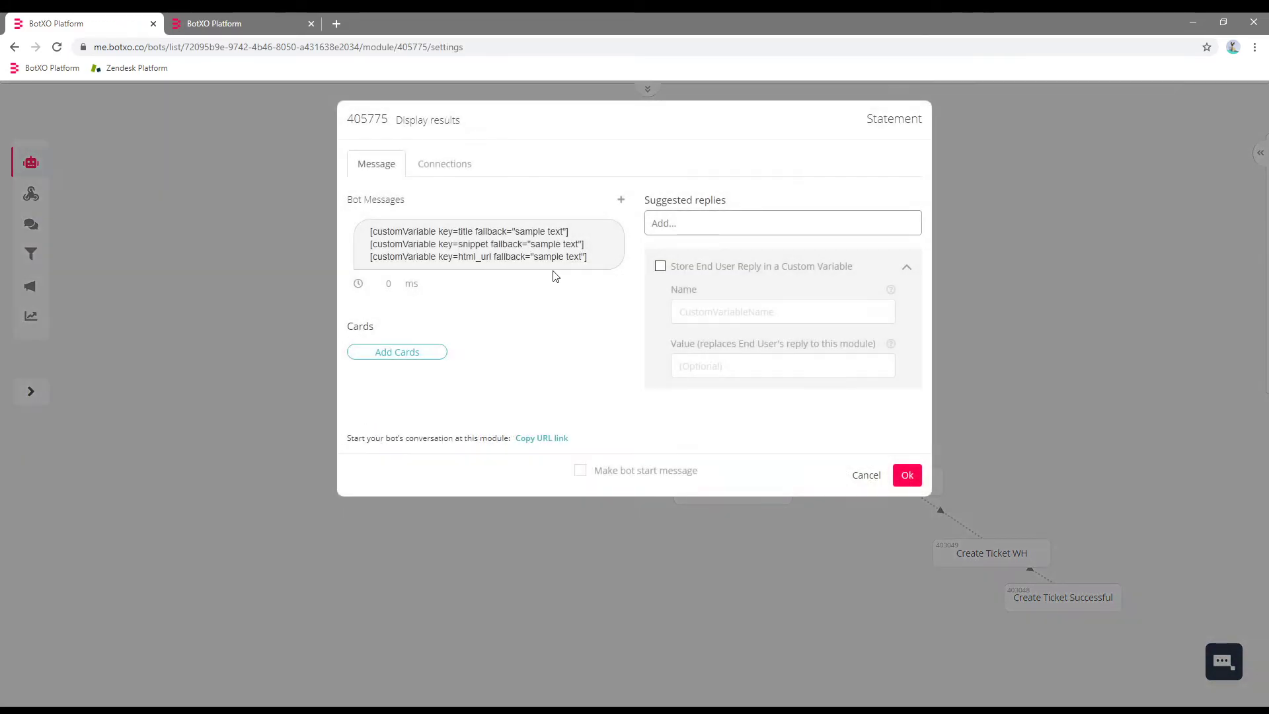
pyautogui.click(596, 252)
pyautogui.hotkey('ctrl', 'a')
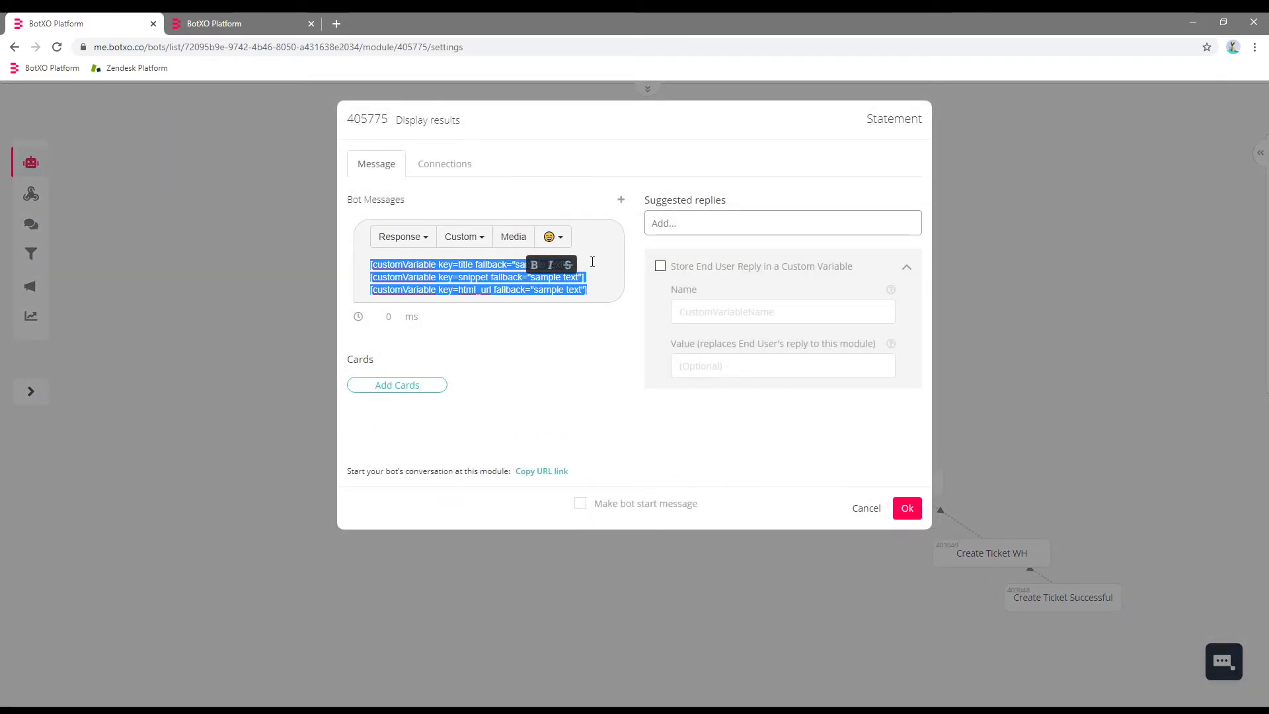
pyautogui.press('BackSpace')
pyautogui.click(473, 242)
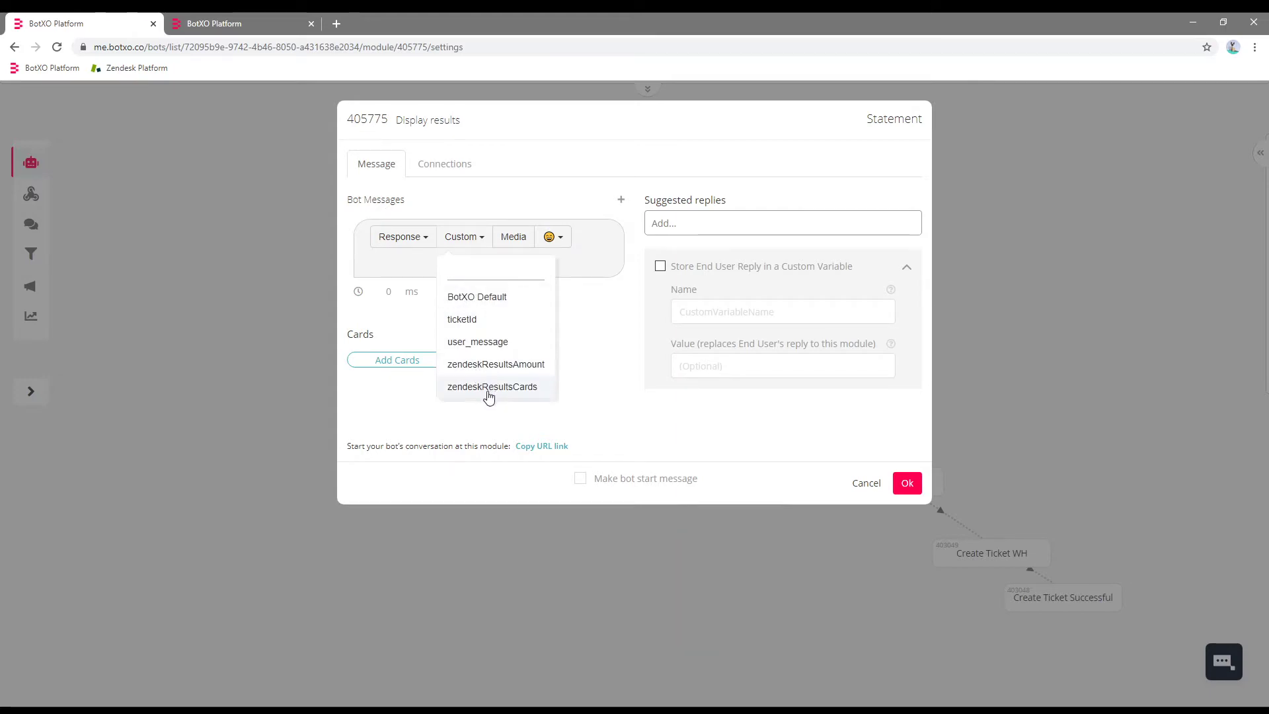
pyautogui.click(522, 390)
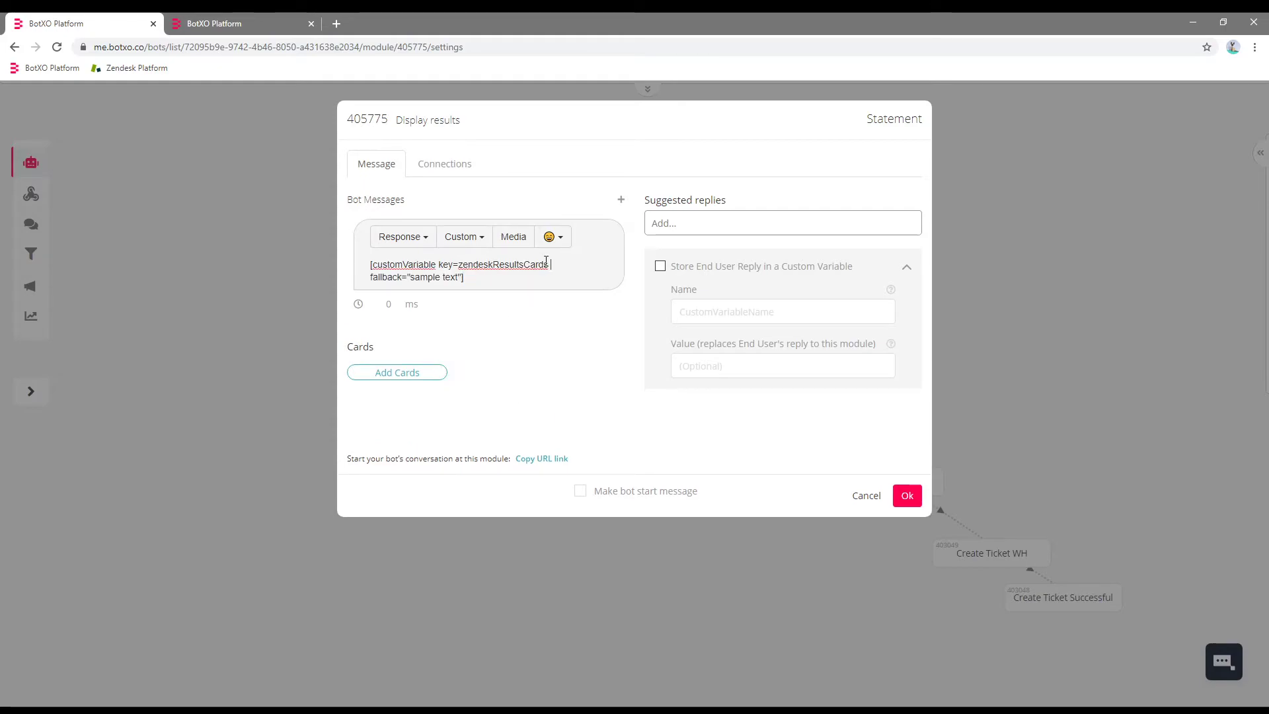
pyautogui.write('typ')
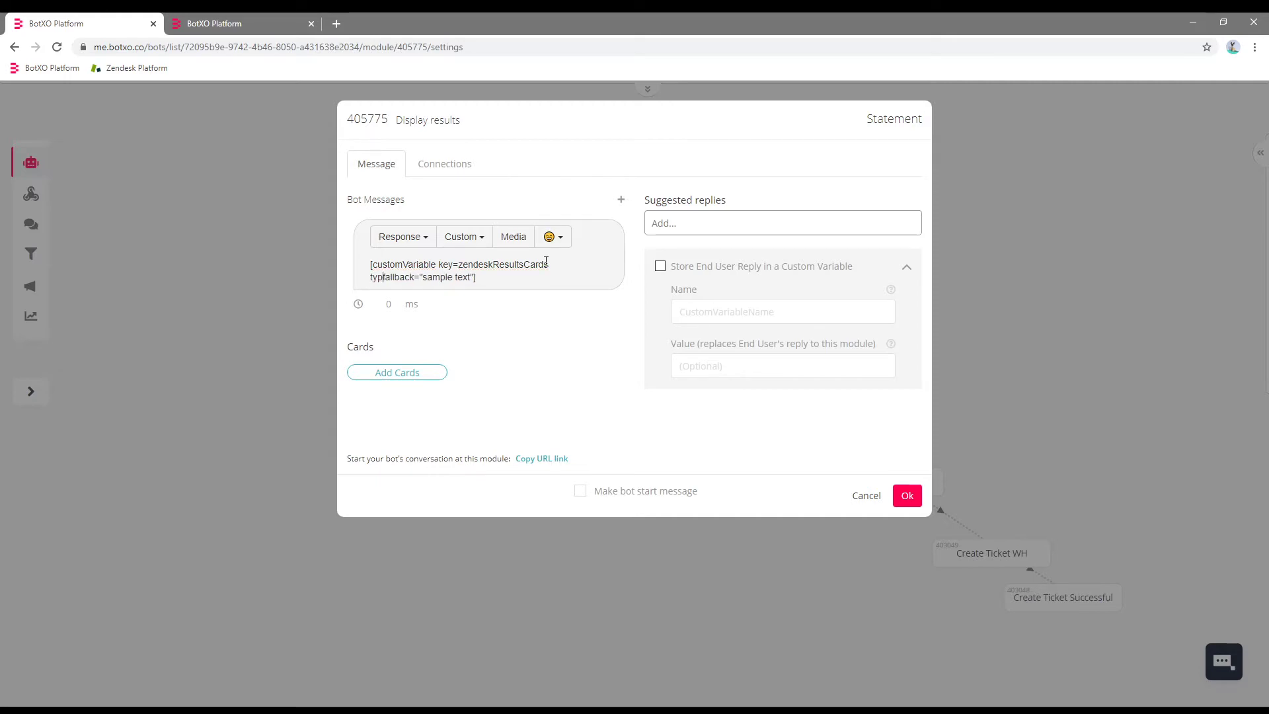
pyautogui.write('e=carrous')
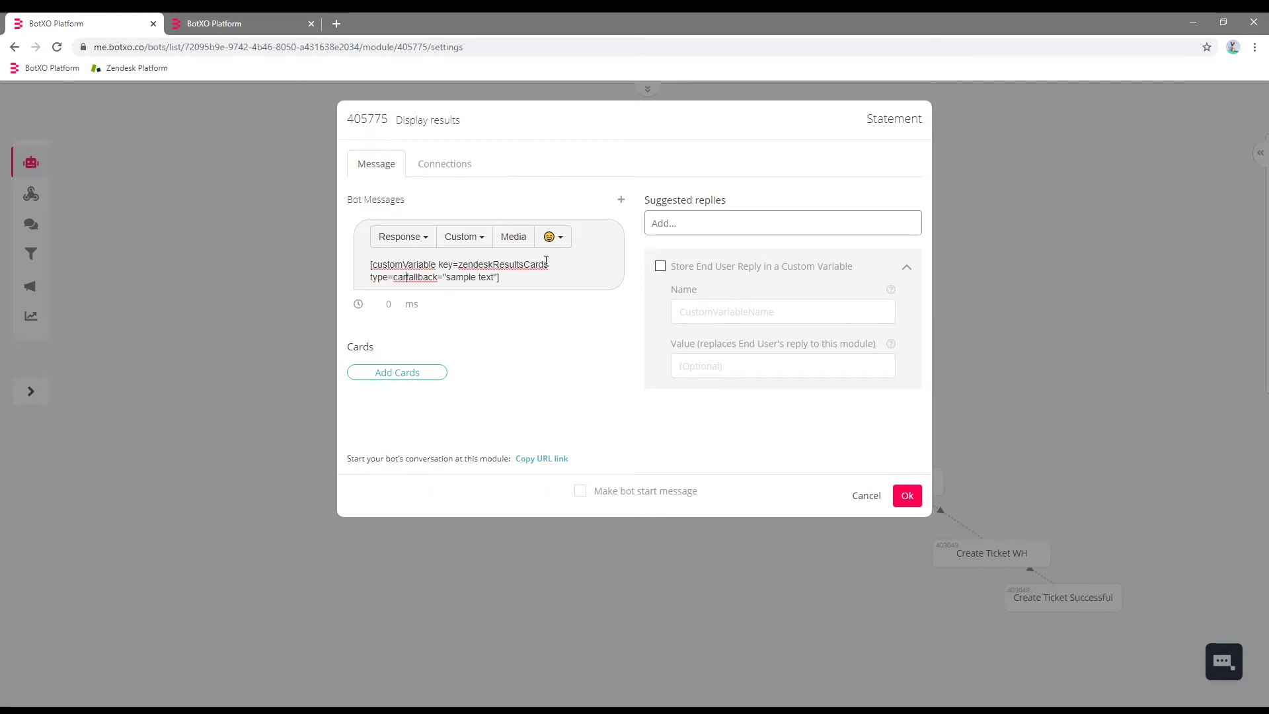
pyautogui.write('el')
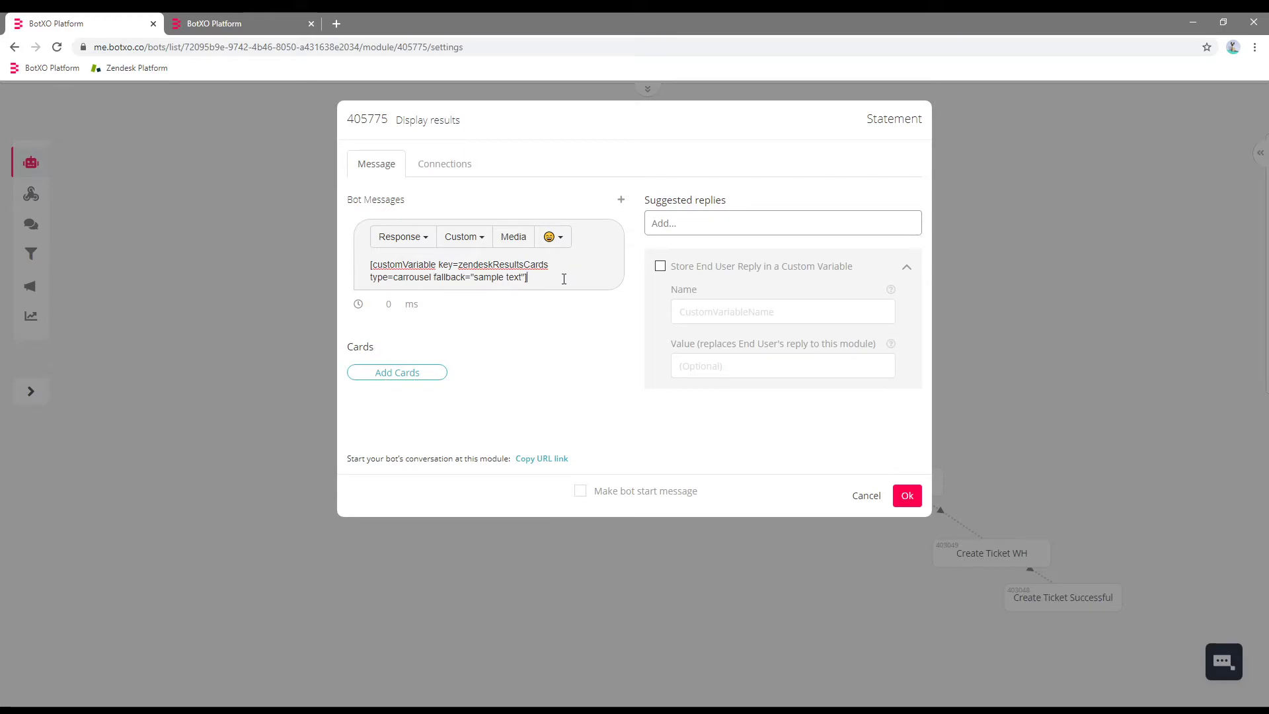
pyautogui.moveTo(573, 277); pyautogui.dragTo(341, 259)
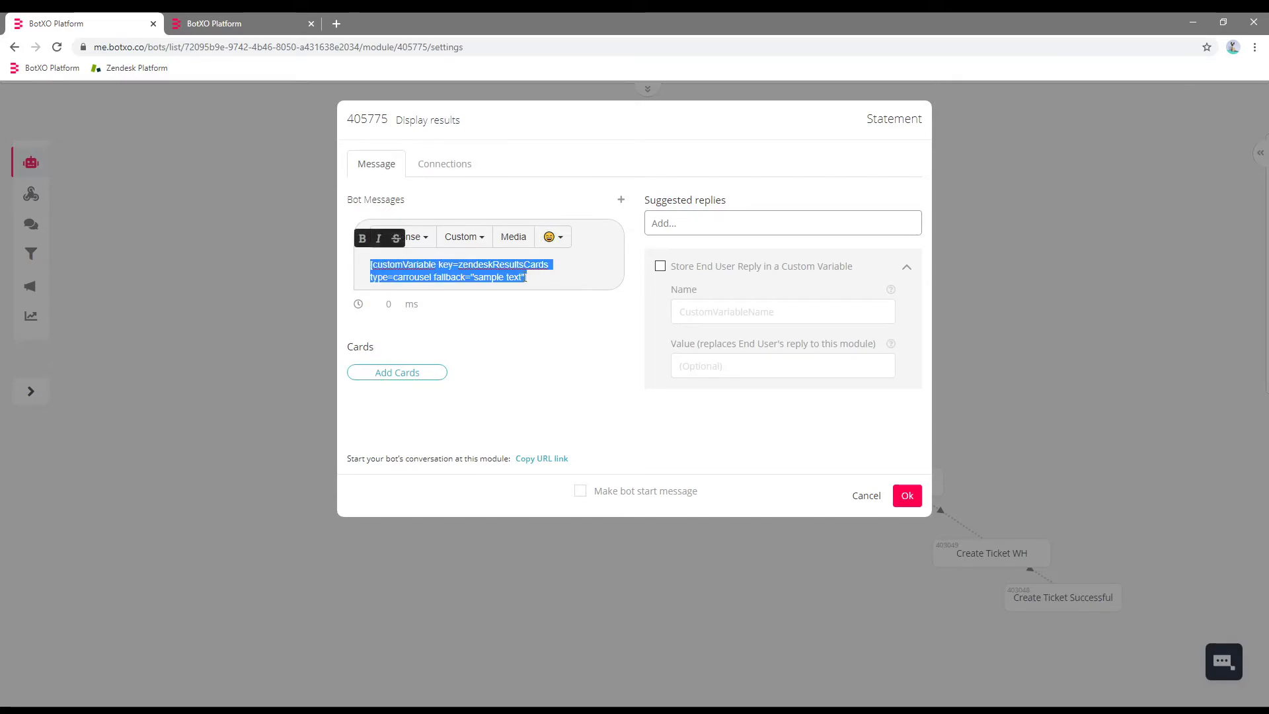
pyautogui.click(277, 23)
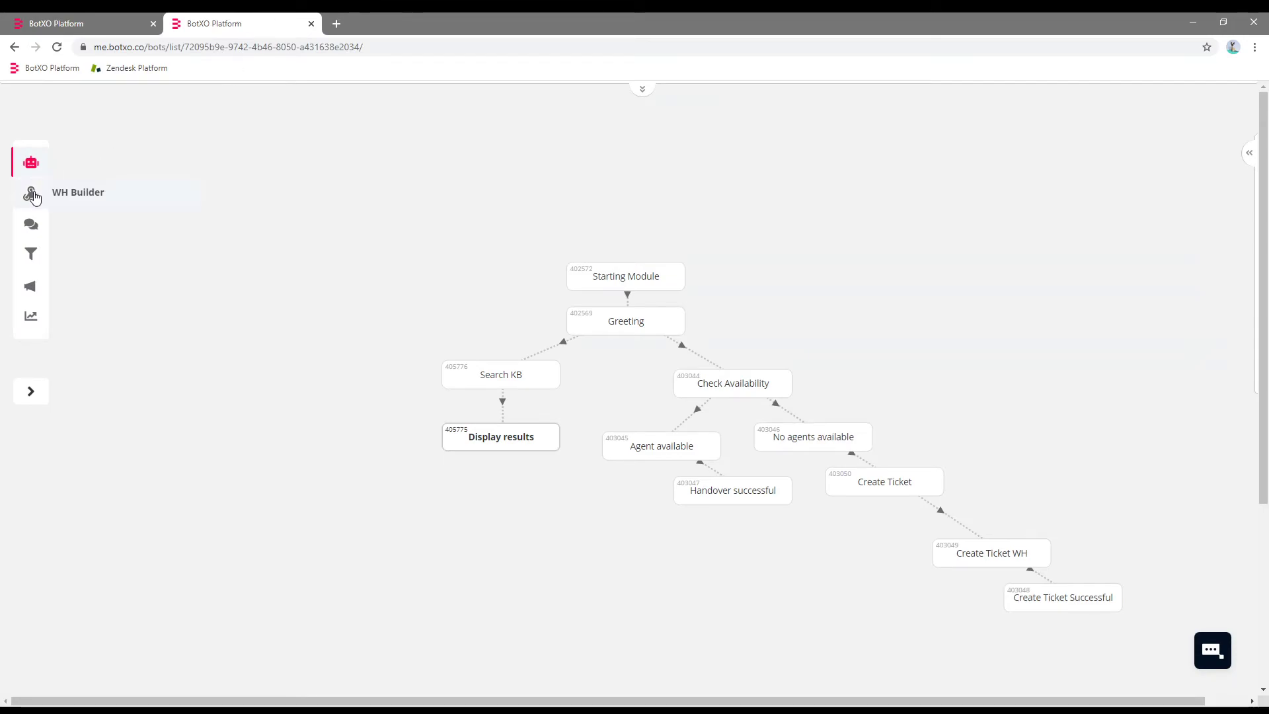
# Check the example card snippet in the Show as Cards webhook template notes.
pyautogui.click(31, 195)
pyautogui.click(443, 553)
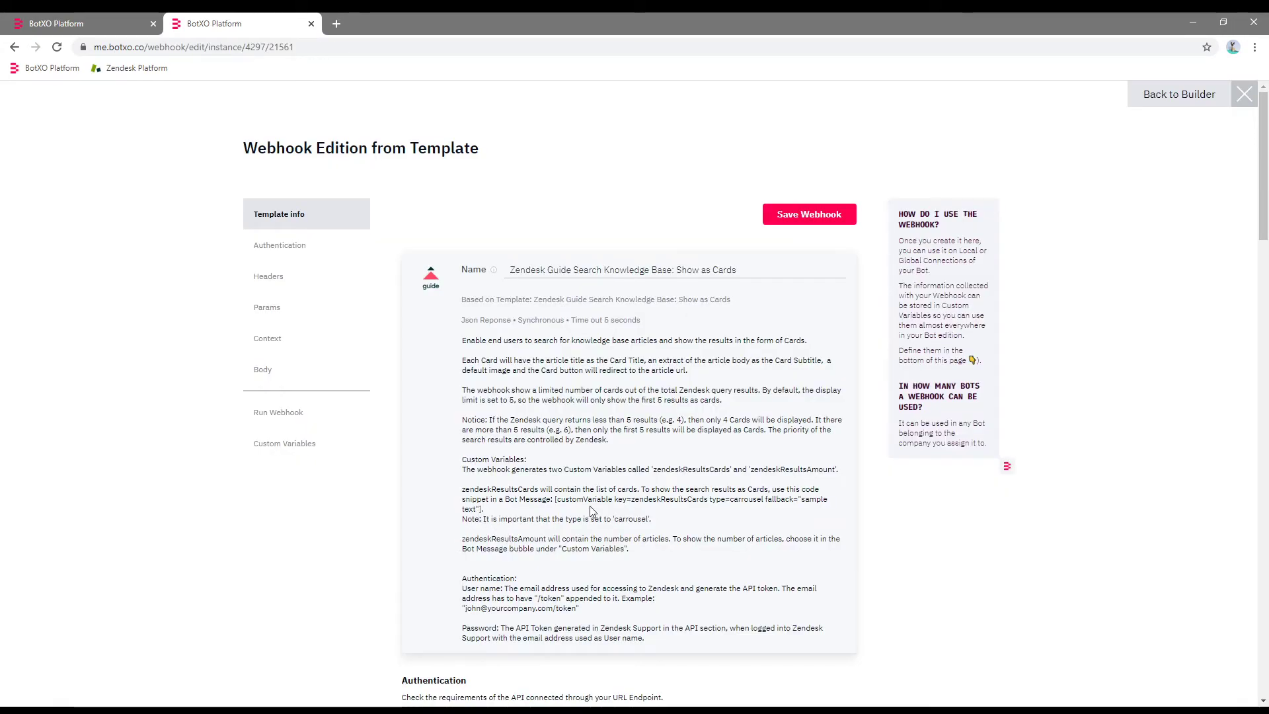
pyautogui.moveTo(555, 500); pyautogui.dragTo(532, 513)
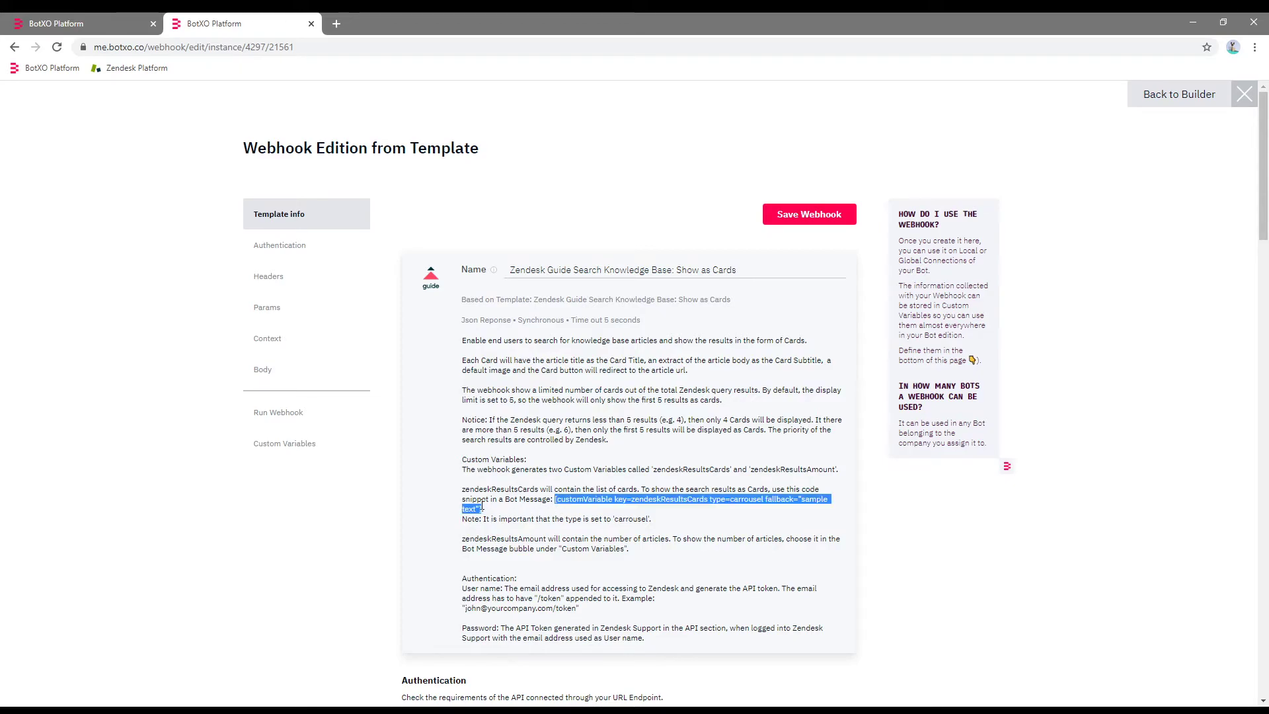
pyautogui.click(663, 456)
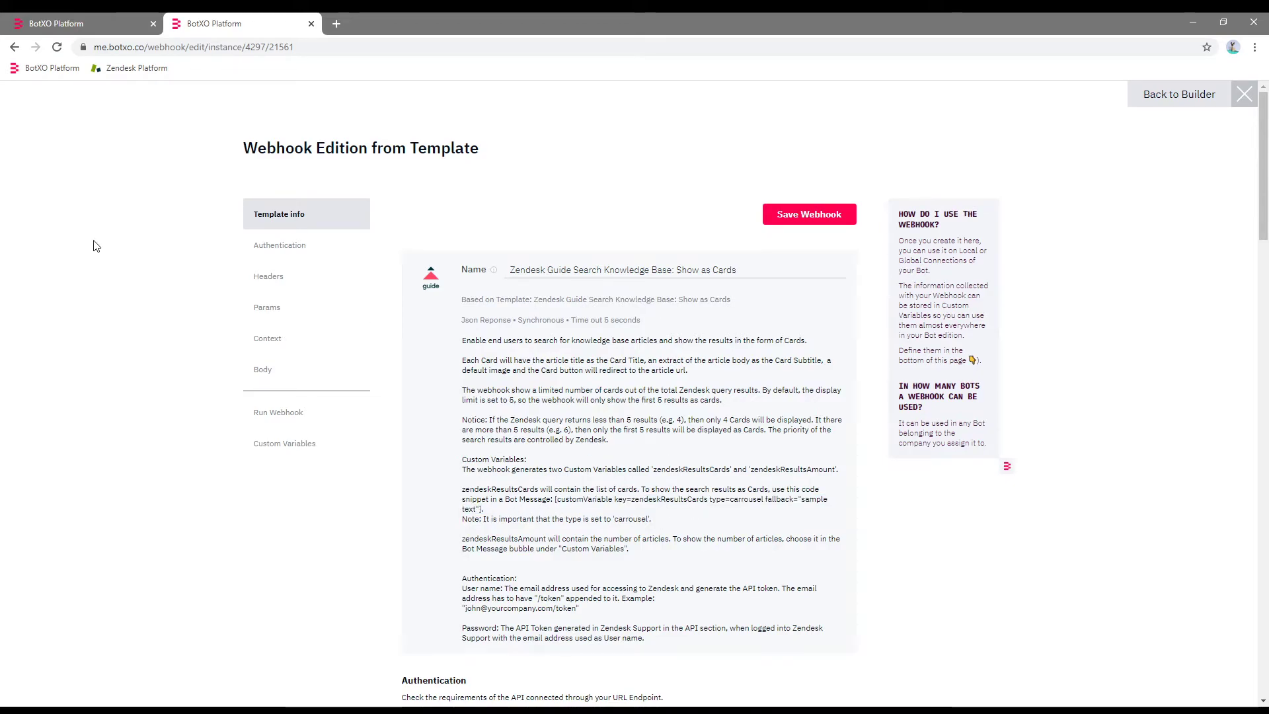
pyautogui.click(93, 23)
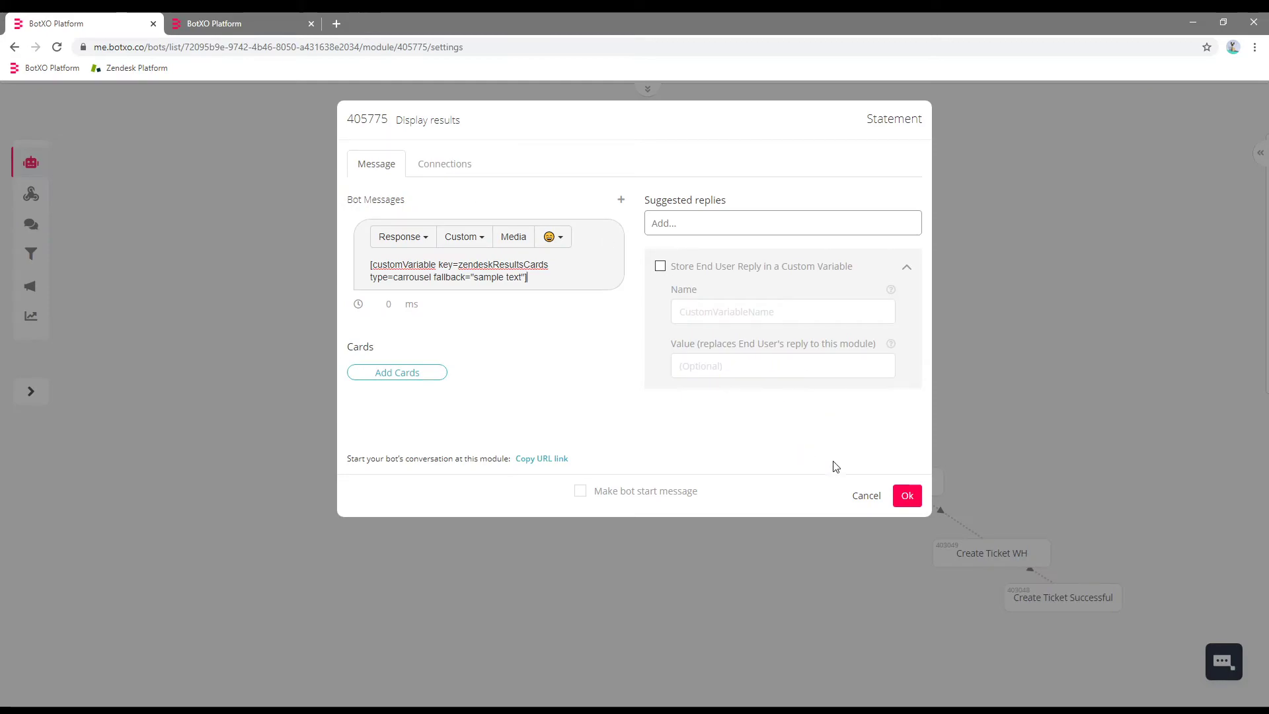
# Confirm Display results, then delete Search KB's old Fallback 1 webhook connection.
pyautogui.click(919, 497)
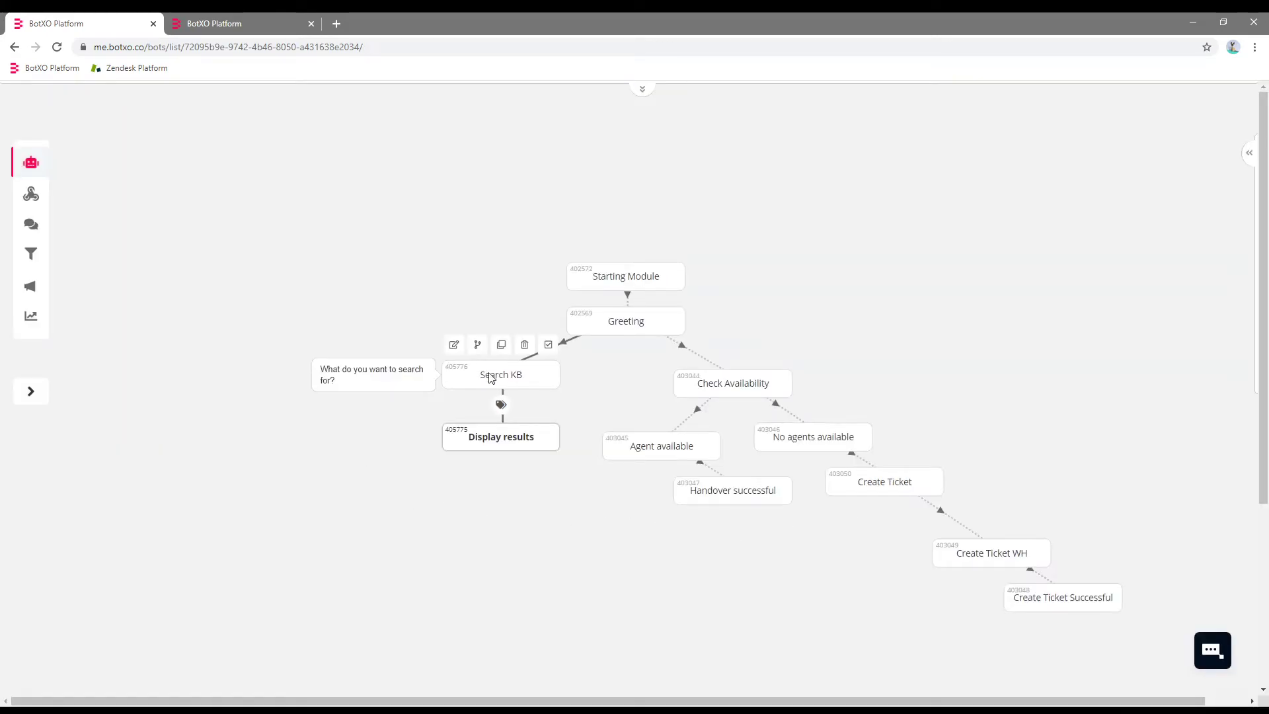
pyautogui.click(505, 386)
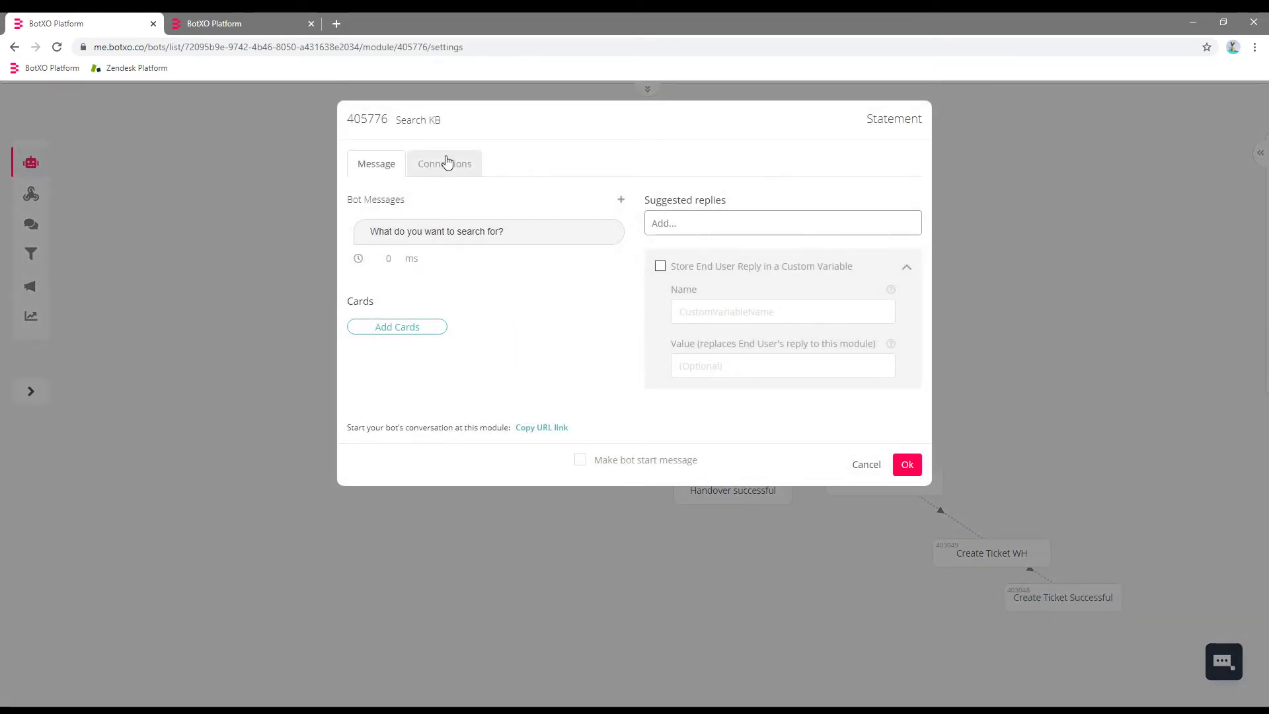
pyautogui.click(446, 166)
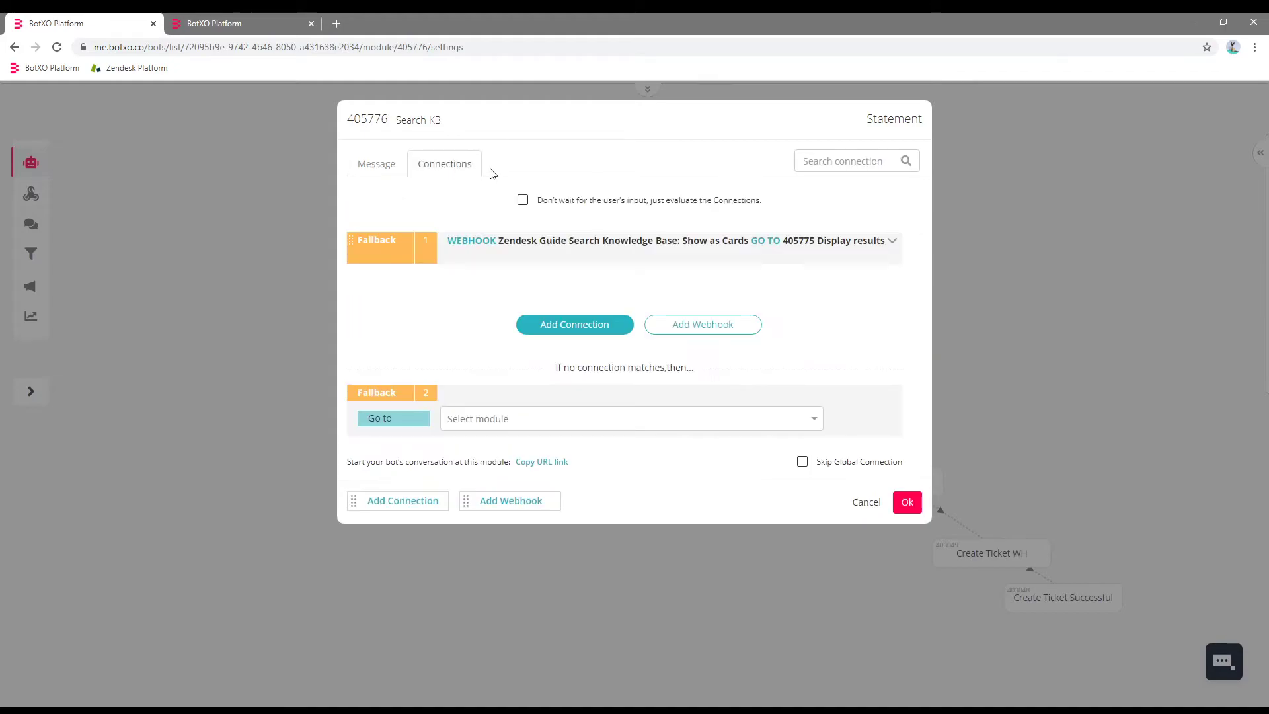
pyautogui.click(891, 241)
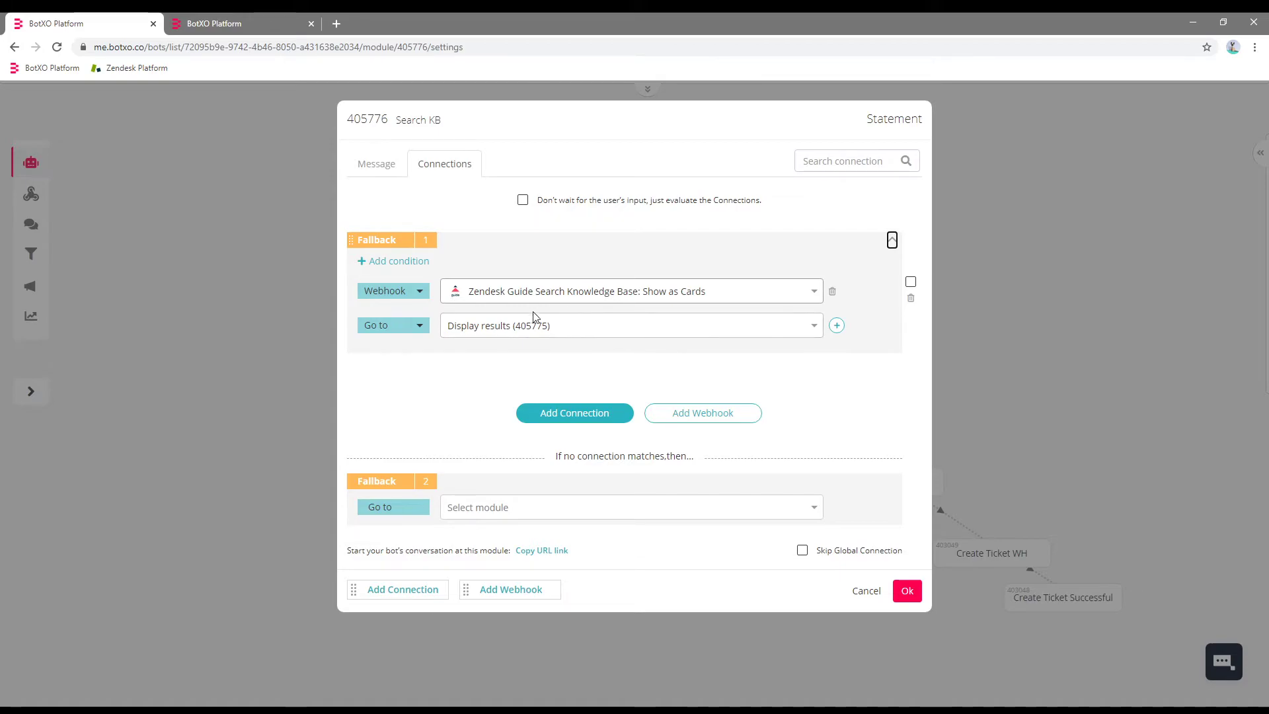
pyautogui.click(910, 298)
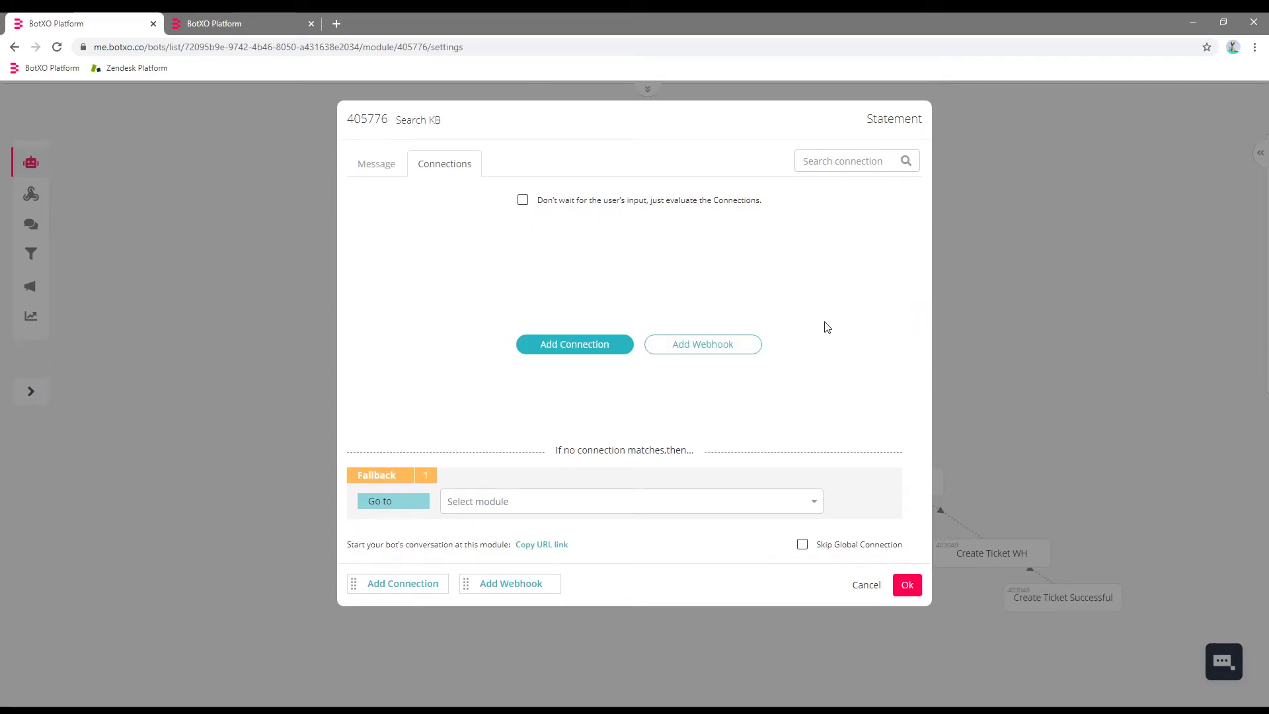
# Add a Search KB connection that runs the Show as Cards webhook.
pyautogui.click(661, 348)
pyautogui.click(510, 289)
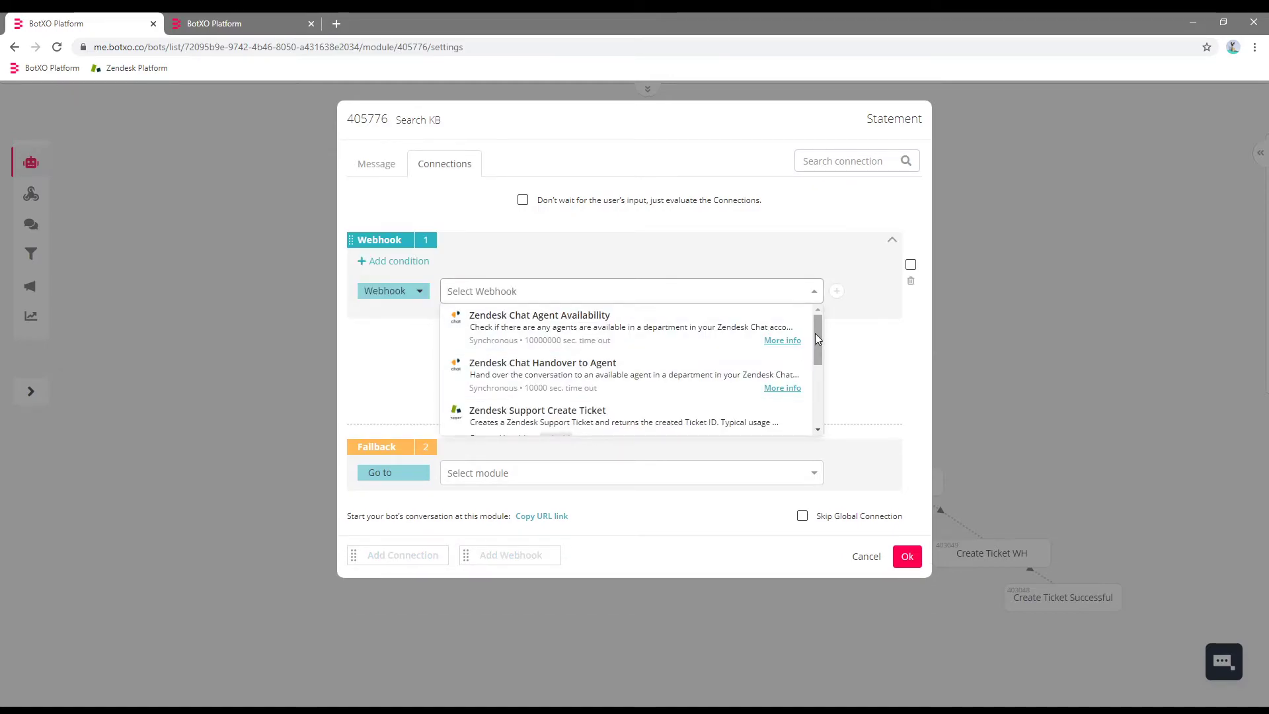
pyautogui.moveTo(818, 333); pyautogui.dragTo(814, 390)
pyautogui.click(689, 406)
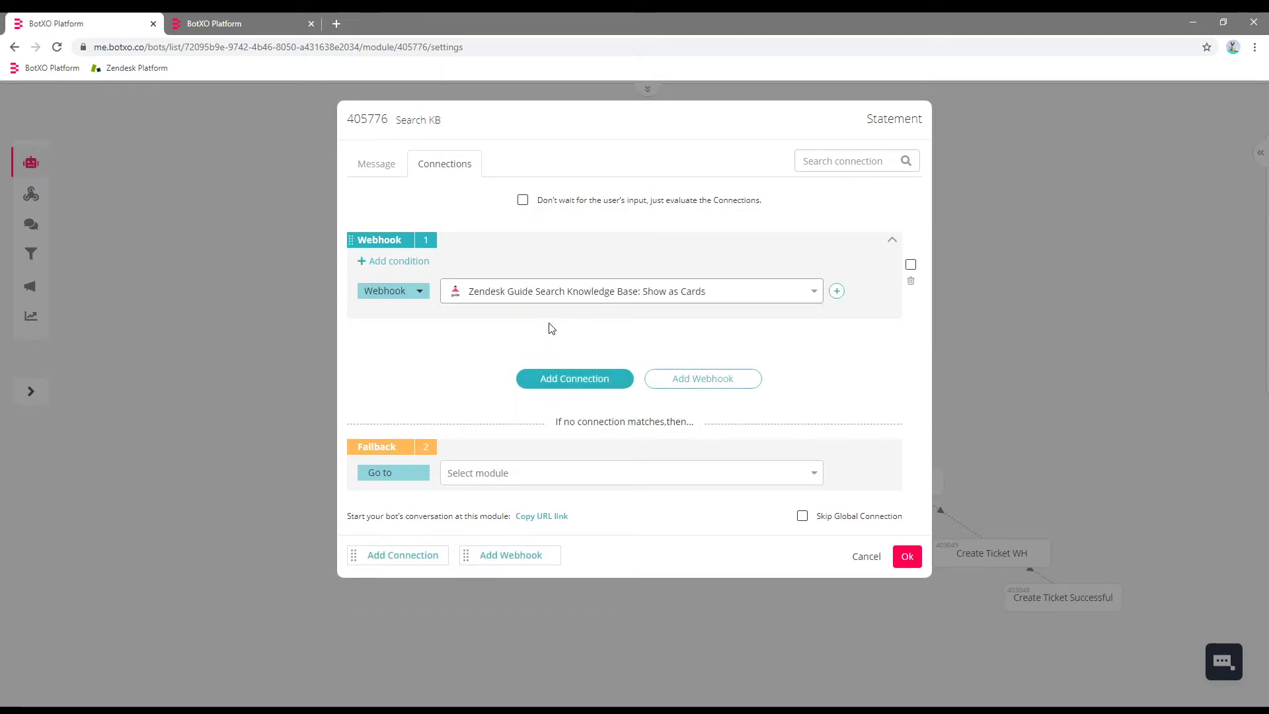
# Route to Display results when zendeskResultsAmount is greater than 0.
pyautogui.click(567, 377)
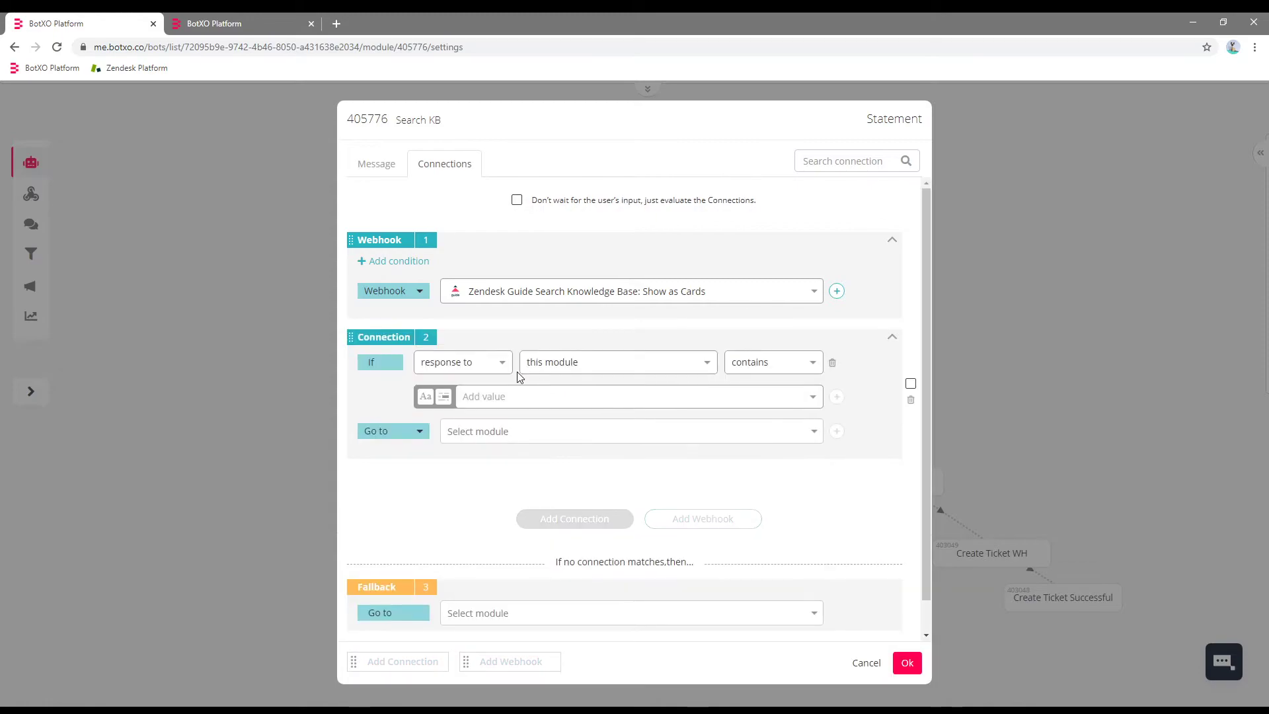
pyautogui.click(421, 370)
pyautogui.click(465, 443)
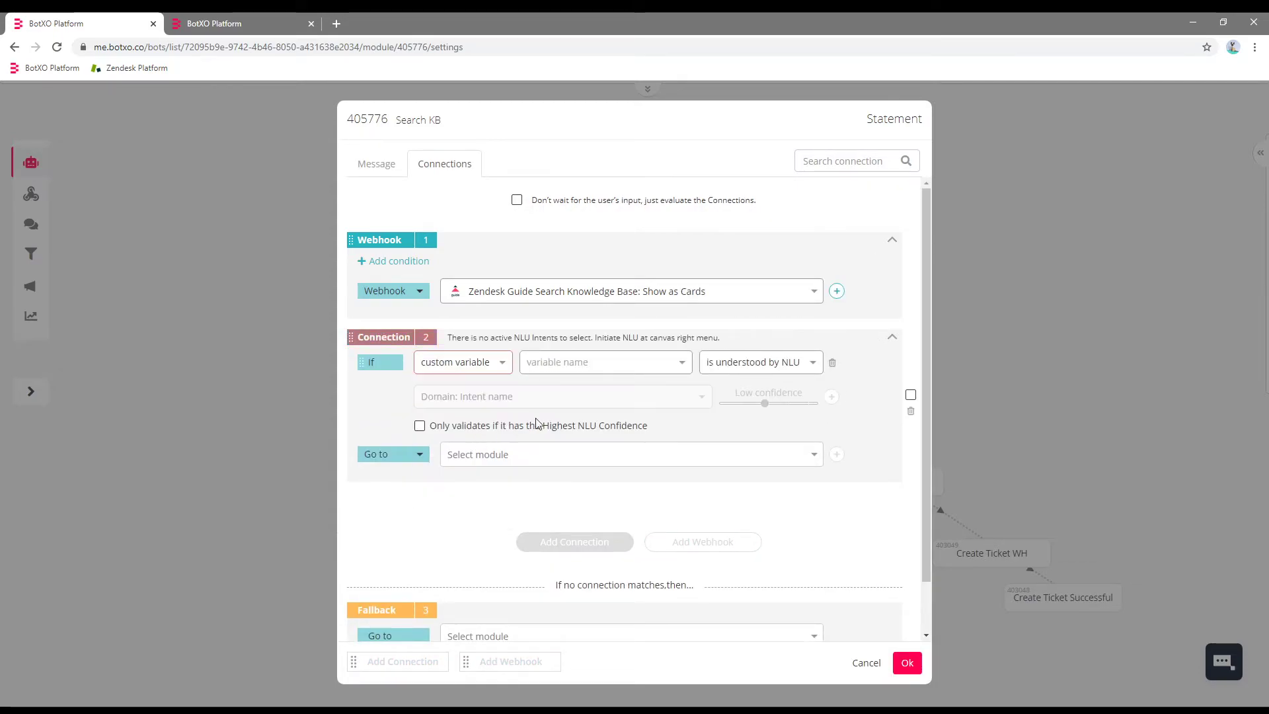
pyautogui.click(606, 365)
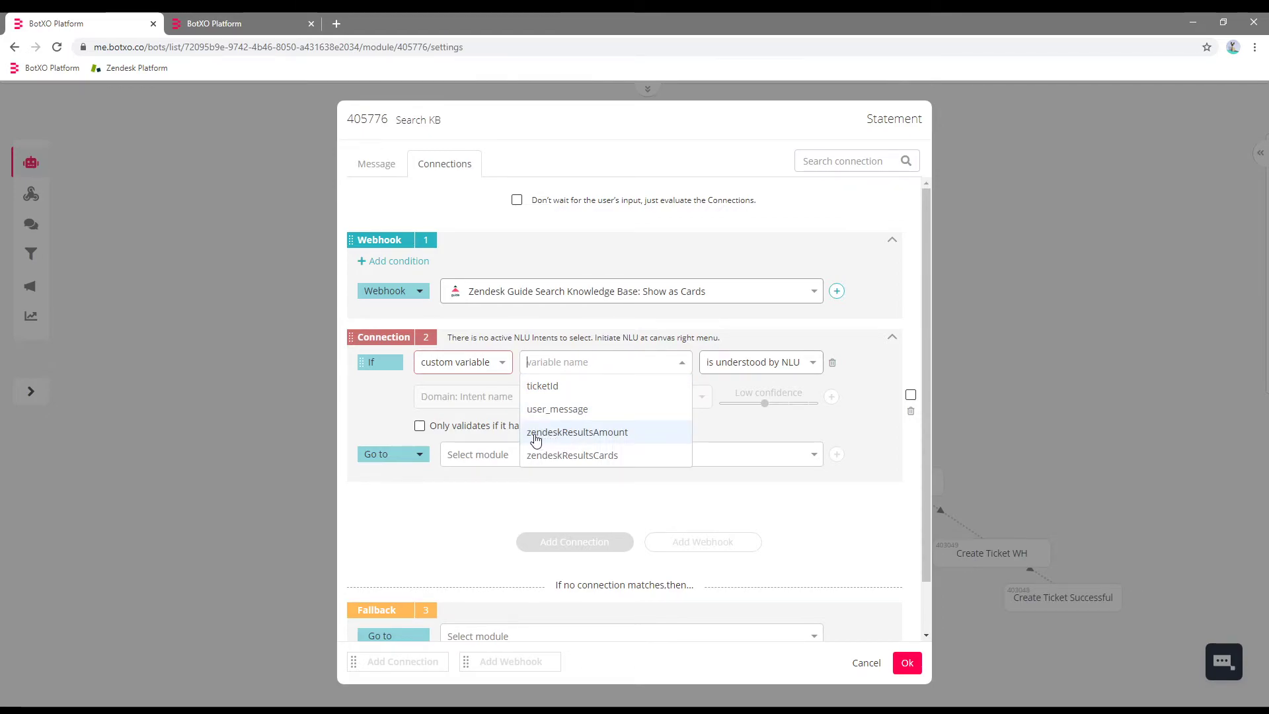
pyautogui.click(613, 435)
pyautogui.click(735, 362)
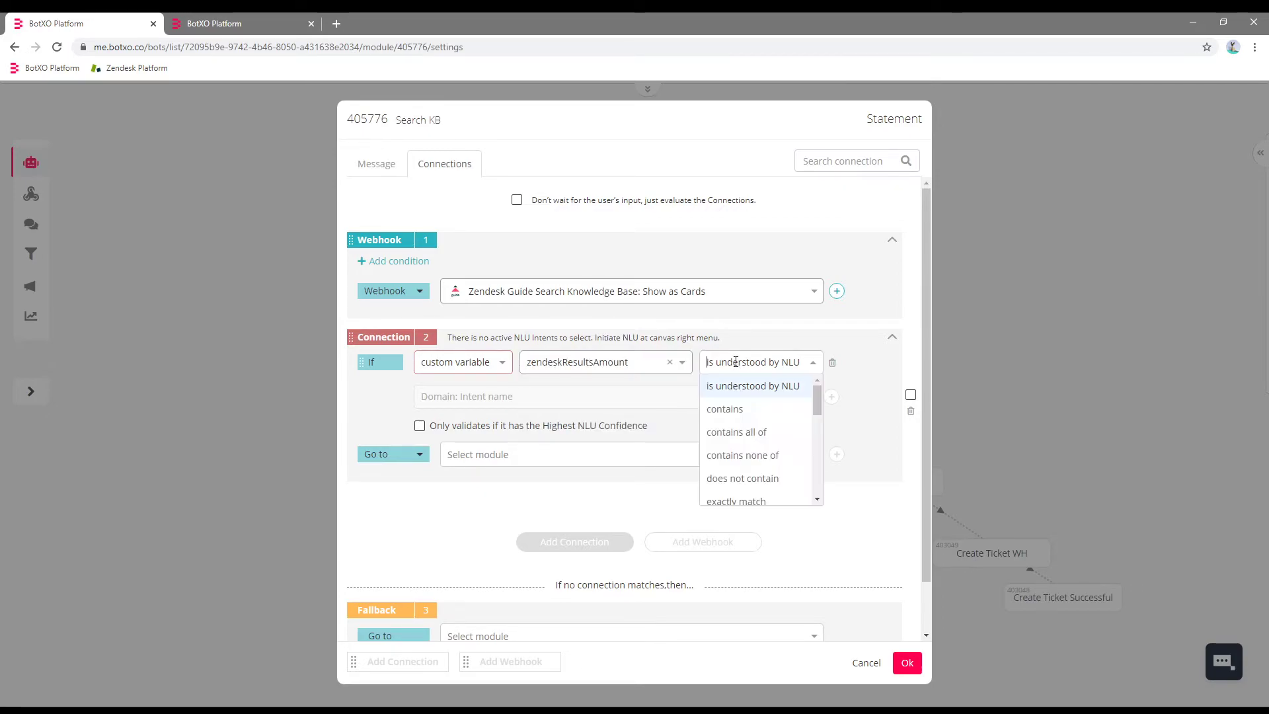
pyautogui.moveTo(816, 402); pyautogui.dragTo(817, 452)
pyautogui.click(756, 468)
pyautogui.click(554, 393)
pyautogui.write('0')
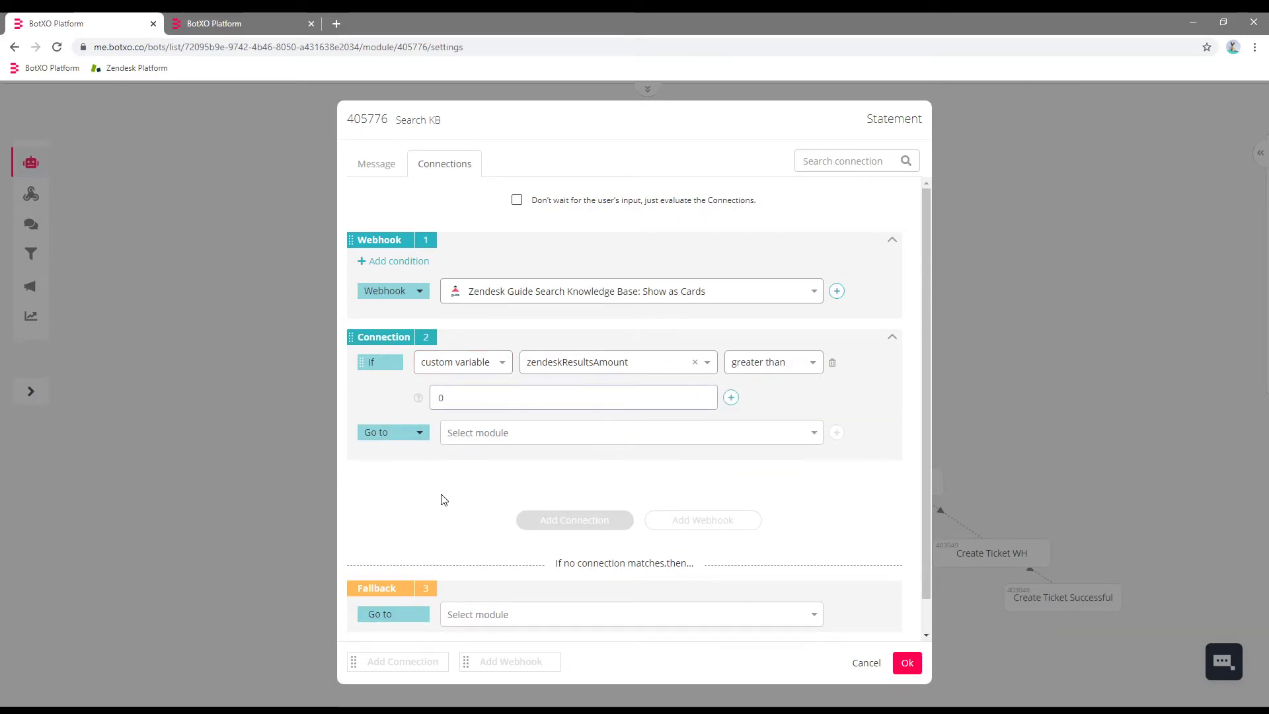
pyautogui.click(502, 438)
pyautogui.scroll(-5, 634, 529)
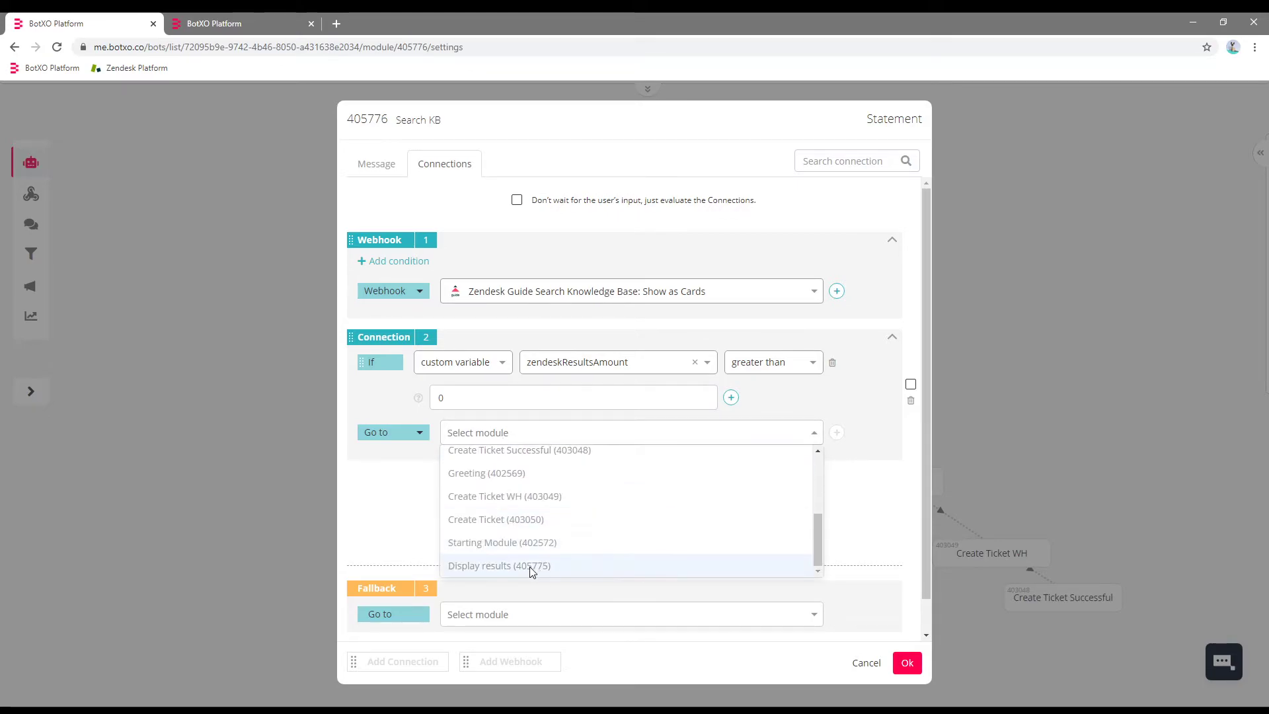
pyautogui.click(529, 566)
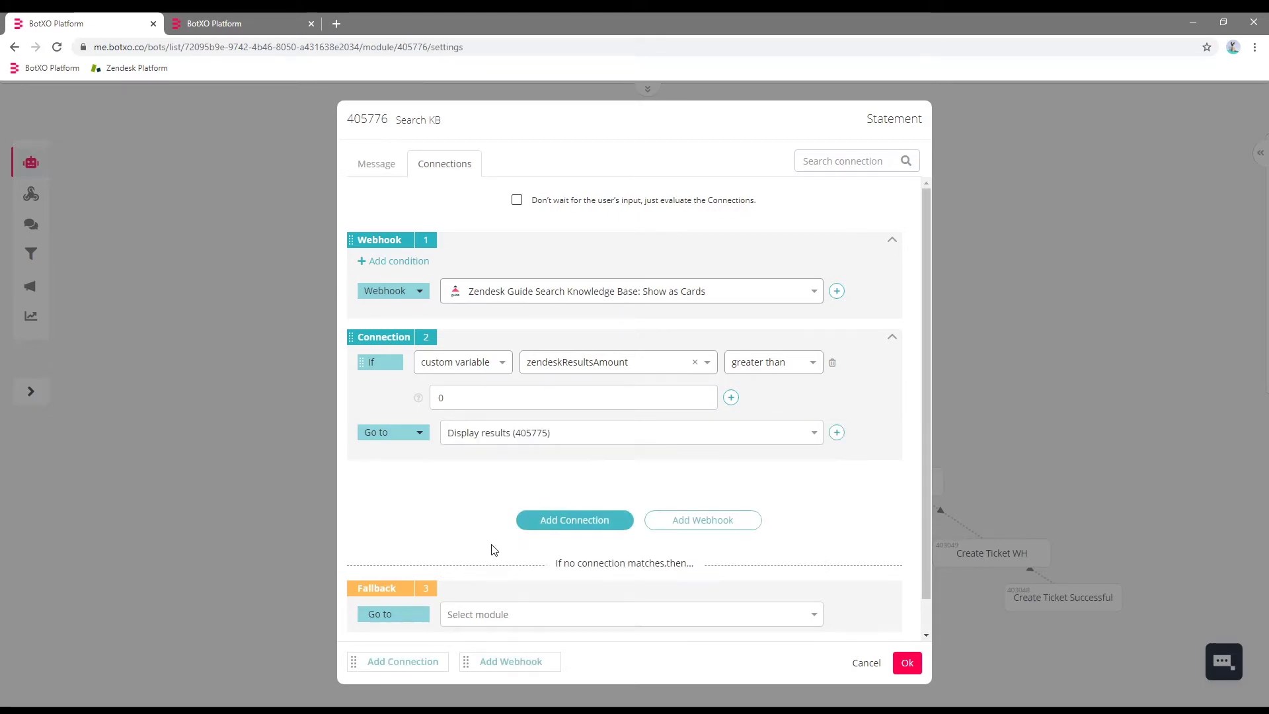
# Add a third connection and make it a condition-free fallback.
pyautogui.click(571, 522)
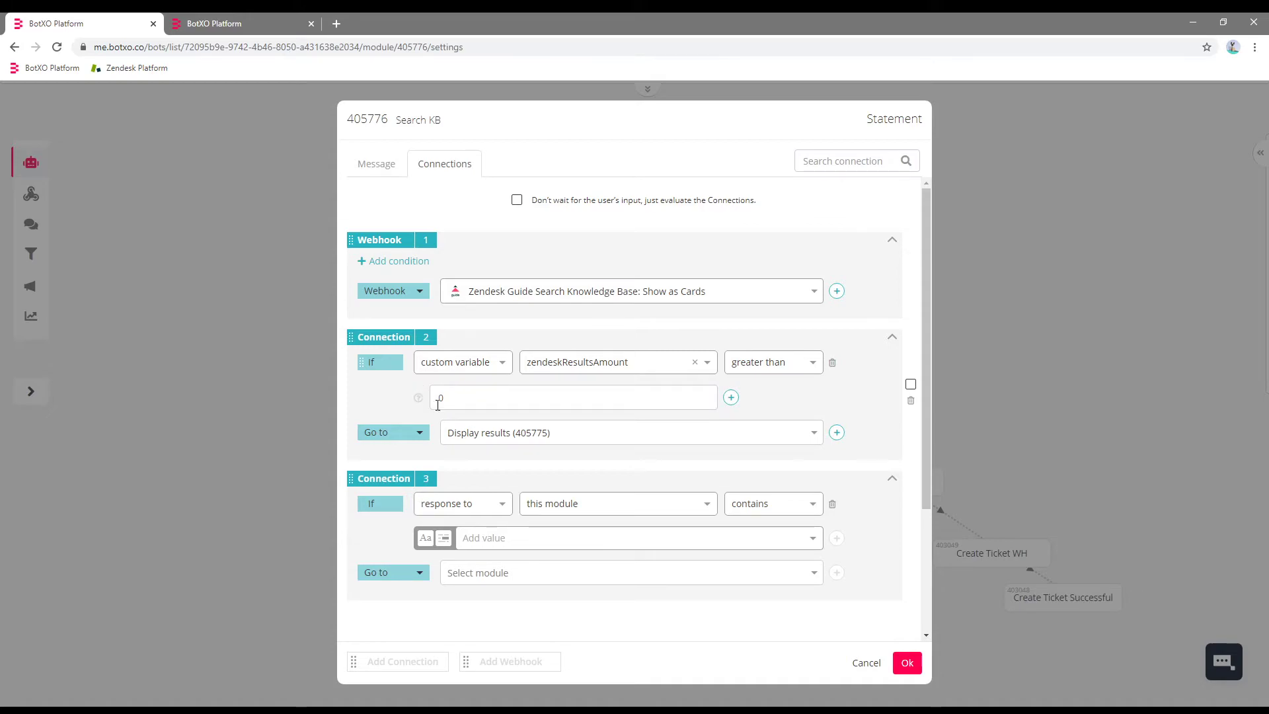
pyautogui.click(833, 505)
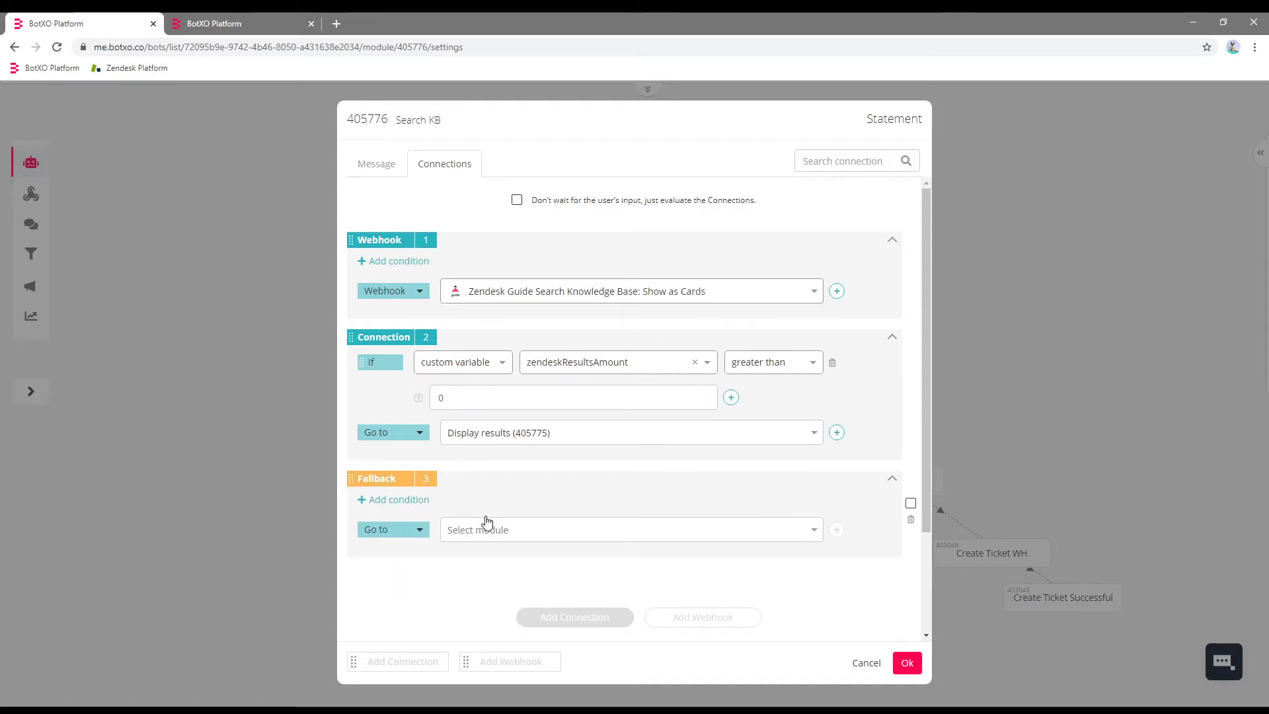
pyautogui.click(505, 530)
# Create a new 'No results' module as the fallback destination and confirm.
pyautogui.click(498, 556)
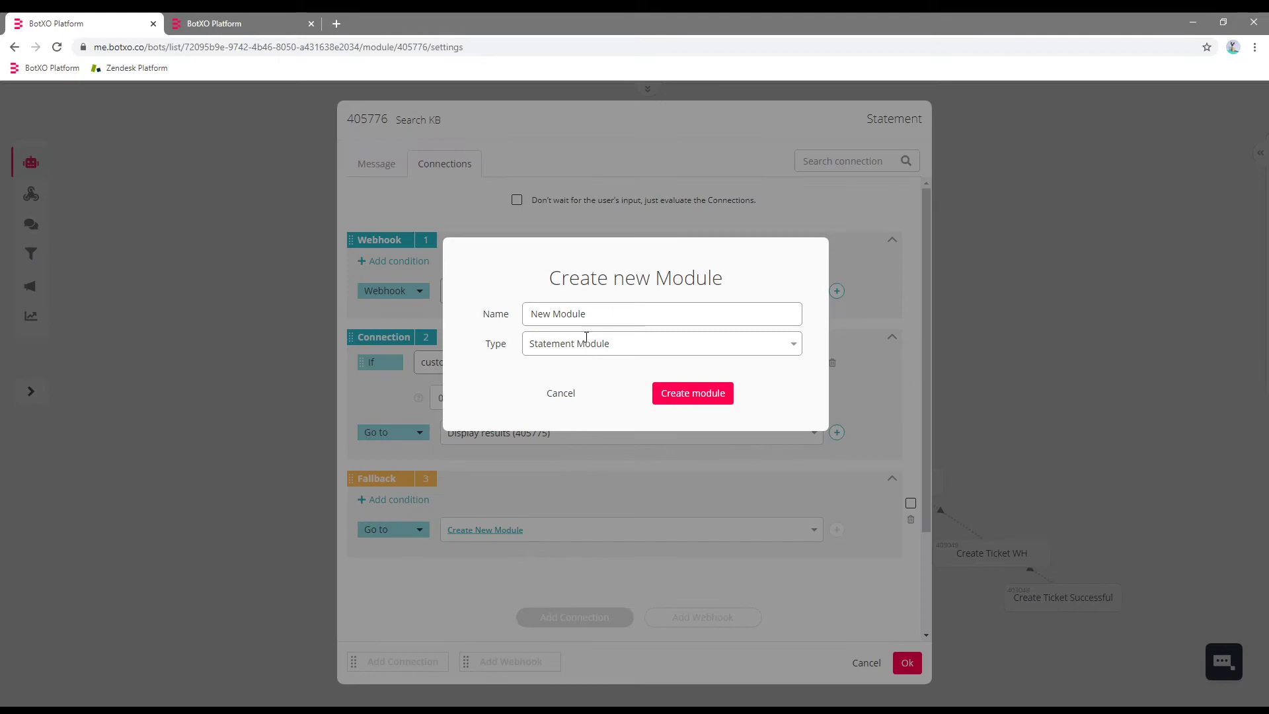
pyautogui.tripleClick(614, 315)
pyautogui.write('No results')
pyautogui.click(720, 395)
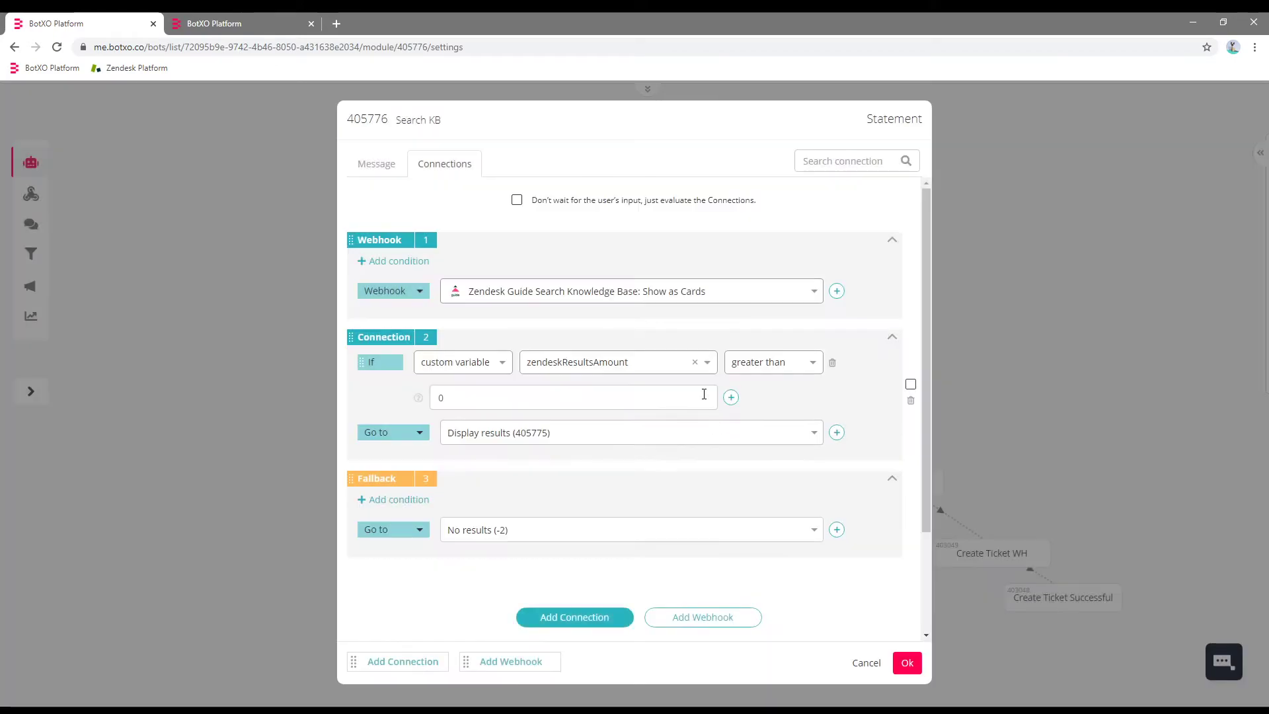
pyautogui.click(900, 669)
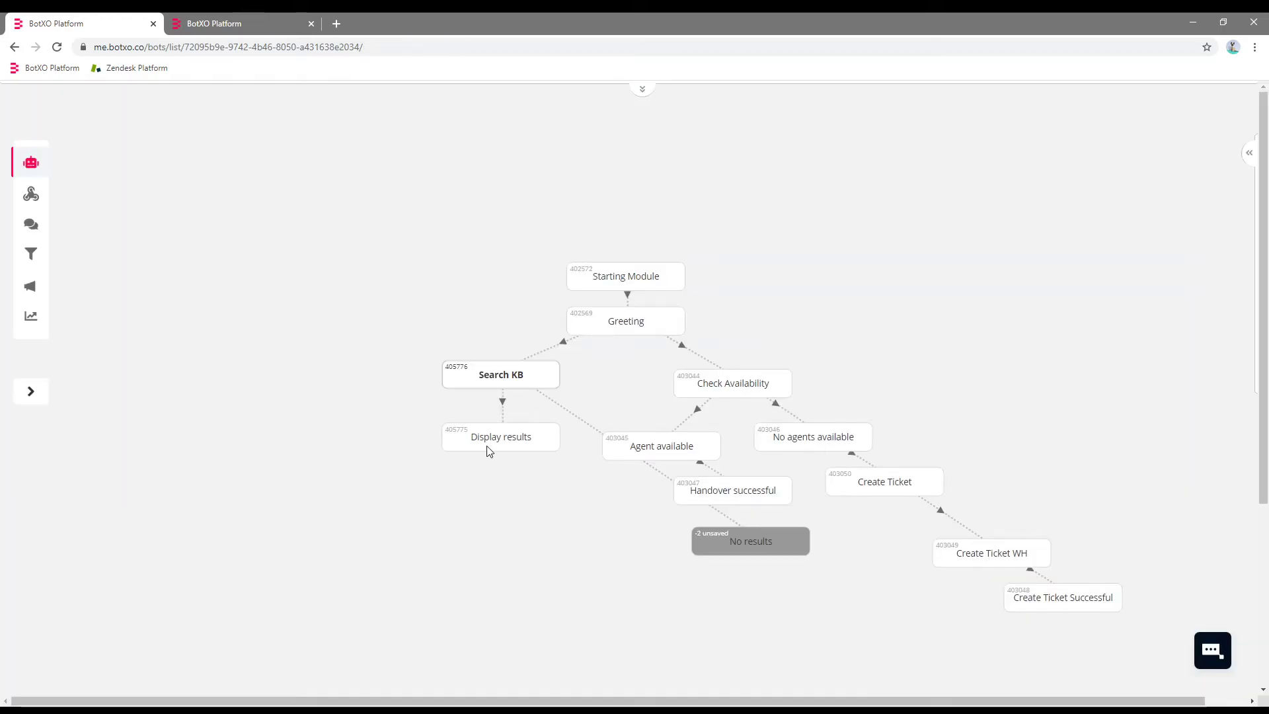
# Place No results beside Search KB, set its reply to "I'm afraid no results were found.", and save.
pyautogui.moveTo(765, 546)
pyautogui.moveTo(765, 546); pyautogui.dragTo(348, 459)
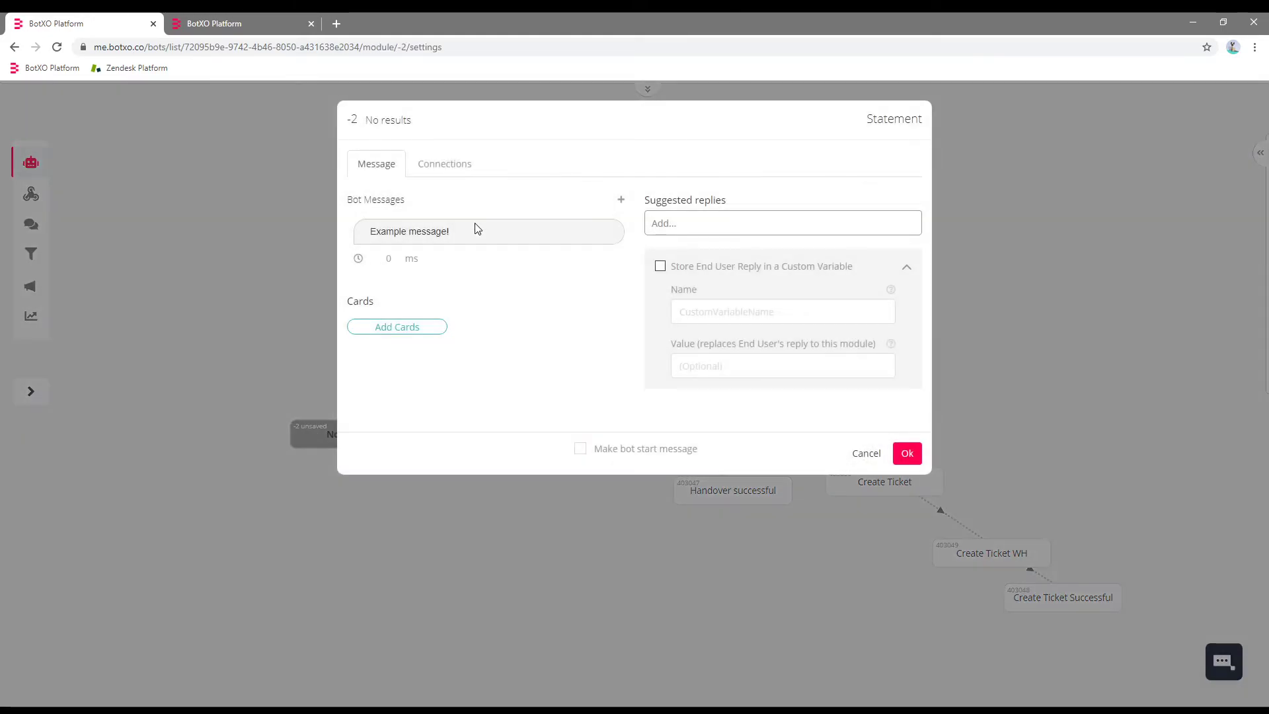
pyautogui.click(474, 222)
pyautogui.hotkey('ctrl', 'a')
pyautogui.write("I'm afraid no results were found.")
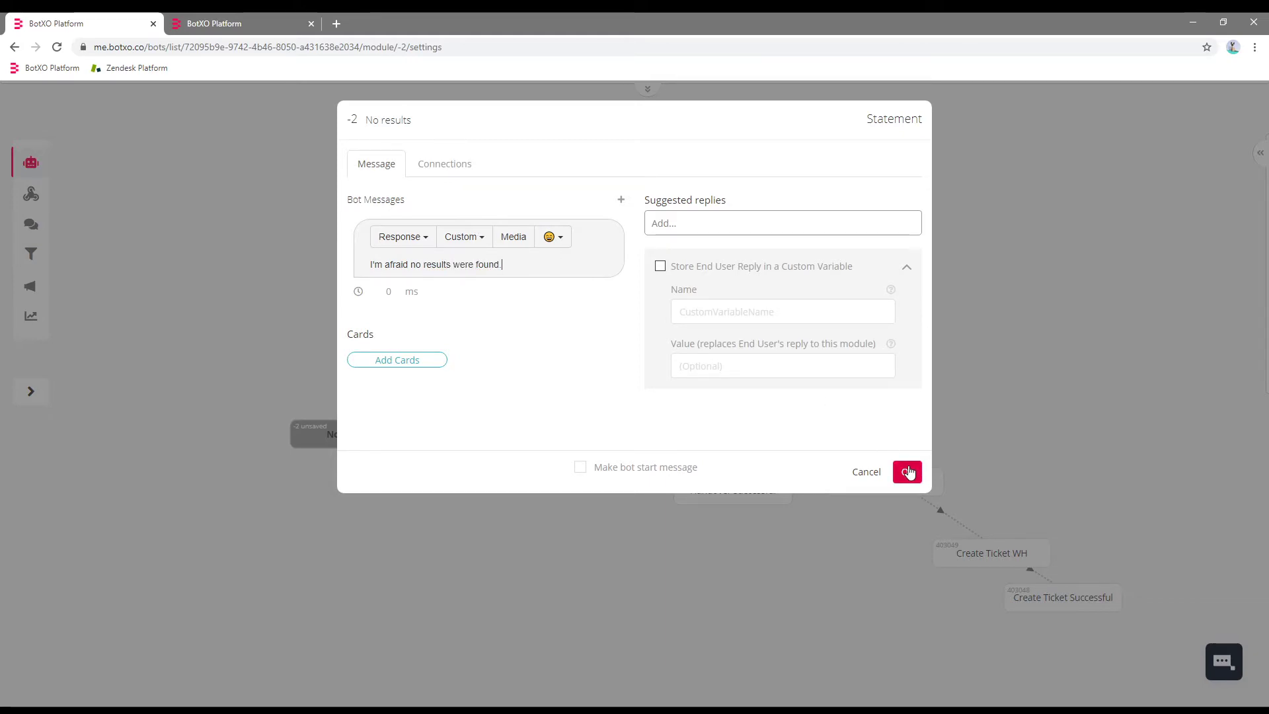
pyautogui.click(908, 471)
pyautogui.moveTo(640, 90)
pyautogui.click(569, 104)
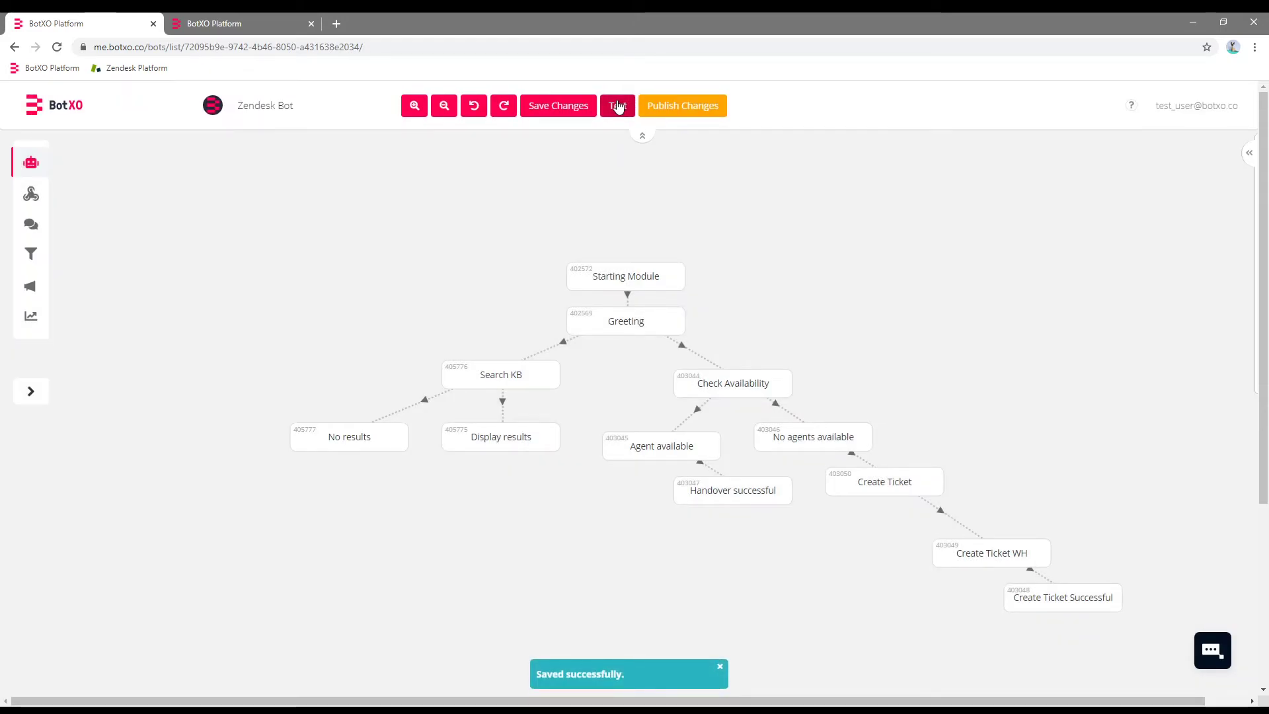
# In the bot tester, search the help center for 'article'.
pyautogui.click(618, 107)
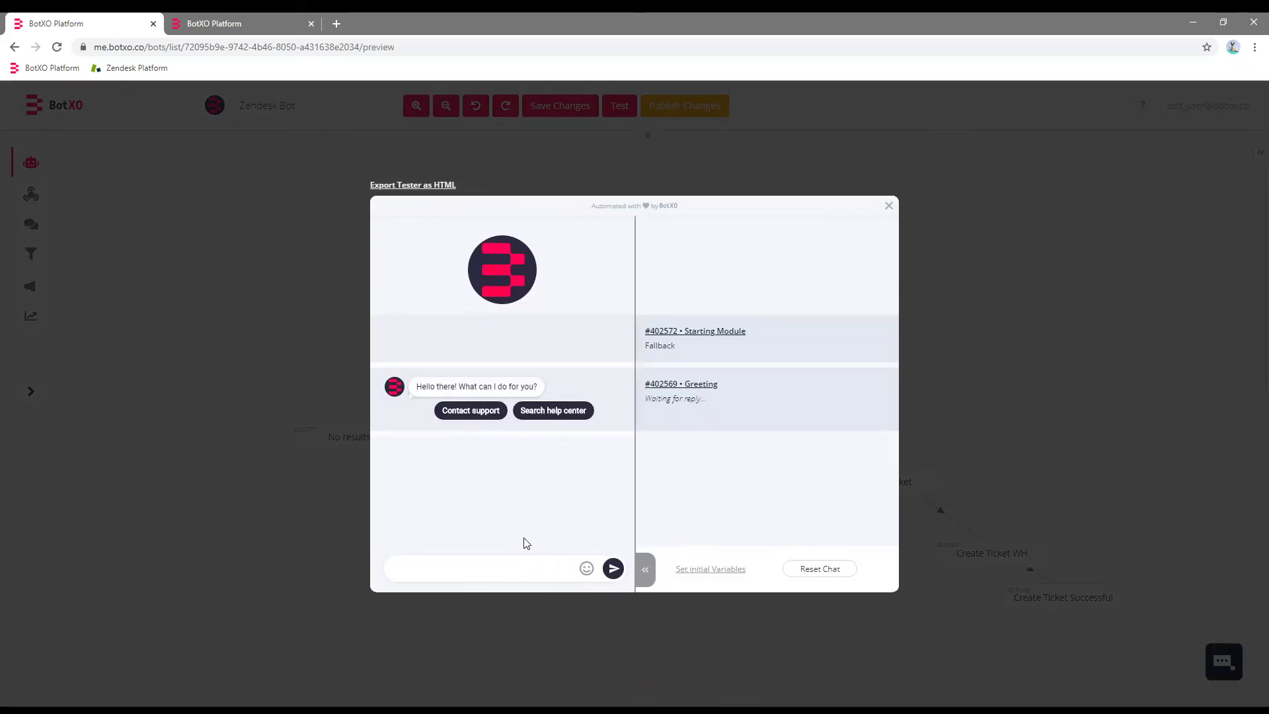
pyautogui.click(553, 411)
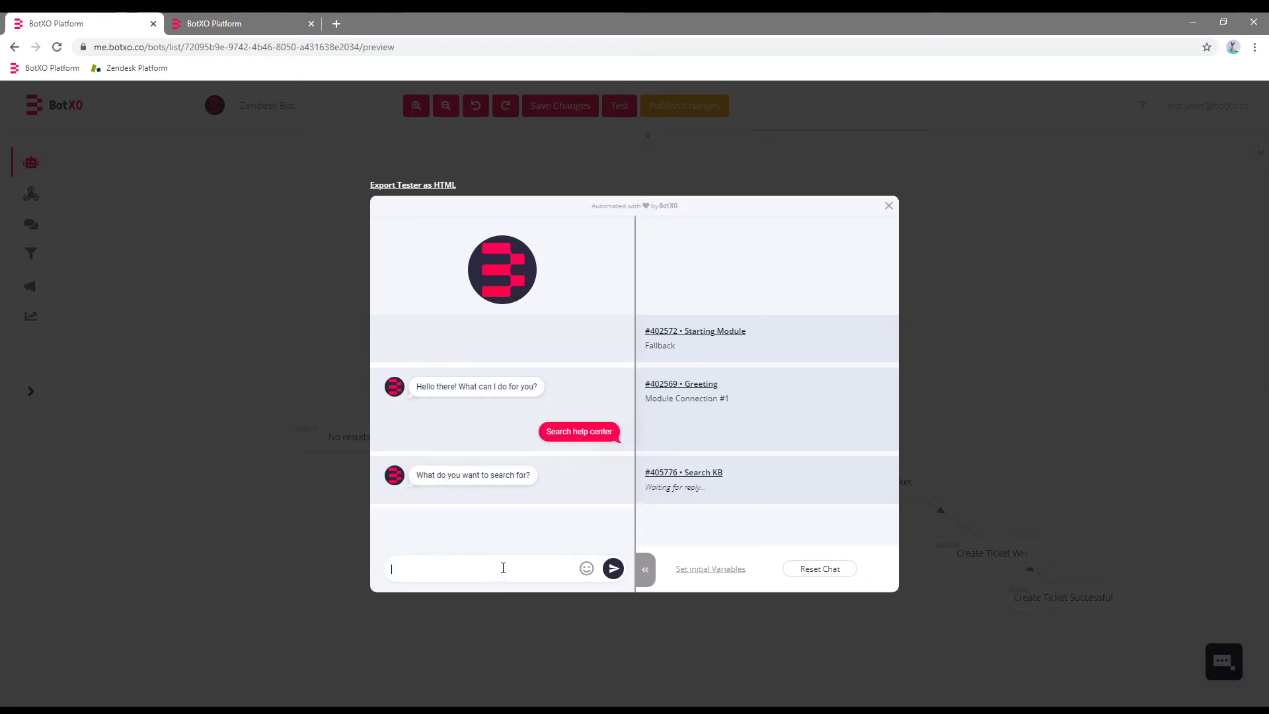
pyautogui.write('article')
pyautogui.press('Return')
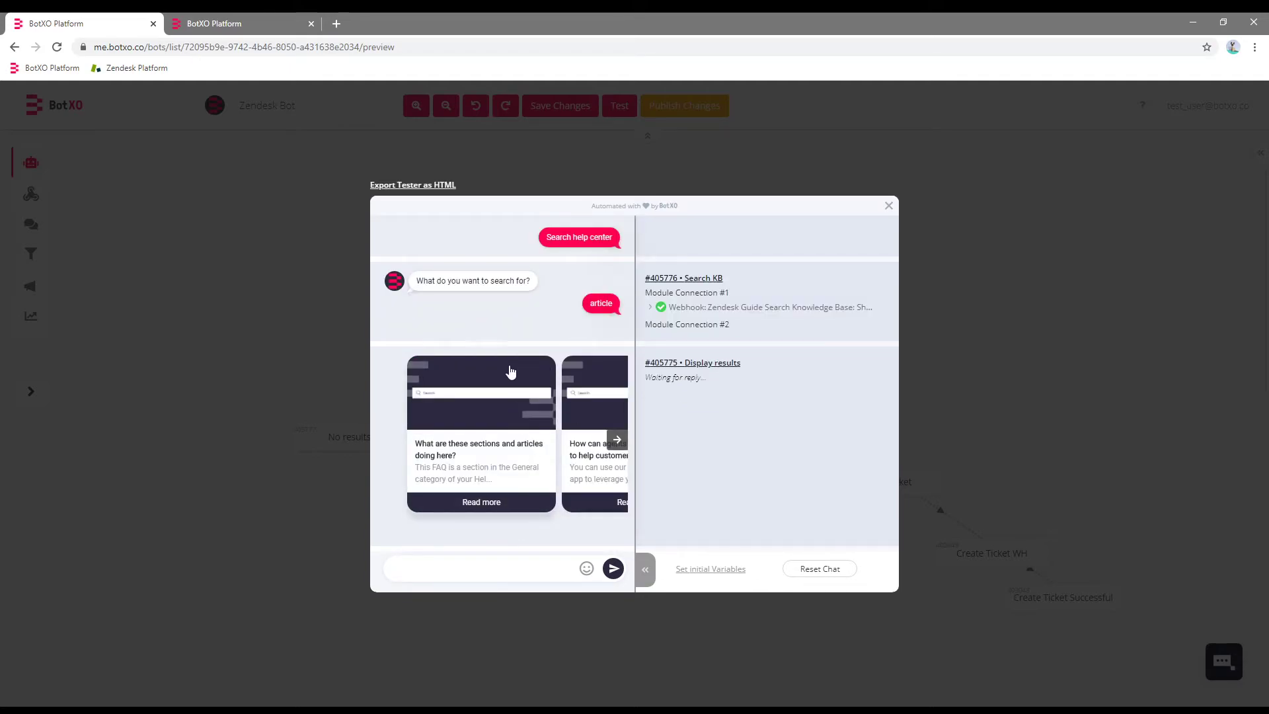
# Browse forward and back through the returned article cards.
pyautogui.click(623, 454)
pyautogui.click(623, 453)
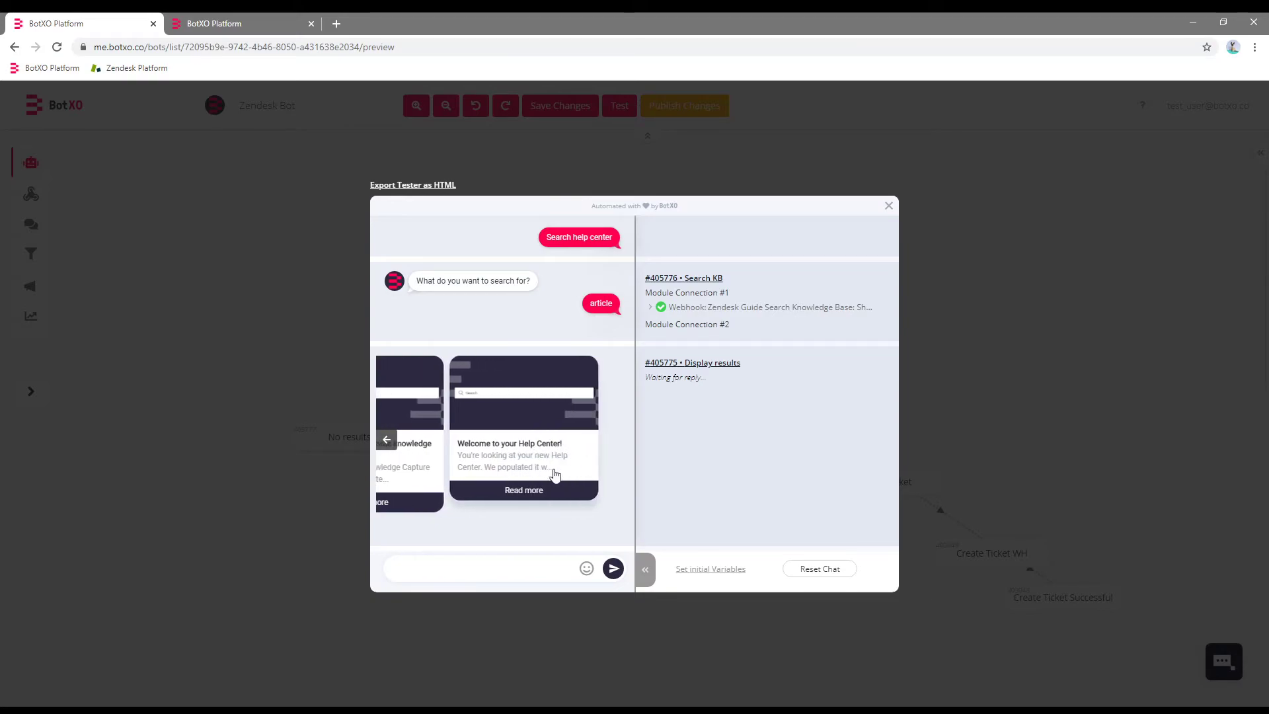
pyautogui.click(381, 441)
pyautogui.click(381, 441)
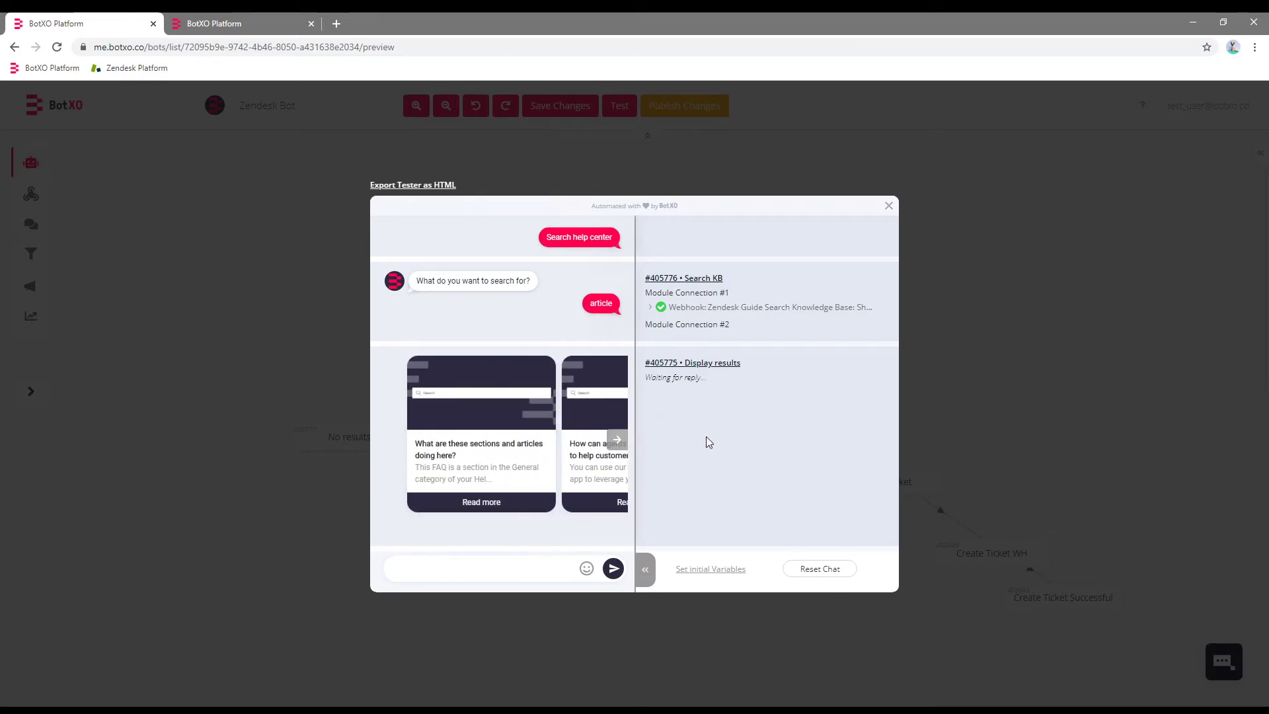
# Reset the test chat and run a help-center search with nonsense text.
pyautogui.click(819, 568)
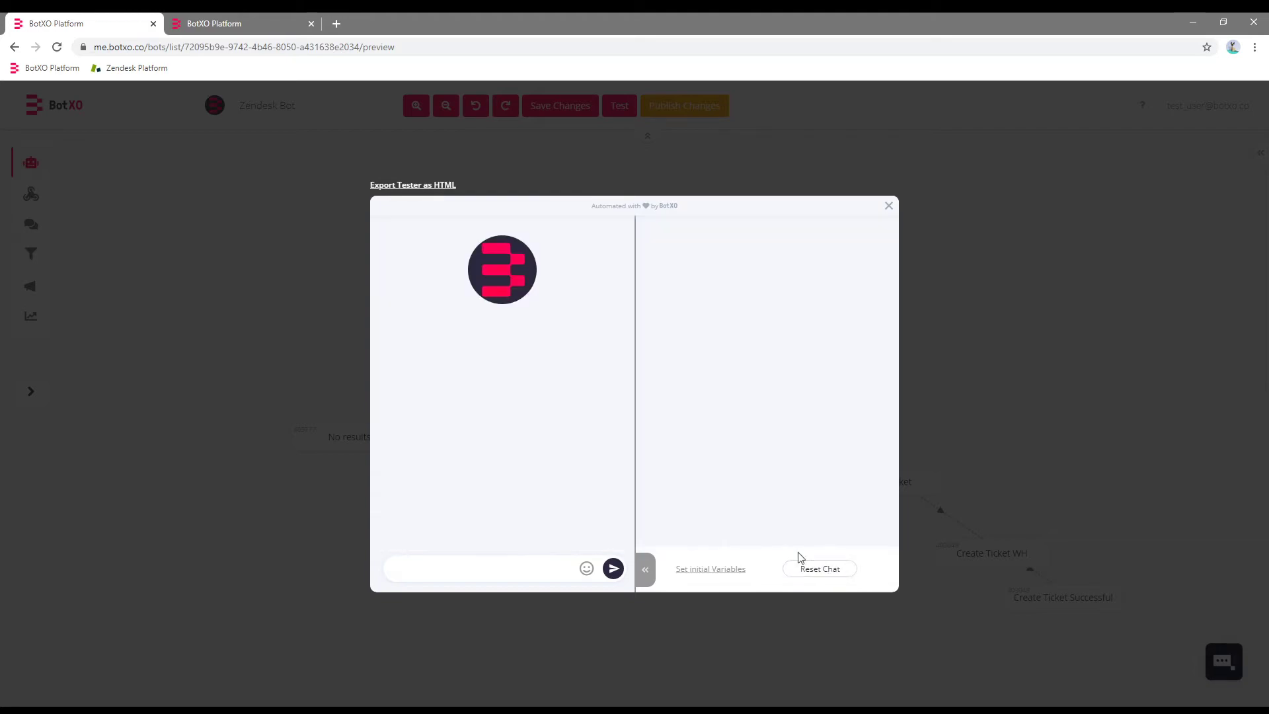
pyautogui.click(516, 571)
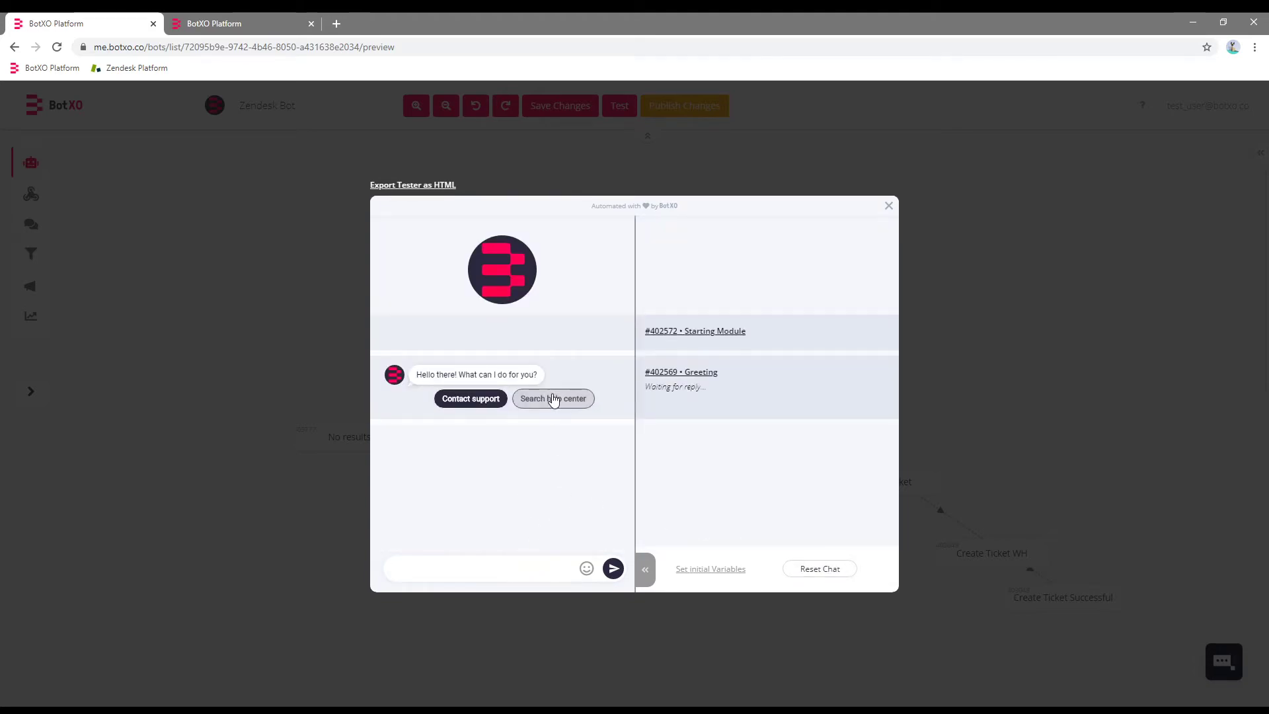
pyautogui.click(554, 398)
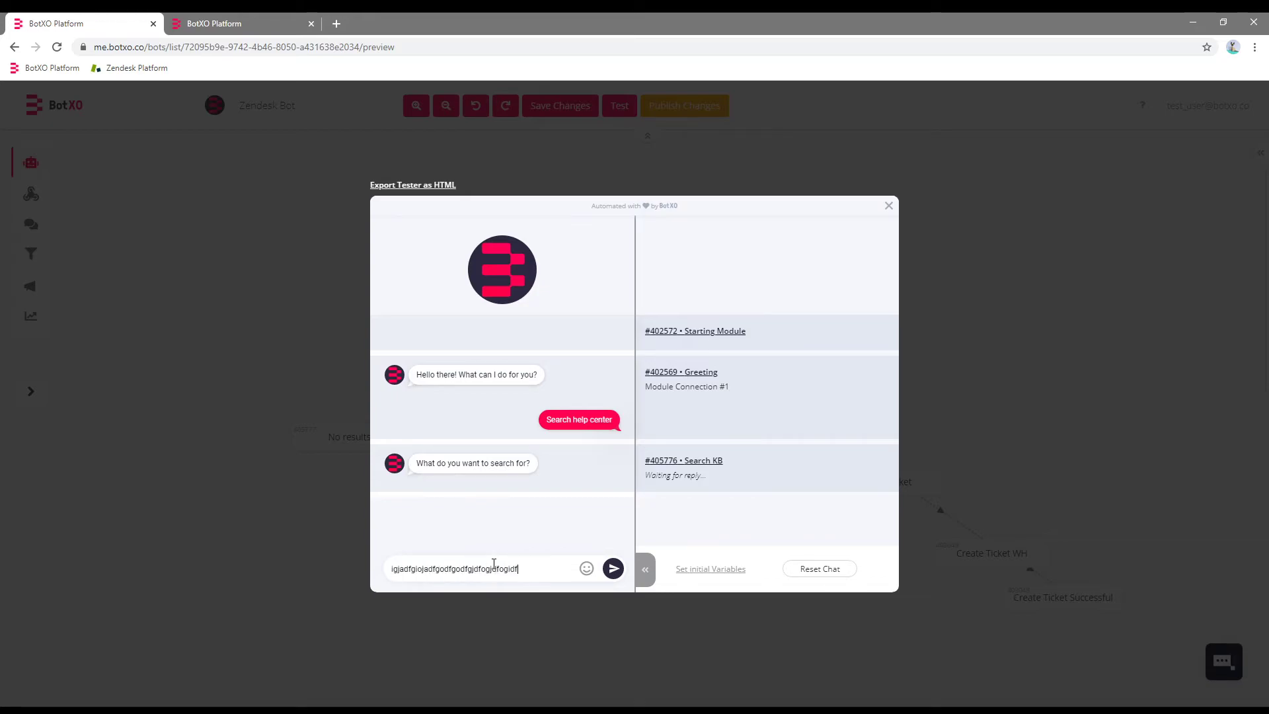
pyautogui.press('Return')
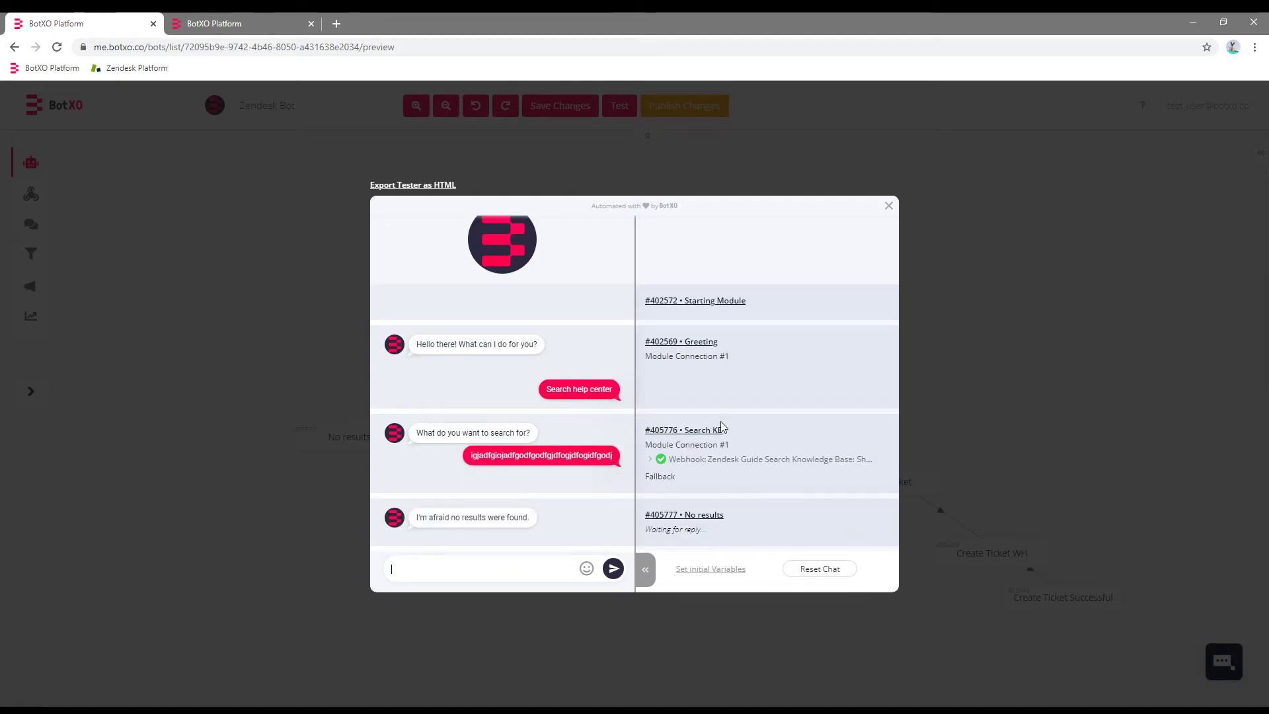
# Check the no-results reply, then close the bot tester.
pyautogui.moveTo(530, 521); pyautogui.dragTo(418, 526)
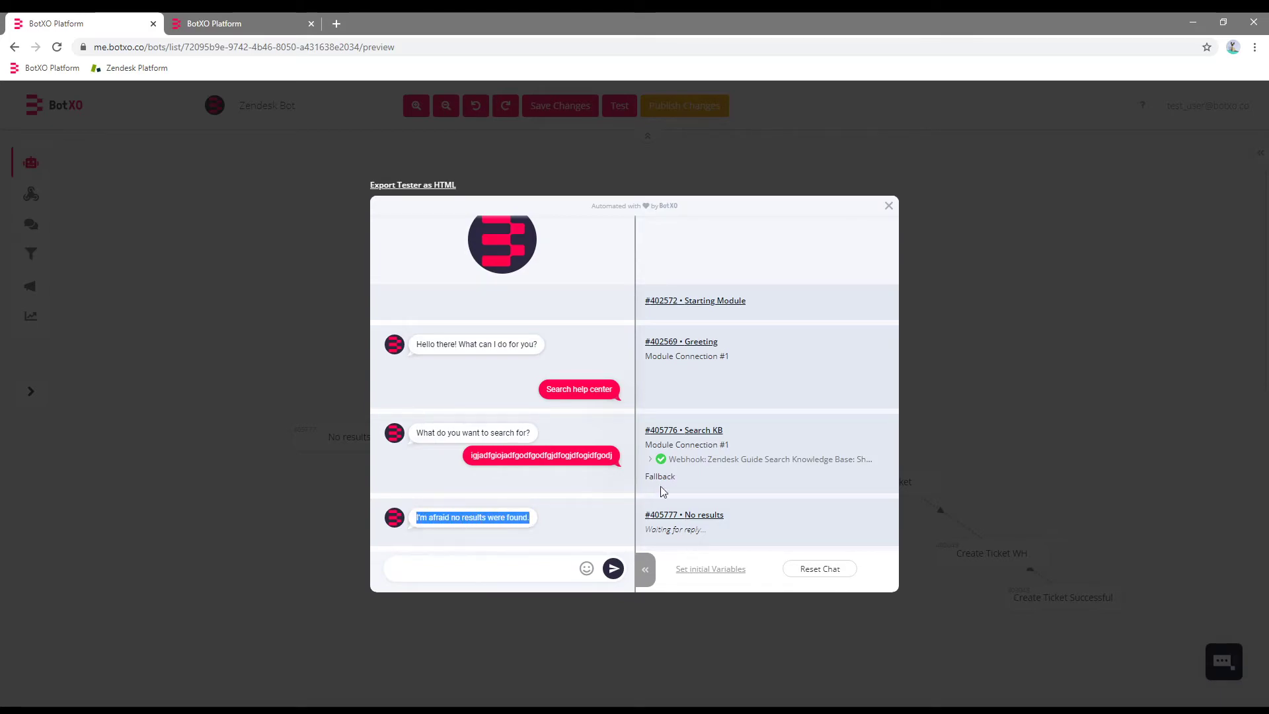
pyautogui.moveTo(532, 522); pyautogui.dragTo(414, 526)
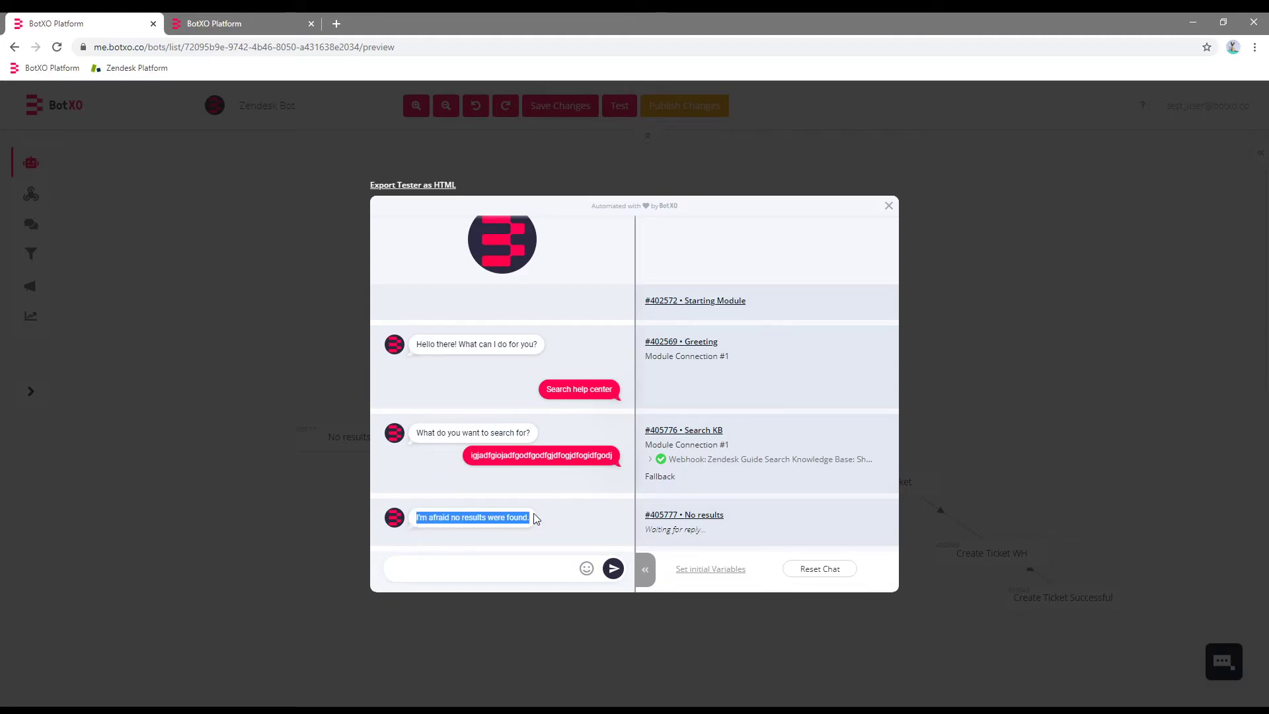
pyautogui.click(593, 530)
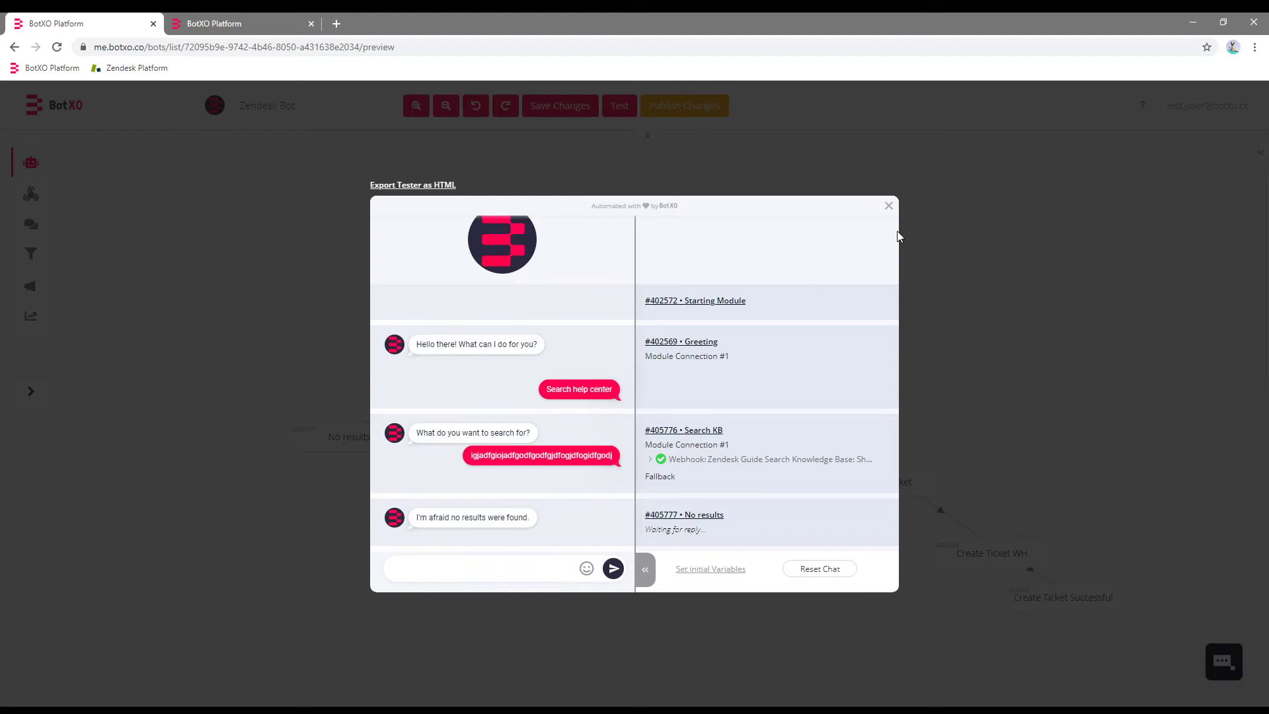
pyautogui.click(889, 205)
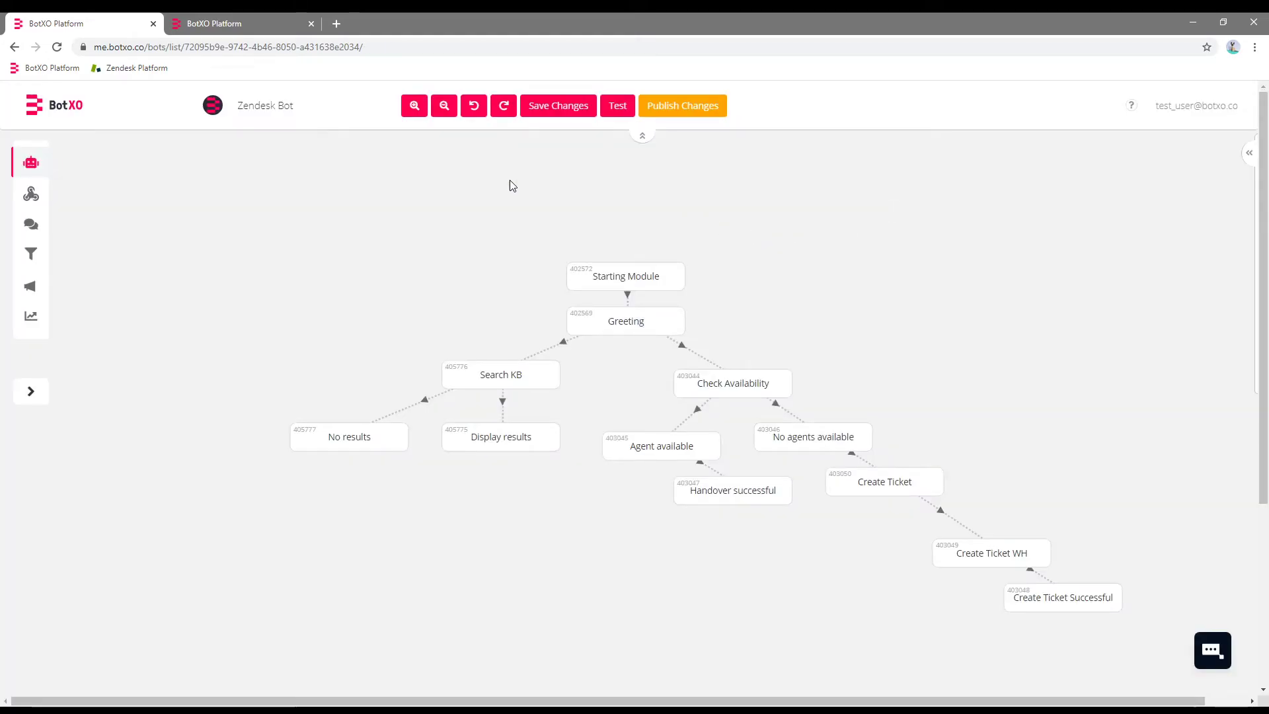
# Add a custom variable named zendeskResultsCardsNew whose mapper is the copied card template.
pyautogui.click(38, 202)
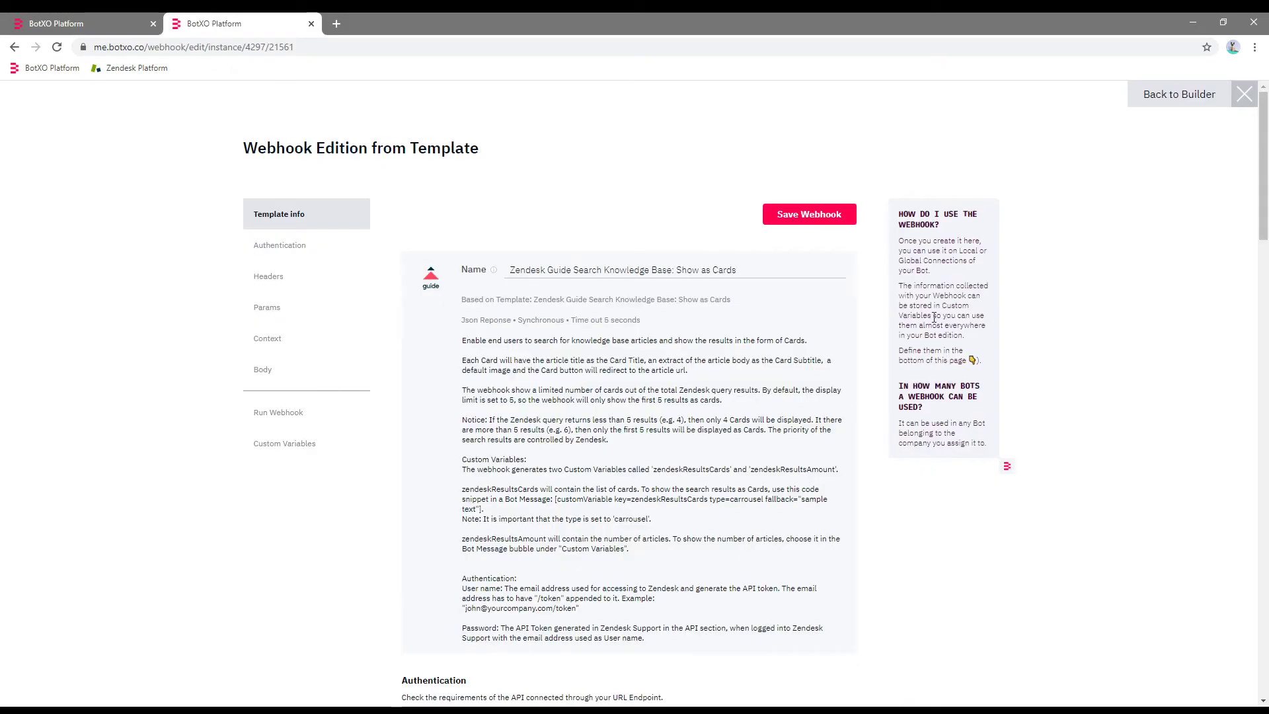
pyautogui.moveTo(1262, 189); pyautogui.dragTo(1264, 489)
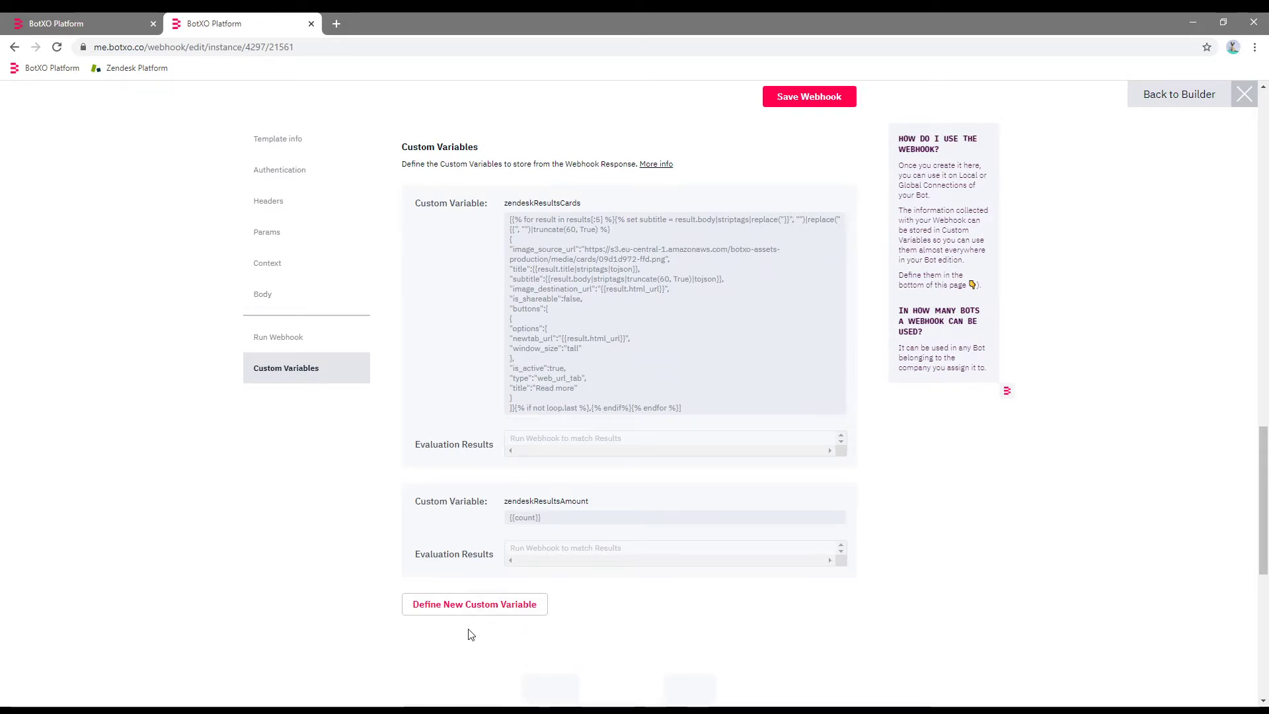
pyautogui.click(476, 603)
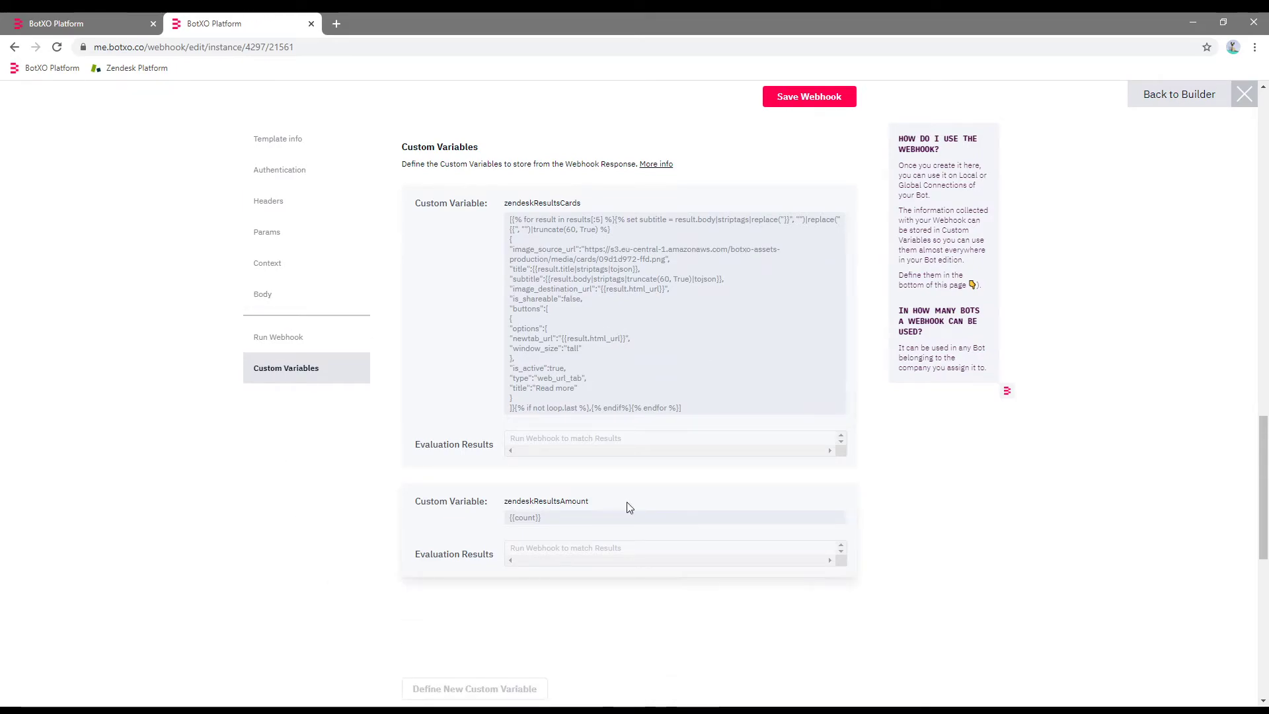
pyautogui.moveTo(692, 414); pyautogui.dragTo(504, 220)
pyautogui.scroll(-3, 991, 462)
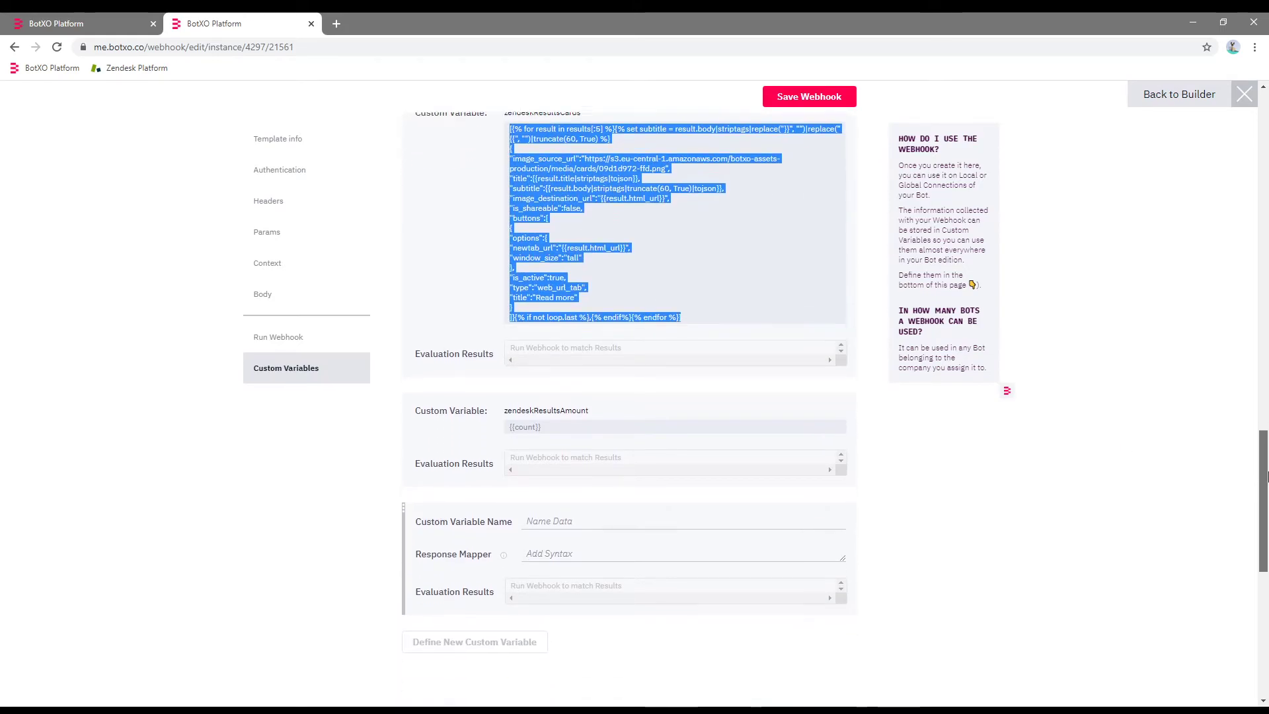
pyautogui.moveTo(1263, 527); pyautogui.dragTo(1264, 470)
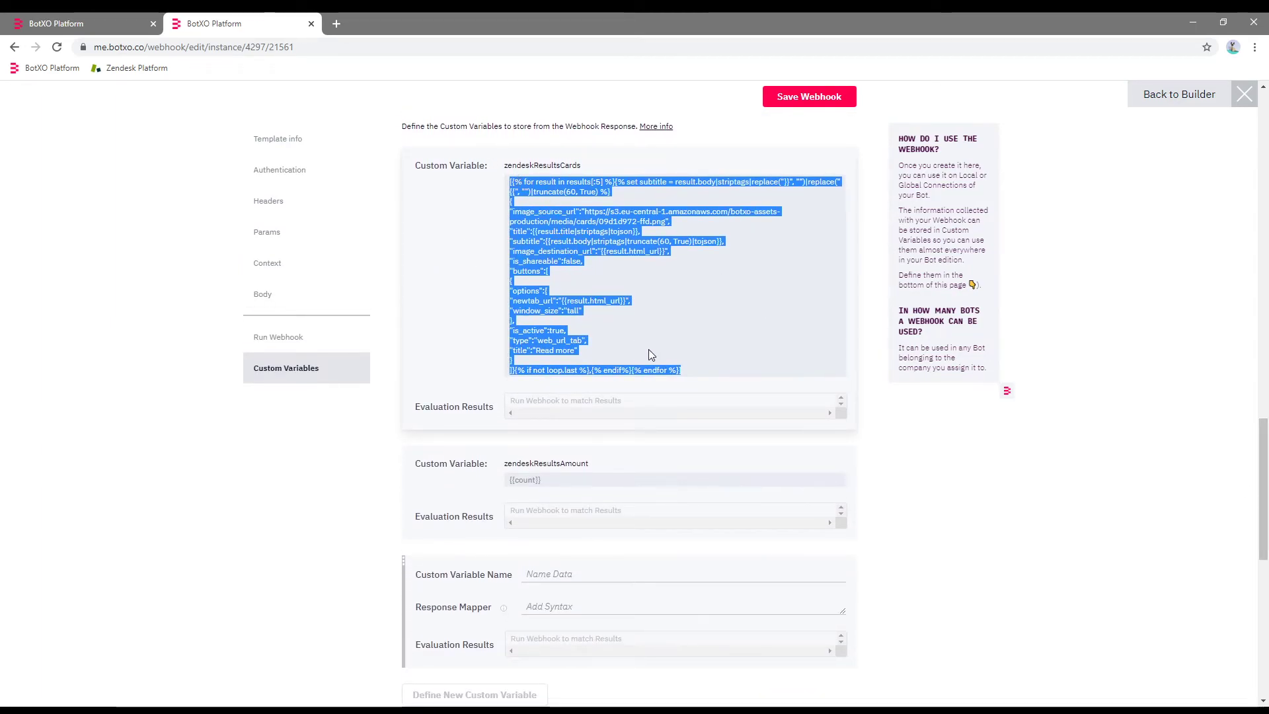
pyautogui.click(539, 605)
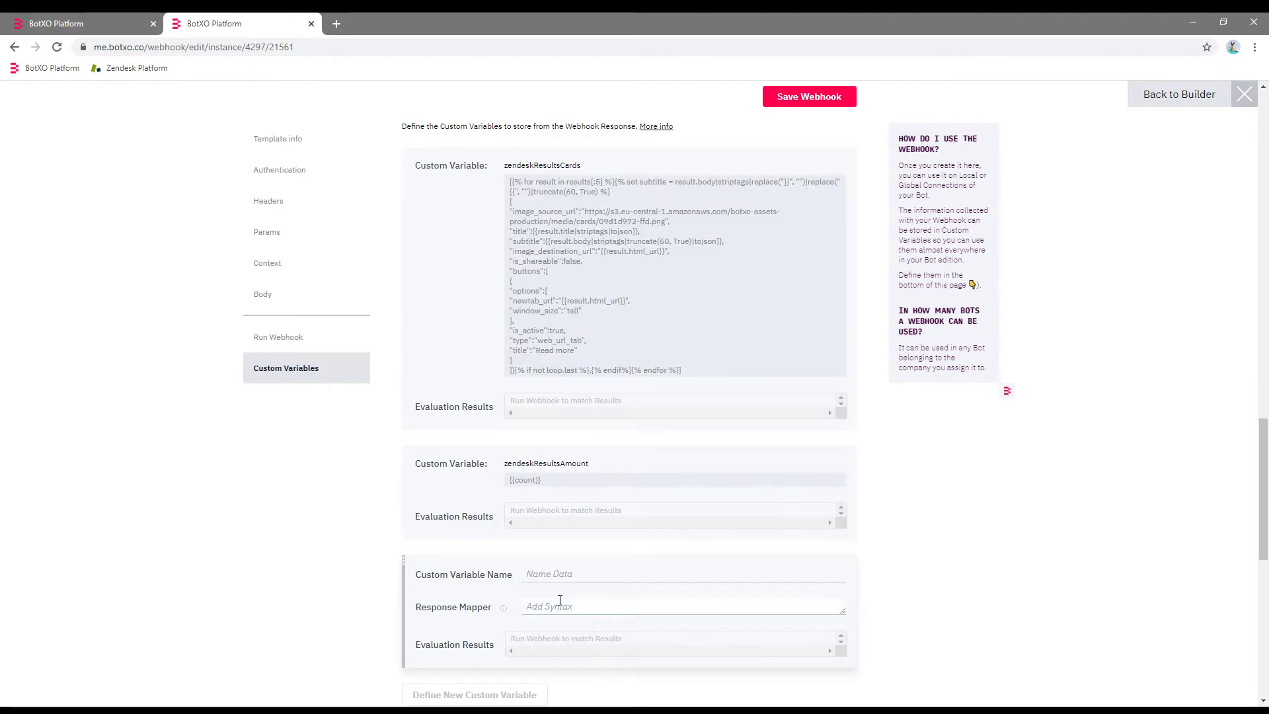
pyautogui.write('[{% for result in results[:5] %}{% set subtitle = result.body|striptags|replace("}}", "")|replace("{{", "")|truncate(60, True) %} { "image_source_url":"https://s3.eu-central-1.amazonaws.com/botxo-assets-production/media/cards/09d1d972-ffd.png", "title":{{result.title|striptags|tojson}}, "subtitle":{{result.body|striptags|truncate(60, True)|tojson}}, "image_destination_url":"{{result.html_url}}", "is_shareable":false, "buttons":[ { "options":{ "newtab_url":"{{result.html_url}}", "window_size":"tall" }, "is_active":true, "type":"web_url_tab", "title":"Read more" } ]}{% if not loop.last %},{% endif%}{% endfor %}]')
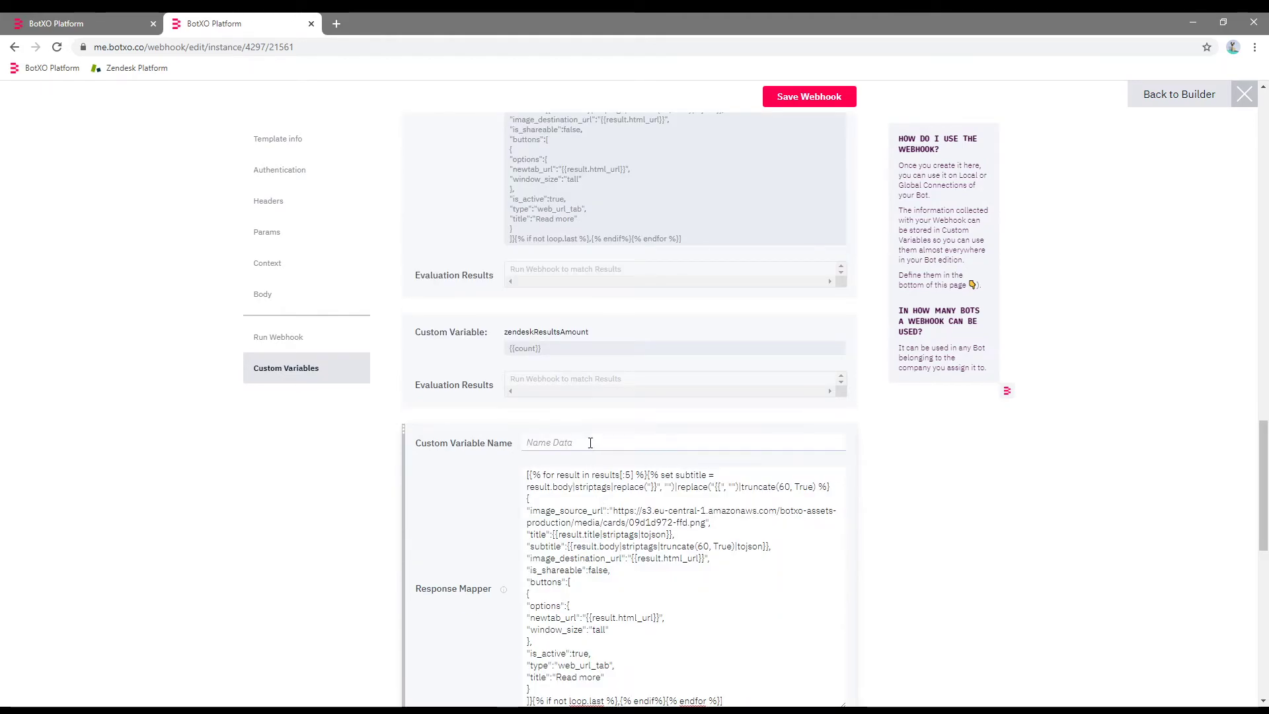
pyautogui.click(563, 442)
pyautogui.write('zendeskResultsCardsNew')
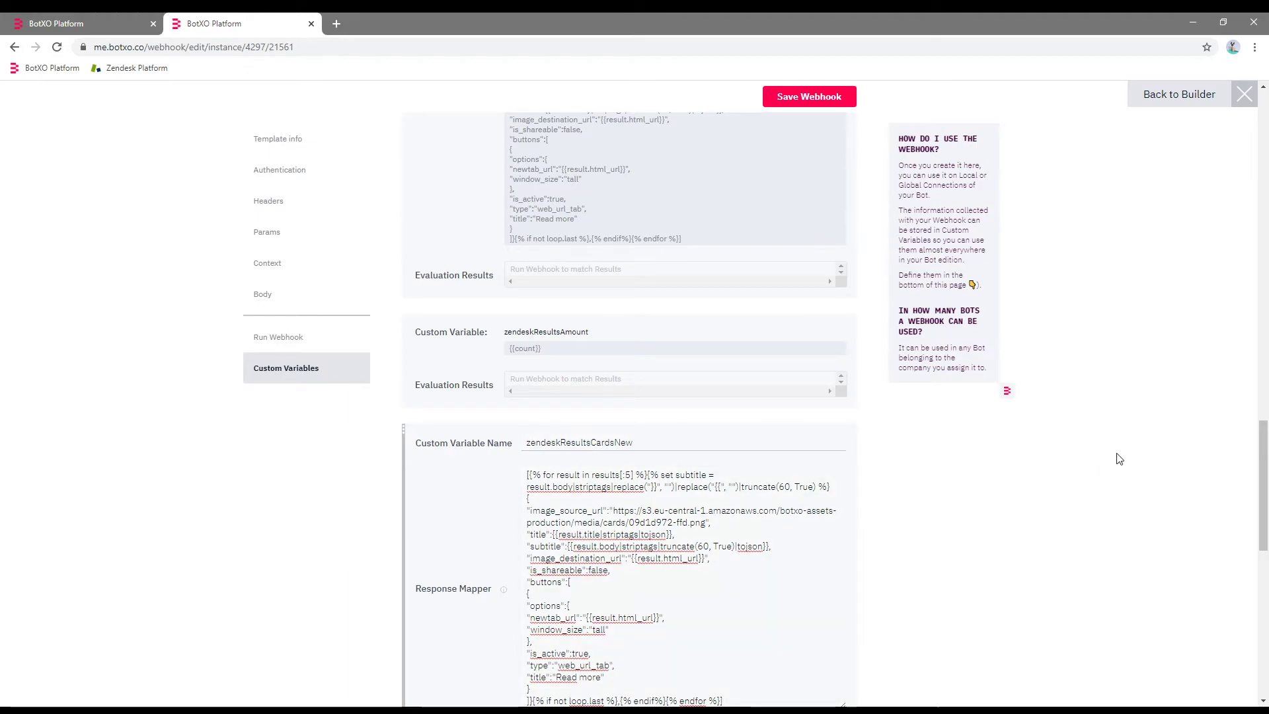
# Change the mapper's result limit from results[:5] to results[:2].
pyautogui.moveTo(1264, 454); pyautogui.dragTo(1264, 416)
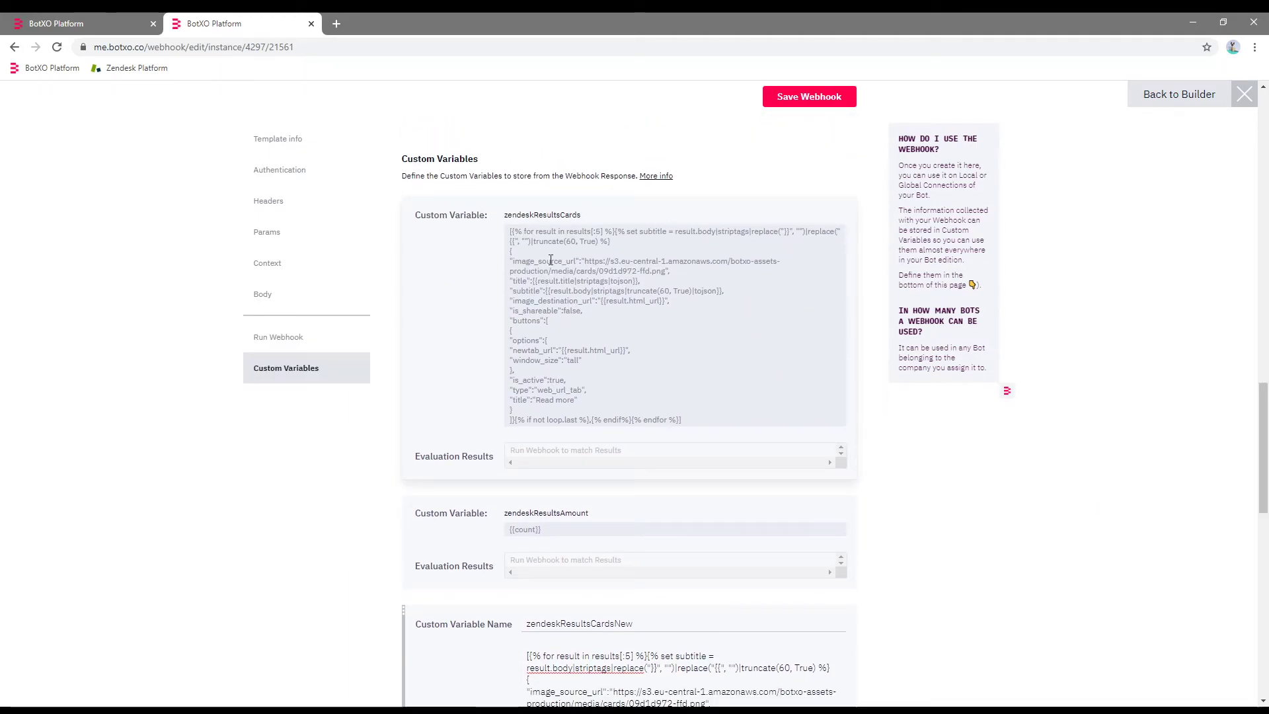
pyautogui.scroll(-5, 736, 424)
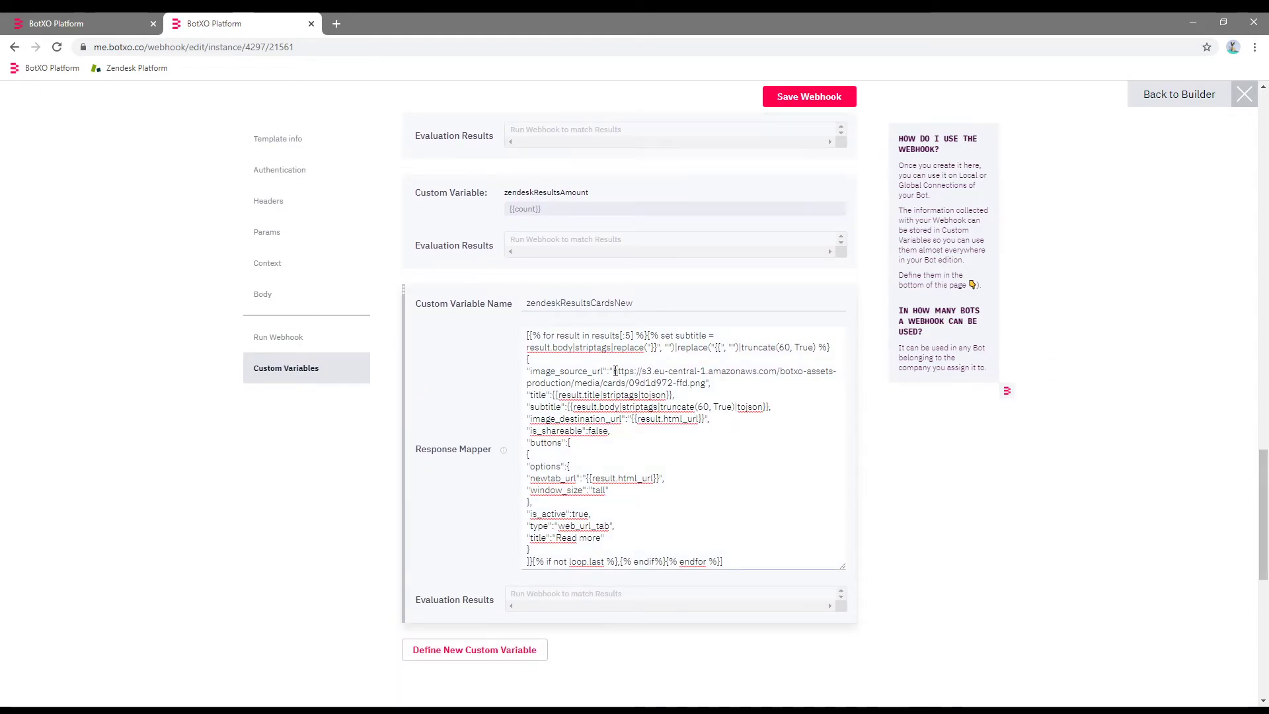
pyautogui.moveTo(647, 335); pyautogui.dragTo(522, 330)
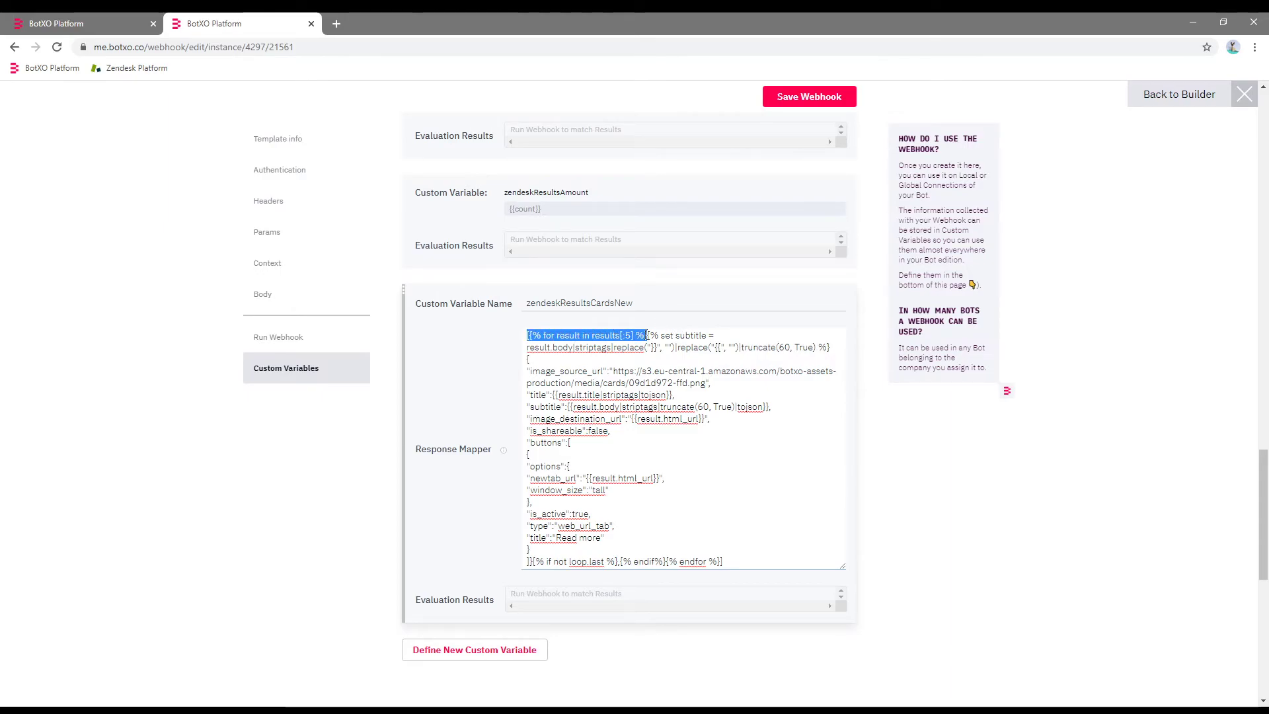
pyautogui.click(656, 340)
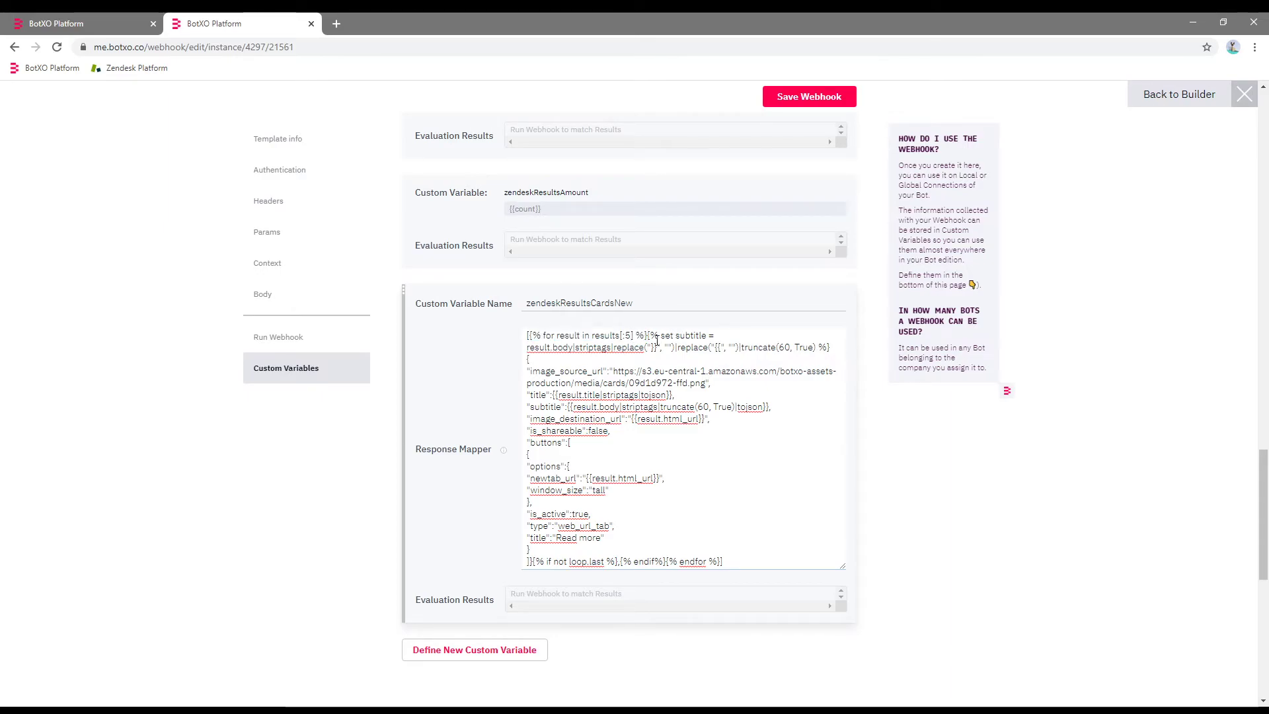
pyautogui.press('BackSpace')
pyautogui.write('2')
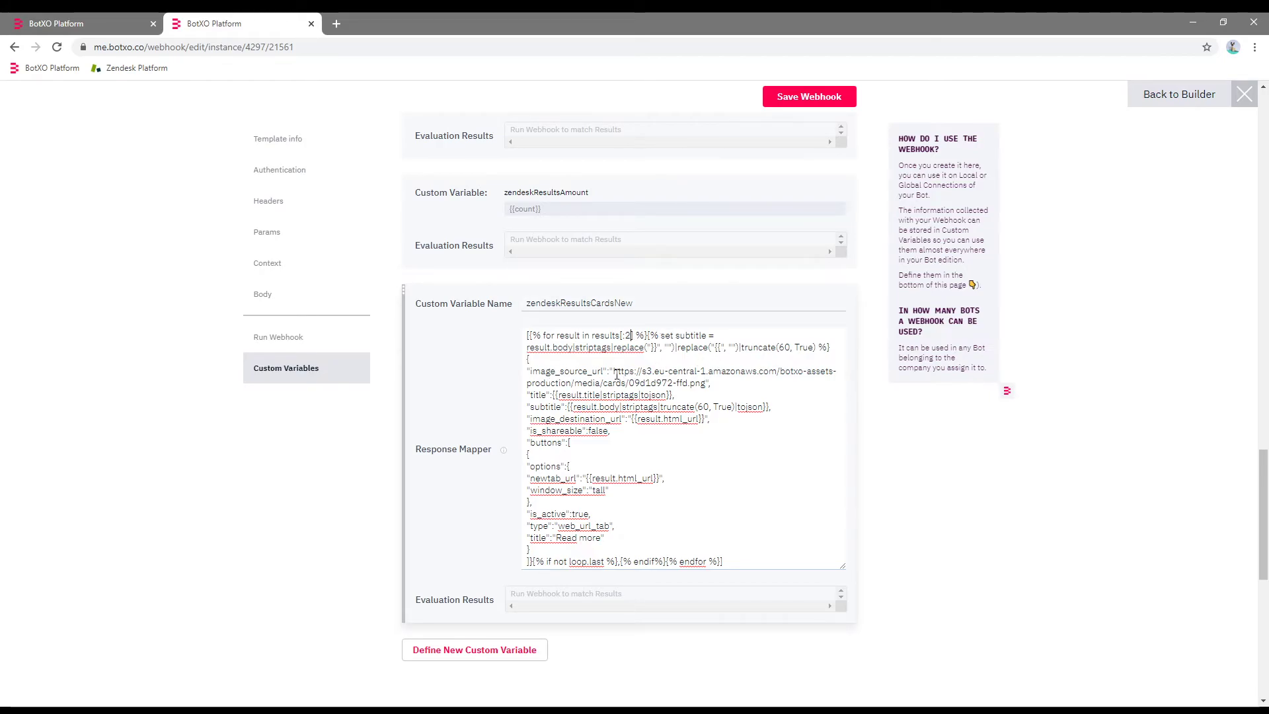
# Replace the card's image_source_url with a new image URL.
pyautogui.moveTo(614, 371); pyautogui.dragTo(707, 383)
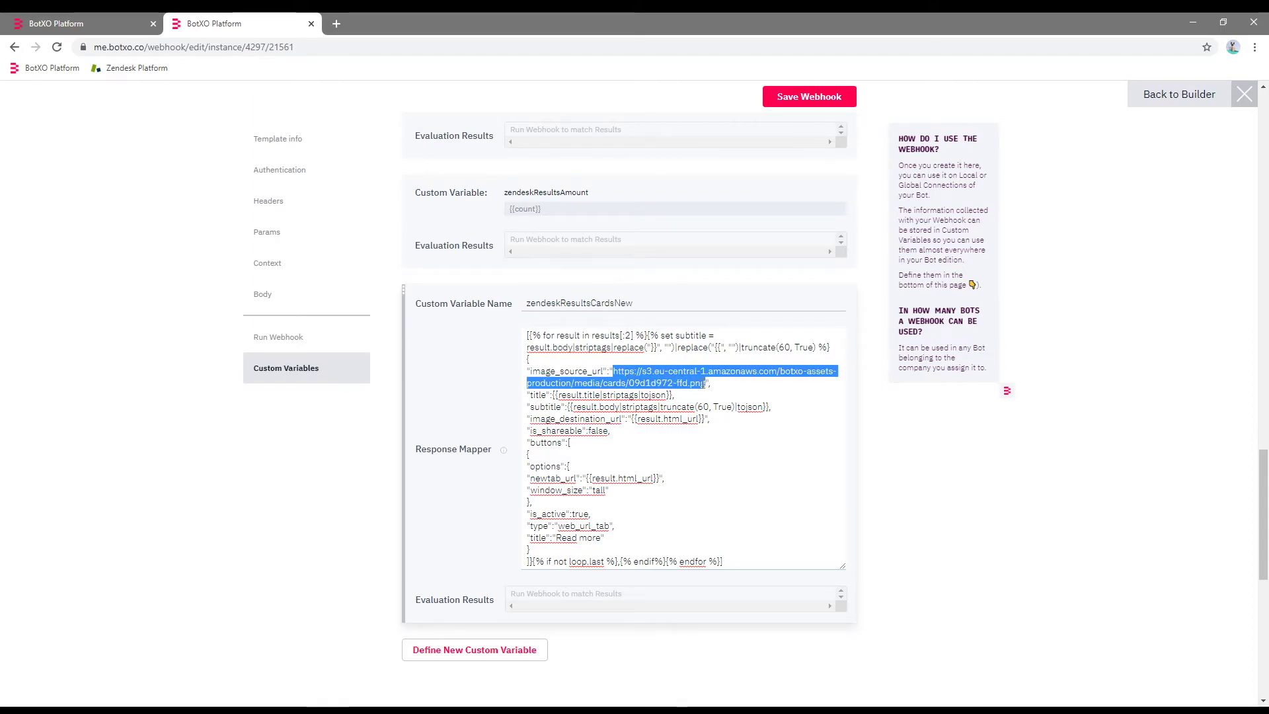
pyautogui.click(117, 19)
pyautogui.moveTo(603, 106)
pyautogui.click(559, 104)
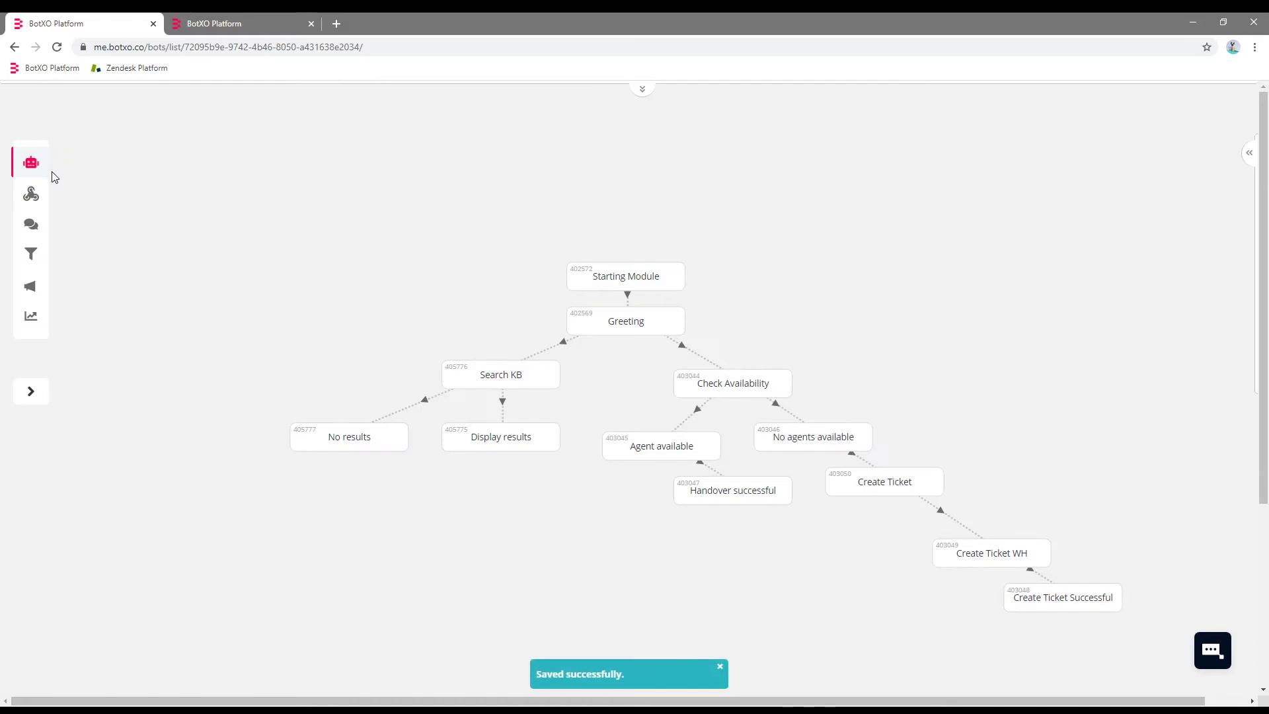
pyautogui.click(31, 163)
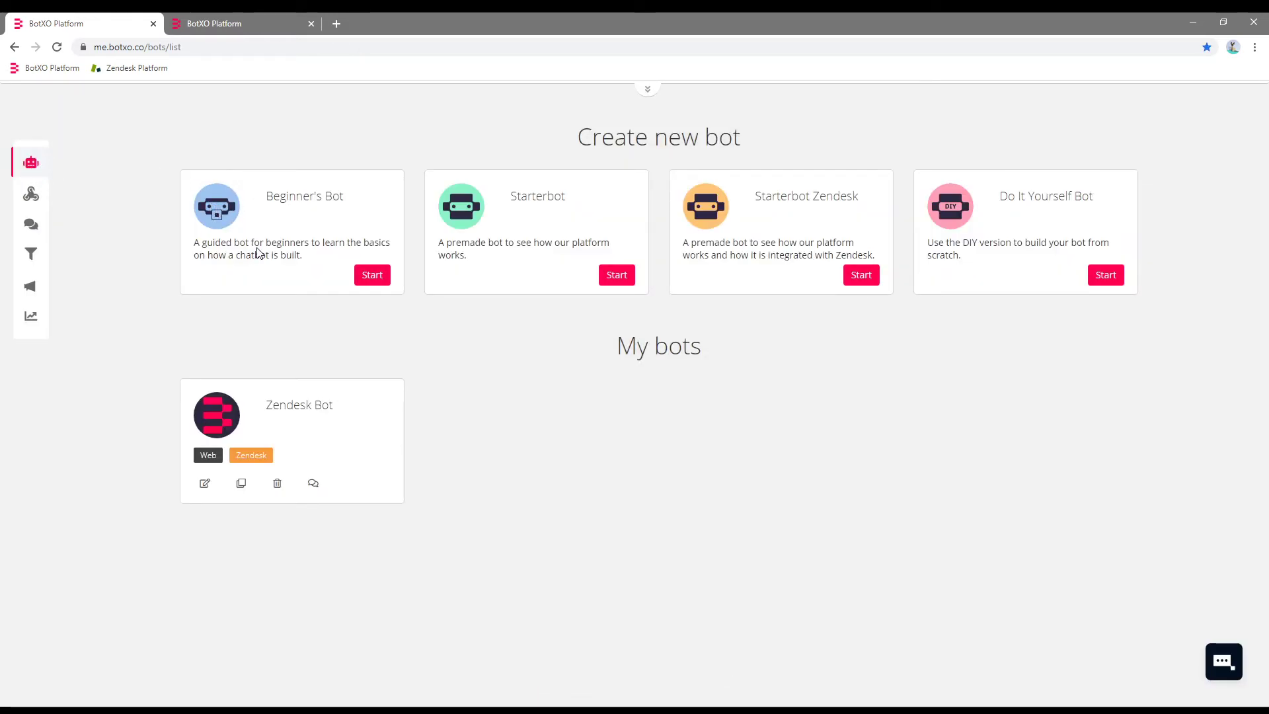
pyautogui.click(252, 22)
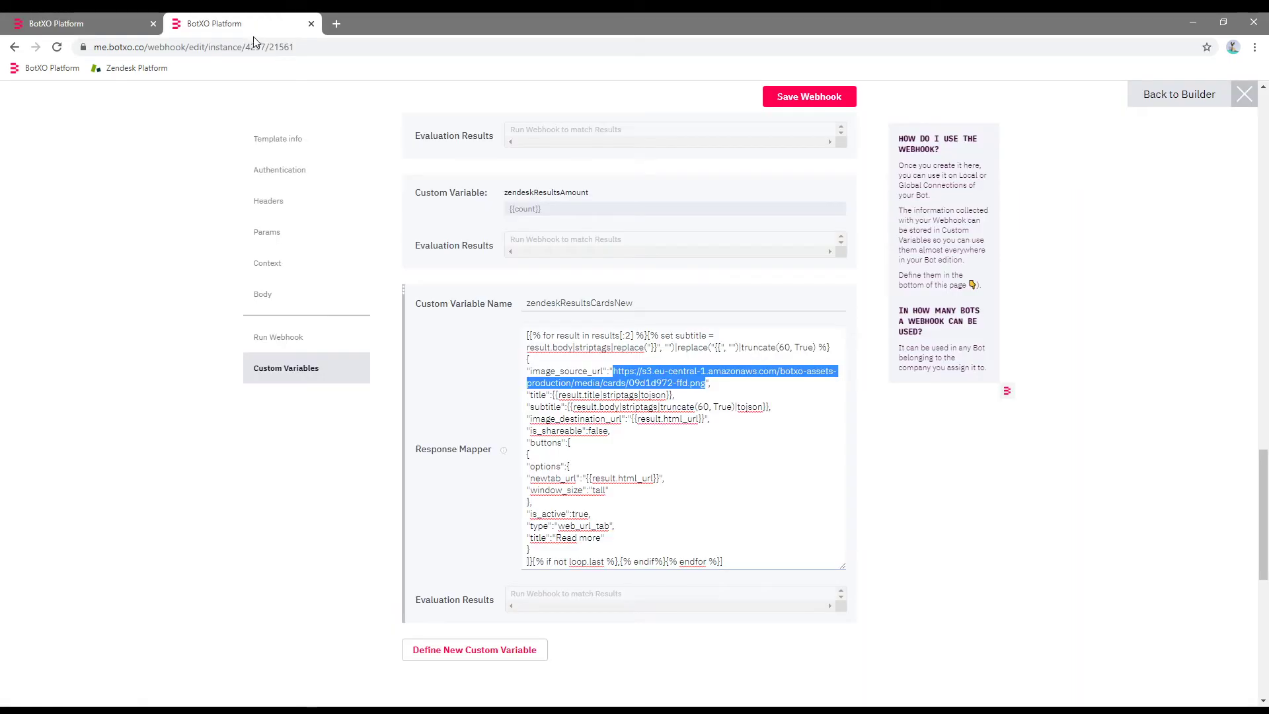
pyautogui.write('https://s3.eu-central-1.amazonaws.com/botxo-assets-production/media/bot-images/819f0551-6c6.png')
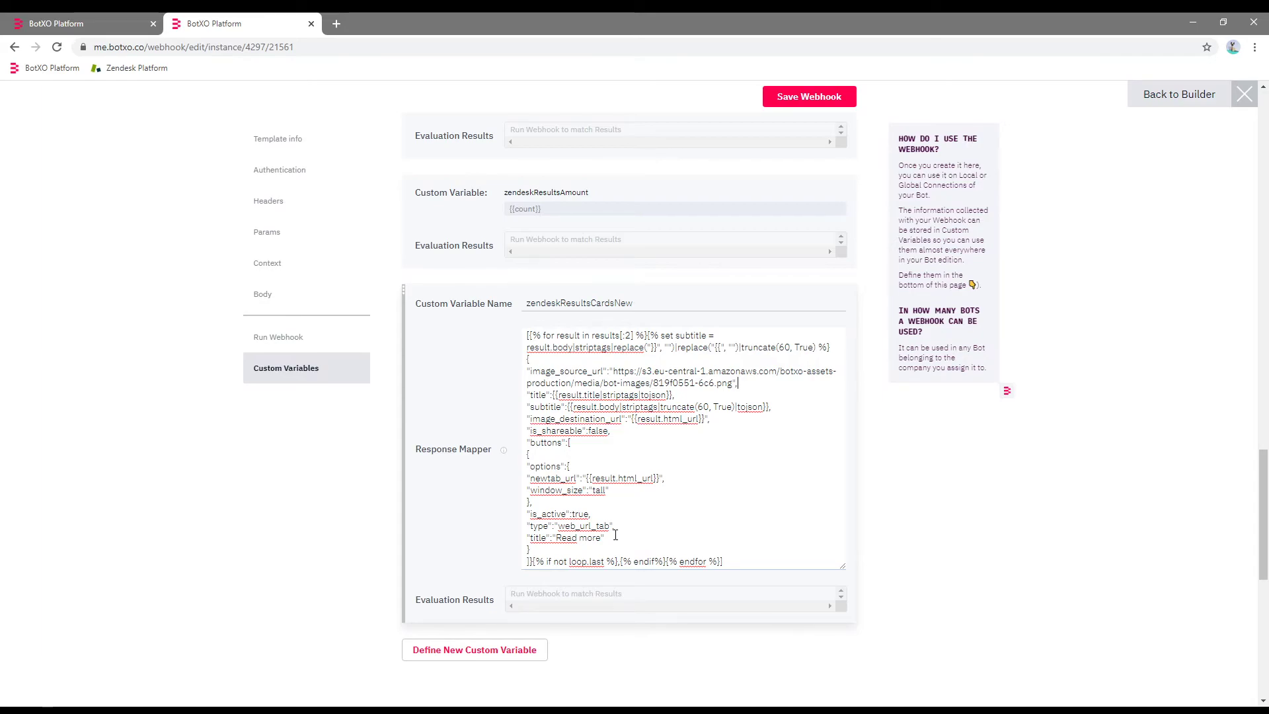
# Retitle the card button from Read more to Læs mere and save the webhook.
pyautogui.moveTo(602, 537); pyautogui.dragTo(557, 541)
pyautogui.write('Læs mere')
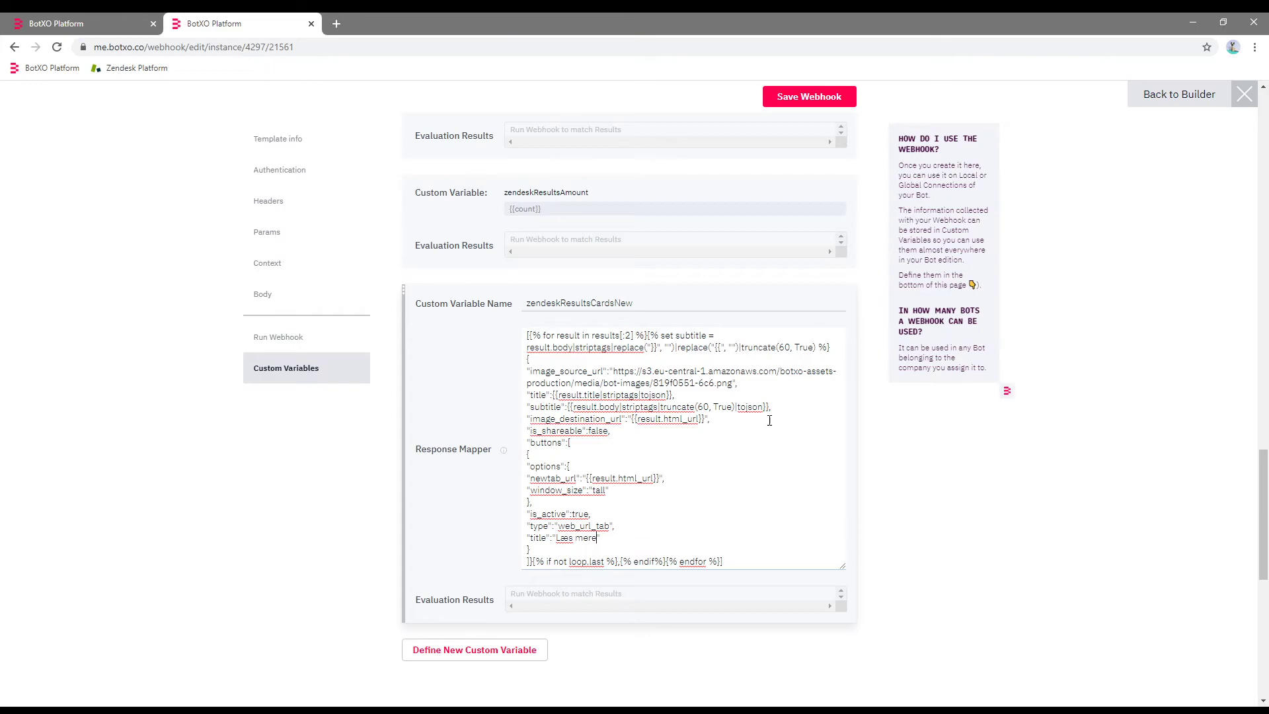
pyautogui.click(812, 96)
pyautogui.click(787, 447)
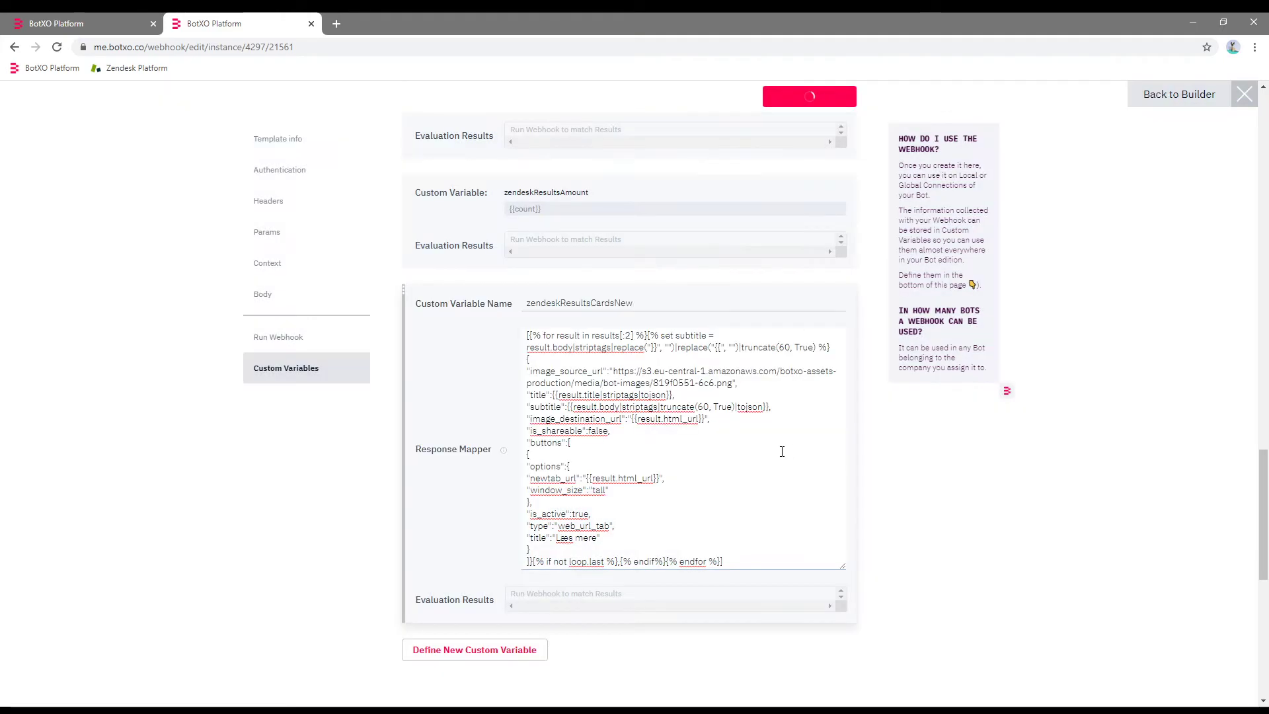
pyautogui.click(1163, 106)
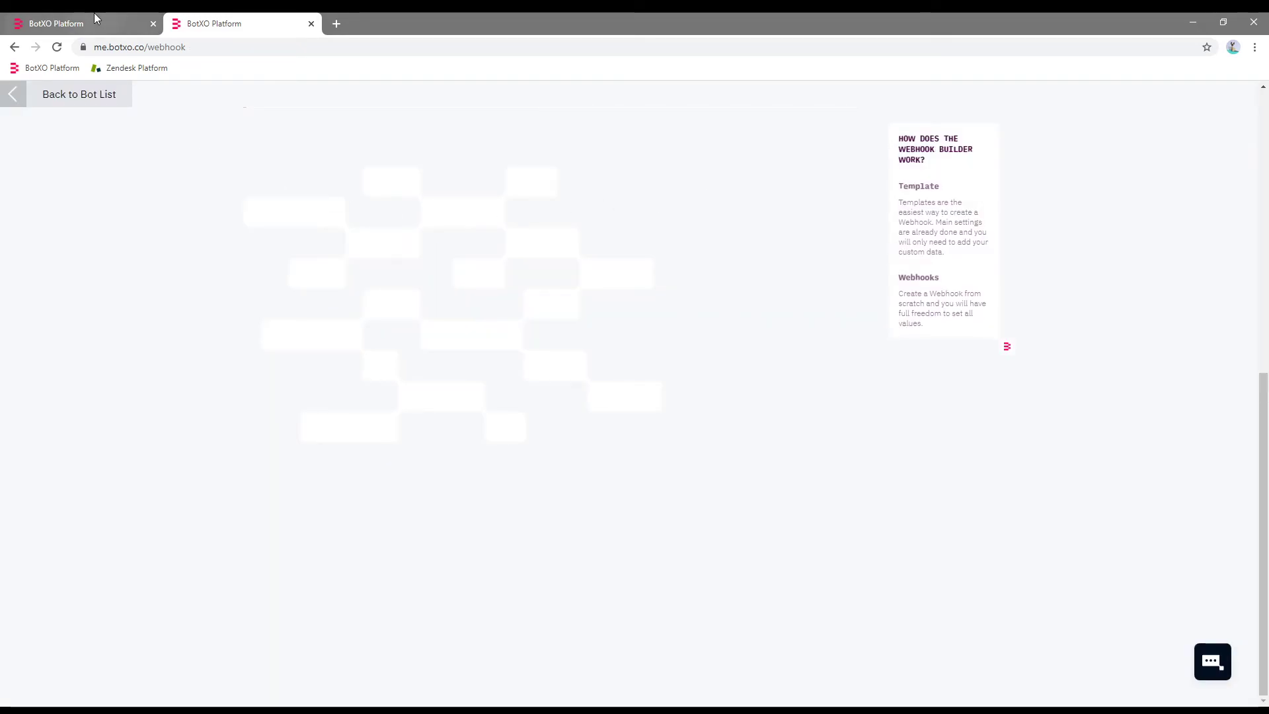
# Change Zendesk Bot's Display results message to use zendeskResultsCardsNew and save the bot.
pyautogui.click(94, 15)
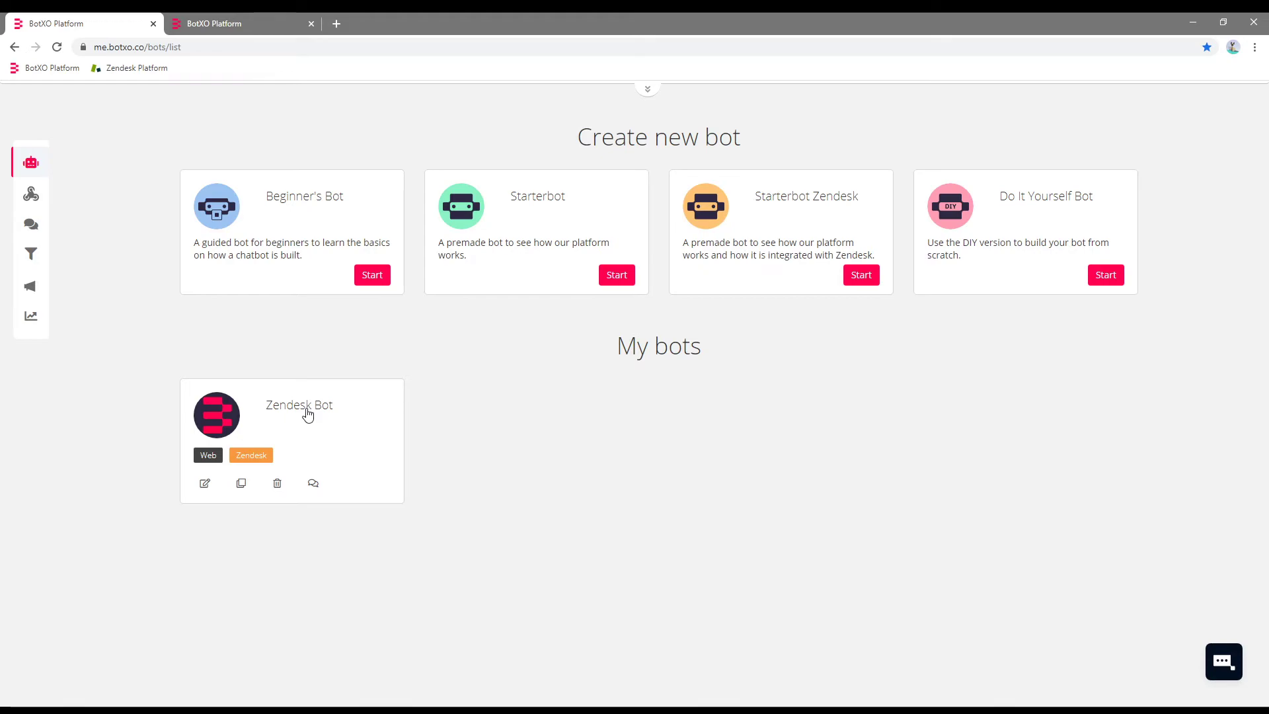
pyautogui.click(307, 414)
pyautogui.moveTo(498, 401)
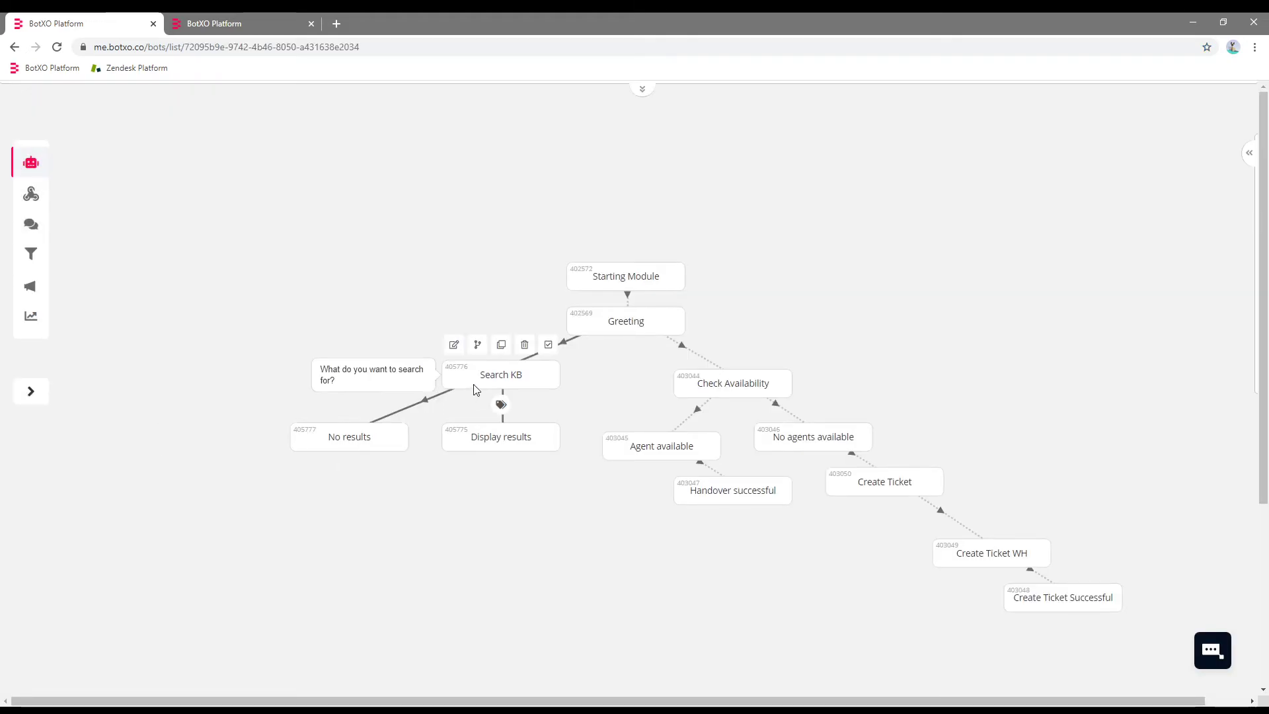
pyautogui.click(527, 444)
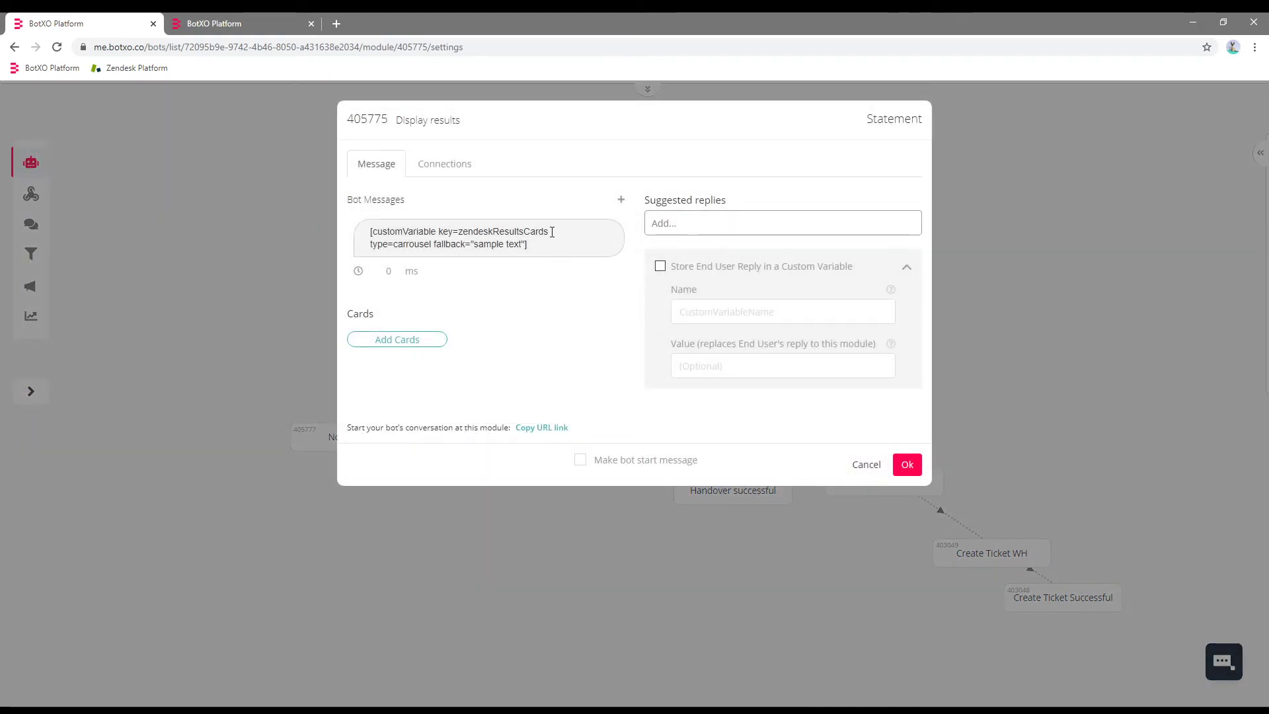
pyautogui.click(552, 232)
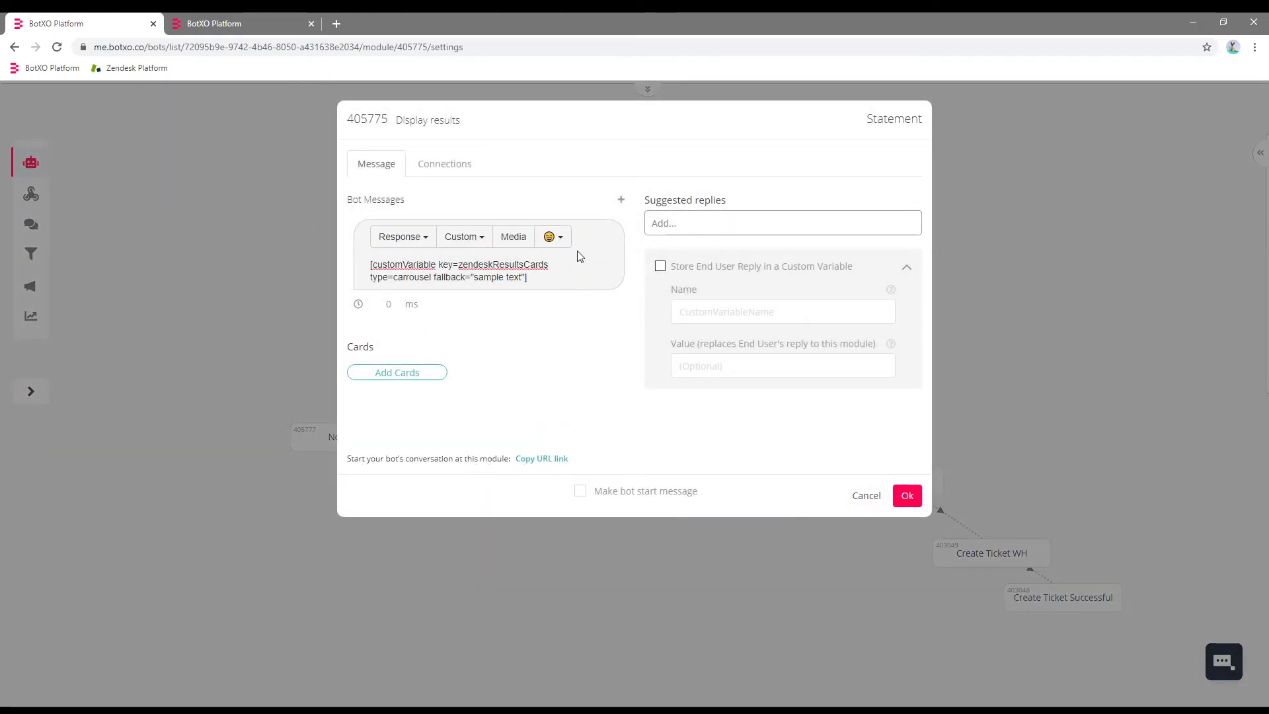
pyautogui.write('New')
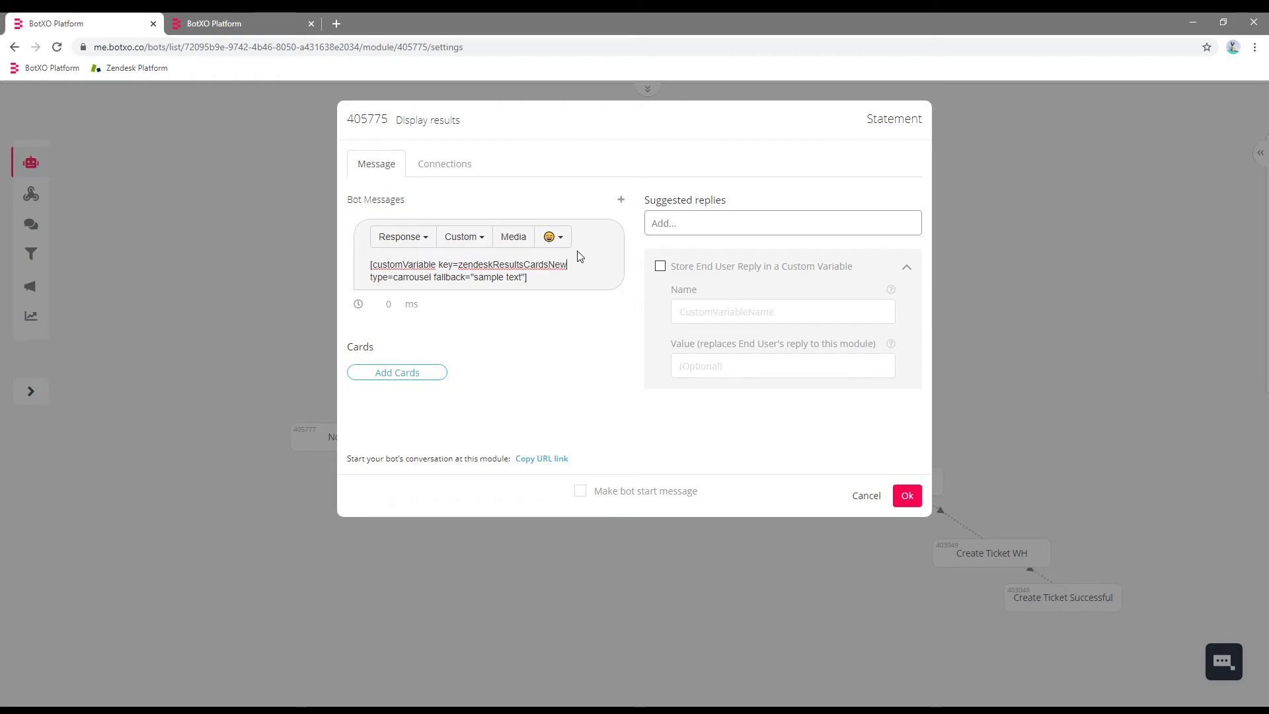
pyautogui.click(909, 497)
pyautogui.moveTo(617, 106)
pyautogui.click(557, 108)
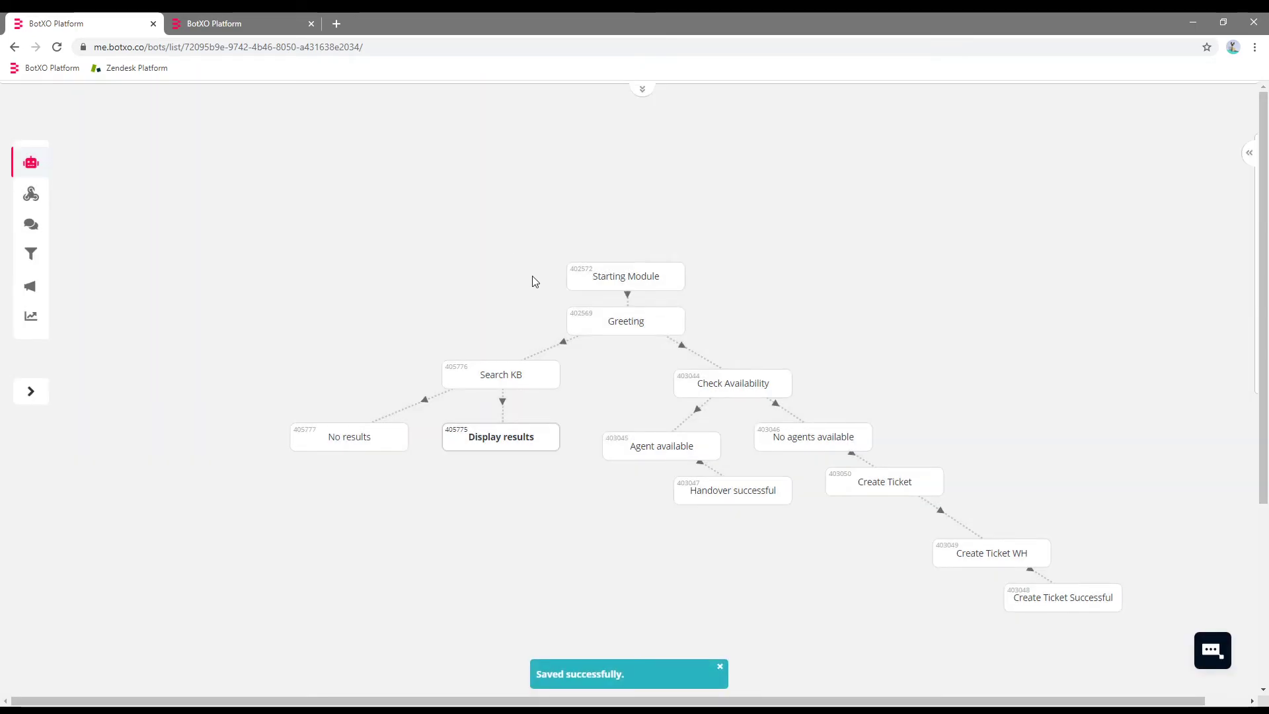
# Run a test chat that searches the help center for 'article'.
pyautogui.moveTo(666, 287)
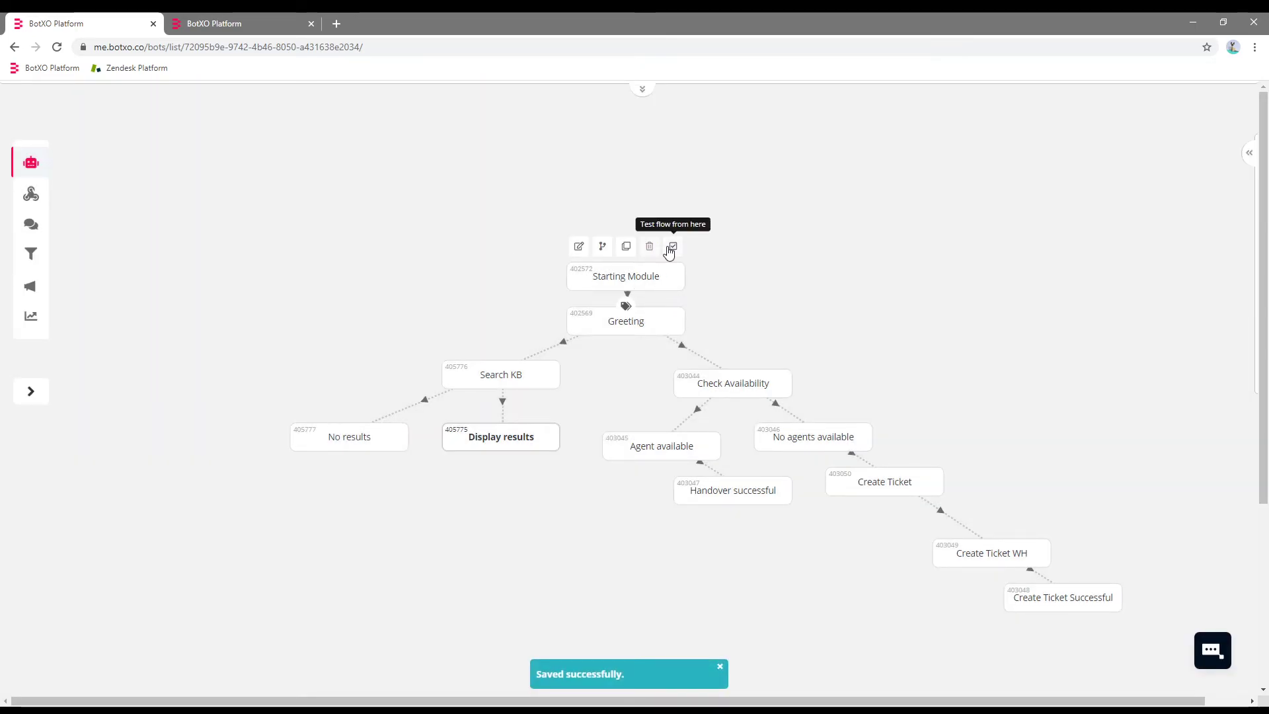
pyautogui.click(617, 107)
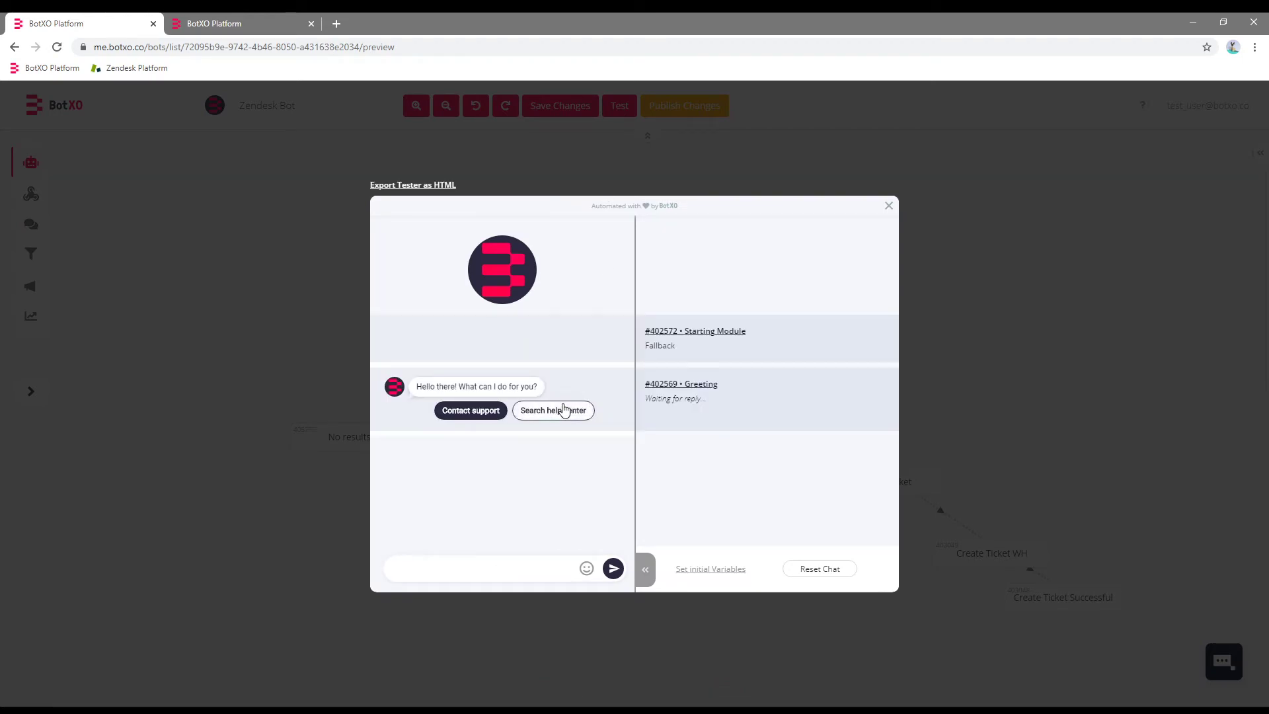
pyautogui.click(570, 411)
pyautogui.click(510, 567)
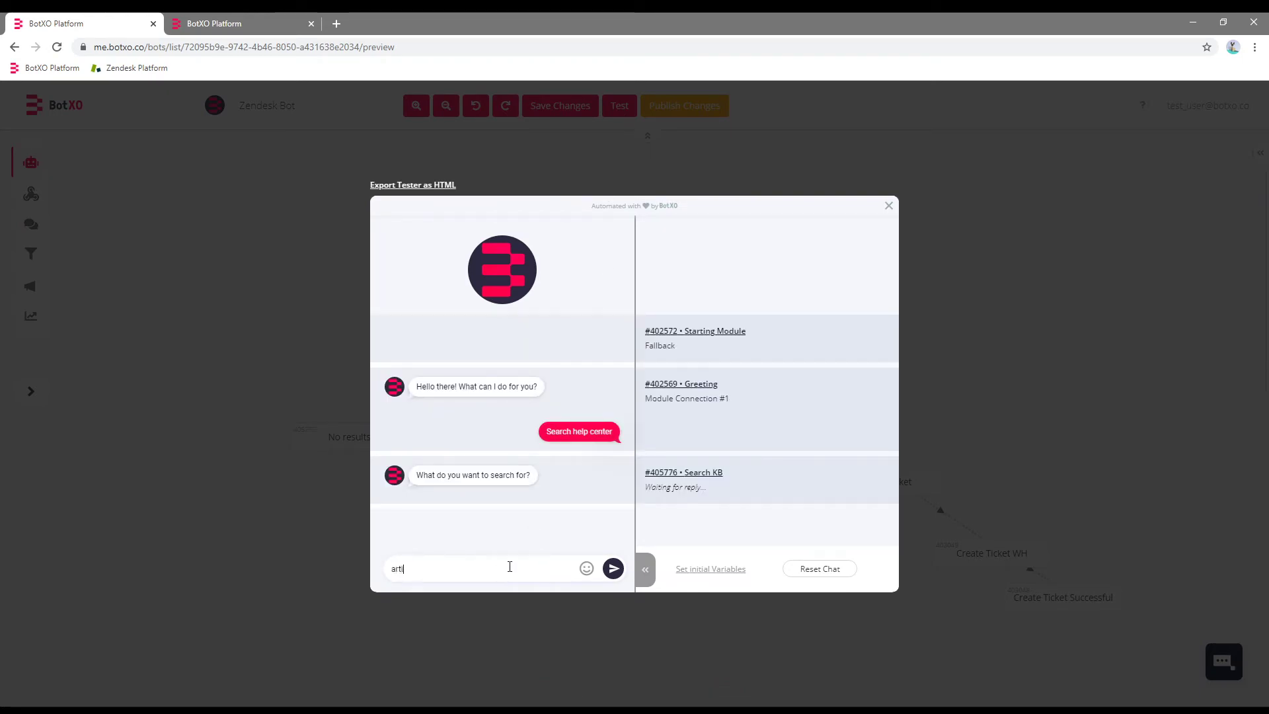
pyautogui.write('article')
pyautogui.press('Return')
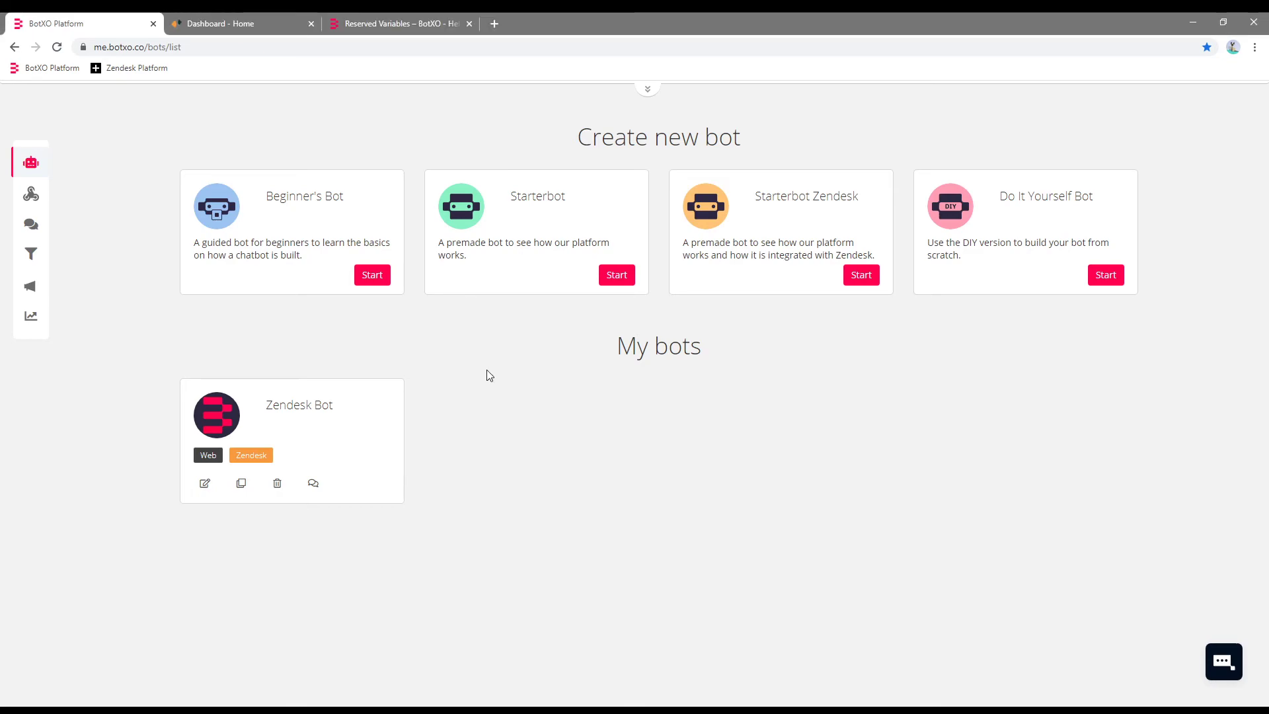
pyautogui.click(415, 21)
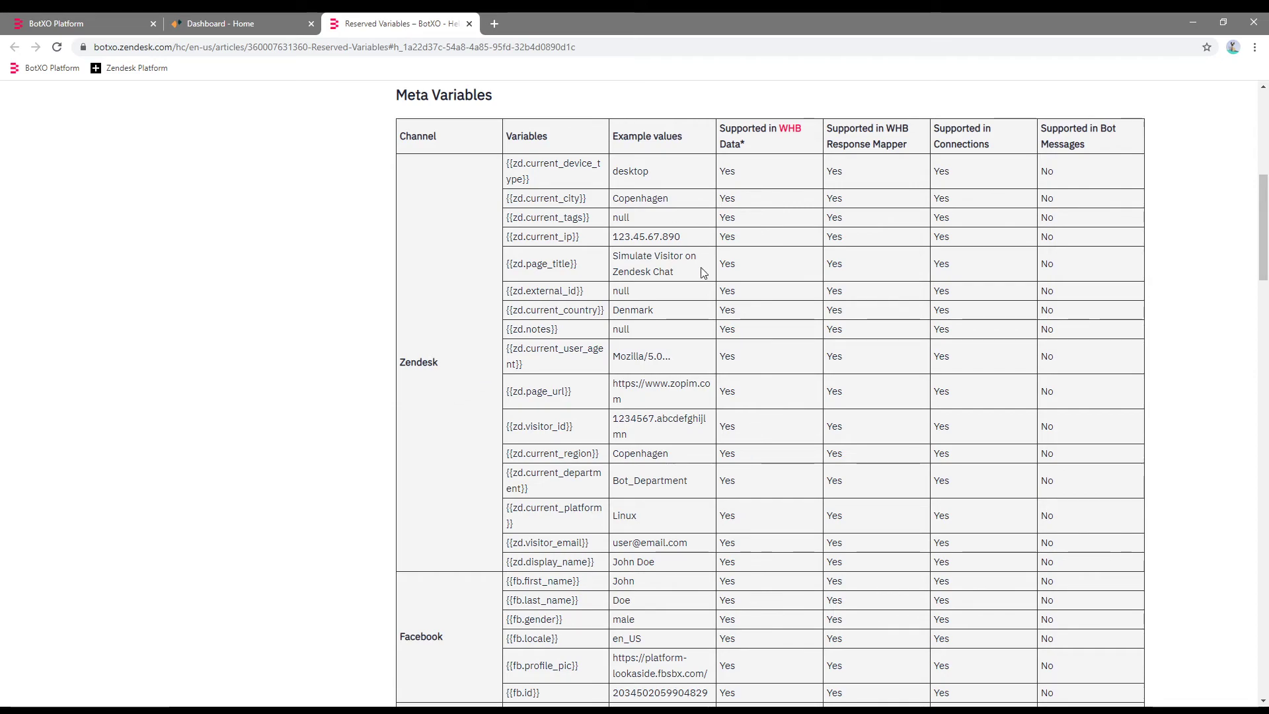
pyautogui.moveTo(604, 563); pyautogui.dragTo(505, 563)
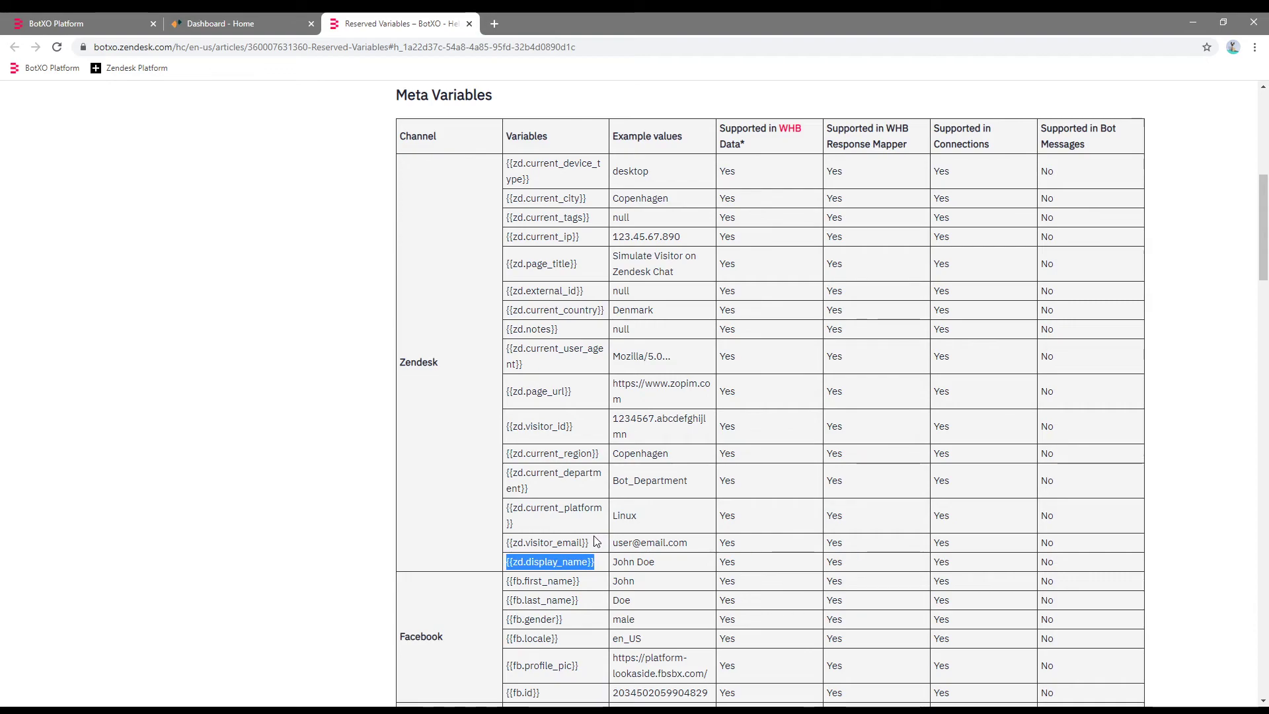
pyautogui.moveTo(597, 542); pyautogui.dragTo(509, 543)
pyautogui.click(540, 535)
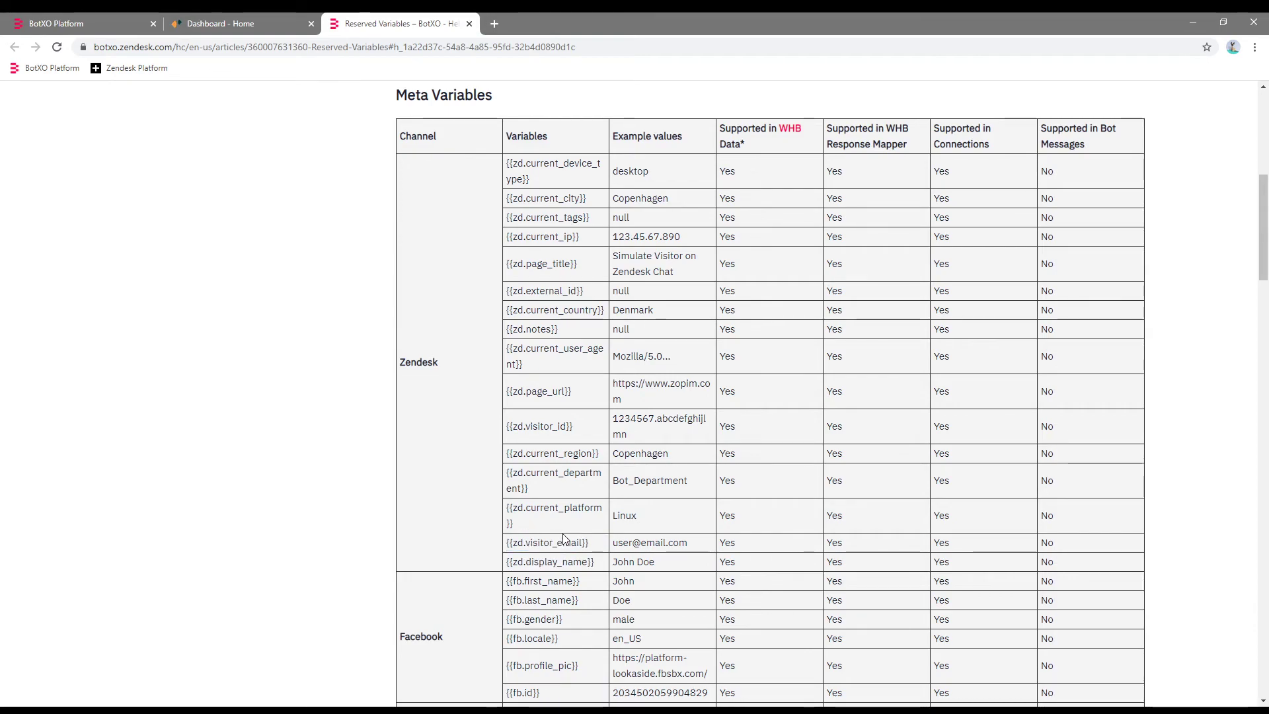
pyautogui.tripleClick(556, 519)
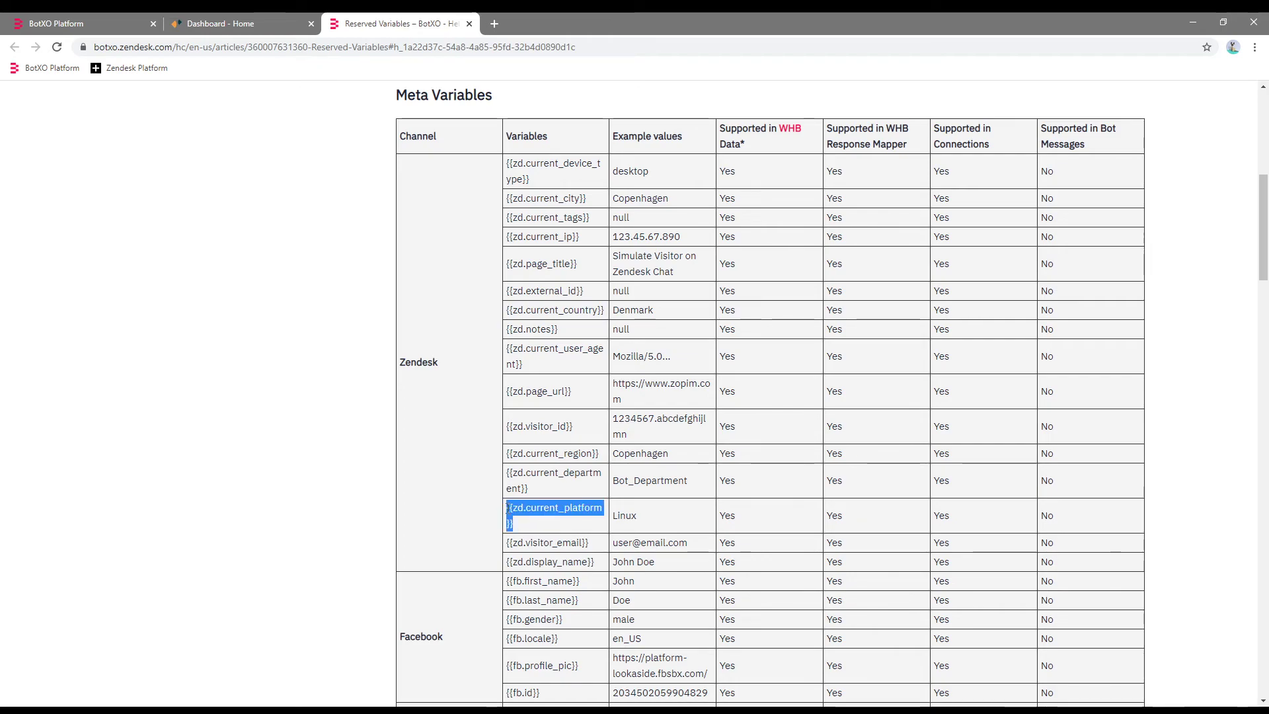
pyautogui.click(561, 521)
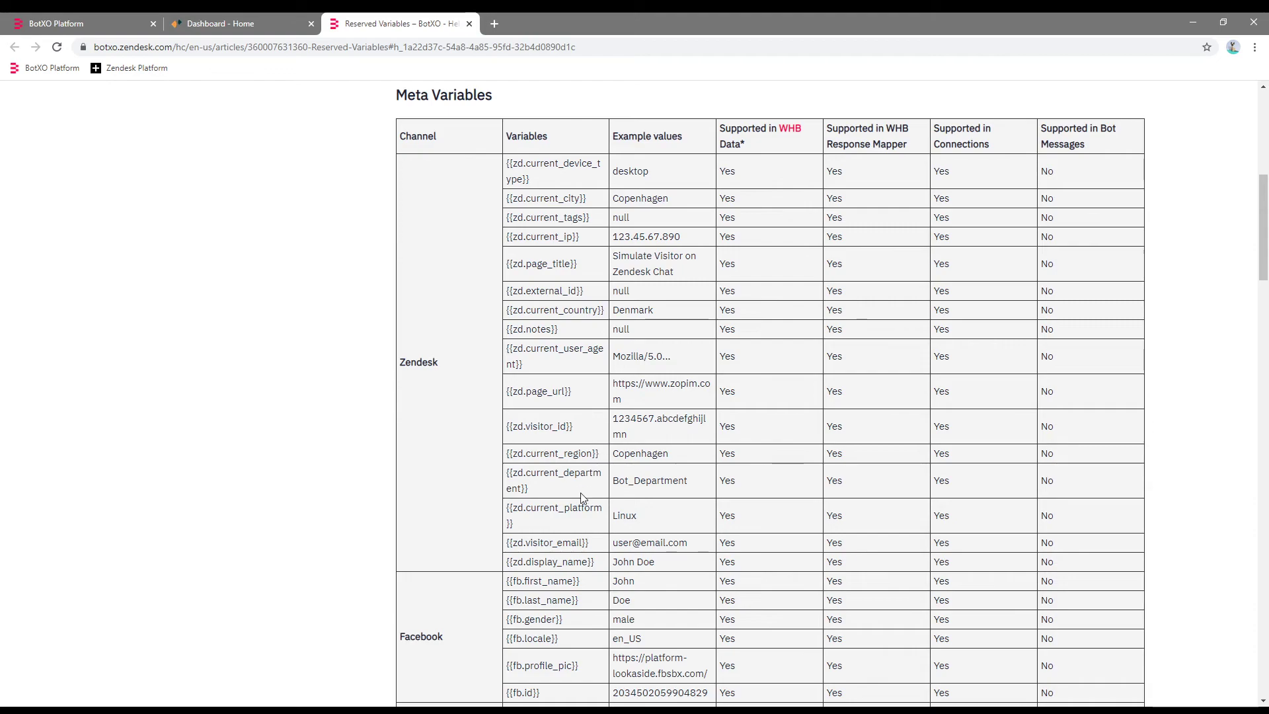
pyautogui.tripleClick(519, 522)
pyautogui.click(537, 527)
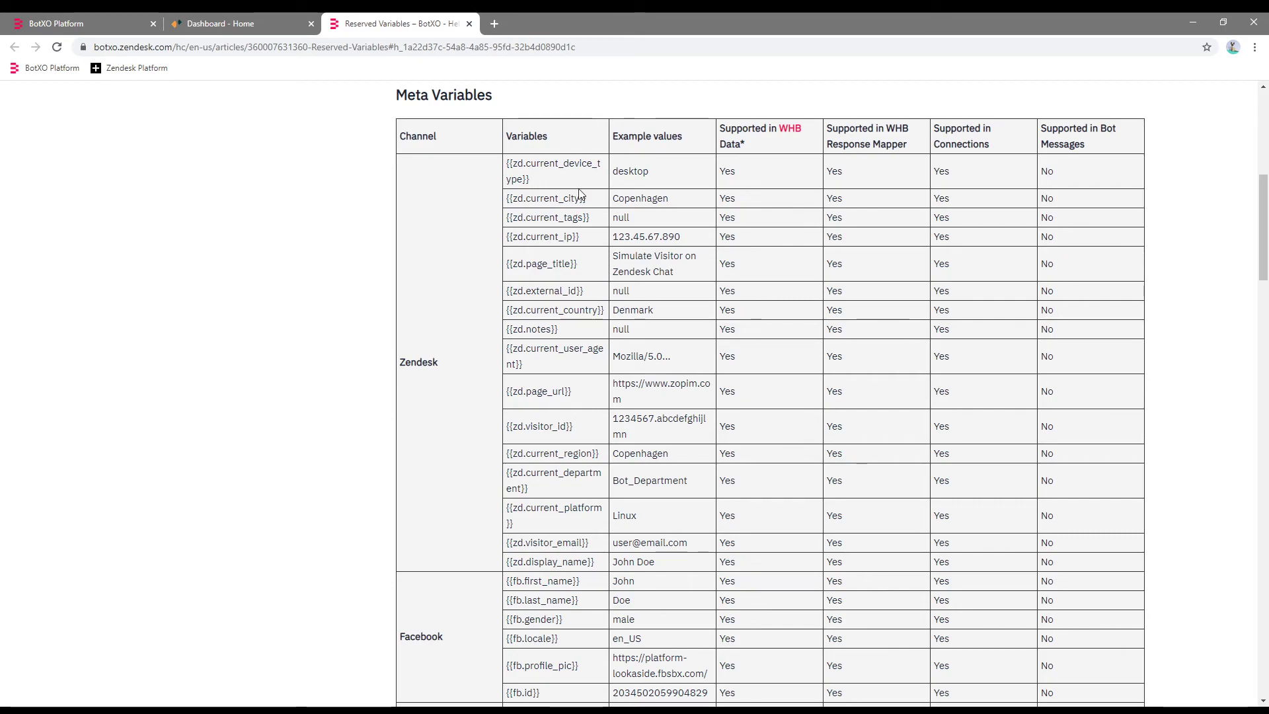
pyautogui.click(93, 20)
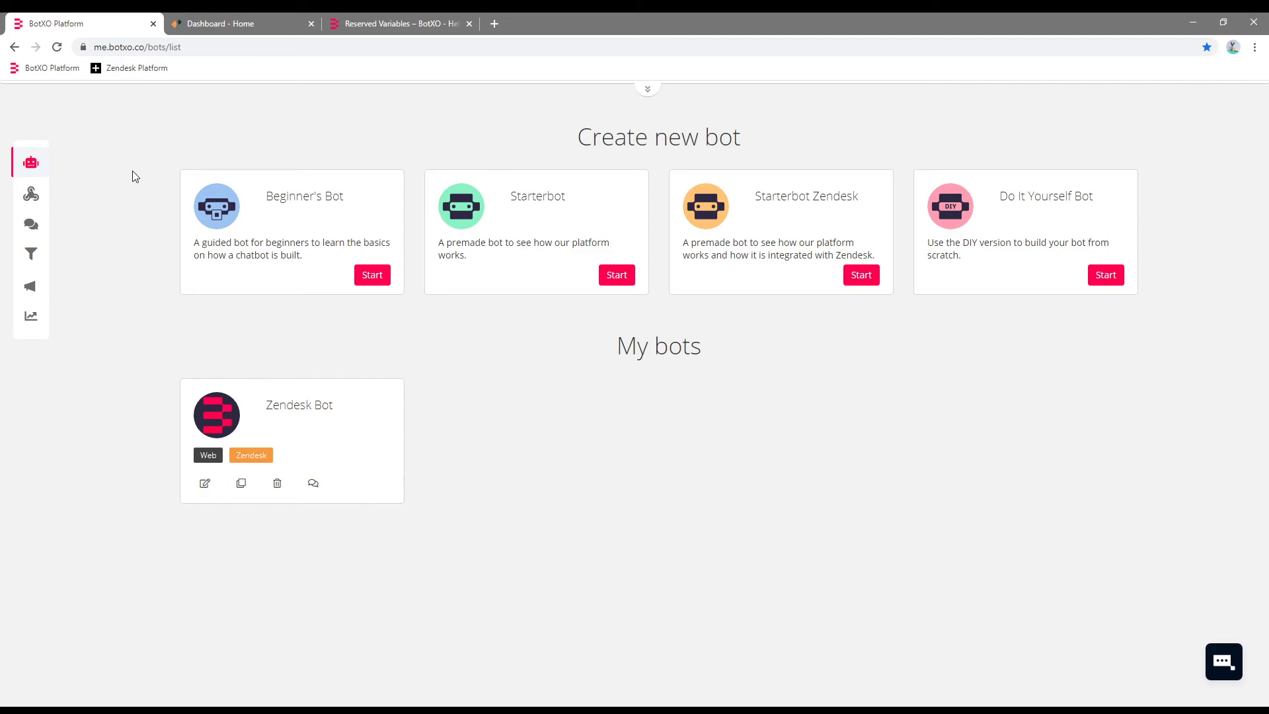
# Create and save a webhook from the BotXO Custom Meta Variable Creator template.
pyautogui.click(31, 193)
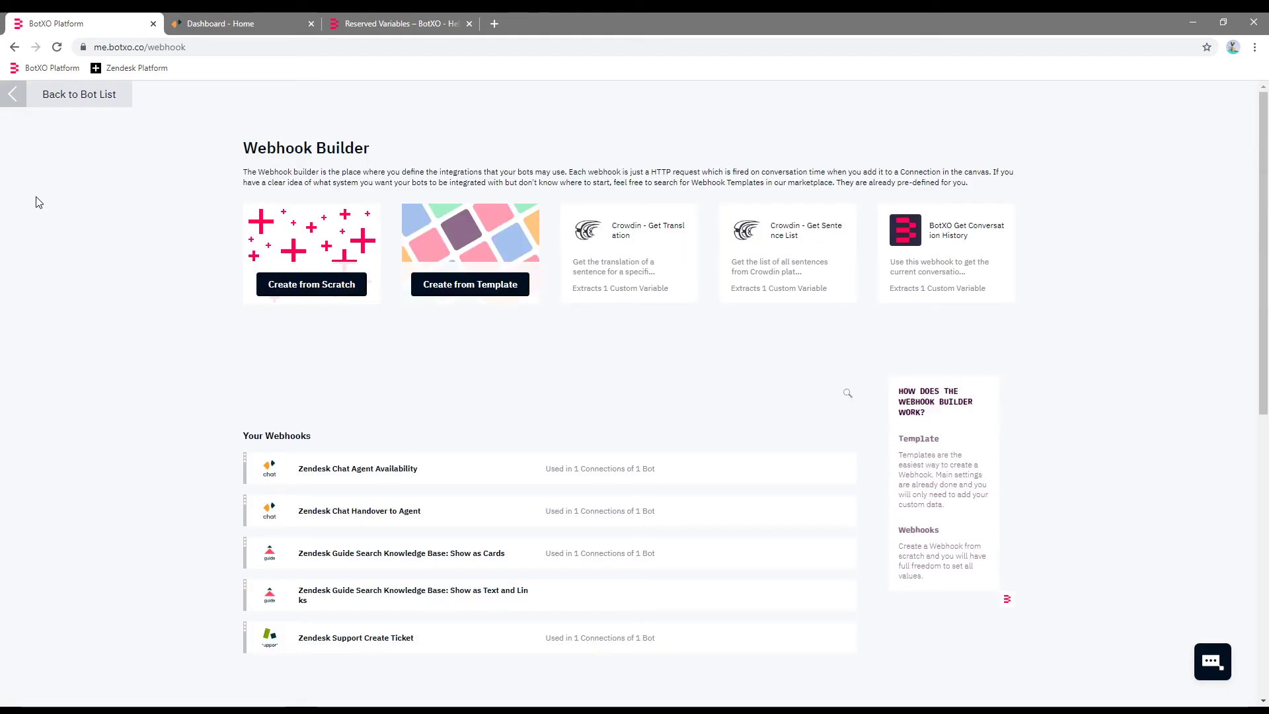
pyautogui.click(441, 286)
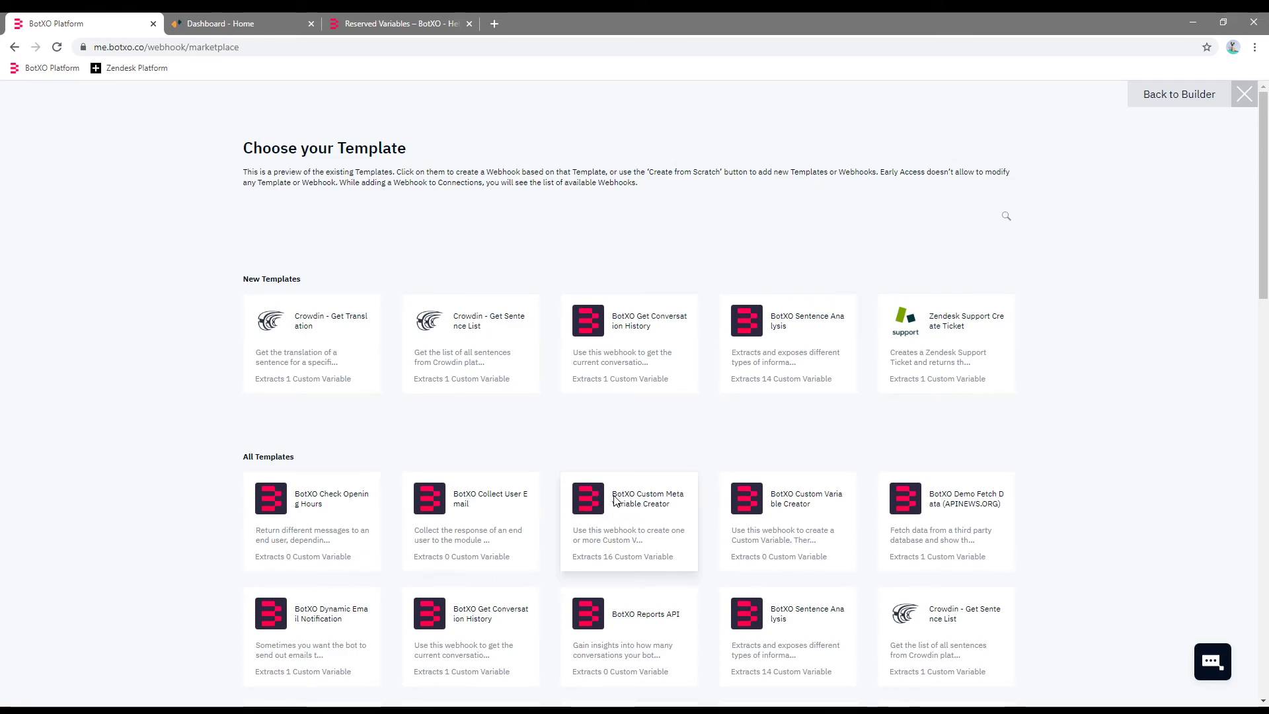
pyautogui.click(639, 522)
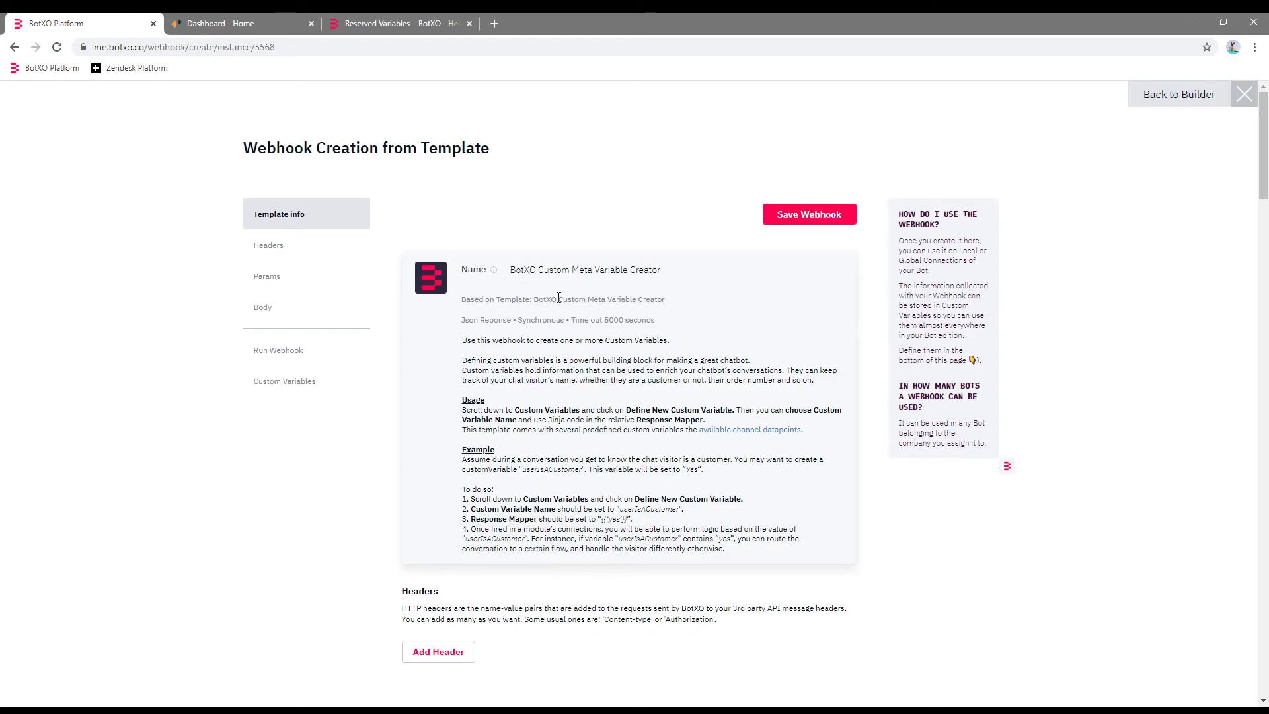
pyautogui.click(417, 22)
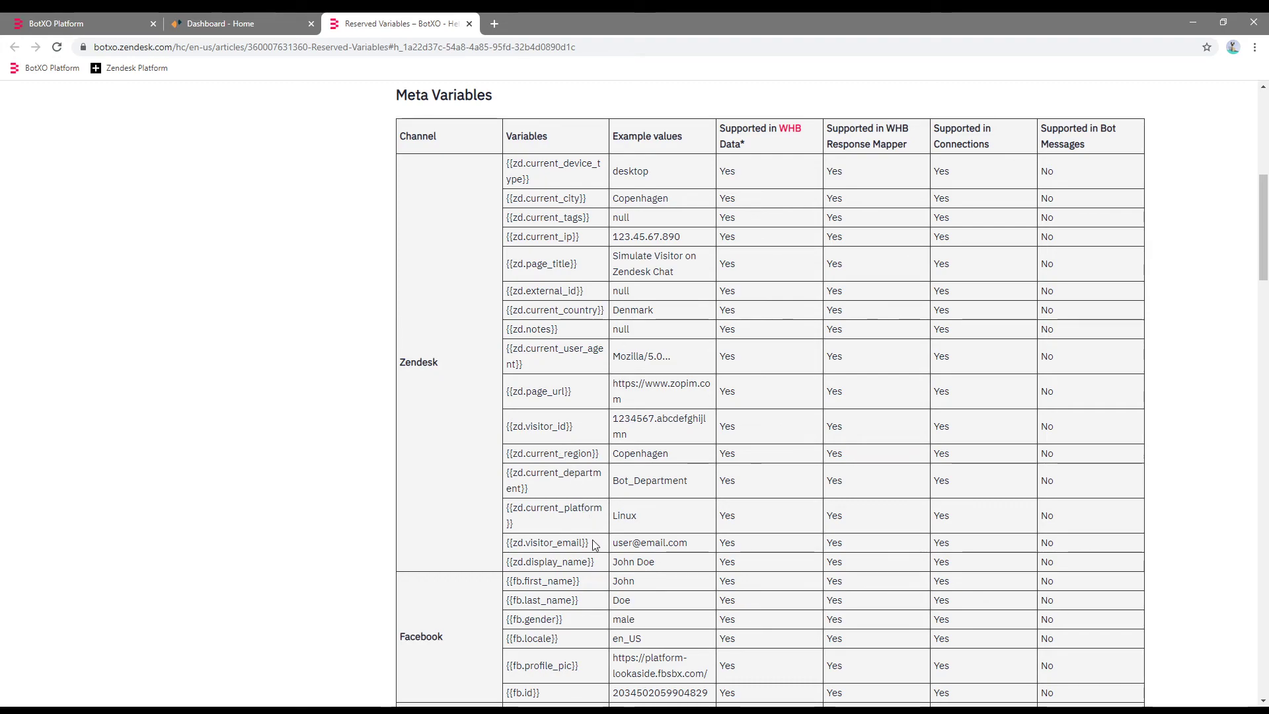
pyautogui.click(123, 21)
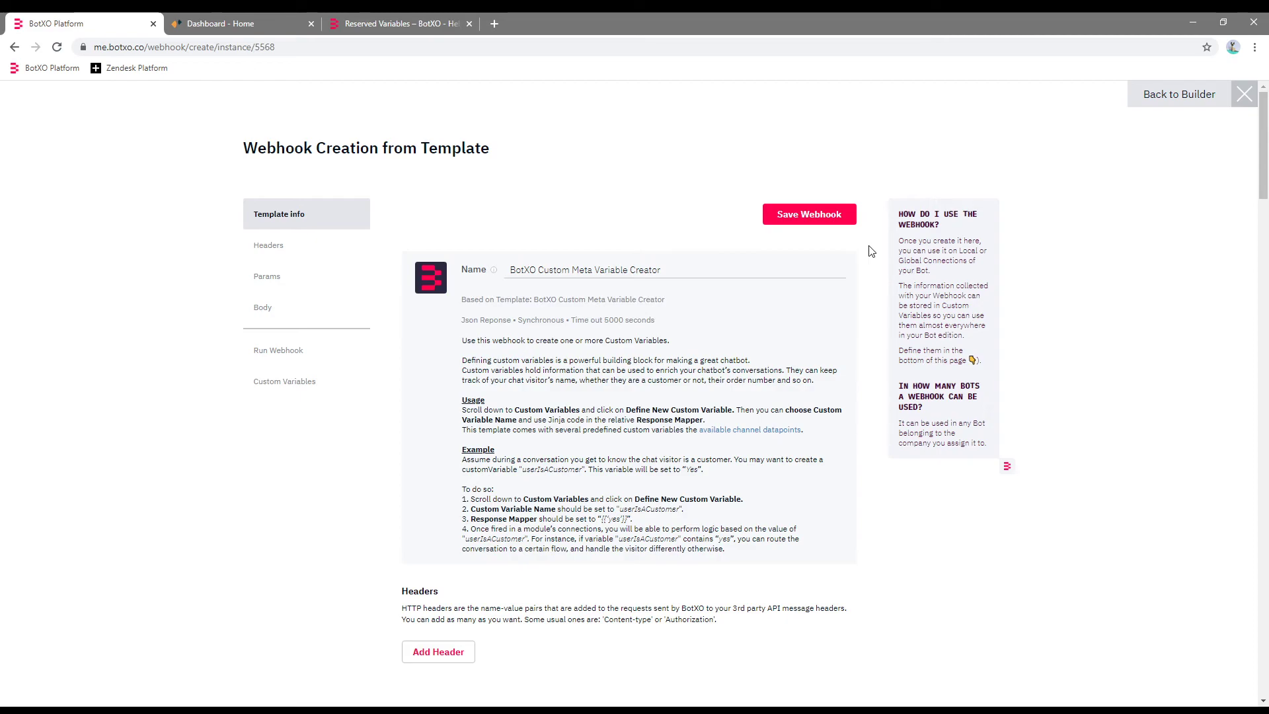
pyautogui.click(806, 214)
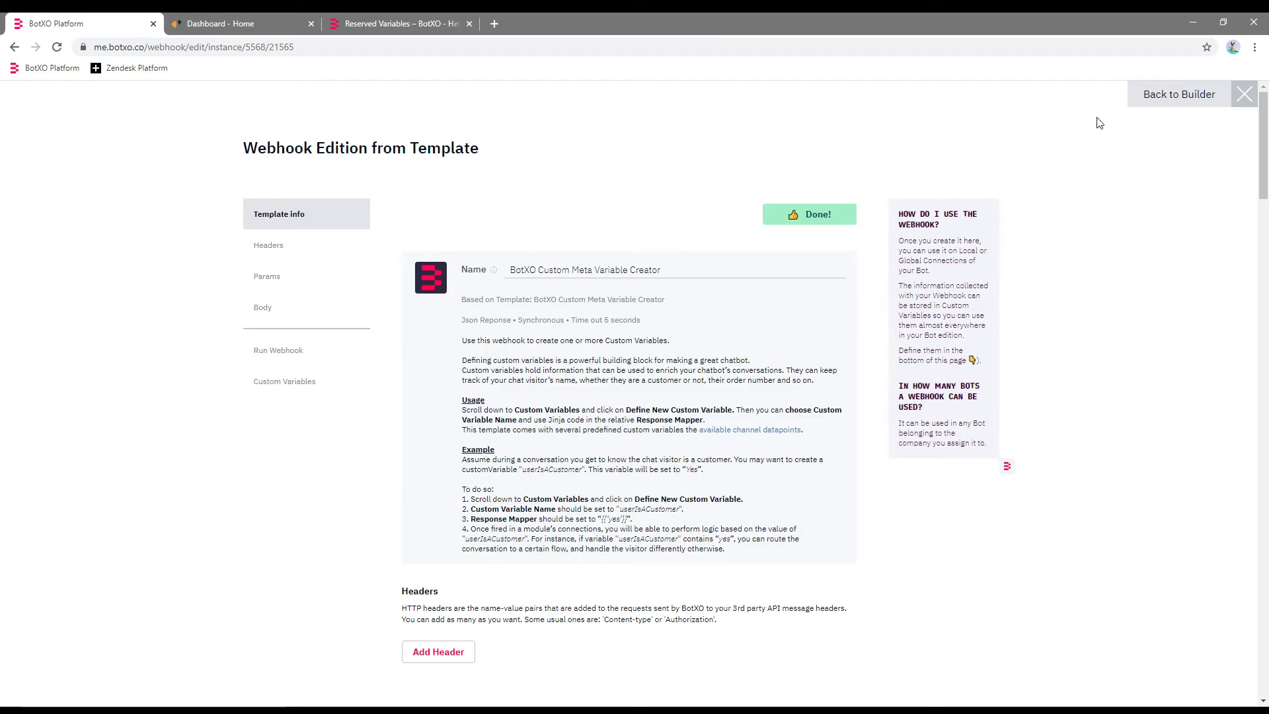
pyautogui.click(1170, 93)
pyautogui.click(89, 98)
# Add a Custom Meta Variable Creator webhook connection above Fallback in Starting Module, then save.
pyautogui.click(301, 420)
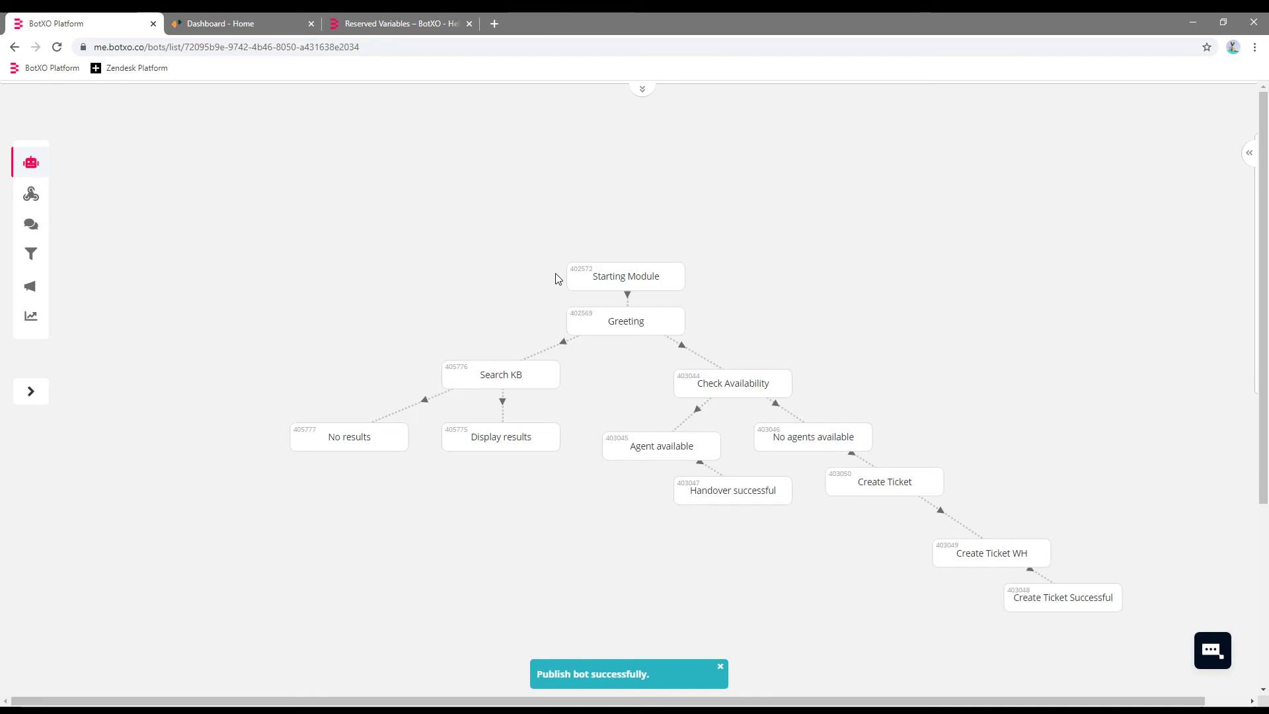
pyautogui.click(590, 277)
pyautogui.click(441, 163)
pyautogui.click(687, 325)
pyautogui.moveTo(352, 321); pyautogui.dragTo(353, 236)
pyautogui.click(811, 290)
pyautogui.click(824, 389)
pyautogui.click(813, 291)
pyautogui.scroll(-5, 819, 348)
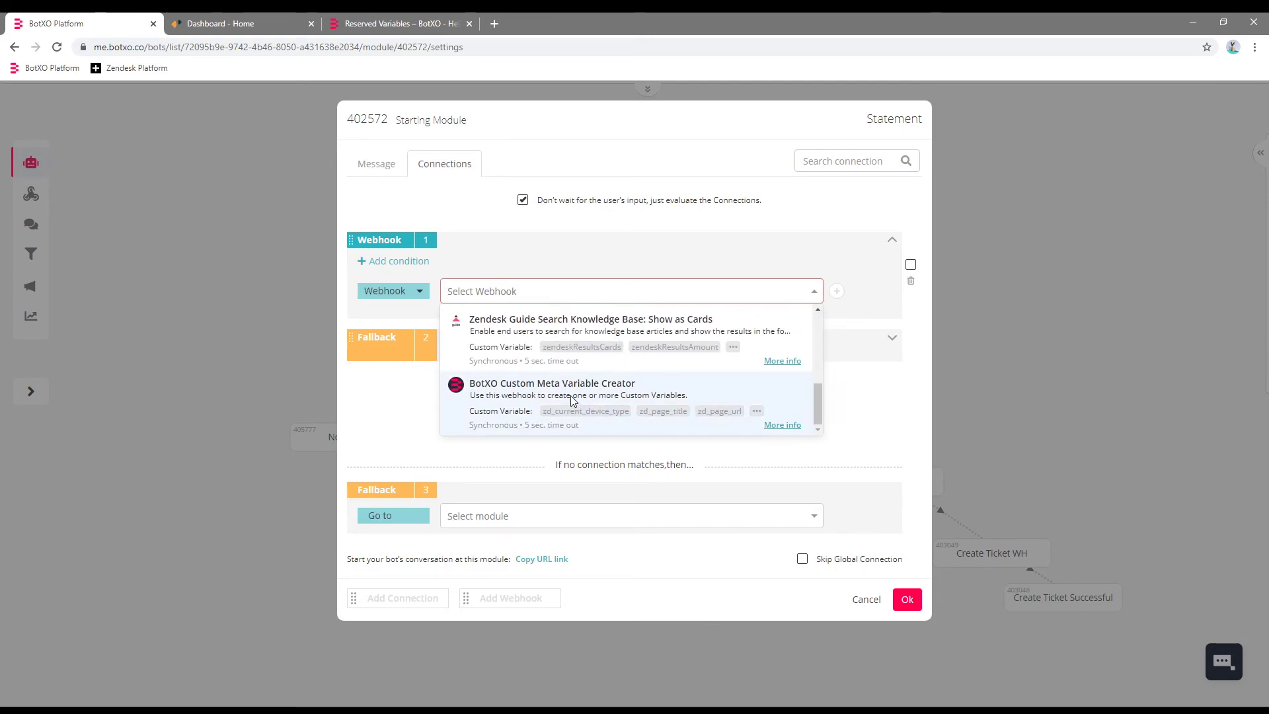
pyautogui.click(573, 400)
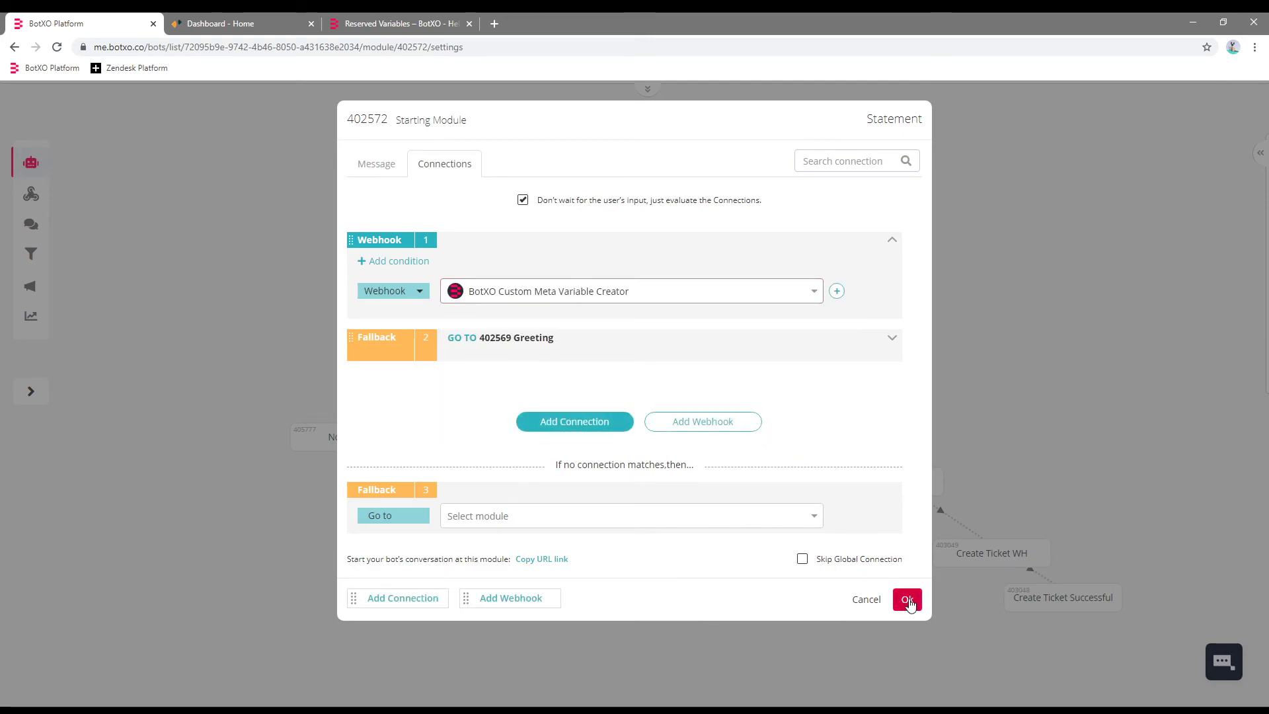
pyautogui.click(907, 599)
pyautogui.click(554, 108)
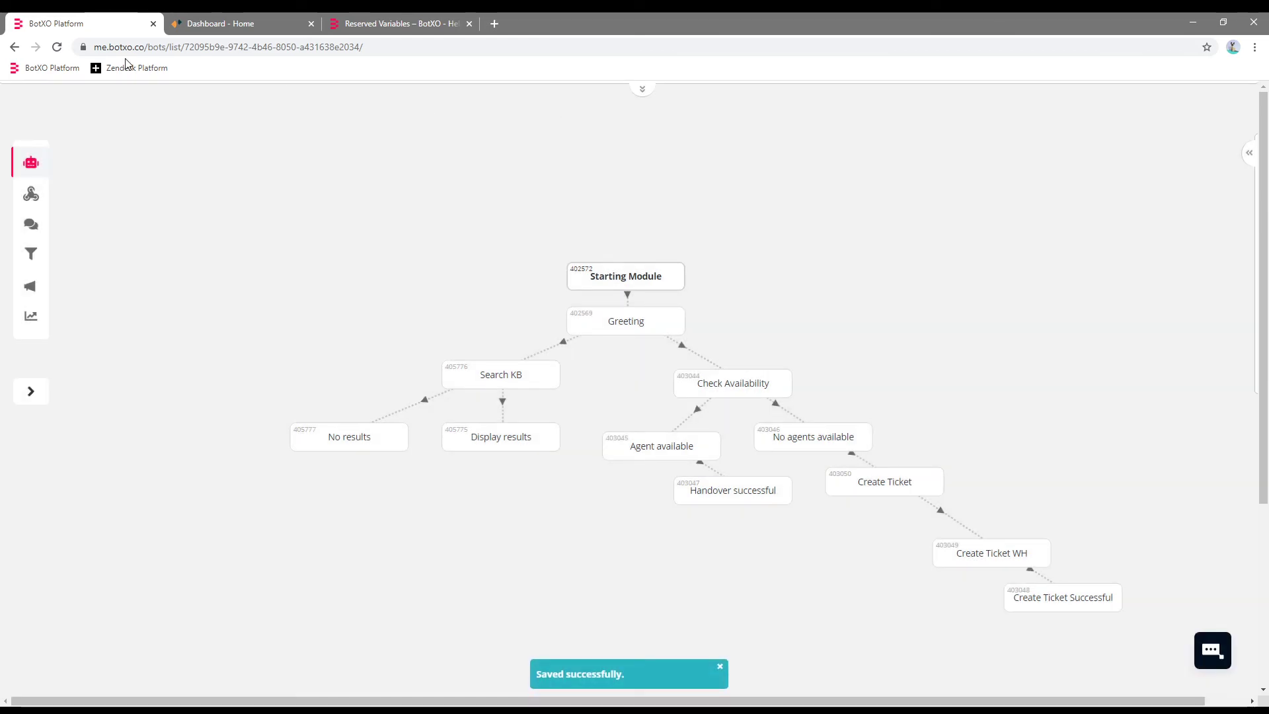
pyautogui.press('F5')
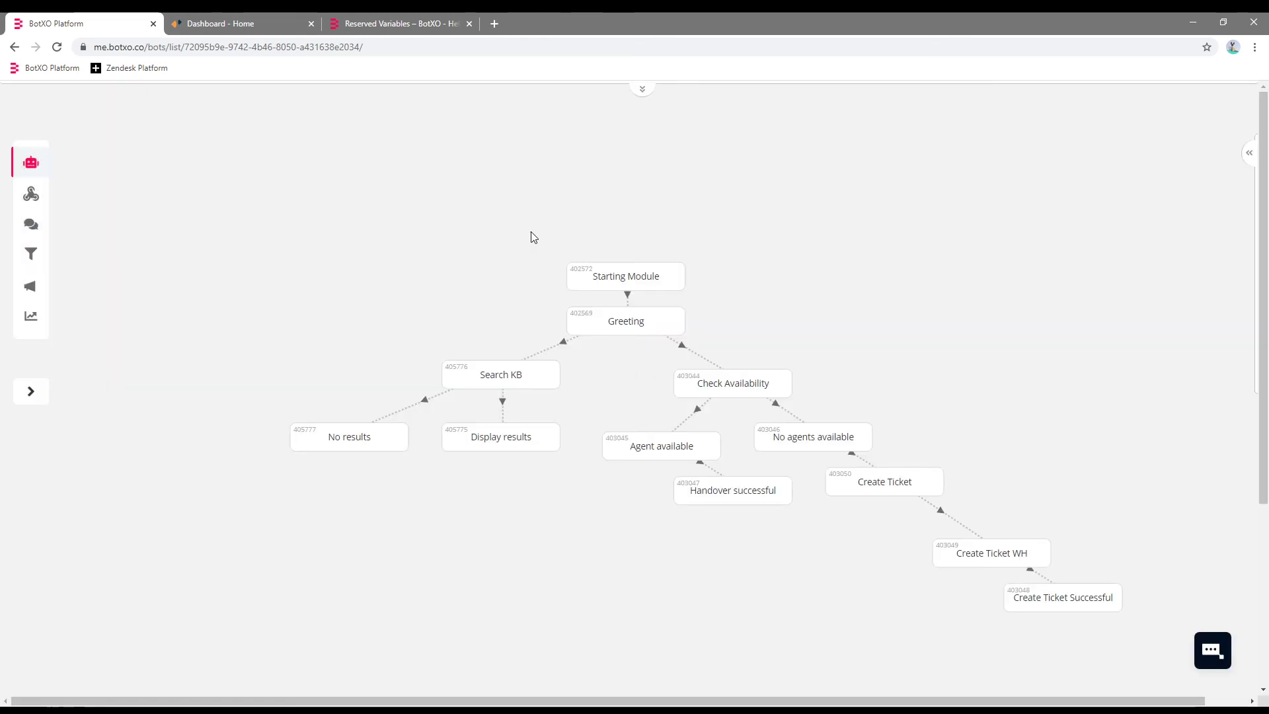
# Make the Greeting message read 'Hello' followed by the zd_display_name custom variable.
pyautogui.click(592, 336)
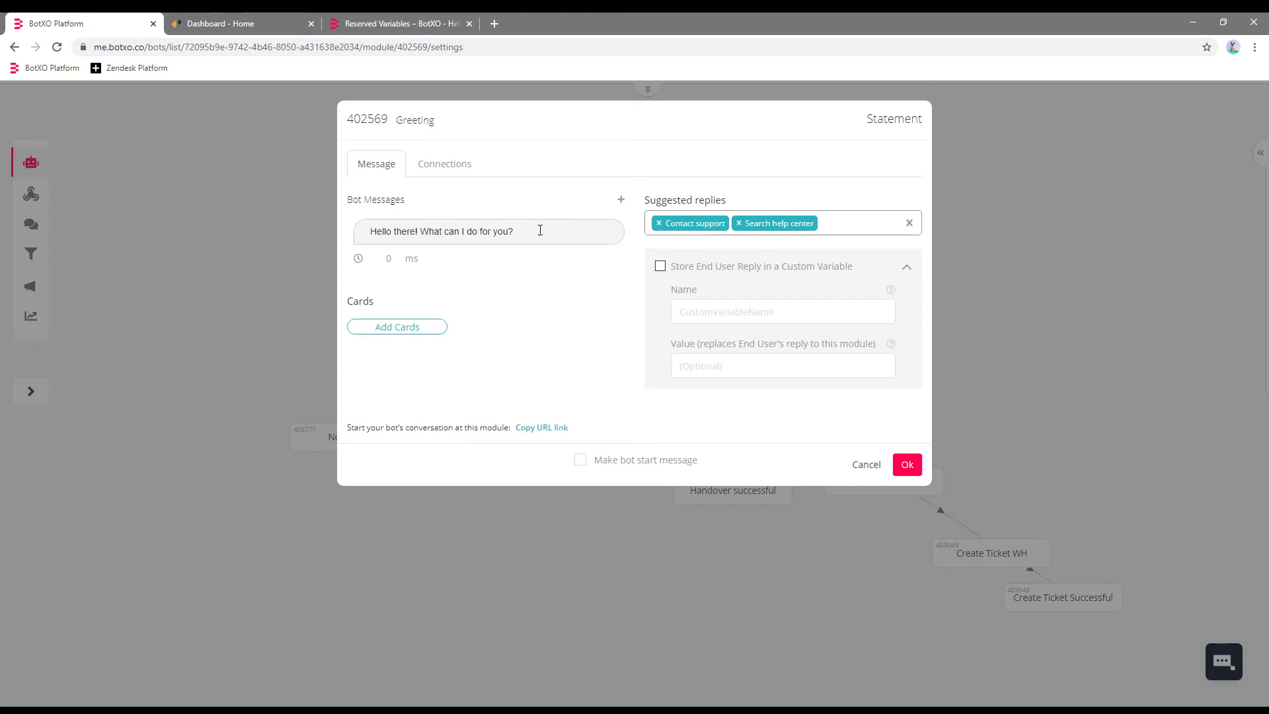
pyautogui.click(540, 229)
pyautogui.moveTo(541, 269); pyautogui.dragTo(394, 266)
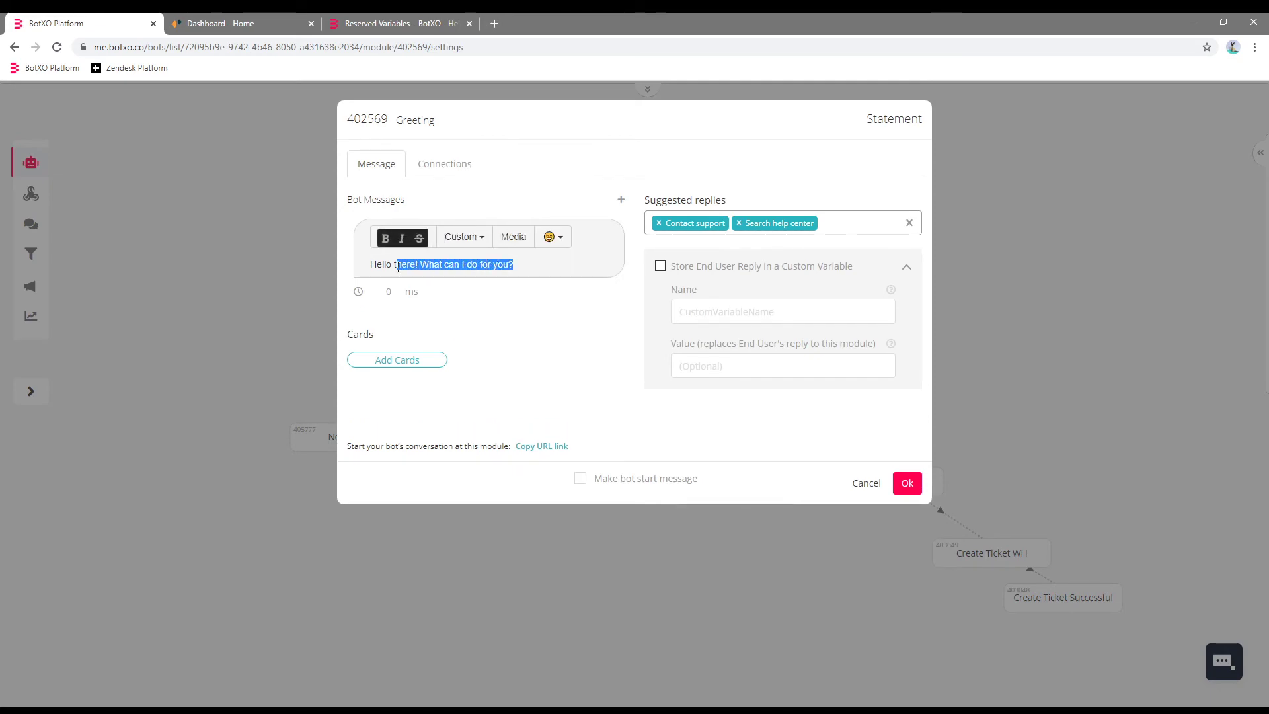
pyautogui.press('BackSpace')
pyautogui.click(462, 241)
pyautogui.click(464, 269)
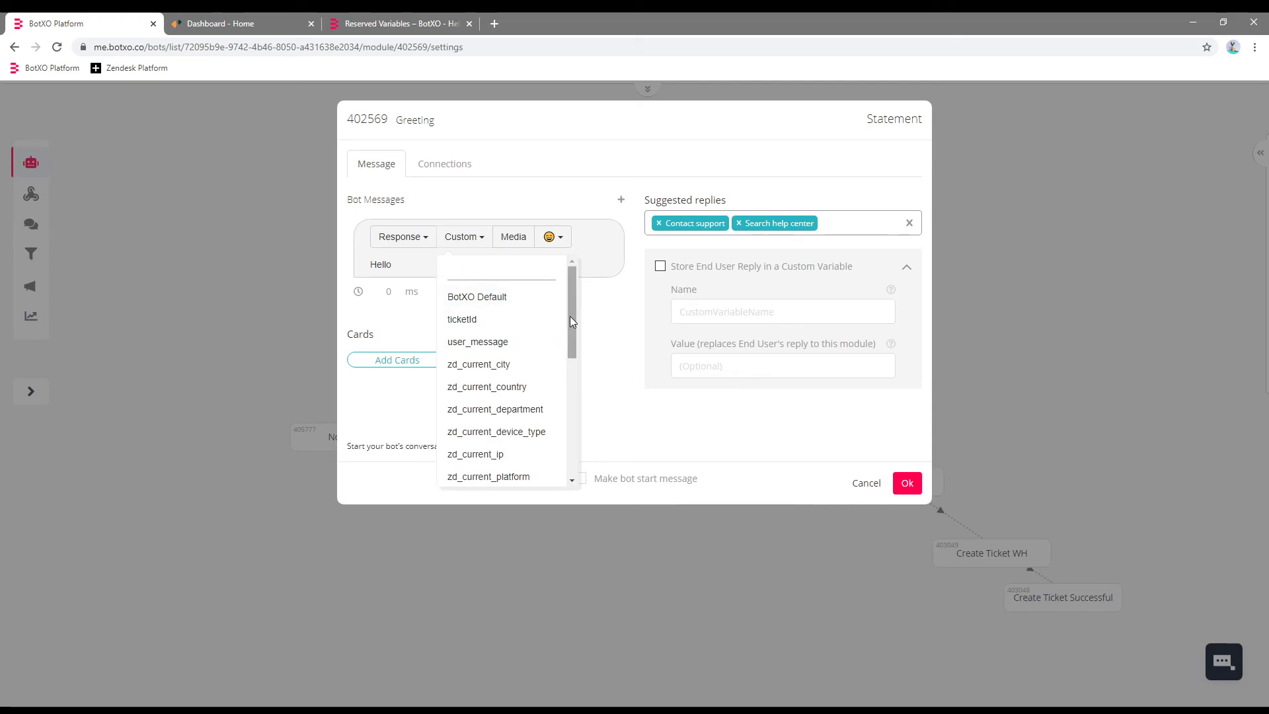
pyautogui.moveTo(569, 319); pyautogui.dragTo(560, 393)
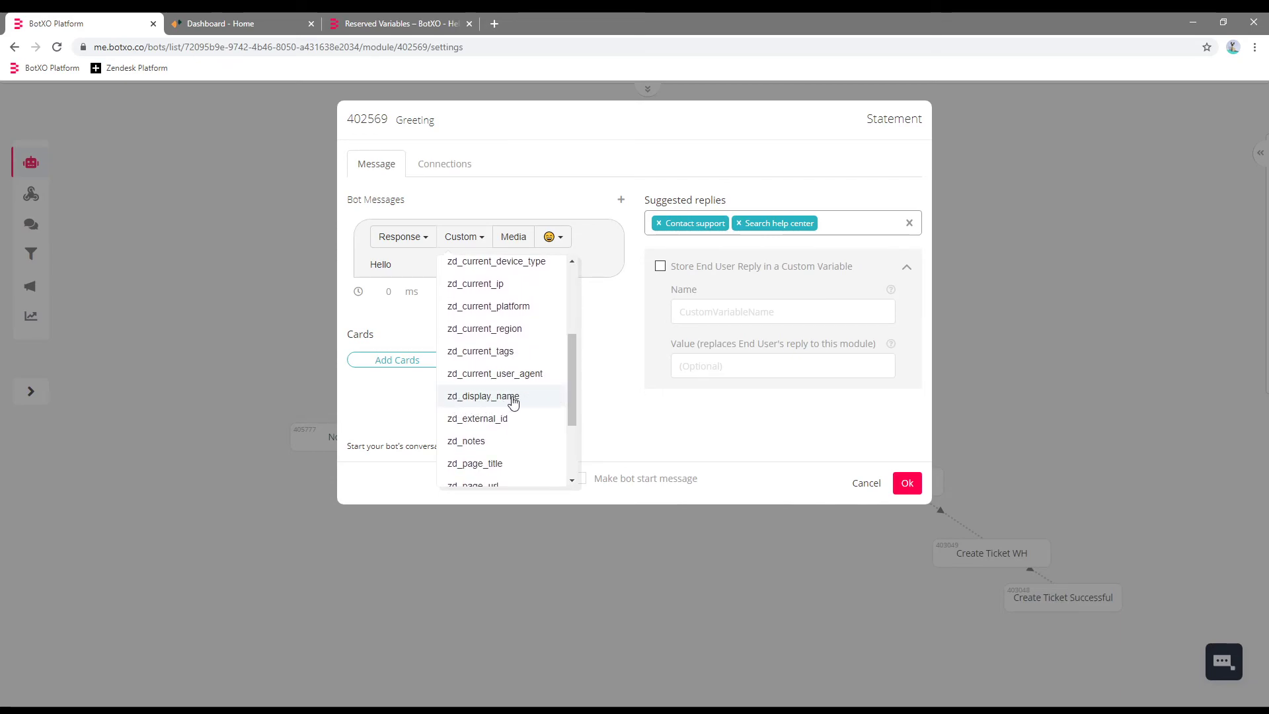
pyautogui.click(526, 396)
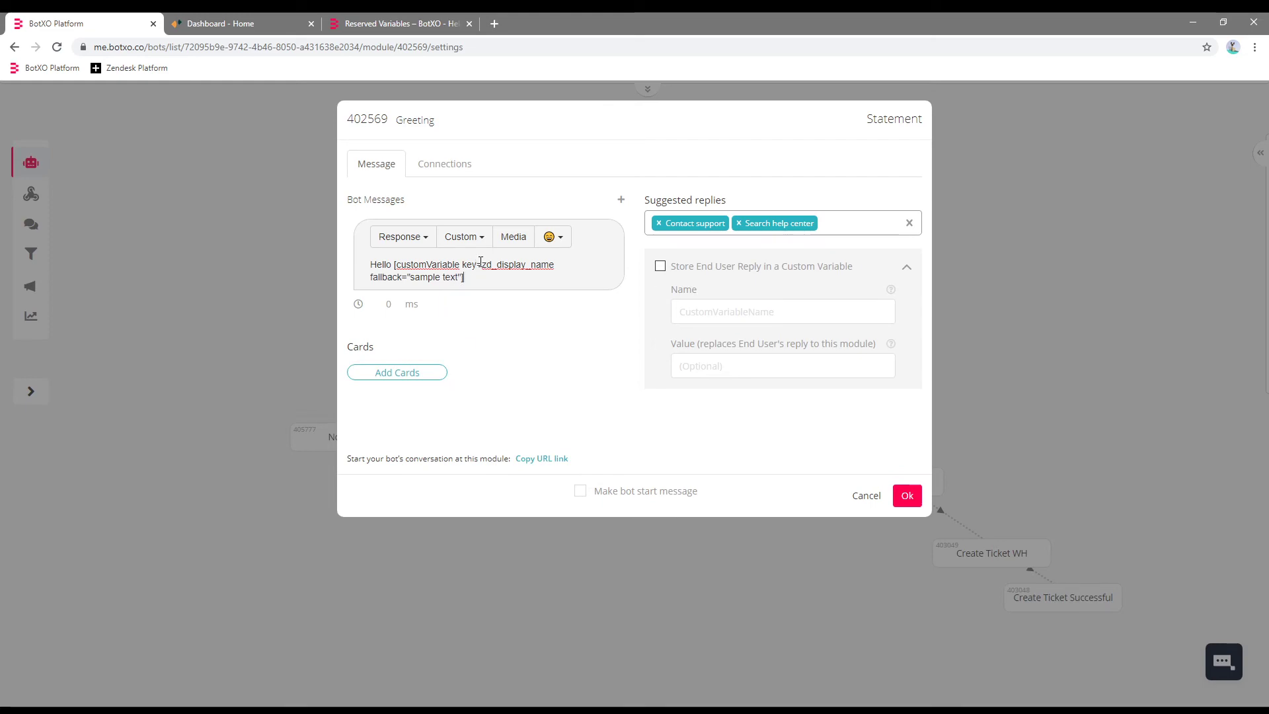
pyautogui.click(907, 495)
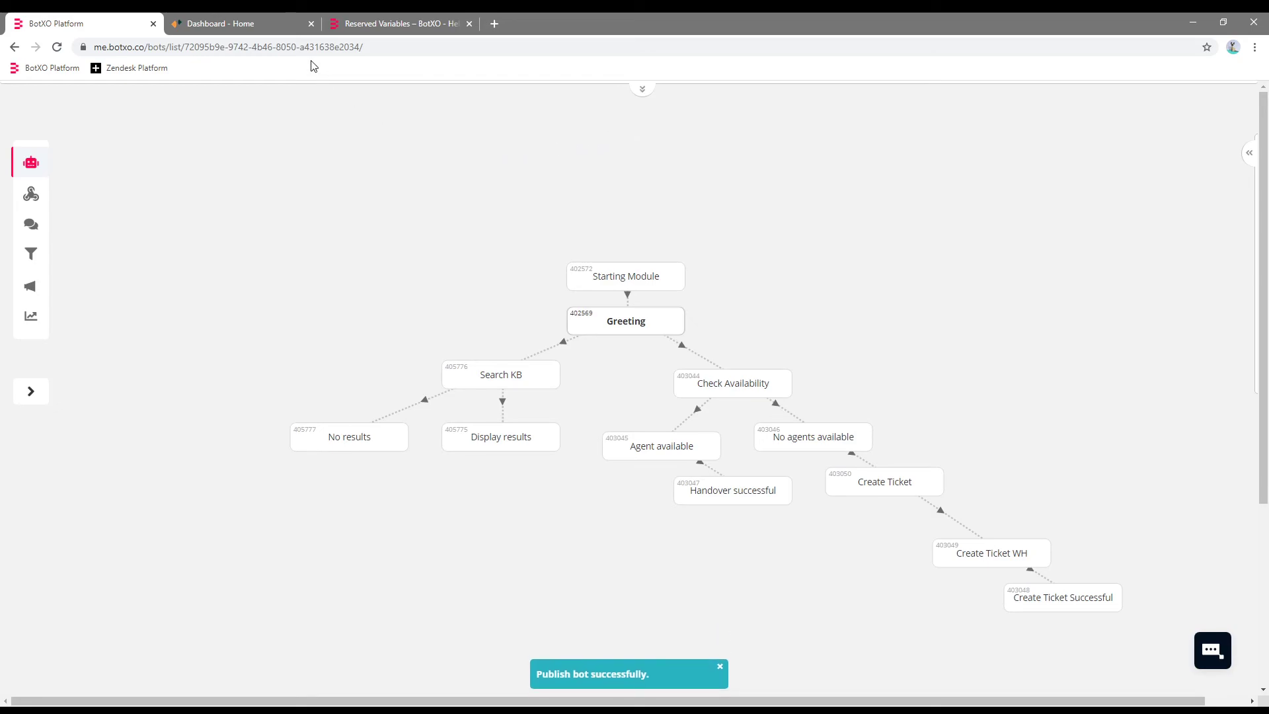
# Launch a simulated visitor chat from Zendesk Chat's Visitors page.
pyautogui.click(238, 27)
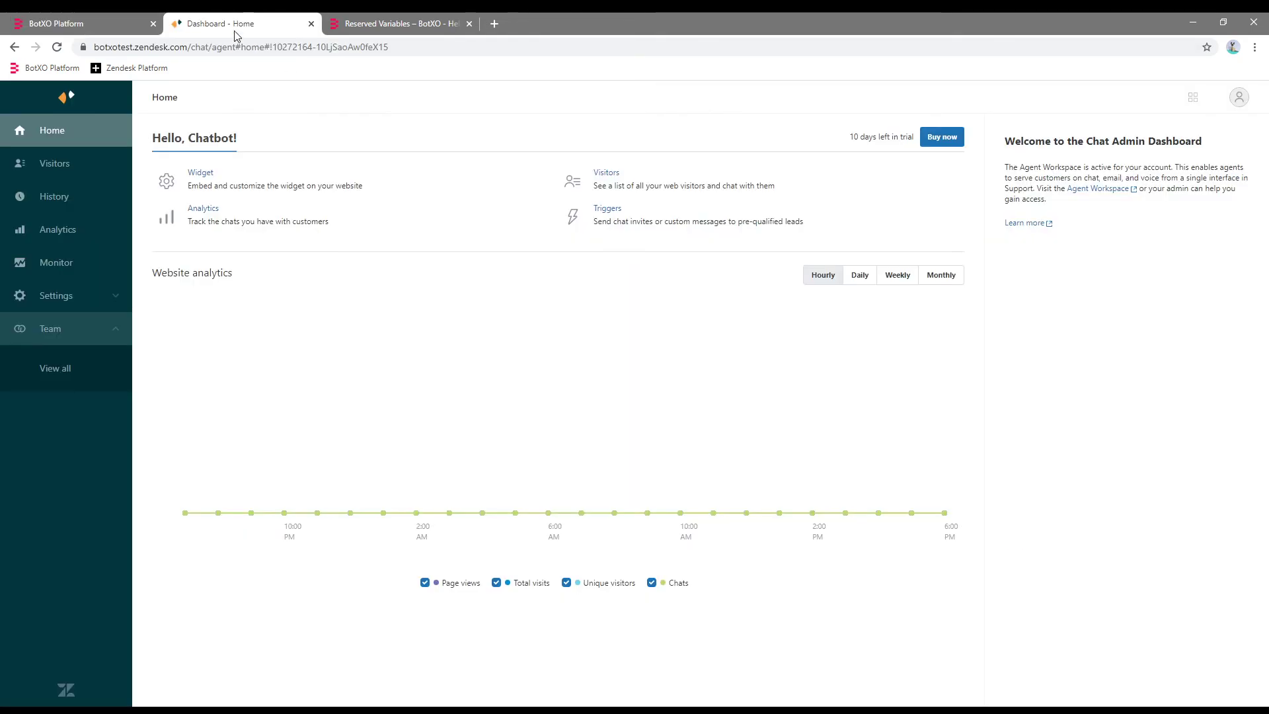
pyautogui.click(89, 170)
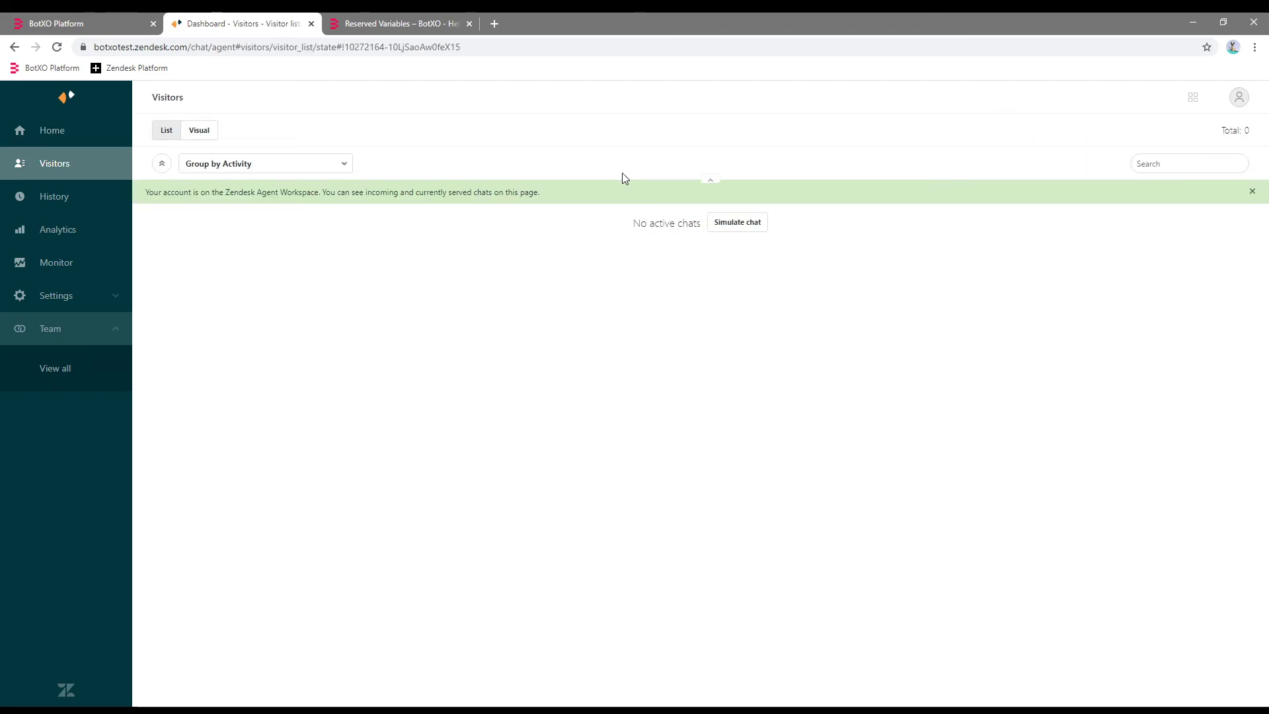
pyautogui.click(736, 223)
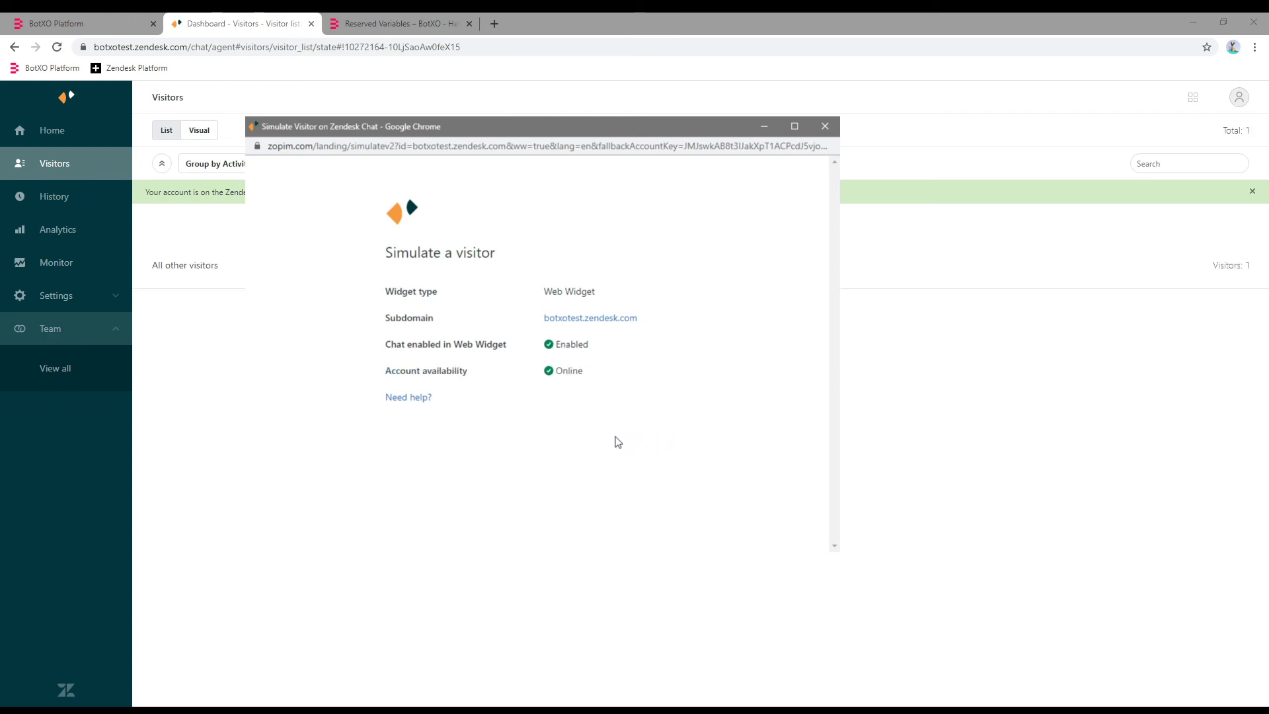
pyautogui.click(780, 528)
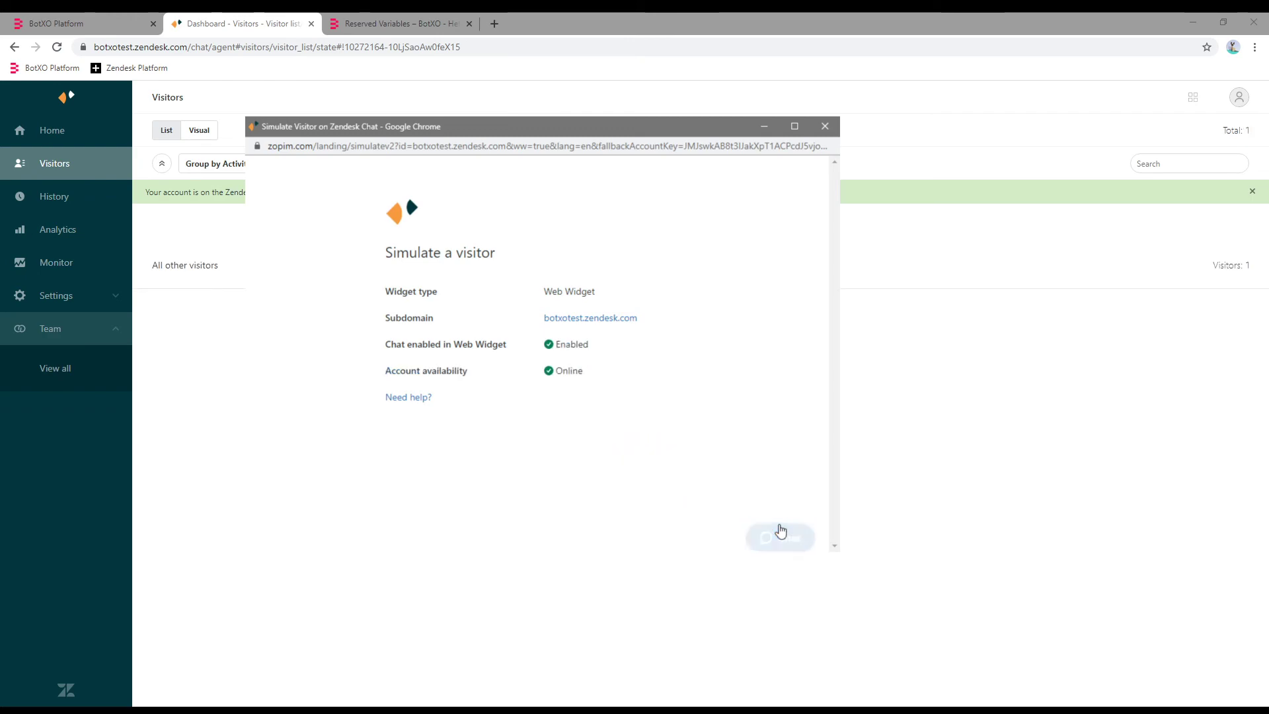
pyautogui.click(724, 474)
# Start the simulated chat with message 'He' and confirm the bot greets the visitor by name.
pyautogui.click(657, 257)
pyautogui.doubleClick(656, 258)
pyautogui.click(675, 338)
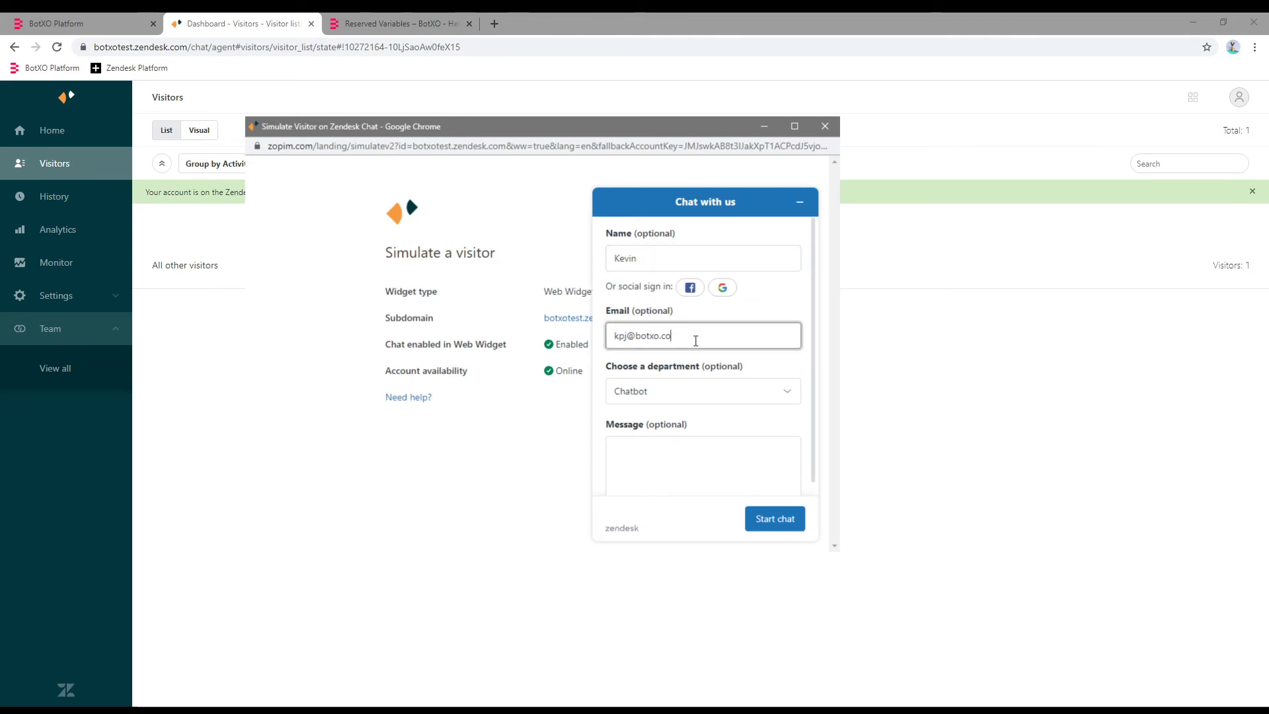
pyautogui.click(699, 456)
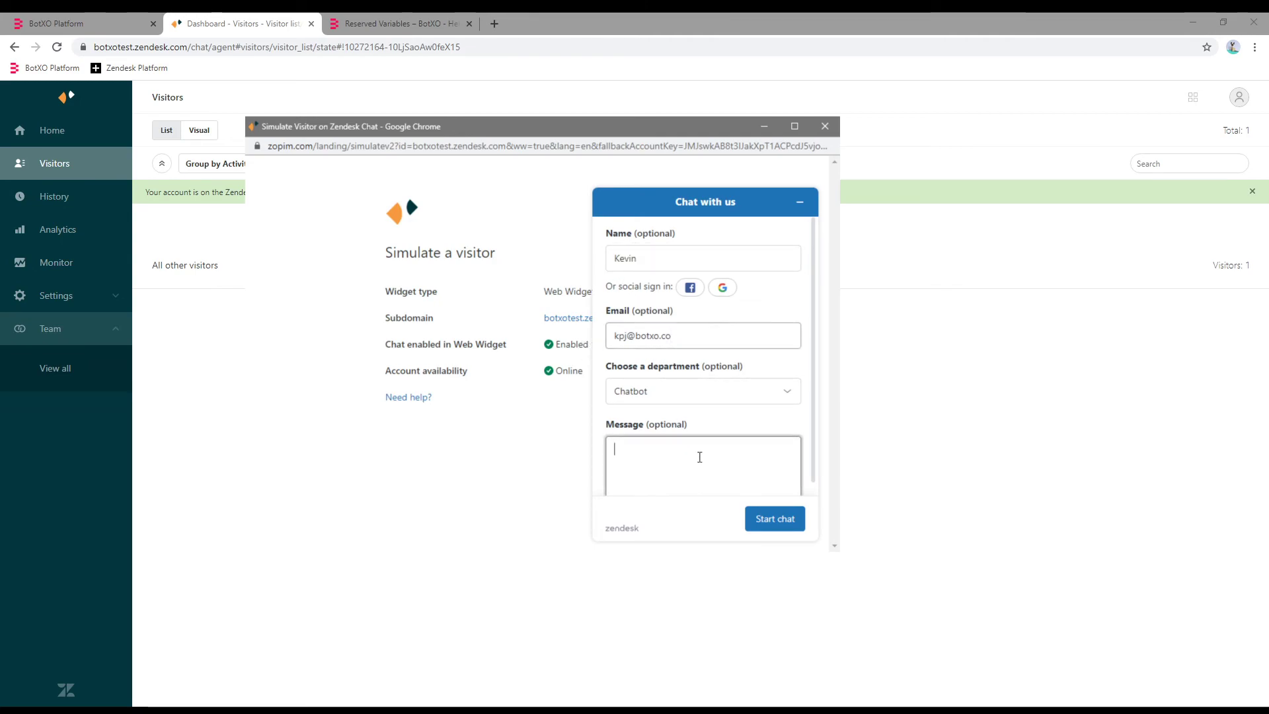
pyautogui.write('Hello')
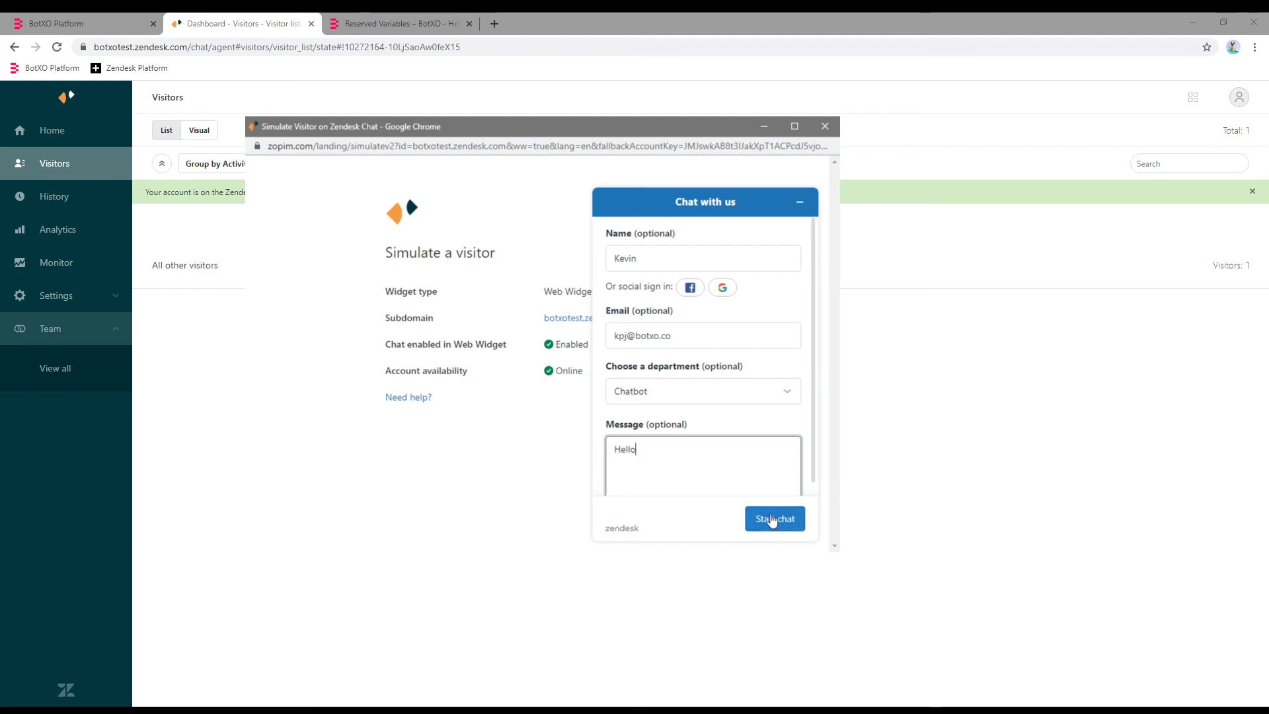
pyautogui.click(772, 520)
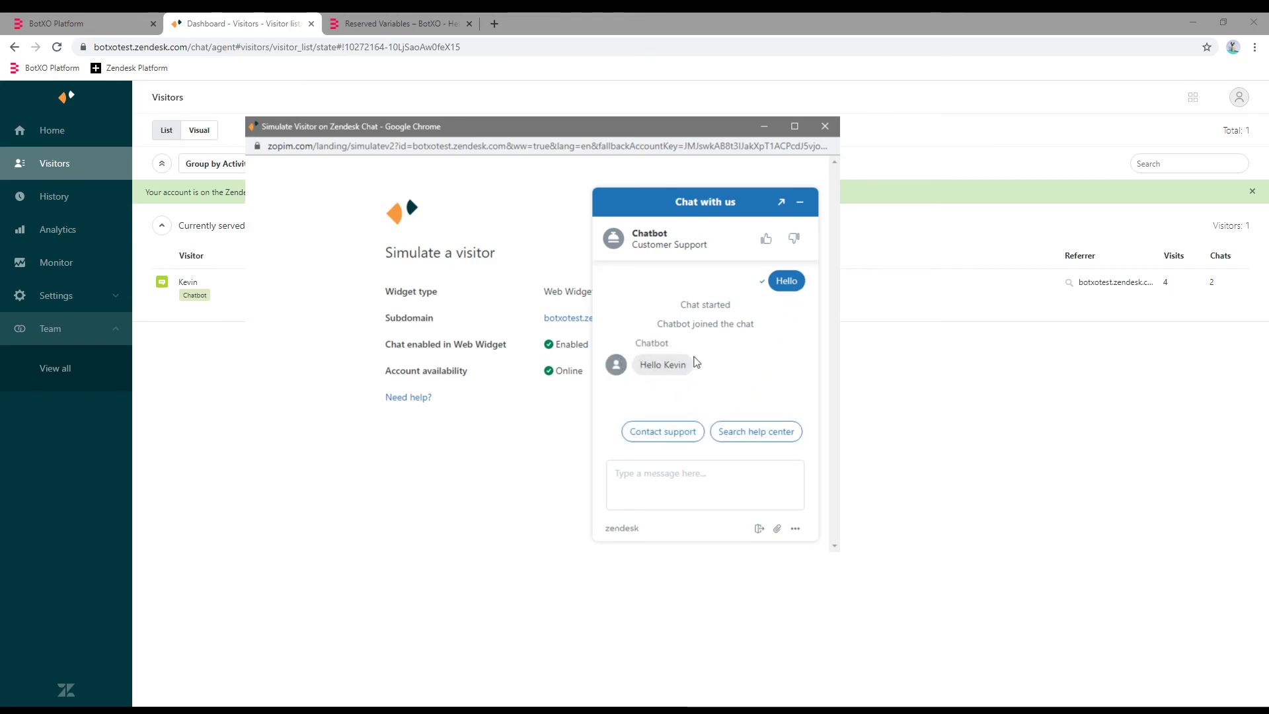
pyautogui.moveTo(664, 364); pyautogui.dragTo(668, 364)
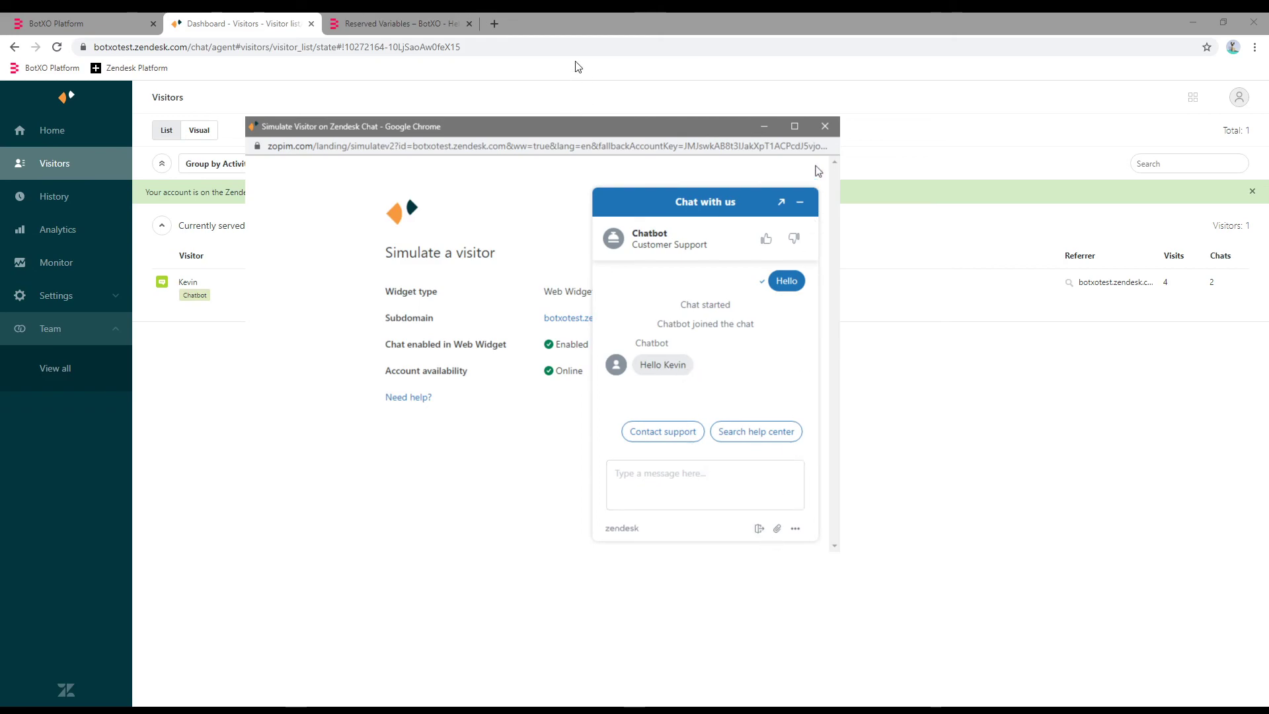
pyautogui.click(825, 126)
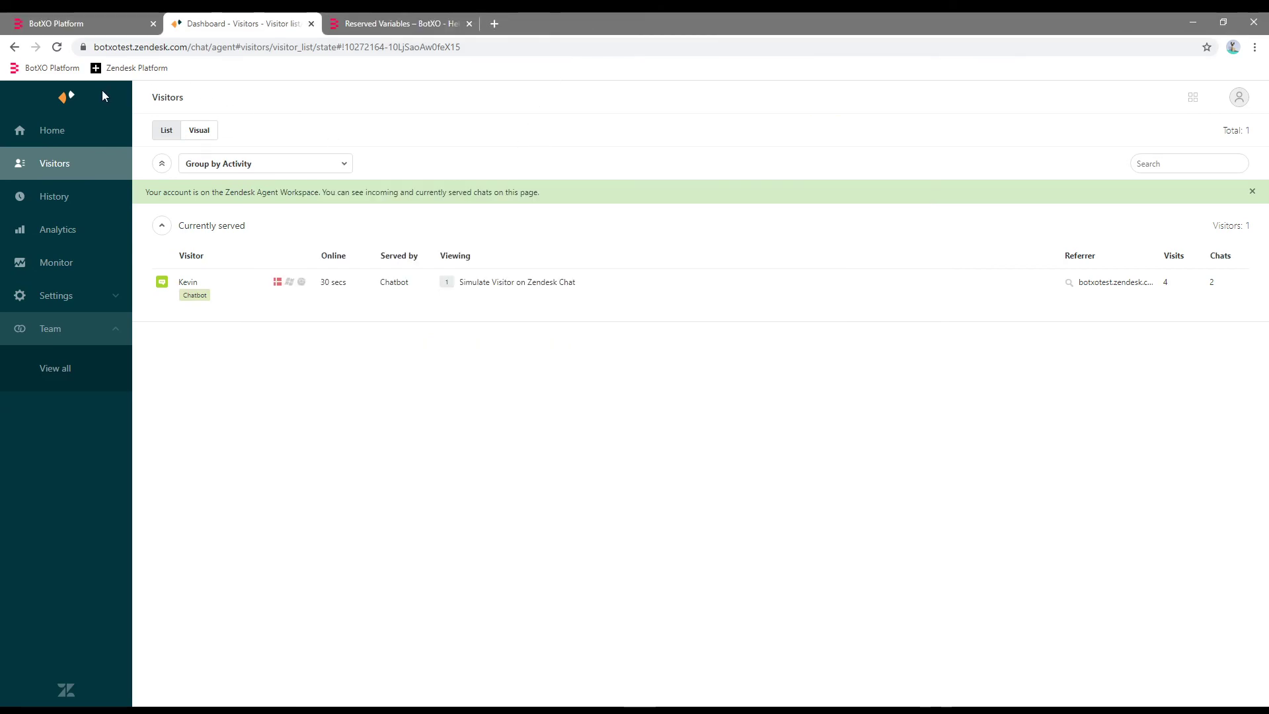
# Add a second connection to the Starting Module, placed above Fallback.
pyautogui.click(99, 17)
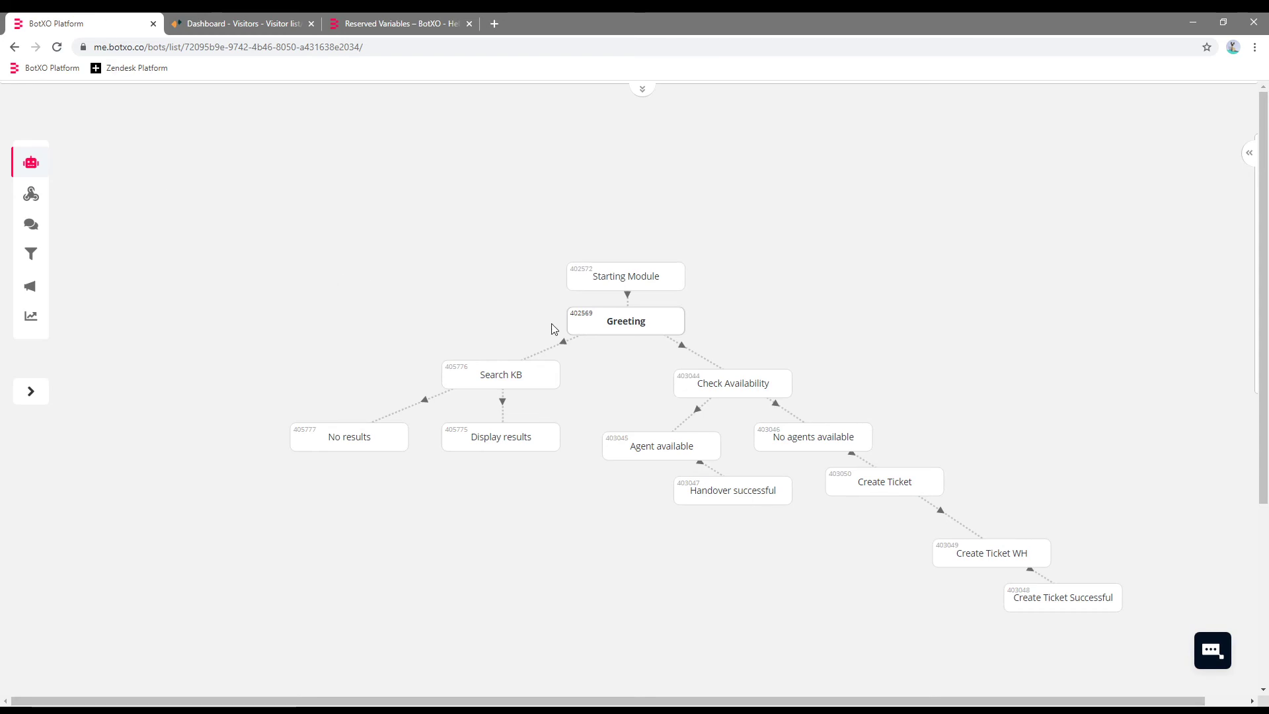
pyautogui.moveTo(573, 325)
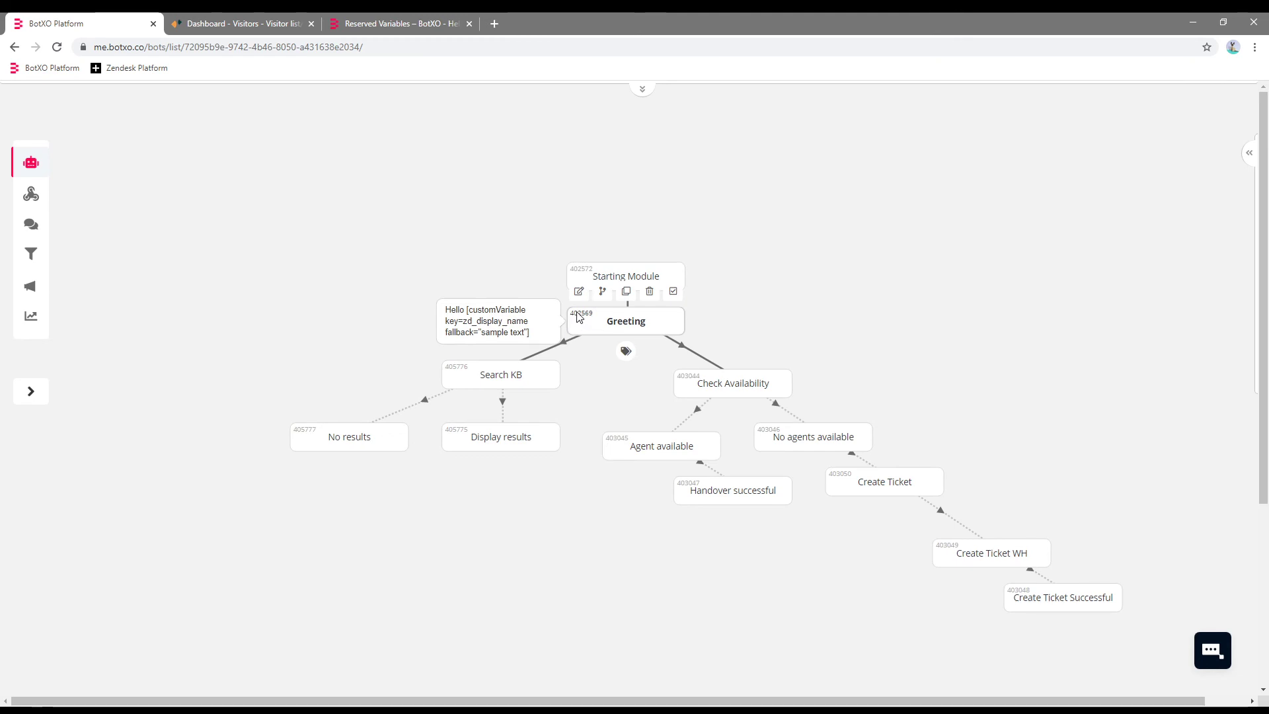
pyautogui.moveTo(606, 278)
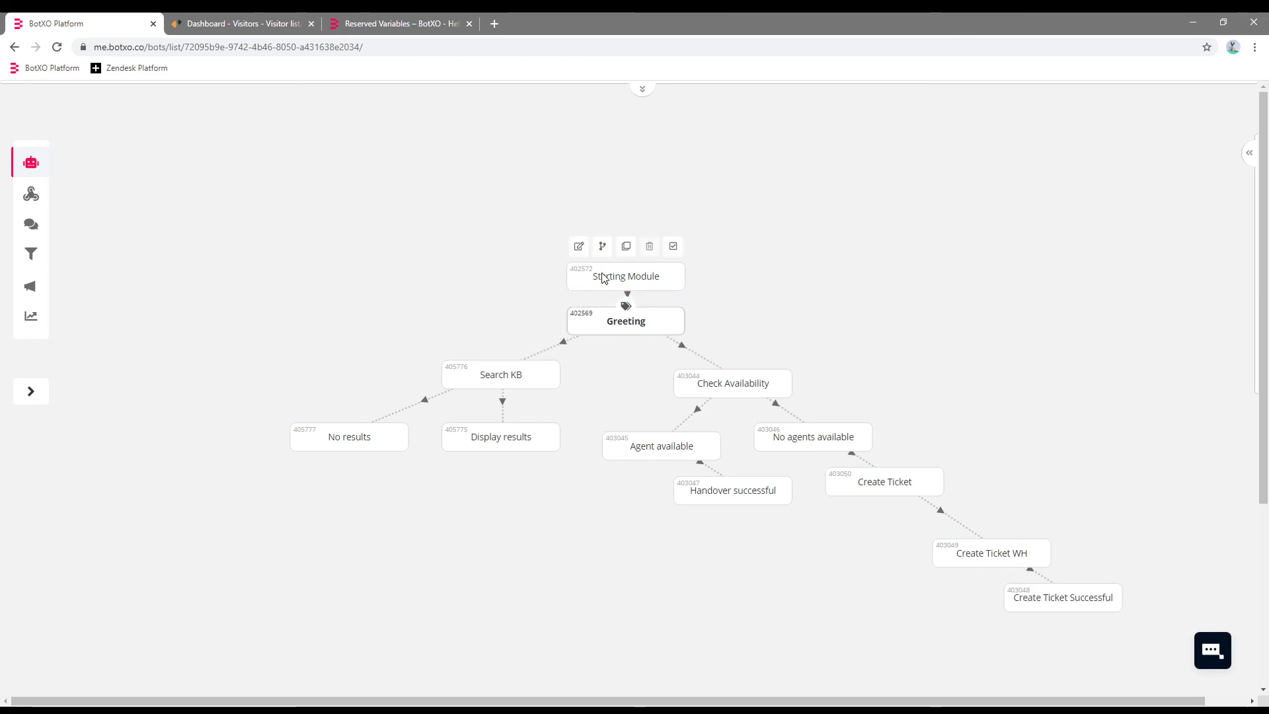
pyautogui.click(604, 278)
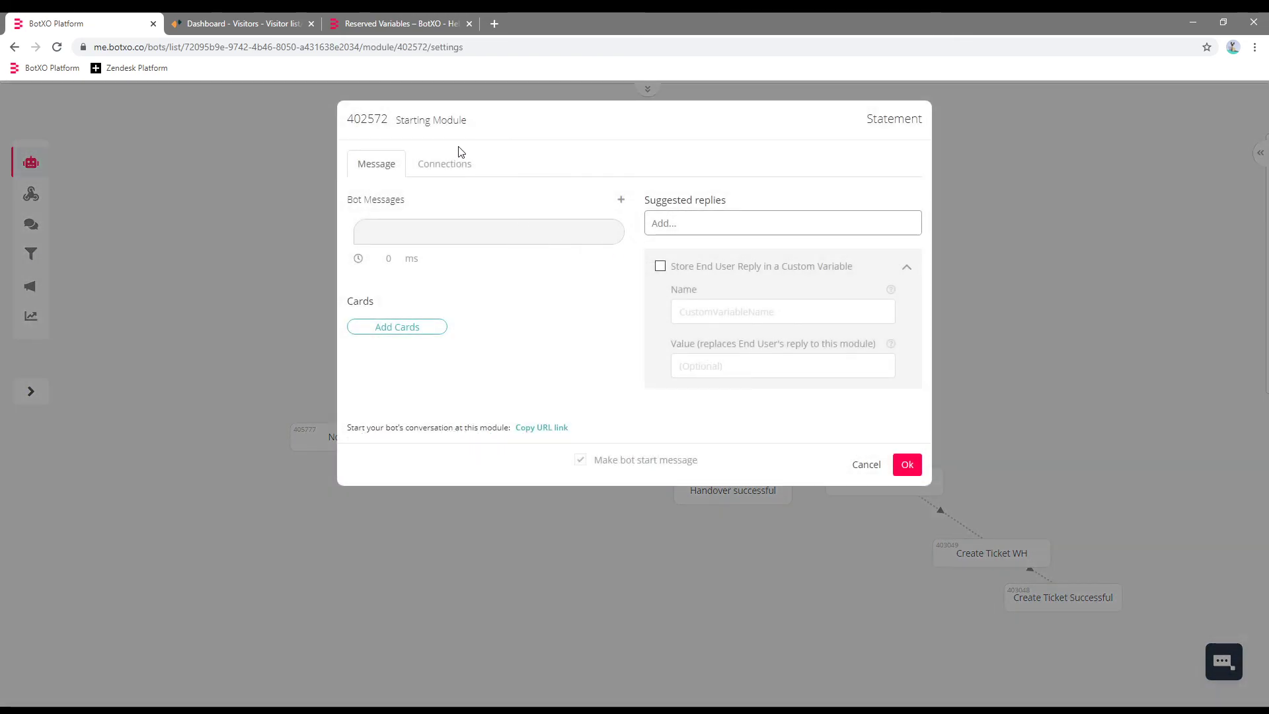
pyautogui.click(454, 164)
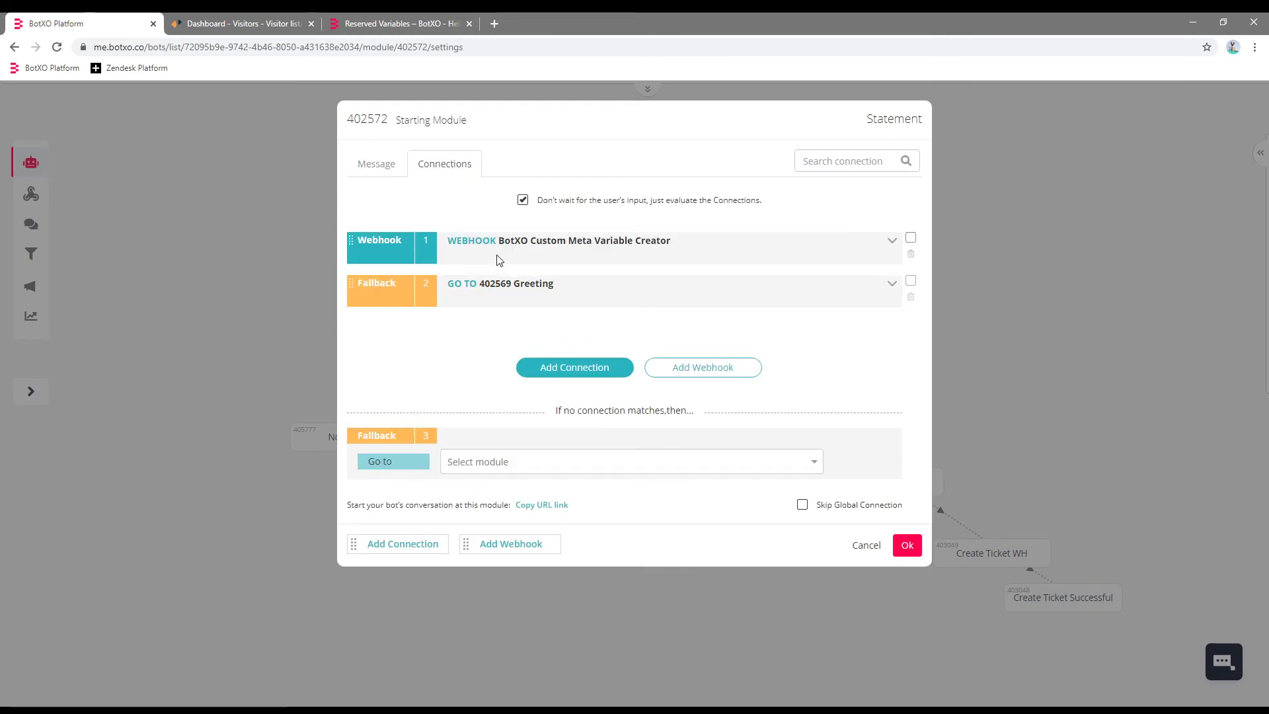
pyautogui.click(564, 371)
pyautogui.moveTo(348, 366); pyautogui.dragTo(436, 296)
# Base Connection 2's condition on a custom variable and consult the Reserved Variables article.
pyautogui.click(465, 306)
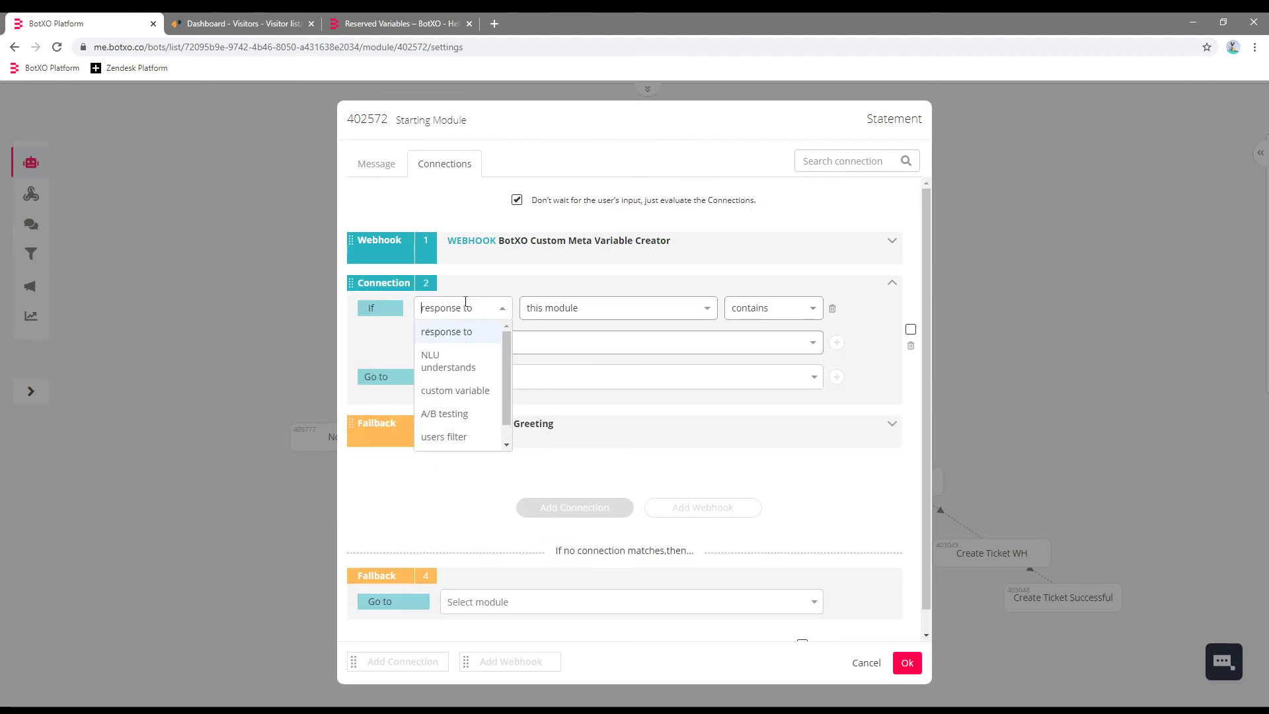
pyautogui.click(433, 390)
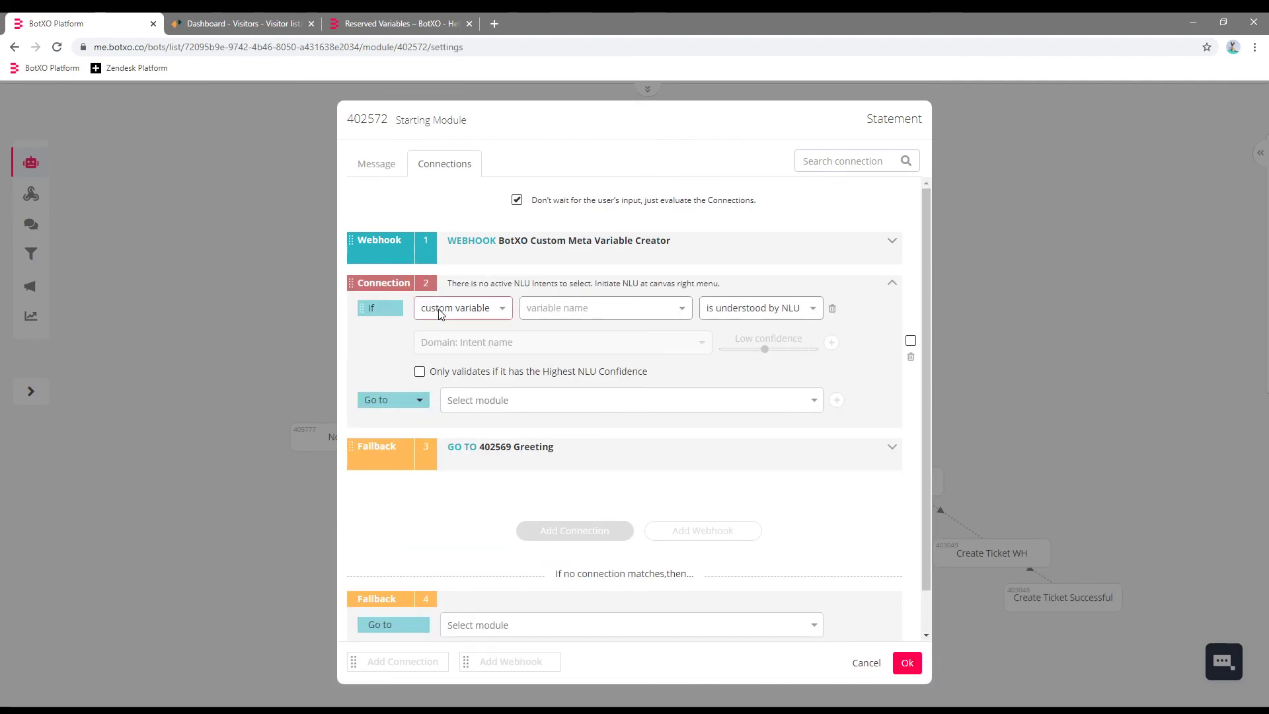
pyautogui.click(577, 309)
pyautogui.scroll(-1, 684, 354)
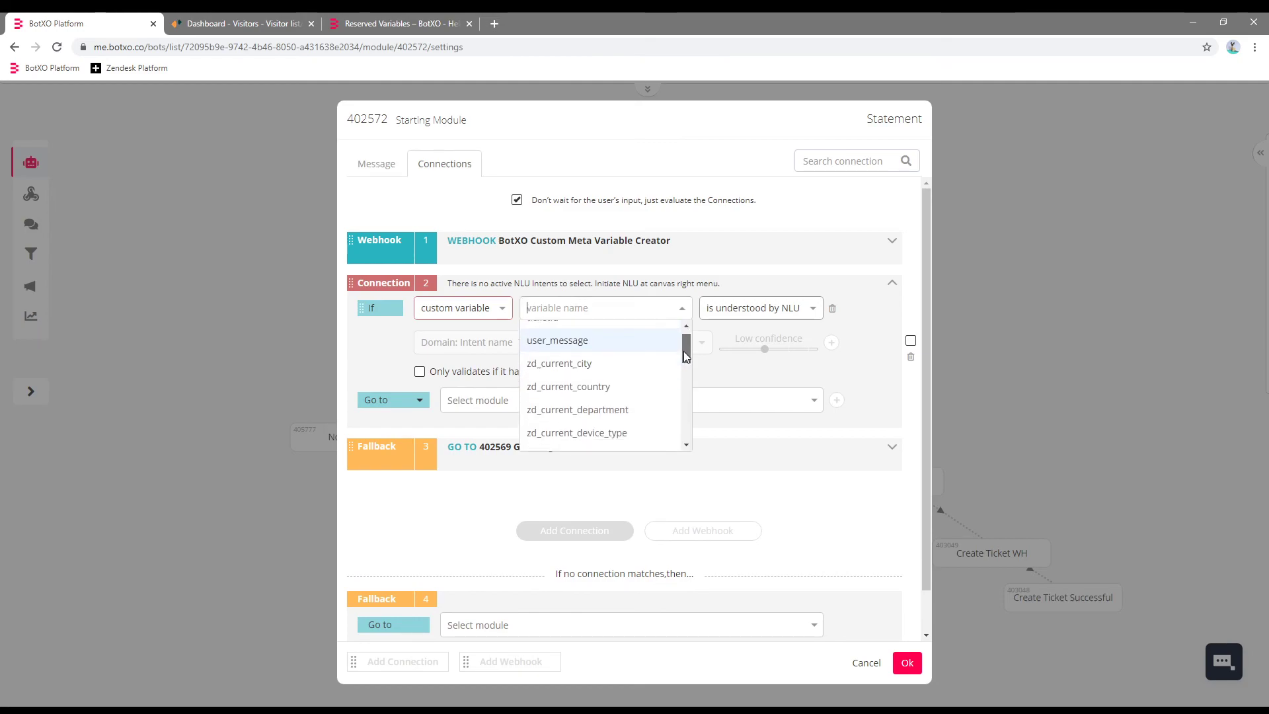
pyautogui.scroll(1, 685, 357)
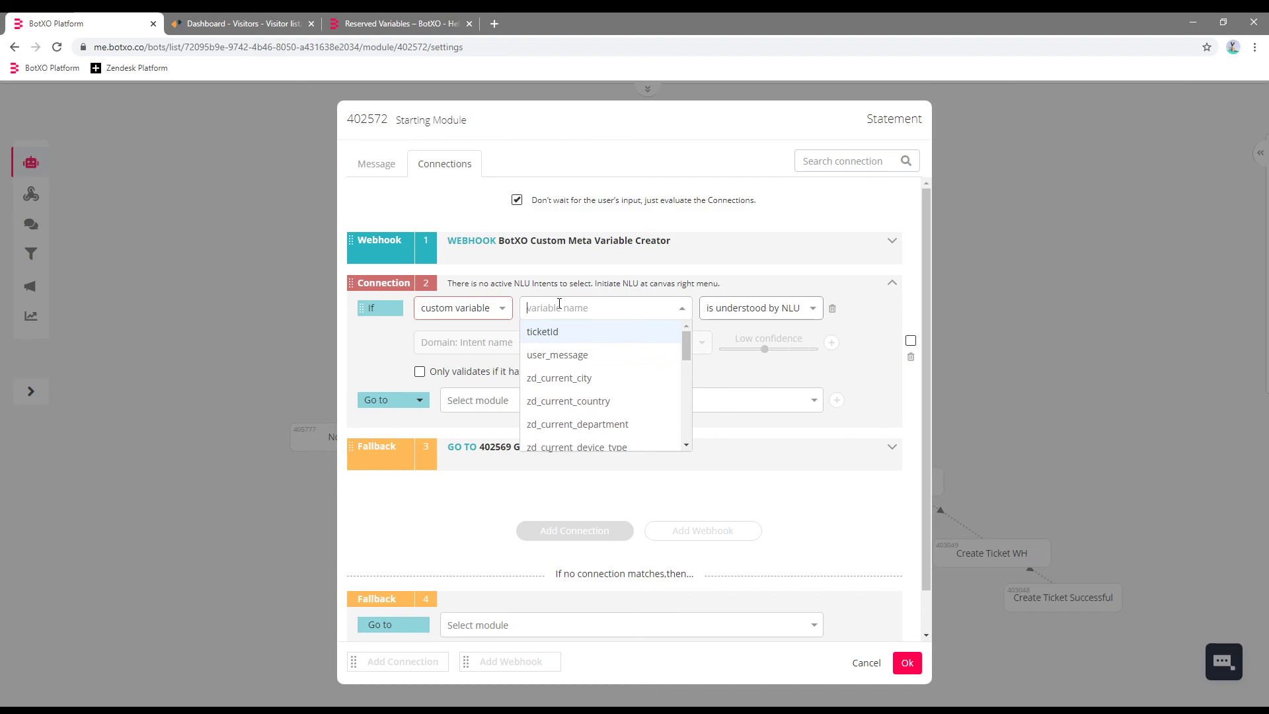
pyautogui.click(403, 23)
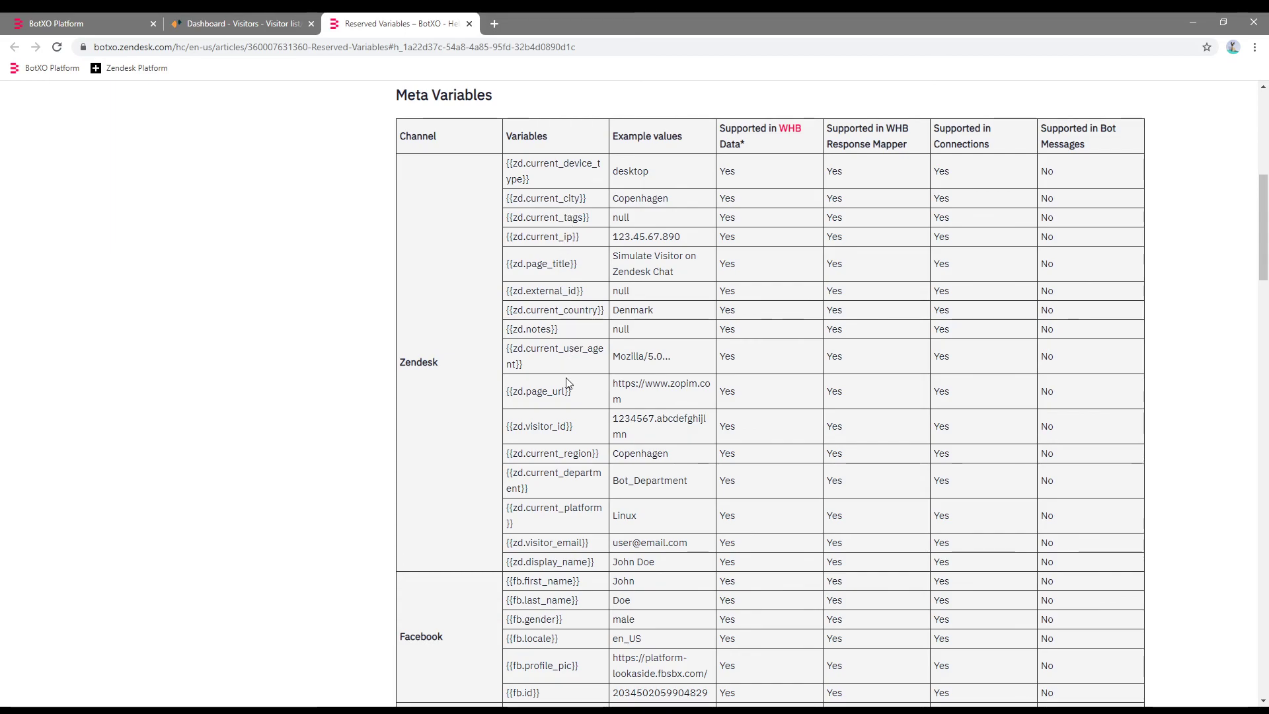
# Copy {{zd.page_url}} from the Meta Variables table into Connection 2's variable name.
pyautogui.moveTo(576, 395); pyautogui.dragTo(507, 395)
pyautogui.hotkey('ctrl', 'c')
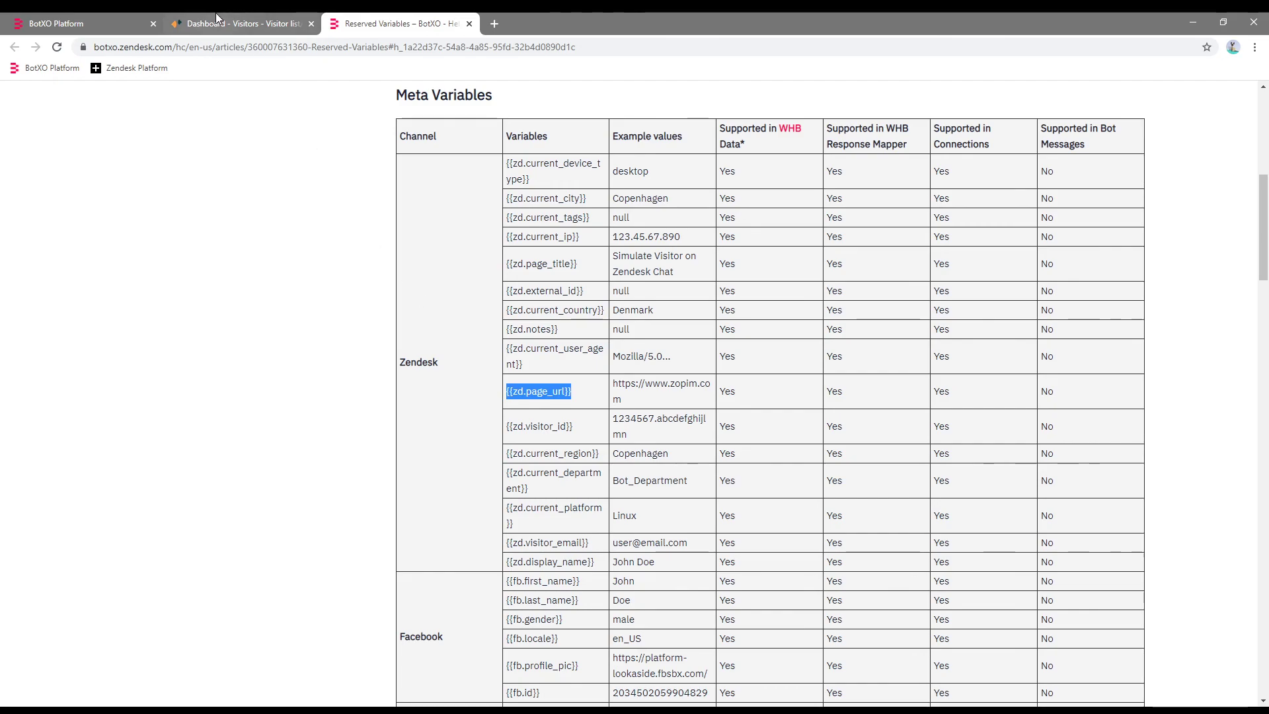
pyautogui.click(99, 21)
pyautogui.hotkey('ctrl', 'v')
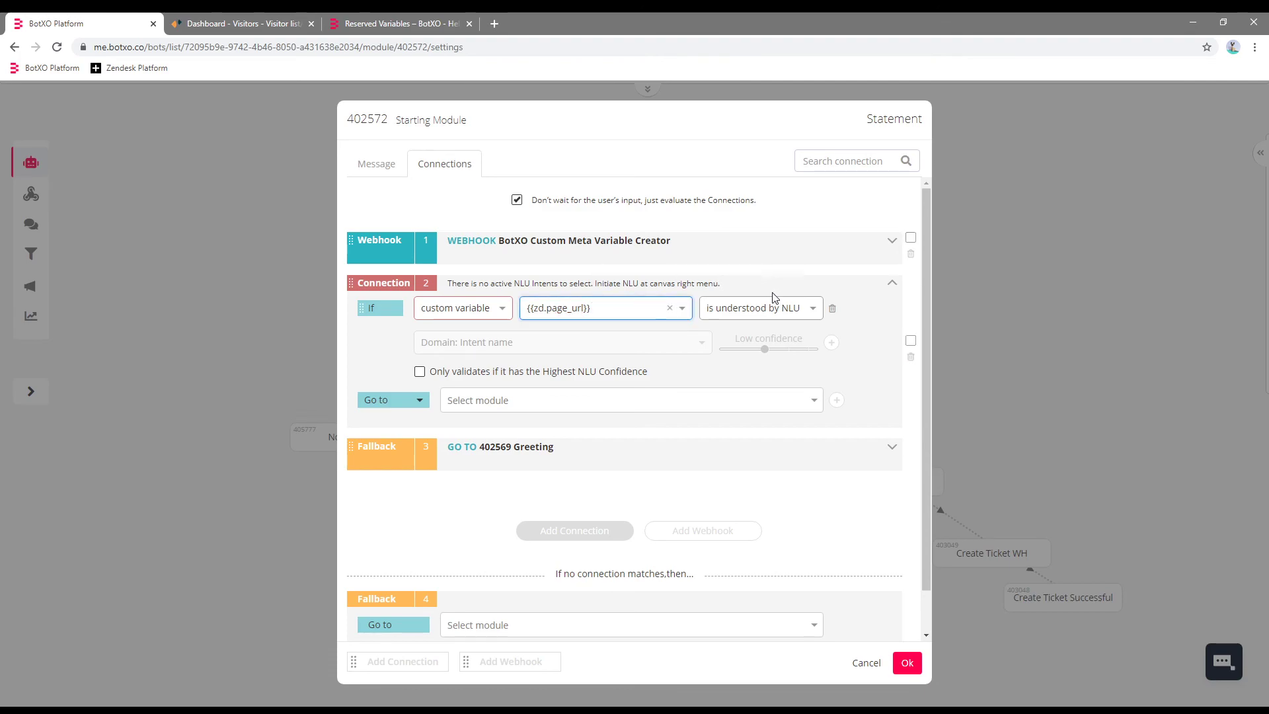
# Make Connection 2 match when the variable contains 'simulate'.
pyautogui.click(790, 309)
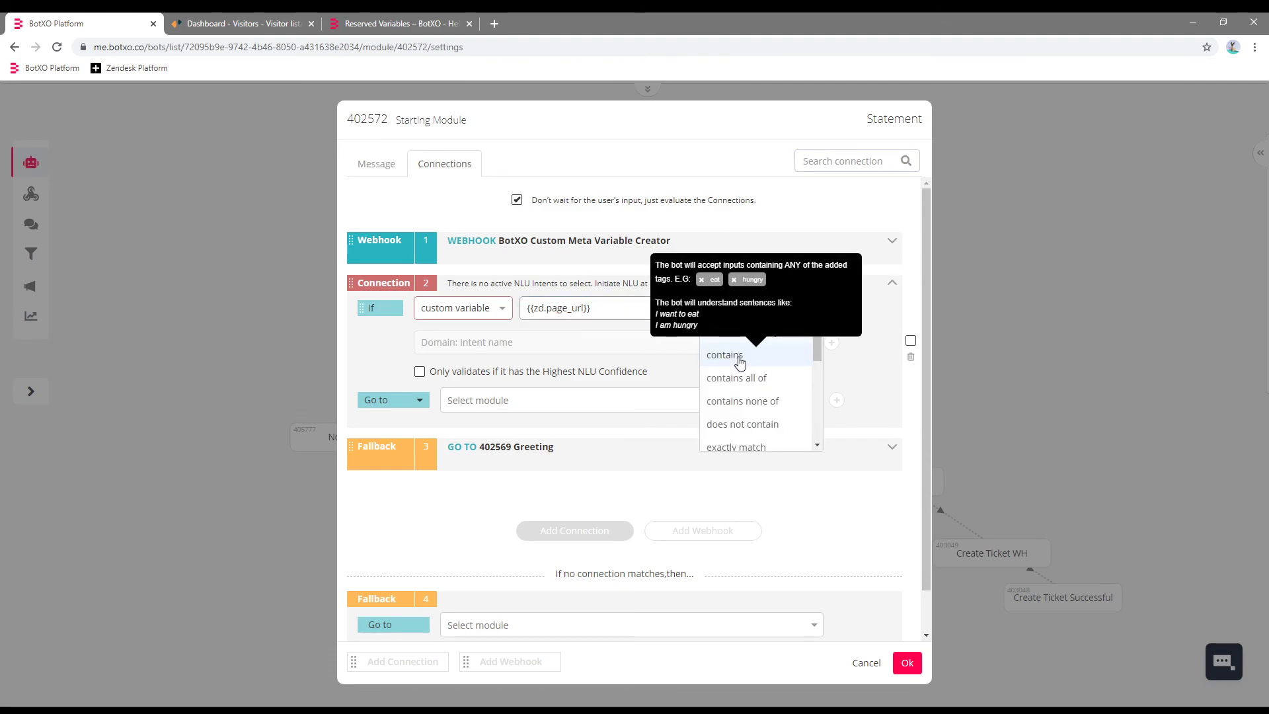
pyautogui.click(731, 357)
pyautogui.click(550, 338)
pyautogui.write('simulate')
pyautogui.press('Return')
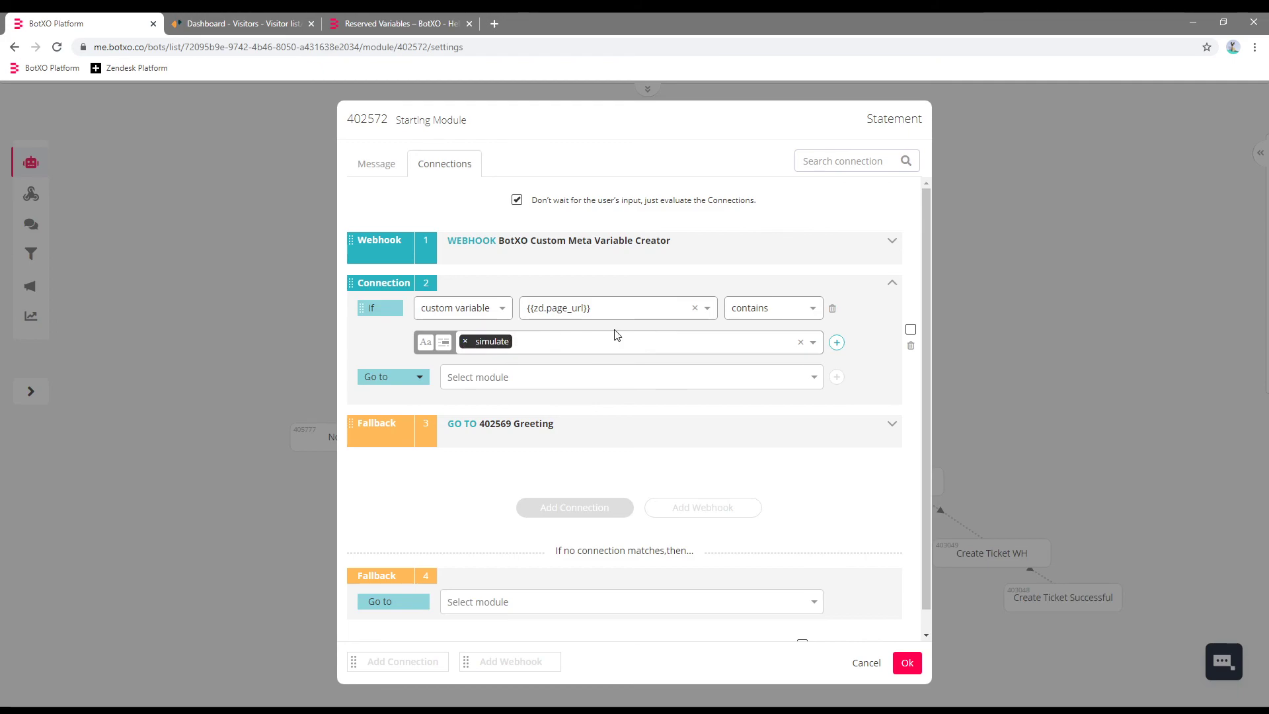
# Route the connection to a new module named Simulate Detected and confirm.
pyautogui.click(488, 383)
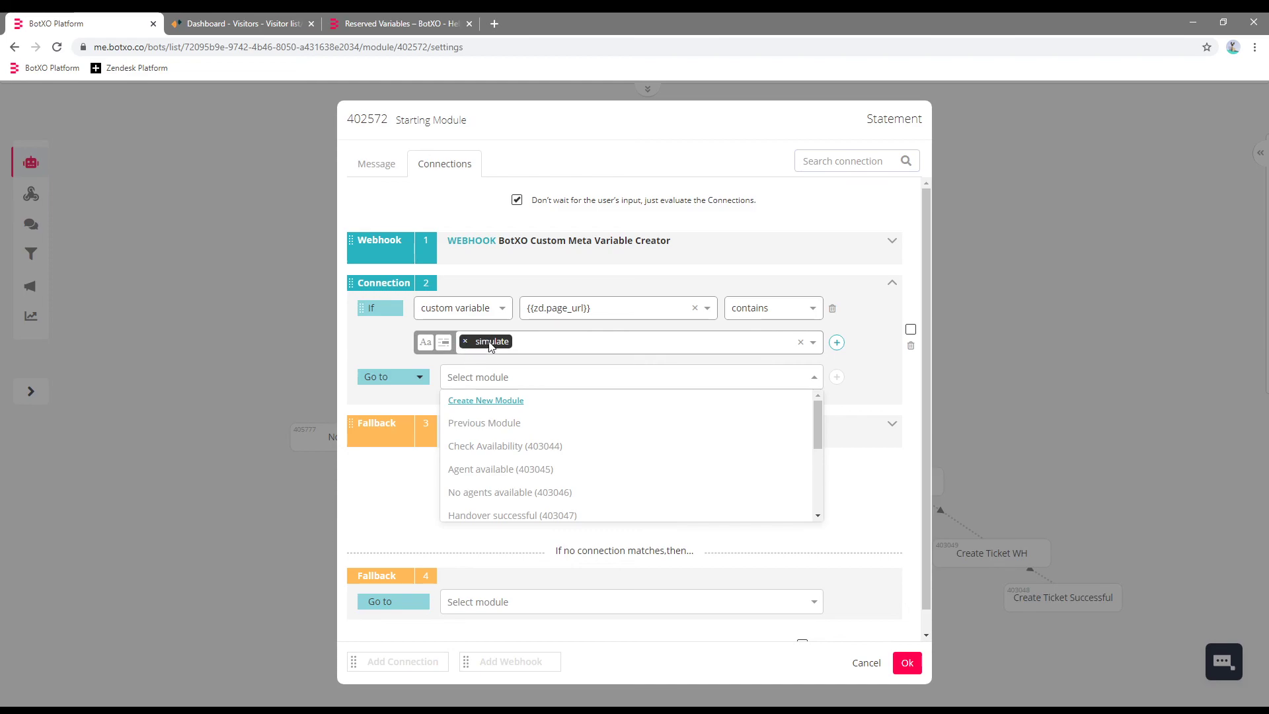
pyautogui.click(483, 401)
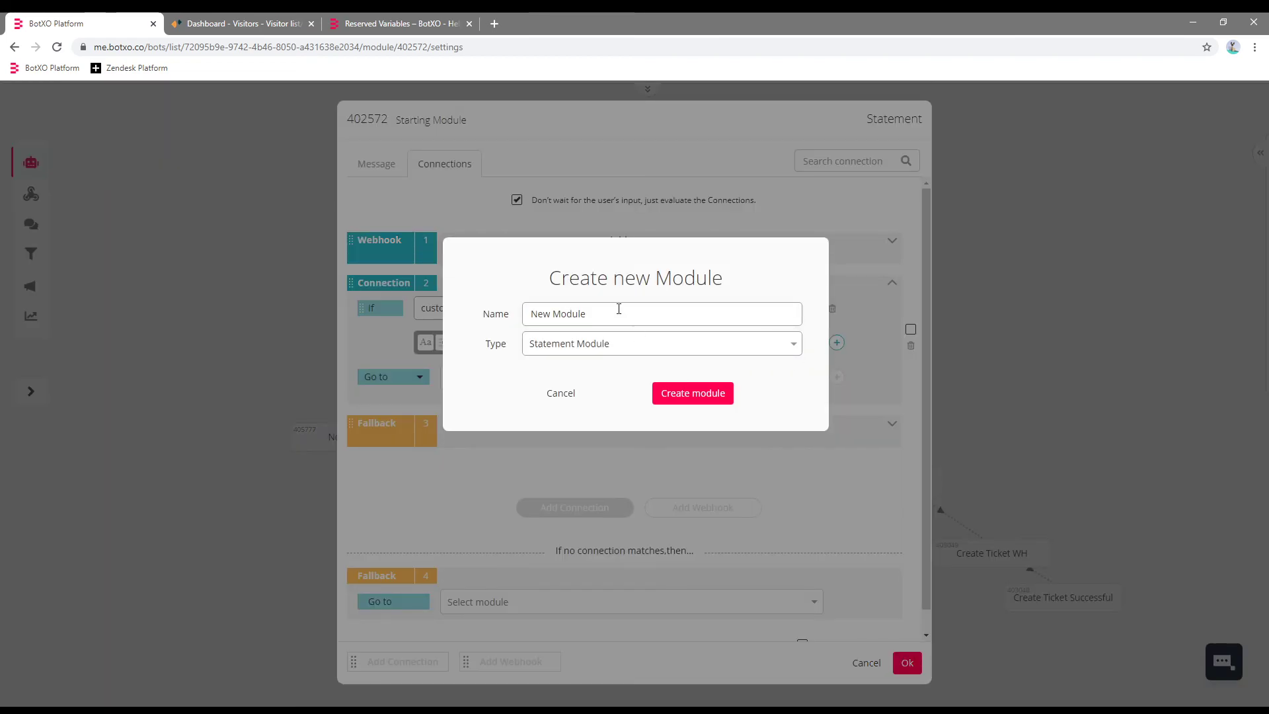
pyautogui.hotkey('ctrl', 'a')
pyautogui.write('Simulate Detected')
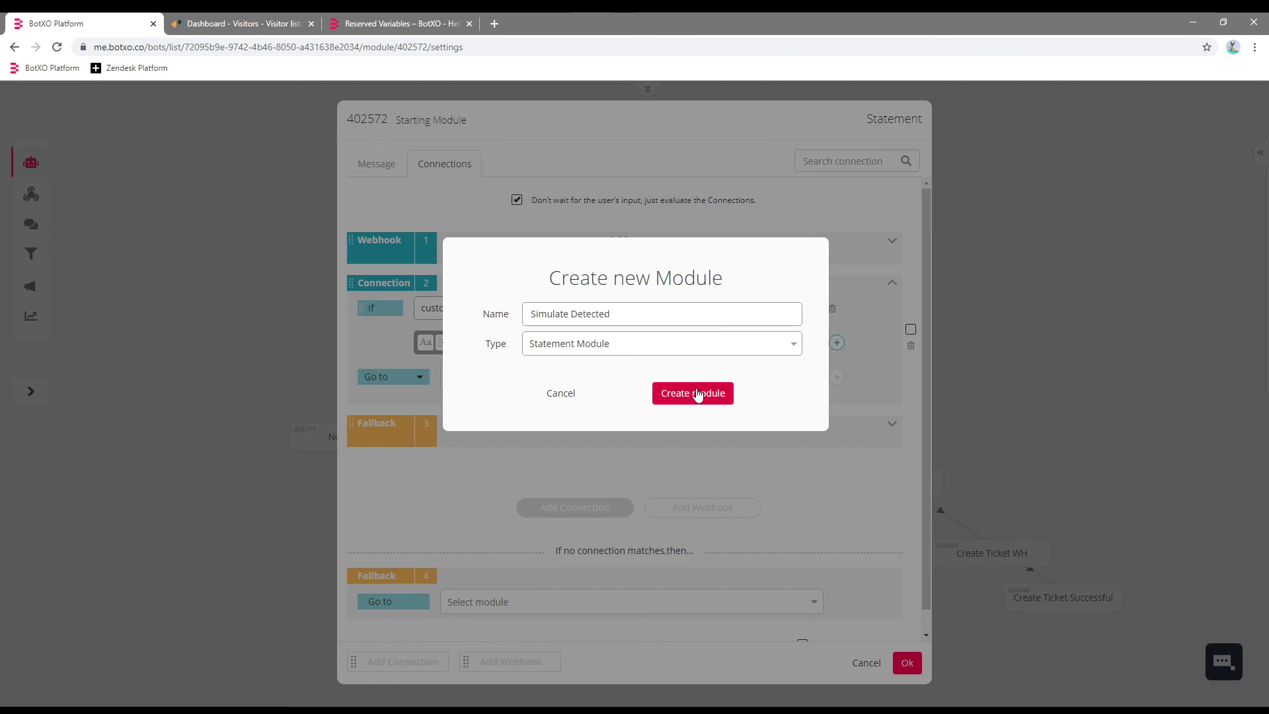
pyautogui.click(695, 393)
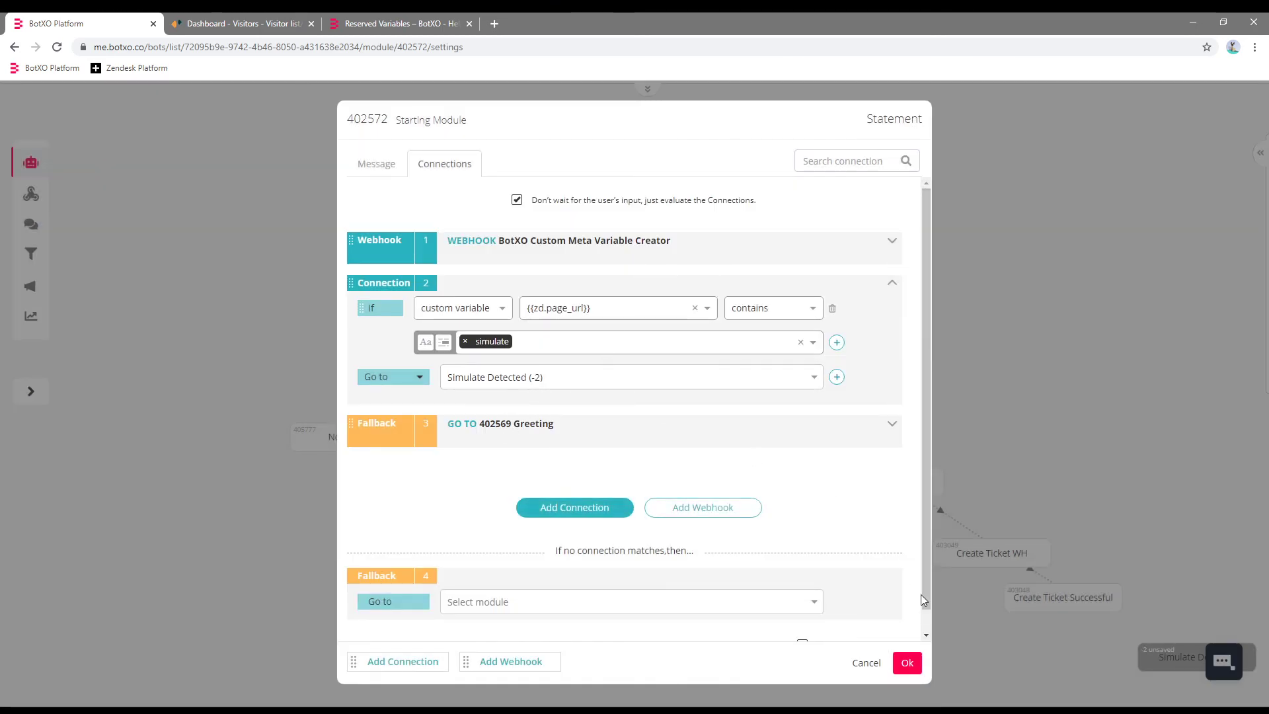
pyautogui.click(907, 663)
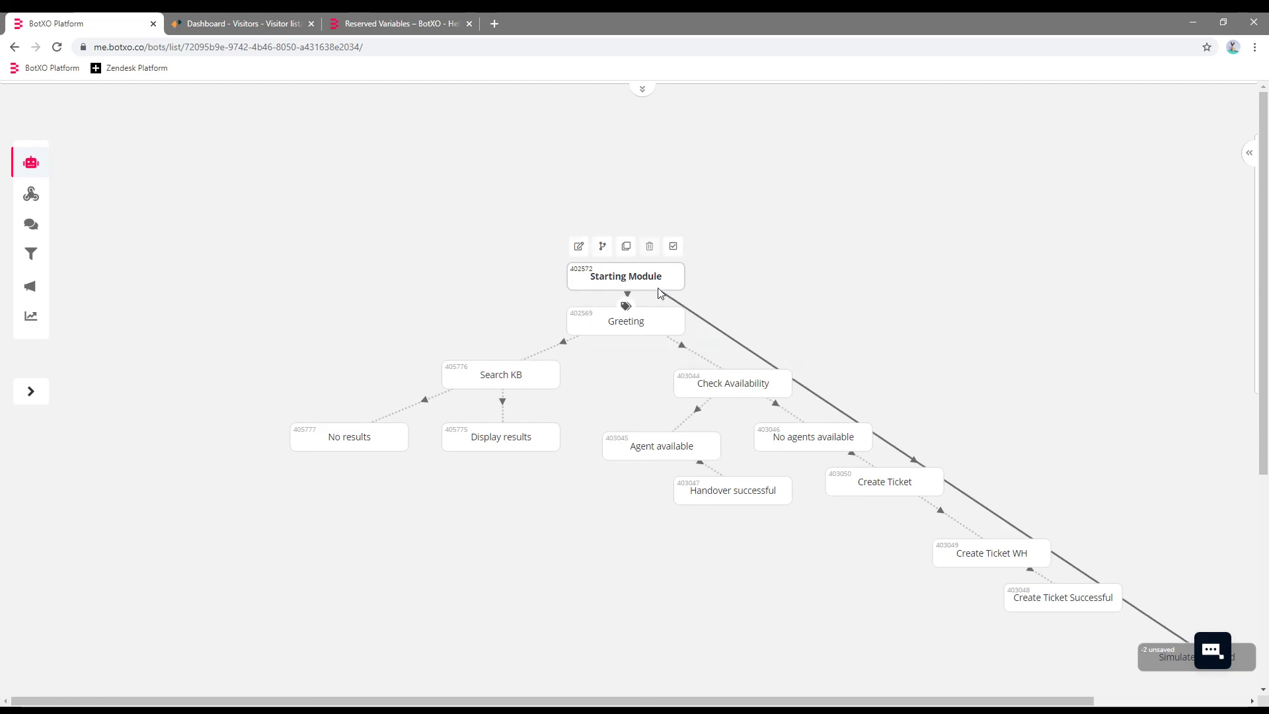
# Place Simulate Detected beside Starting Module and set its reply to "You're browsing from a simulated visitor chat.".
pyautogui.moveTo(1177, 657); pyautogui.dragTo(710, 237)
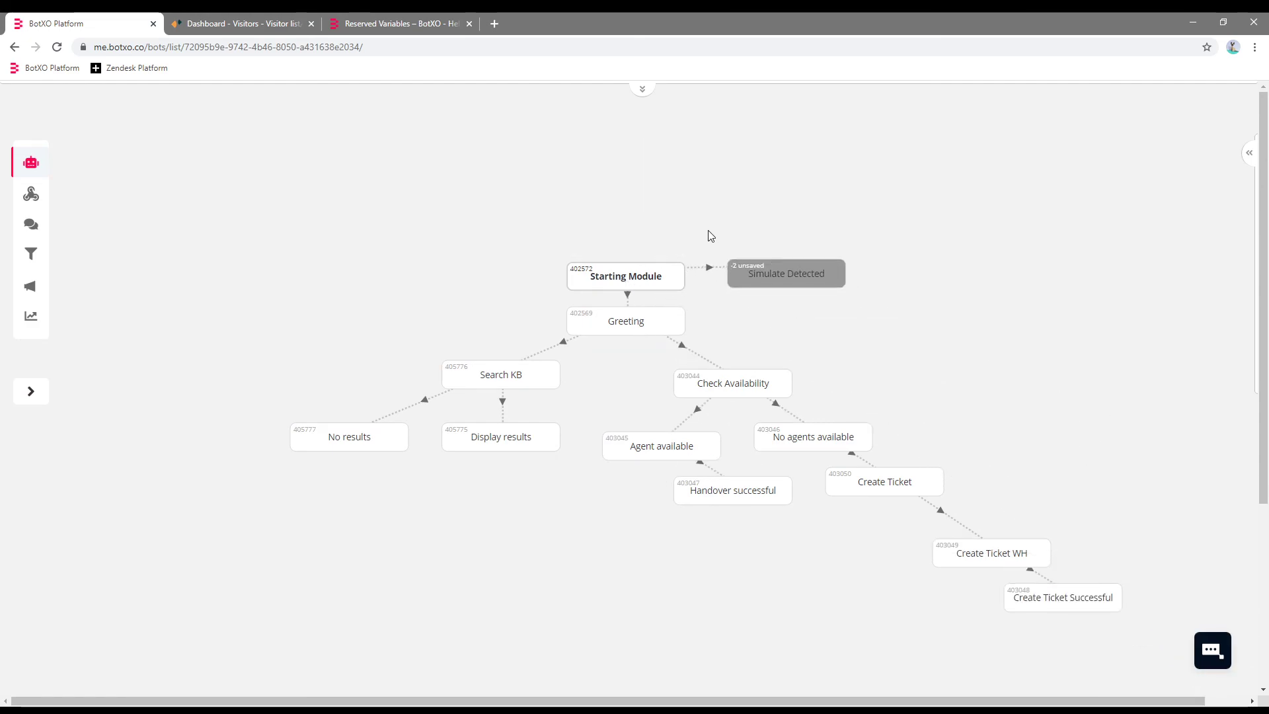
pyautogui.doubleClick(784, 282)
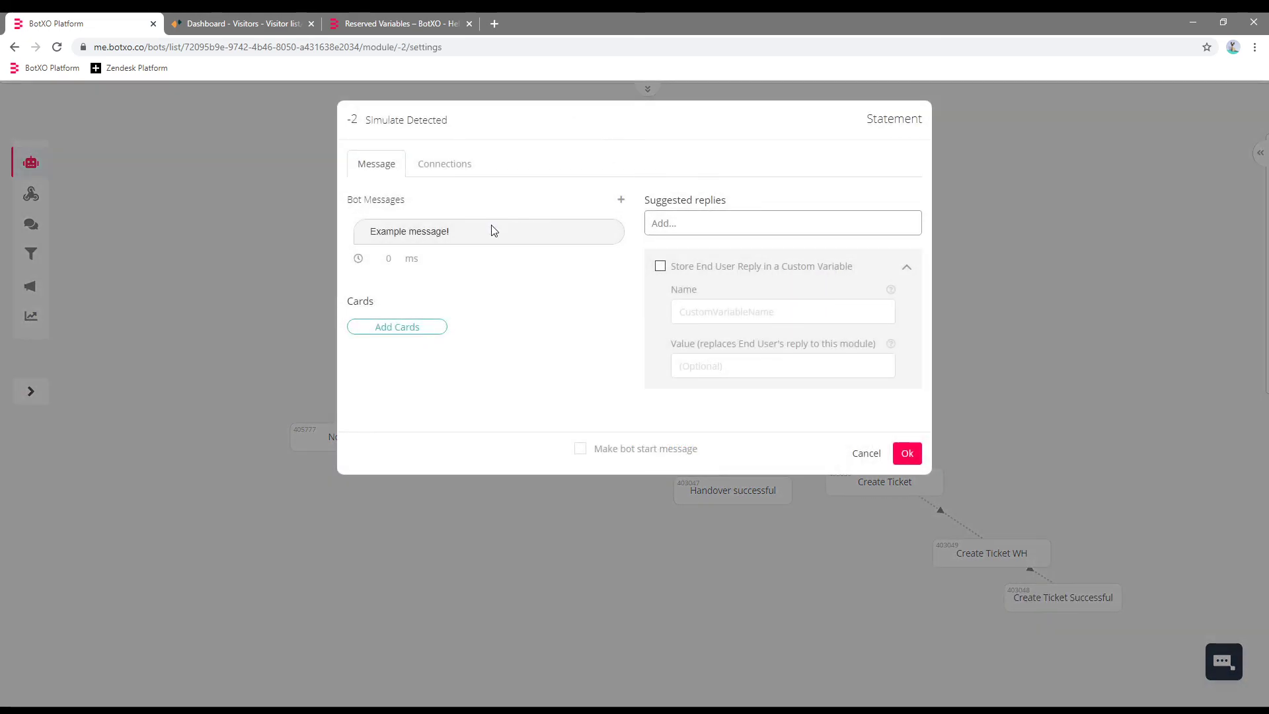
pyautogui.click(491, 231)
pyautogui.hotkey('ctrl', 'a')
pyautogui.write("You're browsing from a ")
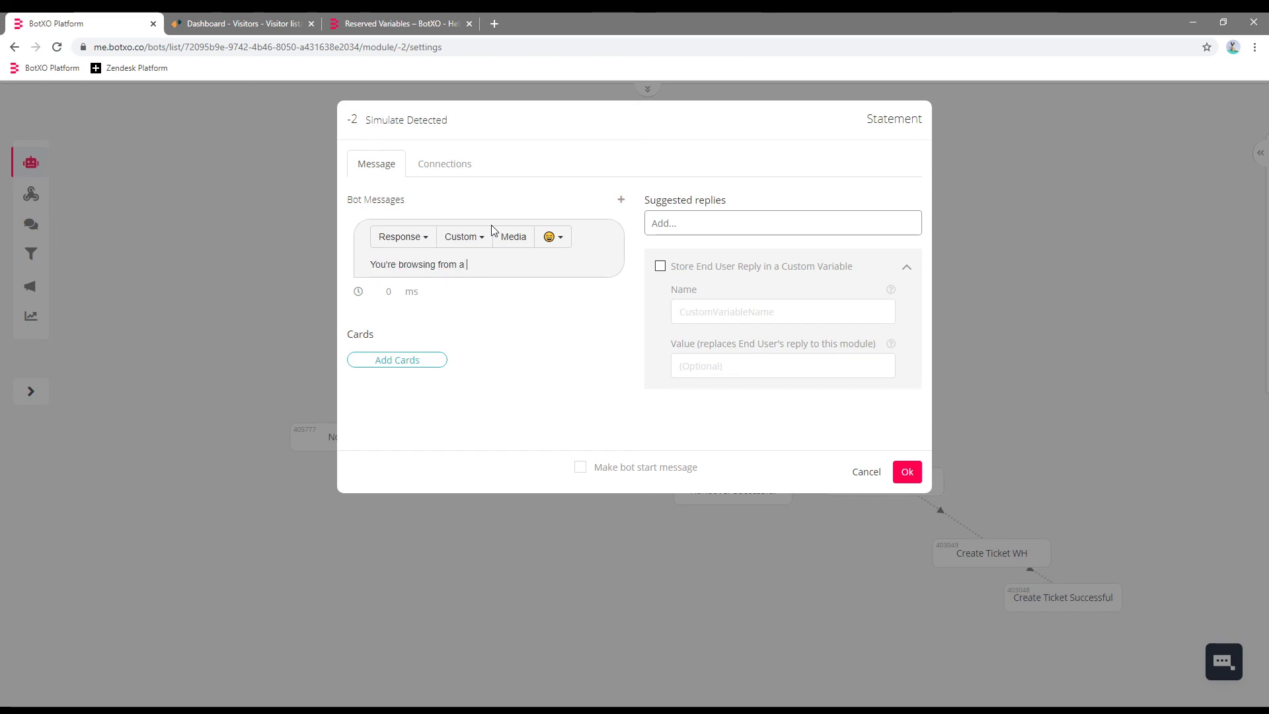
pyautogui.write('simulated visitor chat.')
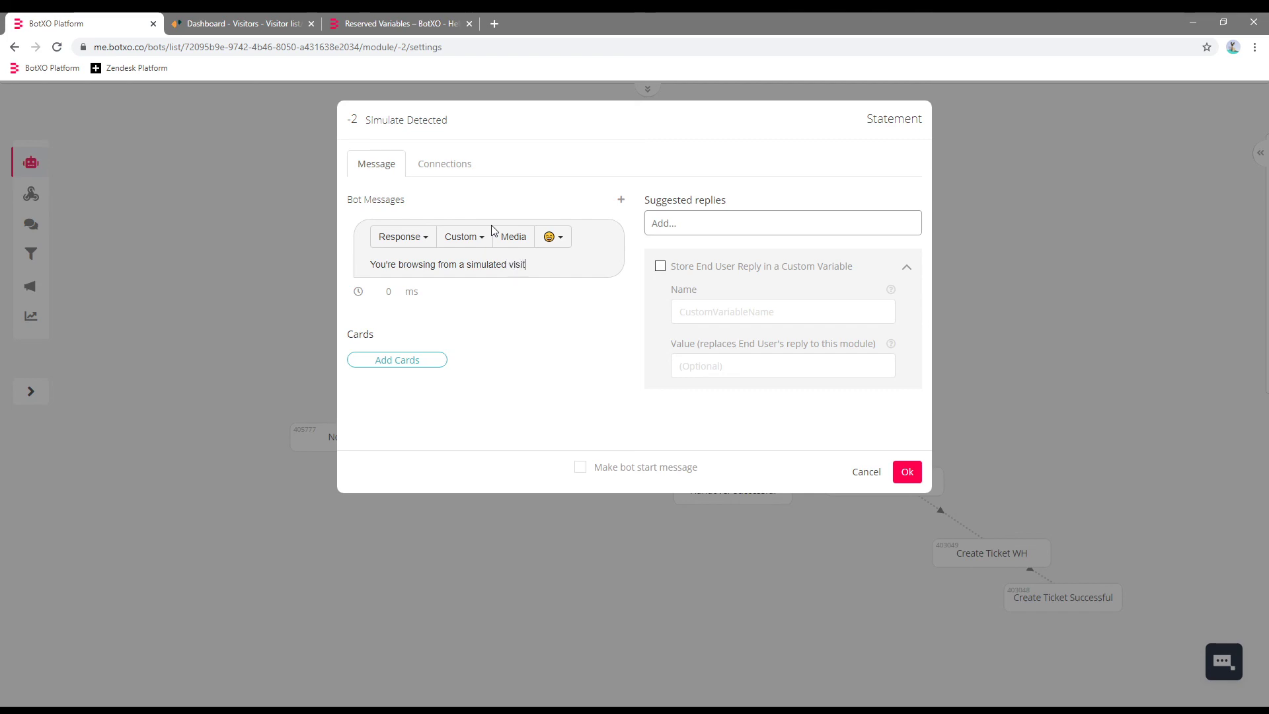
pyautogui.click(907, 471)
# Save and publish the bot's changes.
pyautogui.click(647, 88)
pyautogui.click(557, 112)
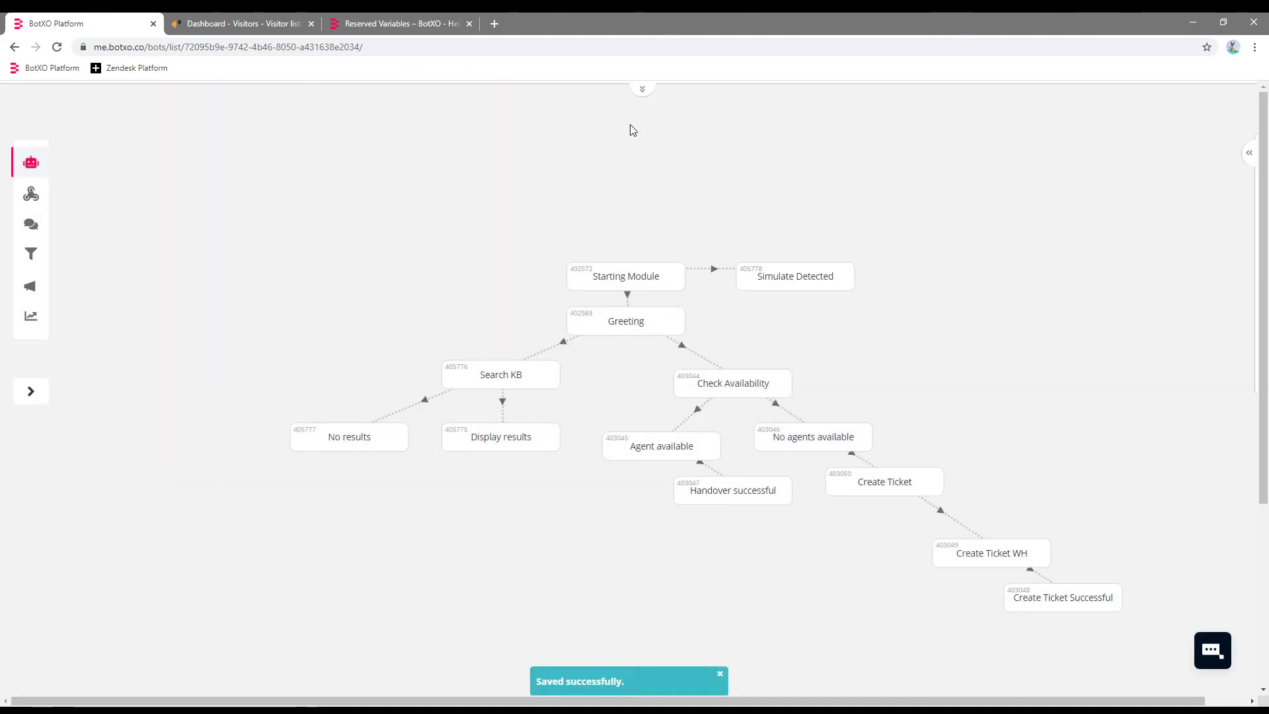
pyautogui.click(638, 132)
pyautogui.click(644, 96)
pyautogui.click(680, 111)
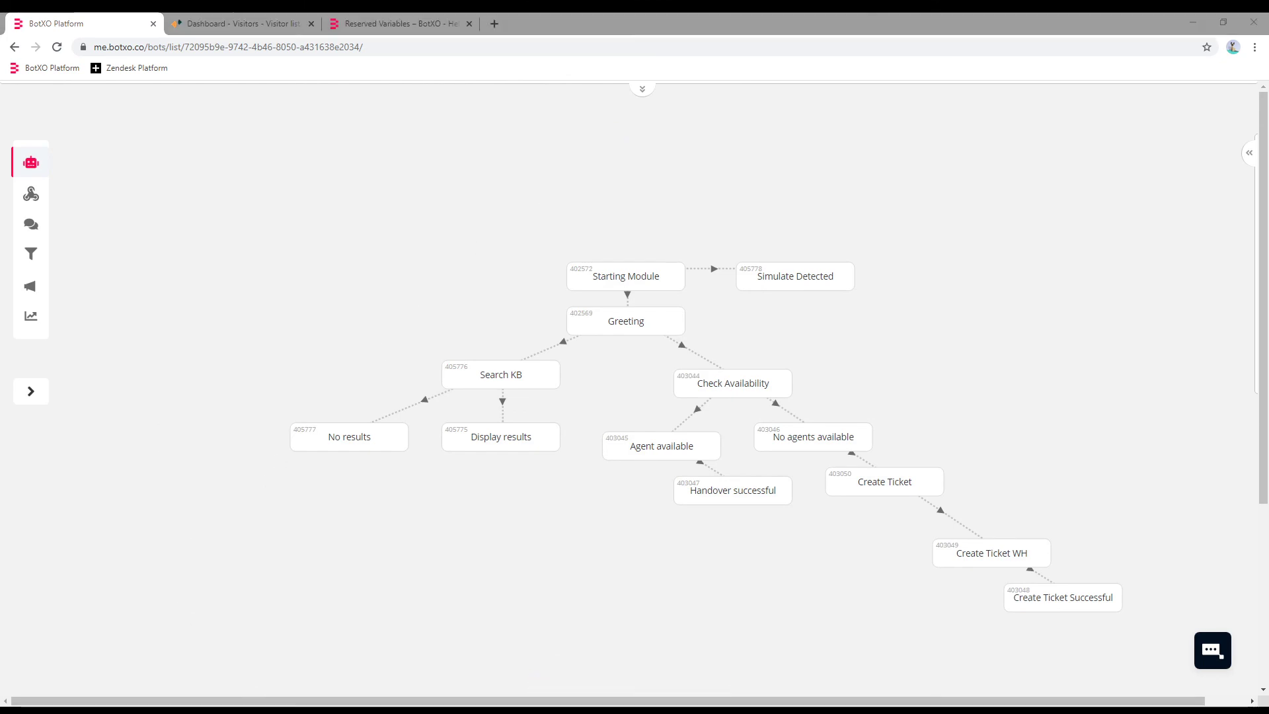
# In Zendesk Chat Visitors, launch a simulated visitor and check that its page URL contains 'simulate'.
pyautogui.click(218, 22)
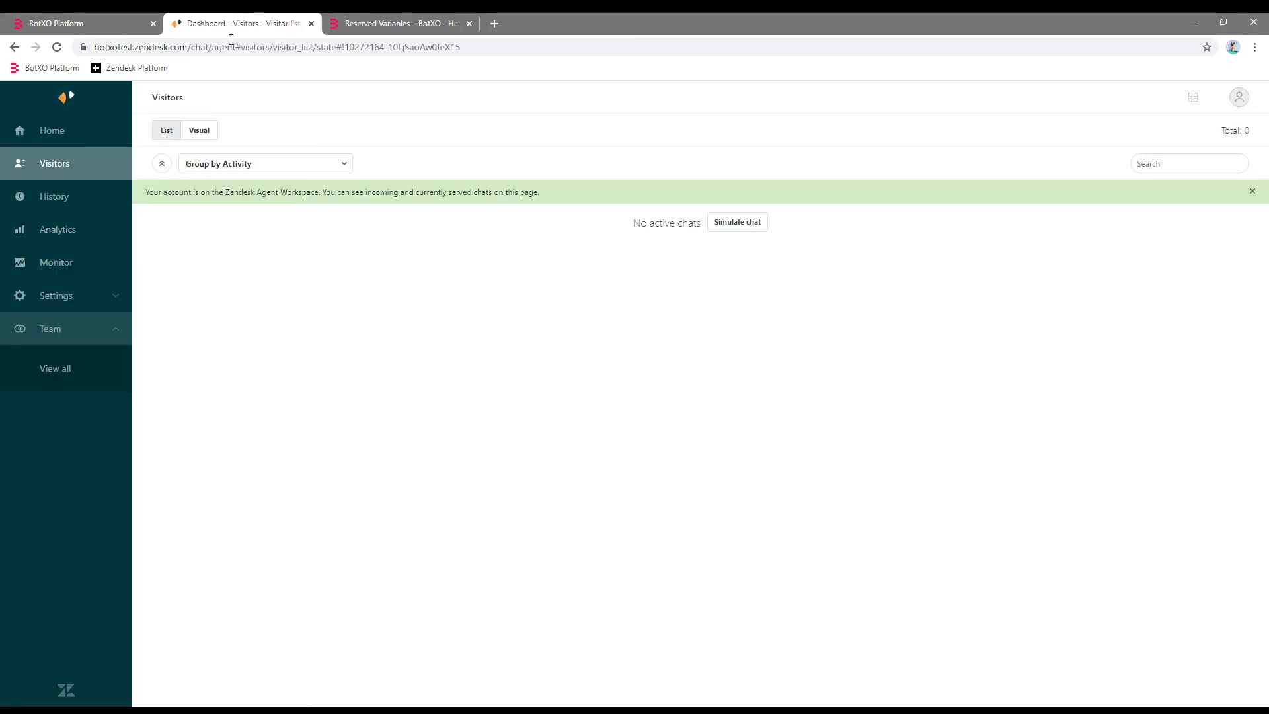
pyautogui.click(734, 226)
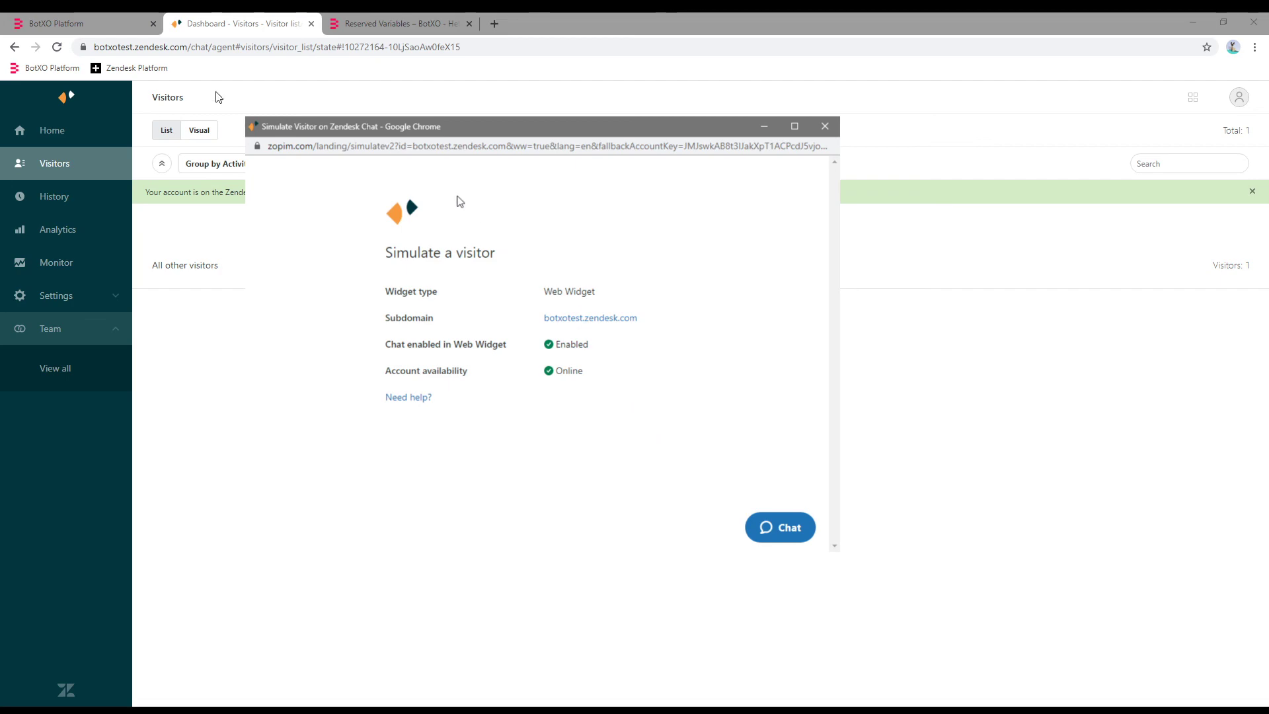
pyautogui.moveTo(386, 145); pyautogui.dragTo(348, 144)
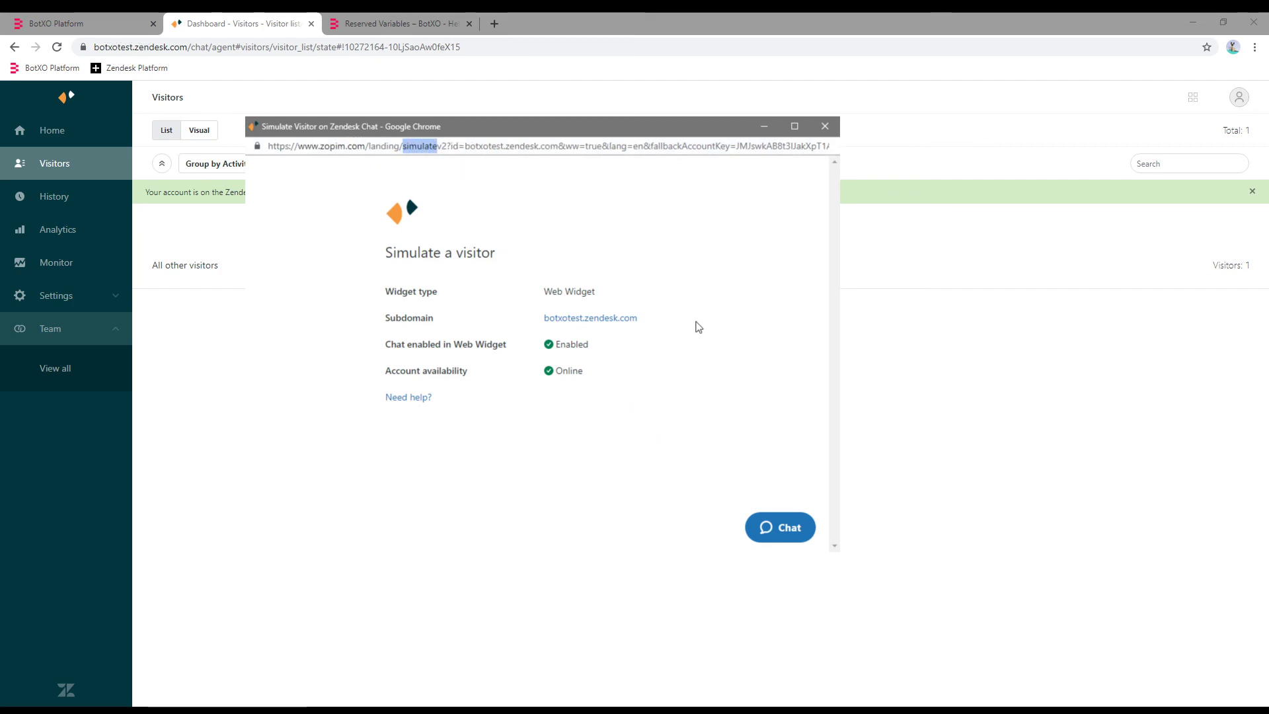
pyautogui.click(698, 327)
# Start a visitor chat saying 'Hello' to test the bot's reply, then return to the Reserved Variables article.
pyautogui.click(779, 528)
pyautogui.click(677, 459)
pyautogui.write('Hello')
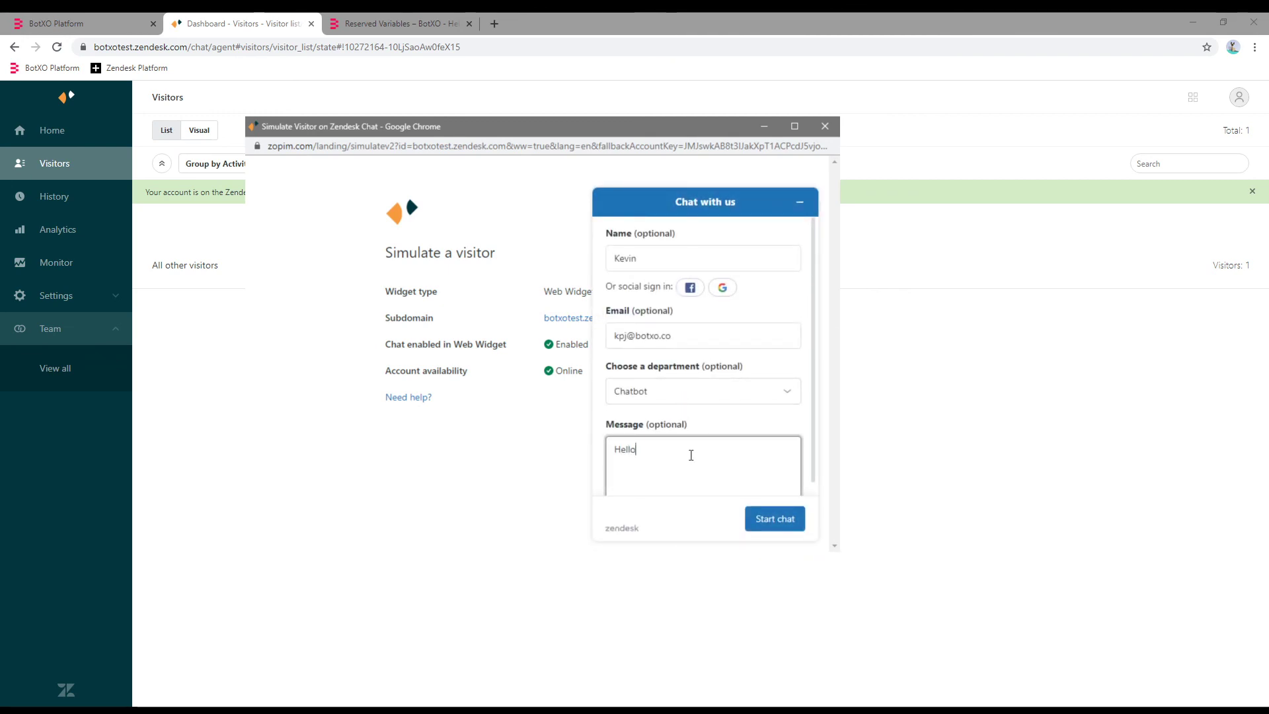
pyautogui.click(790, 527)
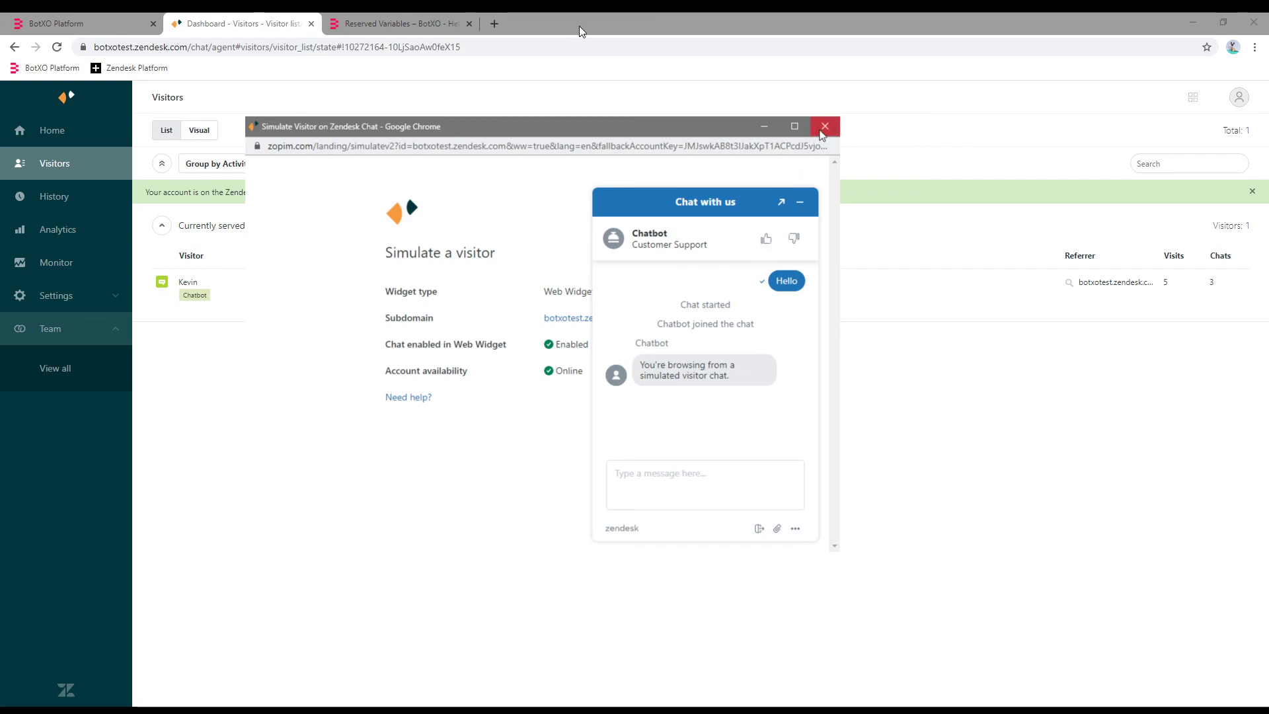
pyautogui.click(824, 126)
pyautogui.click(396, 24)
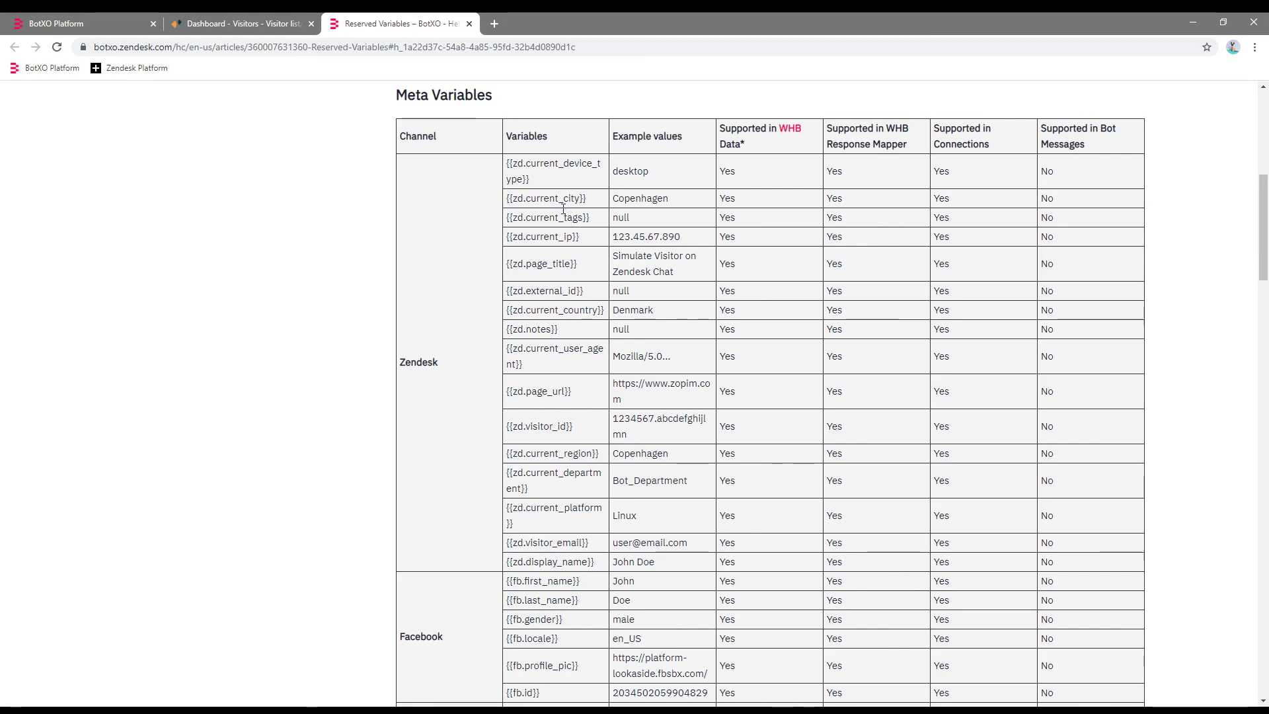